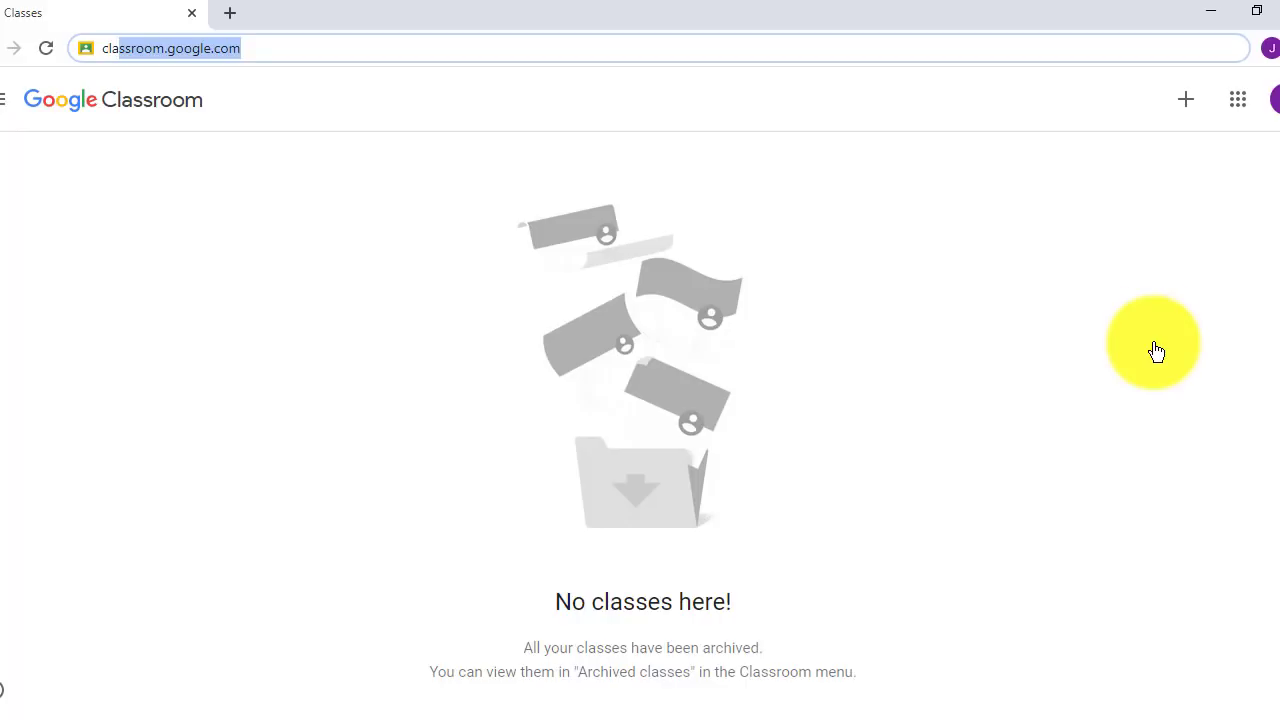
# Start creating a class and accept the notice that Classroom is not being used at a school with students
pyautogui.click(1186, 101)
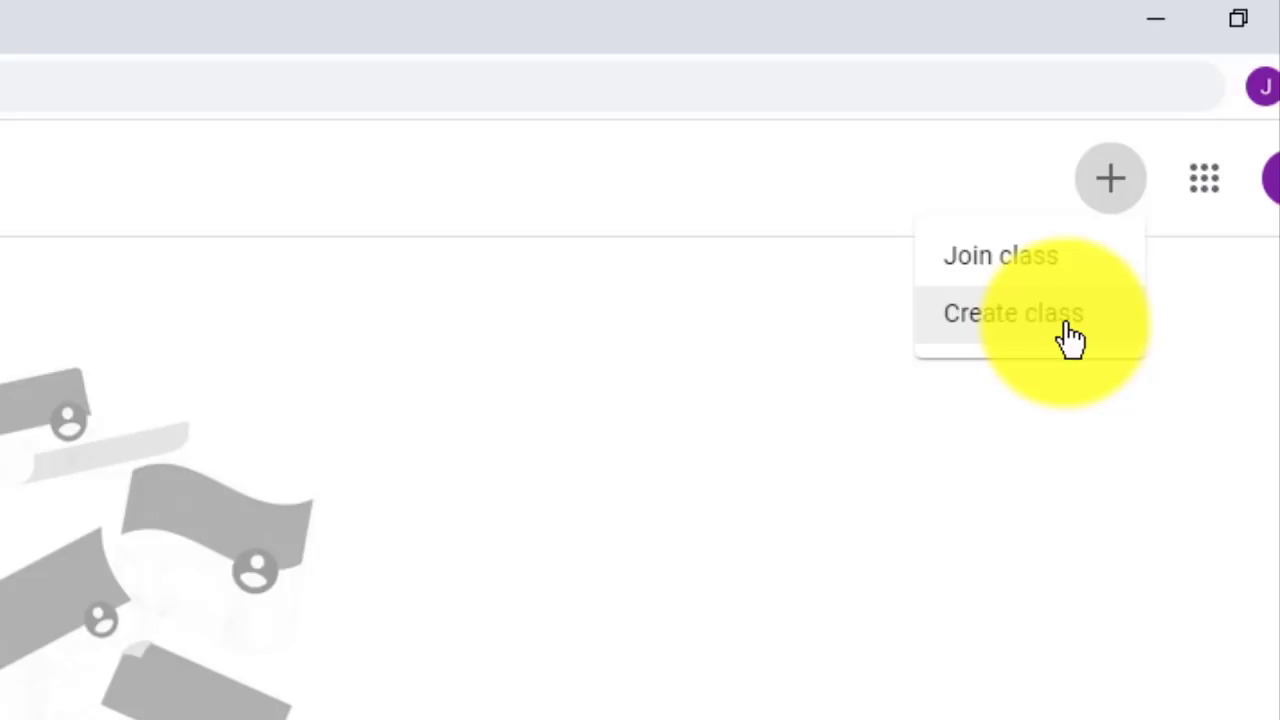
pyautogui.click(1068, 338)
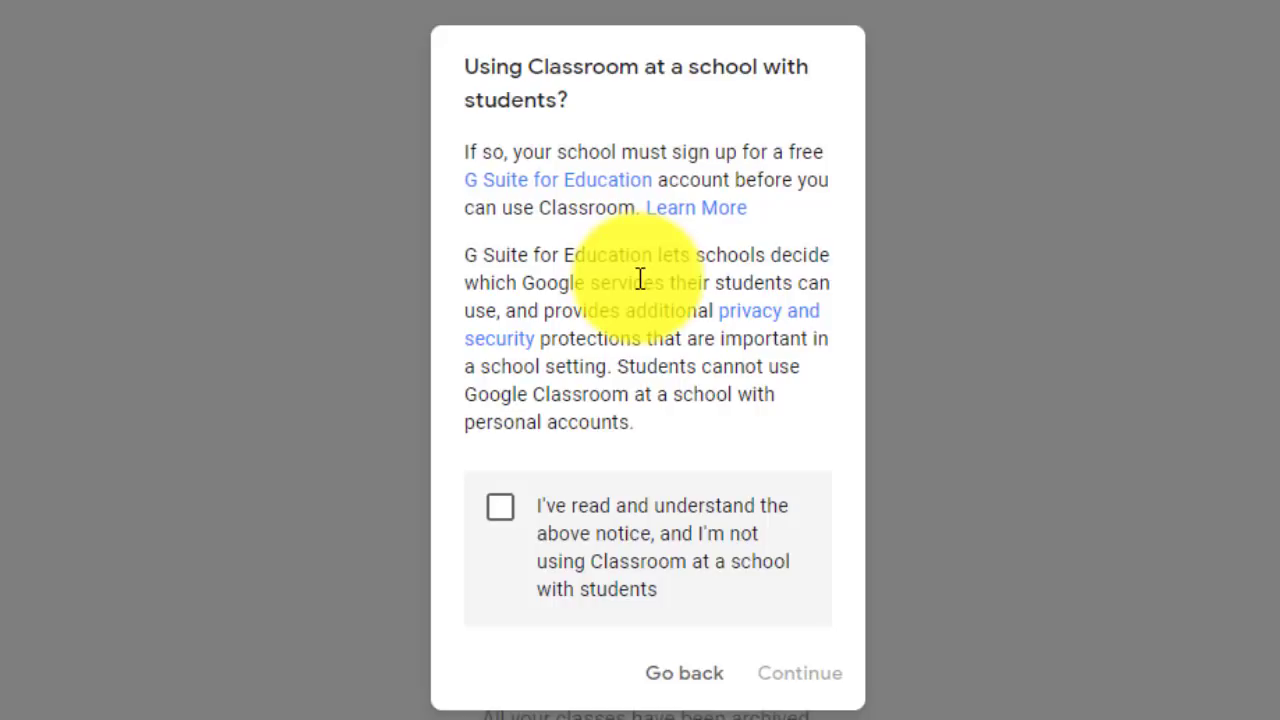
pyautogui.click(501, 516)
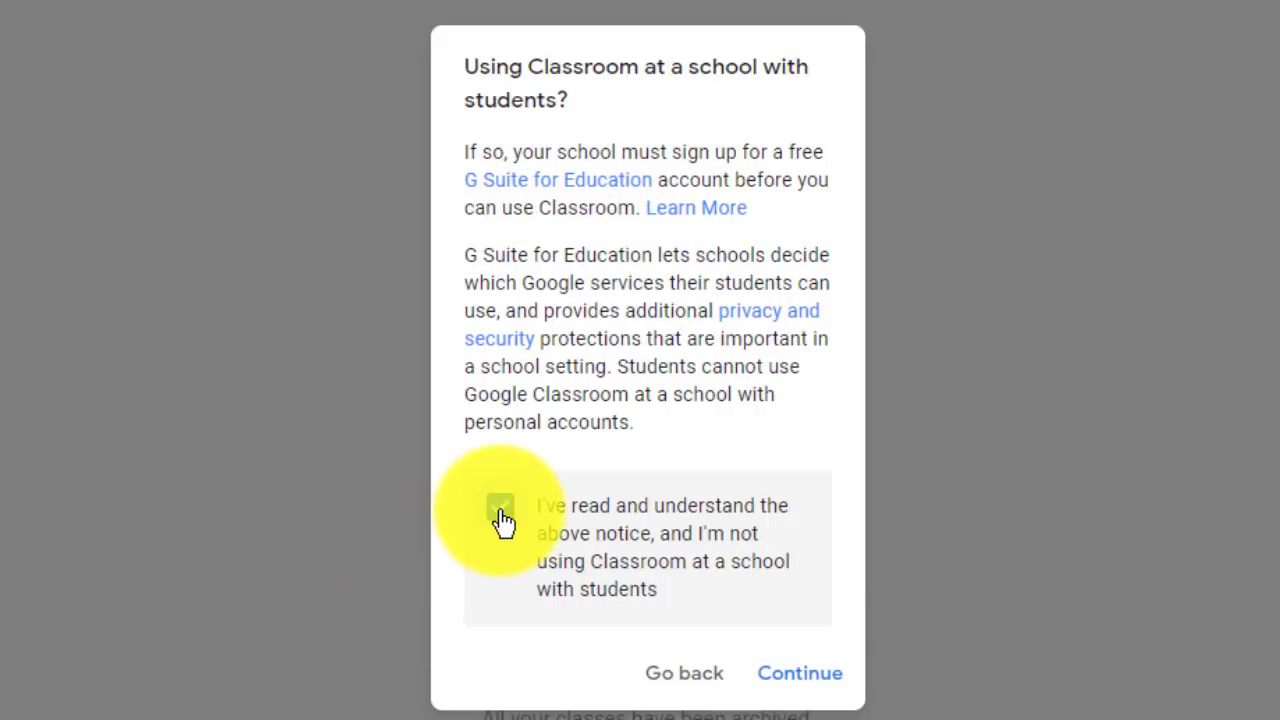
pyautogui.click(805, 673)
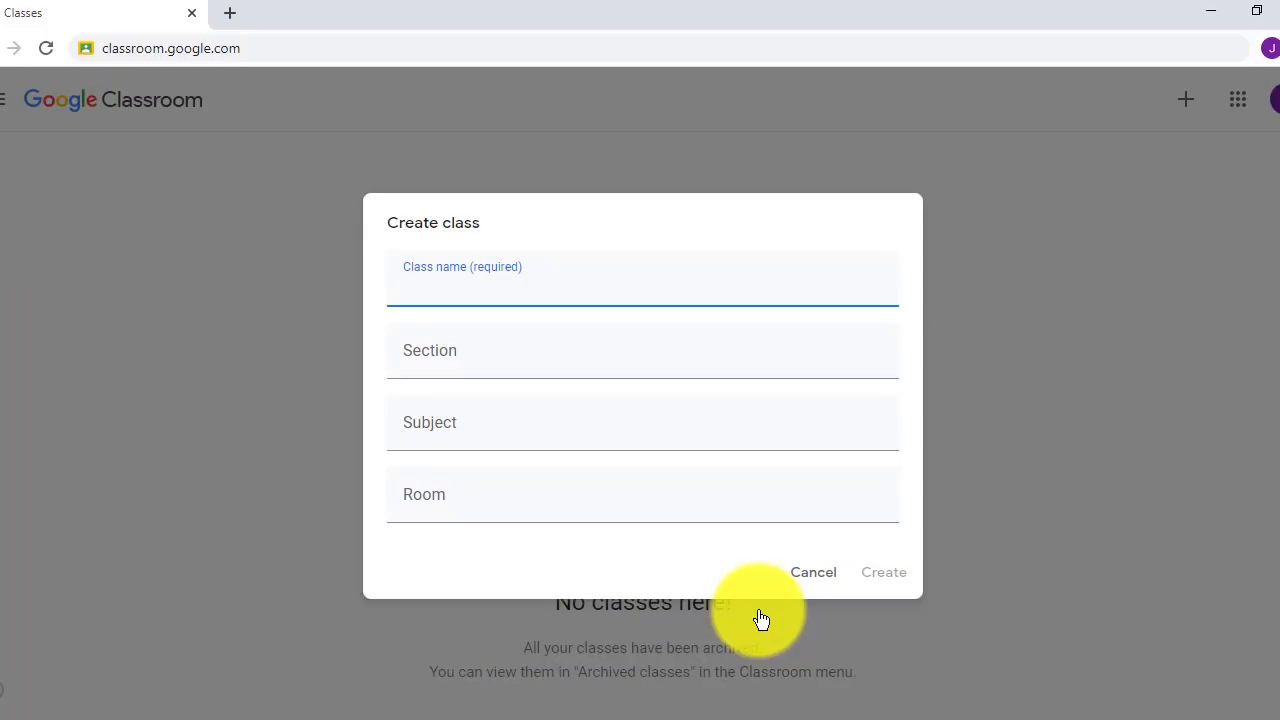
# Create the class with name G10, section Narra and subject ICT 10, and dismiss the announcements tip
pyautogui.write('G')
pyautogui.press('BackSpace')
pyautogui.write('G10')
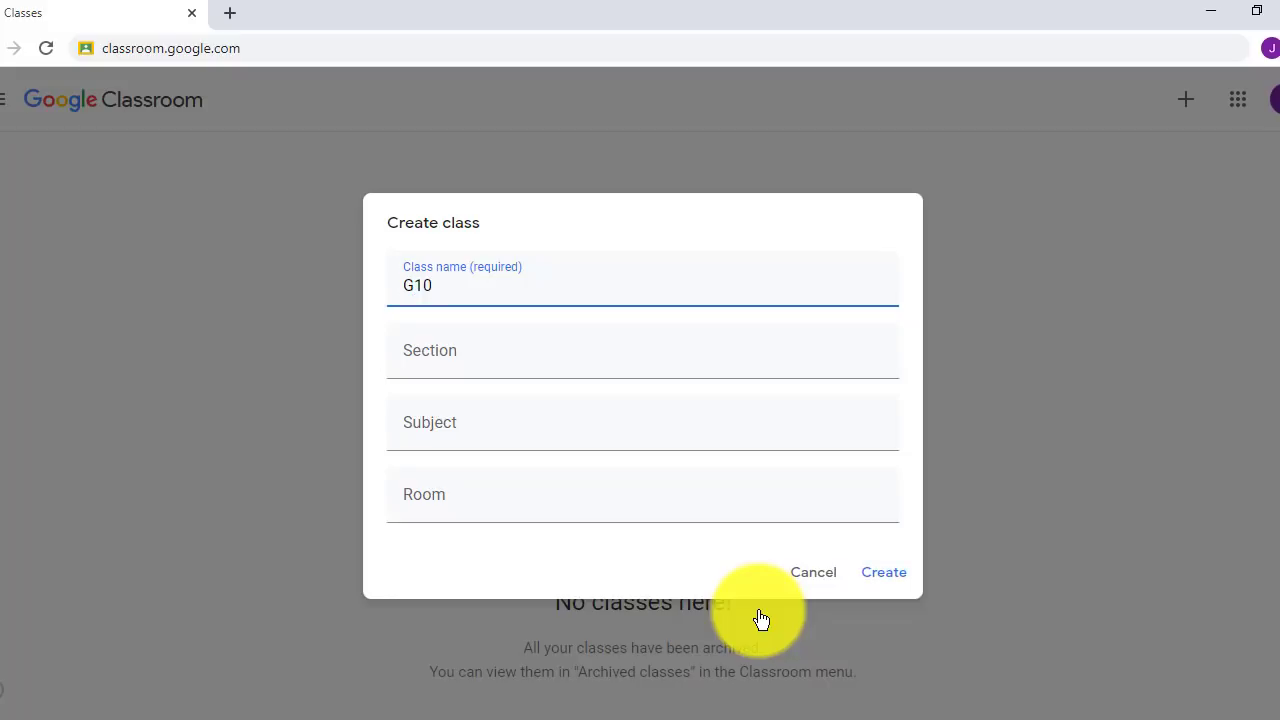
pyautogui.click(499, 356)
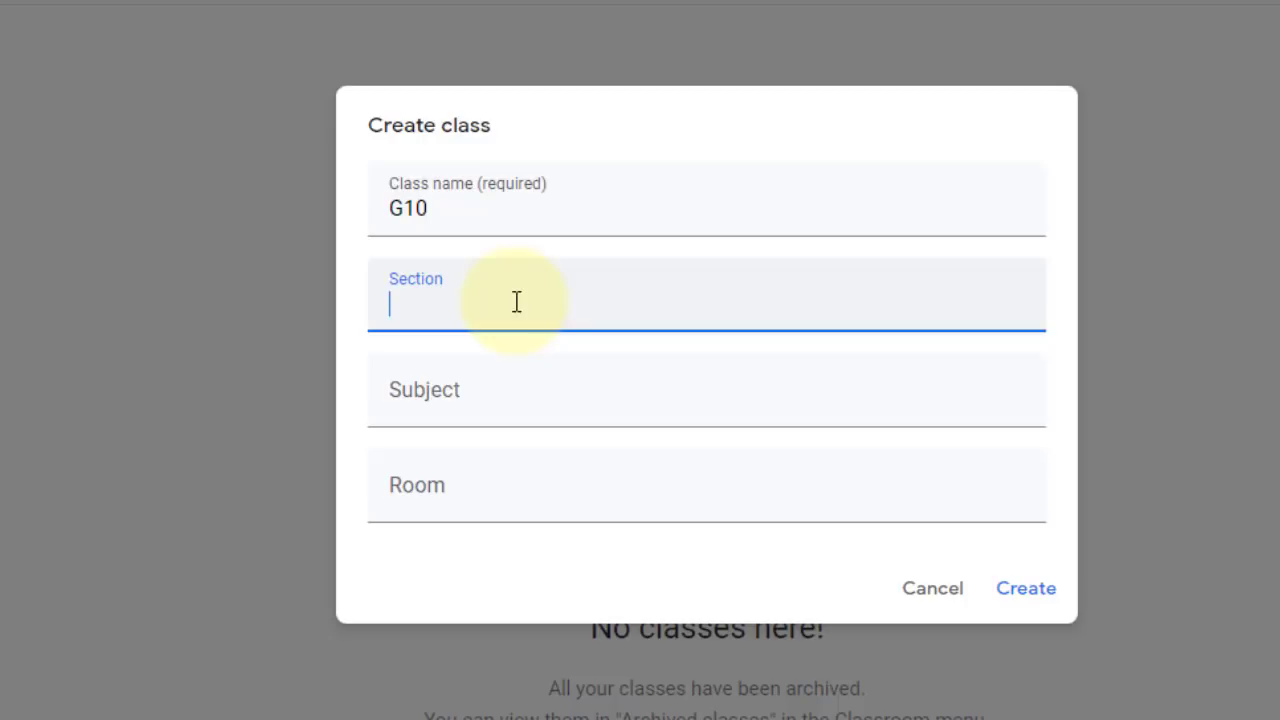
pyautogui.write('Narra')
pyautogui.click(479, 405)
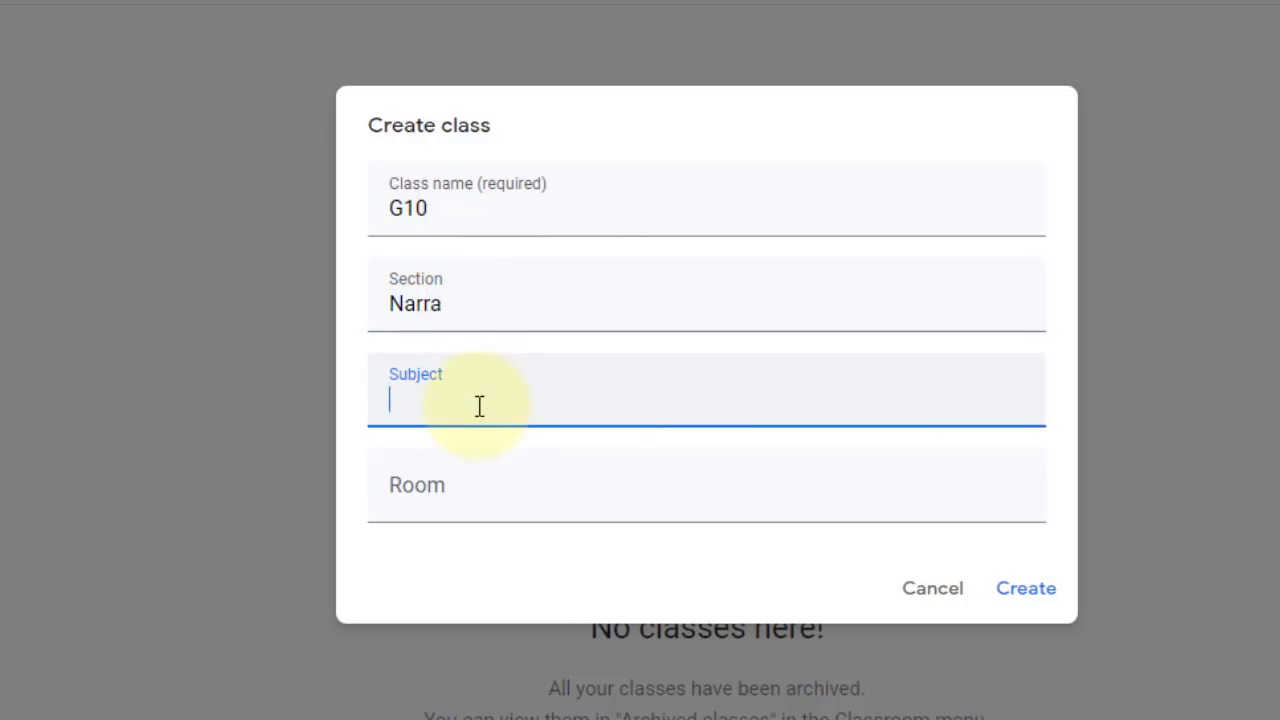
pyautogui.write('ICT 10')
pyautogui.click(471, 497)
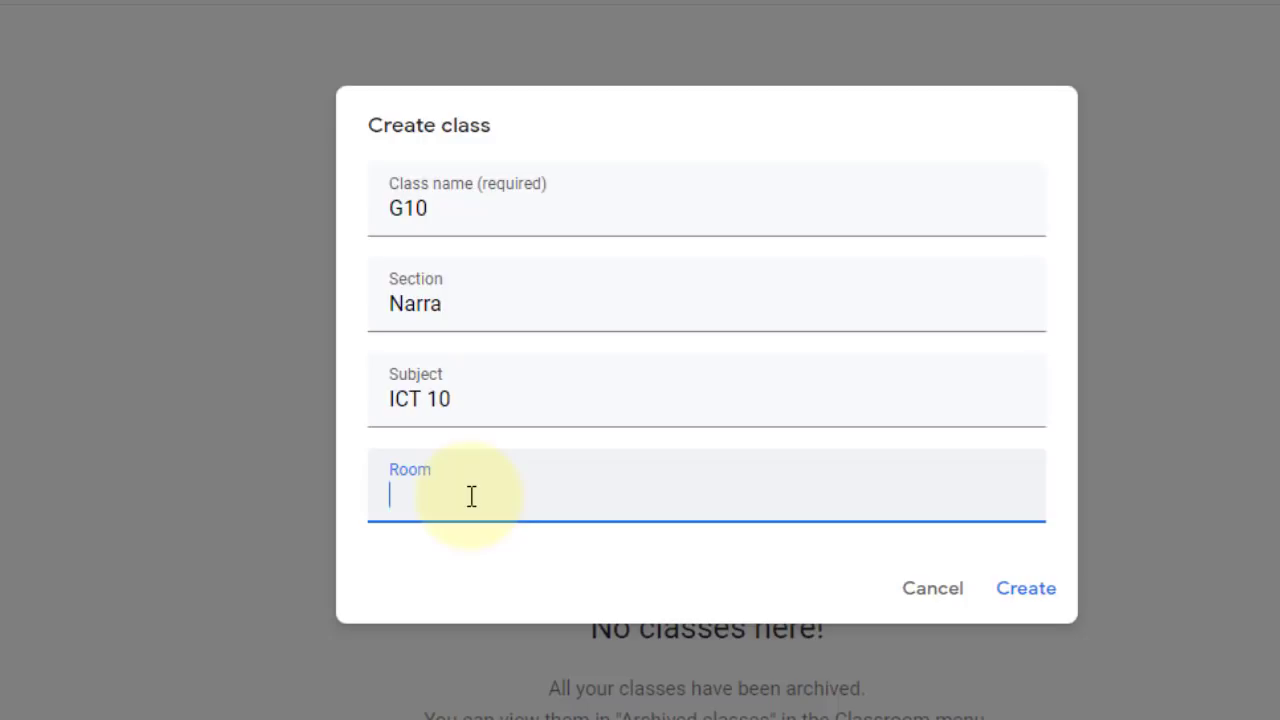
pyautogui.click(1040, 600)
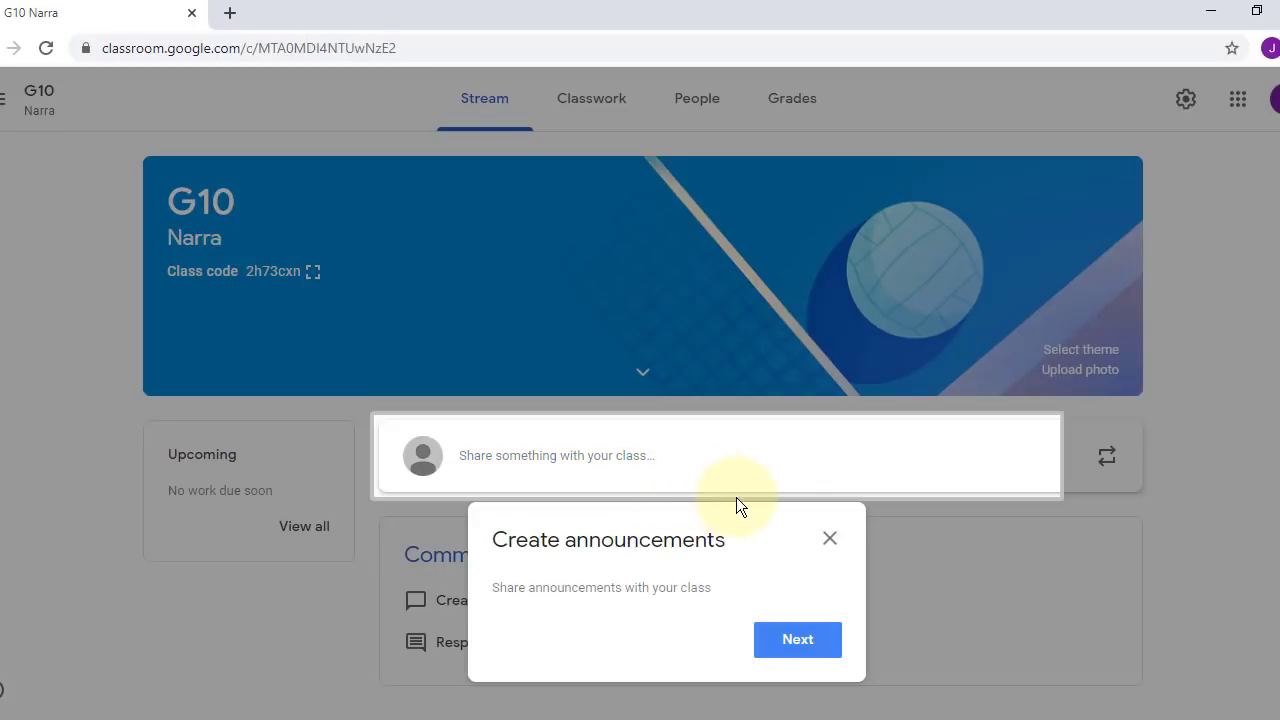
pyautogui.click(830, 538)
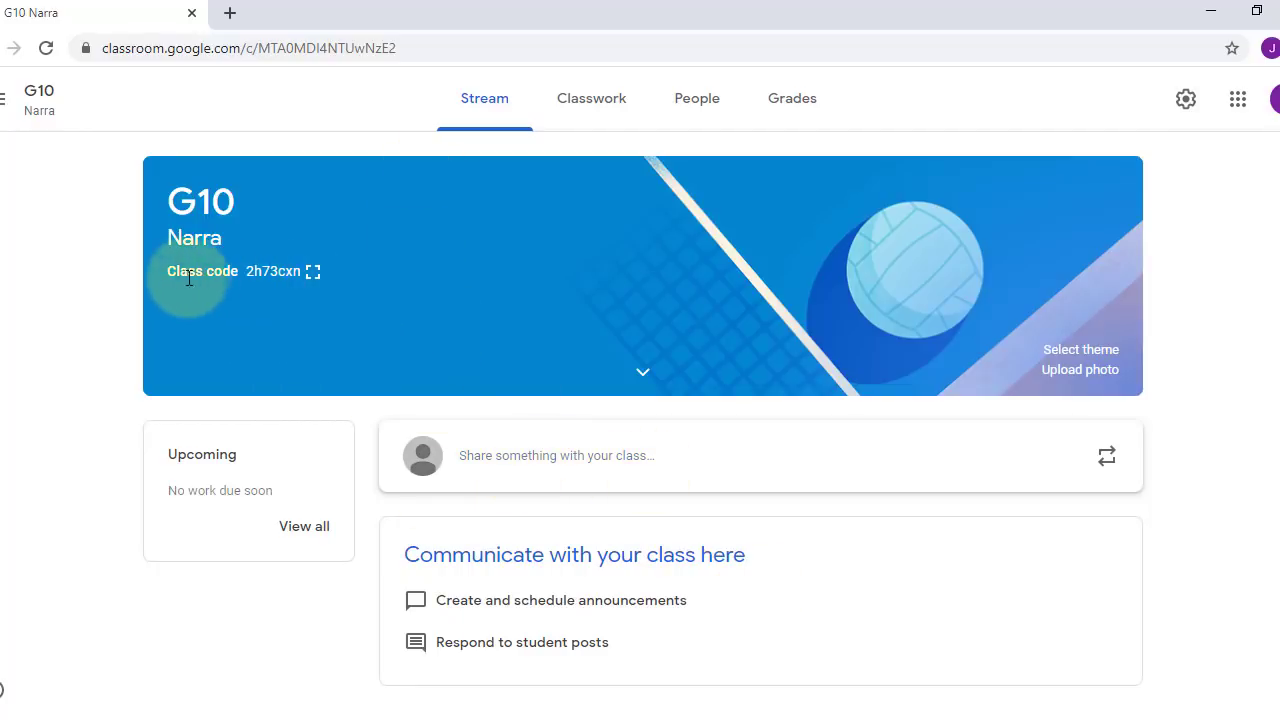
# Display the class code enlarged, copy it, and close the enlarged view
pyautogui.moveTo(165, 272); pyautogui.dragTo(266, 265)
pyautogui.click(313, 271)
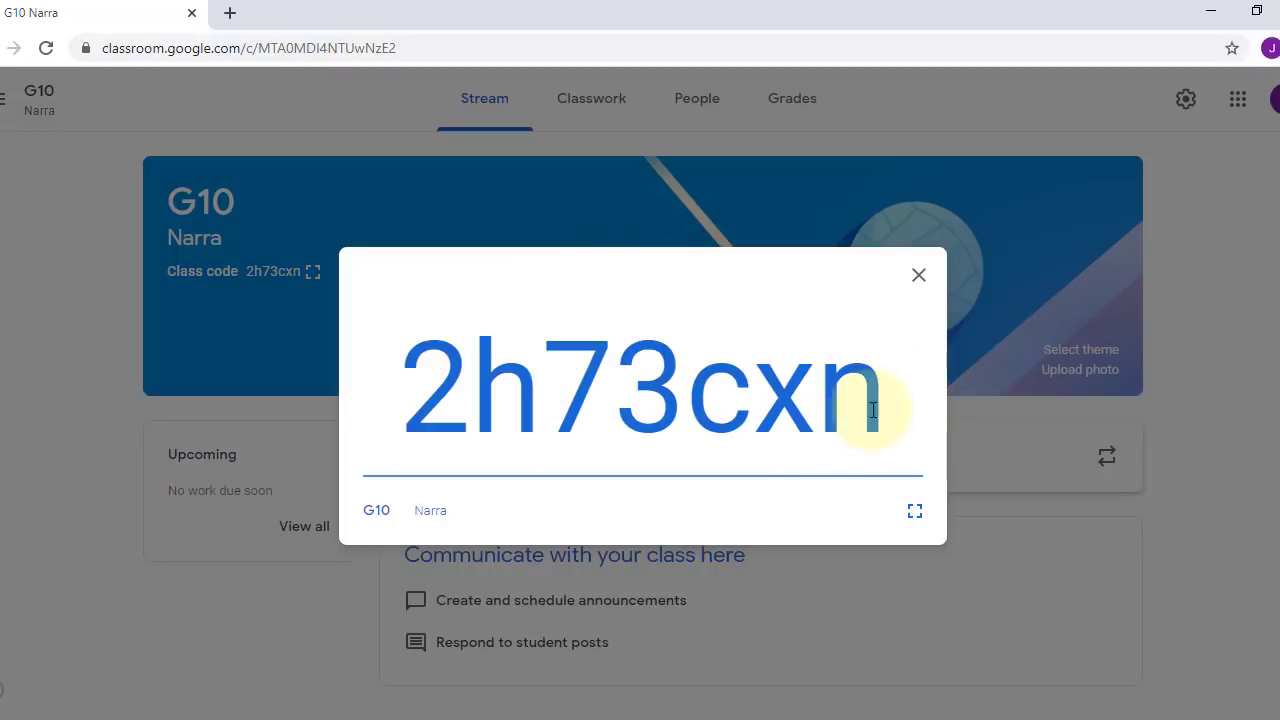
pyautogui.moveTo(872, 410); pyautogui.dragTo(386, 420)
pyautogui.hotkey('ctrl', 'c')
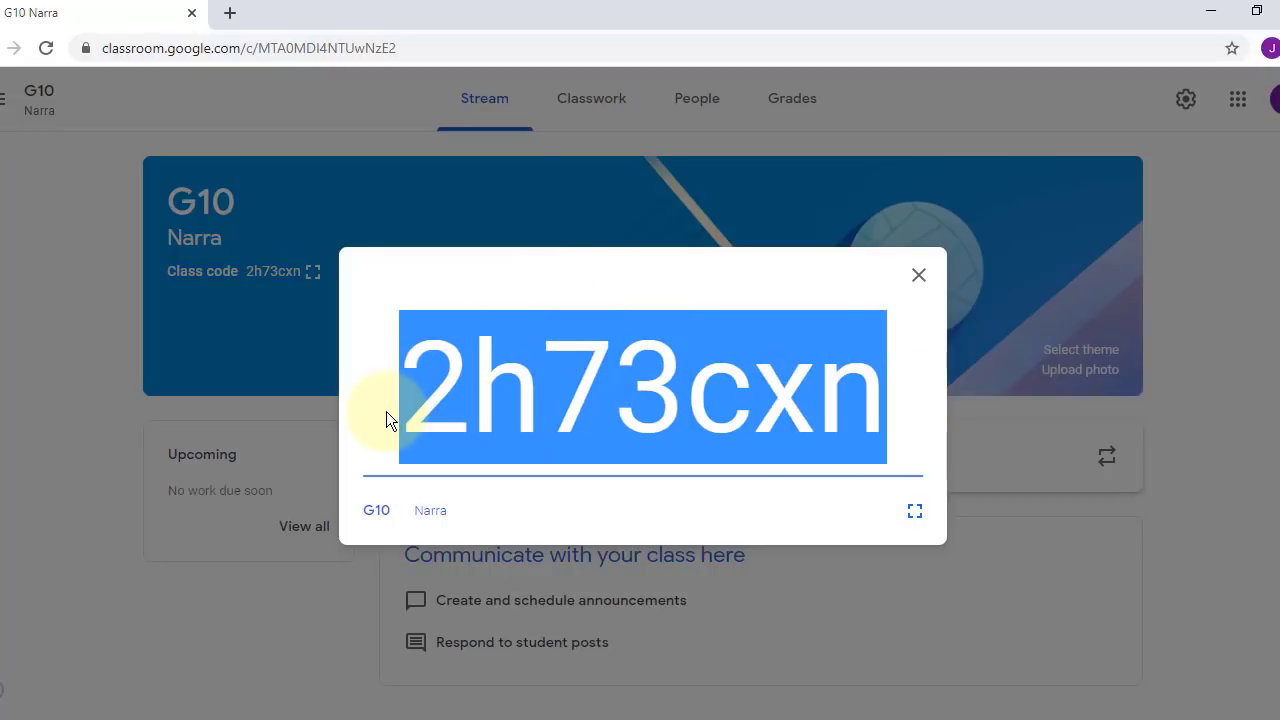
pyautogui.click(916, 385)
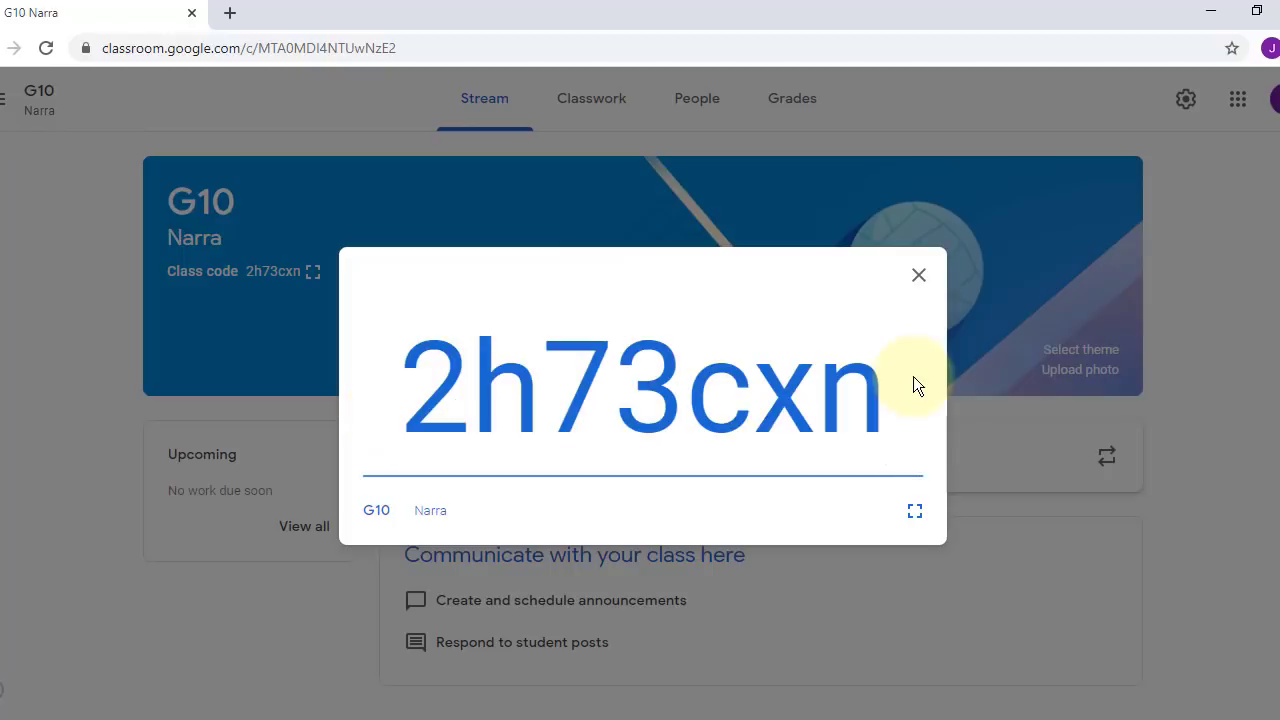
pyautogui.click(919, 276)
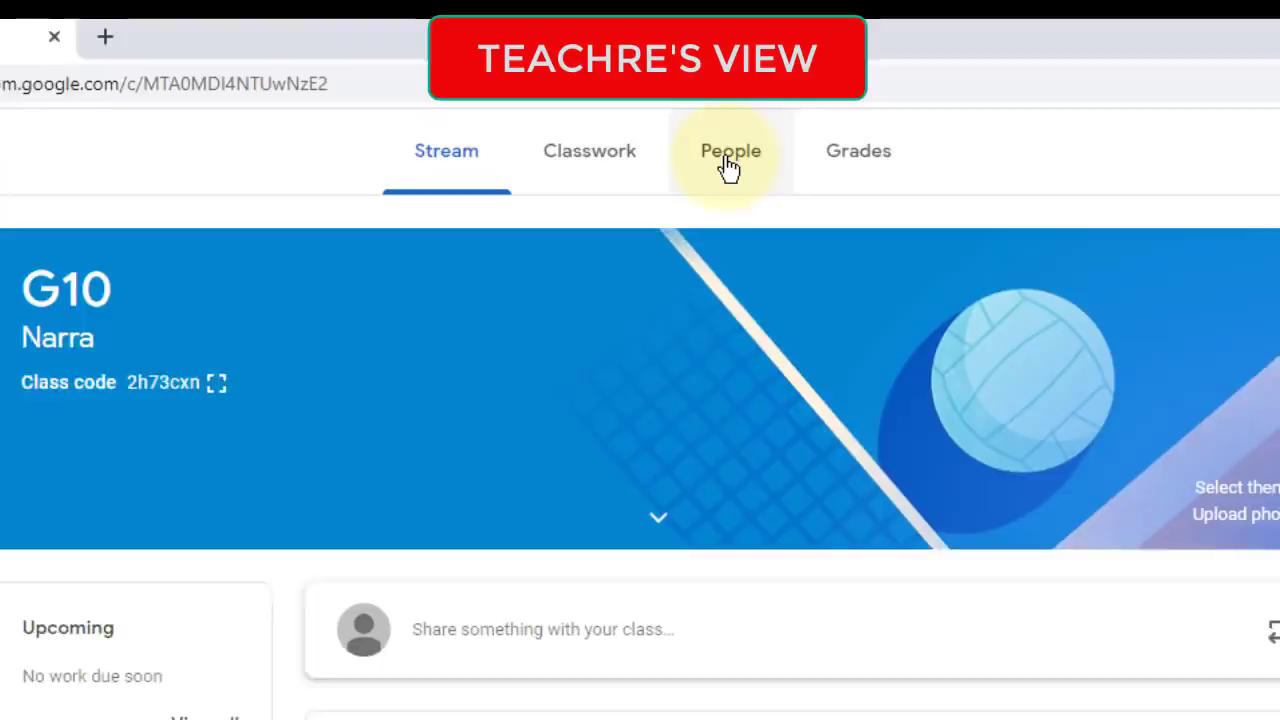
# View the form for inviting students to the class, and display the enlarged class code again from the stream
pyautogui.click(697, 100)
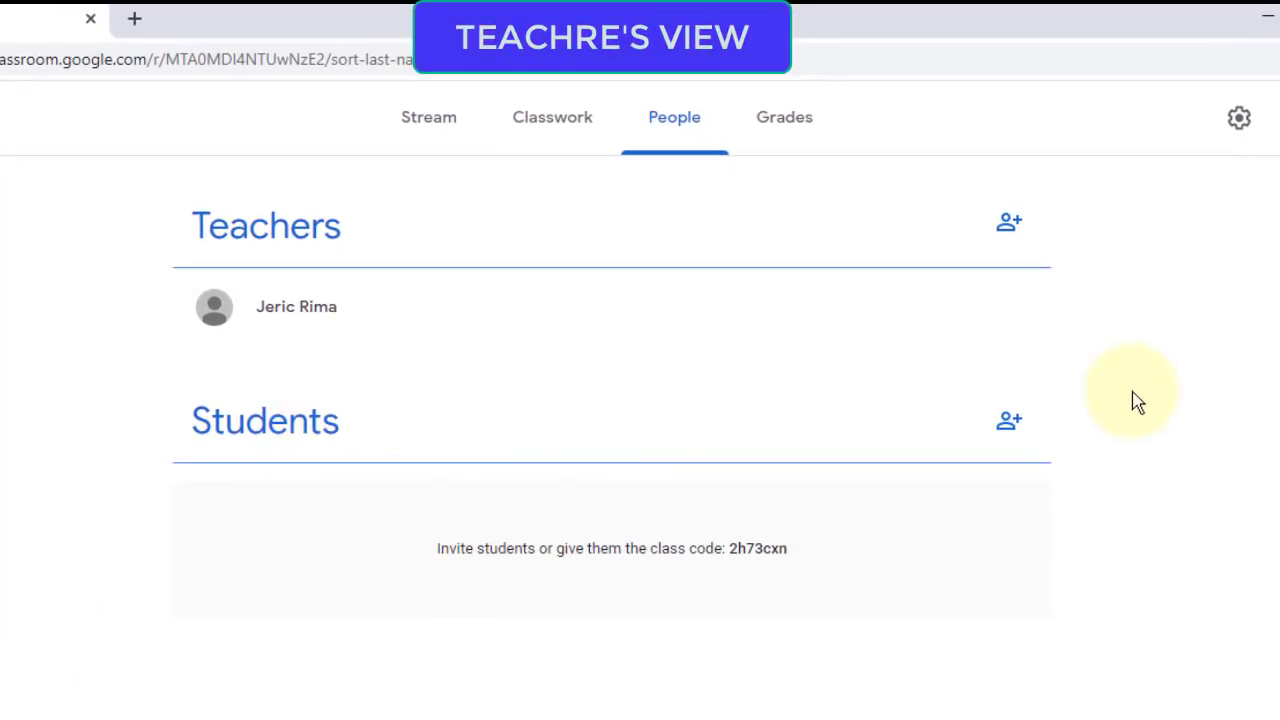
pyautogui.click(1010, 428)
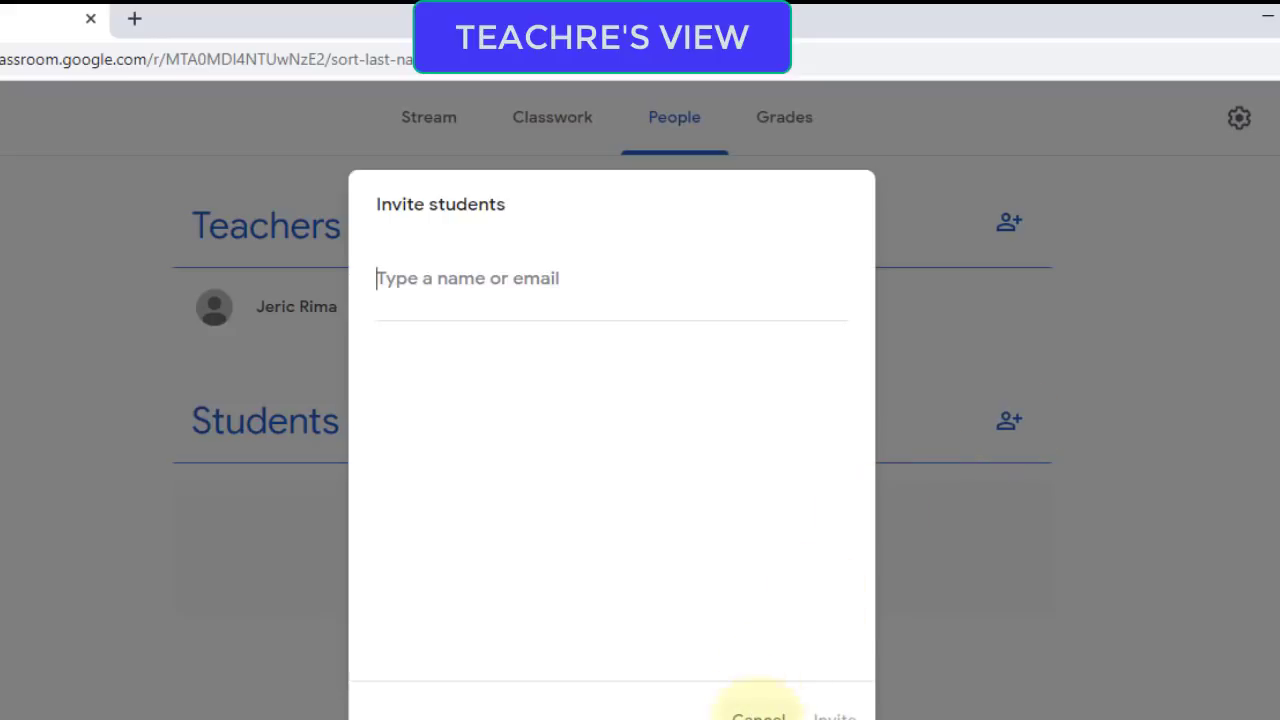
pyautogui.click(758, 714)
pyautogui.click(429, 117)
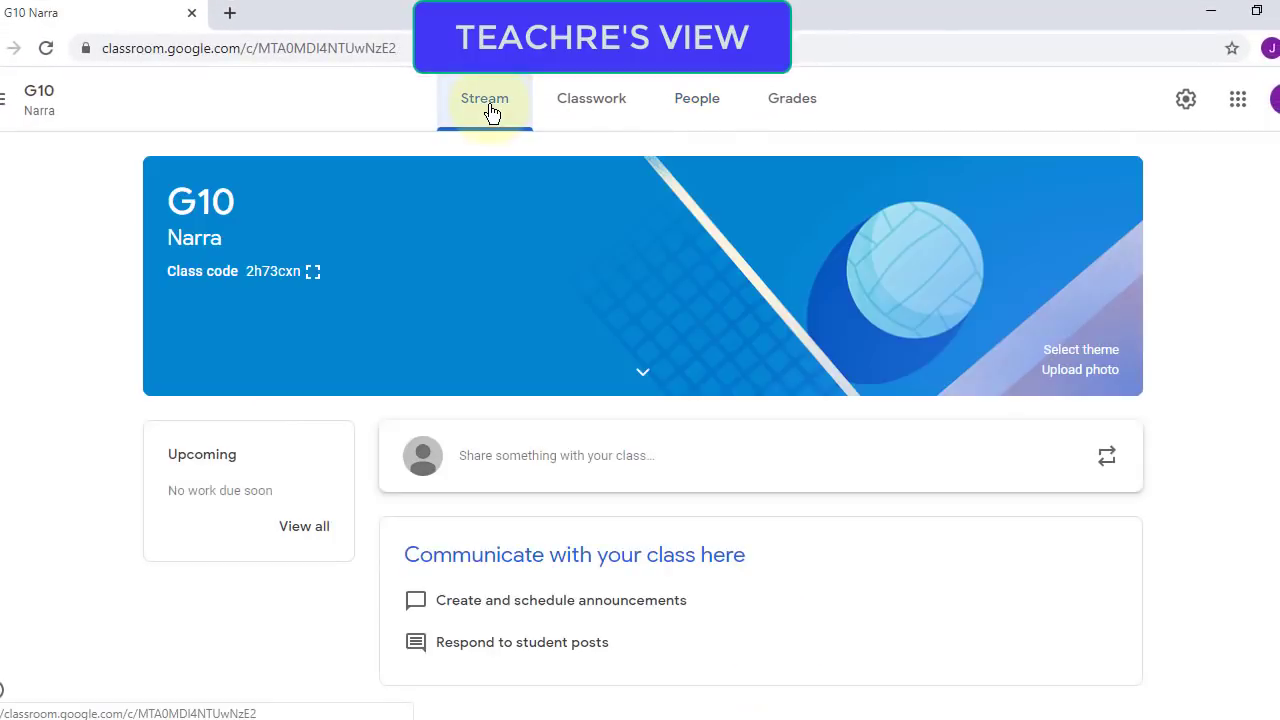
pyautogui.click(313, 271)
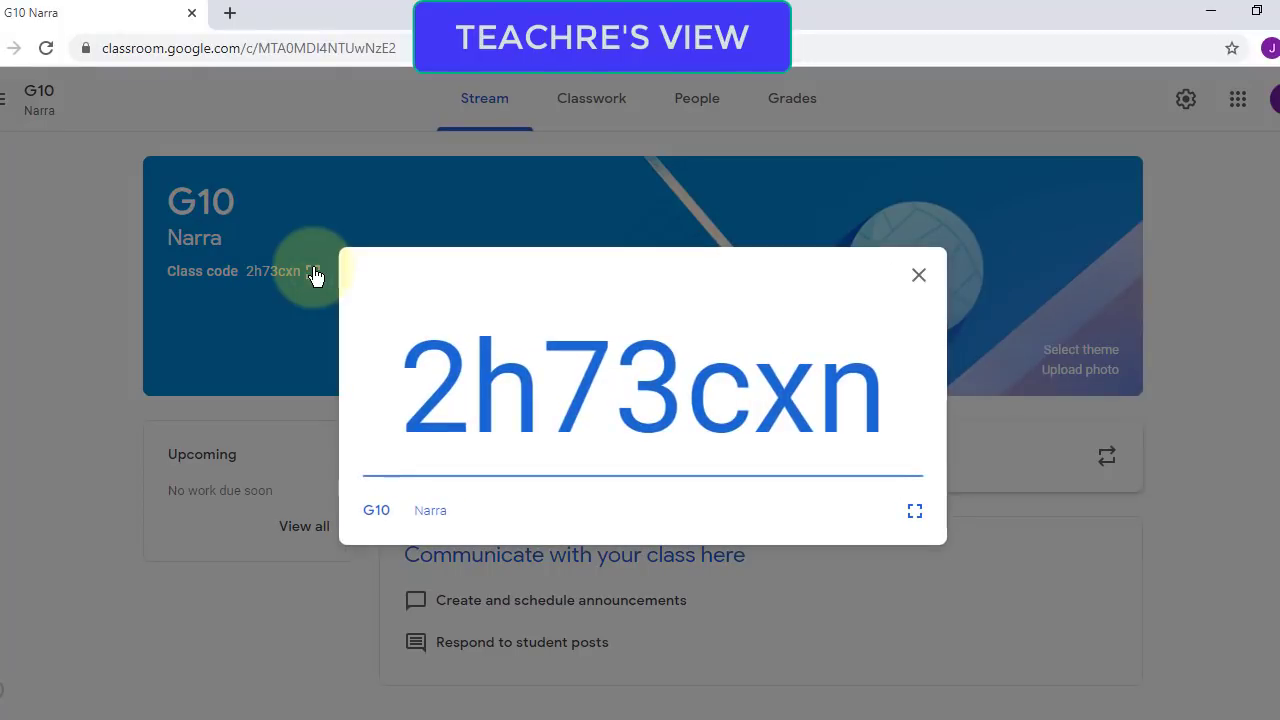
pyautogui.click(917, 275)
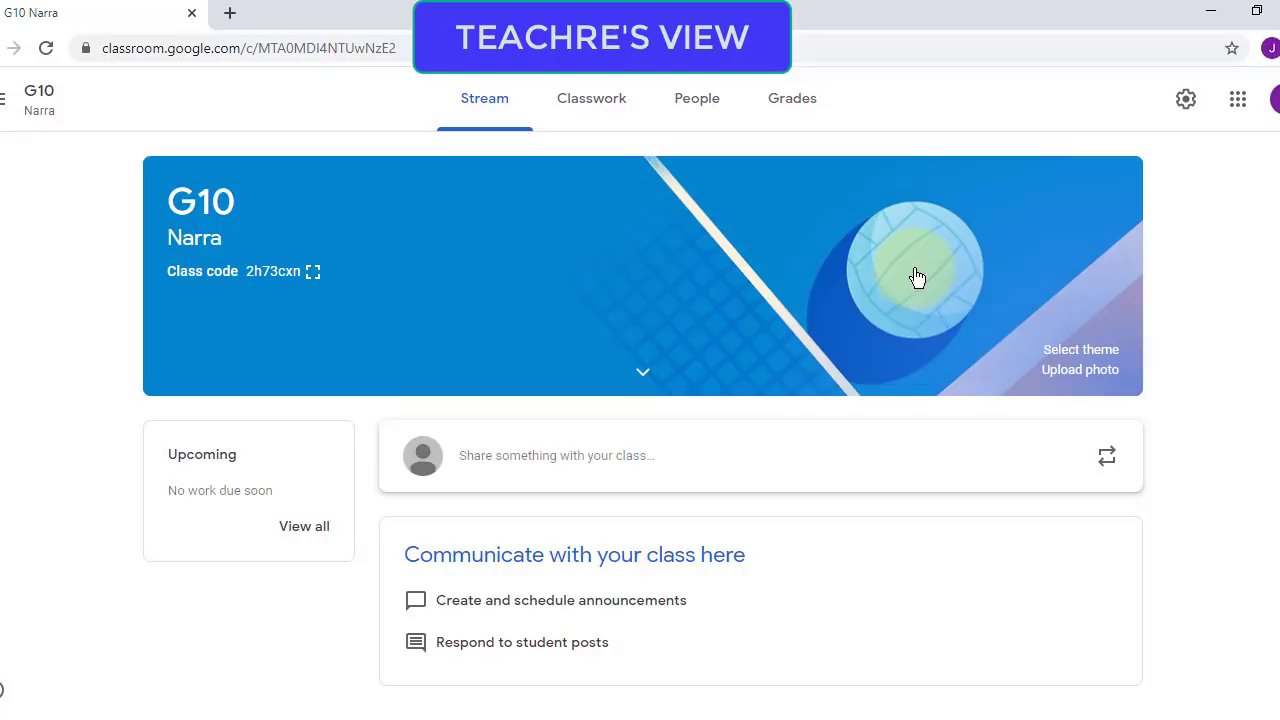
# Switch to the student's incognito Chrome window and open Google Classroom from the Google home page
pyautogui.moveTo(771, 700)
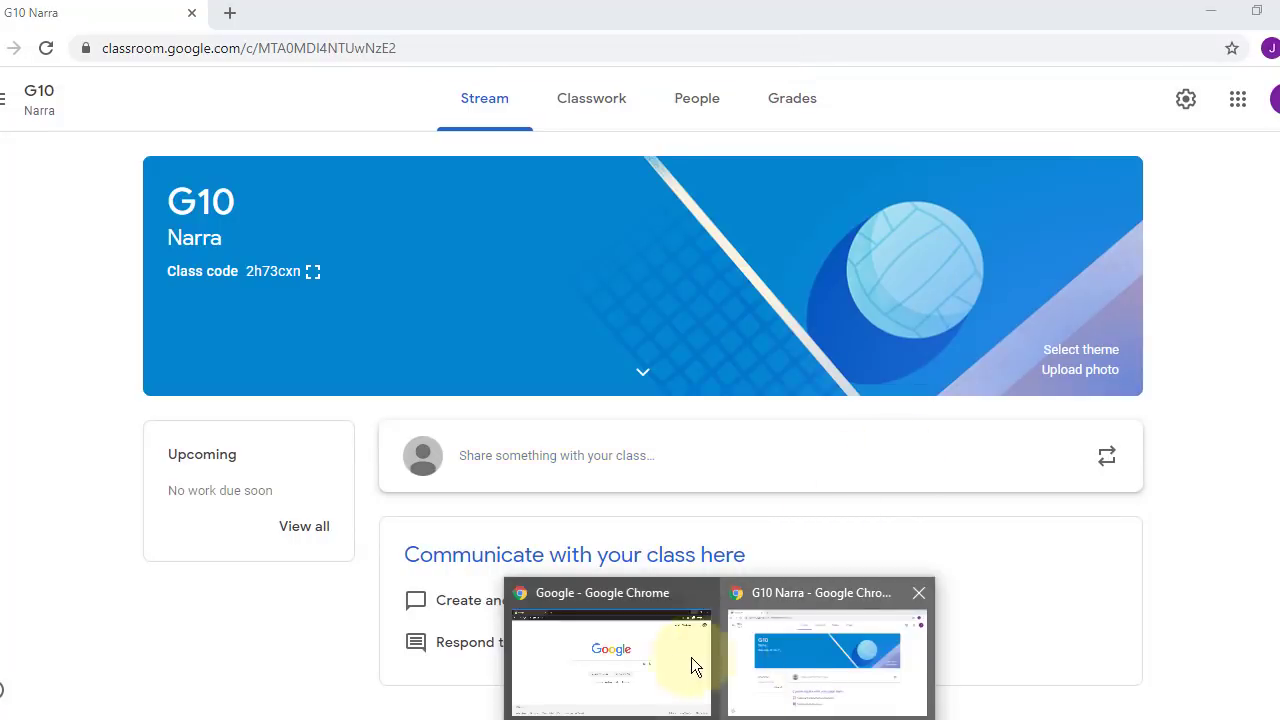
pyautogui.click(599, 660)
pyautogui.moveTo(894, 8); pyautogui.dragTo(879, 72)
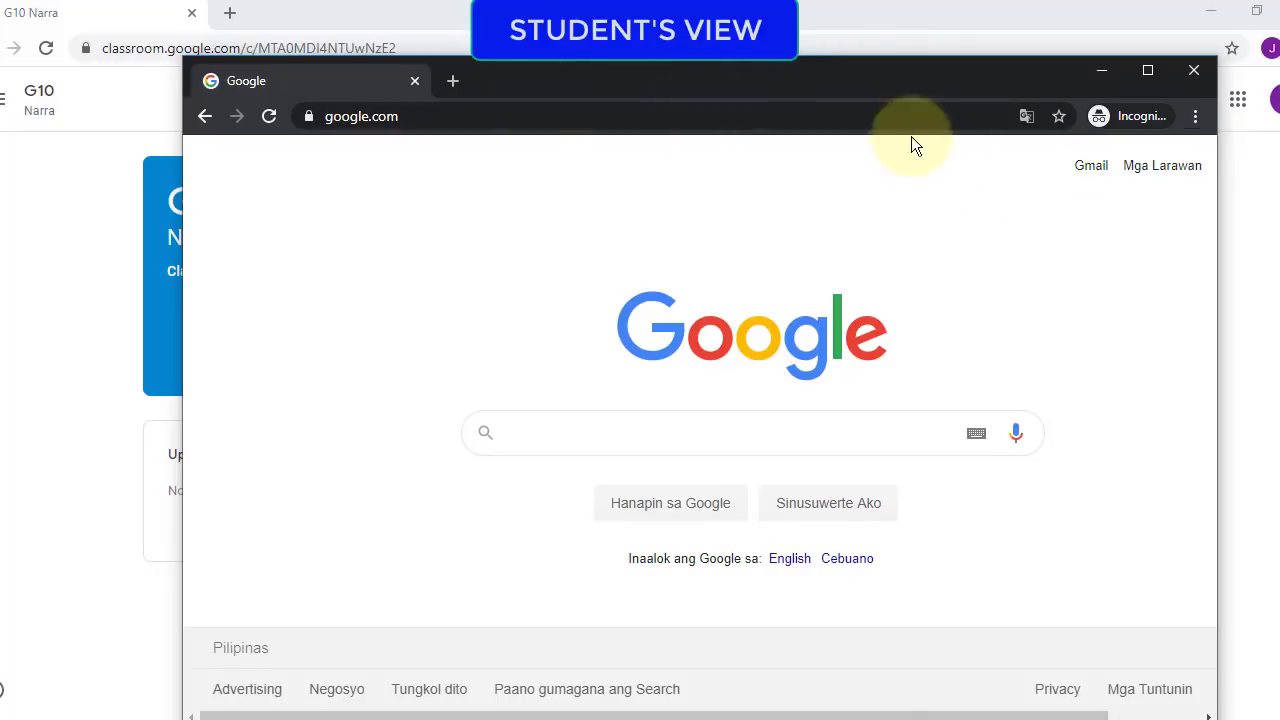
pyautogui.hscroll(-3, 737, 716)
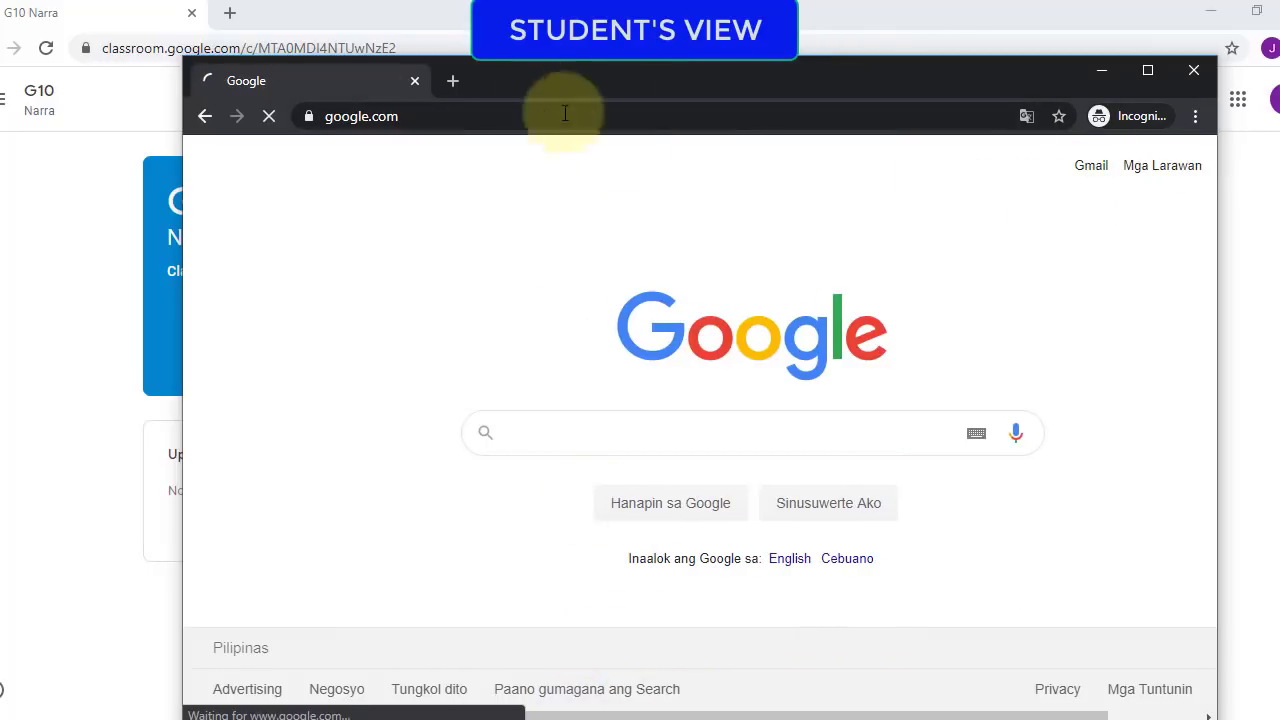
pyautogui.click(1120, 170)
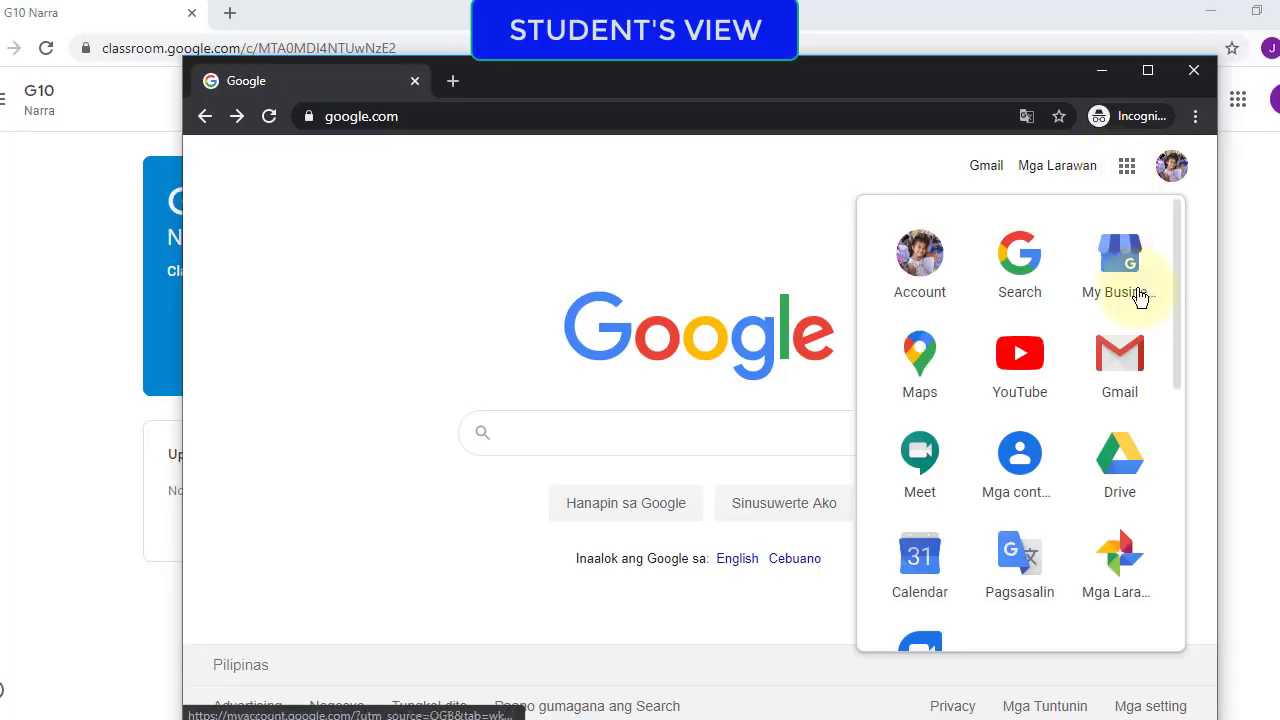
pyautogui.scroll(-3, 1040, 590)
pyautogui.scroll(-3, 1040, 590)
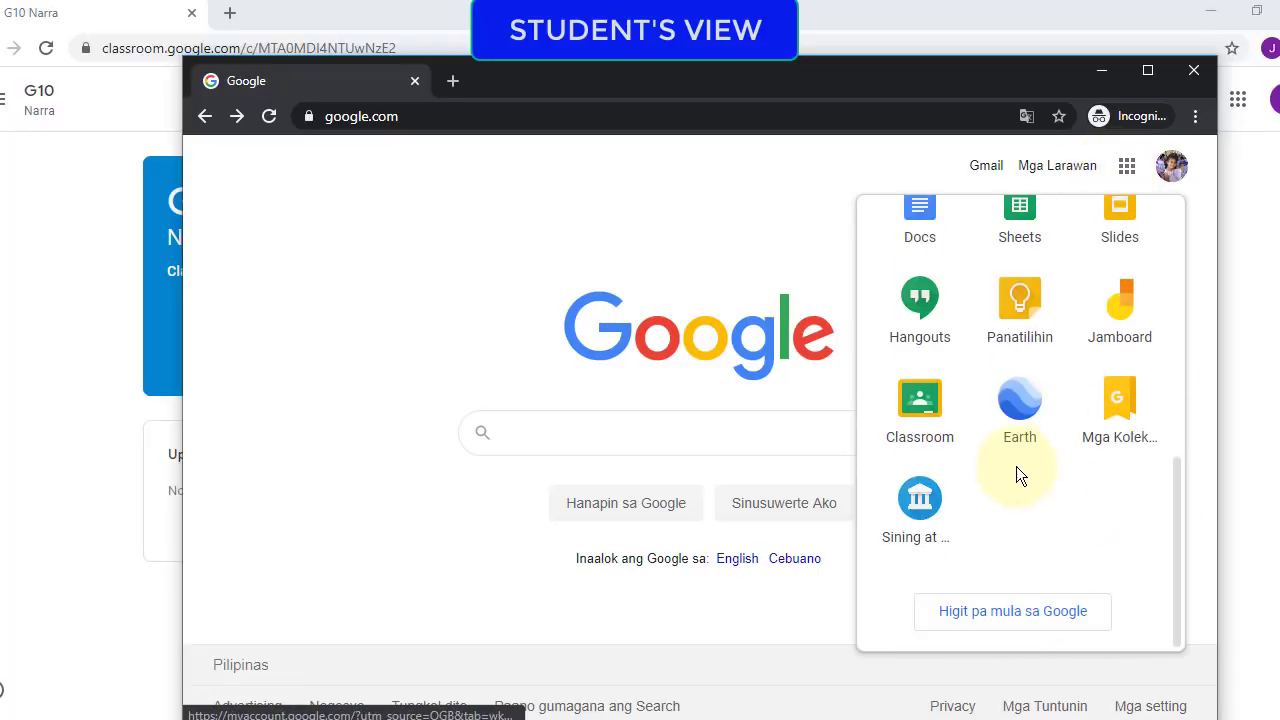
pyautogui.click(928, 422)
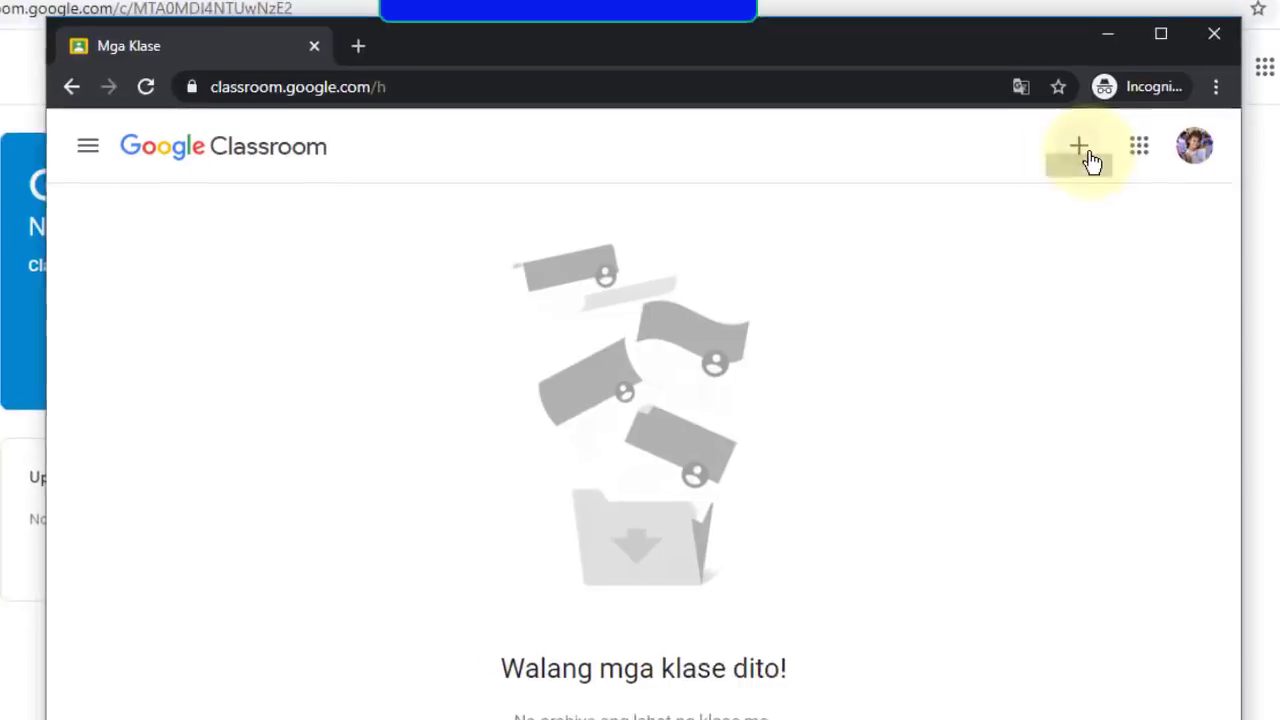
# Translate the student's Classroom page into English
pyautogui.click(1091, 161)
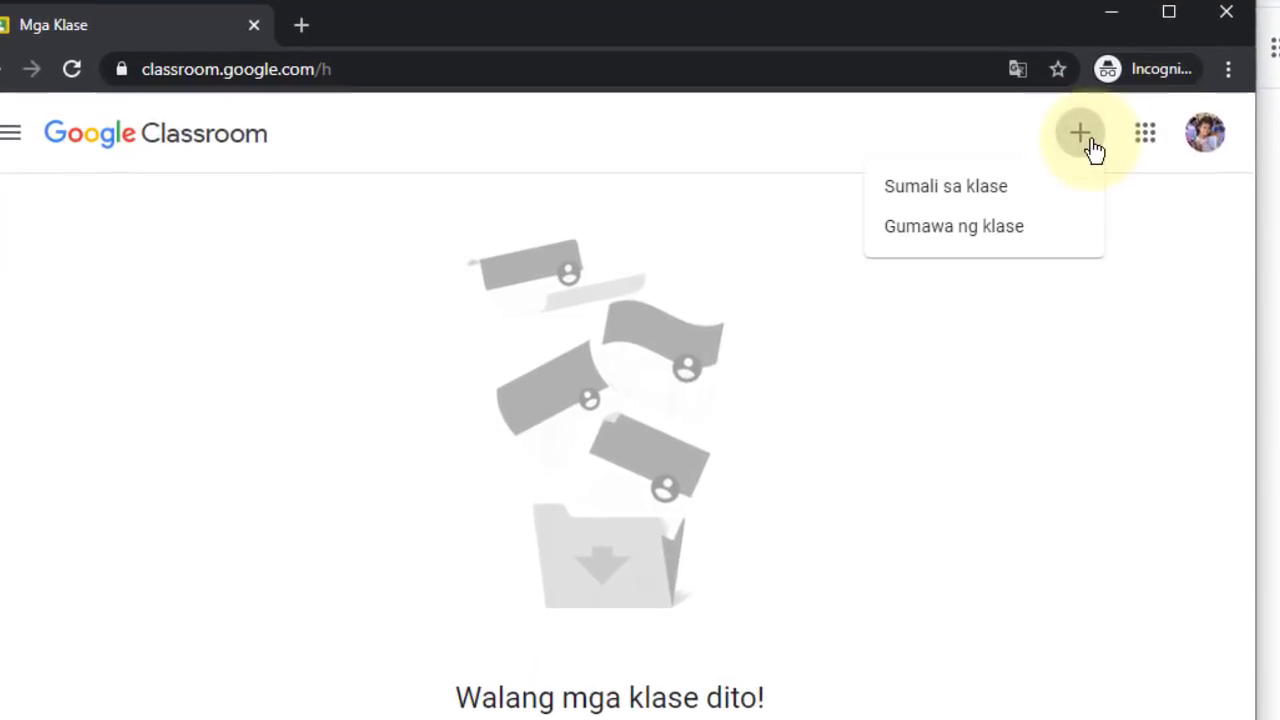
pyautogui.rightClick(1073, 382)
pyautogui.click(1097, 592)
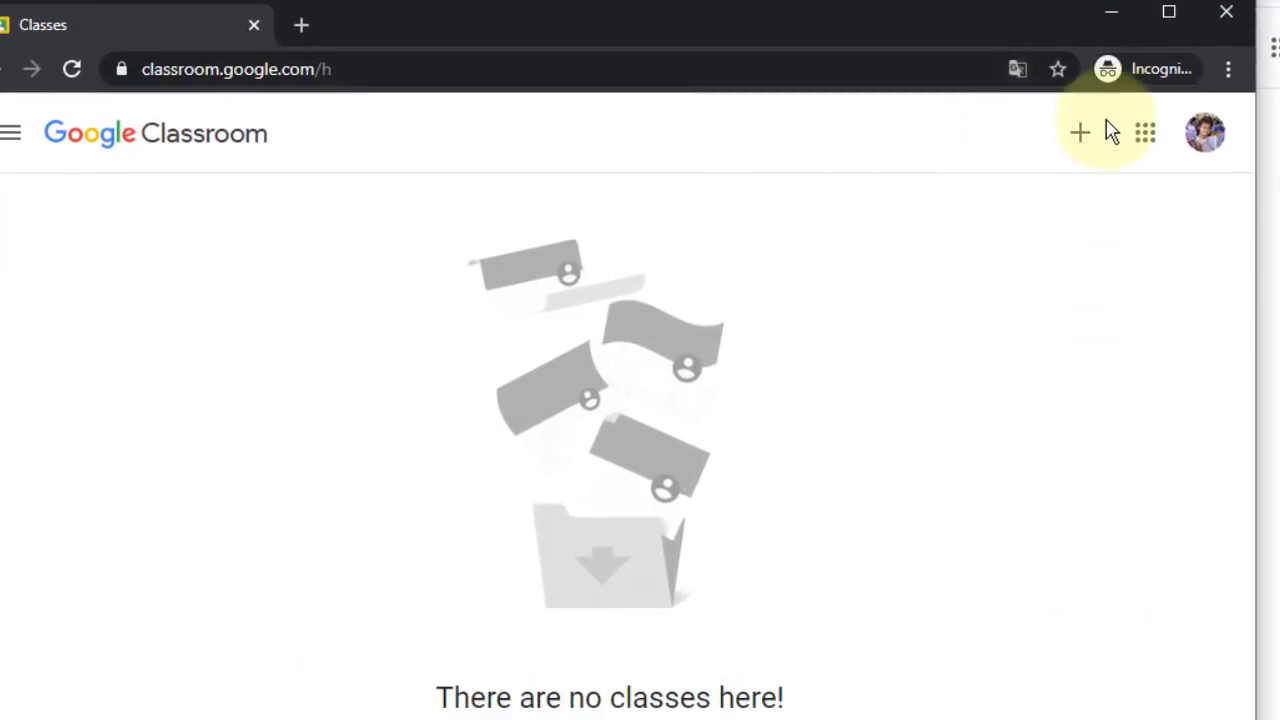
# Join the teacher's class from the student account by pasting the copied class code
pyautogui.click(1078, 134)
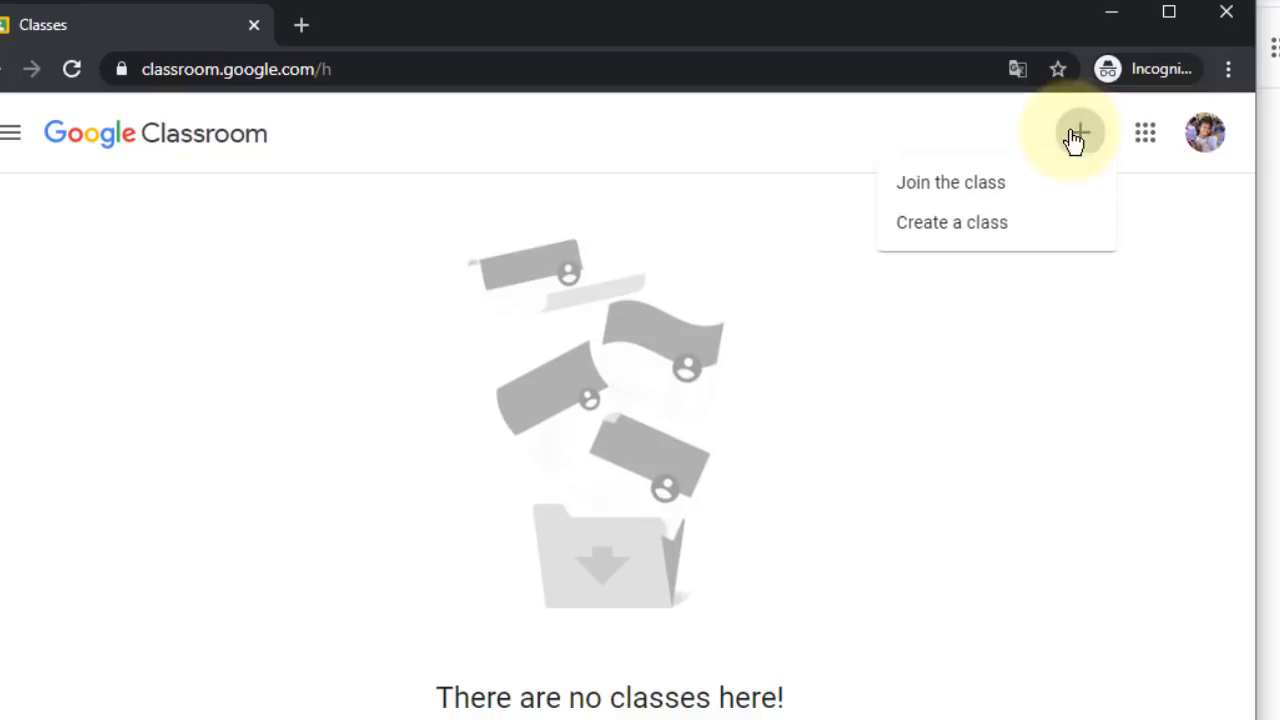
pyautogui.click(955, 198)
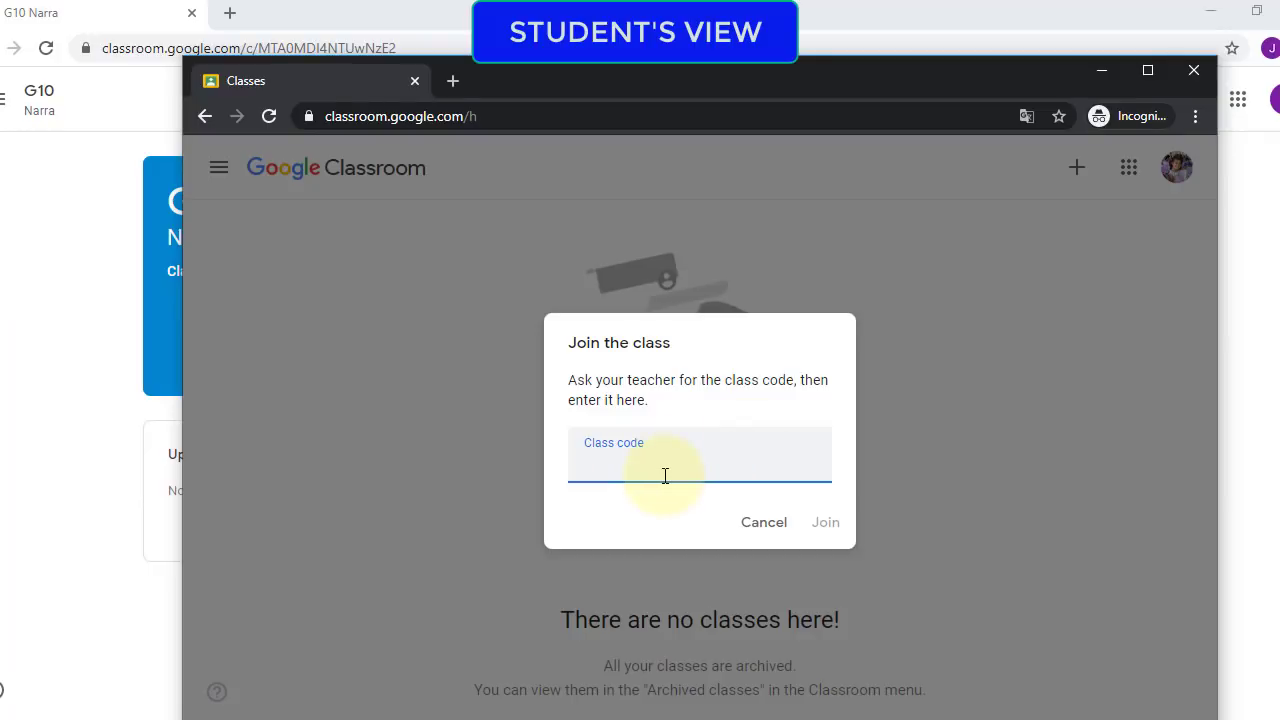
pyautogui.hotkey('ctrl', 'v')
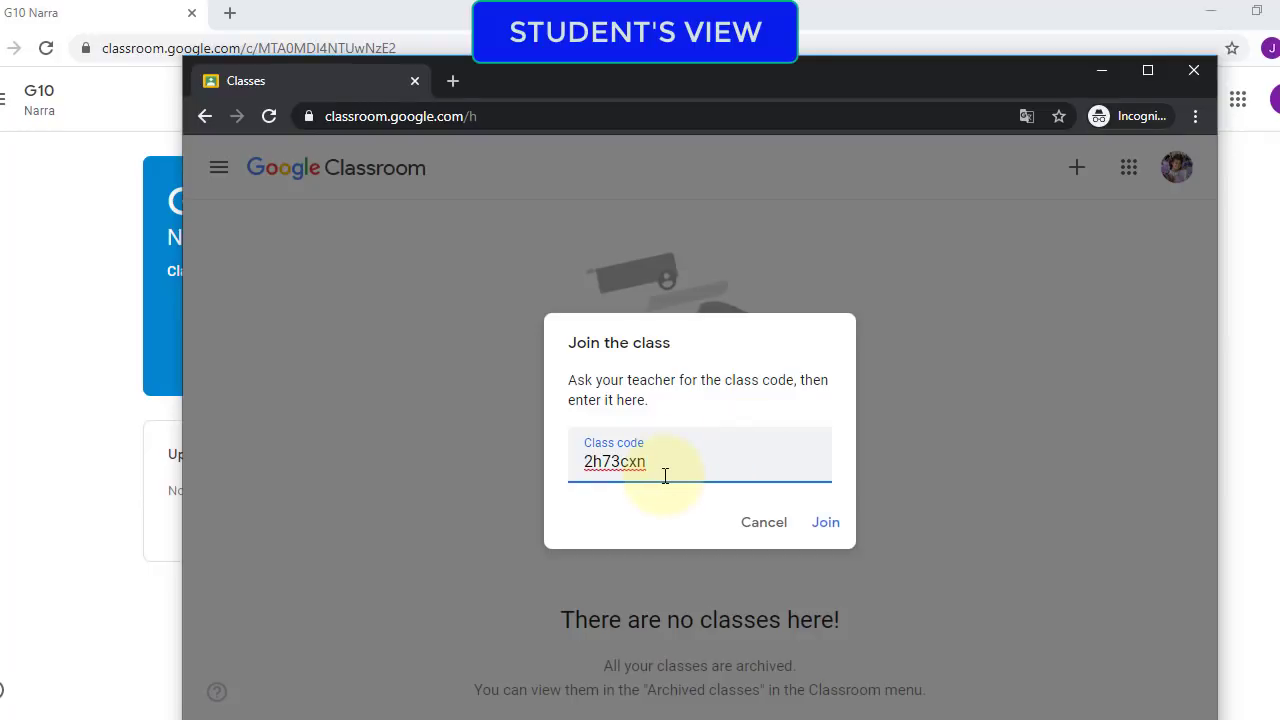
pyautogui.click(826, 524)
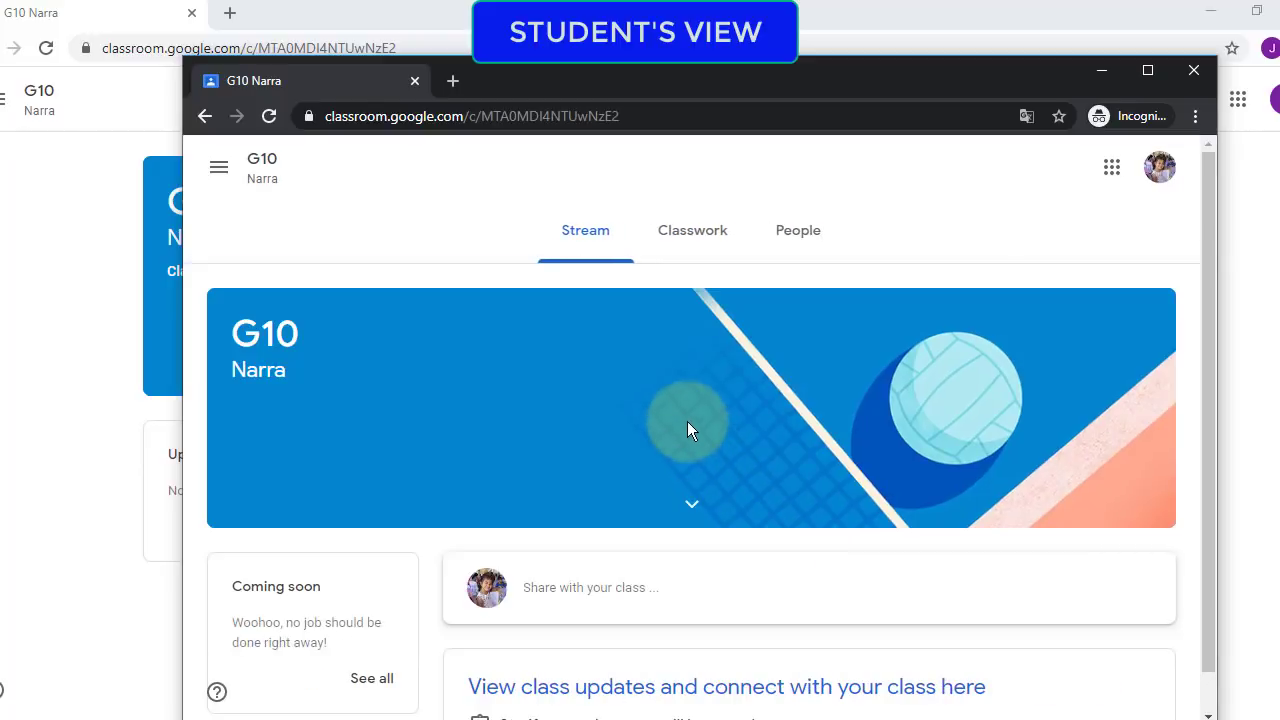
pyautogui.scroll(-1, 687, 421)
# Switch back to the teacher's Chrome window and show the G10 Narra class stream
pyautogui.click(837, 51)
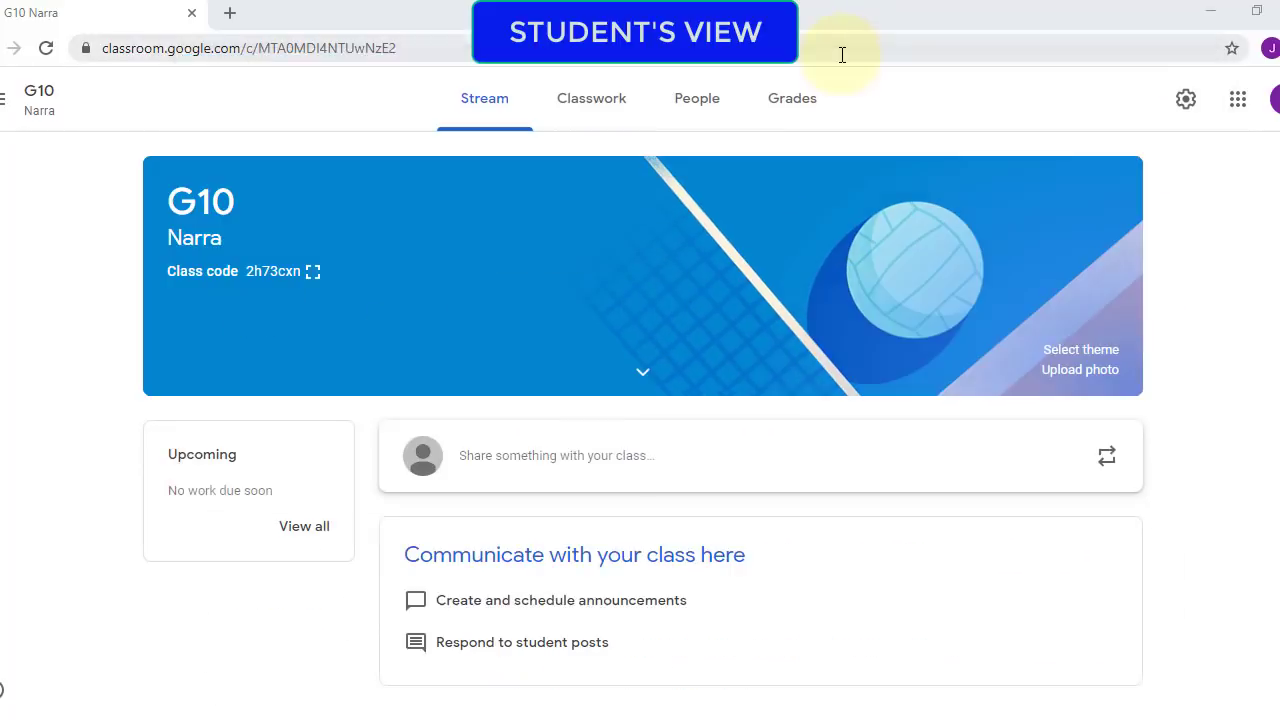
pyautogui.doubleClick(837, 51)
pyautogui.moveTo(740, 716)
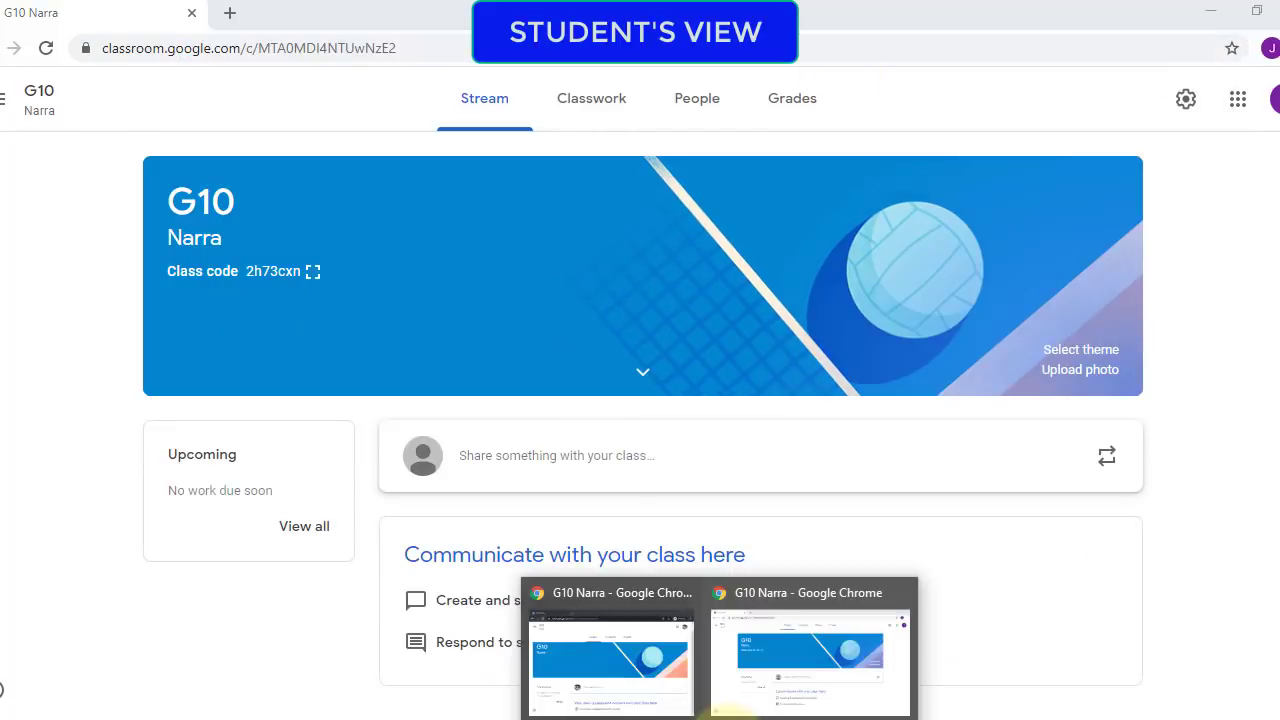
pyautogui.click(800, 677)
pyautogui.moveTo(750, 65); pyautogui.dragTo(750, 8)
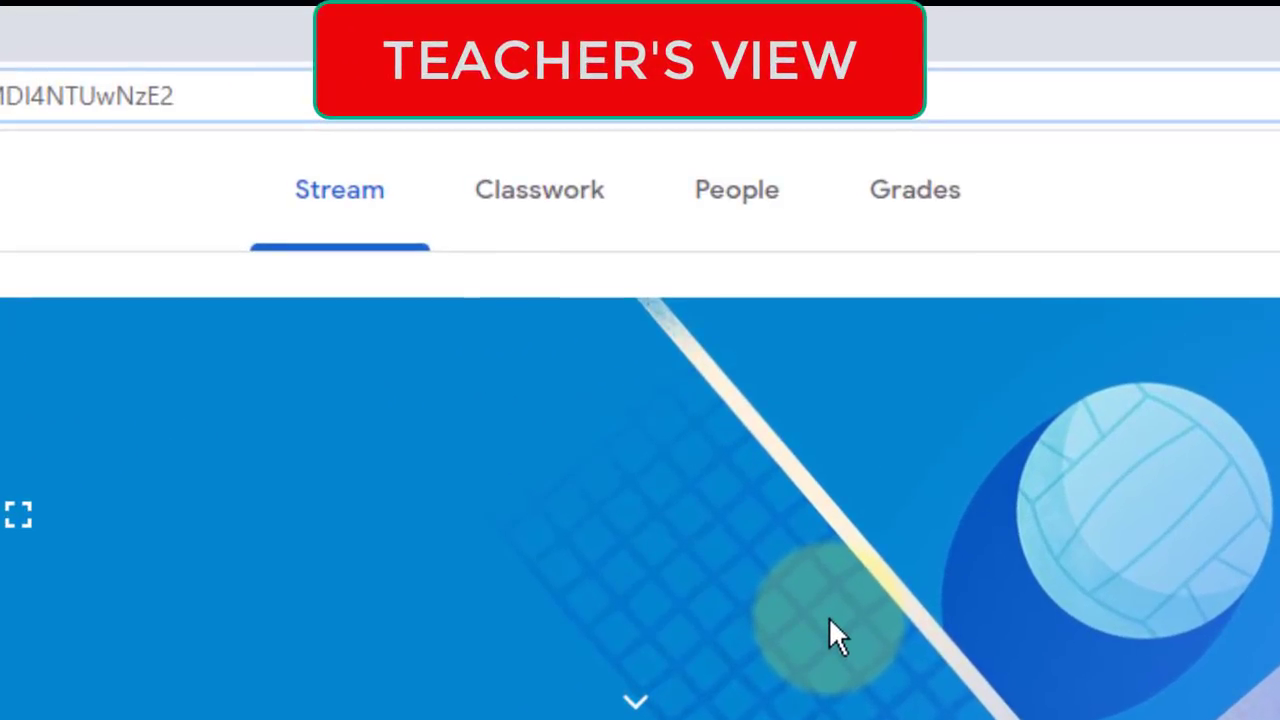
pyautogui.click(345, 229)
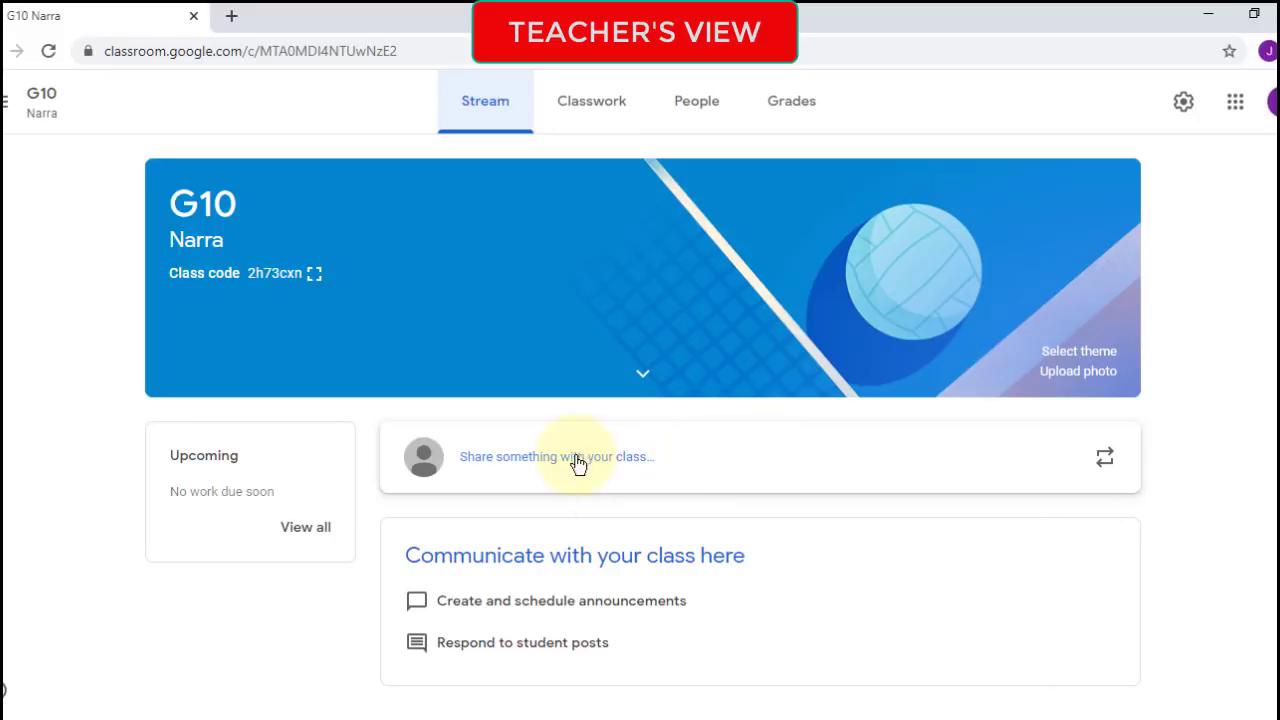
# Write a class announcement for all G10 Narra students reading "Hello everyone! Welcome to my class."
pyautogui.click(652, 474)
pyautogui.scroll(-2, 656, 400)
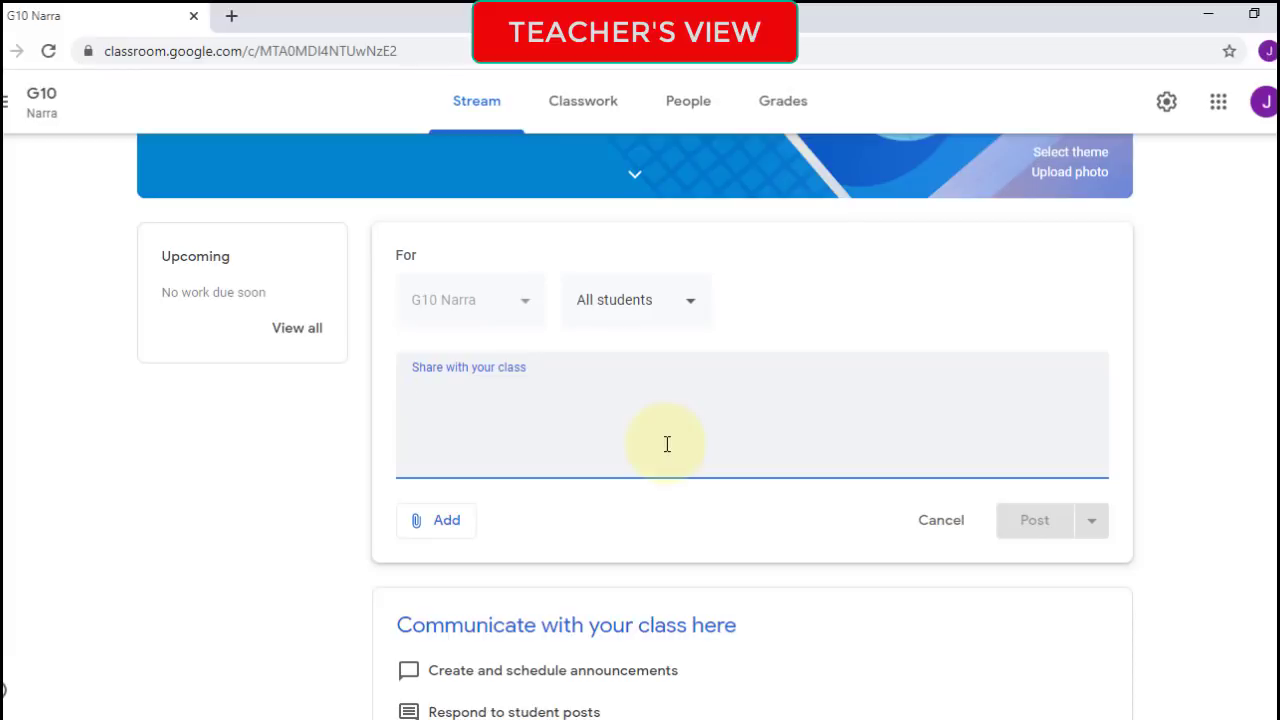
pyautogui.write('hELL')
pyautogui.press('BackSpace')
pyautogui.press('BackSpace')
pyautogui.press('BackSpace')
pyautogui.press('BackSpace')
pyautogui.write('Hel')
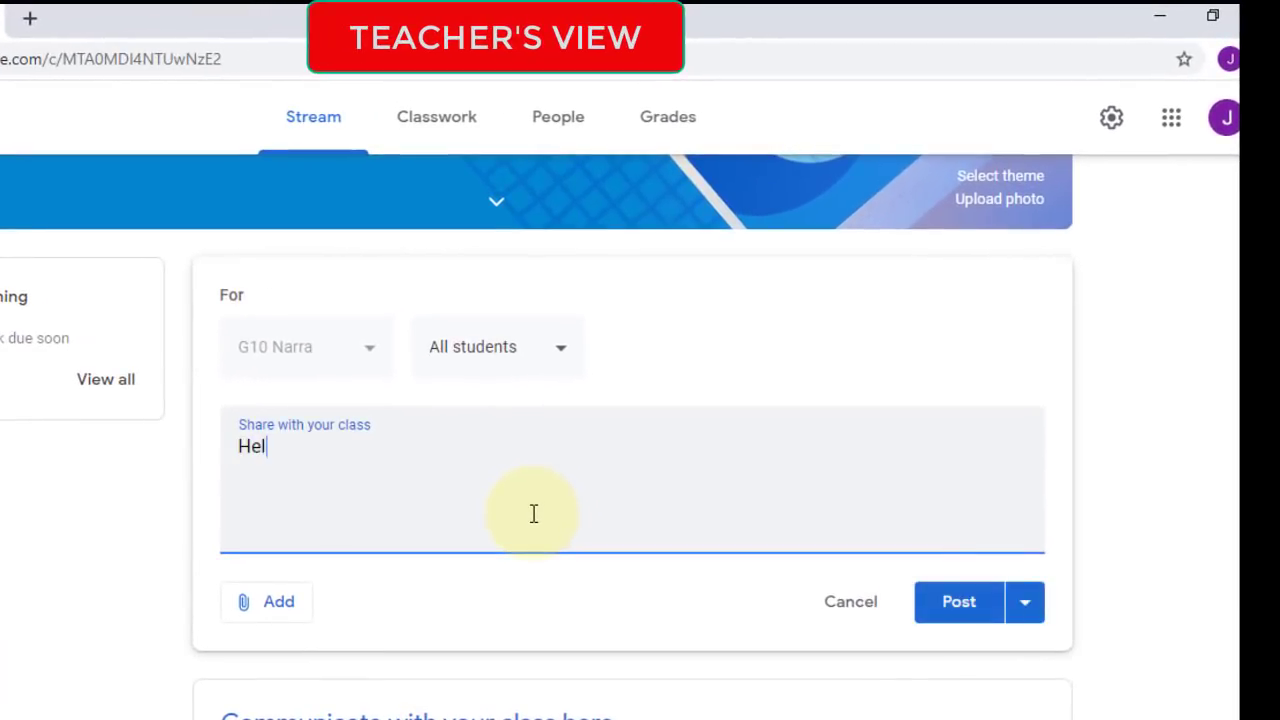
pyautogui.write('lo everyone')
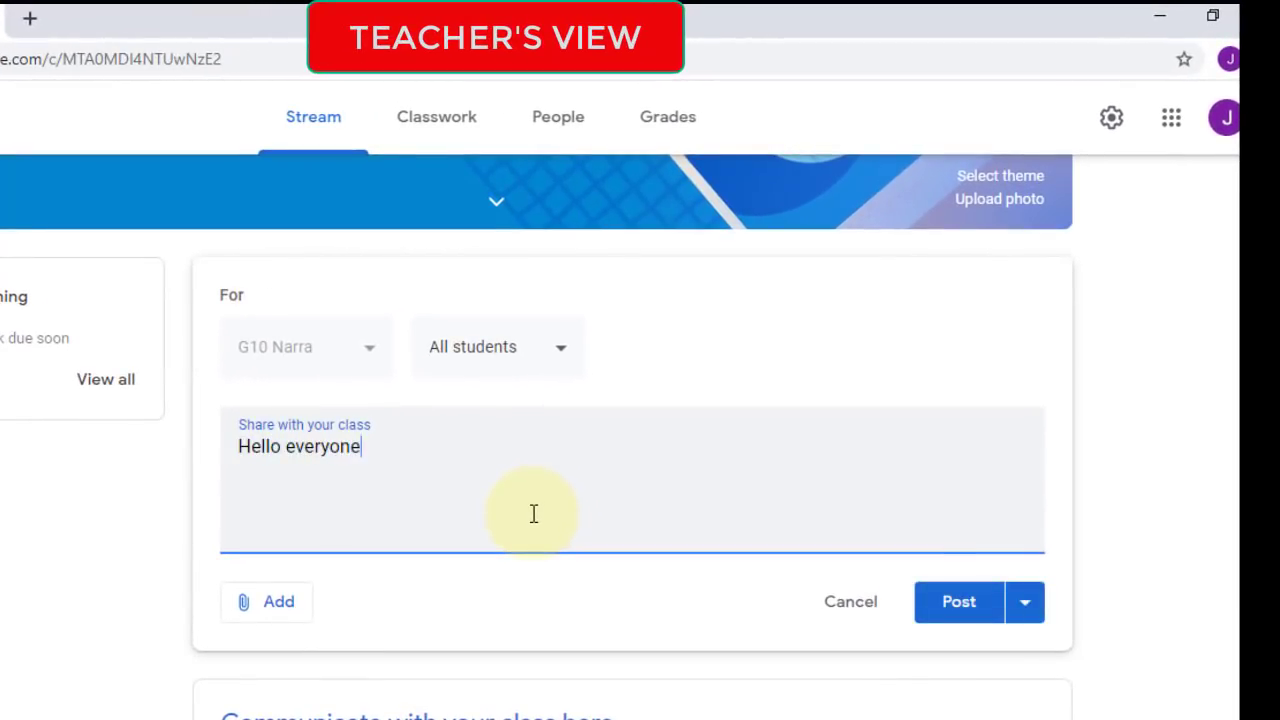
pyautogui.write('! Welcome')
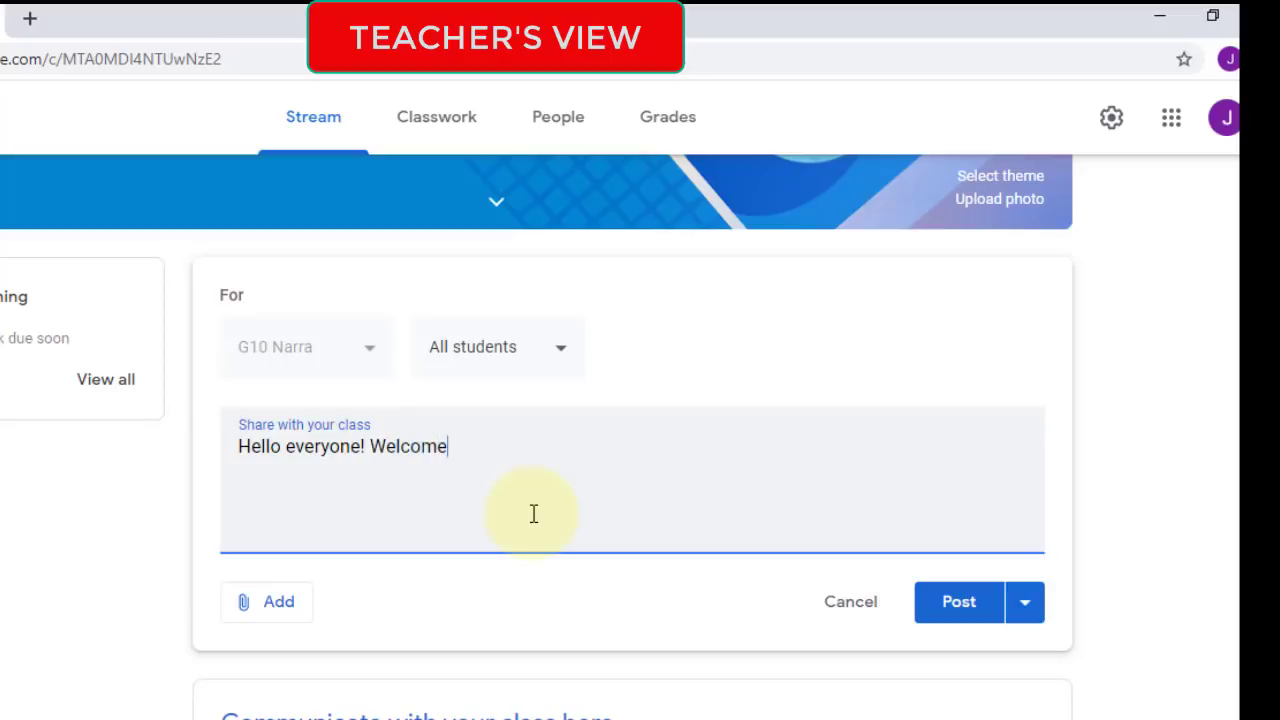
pyautogui.write(' to my class')
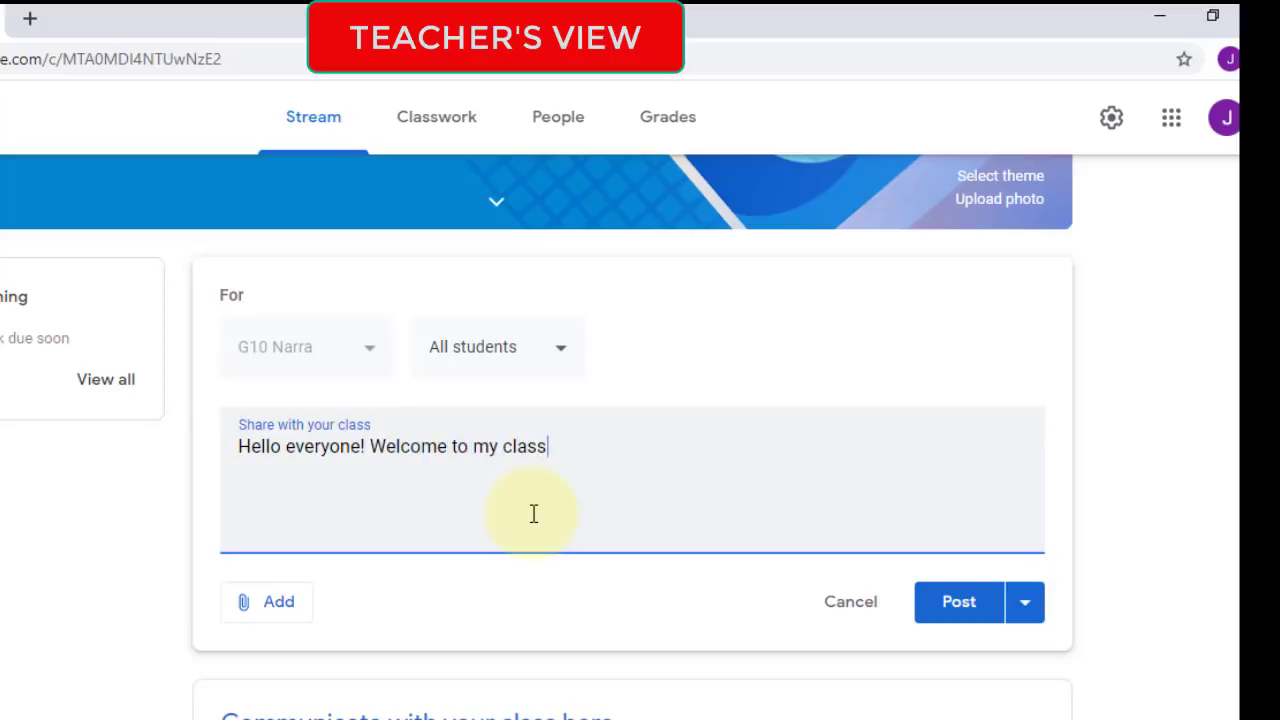
pyautogui.write('.')
# Check the attachment types available for the announcement and post it to the class stream immediately
pyautogui.click(266, 603)
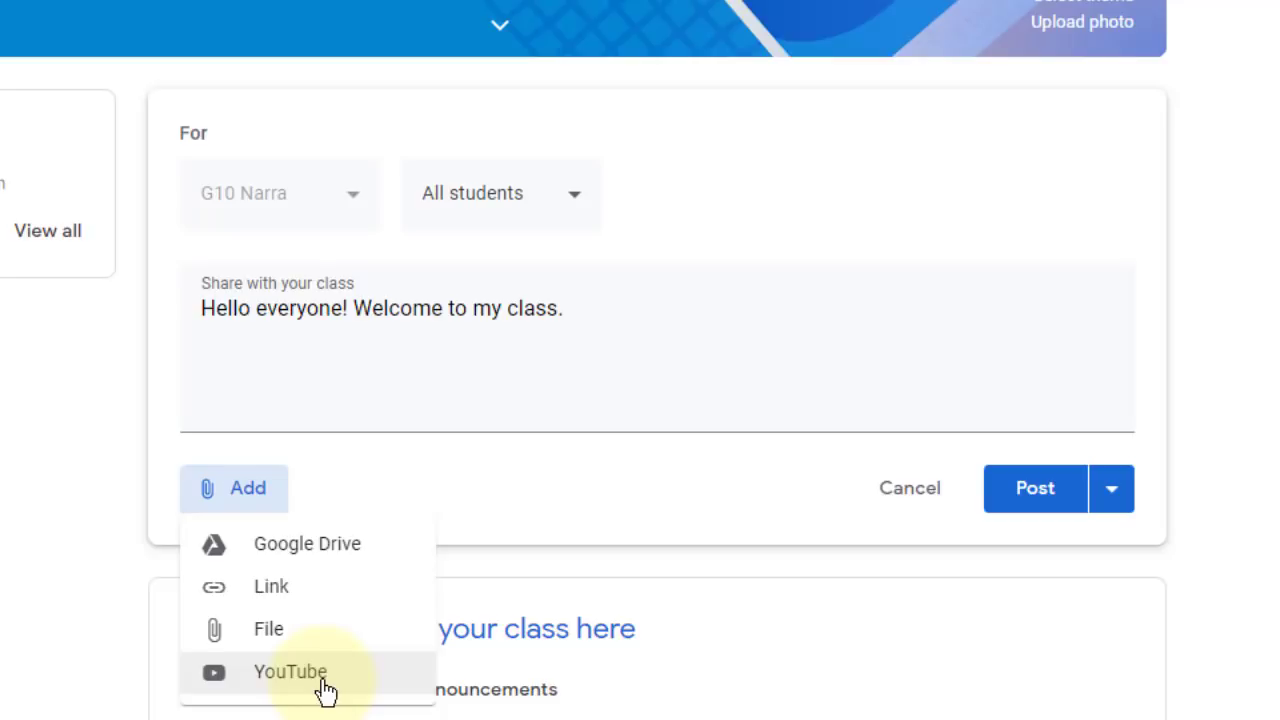
pyautogui.click(543, 480)
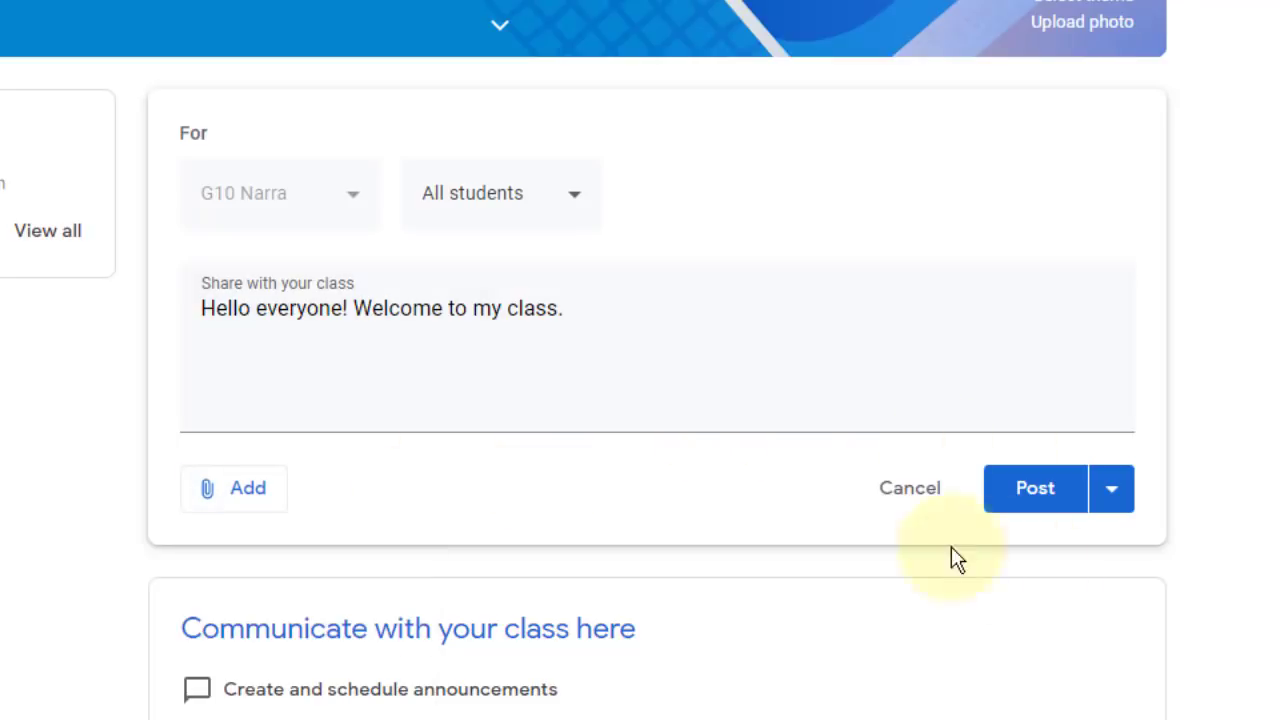
pyautogui.click(1111, 490)
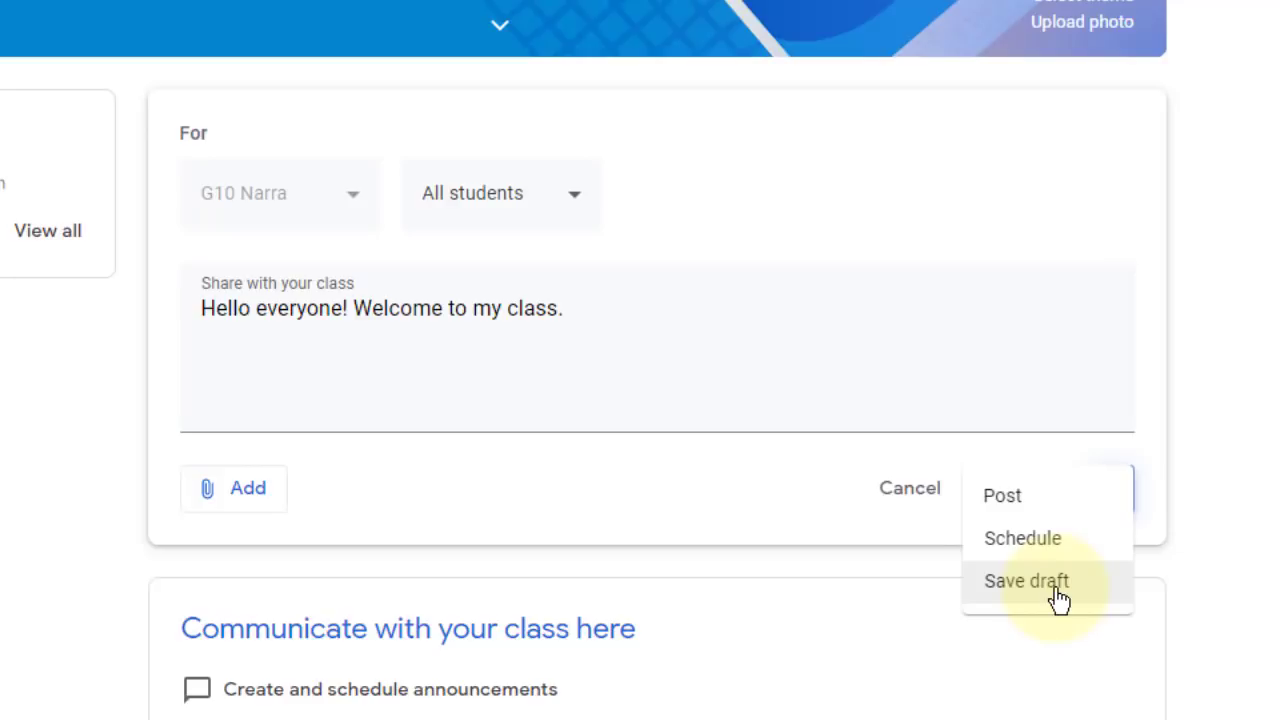
pyautogui.click(1003, 497)
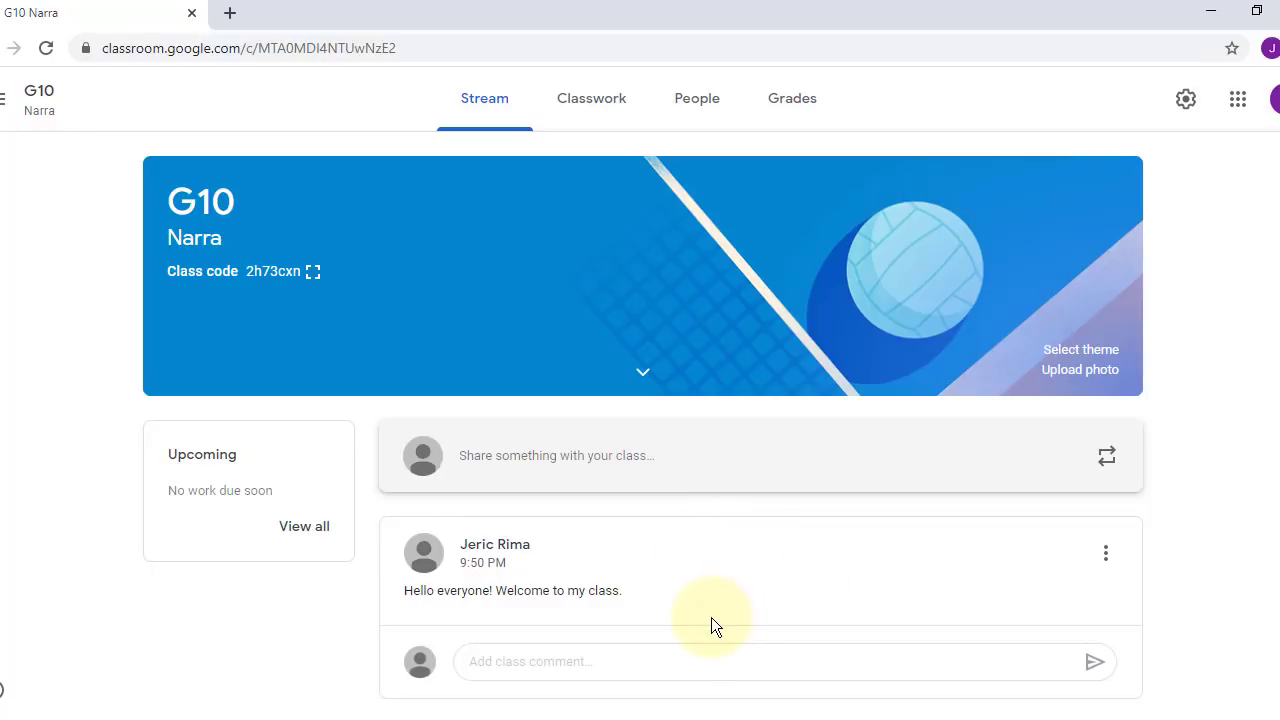
# Switch to the student's incognito Chrome window and reload the G10 Narra stream to show the teacher's announcement
pyautogui.moveTo(720, 717)
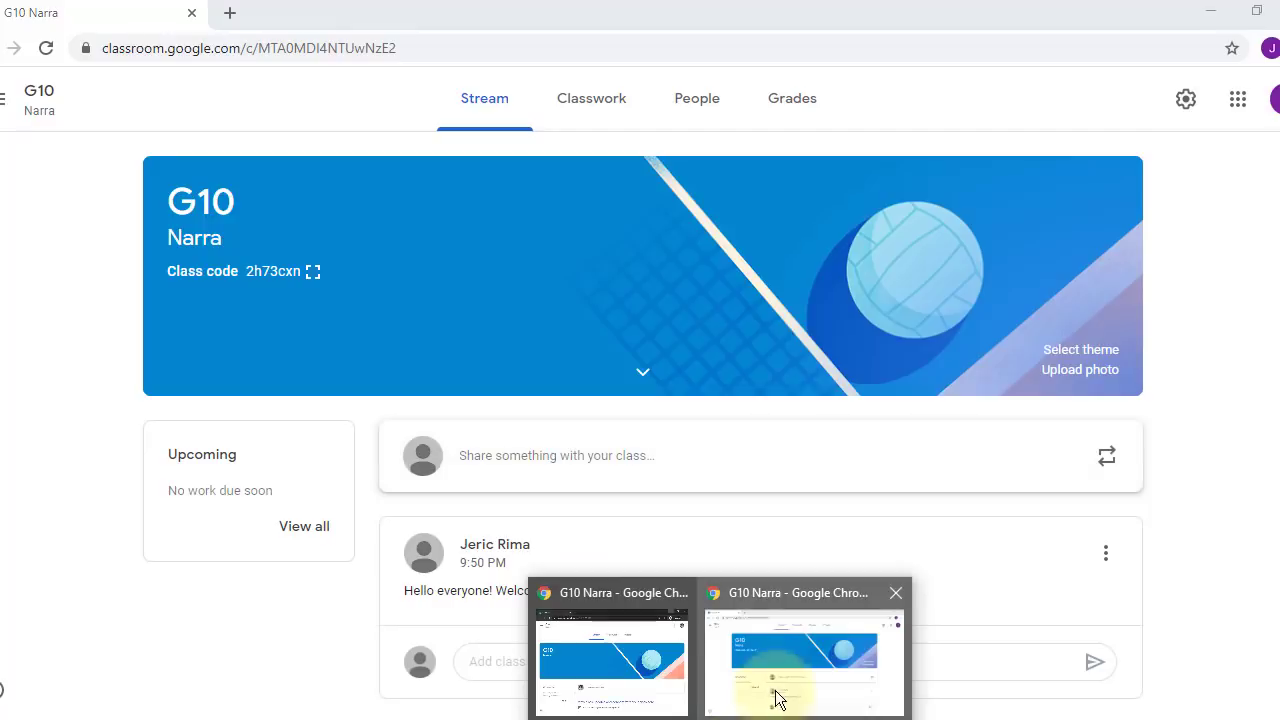
pyautogui.click(597, 654)
pyautogui.moveTo(770, 38); pyautogui.dragTo(733, 70)
pyautogui.click(232, 92)
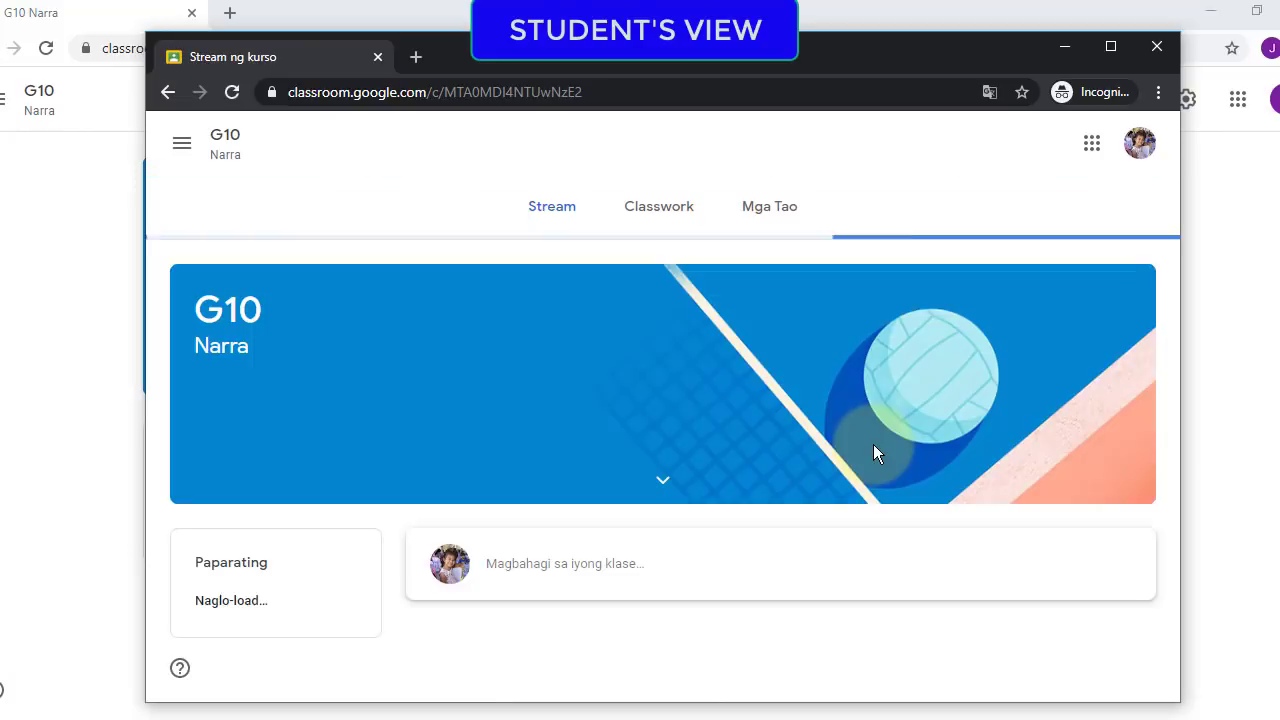
pyautogui.scroll(-2, 777, 432)
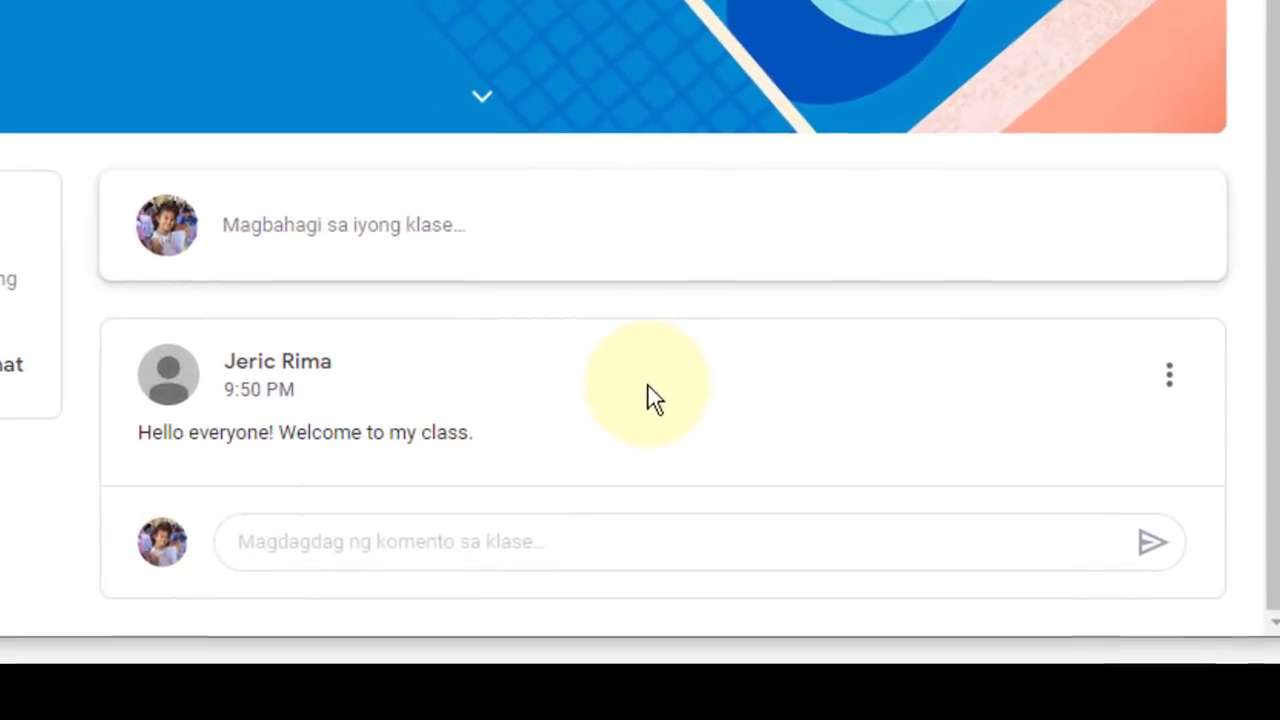
# Add the class comment "Thank sir!" to the welcome announcement from the student account
pyautogui.click(380, 543)
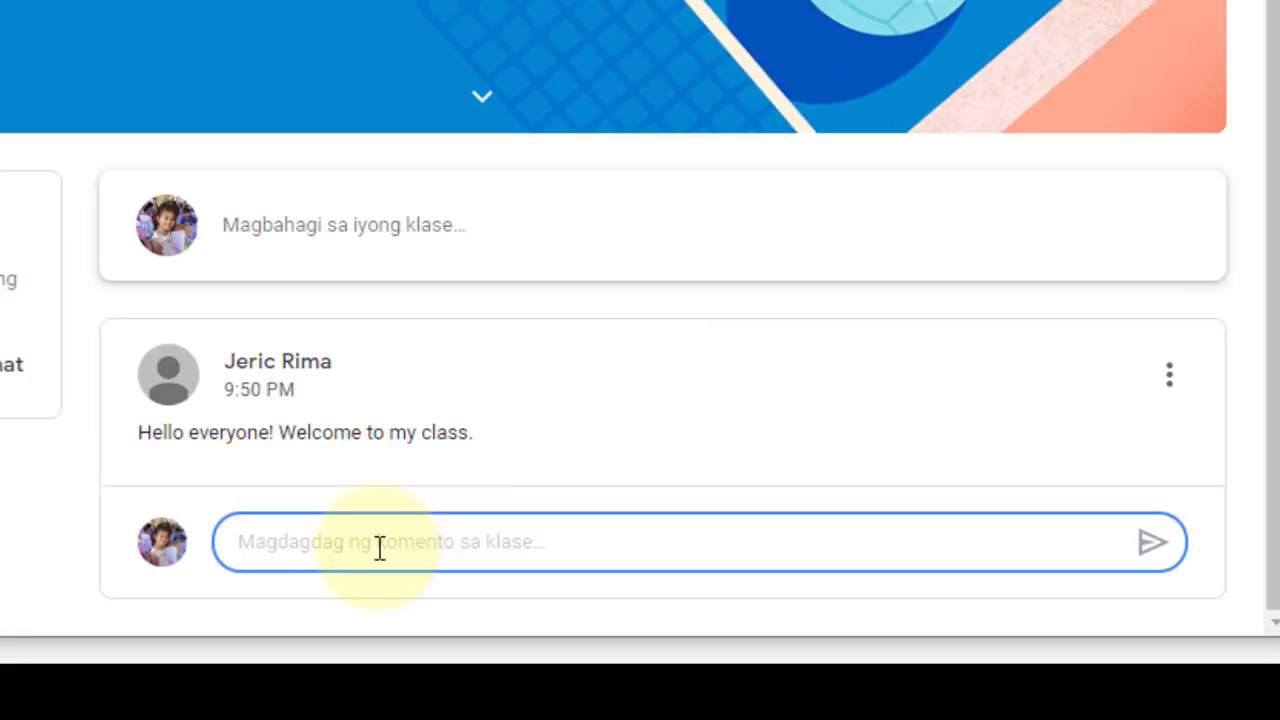
pyautogui.write('t')
pyautogui.press('BackSpace')
pyautogui.write('Thank sir!')
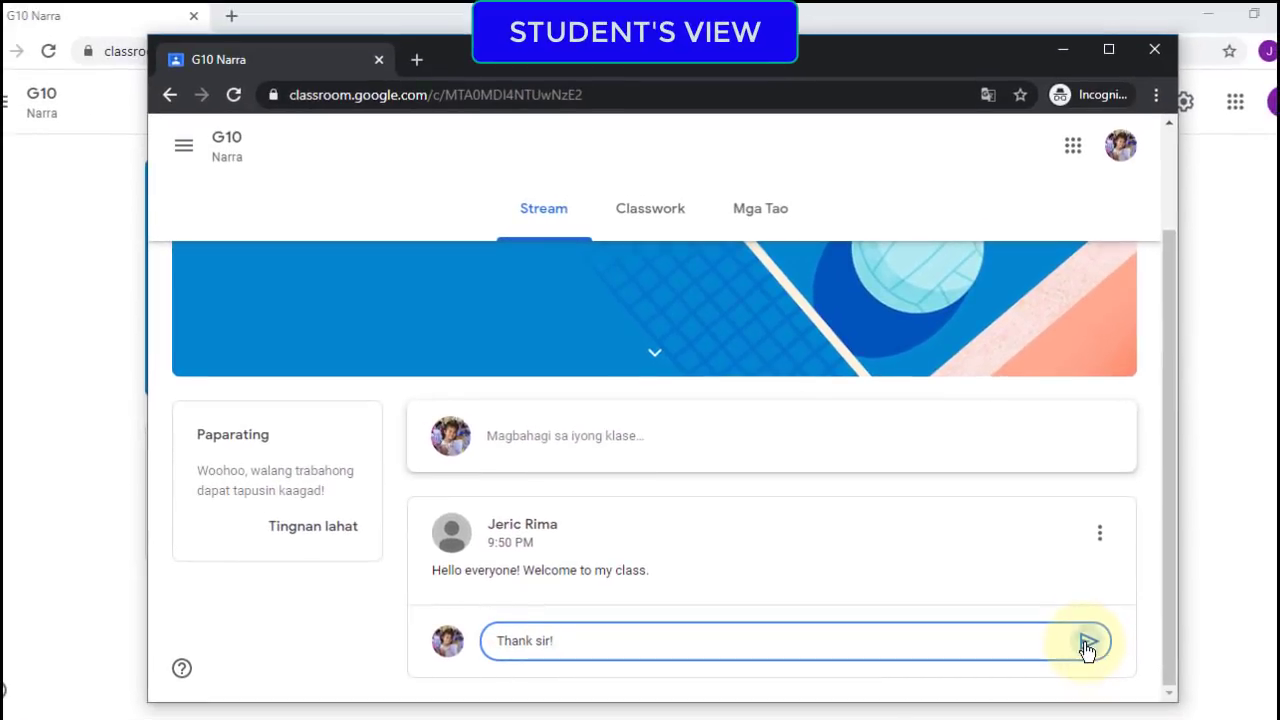
pyautogui.click(1087, 646)
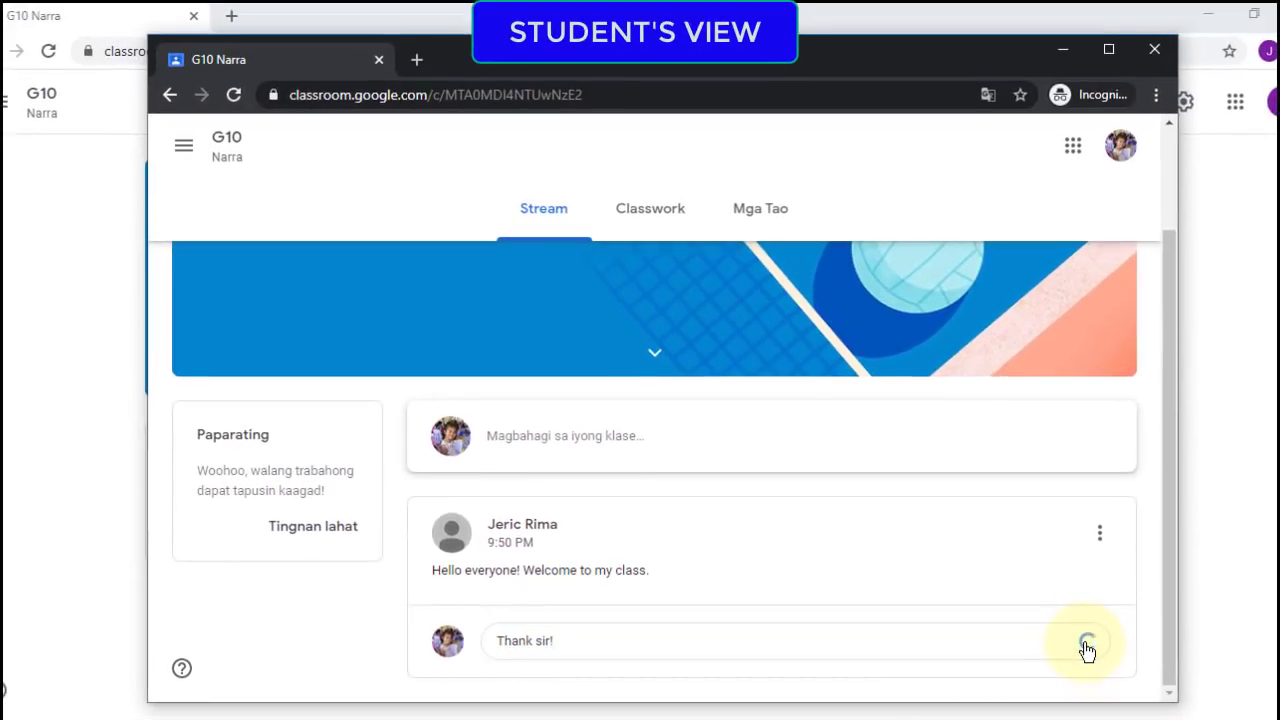
pyautogui.scroll(-2, 997, 546)
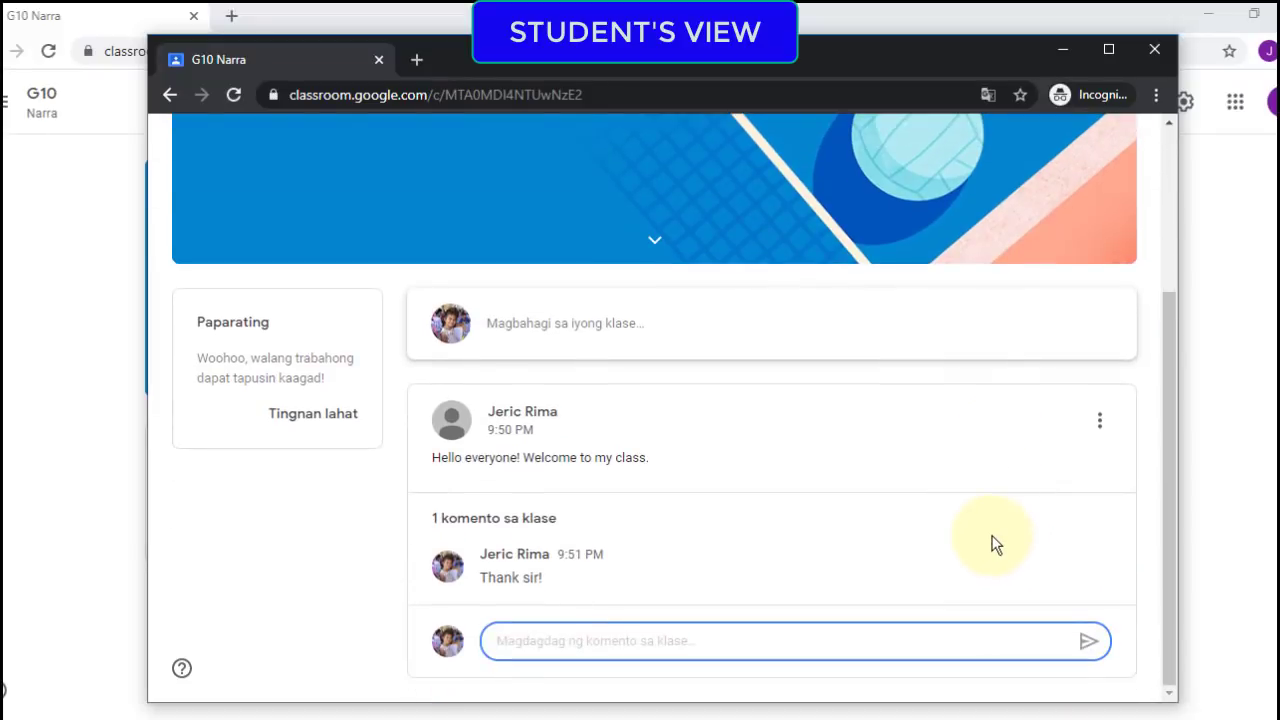
# Translate the student's G10 Narra stream page into English
pyautogui.scroll(3, 674, 549)
pyautogui.scroll(-2, 665, 498)
pyautogui.scroll(3, 694, 503)
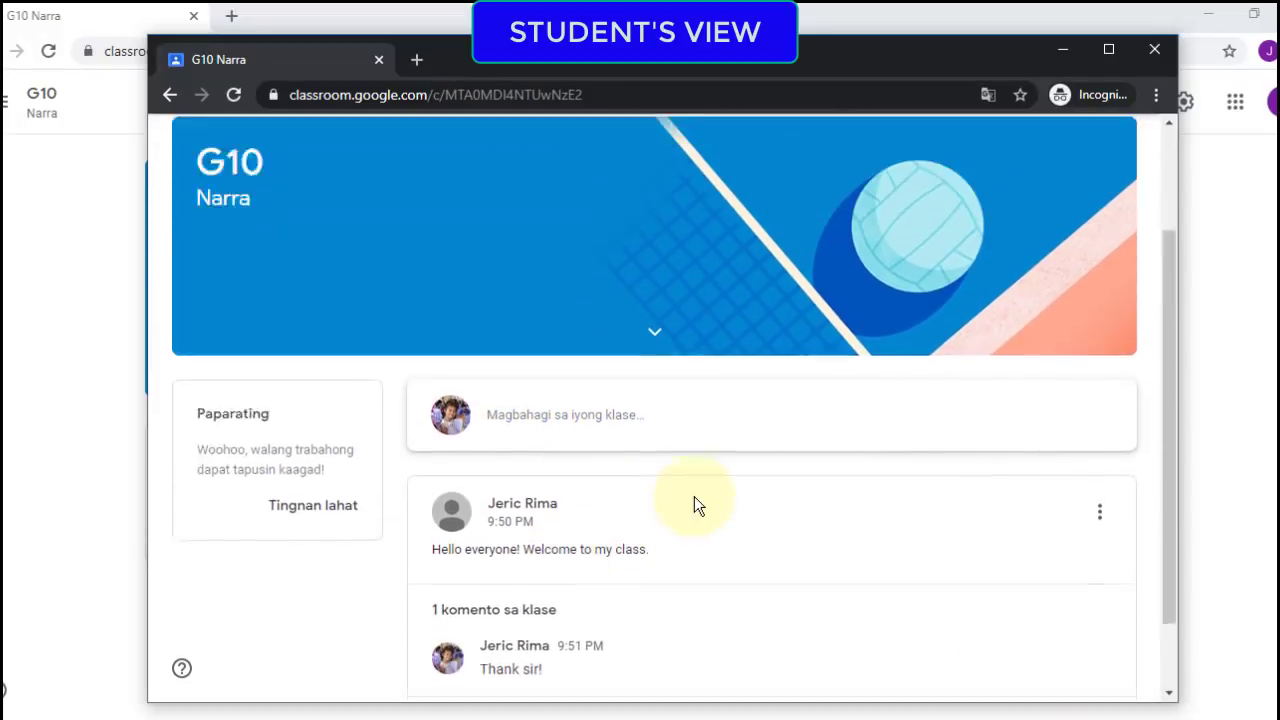
pyautogui.rightClick(1010, 226)
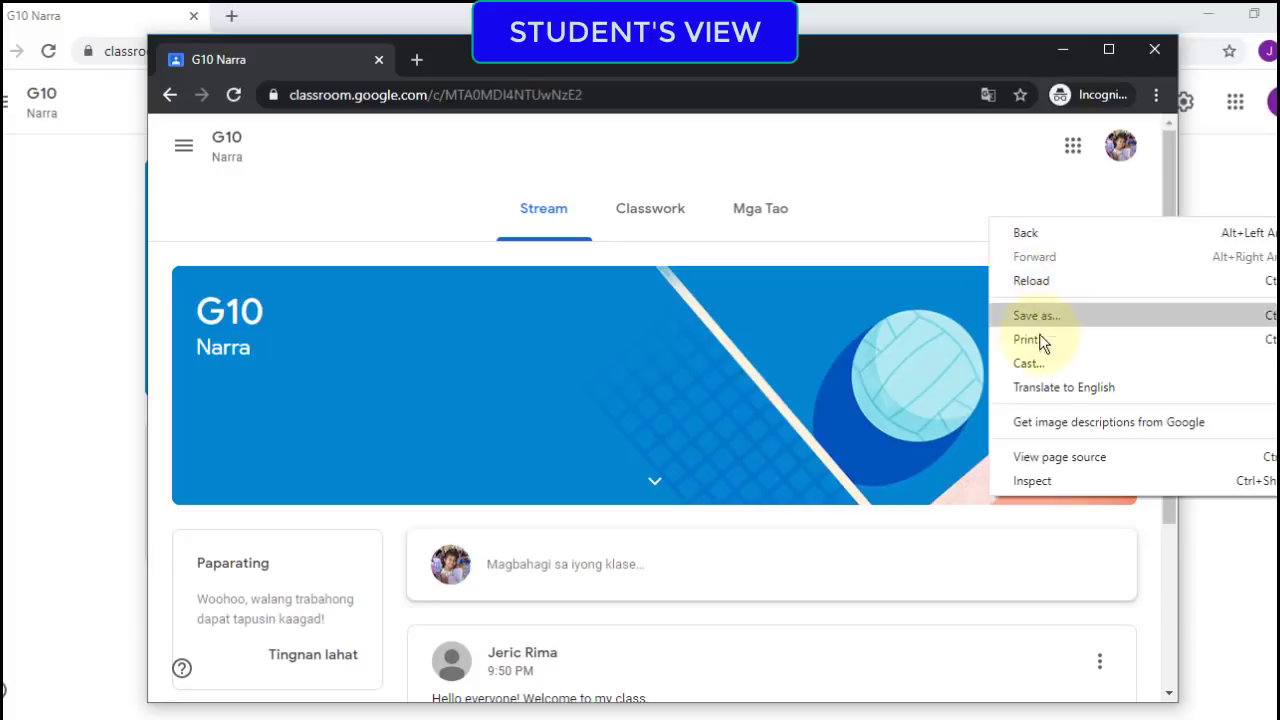
pyautogui.click(1043, 382)
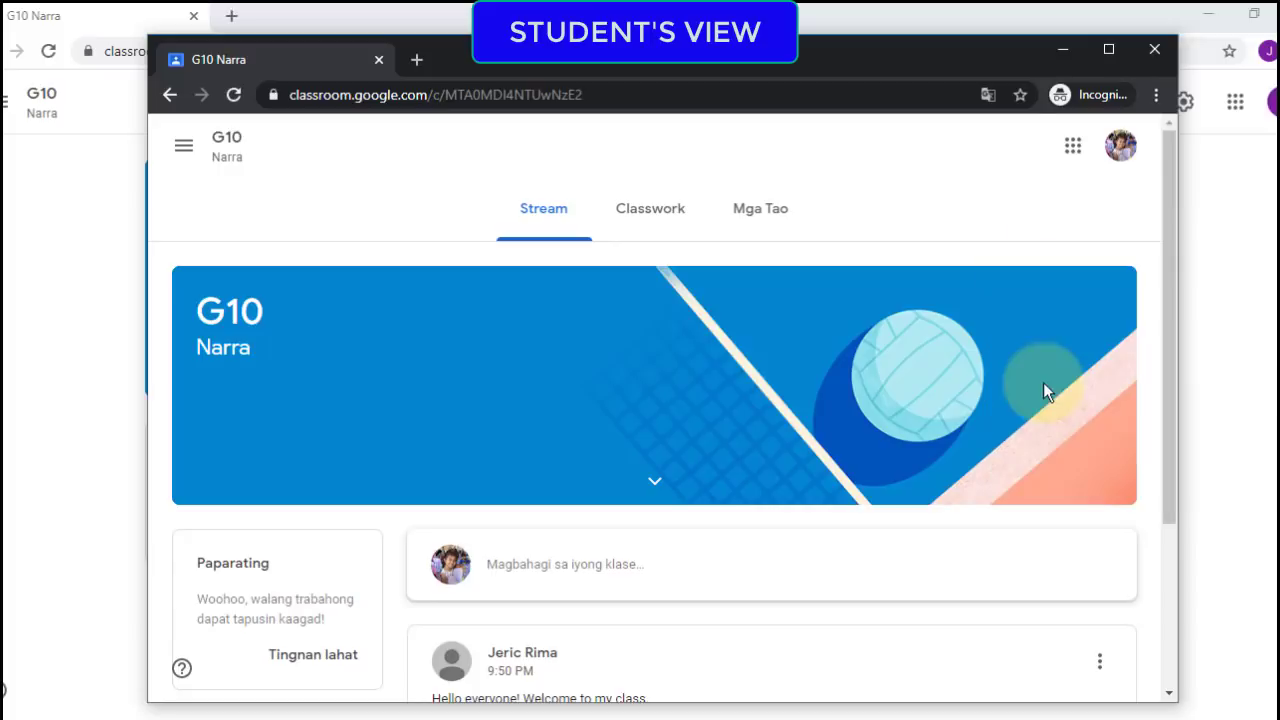
# Return to the teacher's Chrome window and show the student's comment under the welcome announcement
pyautogui.click(1058, 50)
pyautogui.scroll(-2, 752, 474)
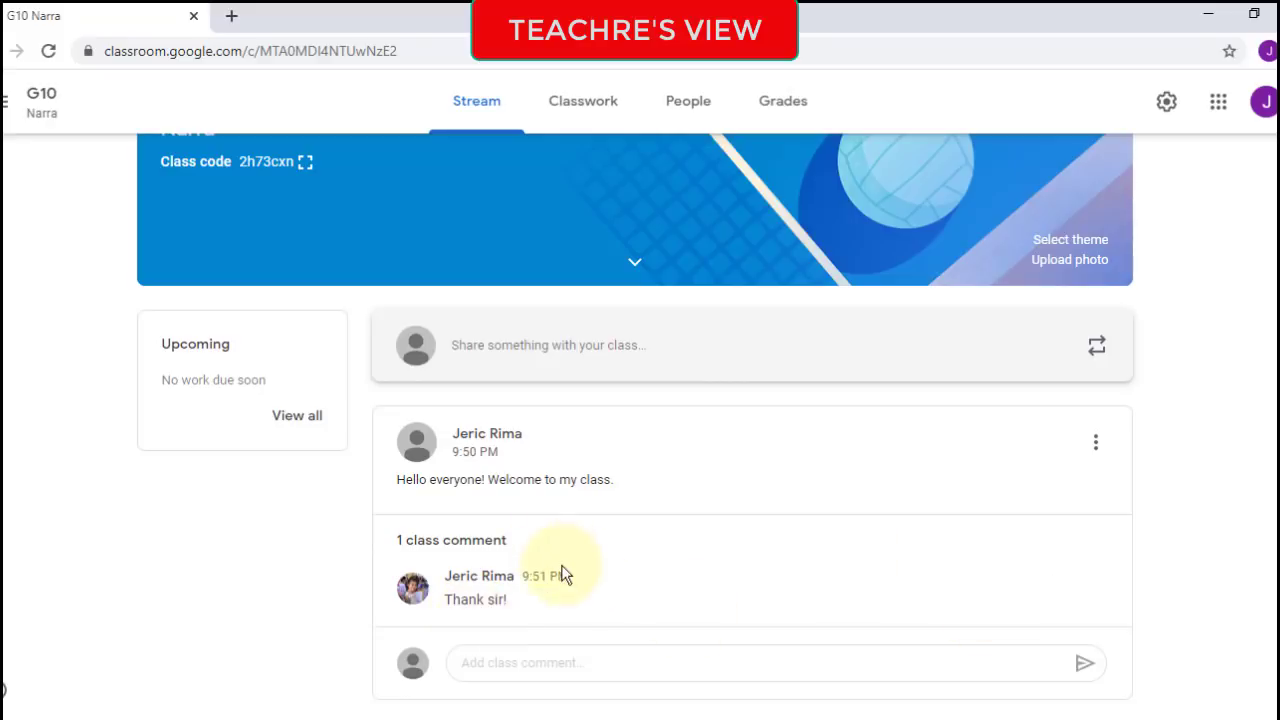
pyautogui.click(1065, 580)
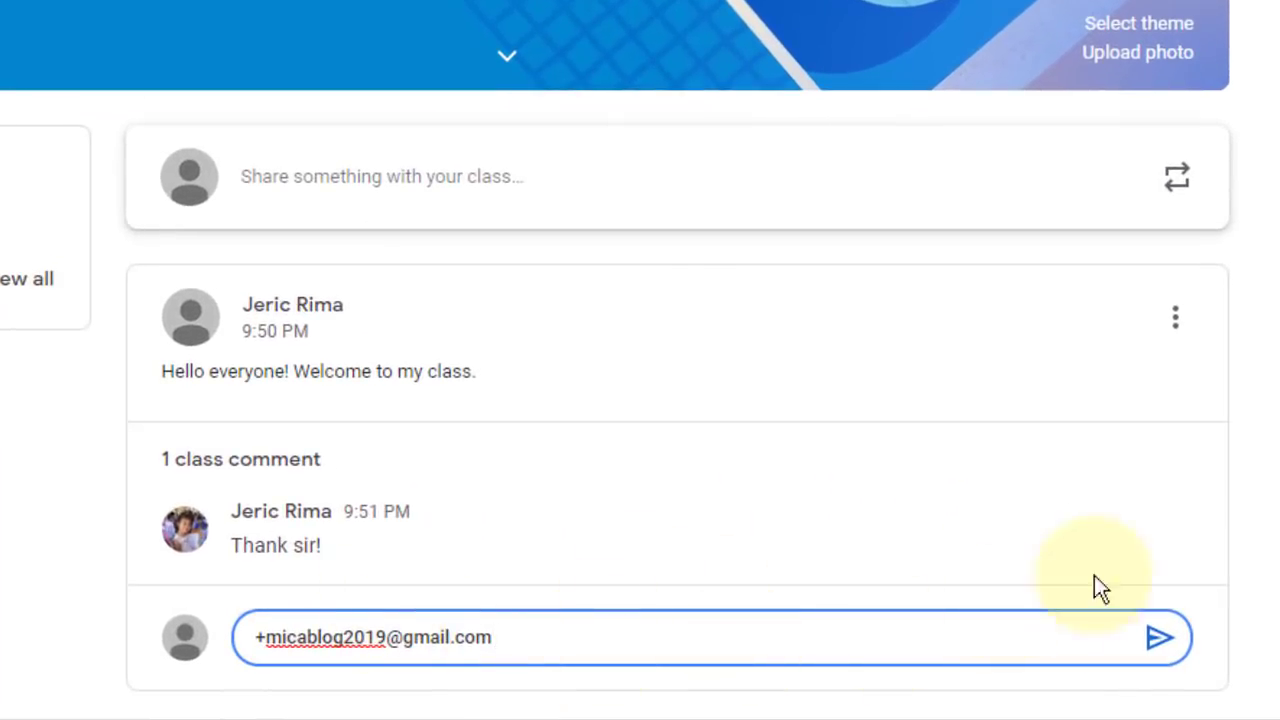
pyautogui.click(1176, 518)
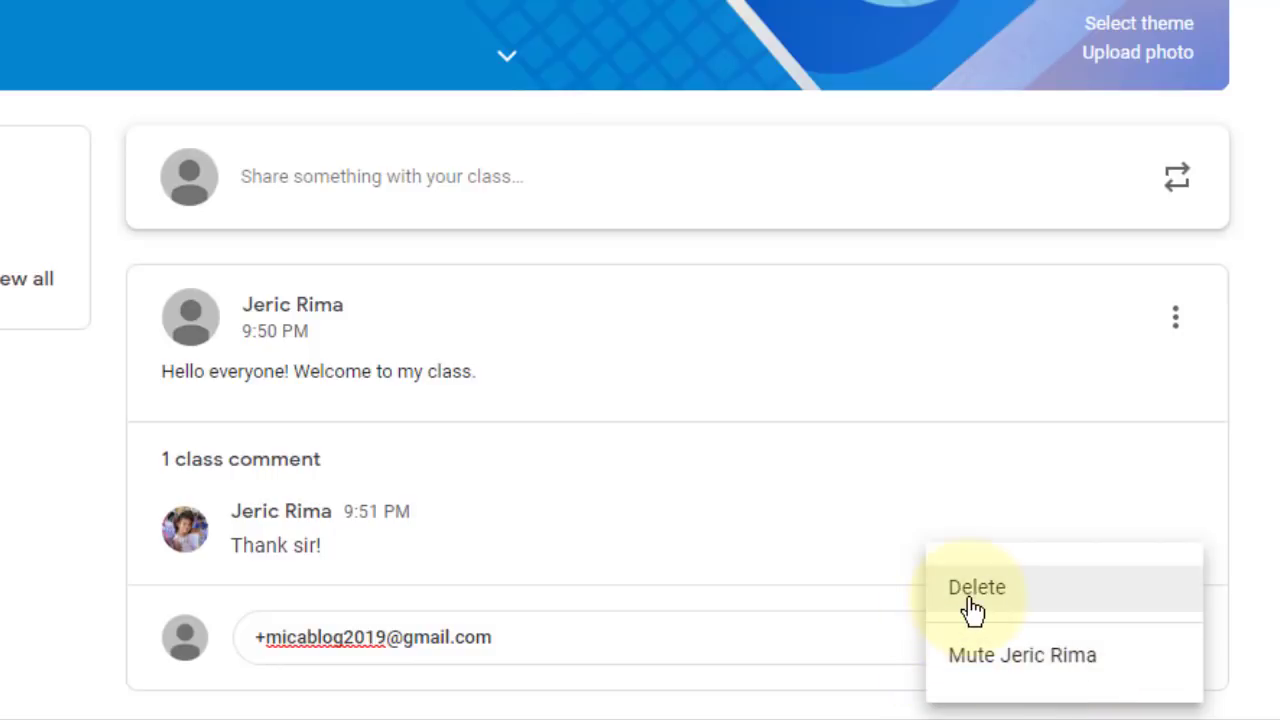
pyautogui.click(691, 634)
pyautogui.click(682, 634)
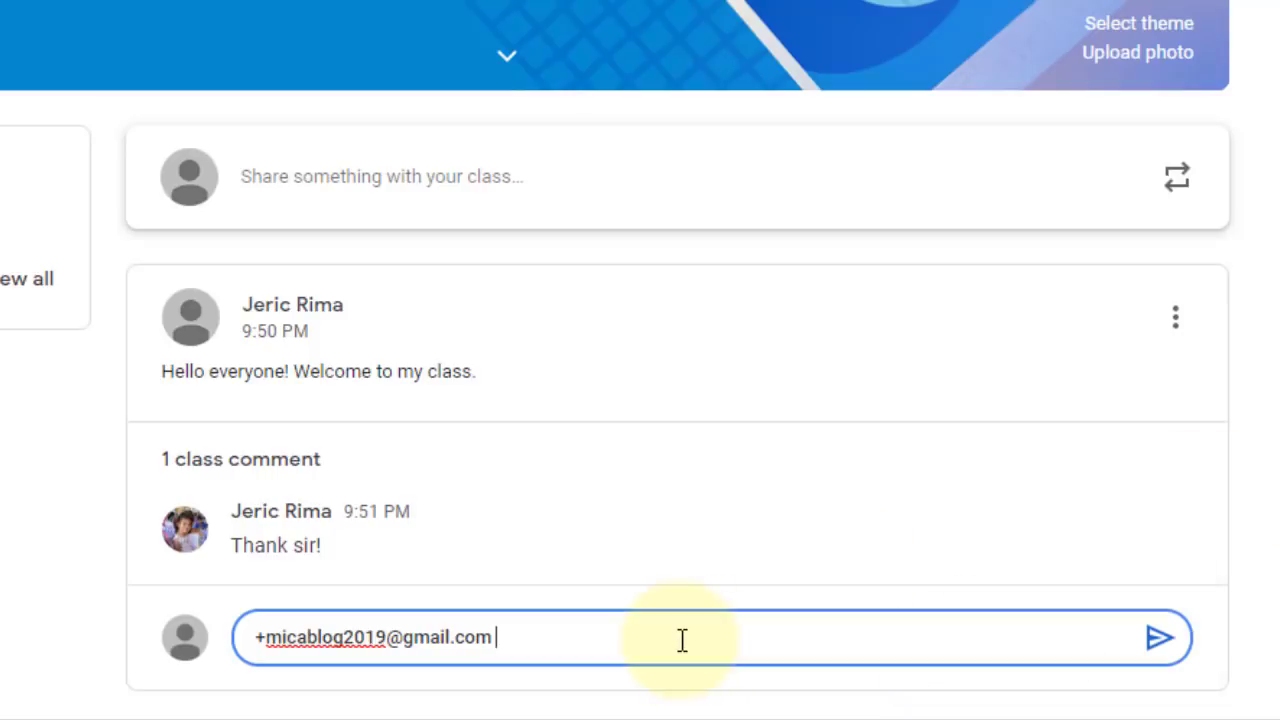
pyautogui.moveTo(682, 634); pyautogui.dragTo(186, 584)
pyautogui.press('BackSpace')
pyautogui.click(1250, 505)
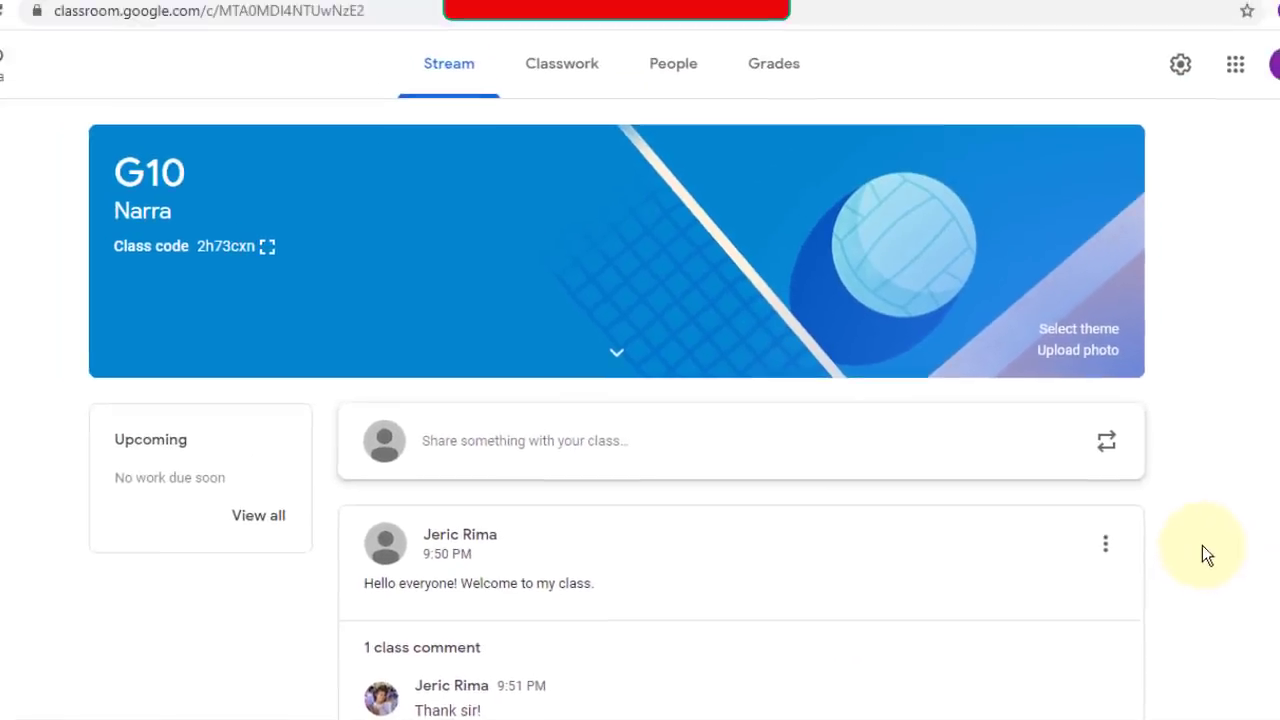
# Examine the photo upload dialog for the class banner, close it, and briefly expand and collapse the class details
pyautogui.scroll(-2, 1270, 500)
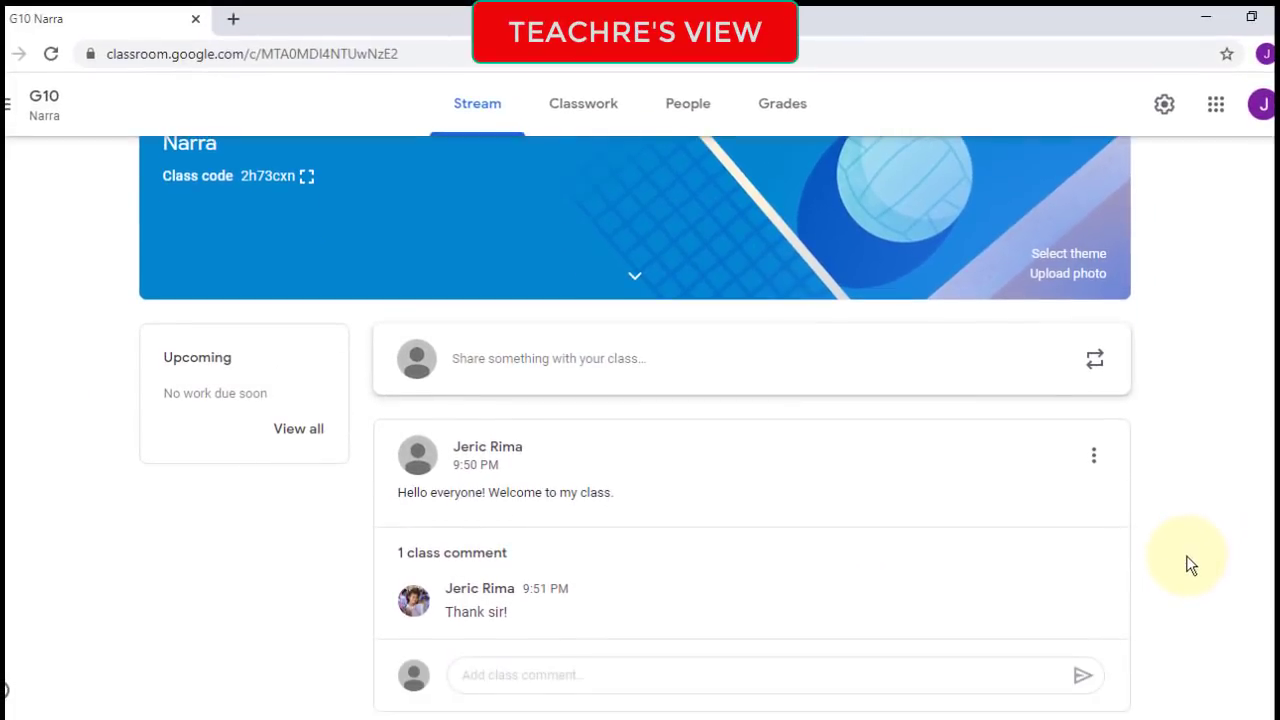
pyautogui.scroll(1, 1086, 551)
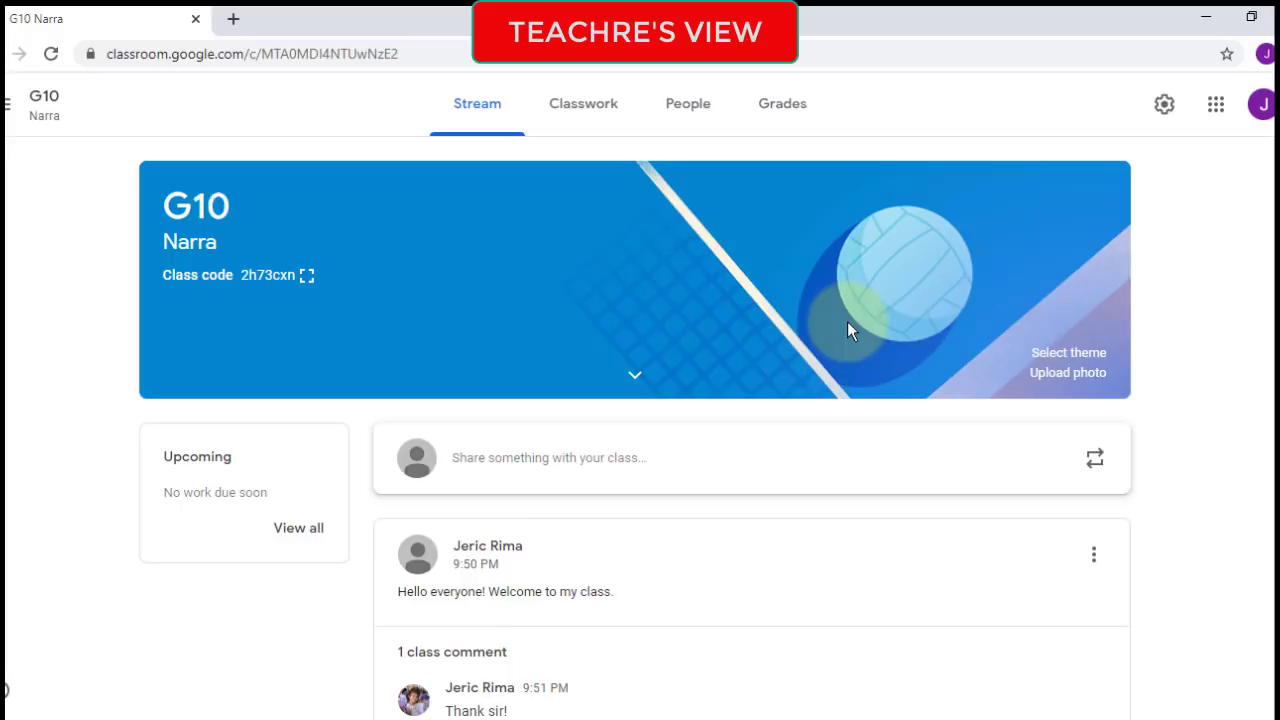
pyautogui.click(1090, 373)
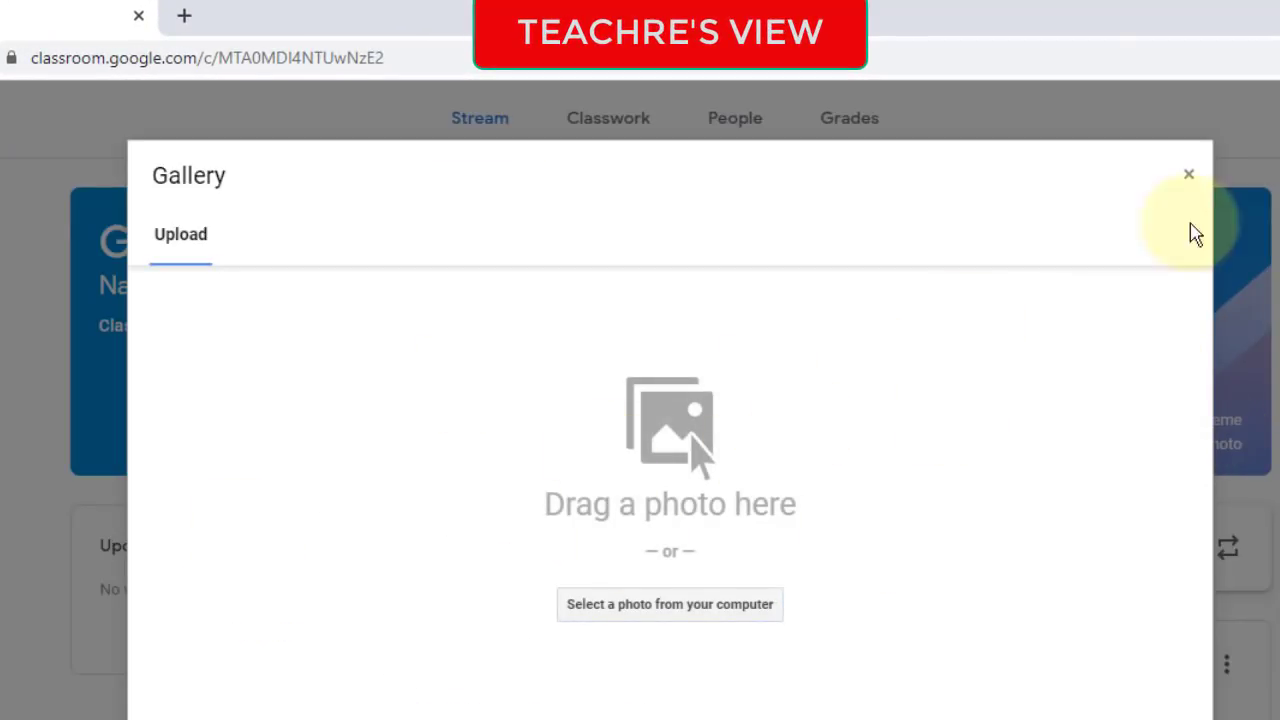
pyautogui.click(1187, 178)
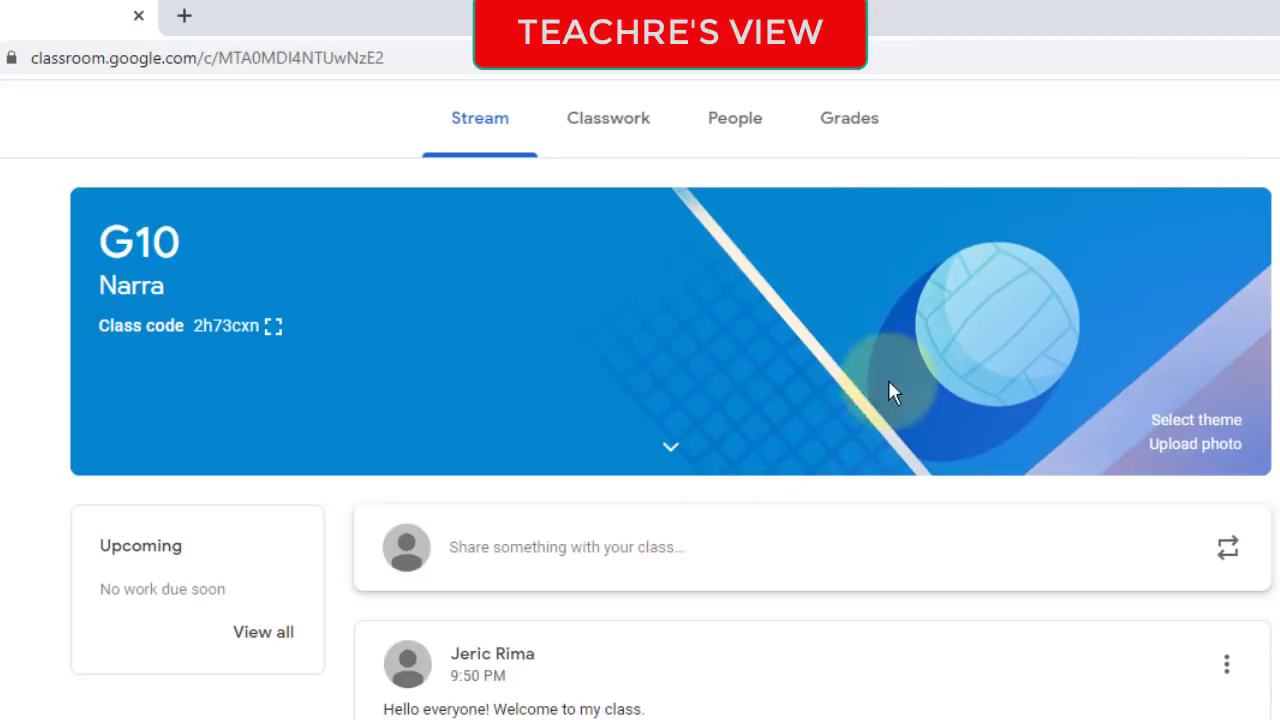
pyautogui.click(673, 448)
pyautogui.click(673, 448)
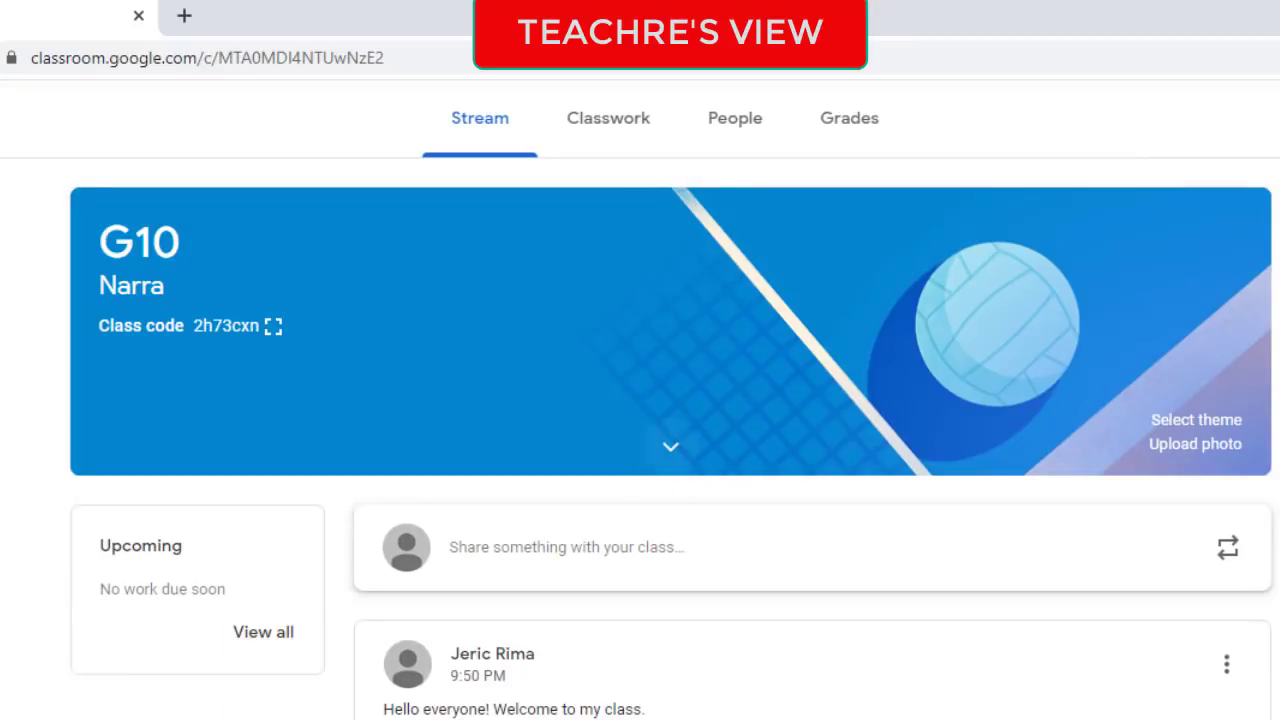
# Change the class theme to the General gallery's dark grey banner with a laptop, tablet and phone
pyautogui.click(1230, 428)
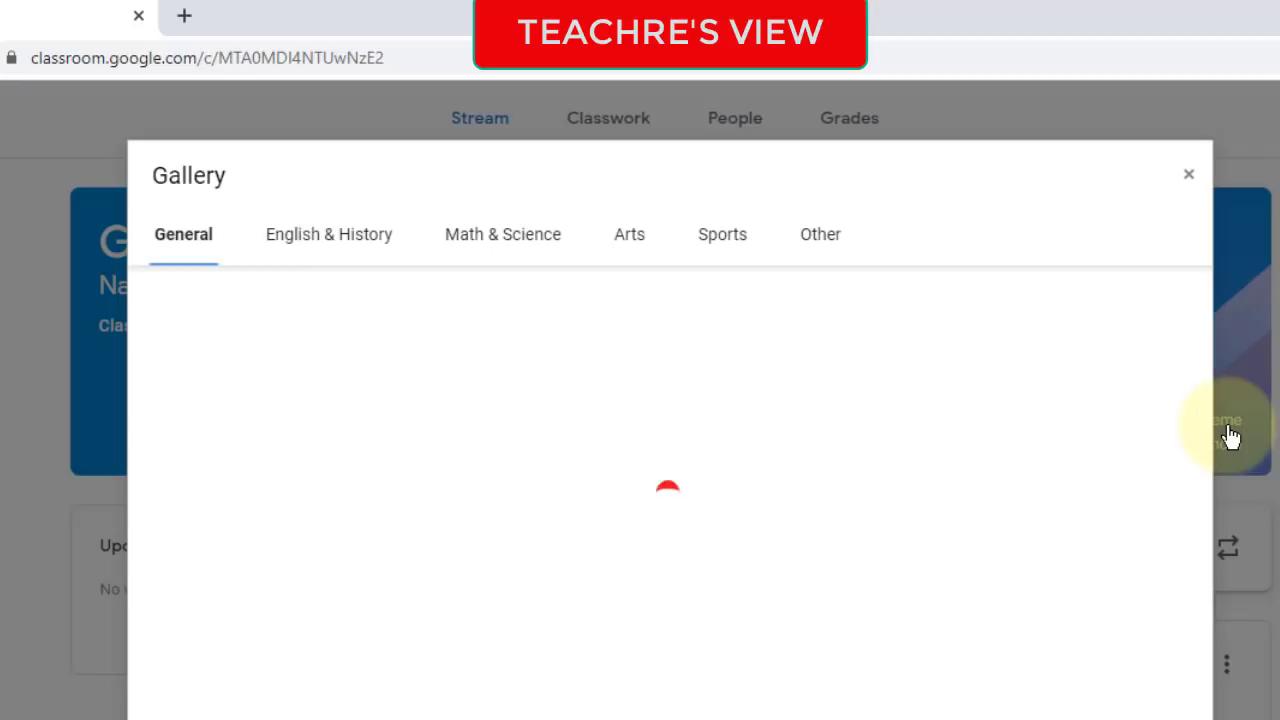
pyautogui.scroll(-4, 864, 520)
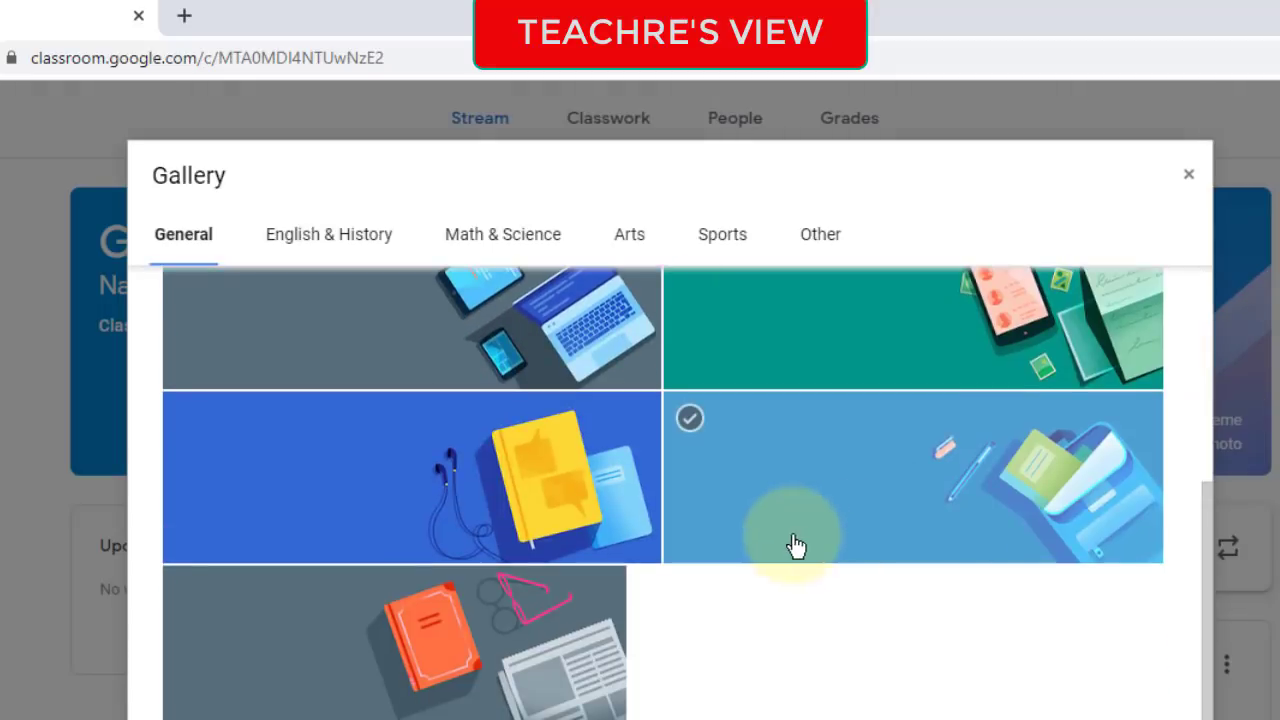
pyautogui.scroll(4, 729, 591)
pyautogui.scroll(-3, 826, 577)
pyautogui.scroll(-1, 720, 540)
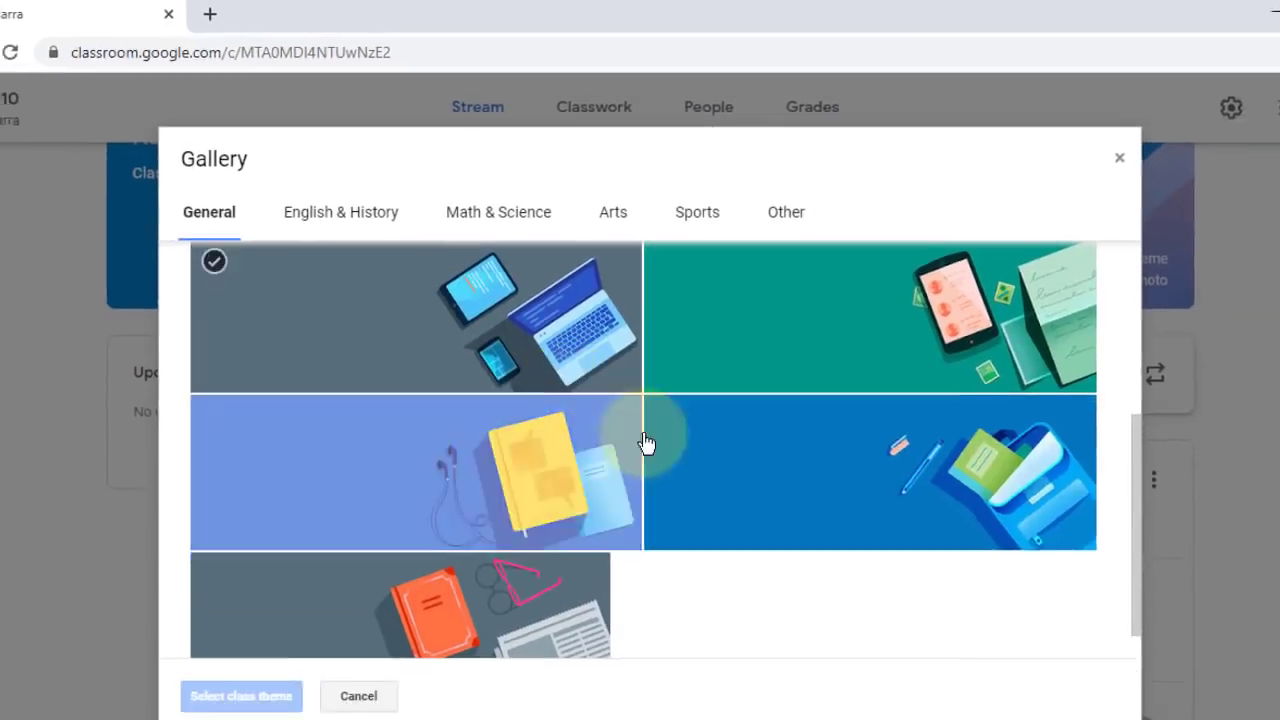
pyautogui.scroll(1, 668, 493)
pyautogui.click(547, 451)
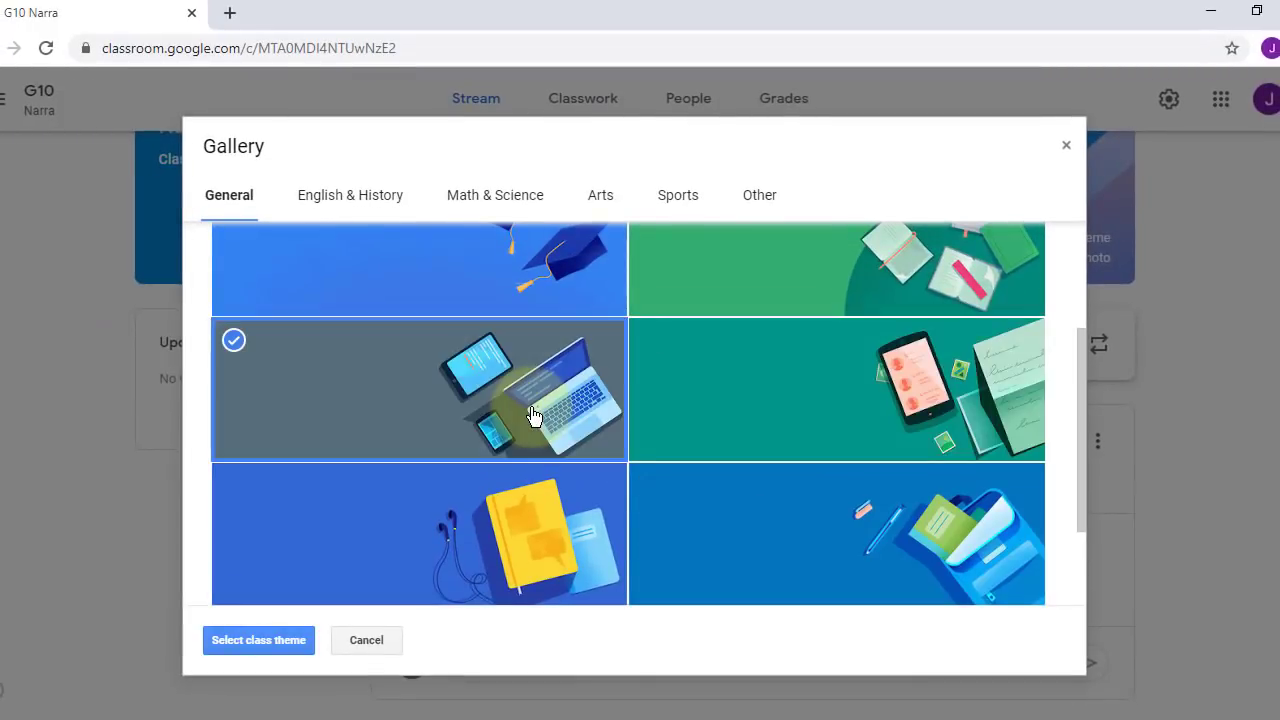
pyautogui.click(259, 640)
pyautogui.scroll(2, 1060, 440)
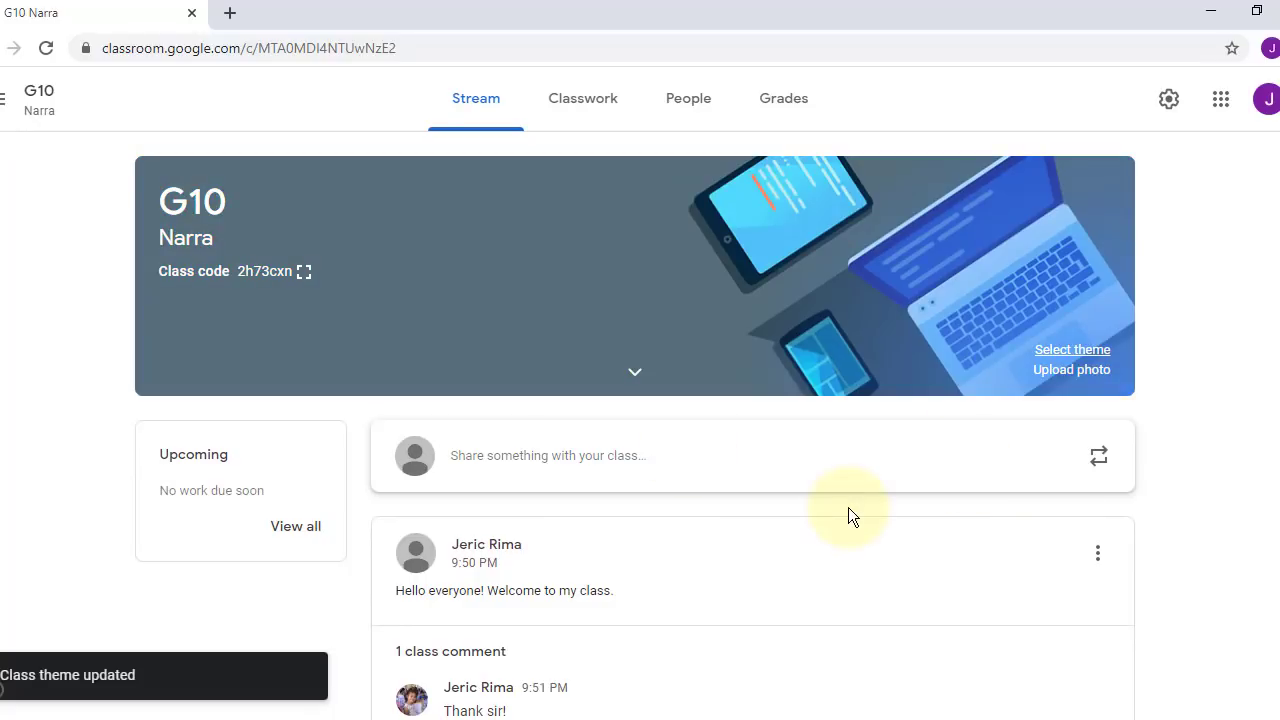
pyautogui.scroll(-1, 768, 485)
pyautogui.scroll(1, 700, 400)
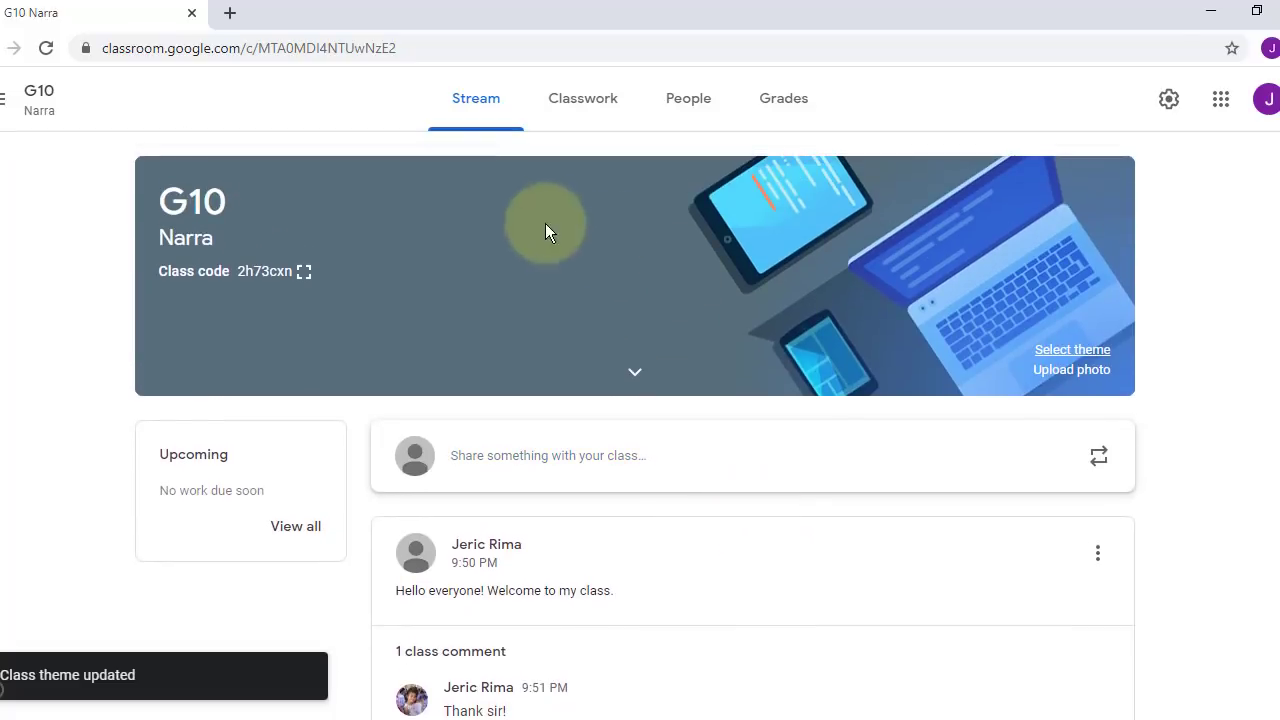
# Examine the kinds of items that can be created on the class's Classwork page
pyautogui.click(604, 112)
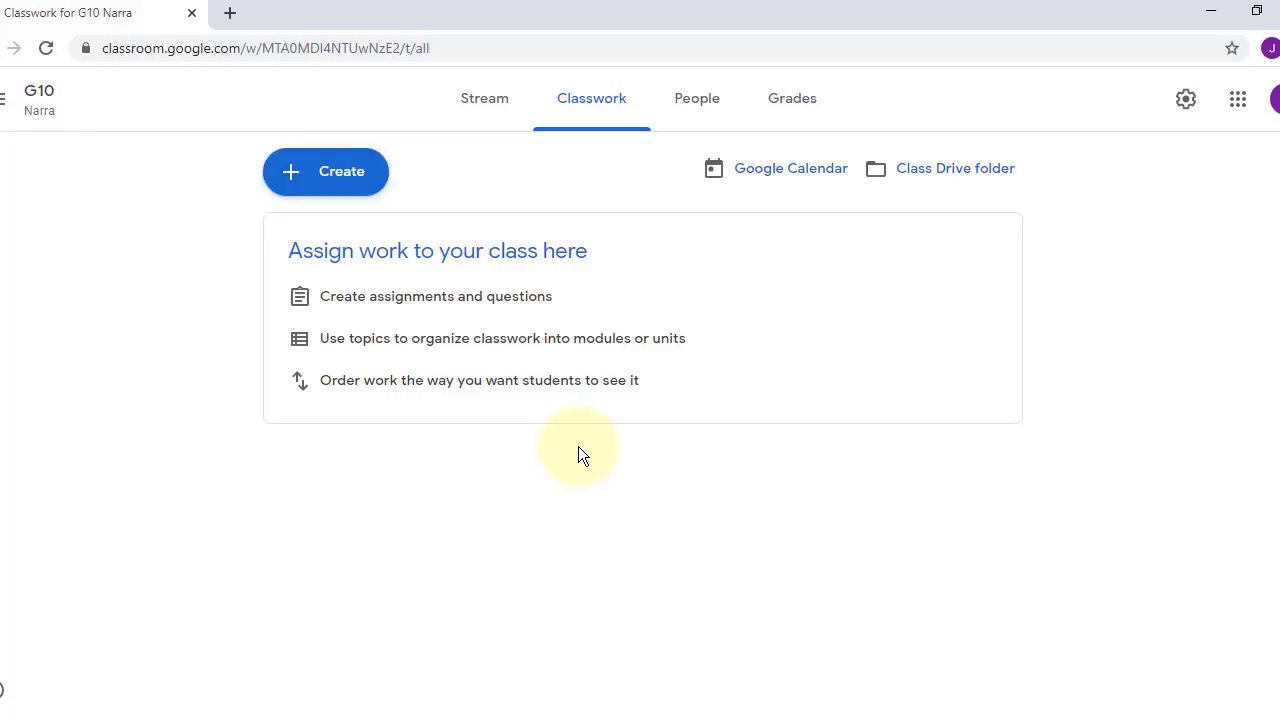
pyautogui.click(344, 174)
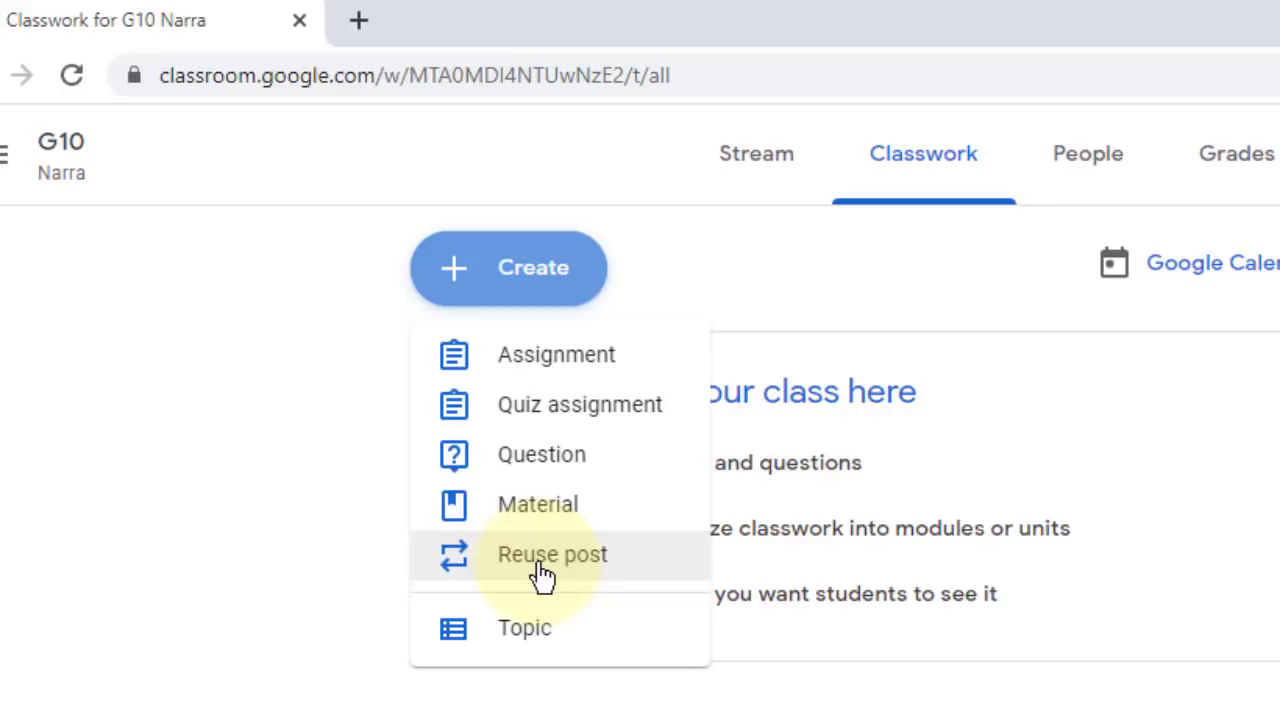
pyautogui.click(781, 281)
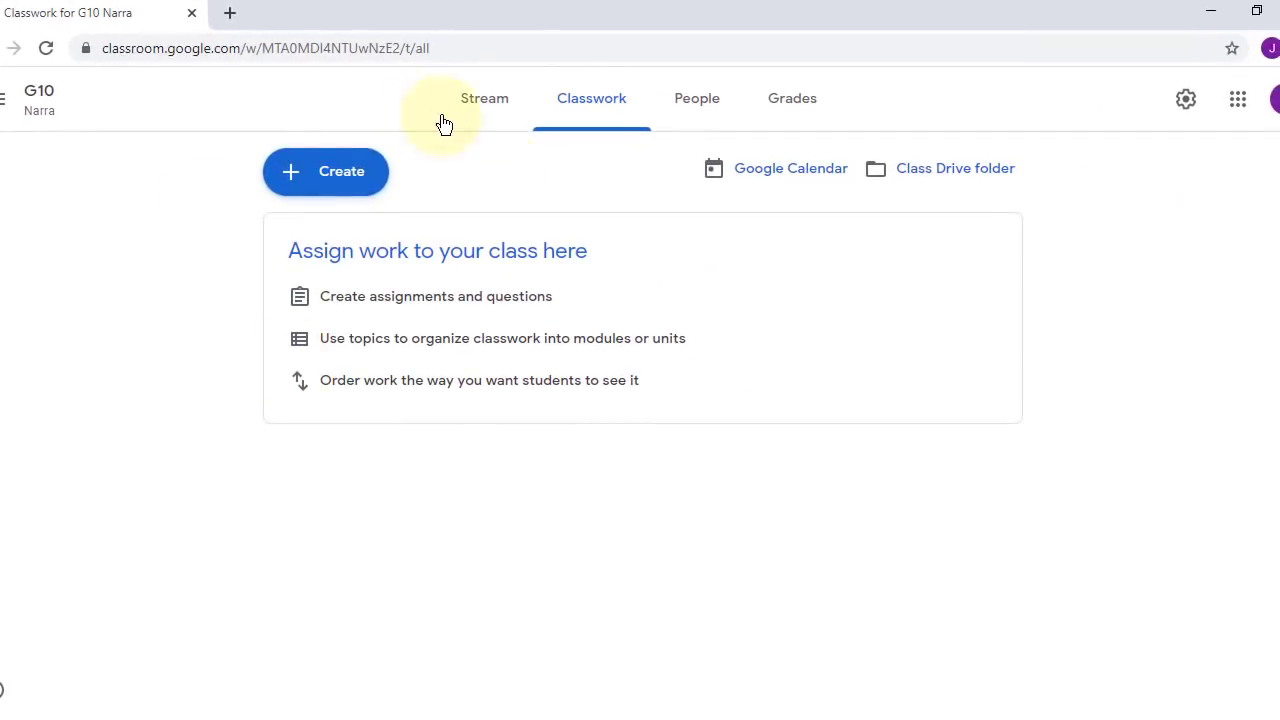
pyautogui.click(317, 180)
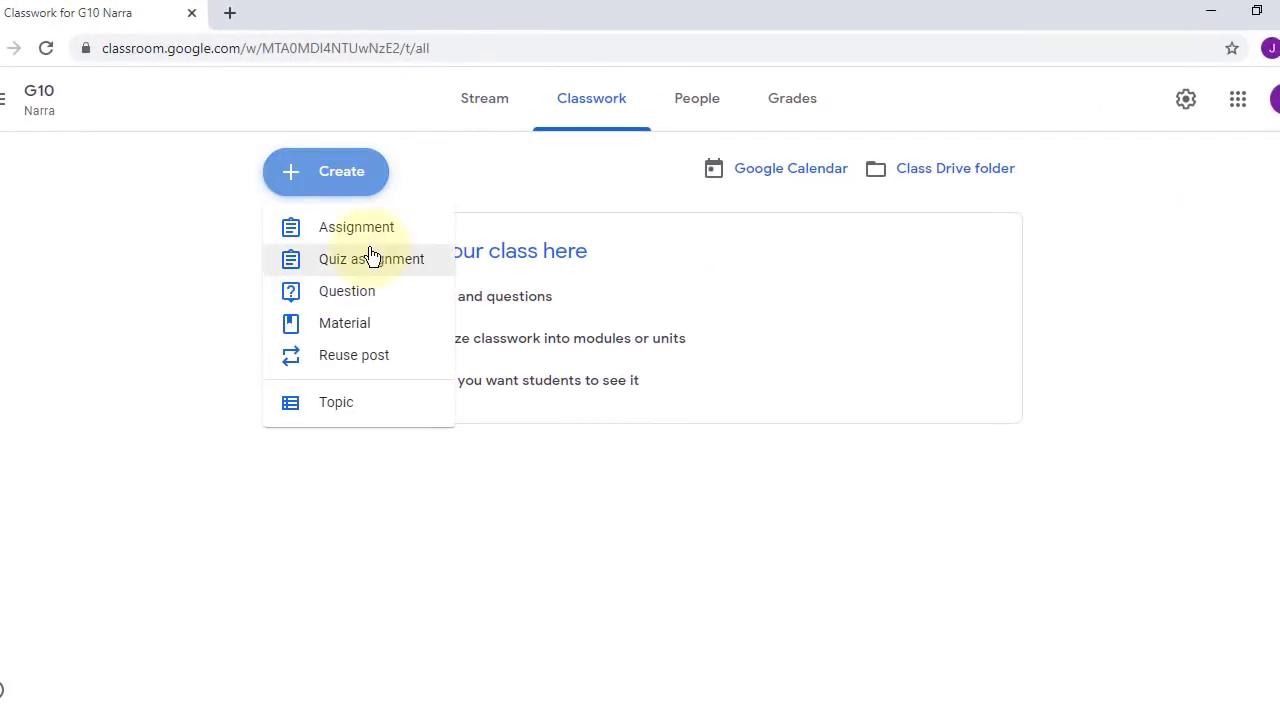
pyautogui.click(424, 497)
# Show the class's People page and examine the individual options available for the enrolled student
pyautogui.click(703, 94)
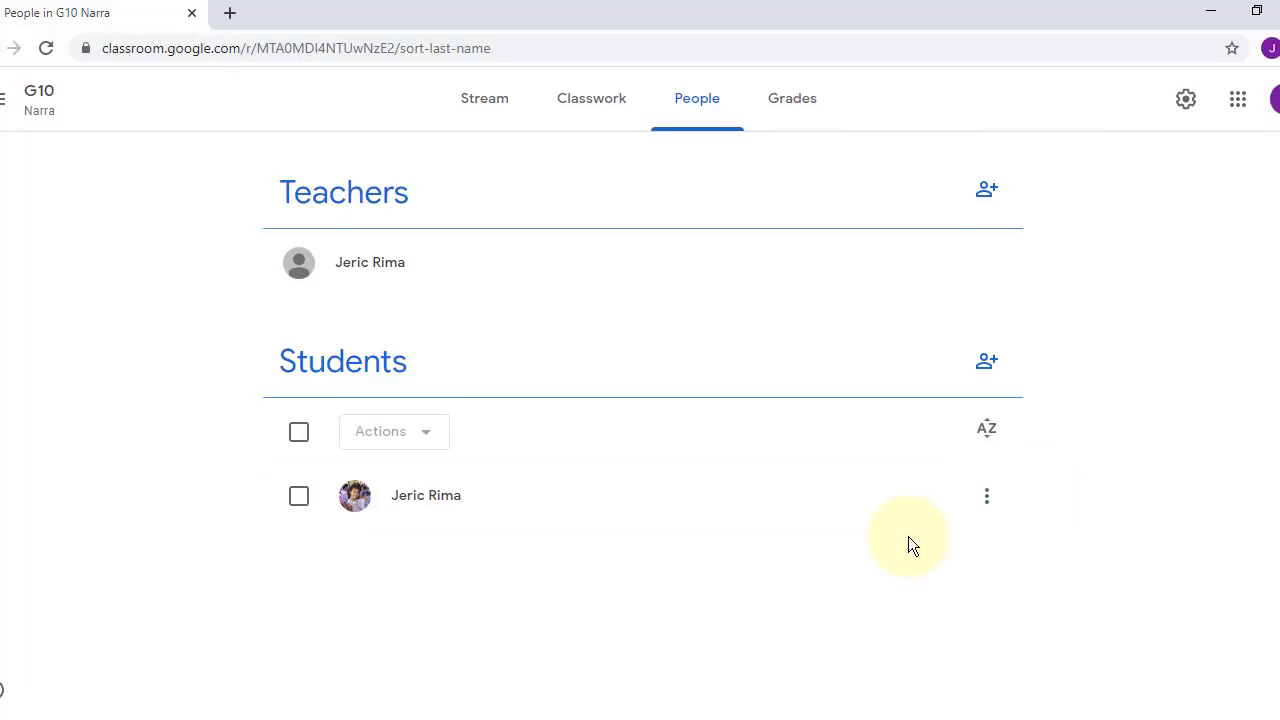
pyautogui.click(987, 496)
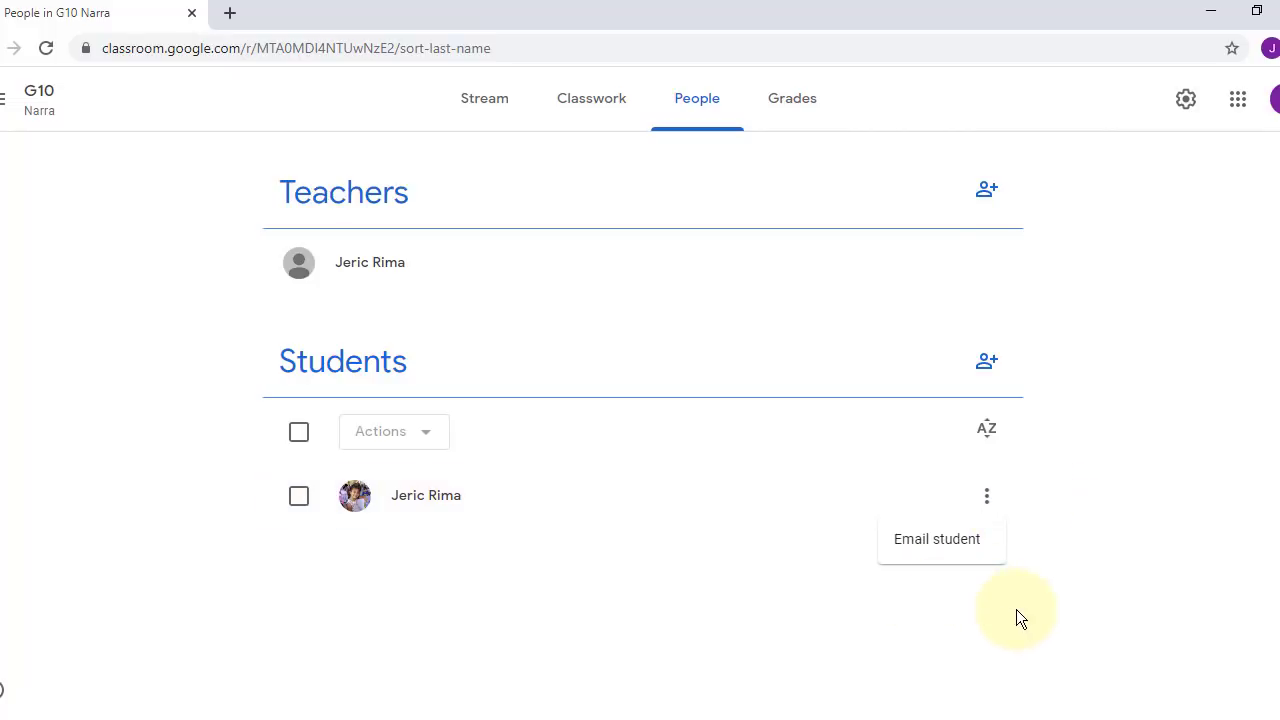
pyautogui.click(1016, 612)
pyautogui.click(987, 496)
pyautogui.click(742, 535)
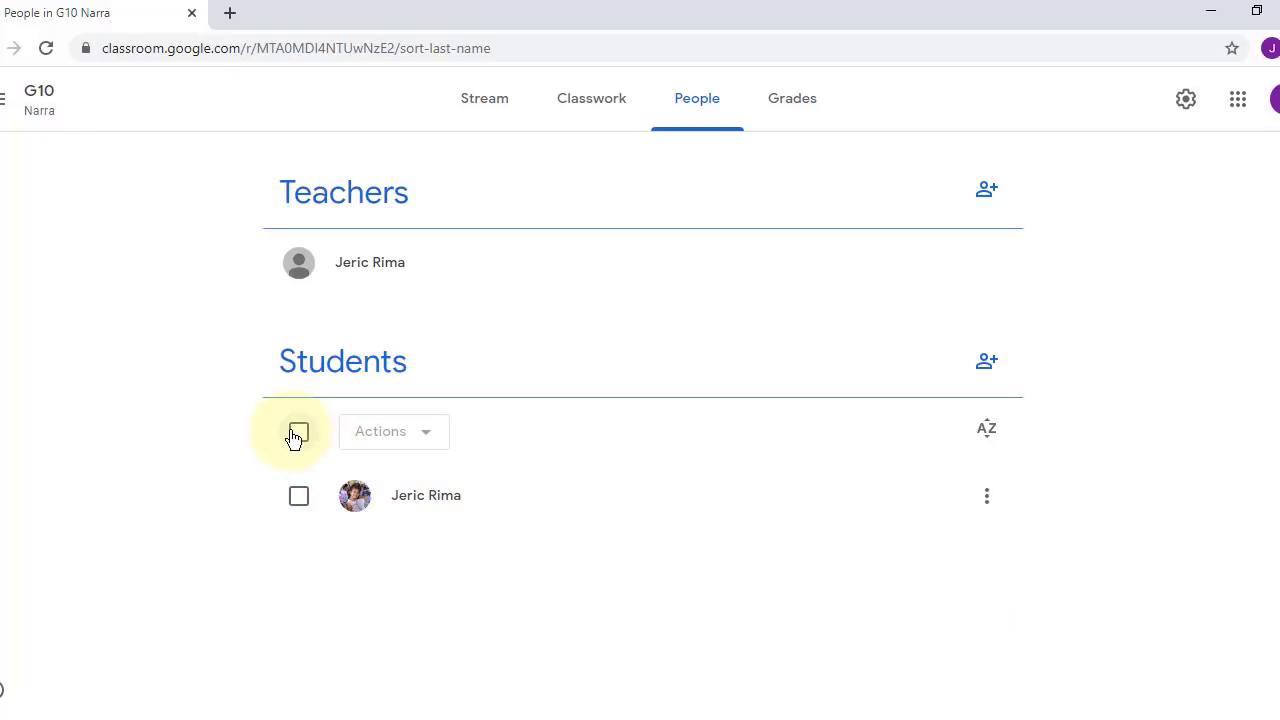
# Select the enrolled student, examine the available bulk actions, and clear the selection
pyautogui.click(299, 496)
pyautogui.click(409, 434)
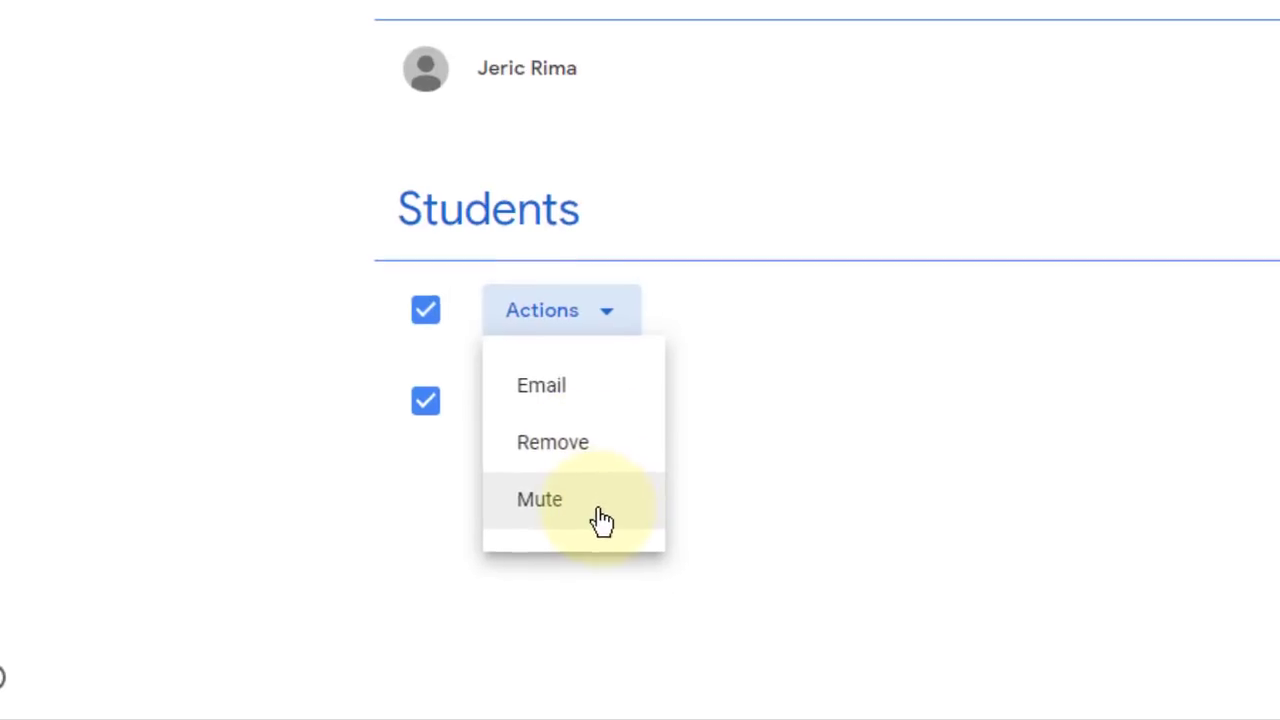
pyautogui.click(1107, 558)
pyautogui.click(425, 310)
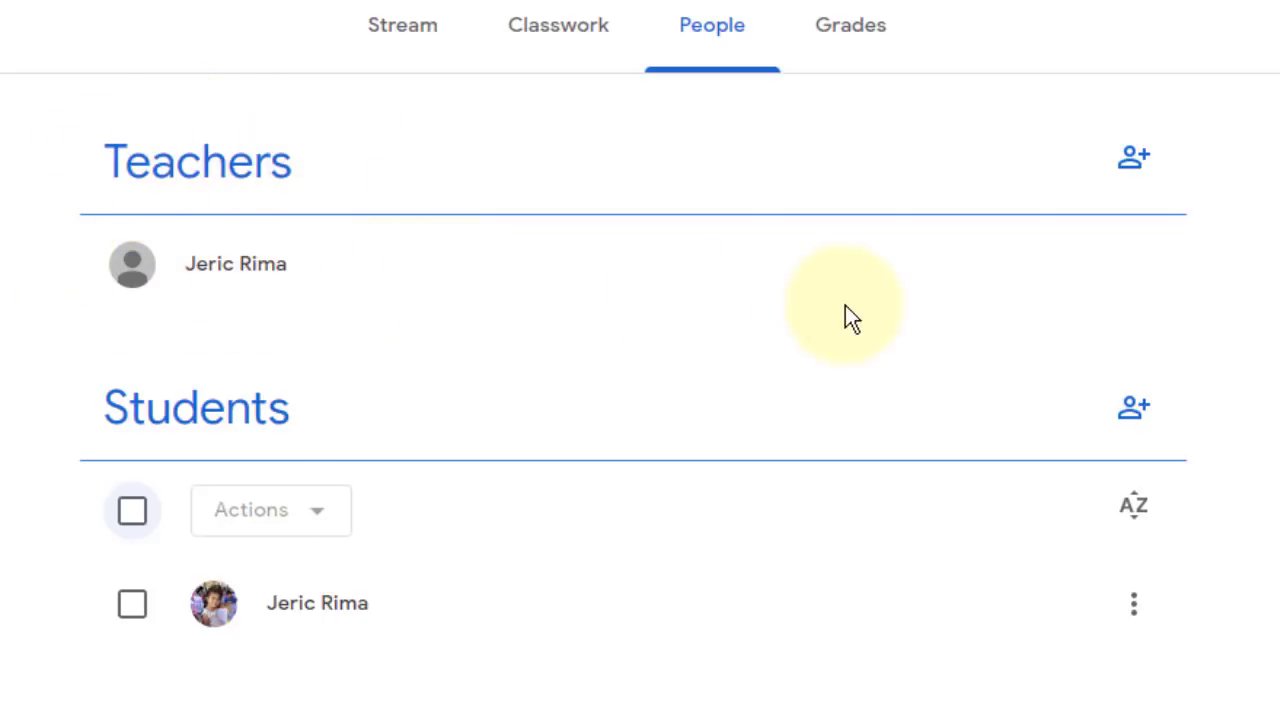
# Examine and dismiss the teacher invitation form, and view the class's Grades and Stream pages
pyautogui.click(1143, 162)
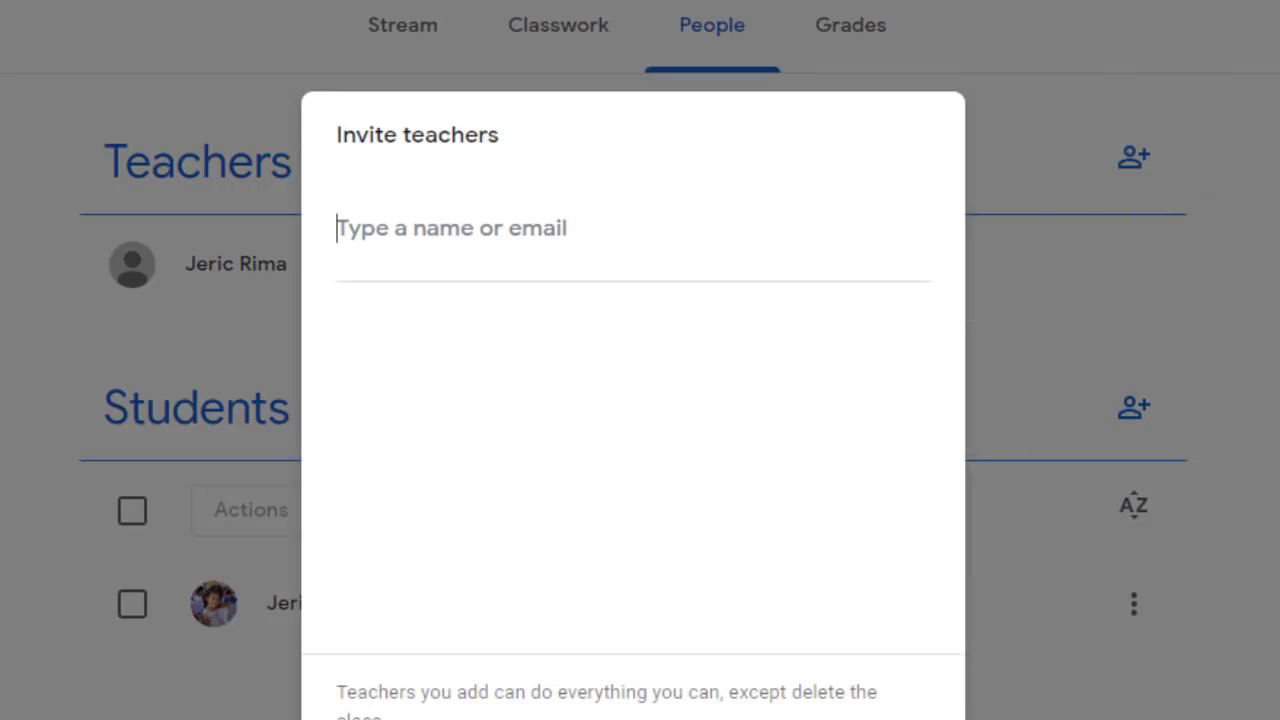
pyautogui.press('Escape')
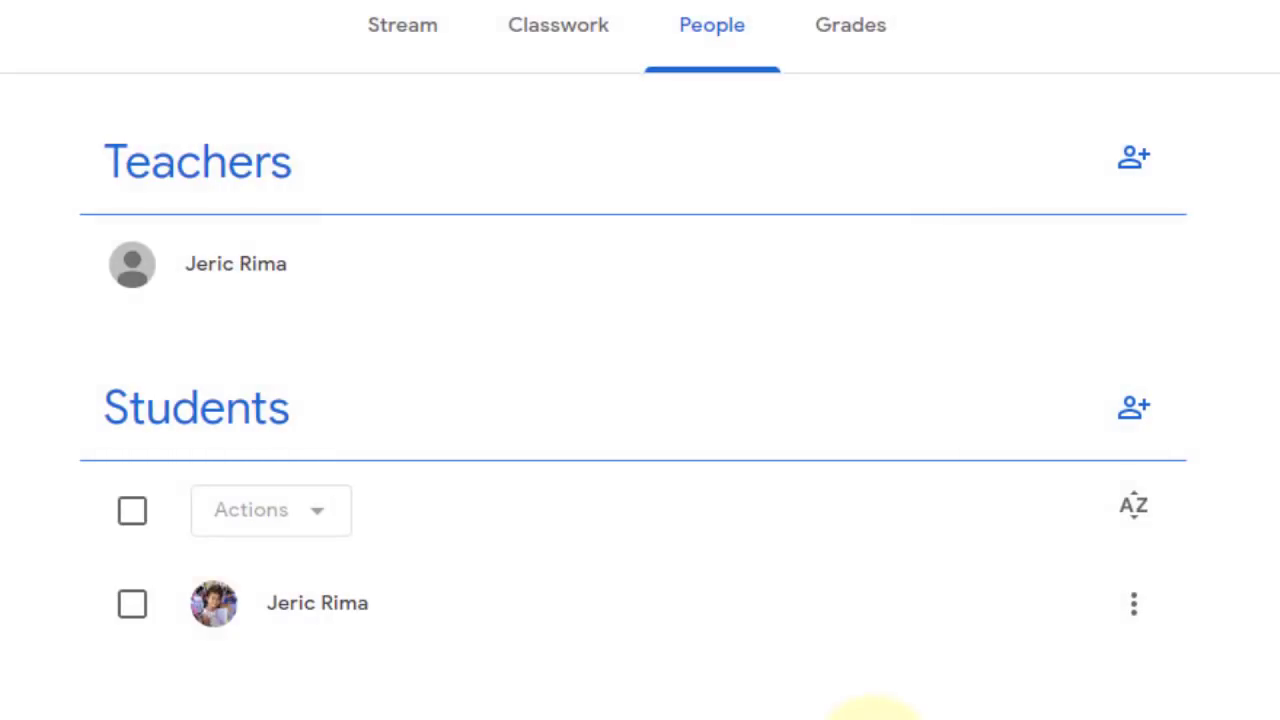
pyautogui.click(868, 40)
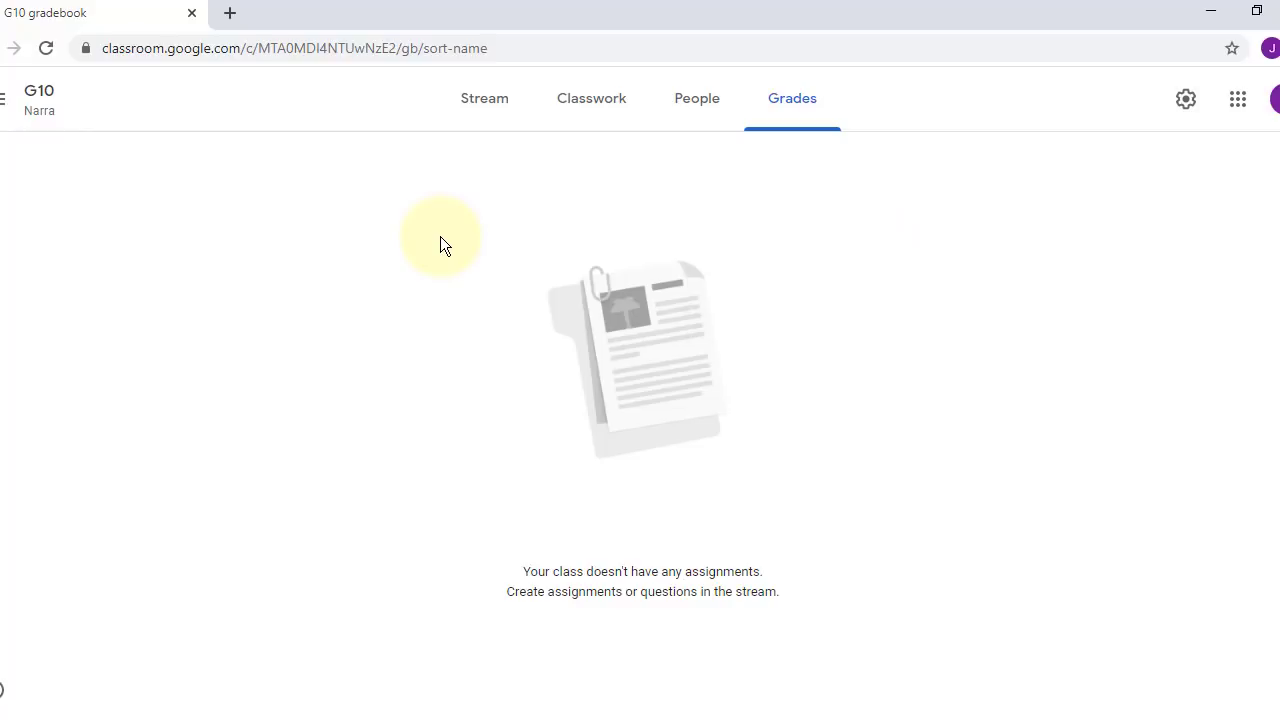
pyautogui.click(476, 100)
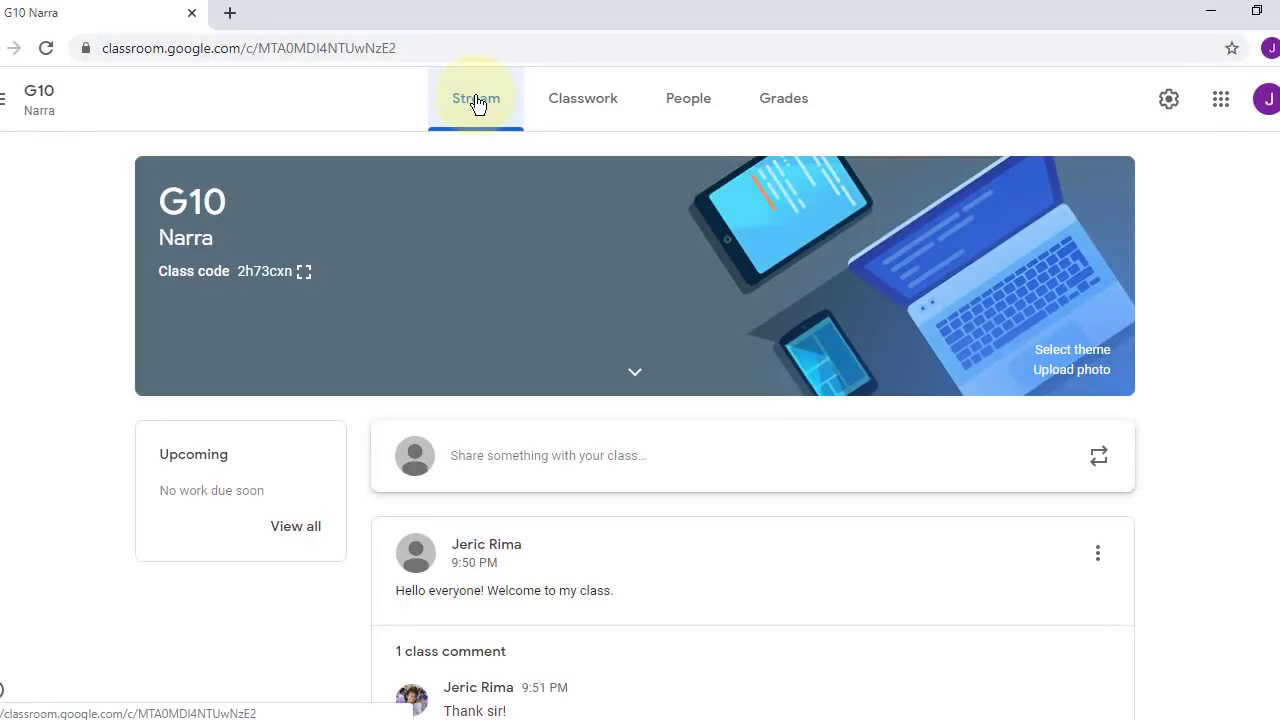
# Start a new assignment in Classwork and title it "Assignment 1 - Introduction to Programming"
pyautogui.click(600, 108)
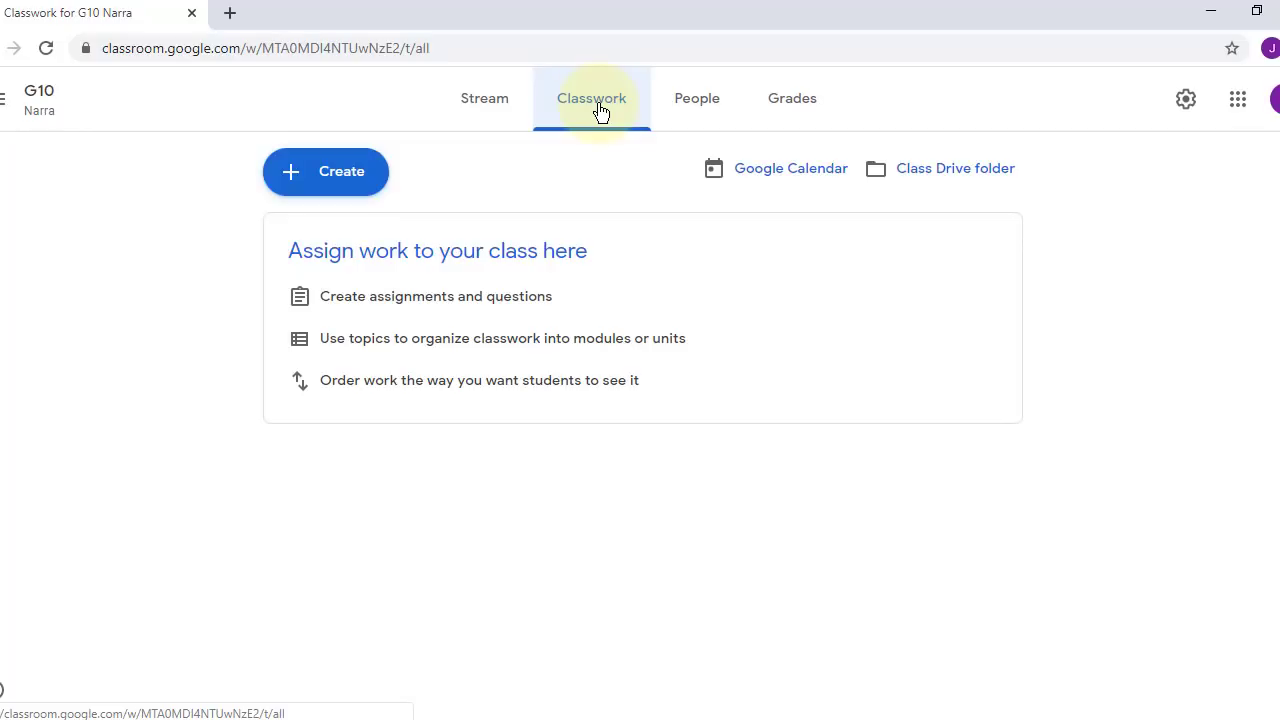
pyautogui.click(334, 182)
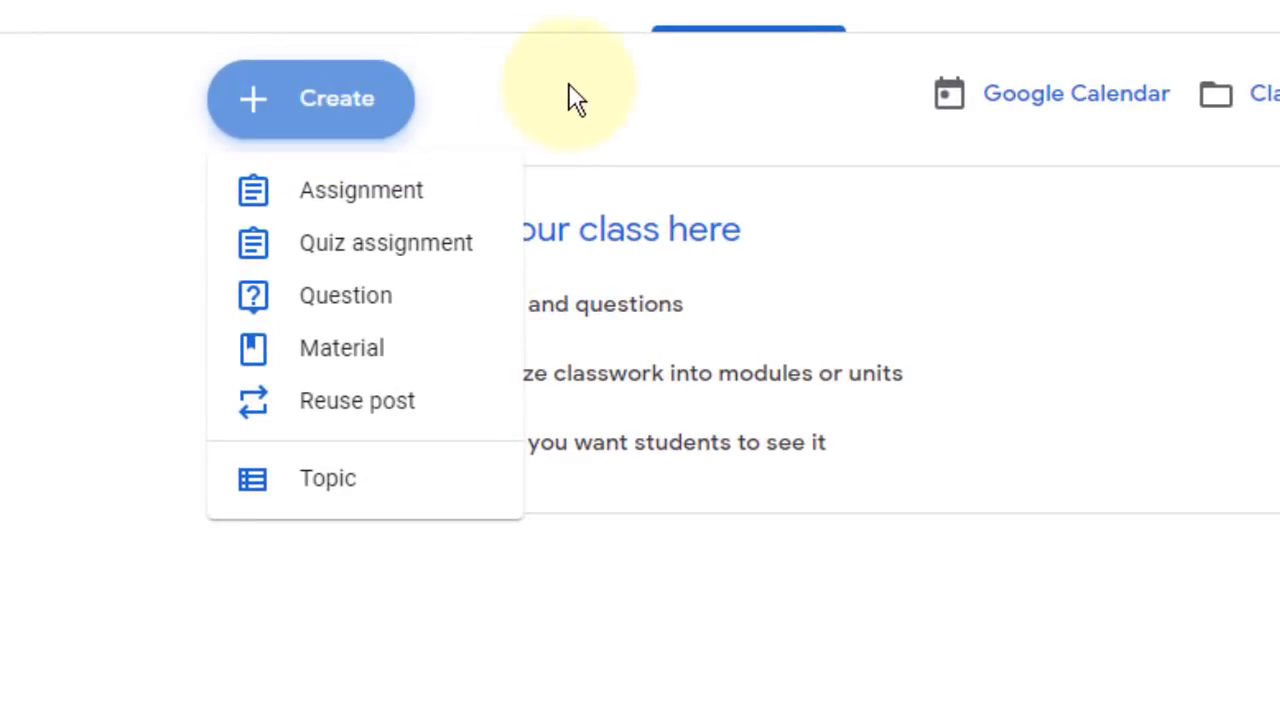
pyautogui.click(313, 113)
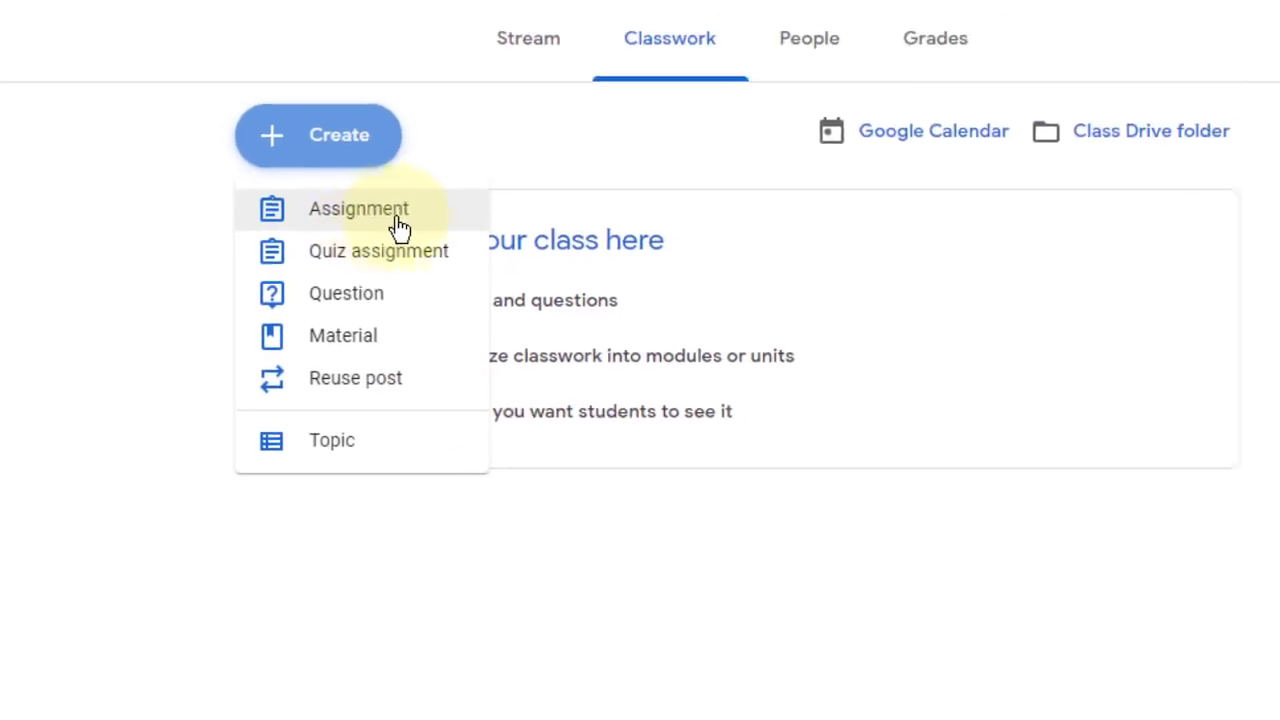
pyautogui.click(404, 223)
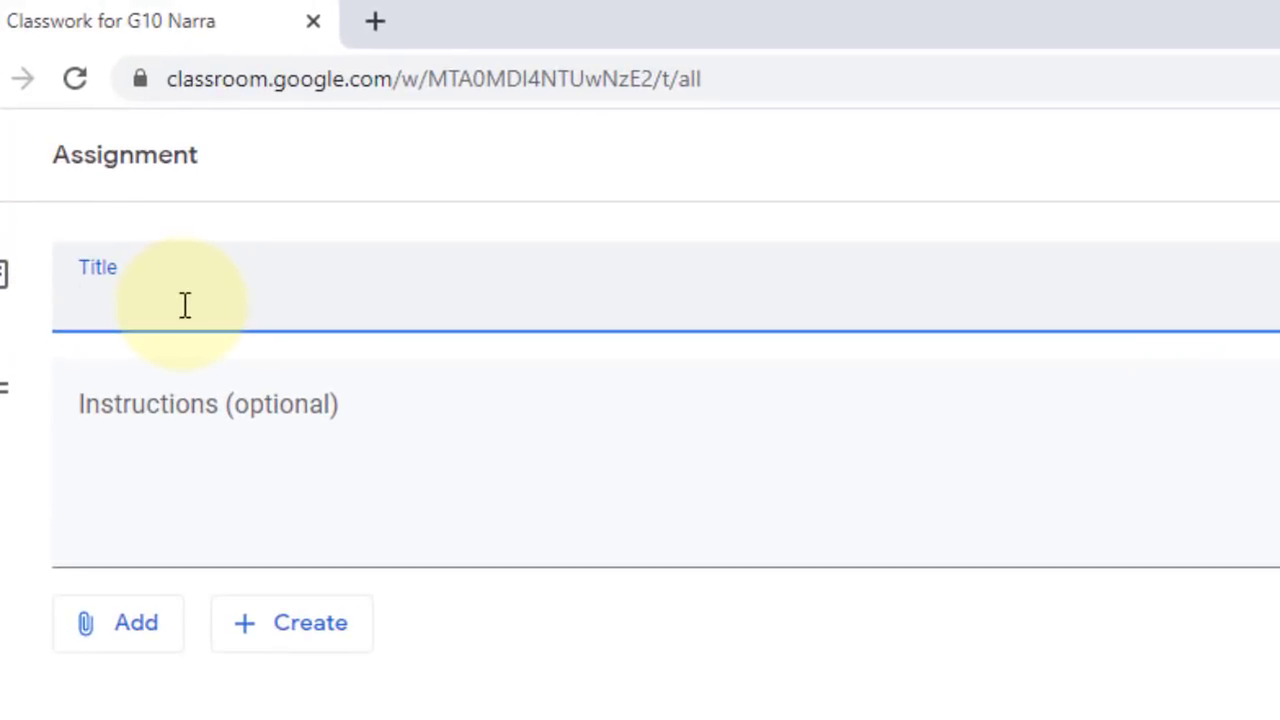
pyautogui.write('Assignment')
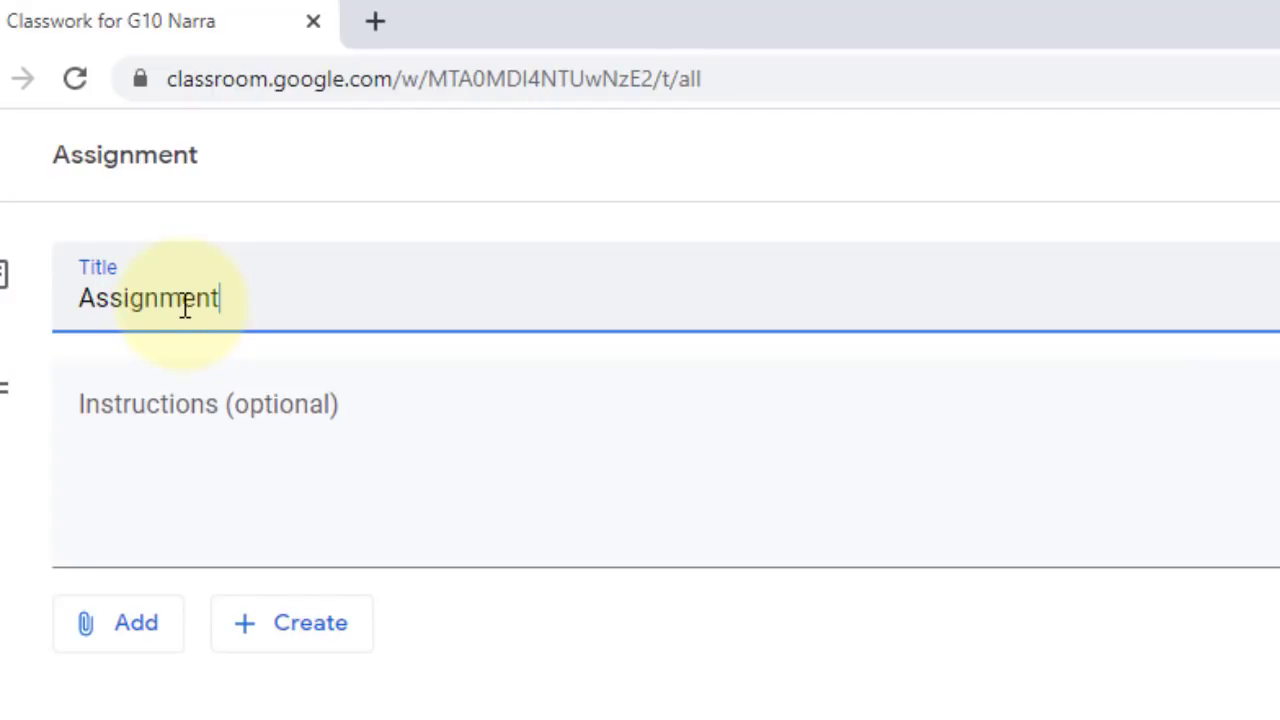
pyautogui.write(' 1 - Intro')
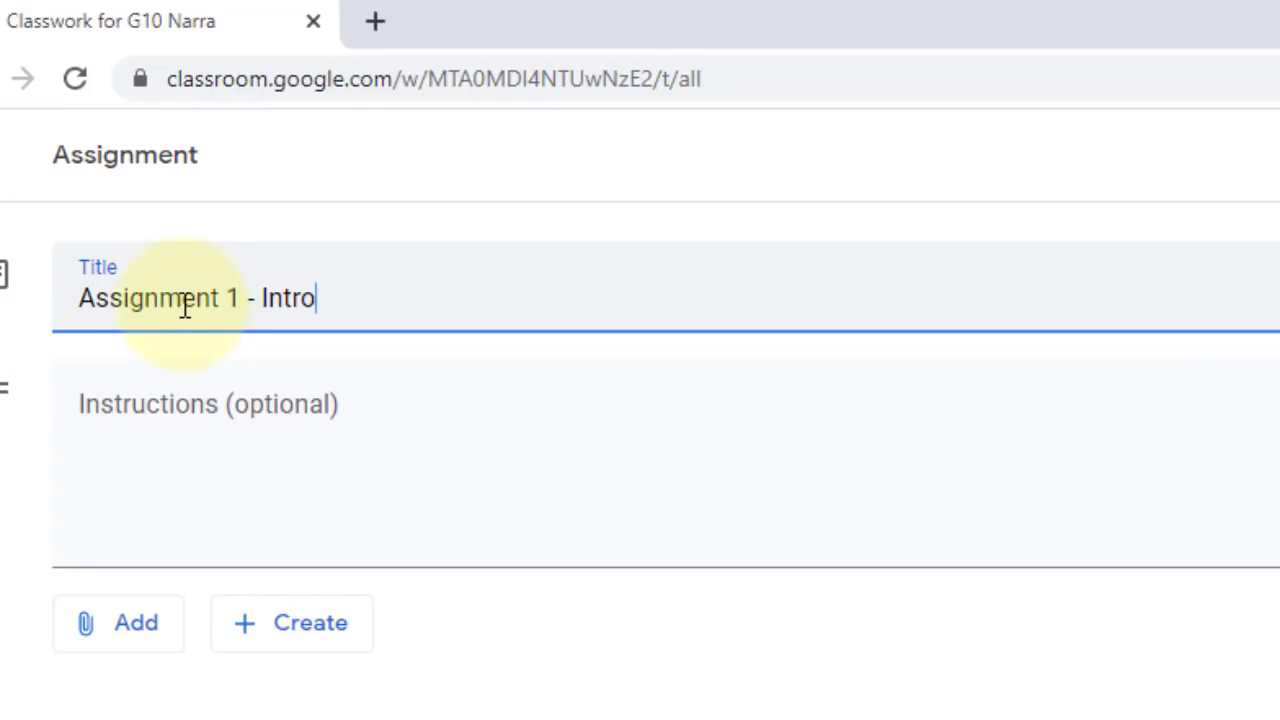
pyautogui.write('duction to Progra')
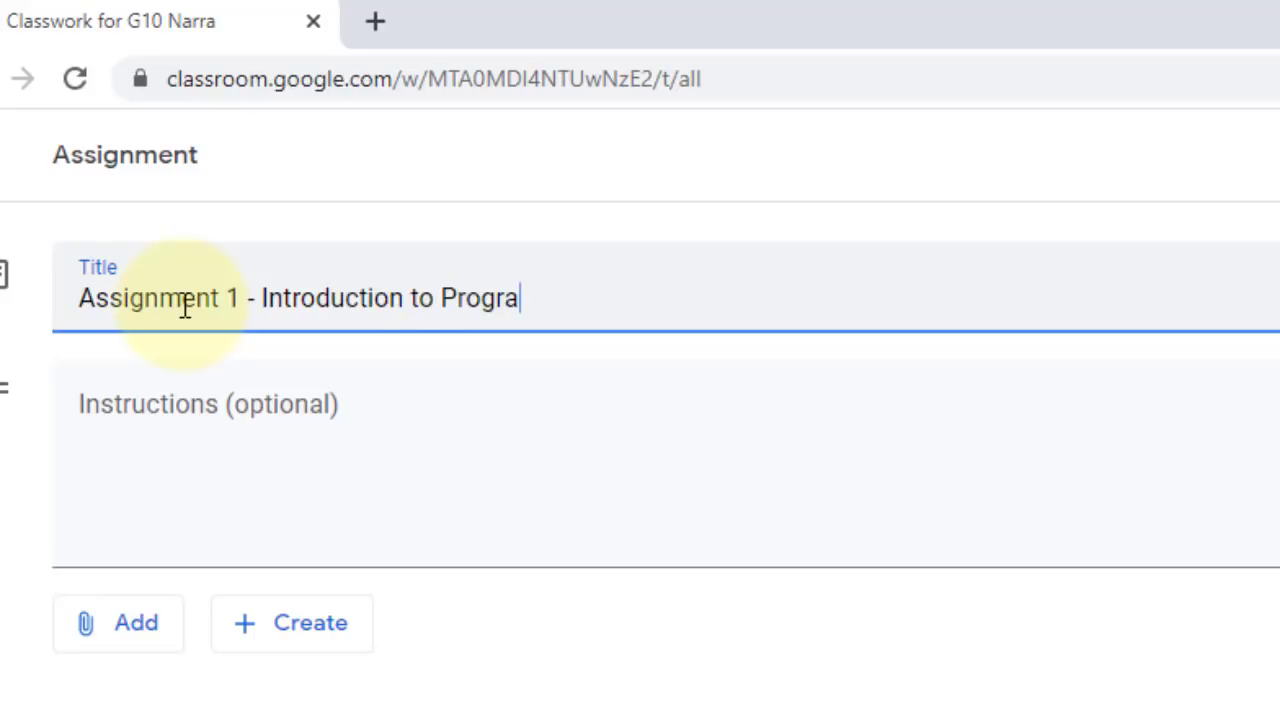
pyautogui.write('mming')
# Enter the assignment instructions "Pls use google documents for your answer."
pyautogui.click(391, 431)
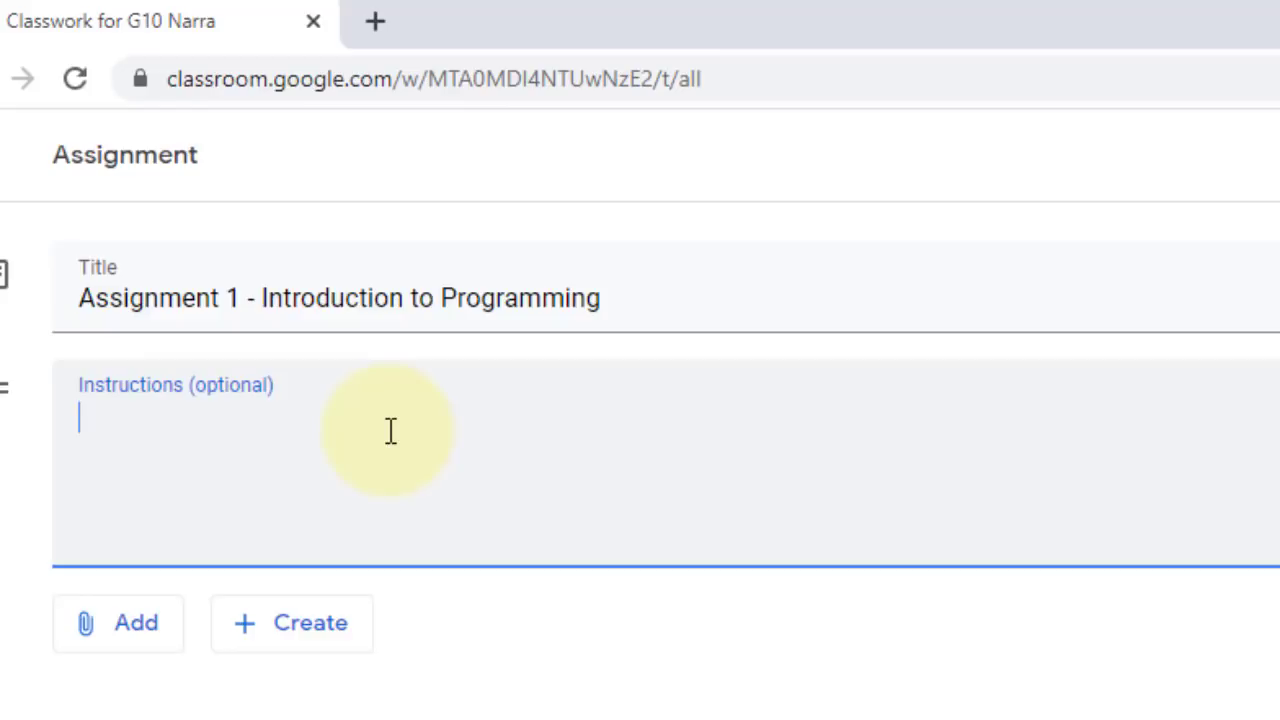
pyautogui.write('Pls use ')
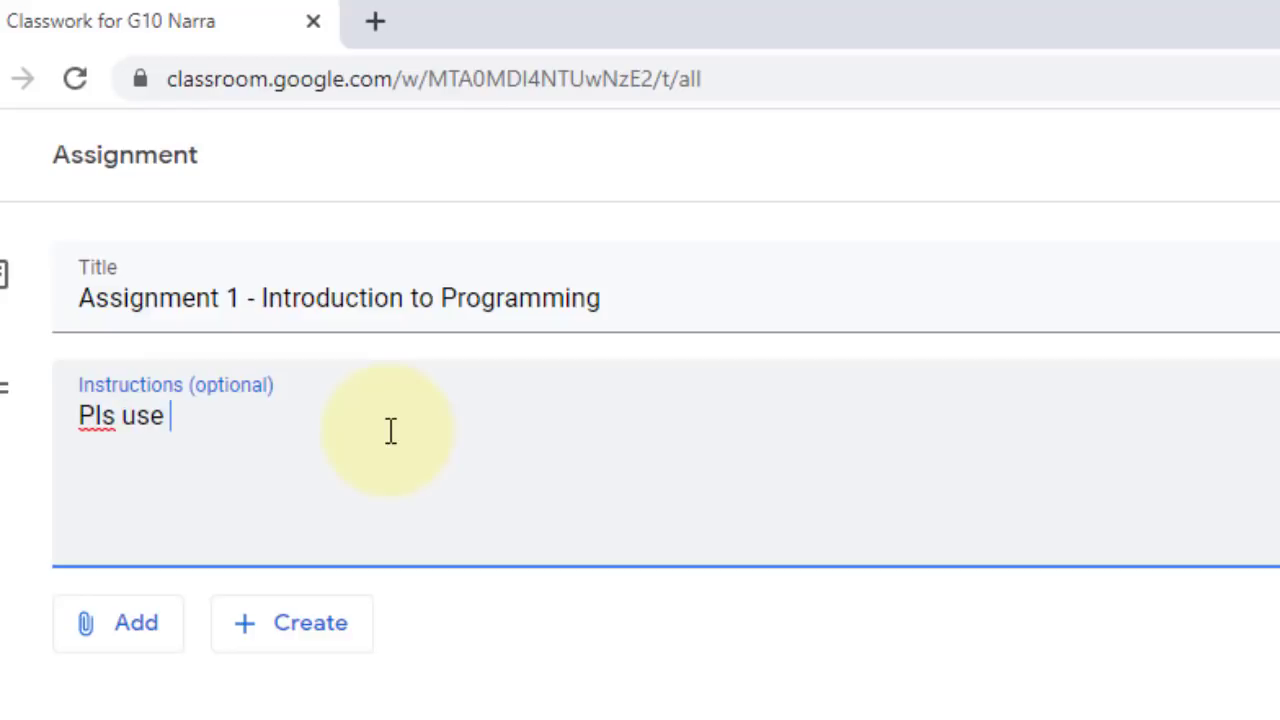
pyautogui.write('google doc')
pyautogui.press('BackSpace')
pyautogui.write('docu')
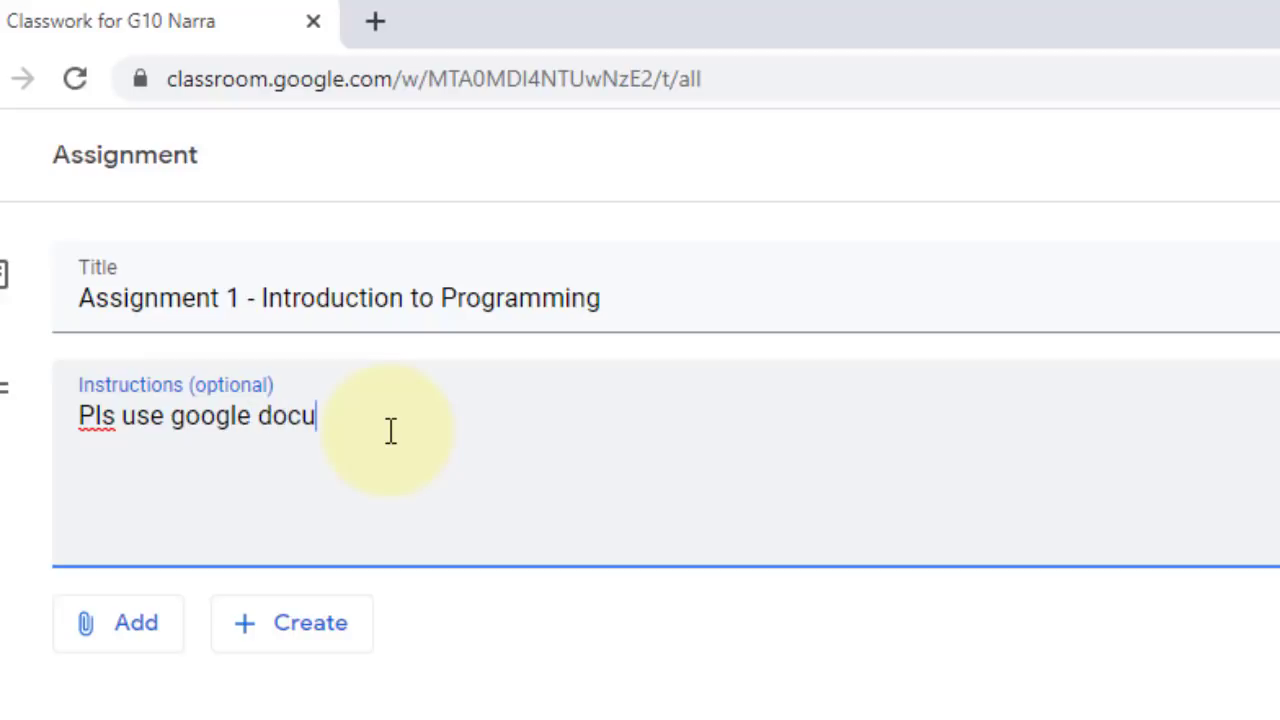
pyautogui.write('met')
pyautogui.press('BackSpace')
pyautogui.write('nts for ')
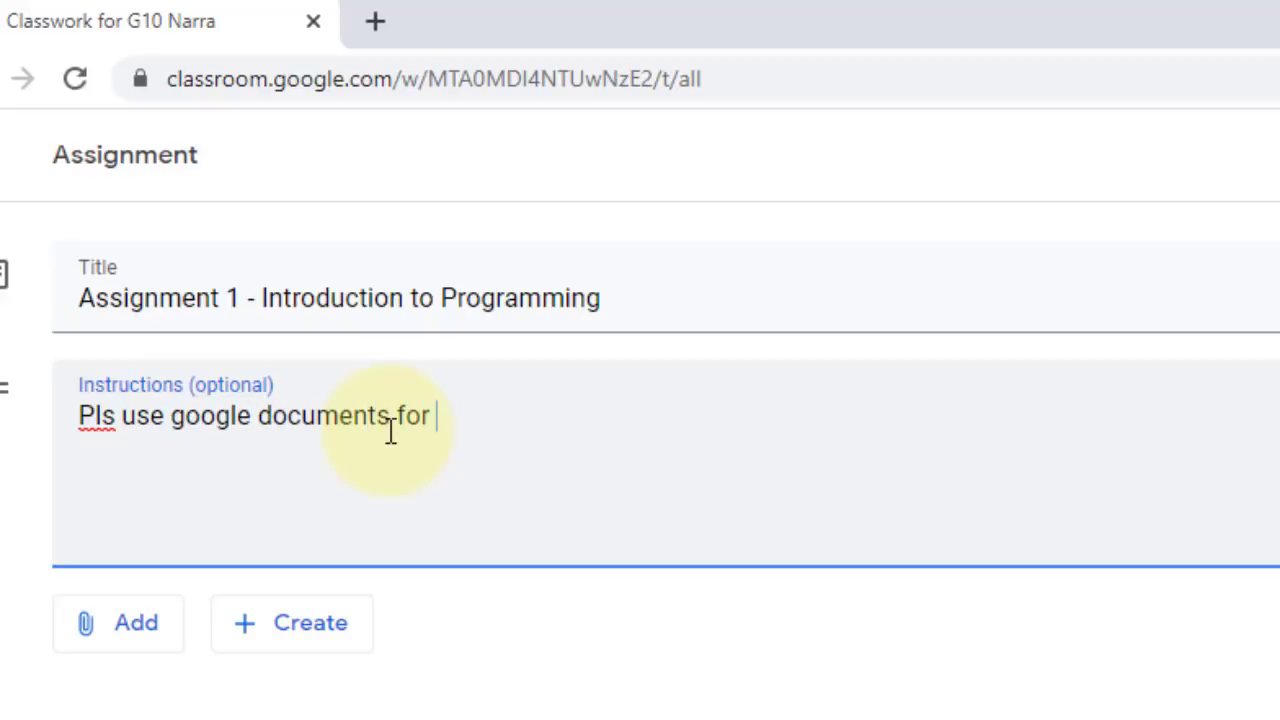
pyautogui.write('your answer.')
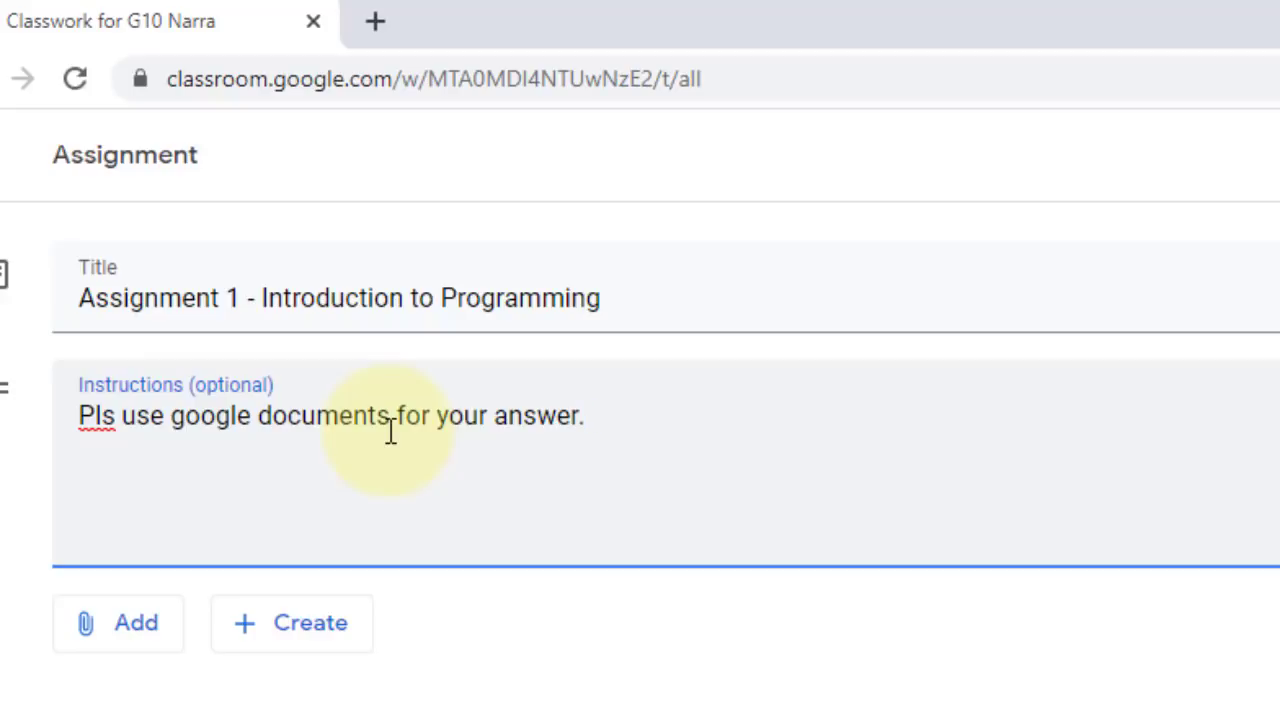
pyautogui.click(510, 625)
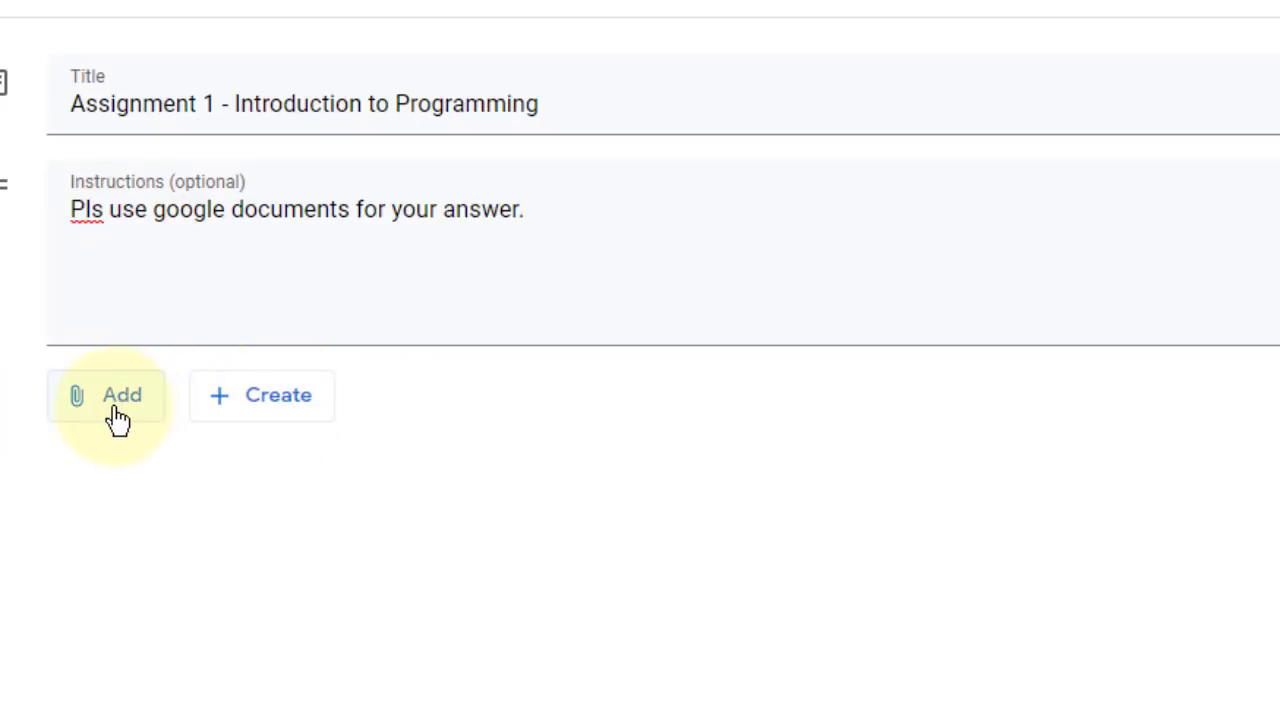
# Start adding a link attachment to the assignment and search the web in a new tab for "what is programming"
pyautogui.click(118, 420)
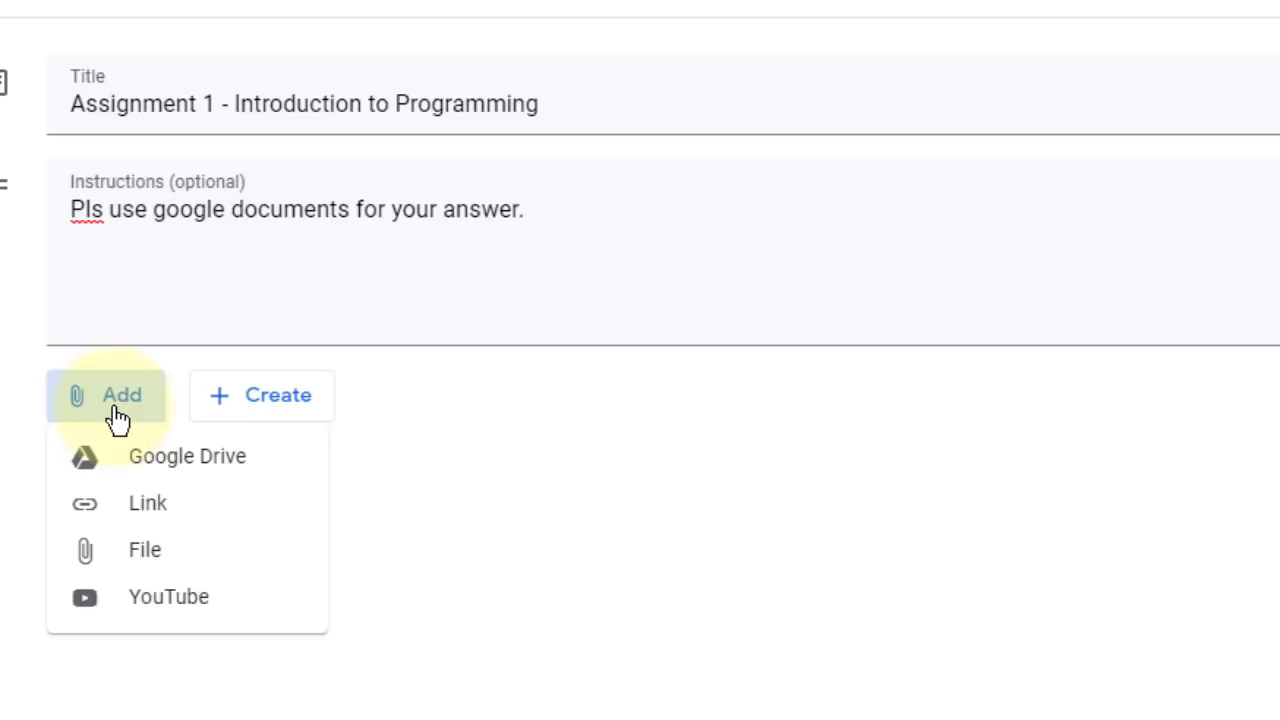
pyautogui.click(167, 523)
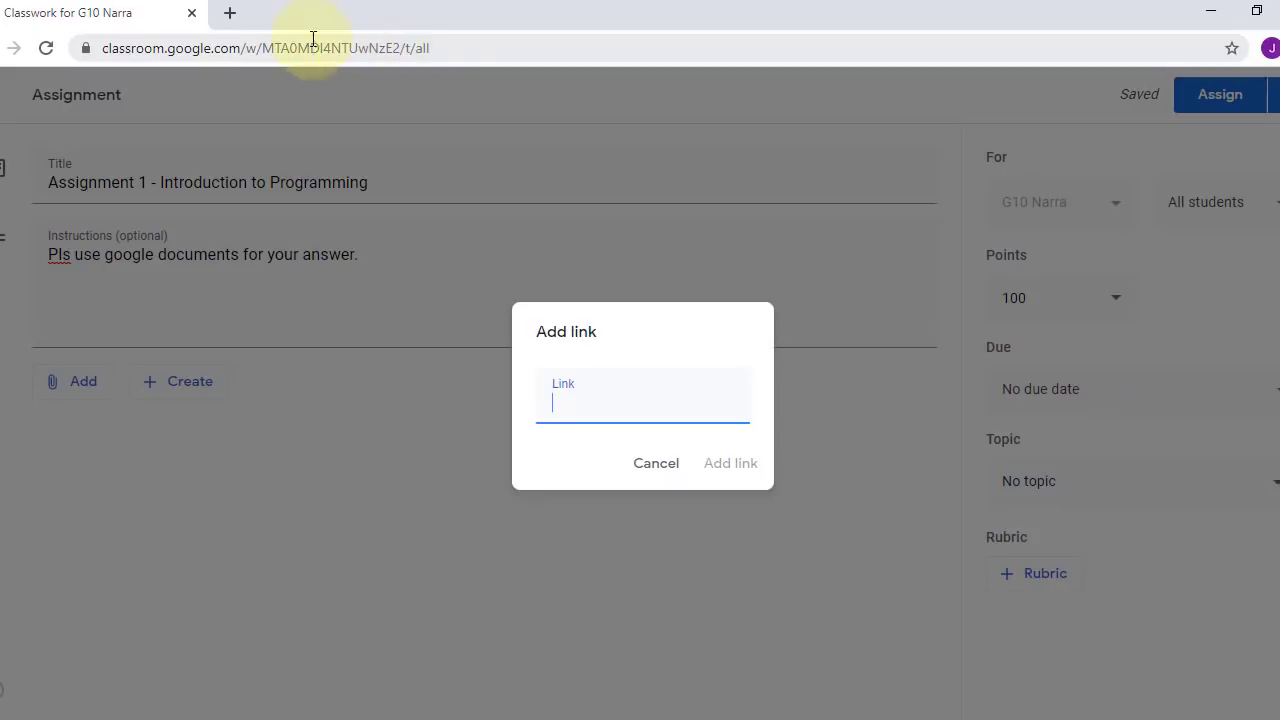
pyautogui.click(230, 12)
pyautogui.write('wi')
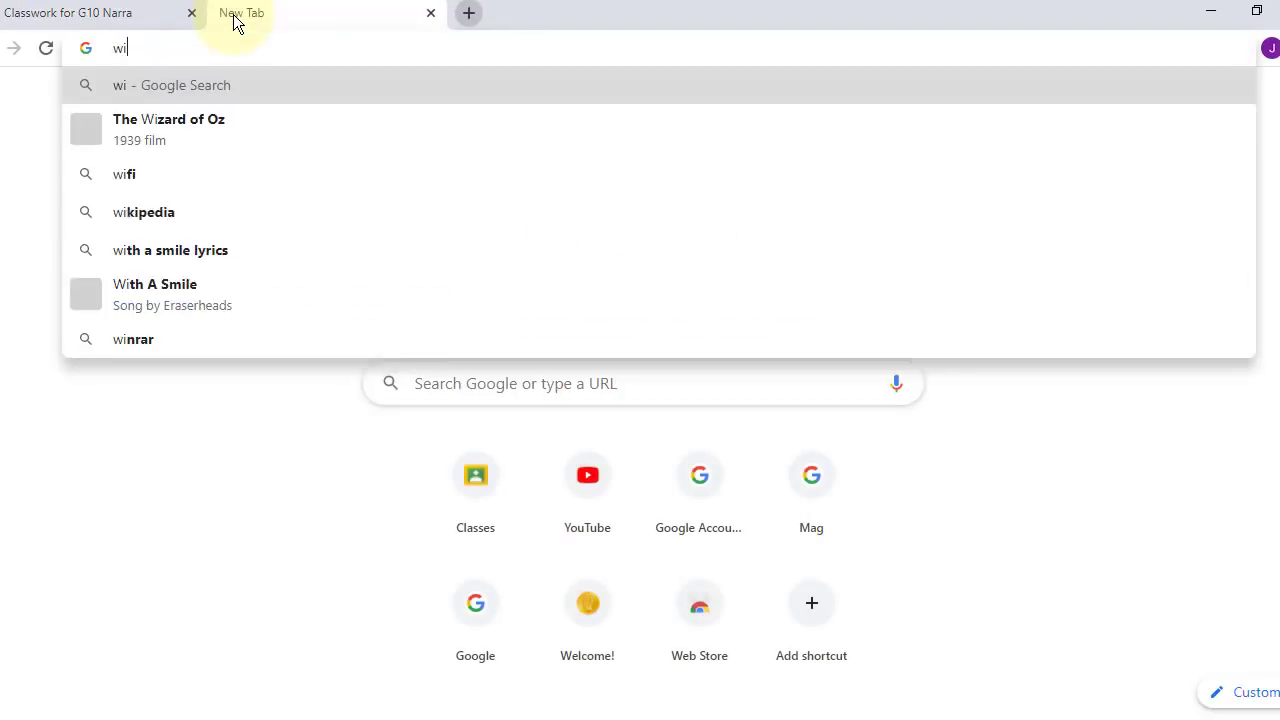
pyautogui.press('BackSpace')
pyautogui.write('hat is ')
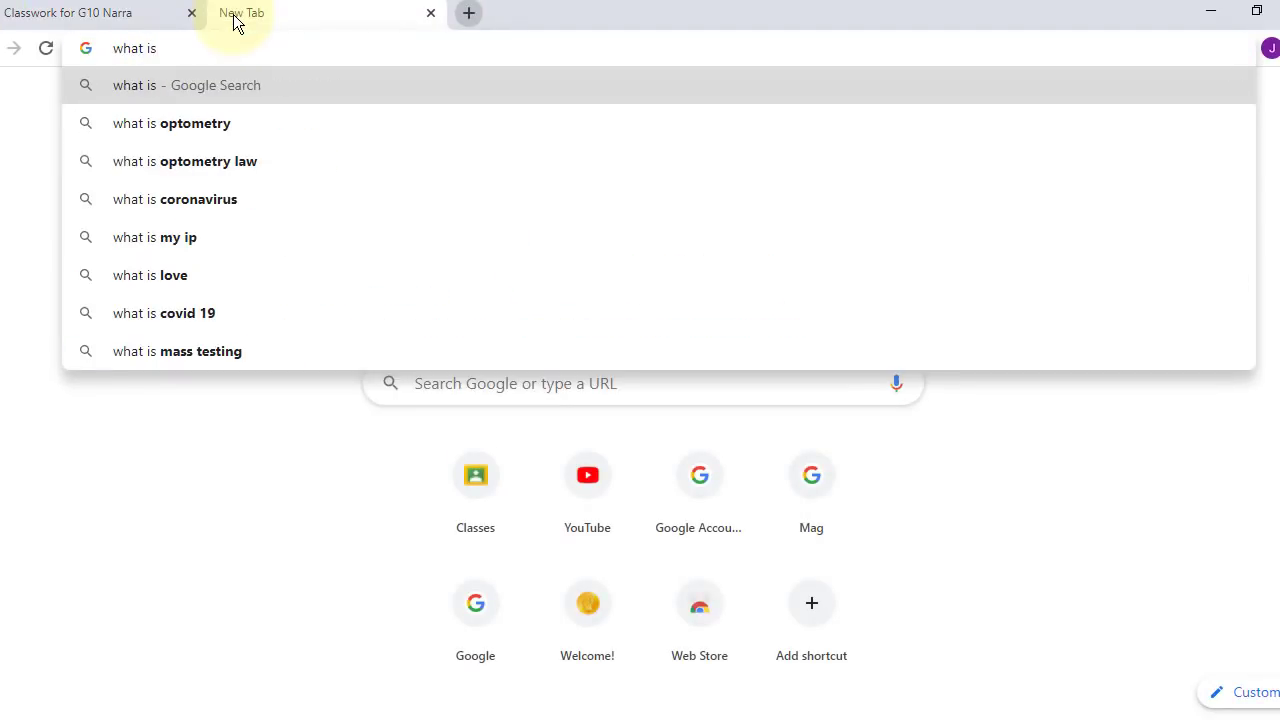
pyautogui.write('programming')
pyautogui.press('Return')
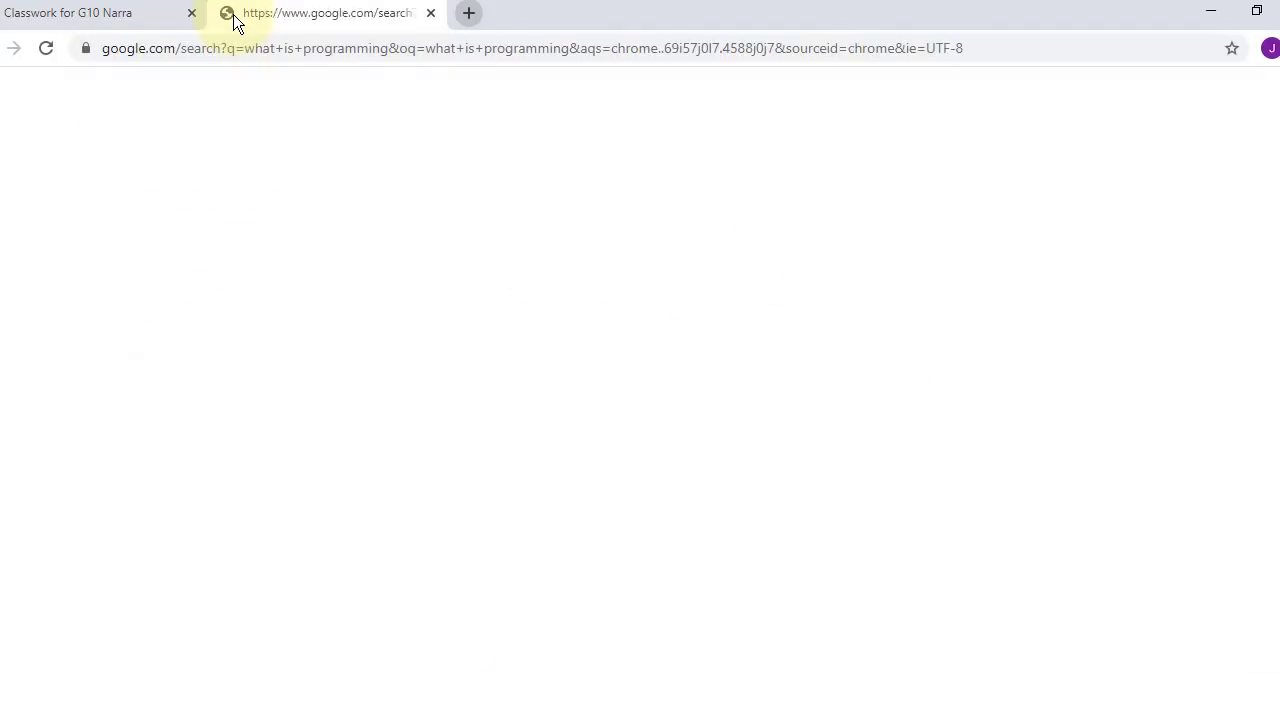
# Open the Hackr.io "What is Programming?" article from the search results and copy its full web address
pyautogui.scroll(-8, 471, 366)
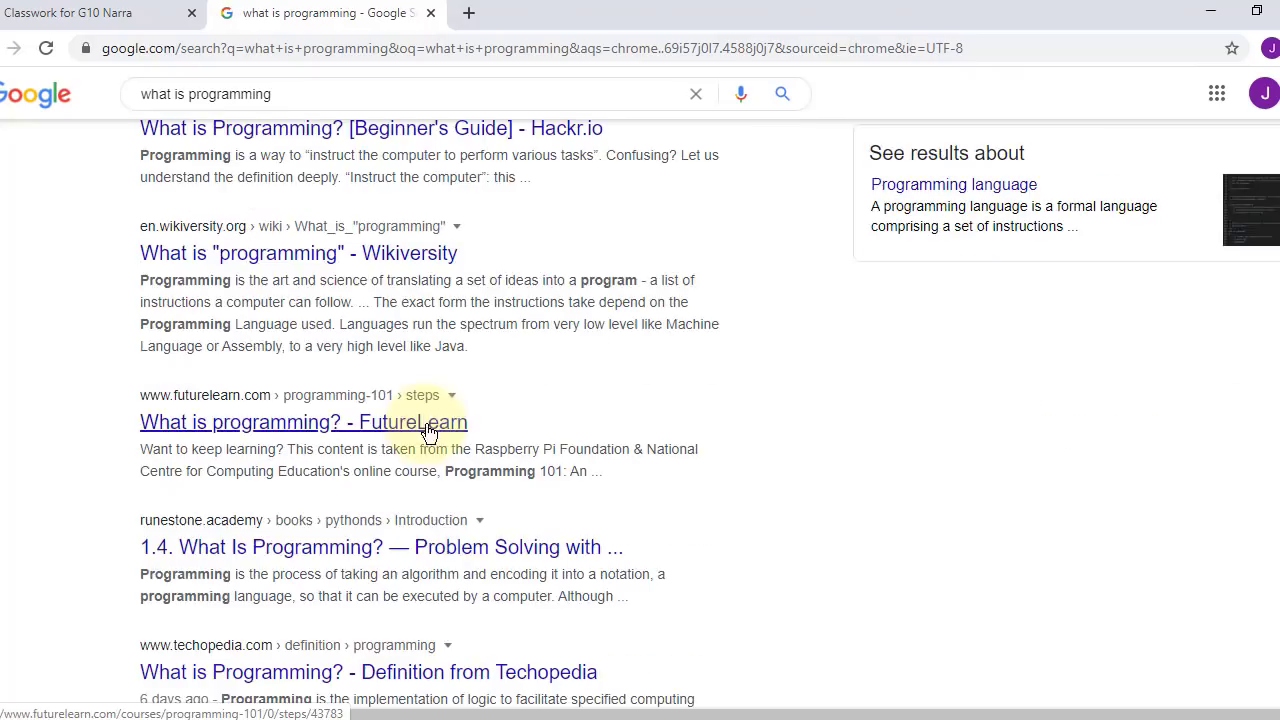
pyautogui.scroll(3, 429, 429)
pyautogui.click(308, 444)
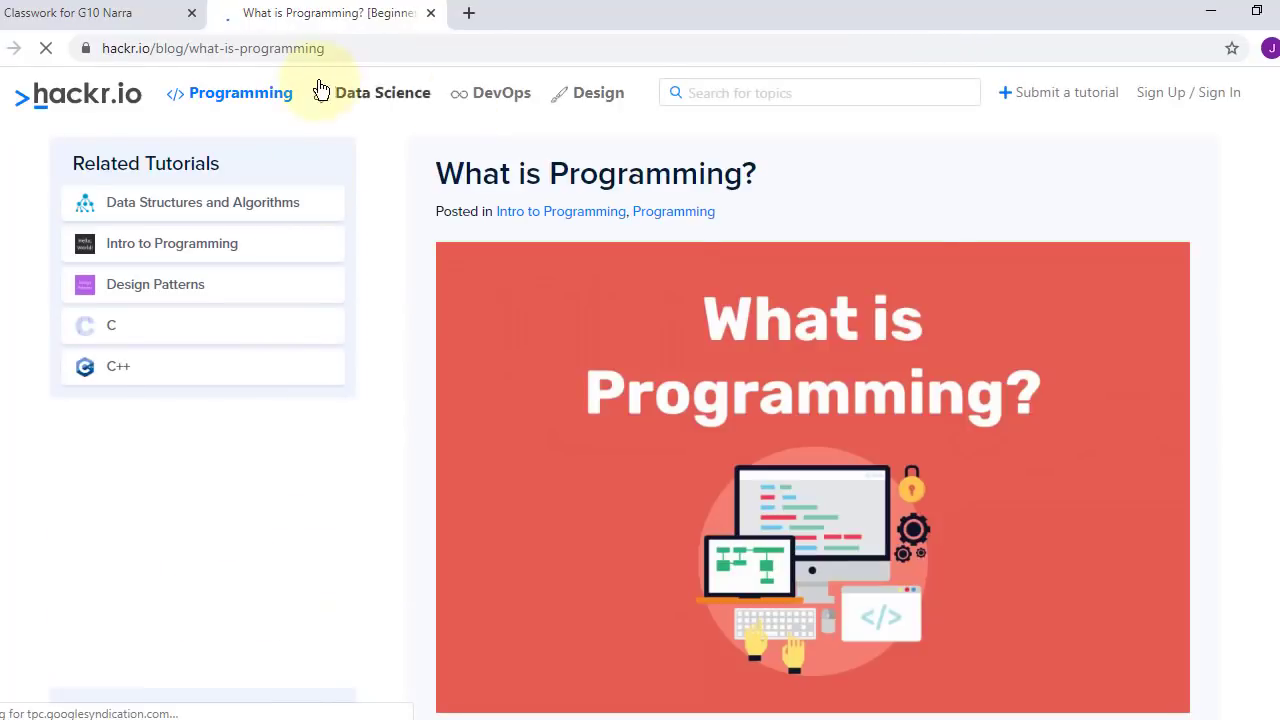
pyautogui.doubleClick(305, 48)
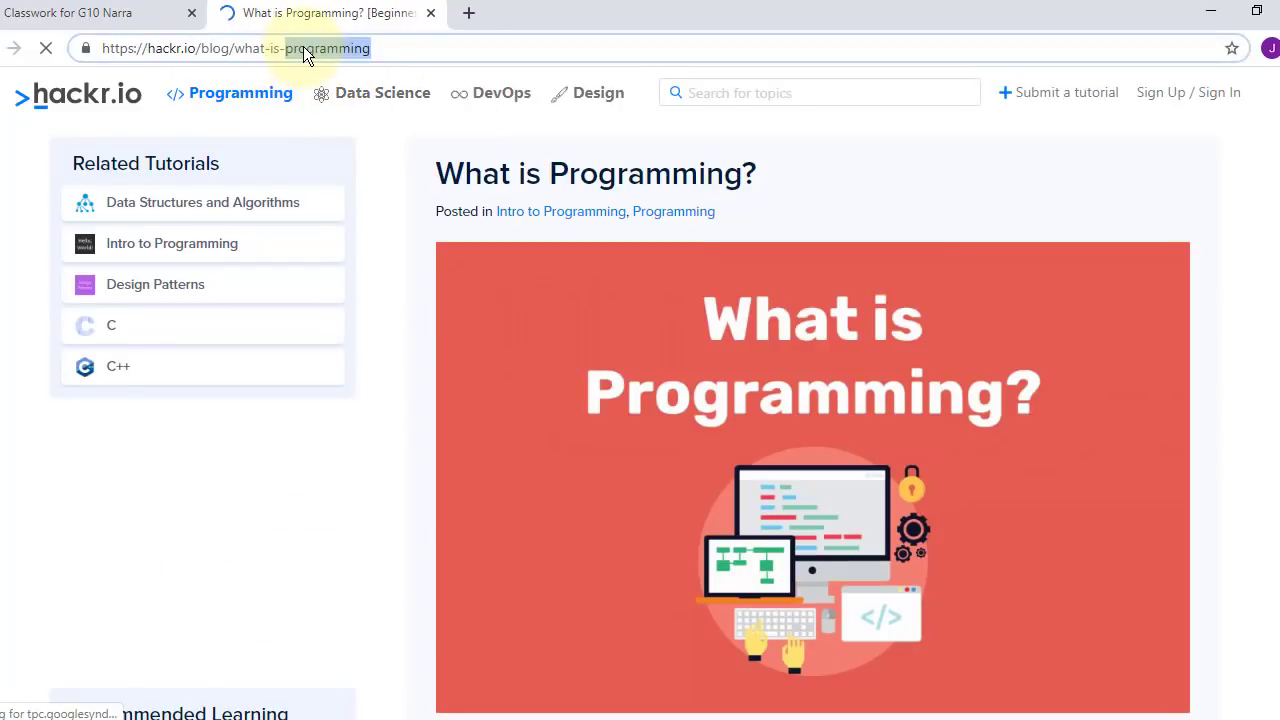
pyautogui.tripleClick(432, 44)
pyautogui.hotkey('ctrl', 'c')
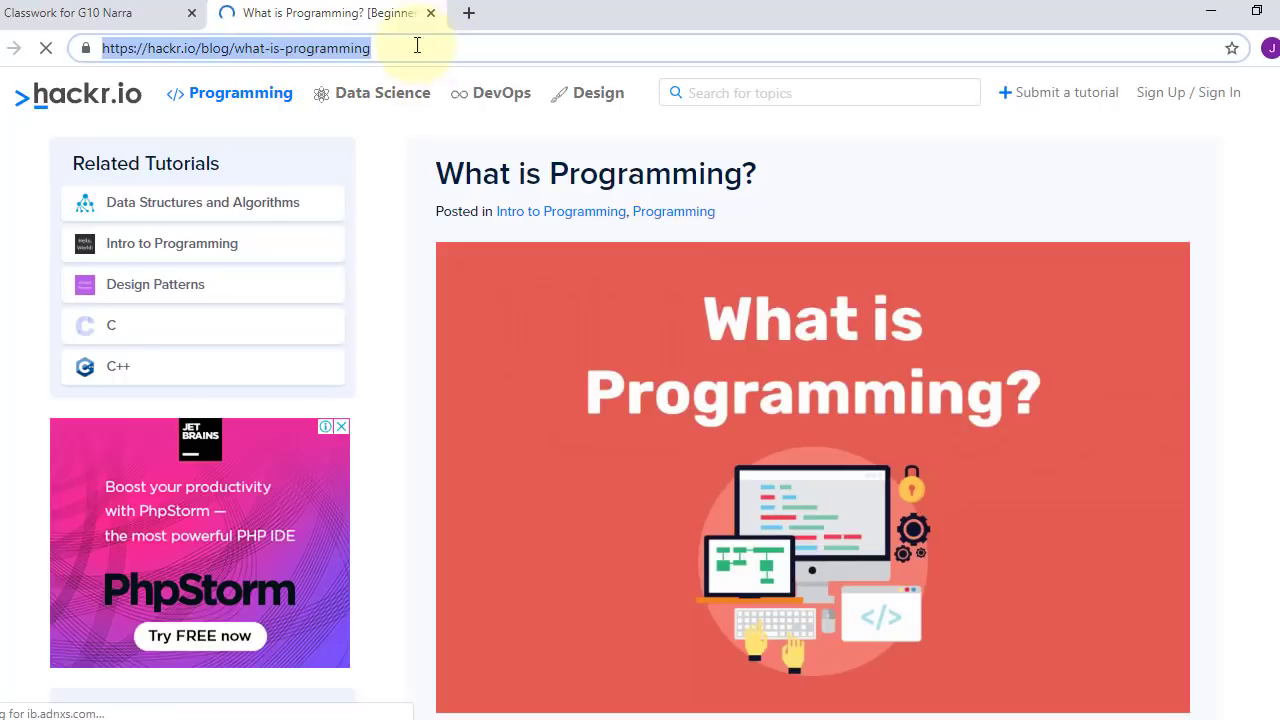
# Return to the assignment draft and attach the copied Hackr.io article address as a link
pyautogui.click(180, 12)
pyautogui.click(556, 403)
pyautogui.hotkey('ctrl', 'v')
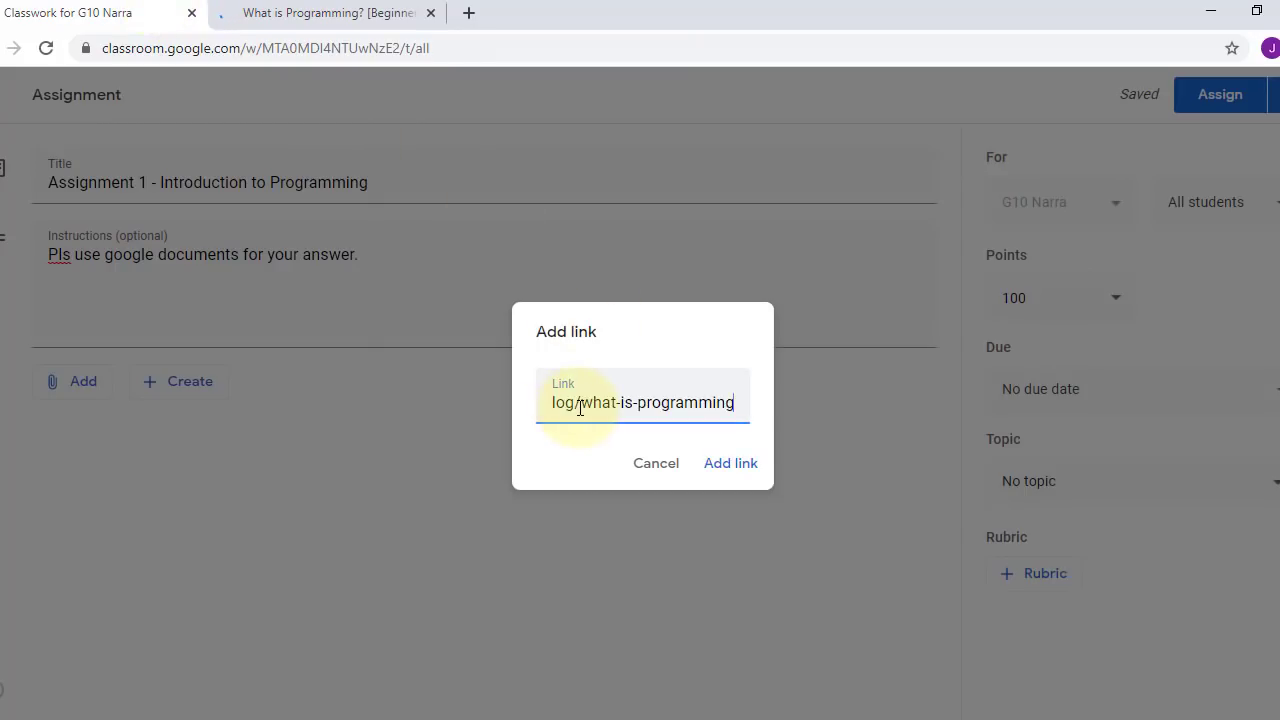
pyautogui.click(729, 470)
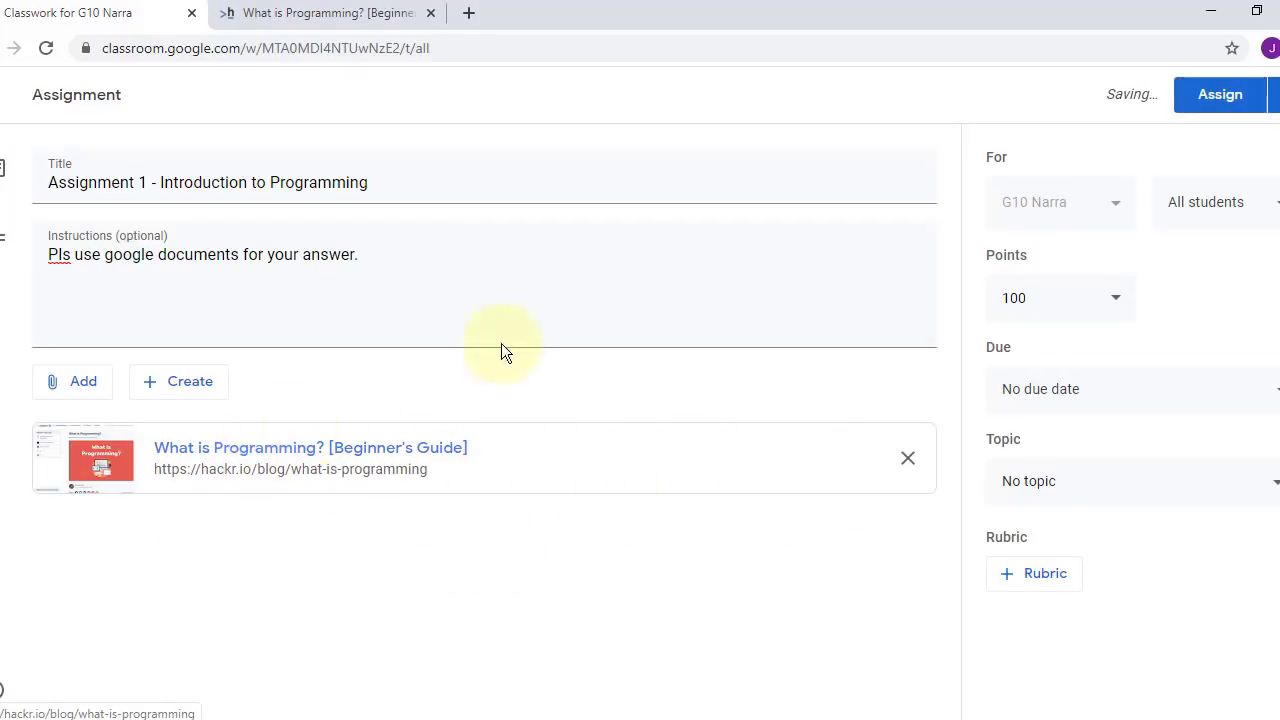
# Search YouTube for "what is programming" and attach the video "0.3: What is programming? - Processing Tutorial" to the assignment
pyautogui.click(74, 386)
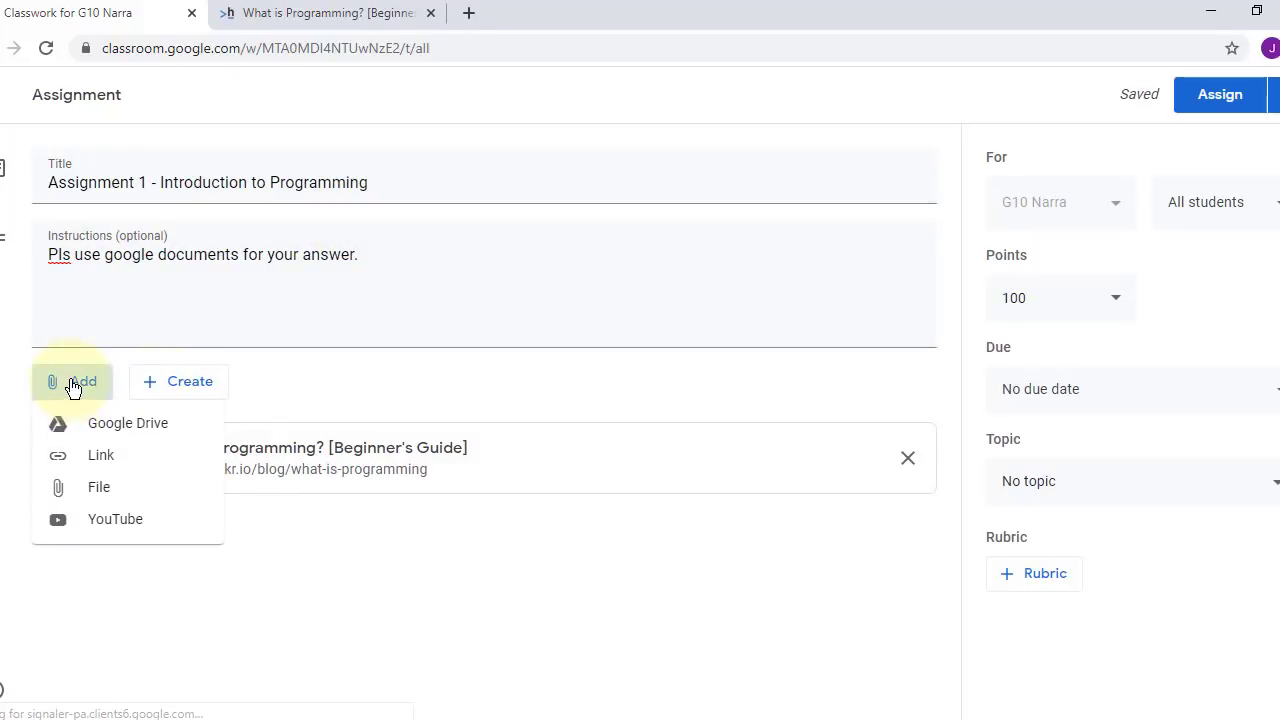
pyautogui.click(136, 527)
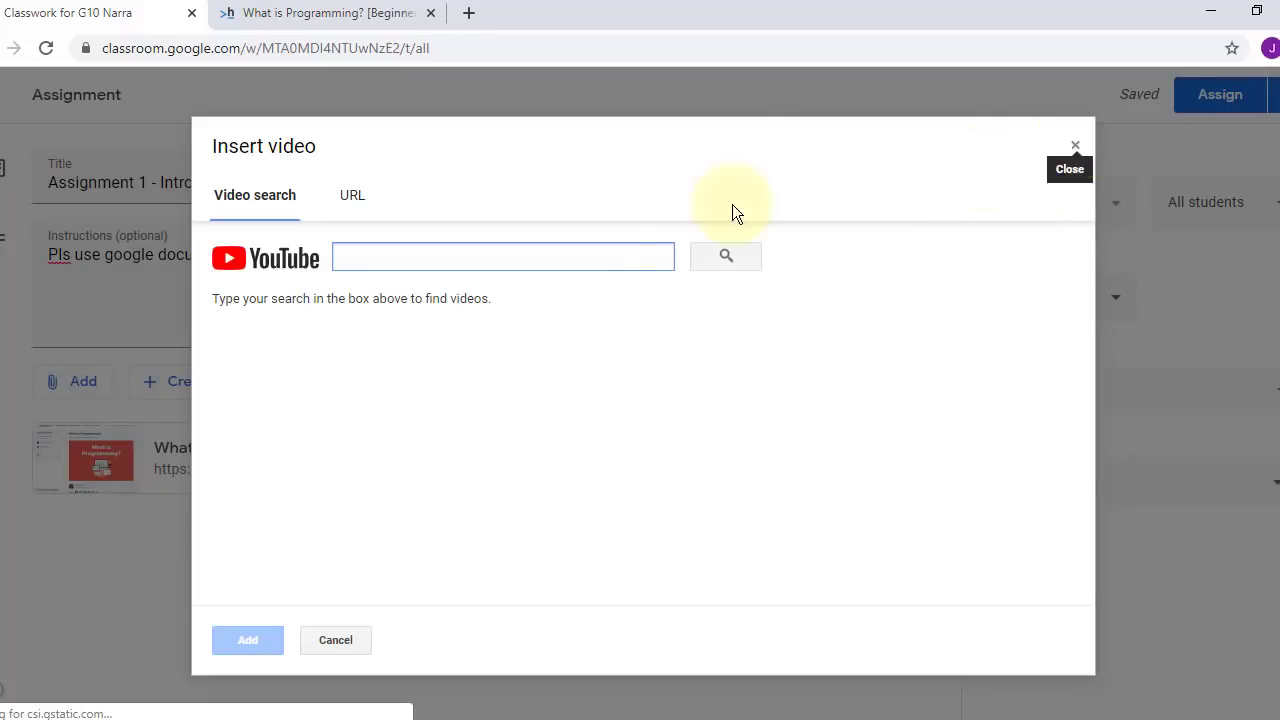
pyautogui.write('what is programming')
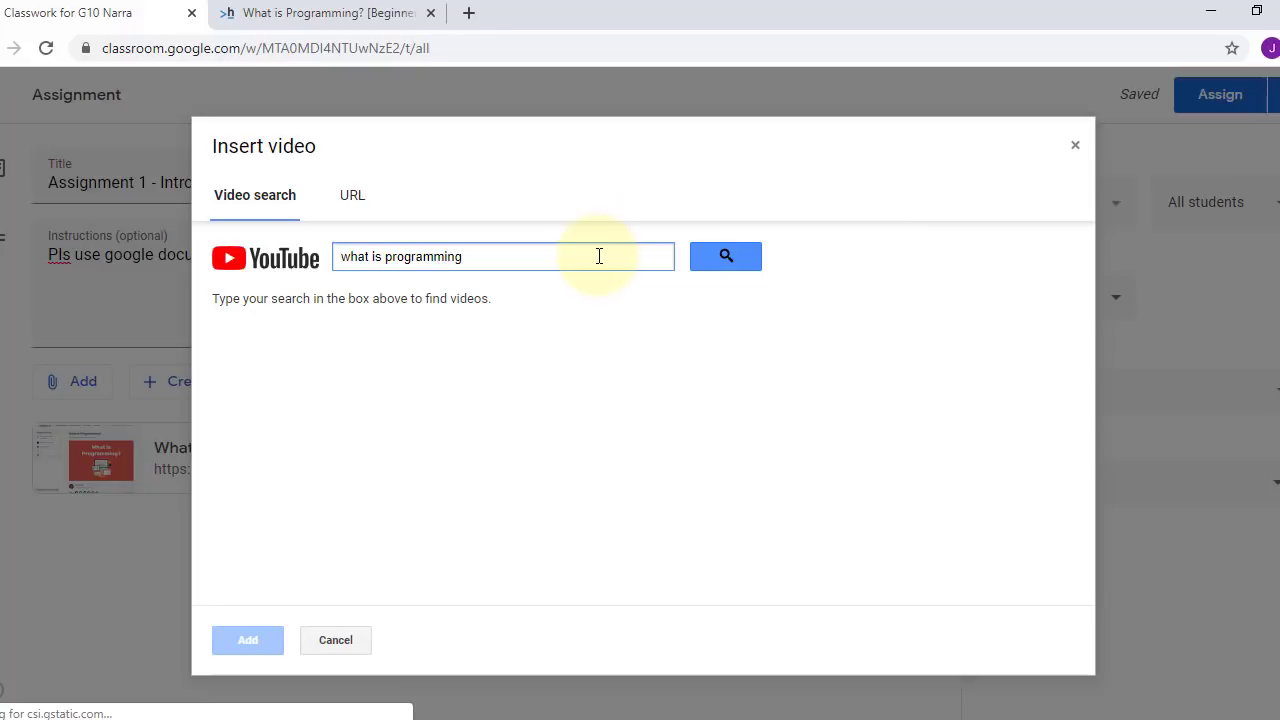
pyautogui.click(743, 260)
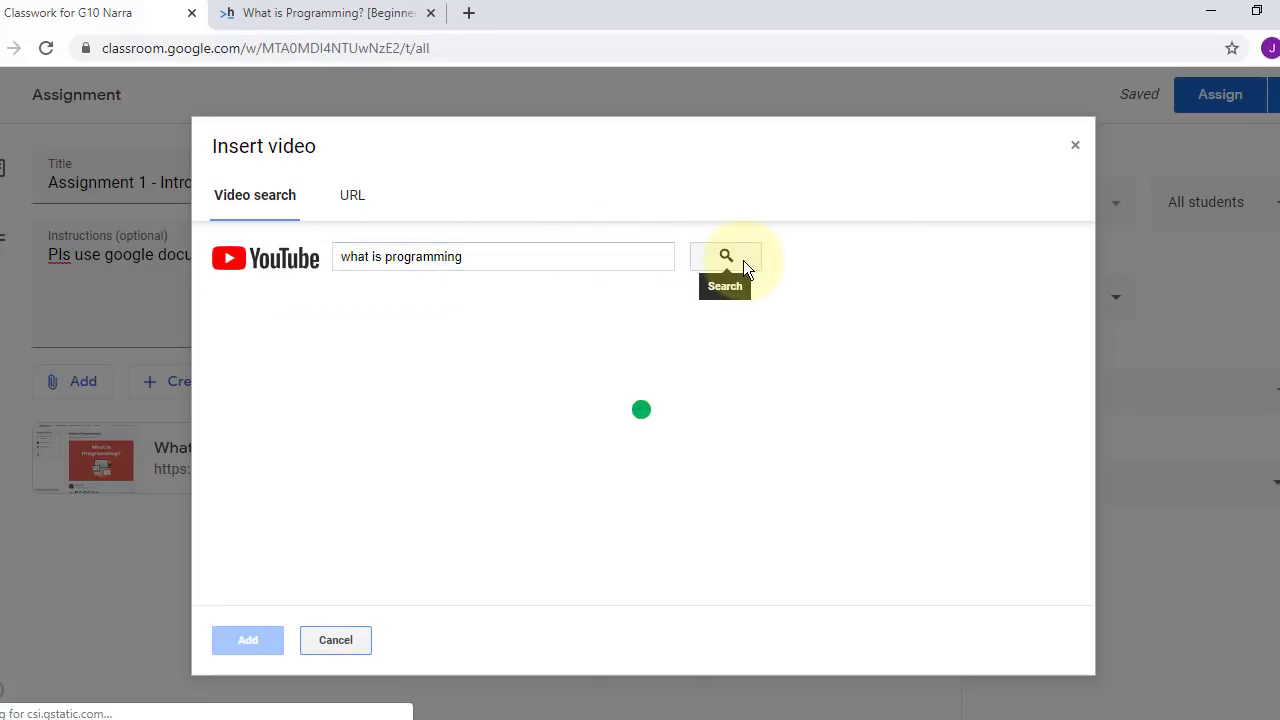
pyautogui.scroll(-6, 780, 400)
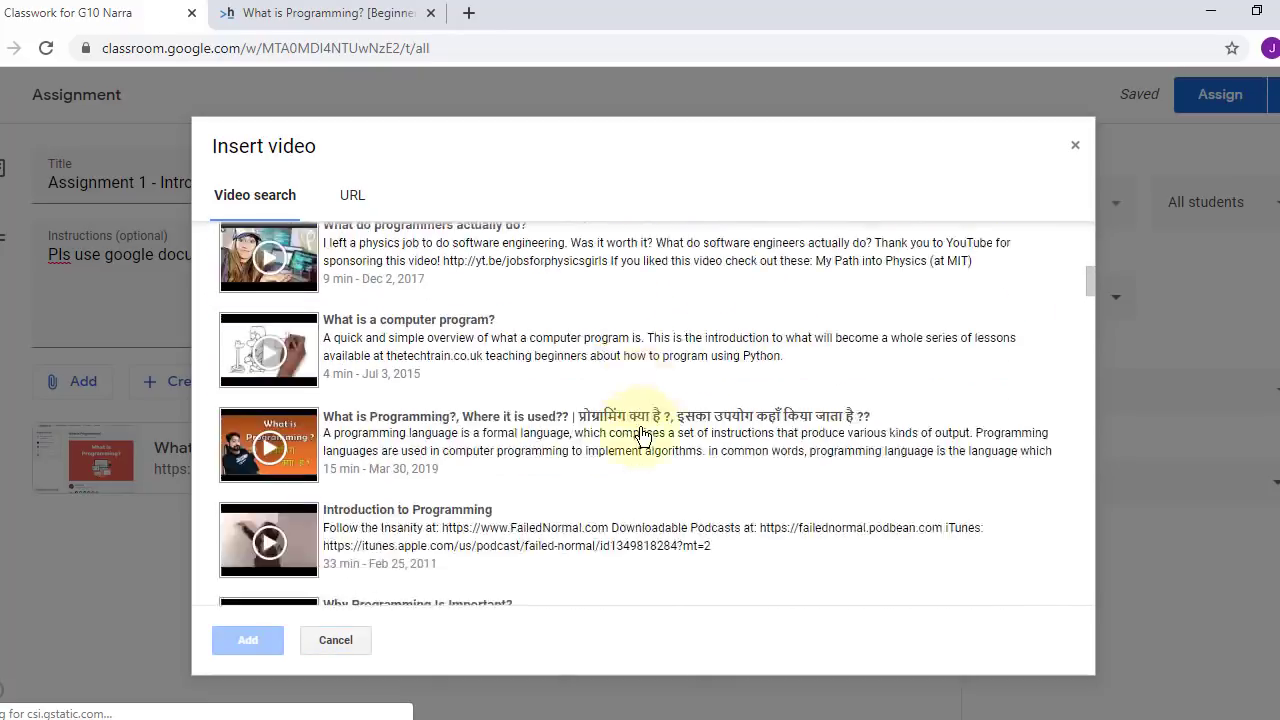
pyautogui.scroll(-15, 640, 435)
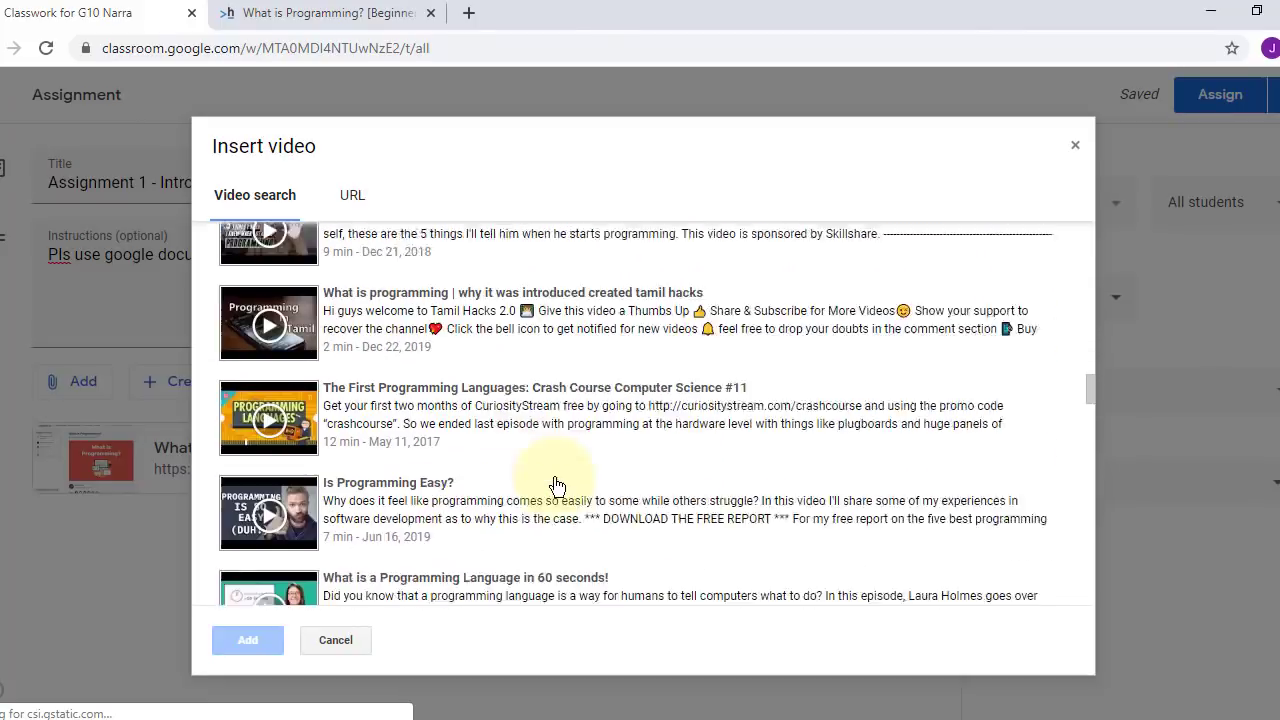
pyautogui.scroll(-5, 557, 486)
pyautogui.scroll(-3, 563, 486)
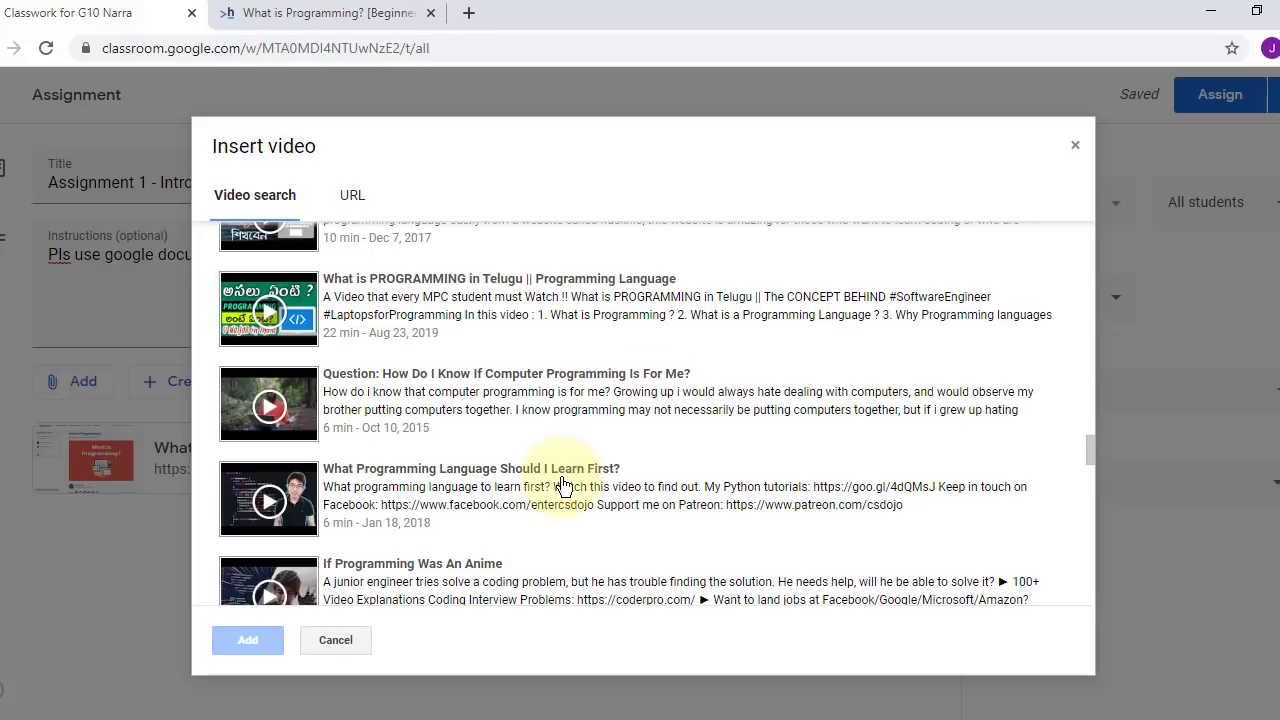
pyautogui.scroll(20, 563, 486)
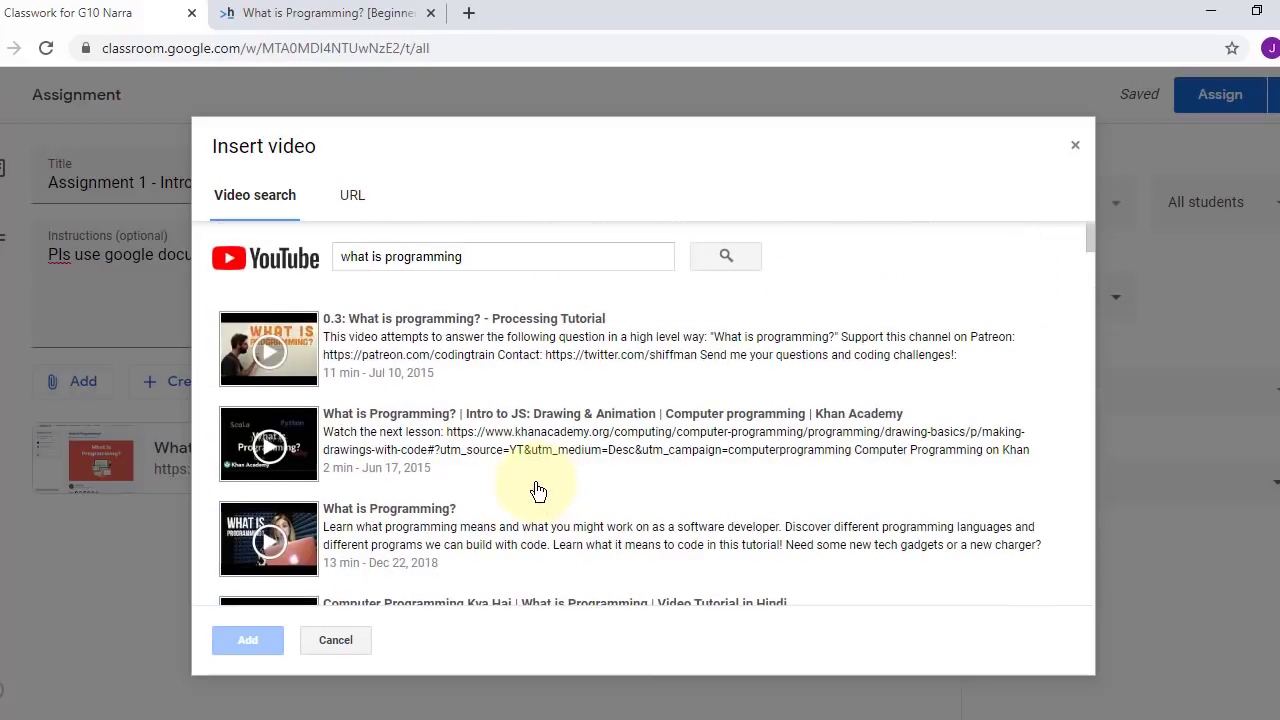
pyautogui.click(486, 357)
pyautogui.click(250, 640)
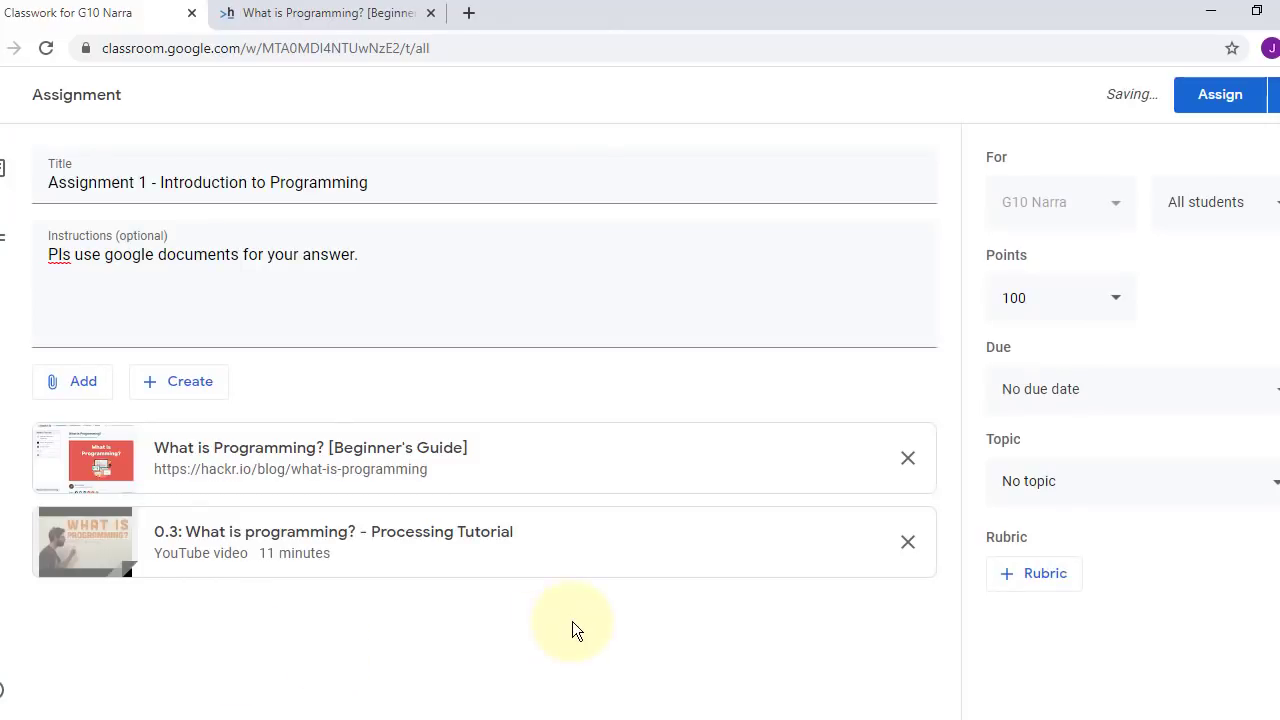
pyautogui.click(80, 380)
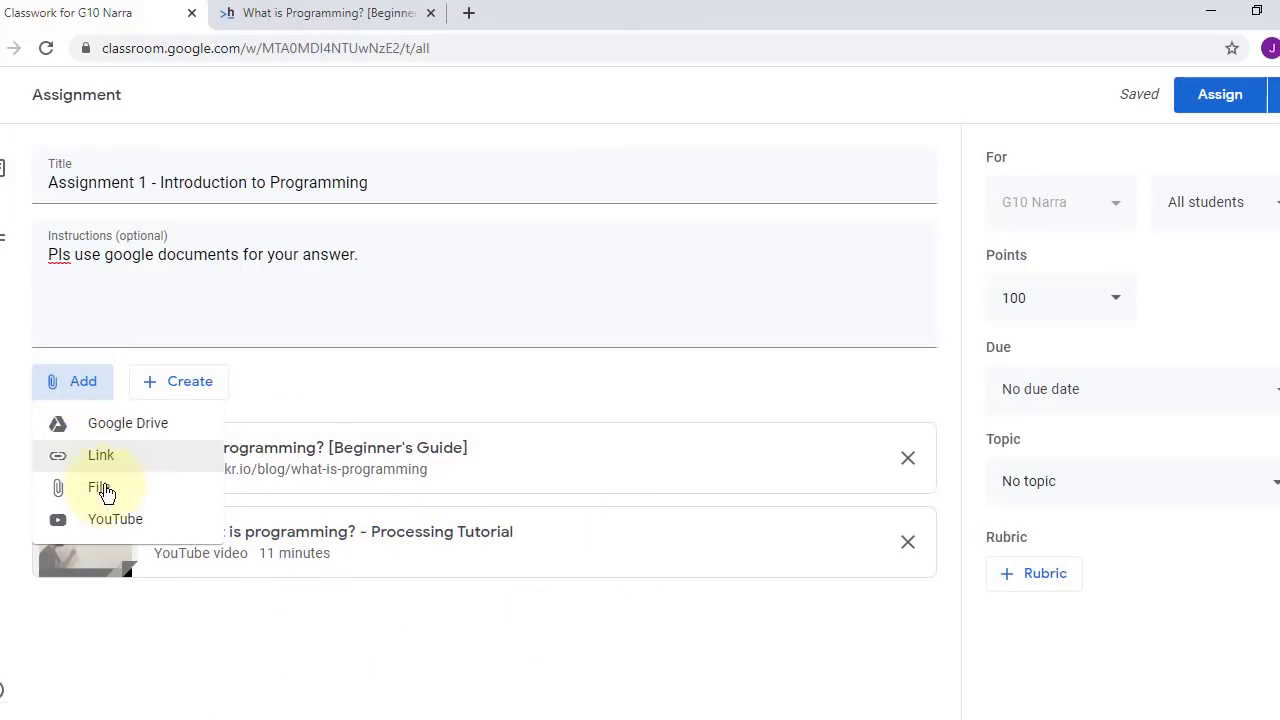
pyautogui.click(445, 392)
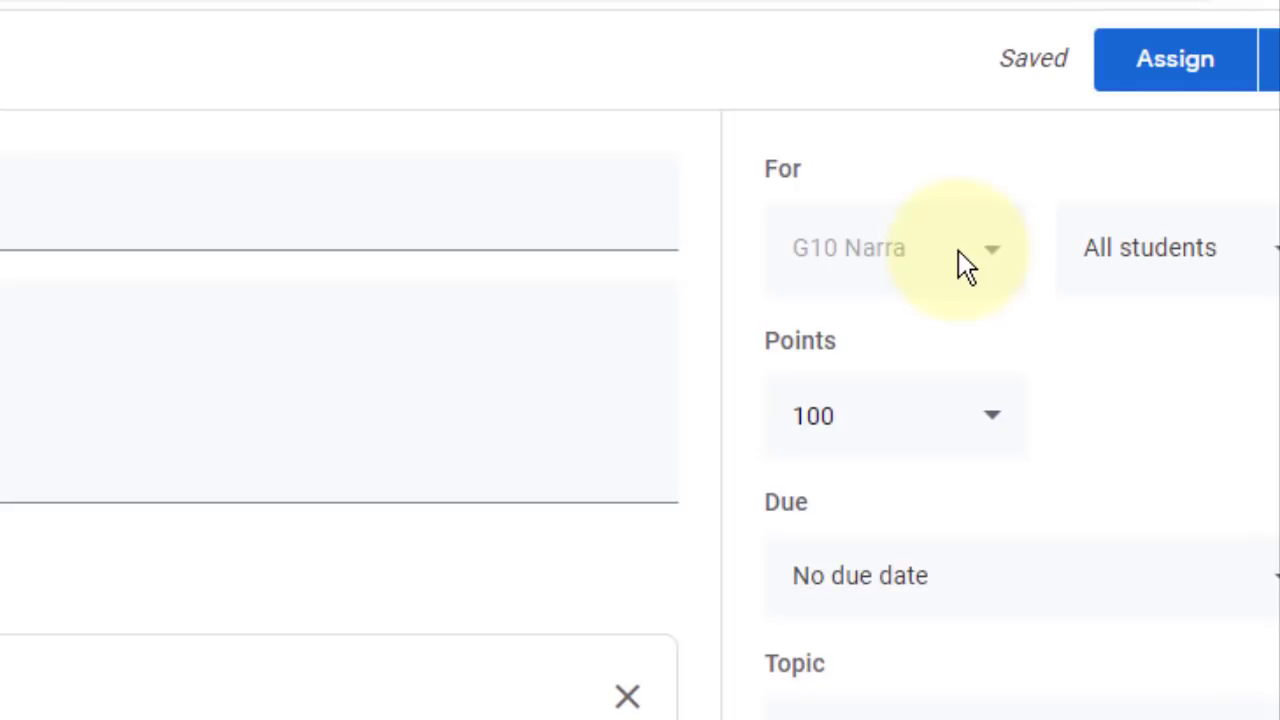
# Try deselecting the assignment's recipients, and reselect all students in the G10 Narra class
pyautogui.click(1257, 236)
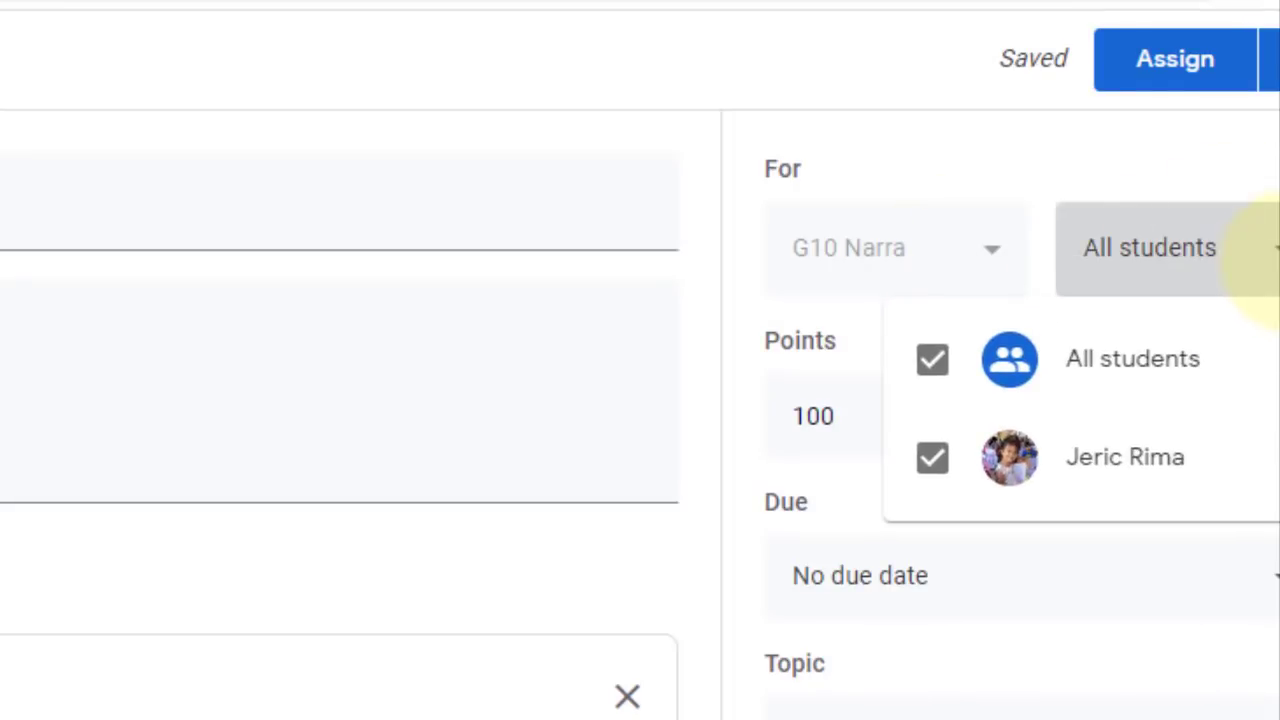
pyautogui.click(934, 375)
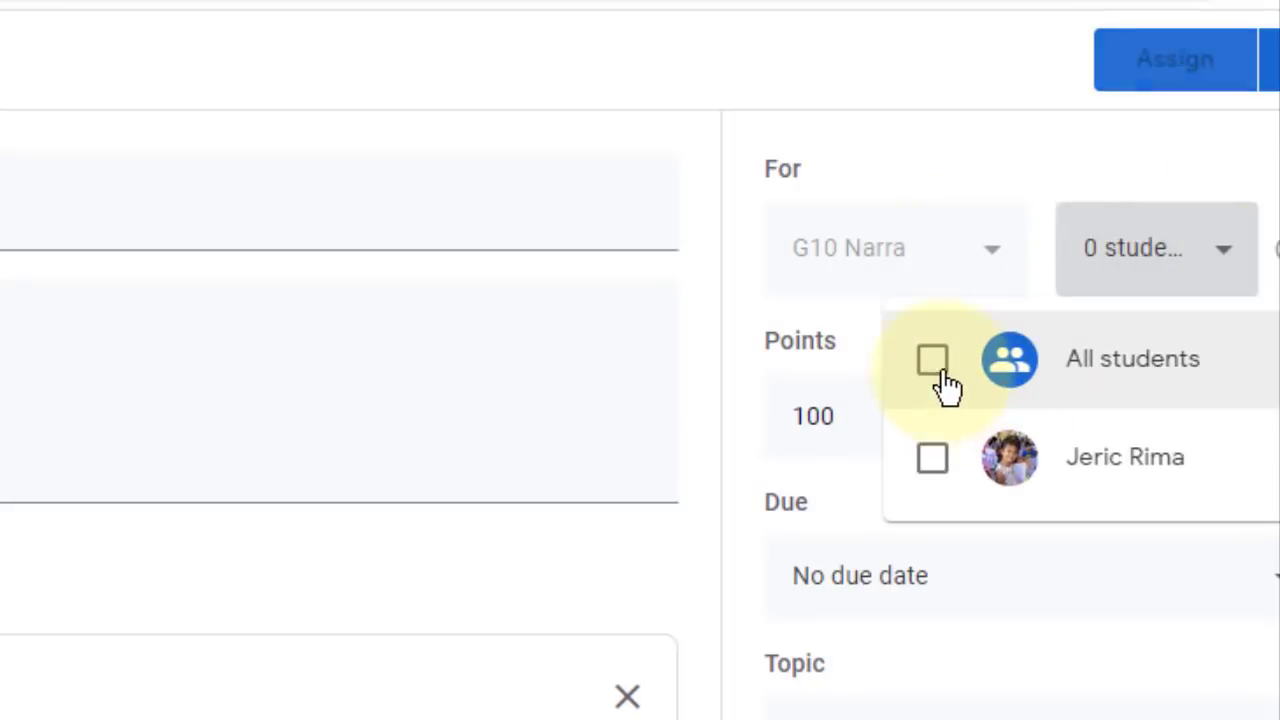
pyautogui.click(934, 375)
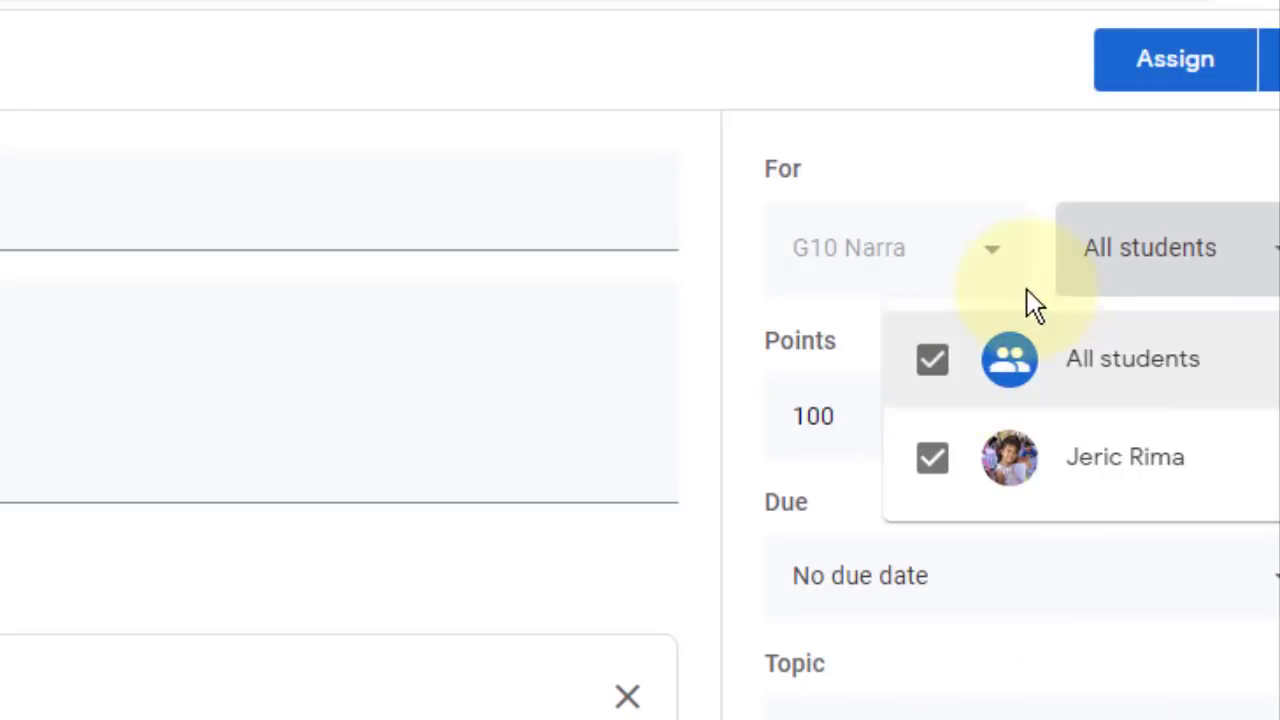
pyautogui.click(940, 368)
pyautogui.click(936, 462)
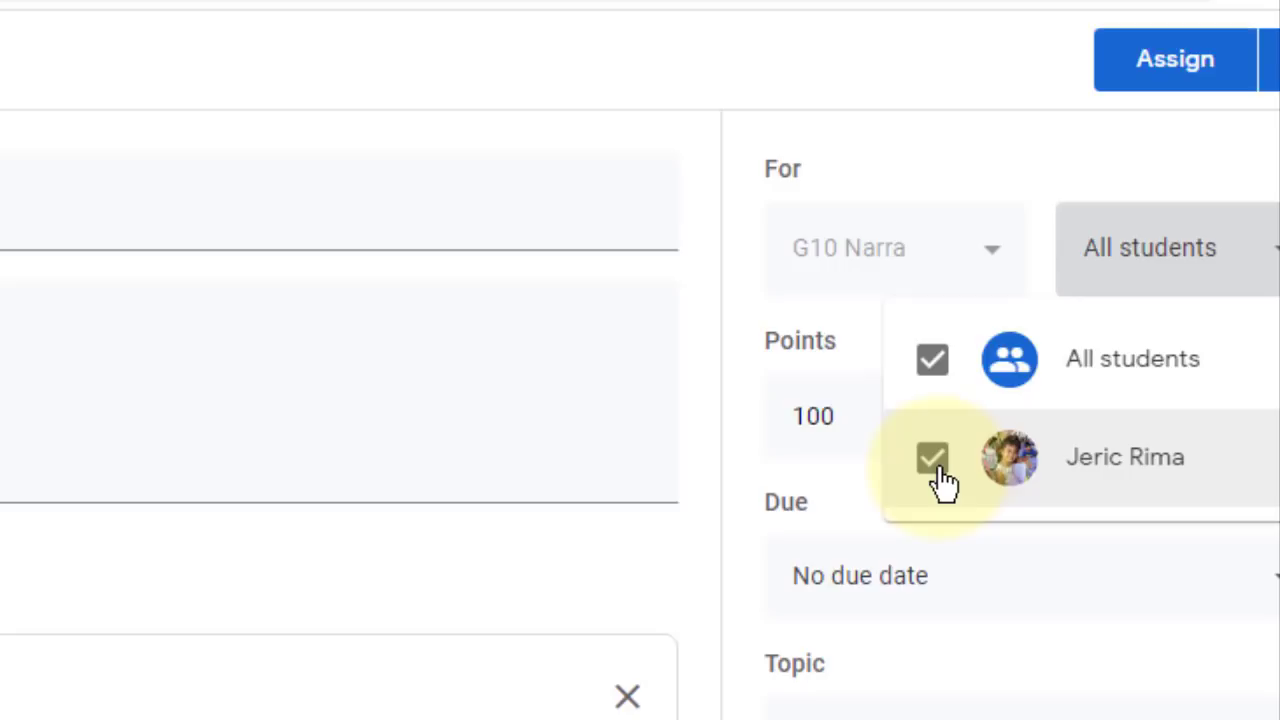
pyautogui.scroll(-3, 934, 417)
pyautogui.click(1134, 677)
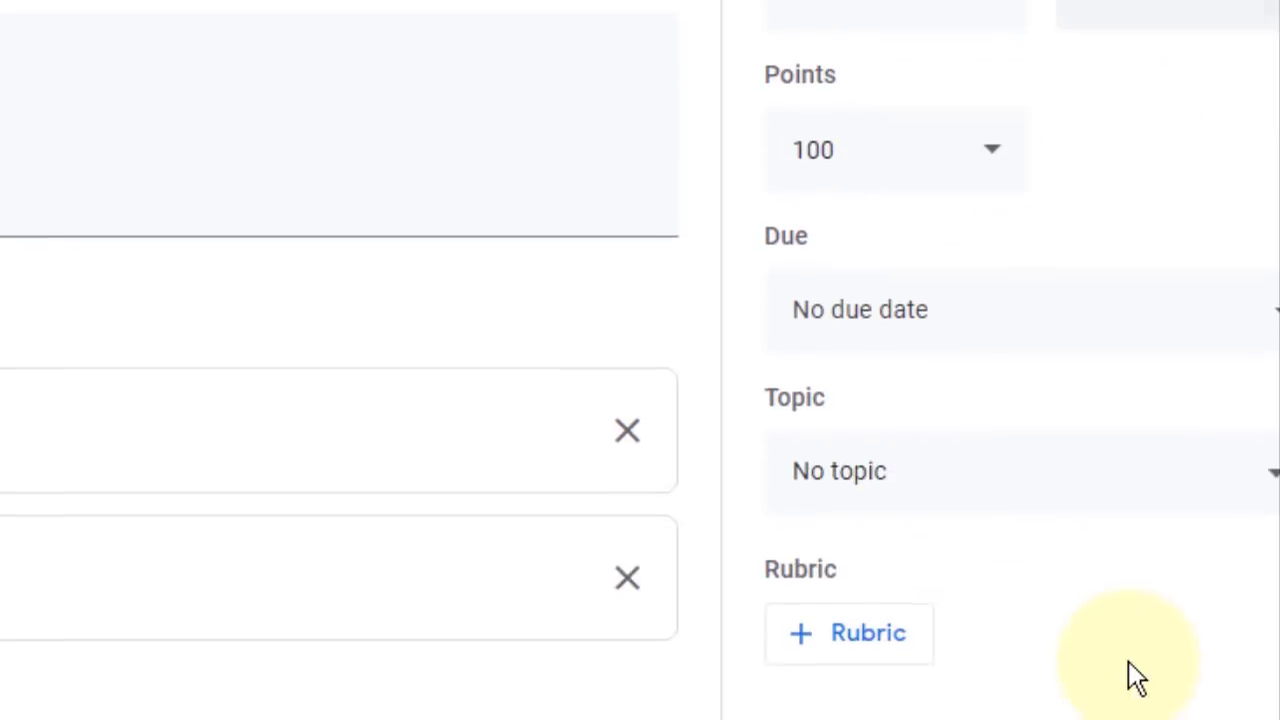
# Set the assignment's points to 10
pyautogui.click(925, 148)
pyautogui.moveTo(846, 149); pyautogui.dragTo(757, 163)
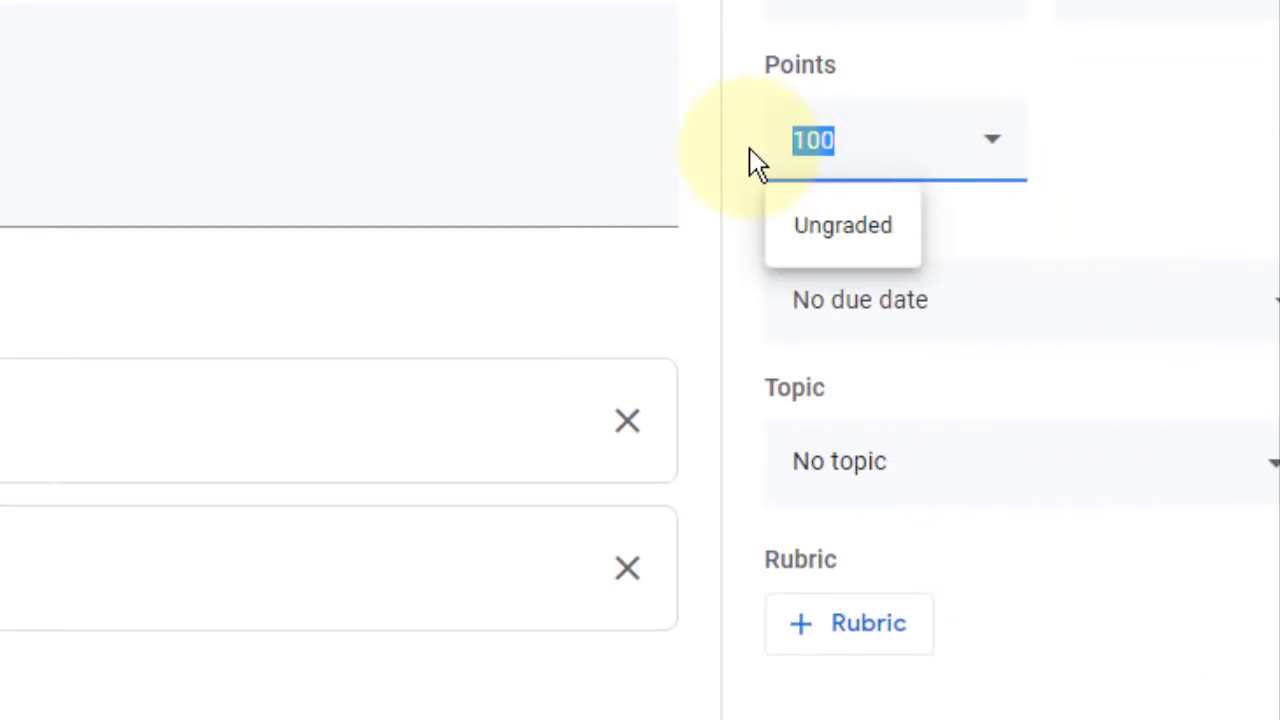
pyautogui.press('BackSpace')
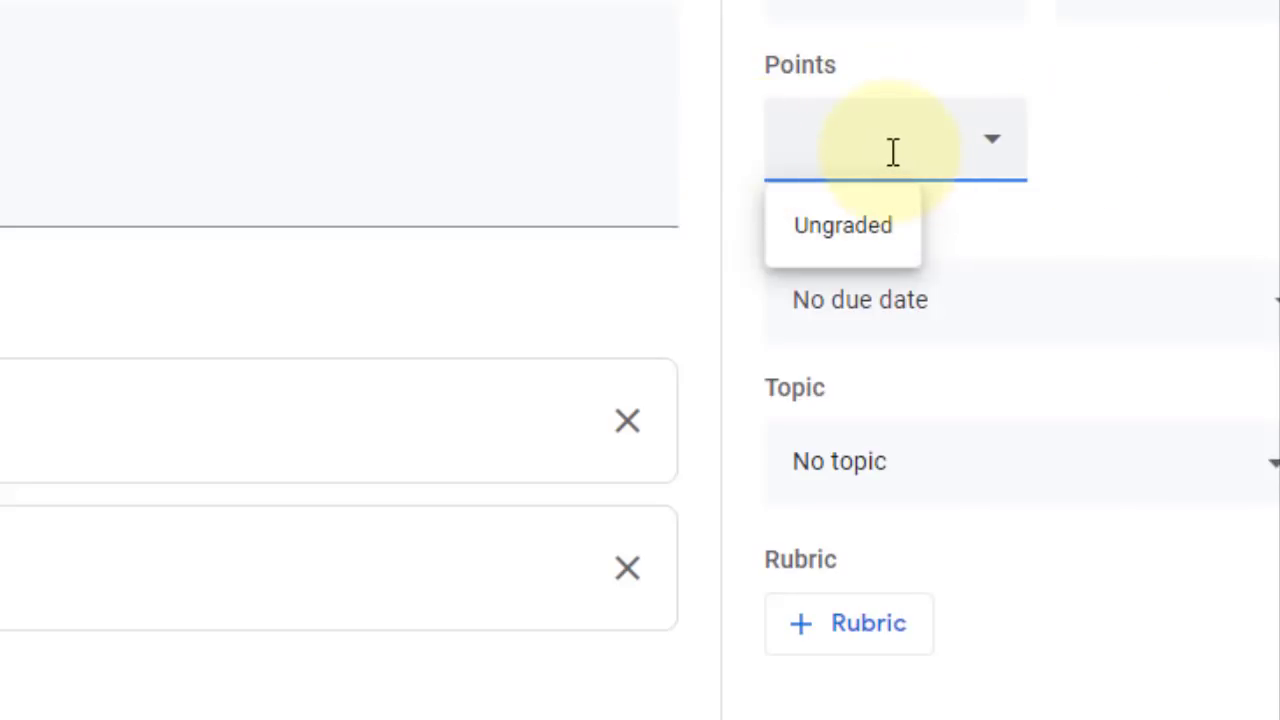
pyautogui.write('10')
pyautogui.click(1209, 130)
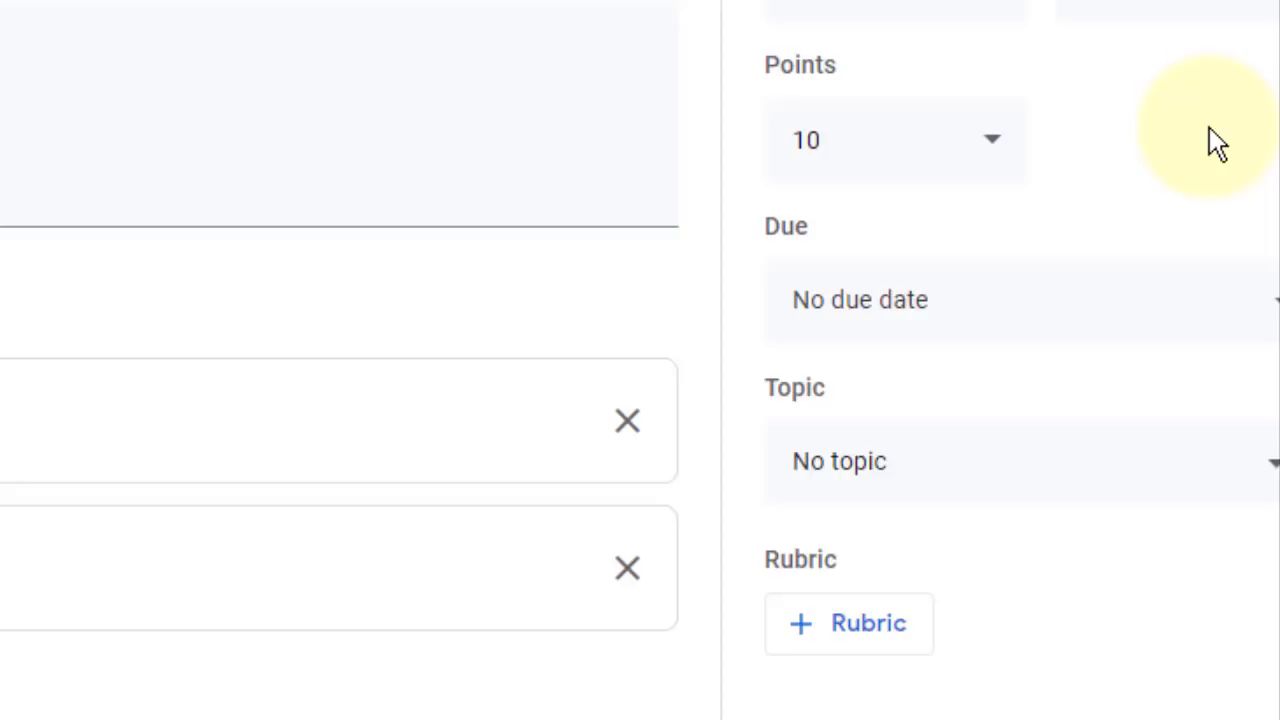
# Set the assignment's due date to May 22, 2020, with no due time
pyautogui.click(1271, 314)
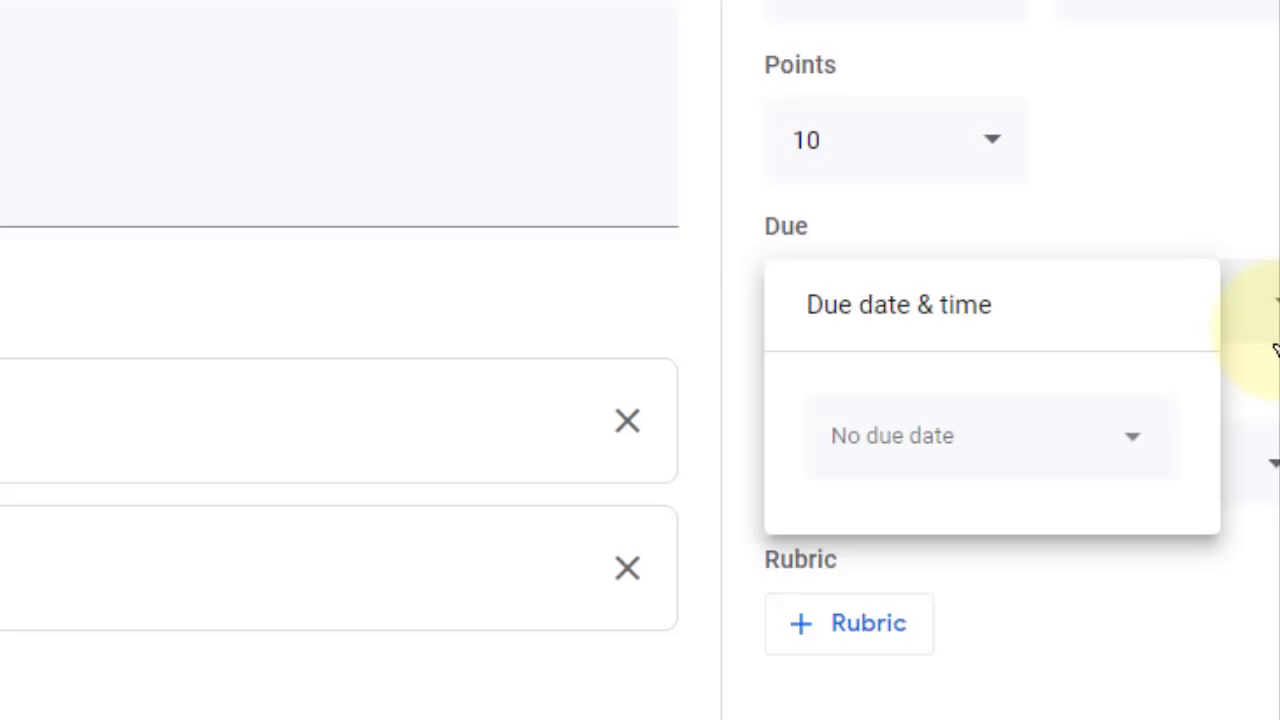
pyautogui.click(1269, 223)
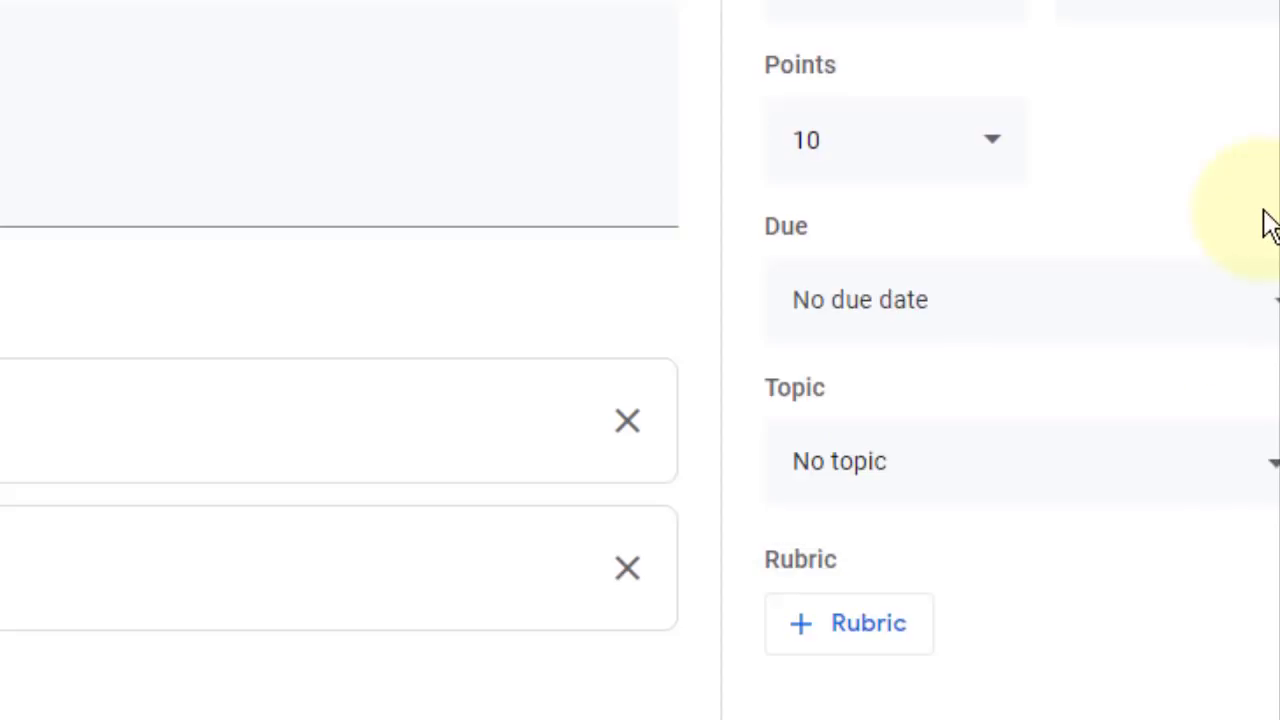
pyautogui.click(1274, 314)
pyautogui.click(1106, 450)
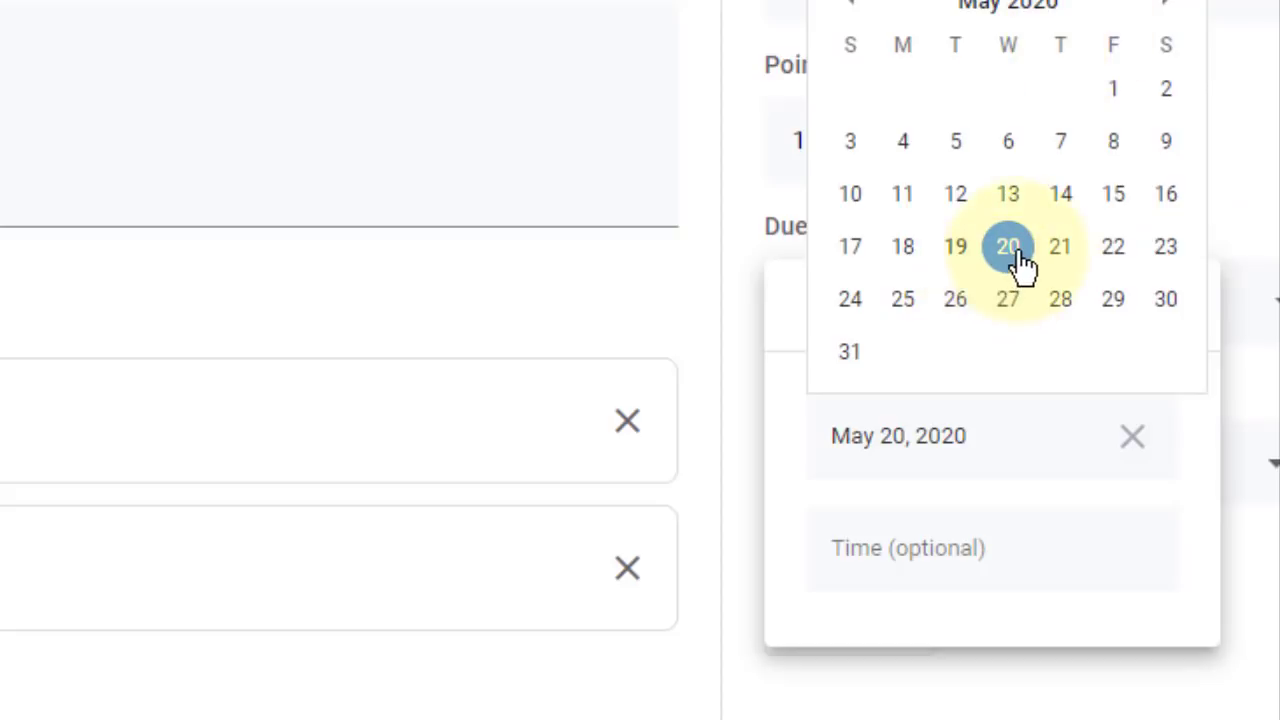
pyautogui.click(1114, 248)
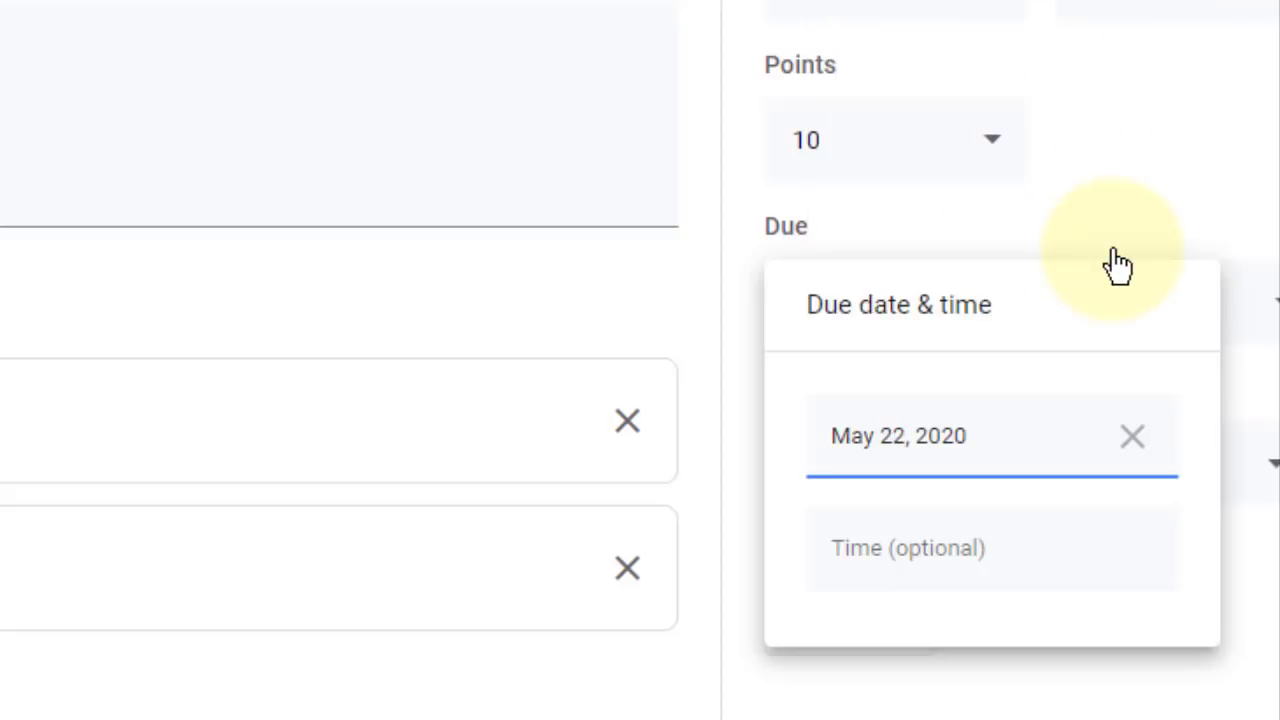
pyautogui.click(1074, 551)
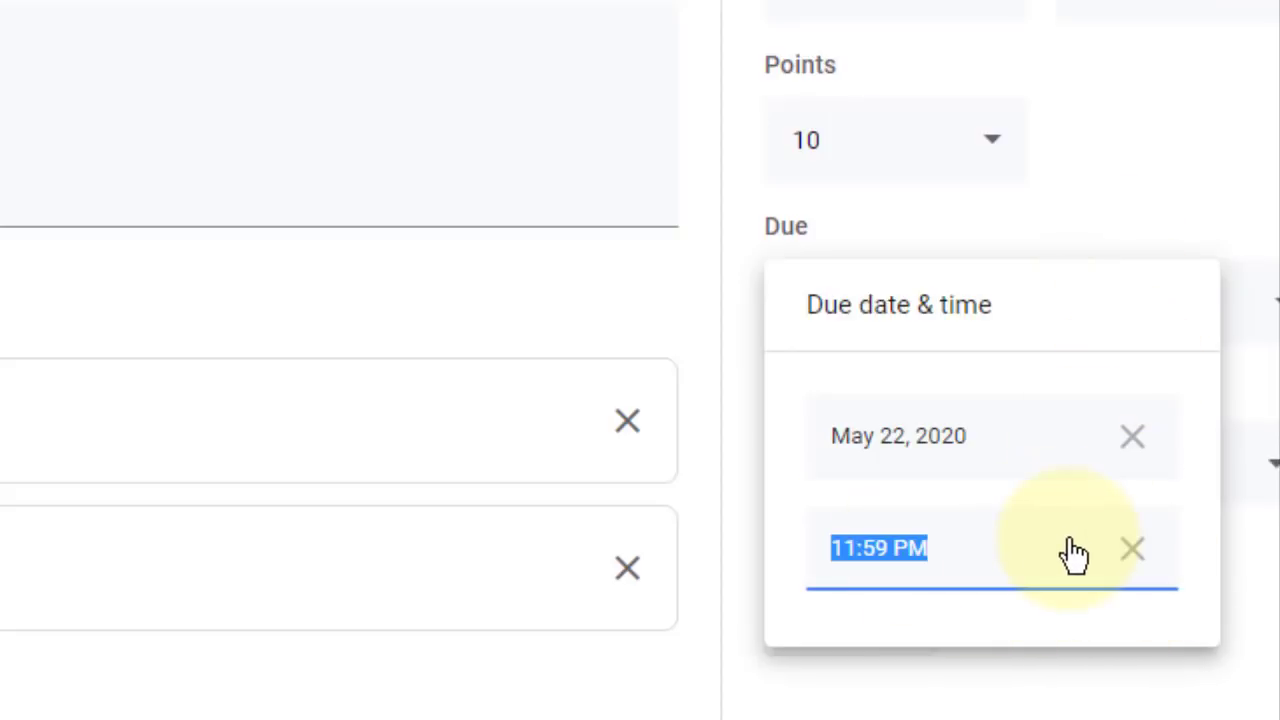
pyautogui.click(1132, 550)
pyautogui.click(1245, 205)
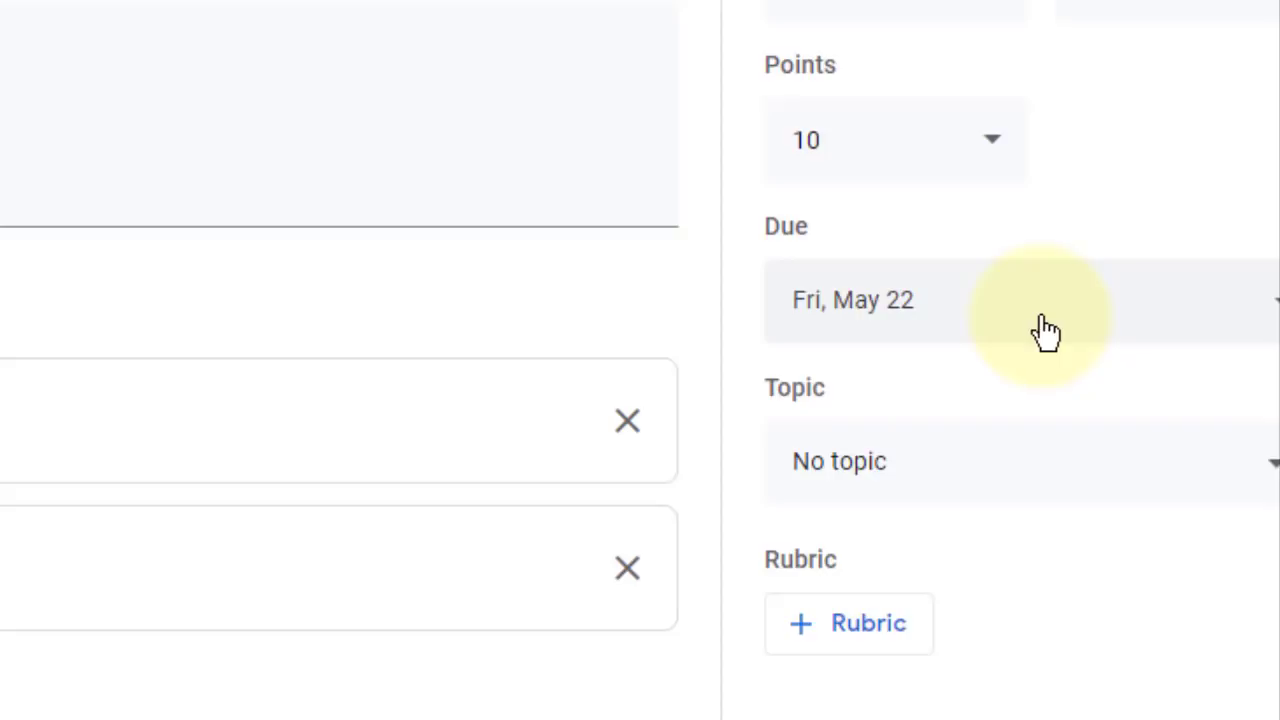
# Create the topic "Introduction to Programming" for the assignment and assign it to the class
pyautogui.click(1086, 443)
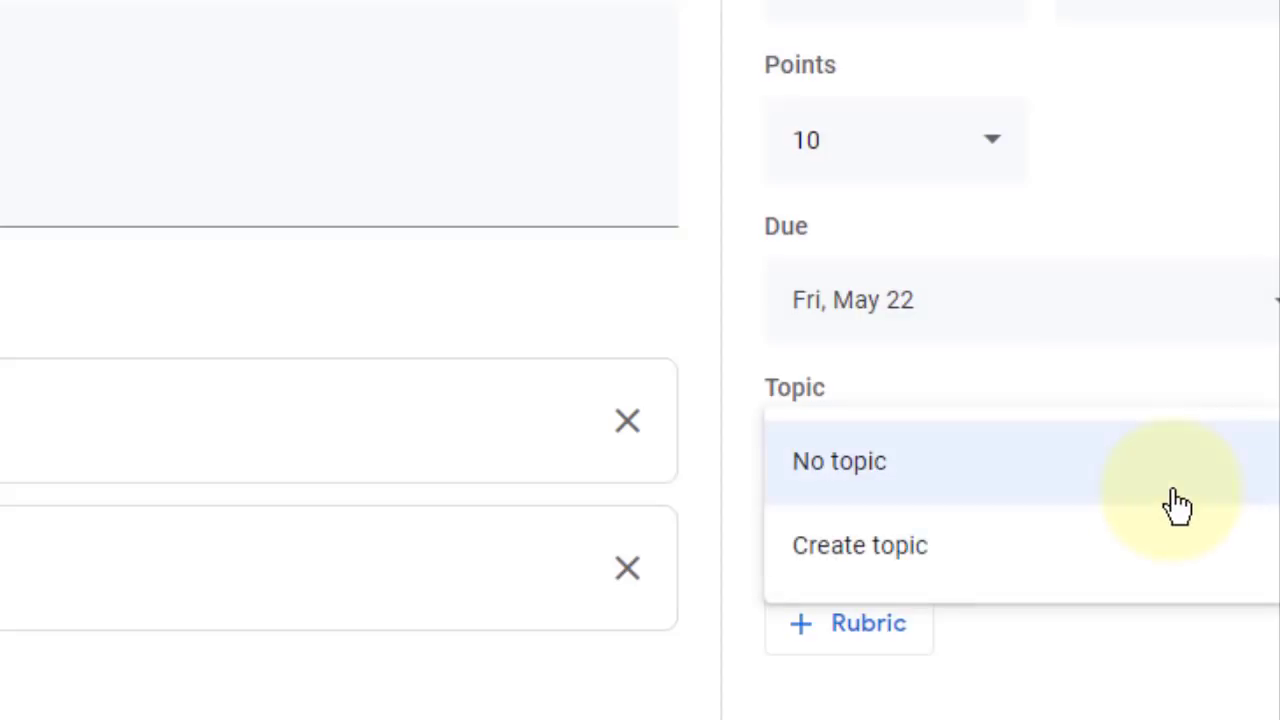
pyautogui.click(970, 566)
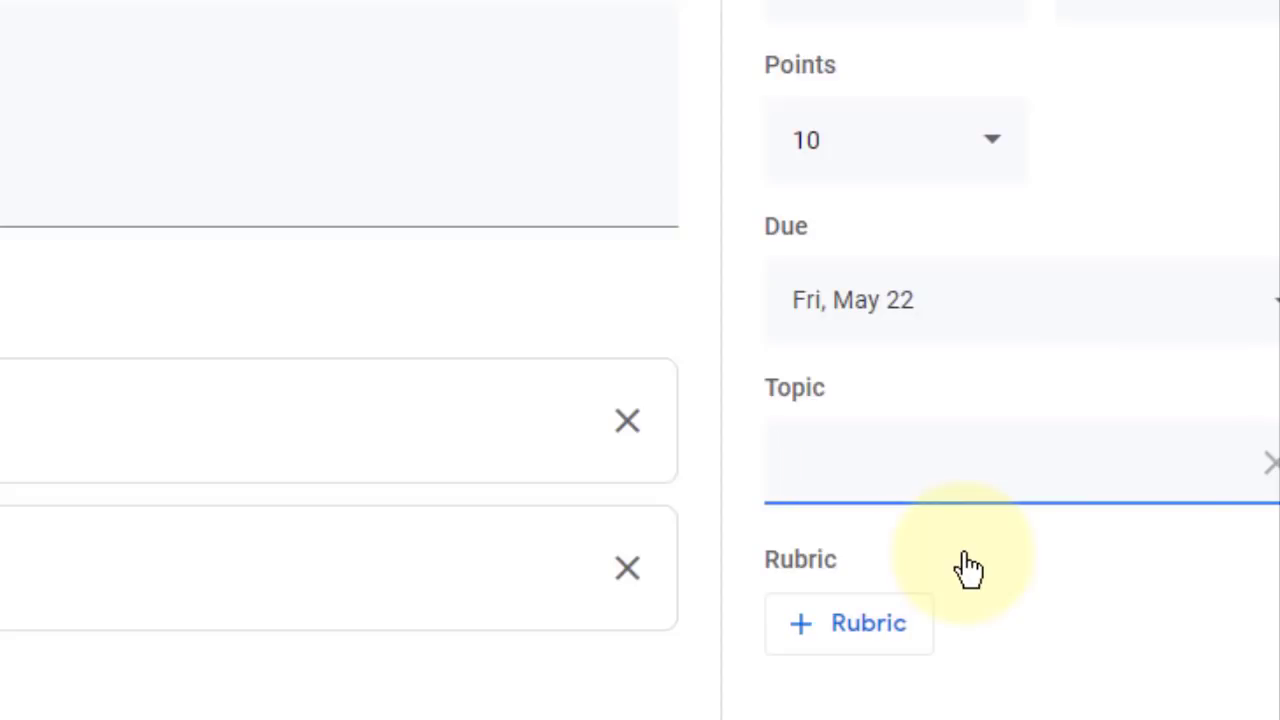
pyautogui.write('Introduction to Pro')
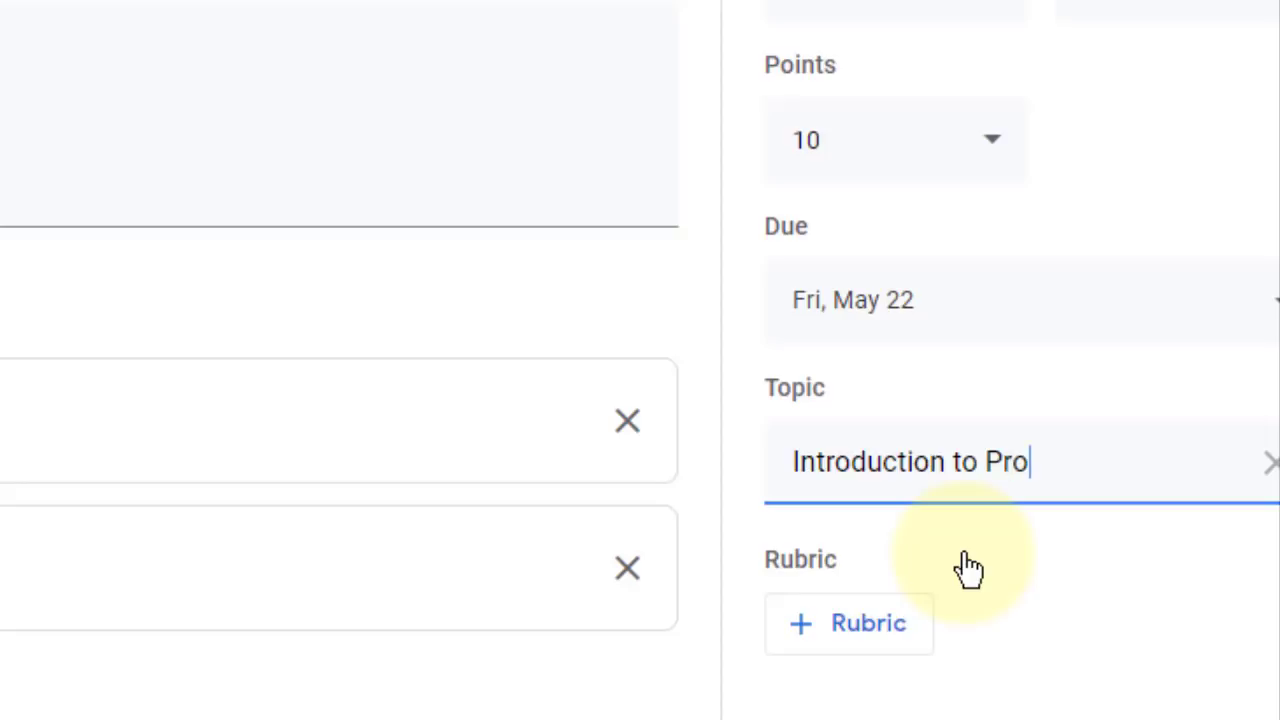
pyautogui.write('gramii')
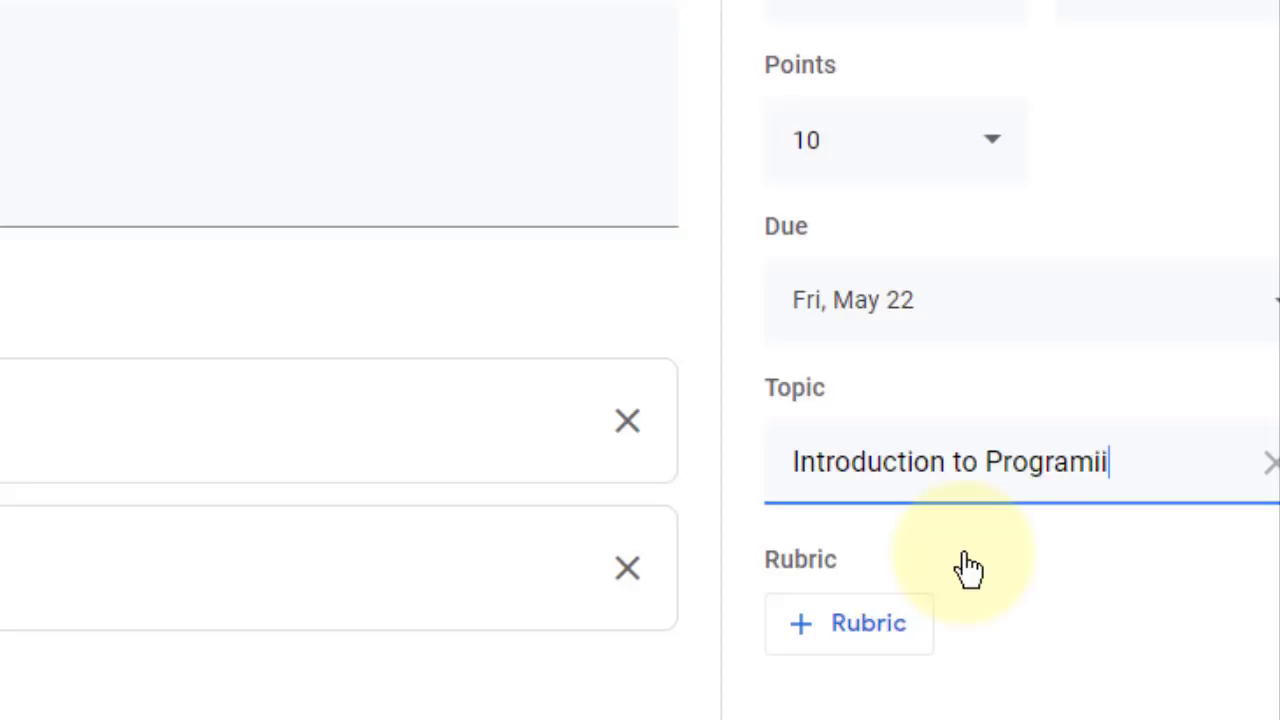
pyautogui.write('ming')
pyautogui.click(1121, 597)
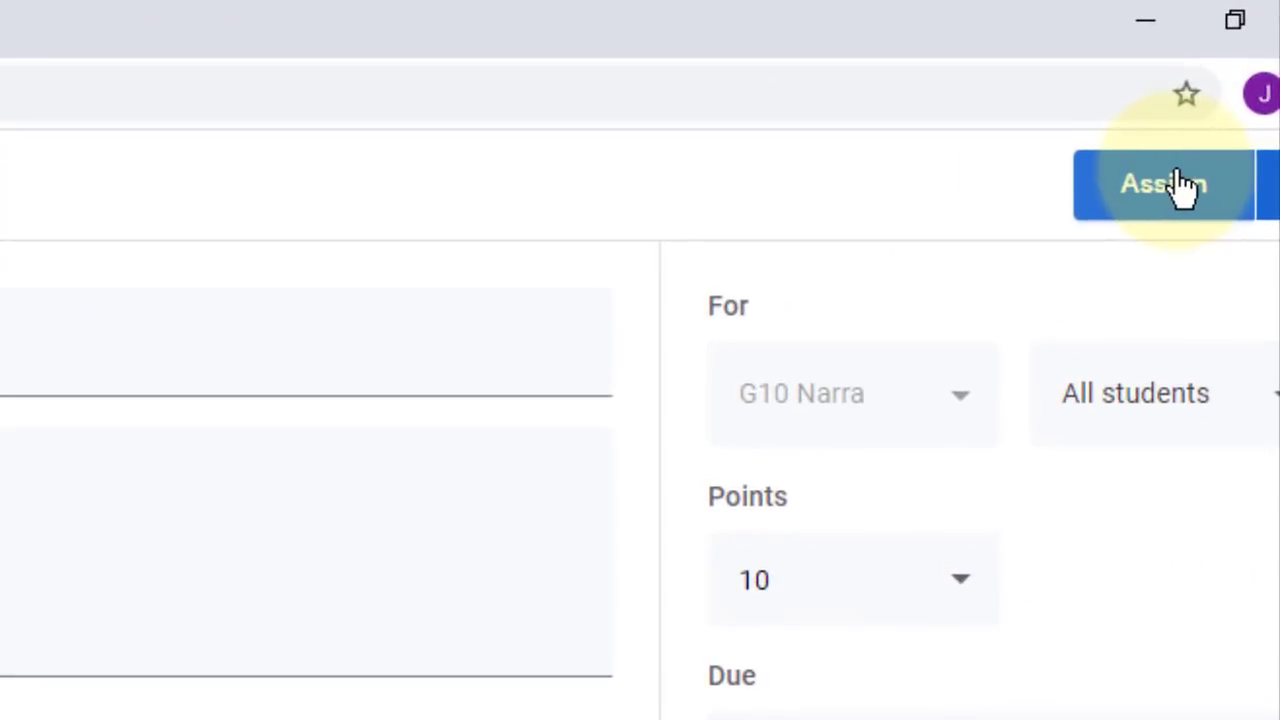
pyautogui.click(1180, 186)
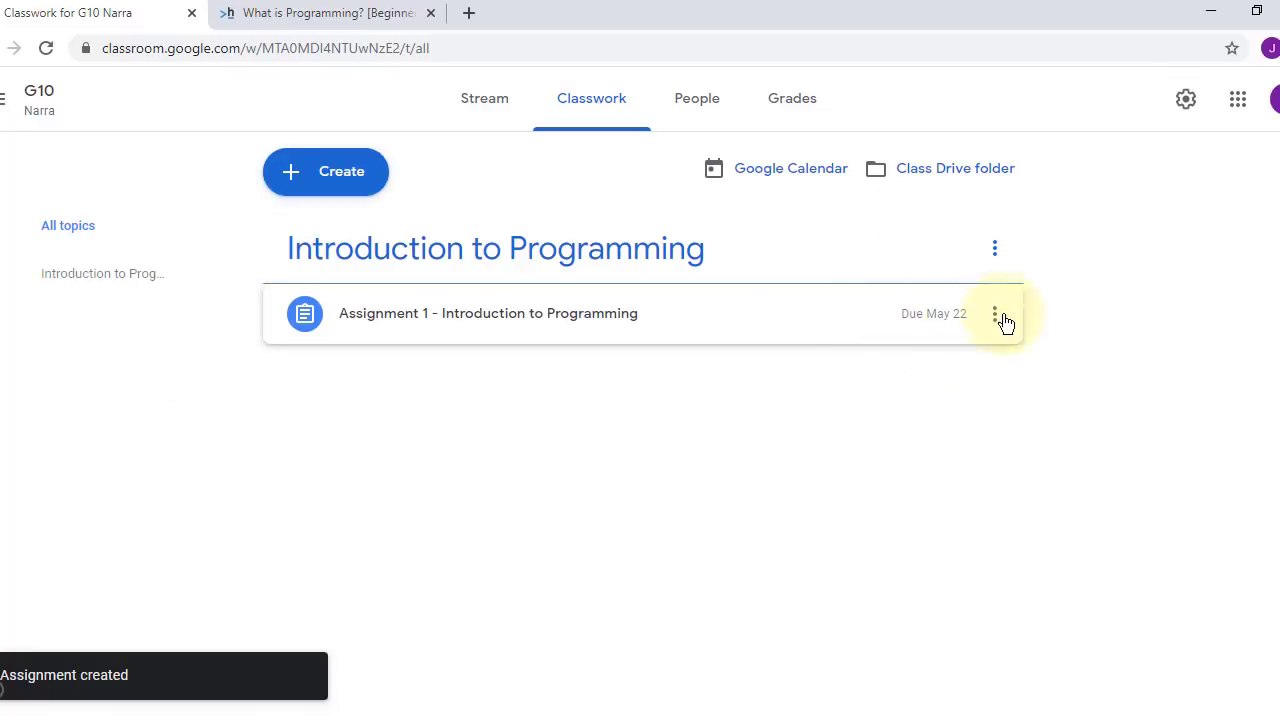
# Switch to the student's incognito browser window, maximized, and reload the G10 Narra class stream
pyautogui.moveTo(709, 712)
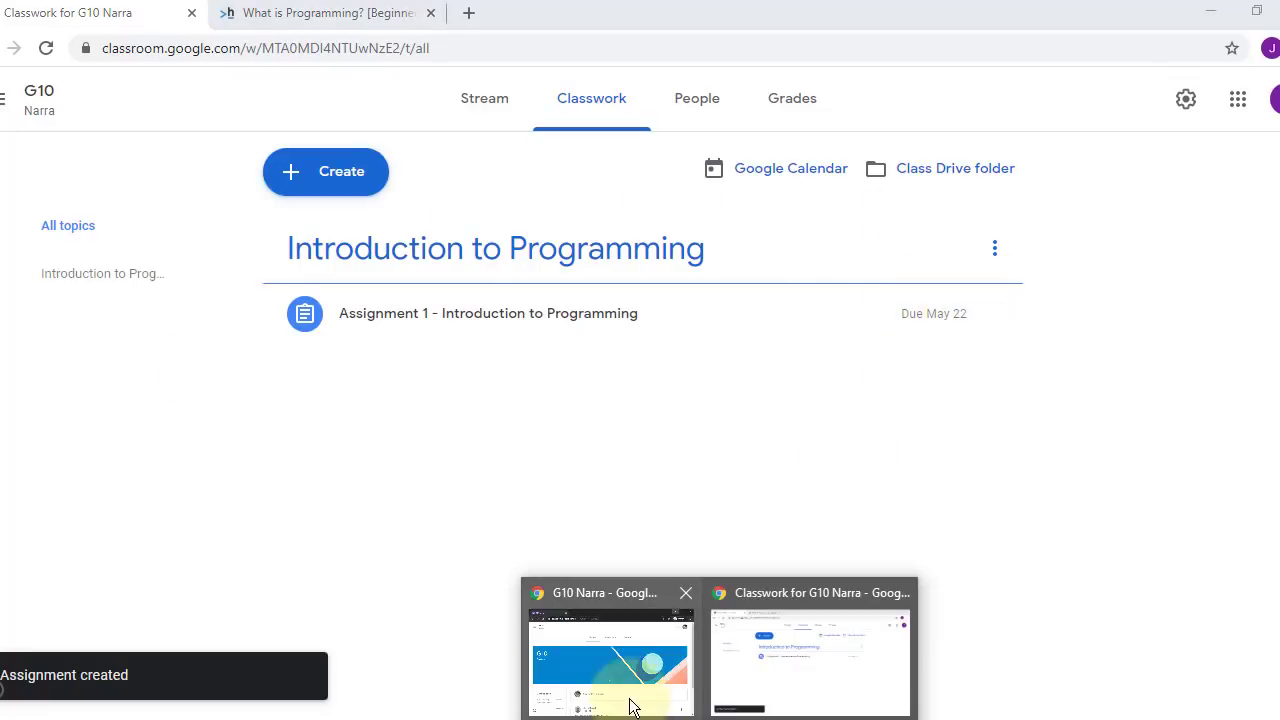
pyautogui.click(634, 676)
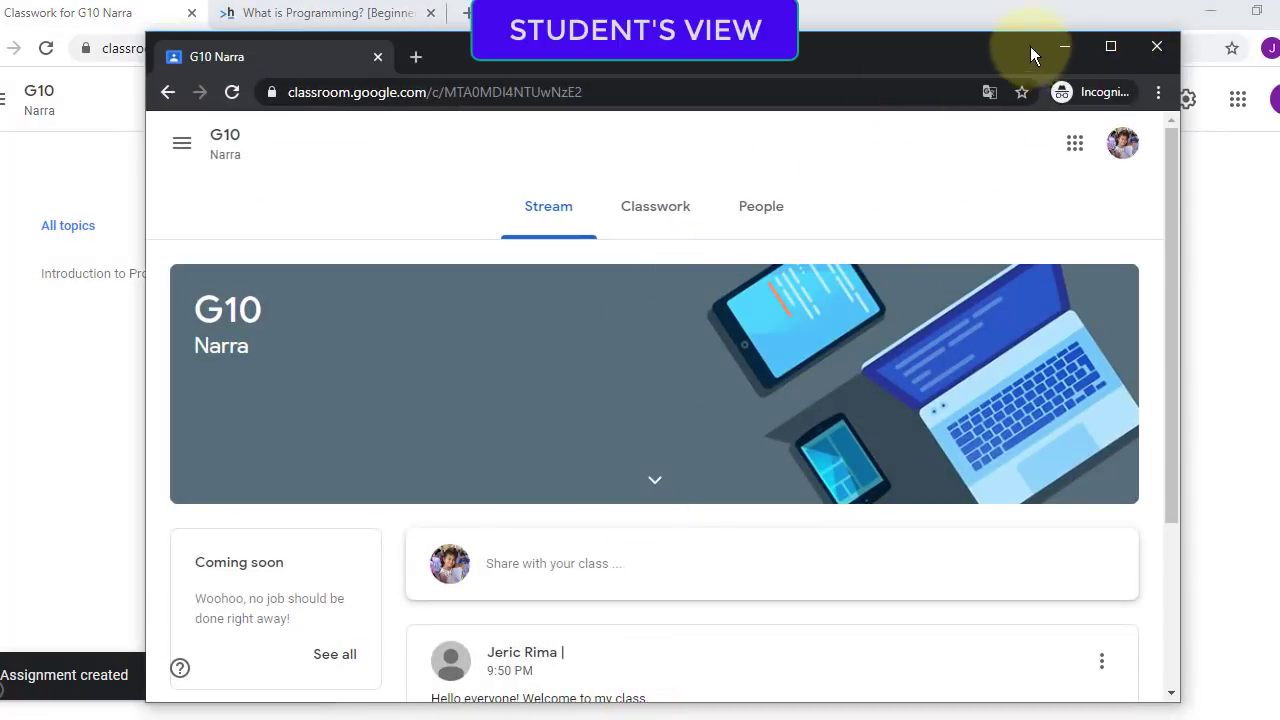
pyautogui.click(1110, 46)
pyautogui.scroll(-1, 800, 383)
pyautogui.scroll(1, 800, 383)
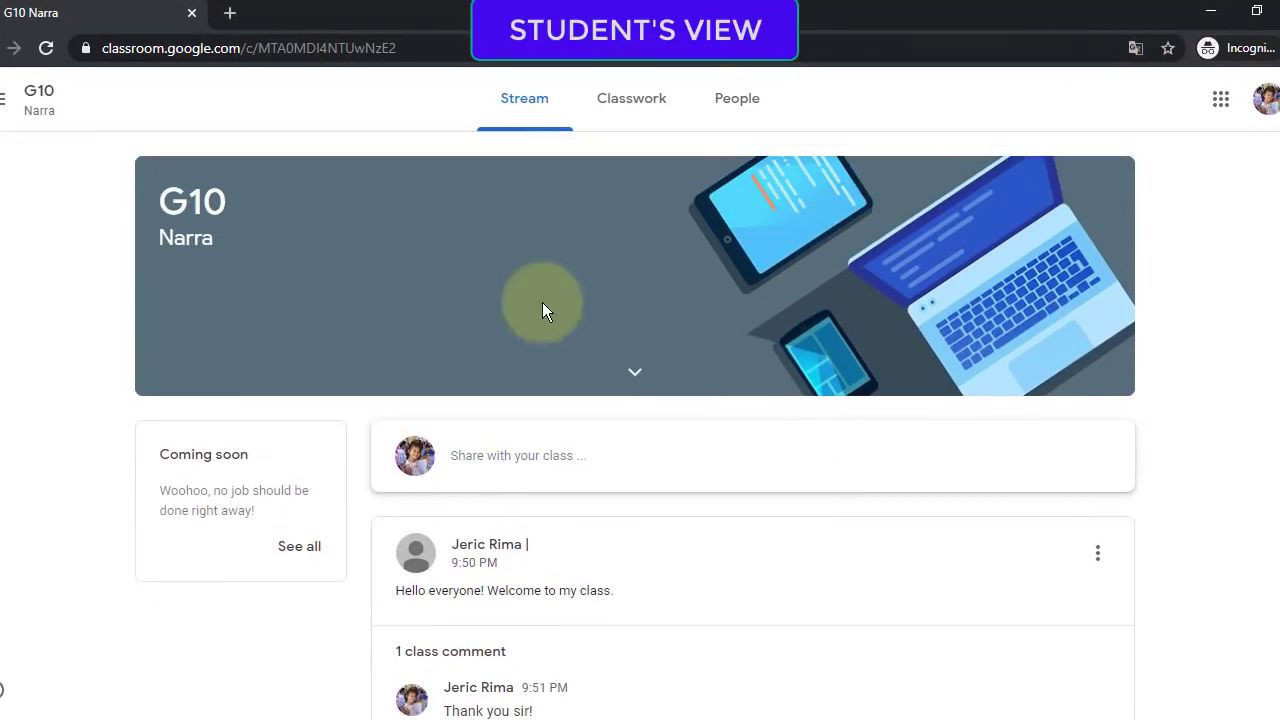
pyautogui.rightClick(38, 270)
pyautogui.click(73, 338)
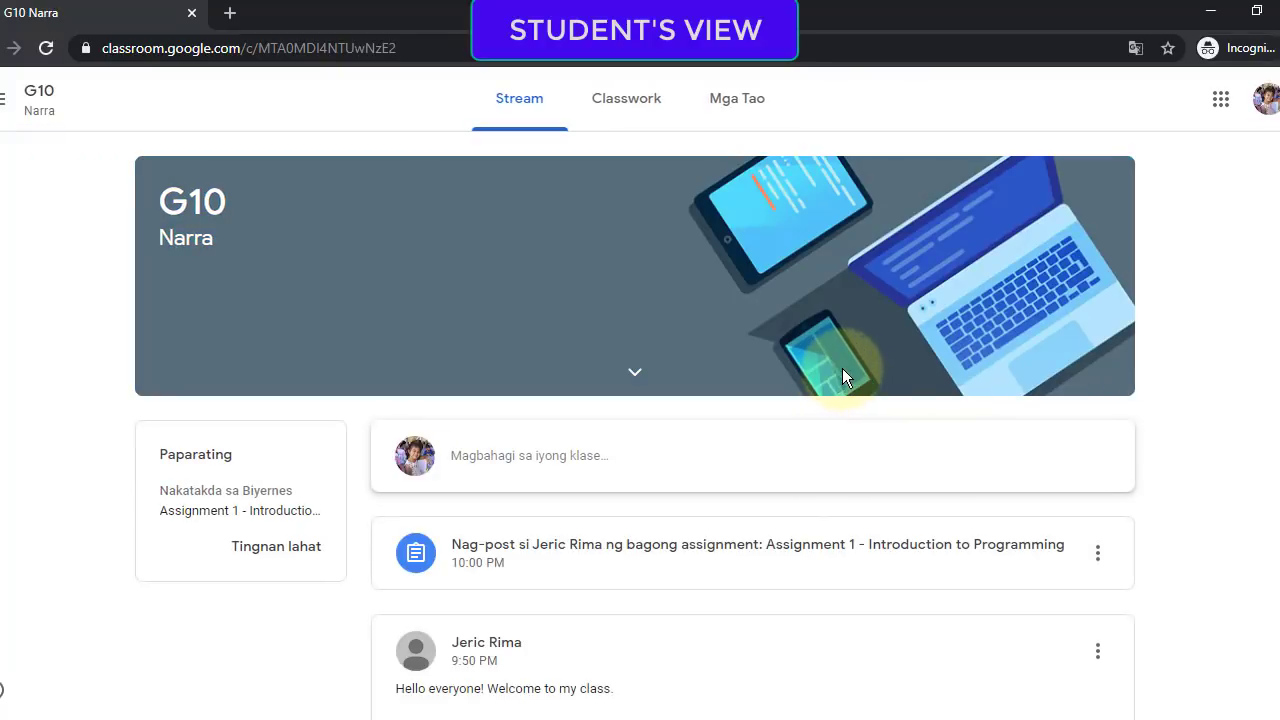
# Translate the student's class stream page to English
pyautogui.scroll(-2, 842, 378)
pyautogui.rightClick(992, 232)
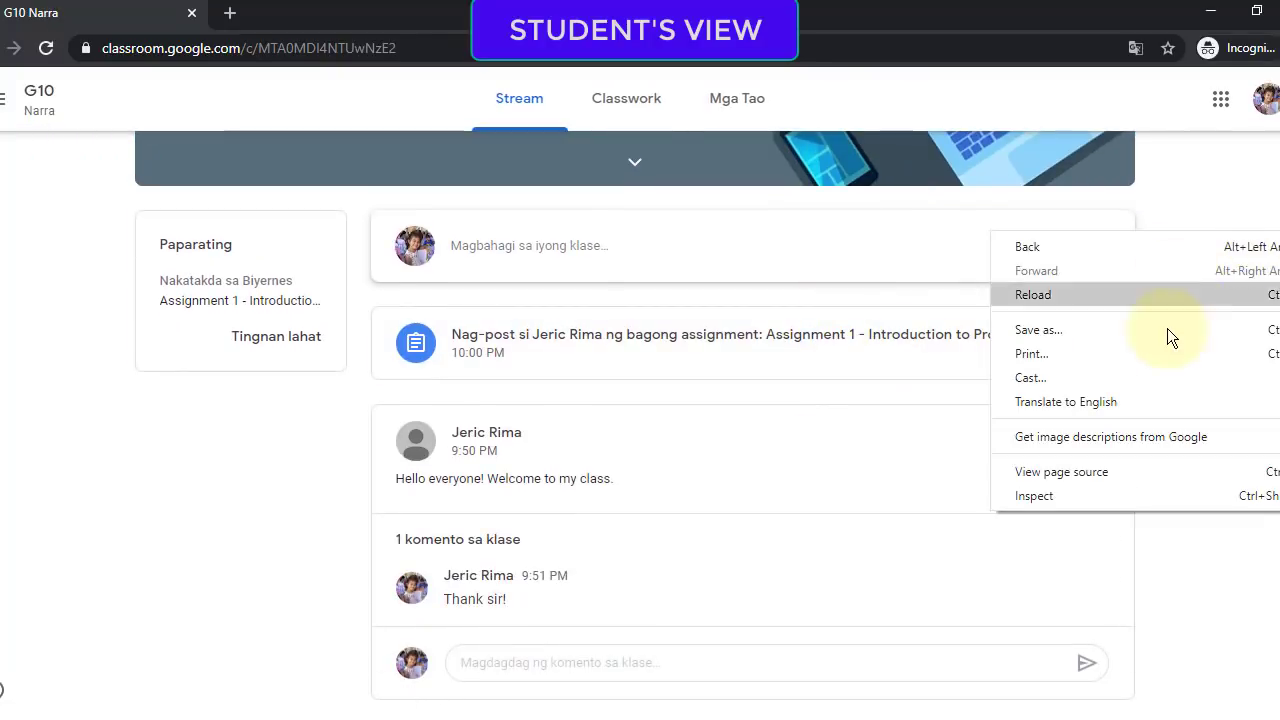
pyautogui.click(1147, 401)
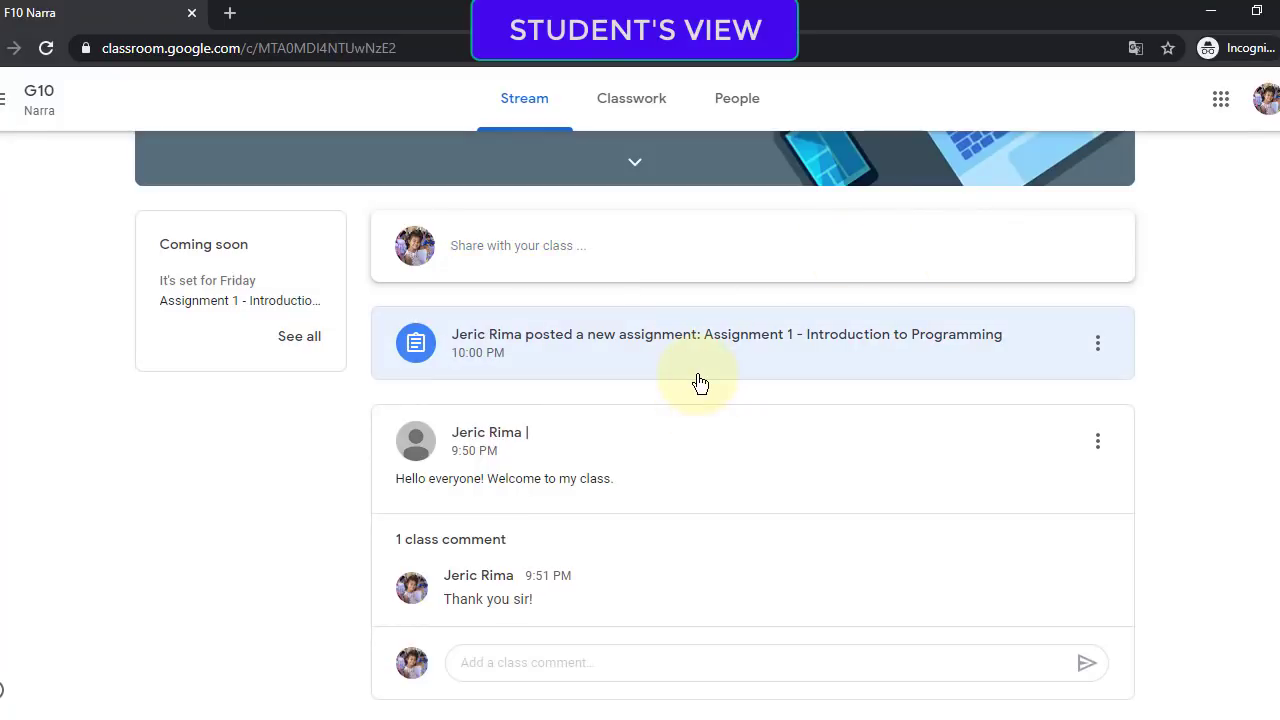
# Open the posted "Assignment 1 - Introduction to Programming" from the student's stream and dismiss the tip about adding or creating files
pyautogui.scroll(1, 826, 337)
pyautogui.scroll(-1, 794, 417)
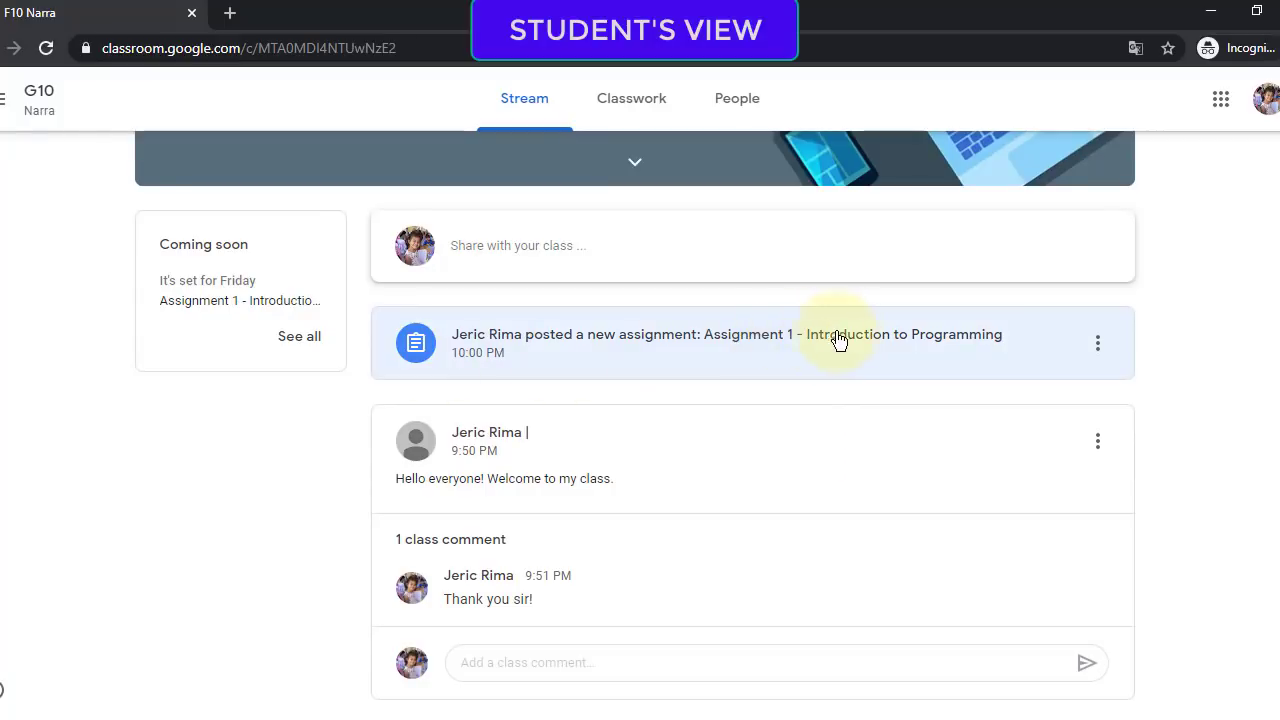
pyautogui.click(750, 364)
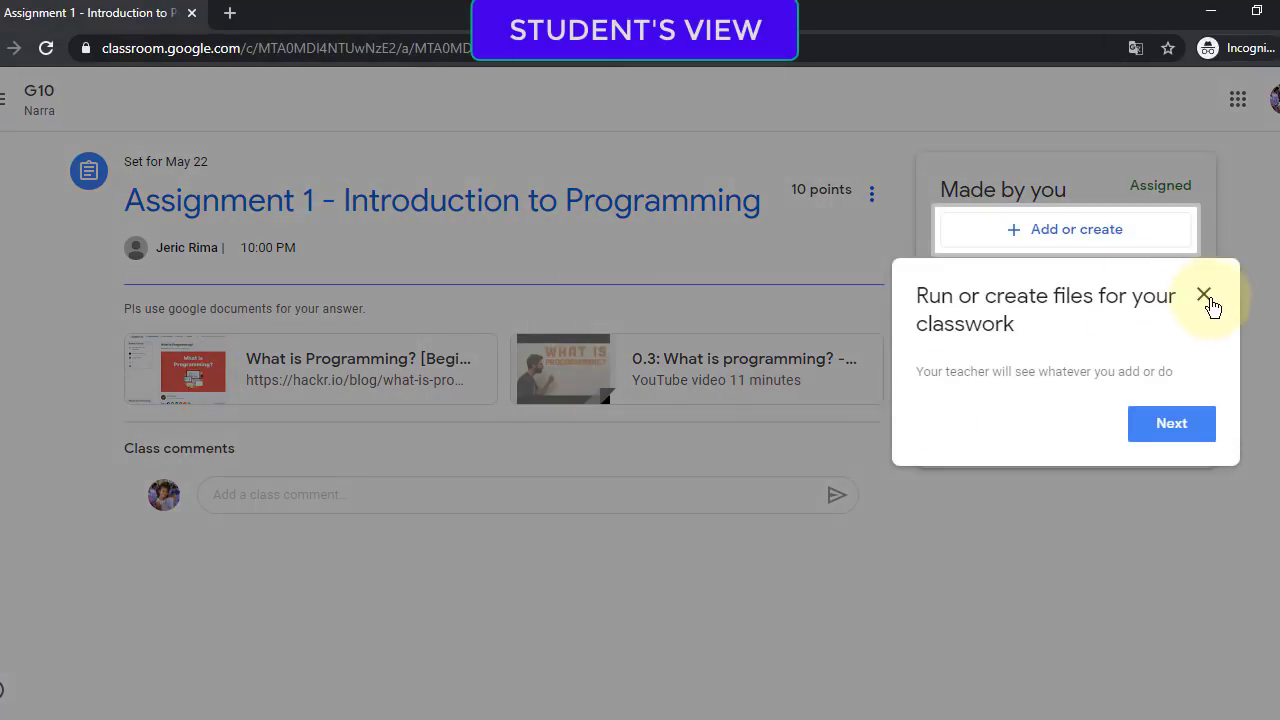
pyautogui.click(1204, 296)
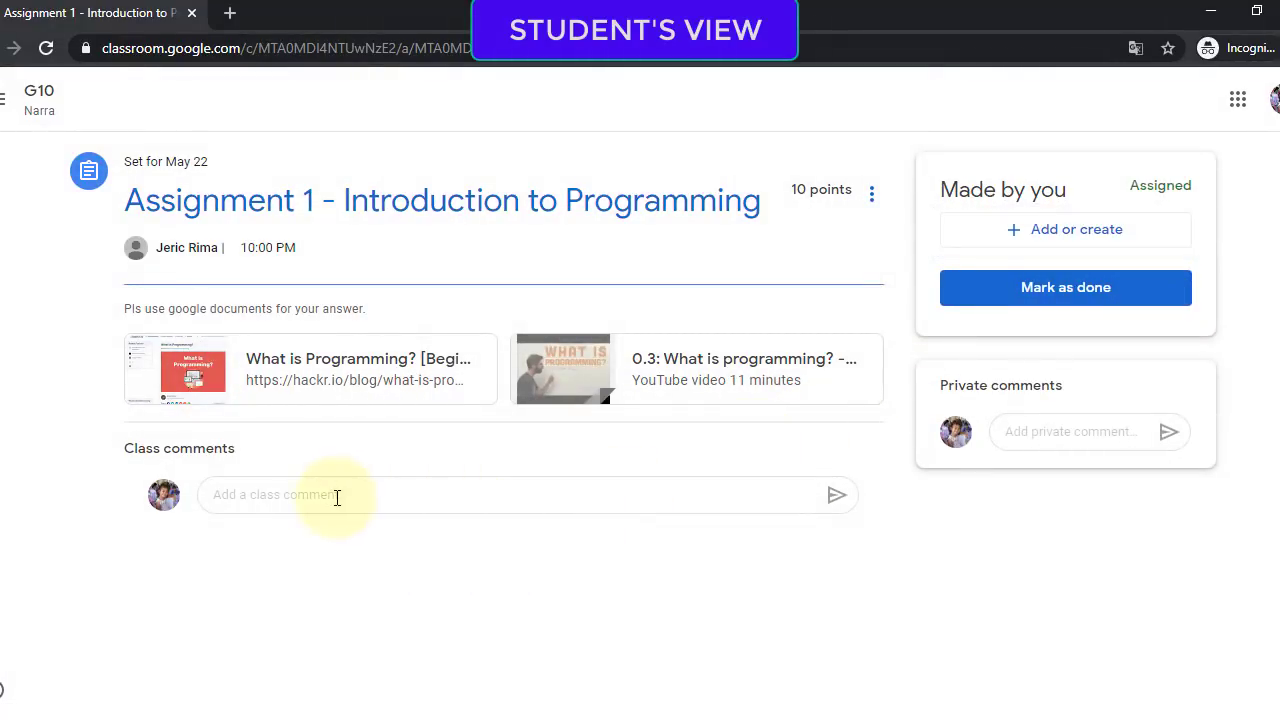
pyautogui.click(300, 503)
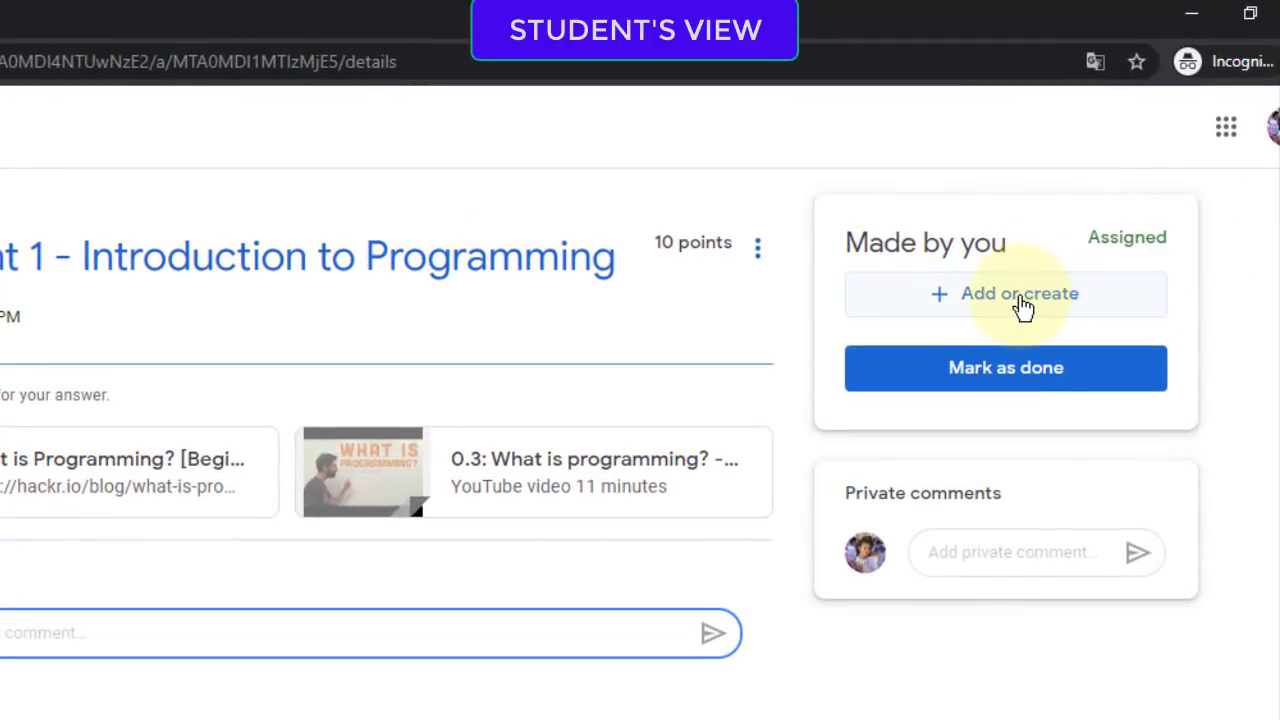
# Attach a new Google Docs file to the student's assignment and enter the line "What is programming" in it
pyautogui.click(1015, 308)
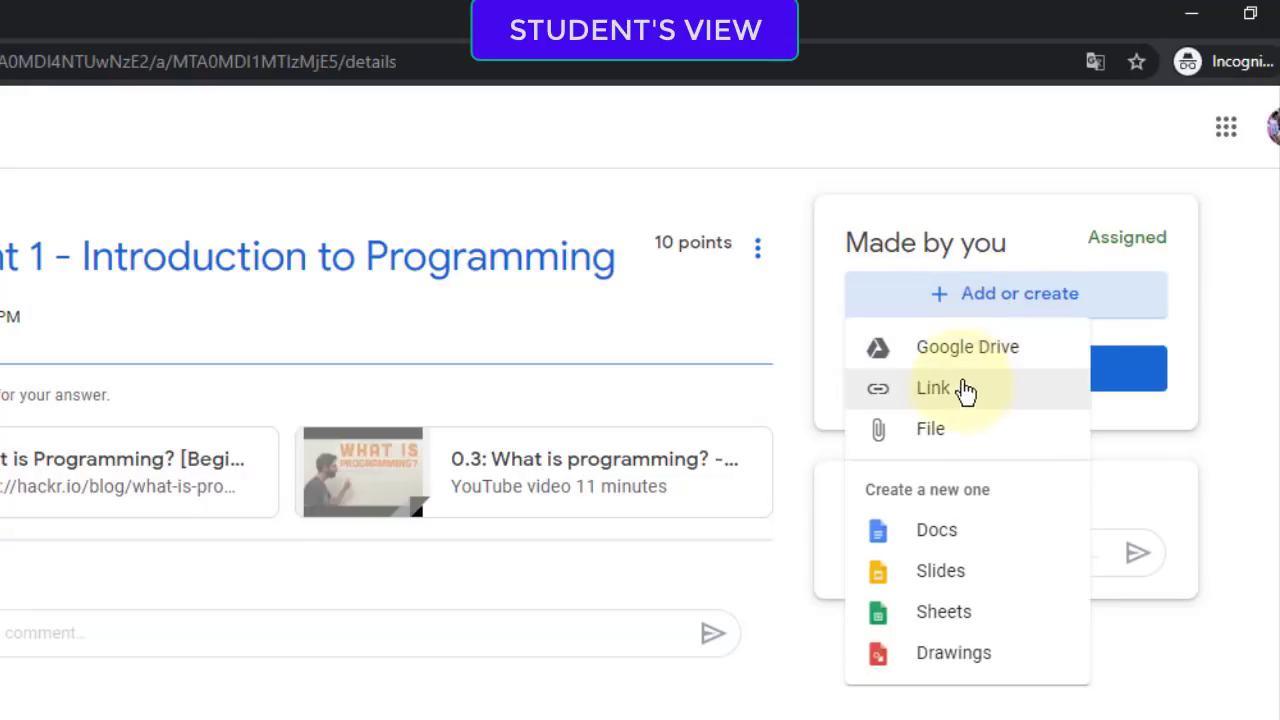
pyautogui.click(950, 535)
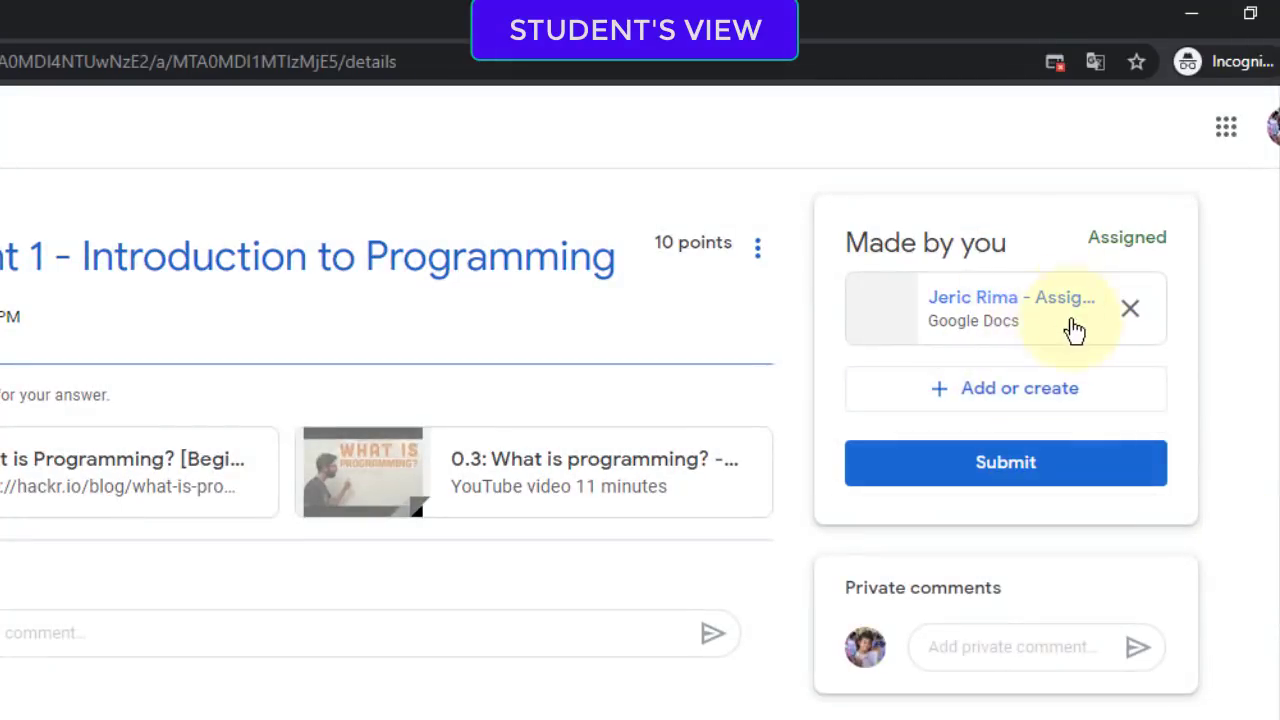
pyautogui.click(1074, 331)
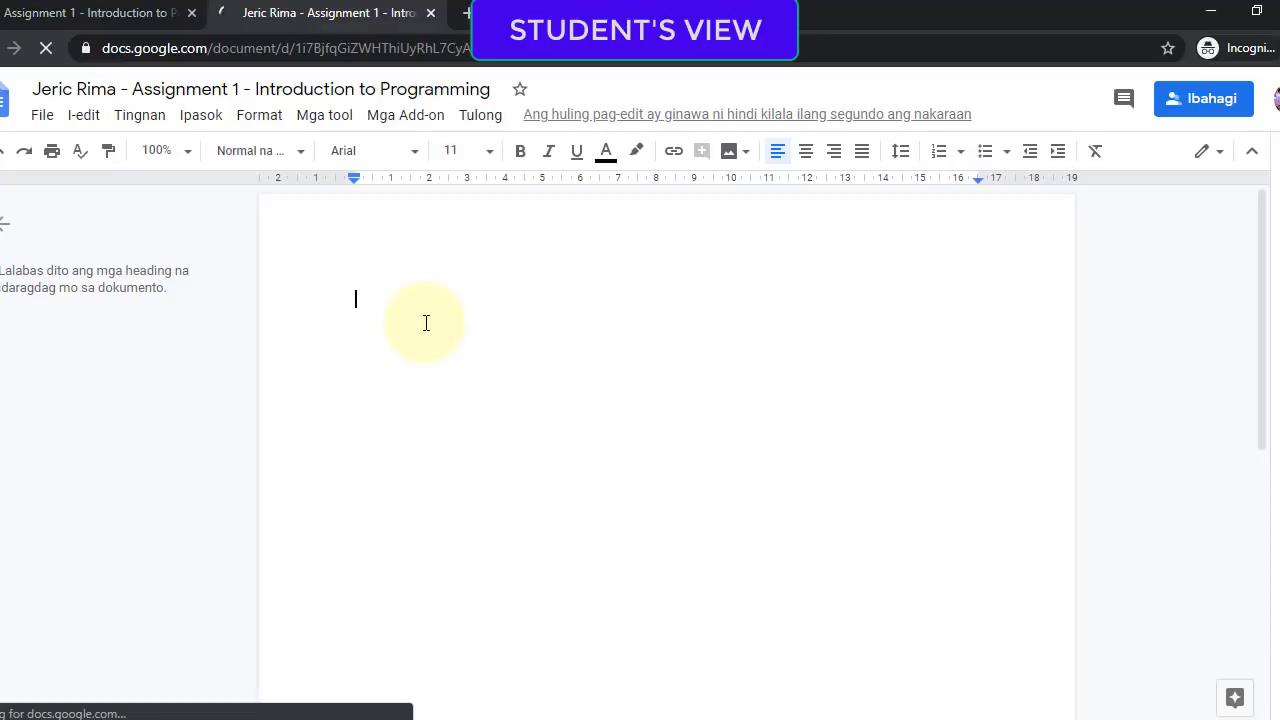
pyautogui.write('What is programming')
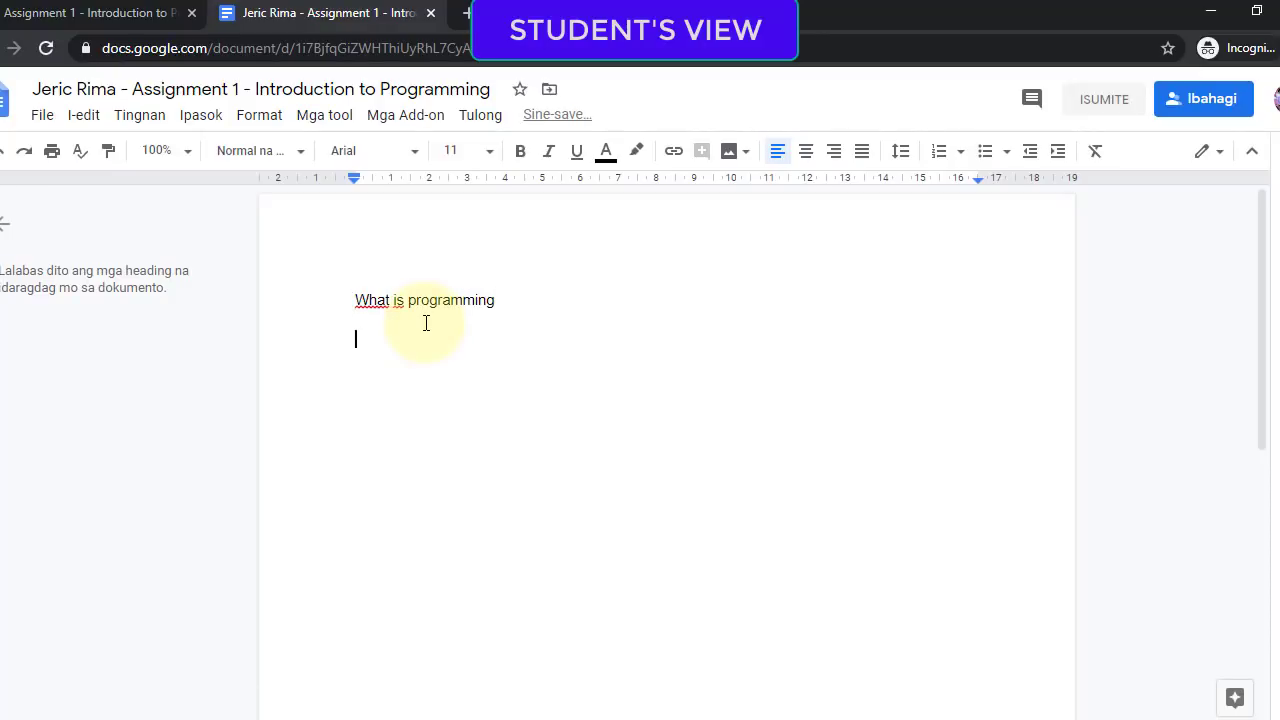
pyautogui.write('jshdkf')
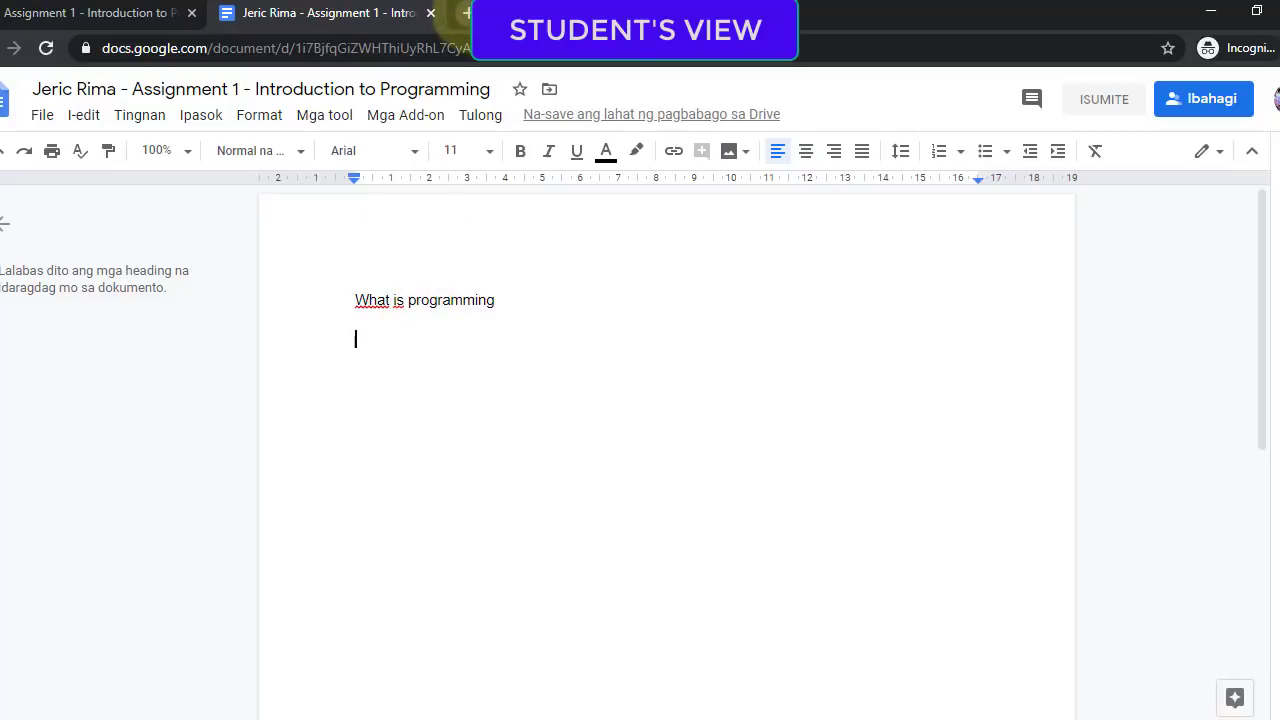
pyautogui.click(466, 13)
pyautogui.write('what is')
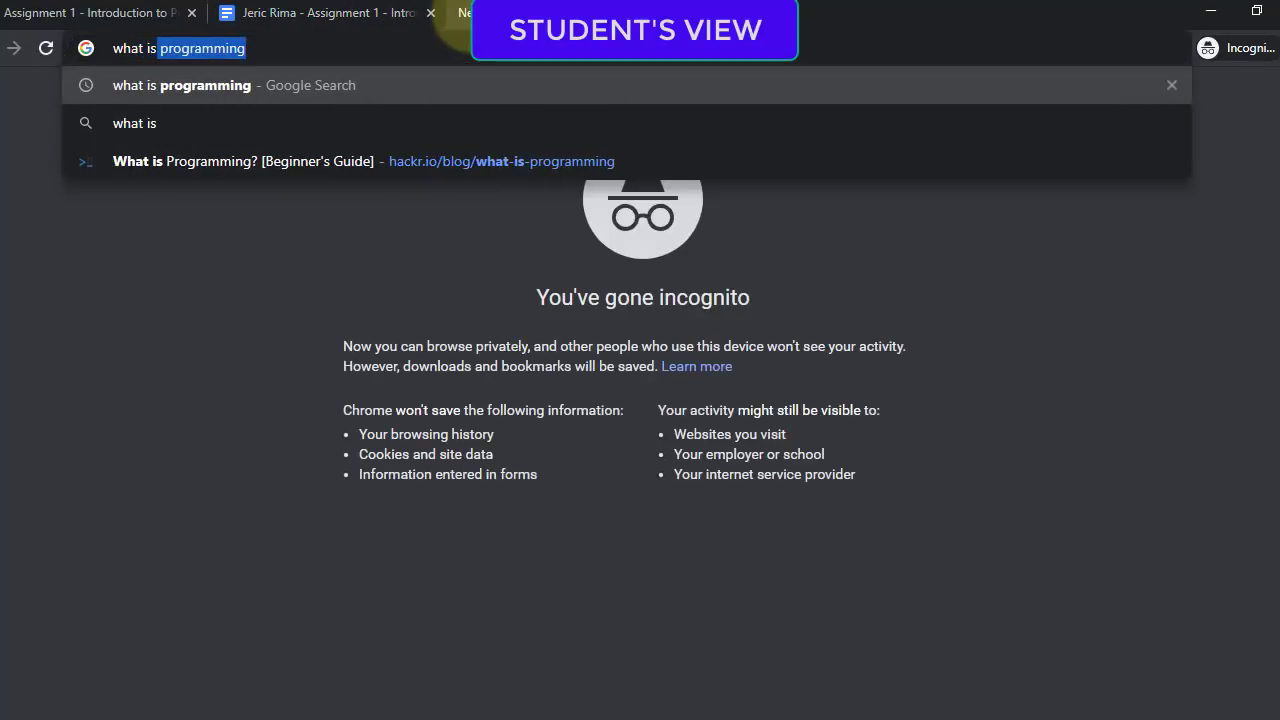
pyautogui.hotkey('ctrl', 'w')
# Open the assignment's attached hackr.io article and copy its introductory paragraph starting with "We all have heard about Computer Programming"
pyautogui.click(90, 13)
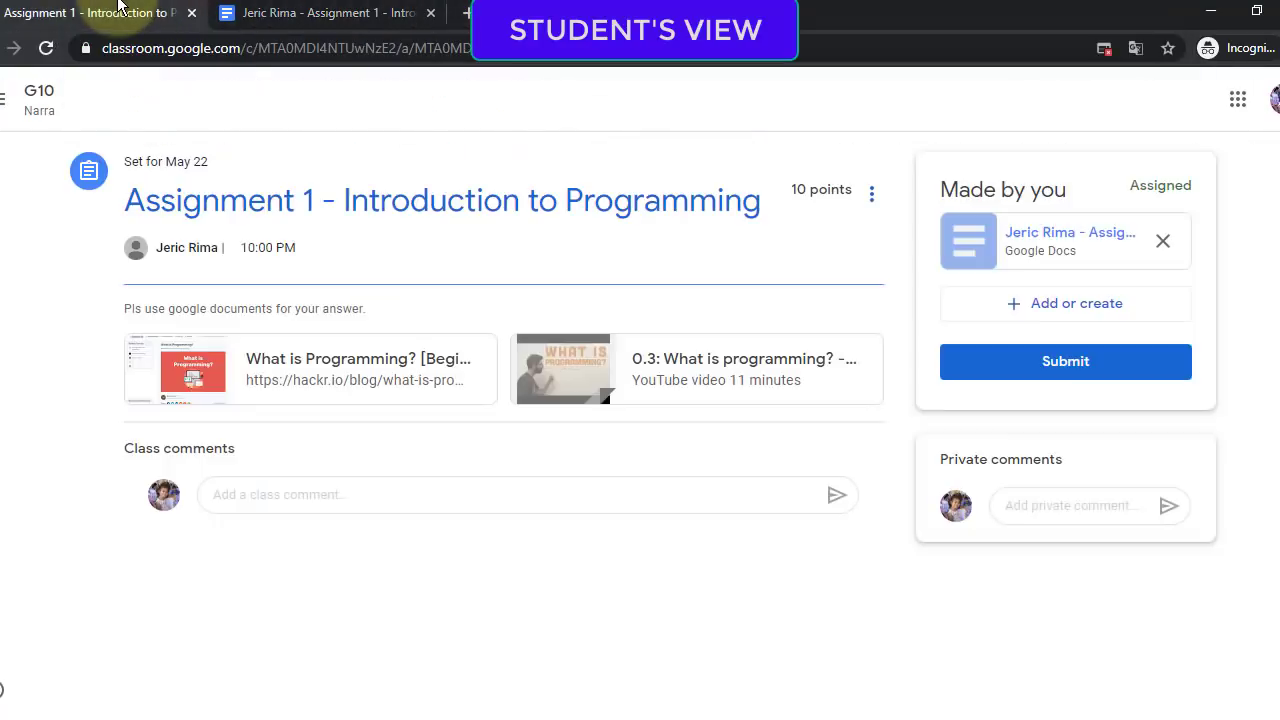
pyautogui.click(369, 381)
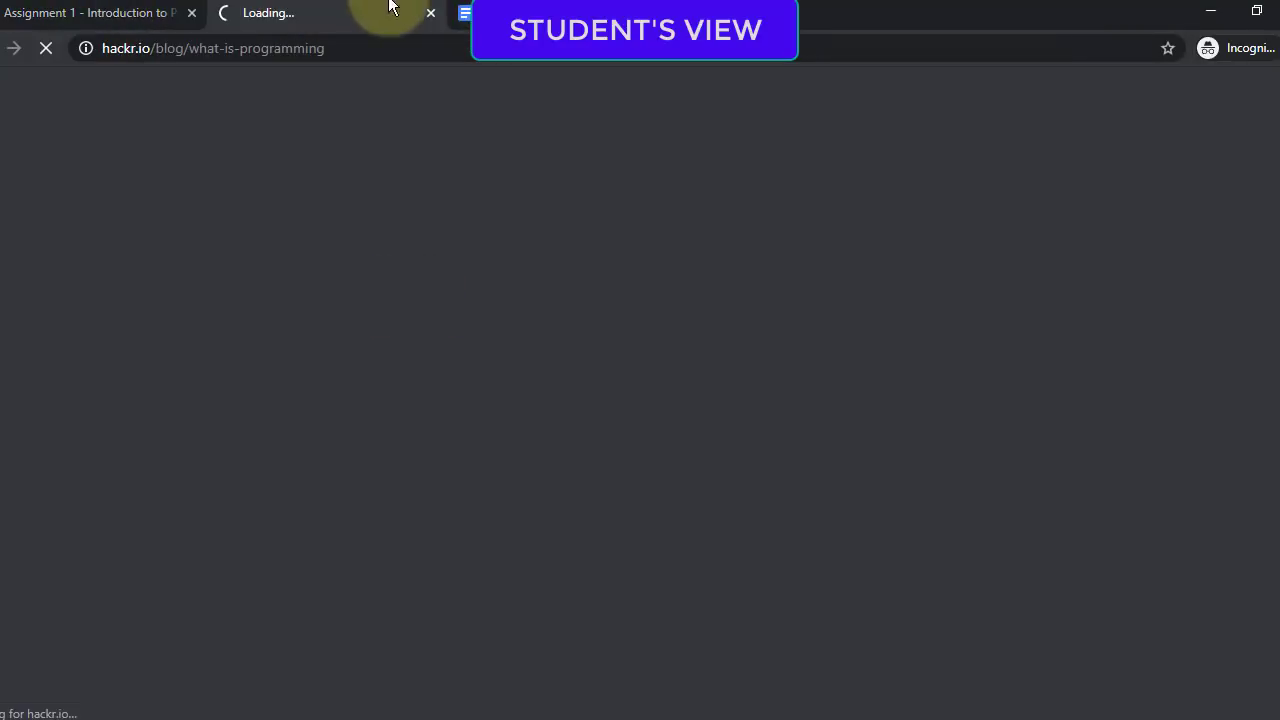
pyautogui.scroll(-8, 594, 346)
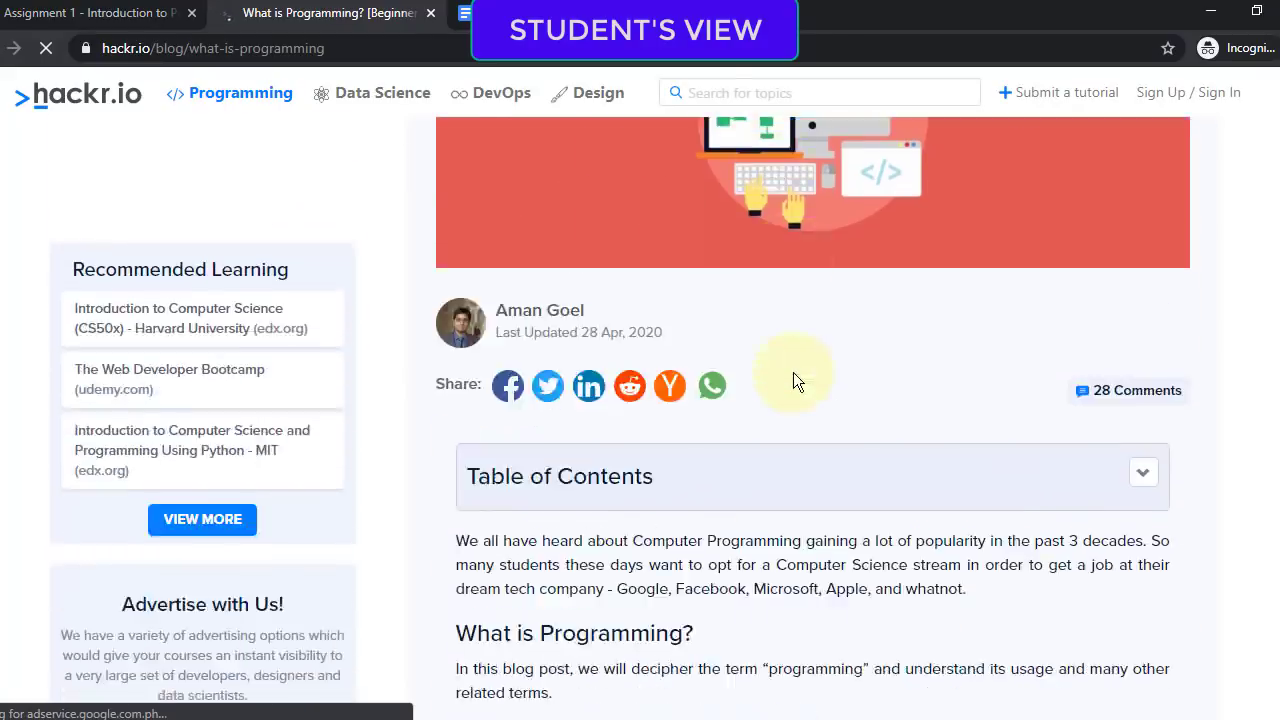
pyautogui.moveTo(455, 297); pyautogui.dragTo(929, 331)
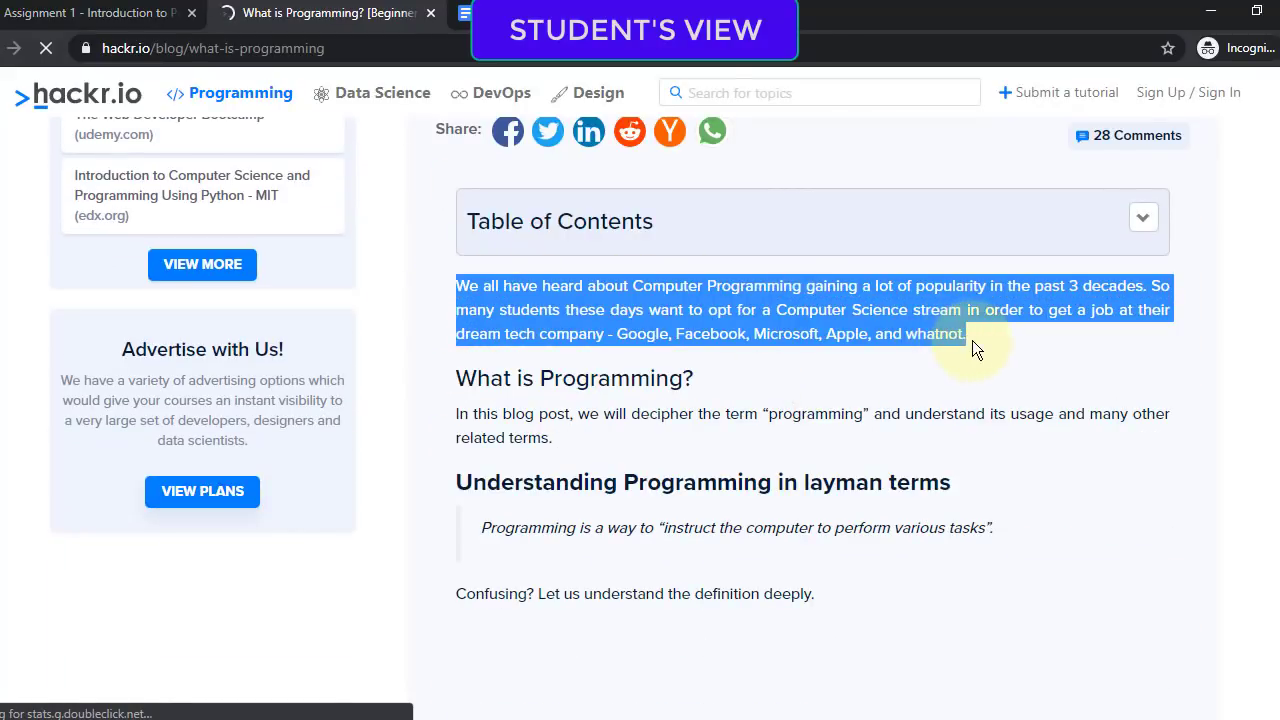
pyautogui.rightClick(822, 327)
pyautogui.click(903, 329)
# Paste the copied article paragraph below the "What is programming" line in the student's Google Docs file
pyautogui.click(465, 13)
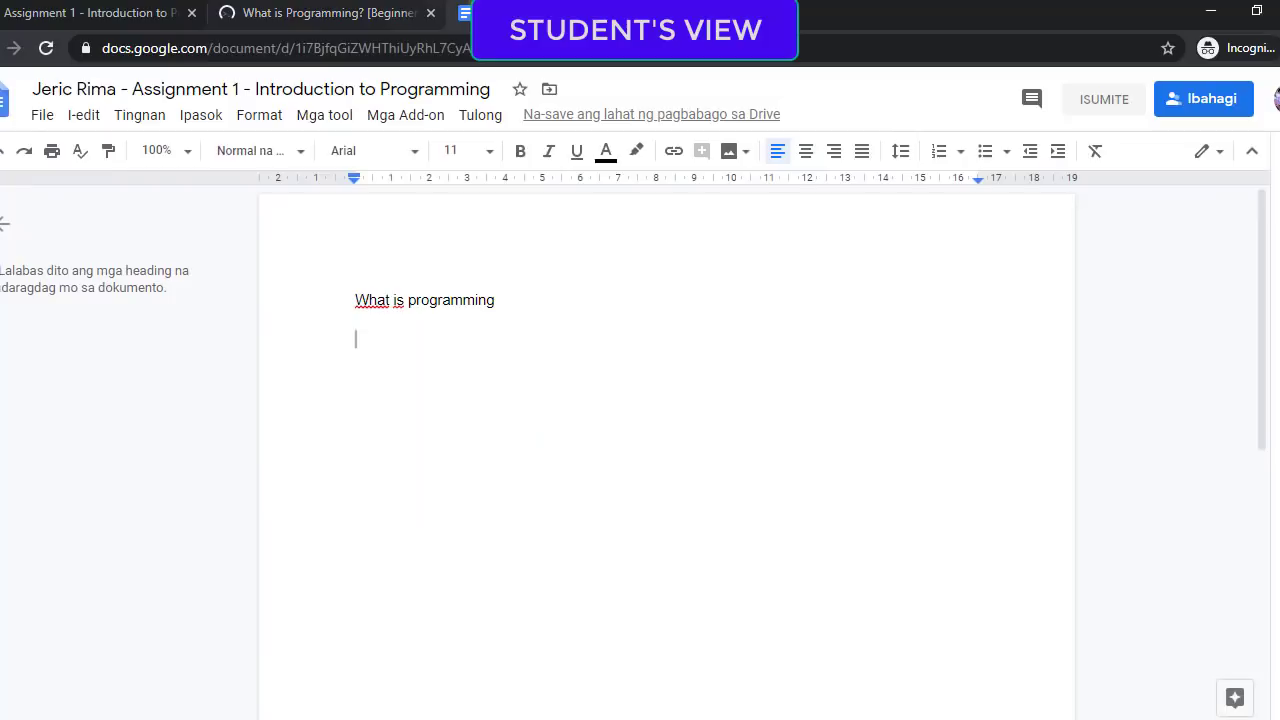
pyautogui.rightClick(490, 368)
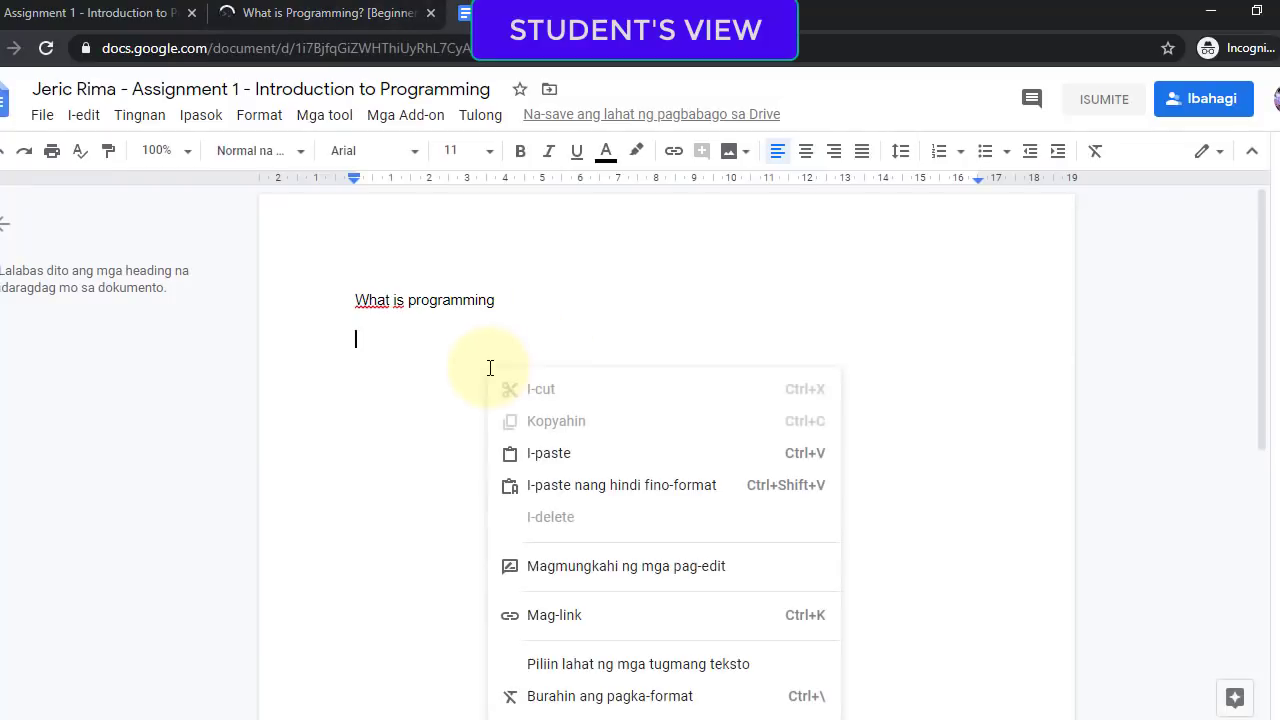
pyautogui.click(572, 458)
pyautogui.click(870, 525)
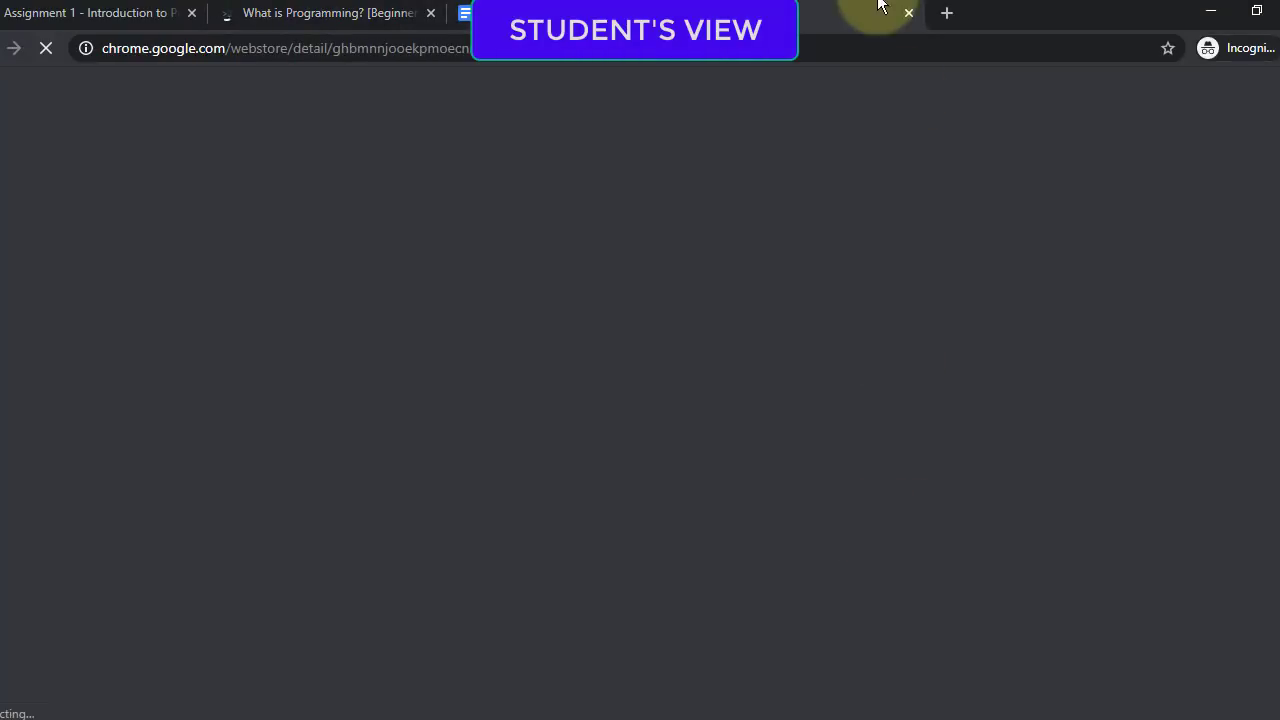
pyautogui.click(908, 18)
pyautogui.hotkey('ctrl', 'v')
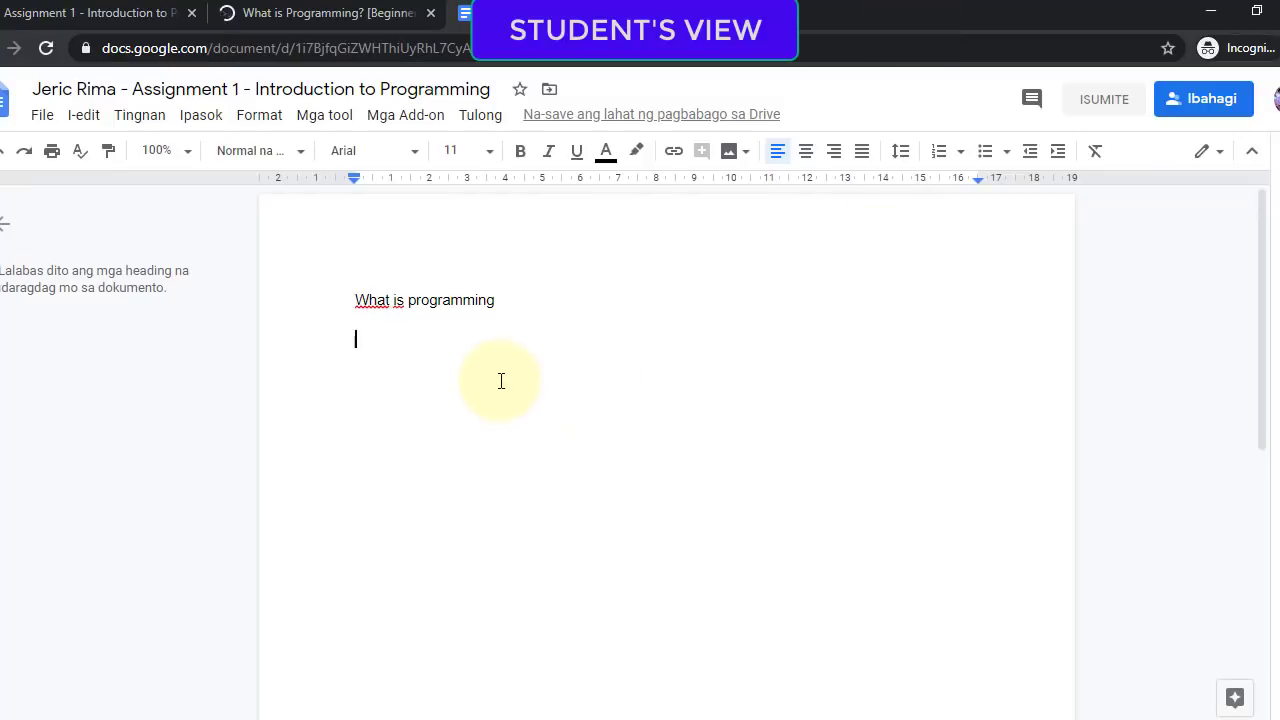
pyautogui.hotkey('ctrl', 'v')
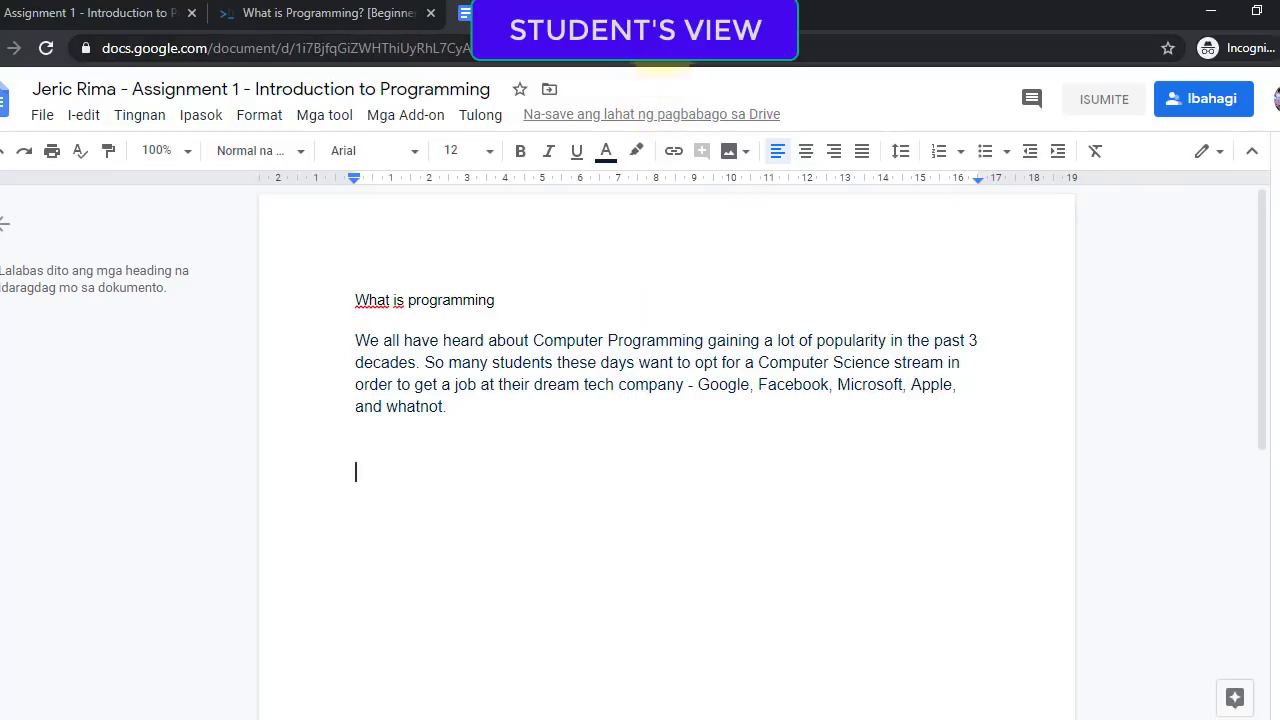
# Close the hackr.io article and submit the student's Google Docs file for Assignment 1
pyautogui.click(412, 14)
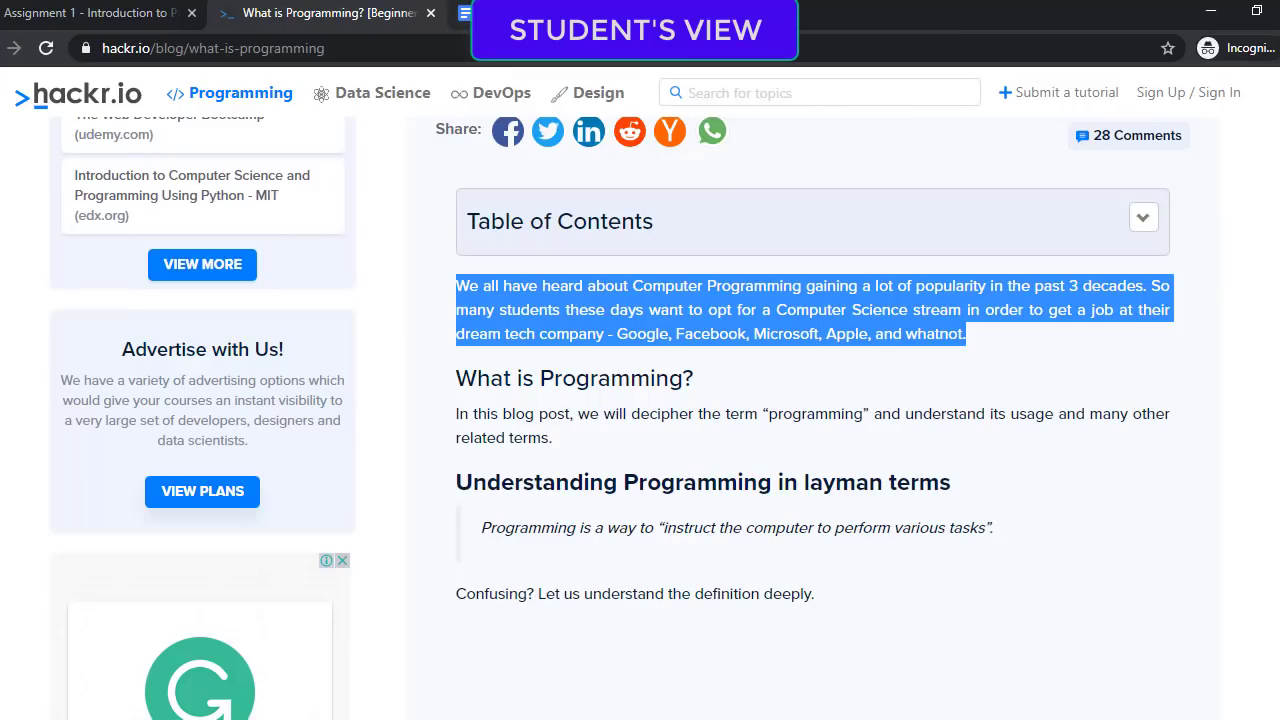
pyautogui.click(428, 14)
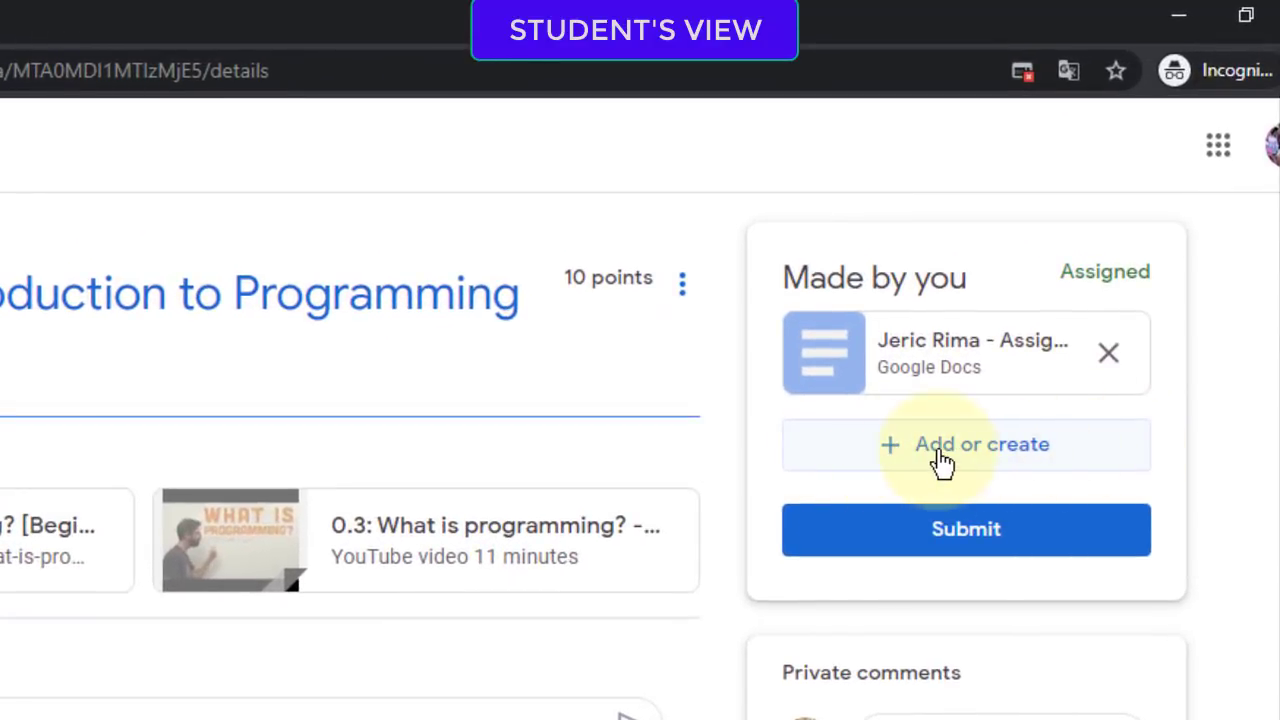
pyautogui.click(1003, 542)
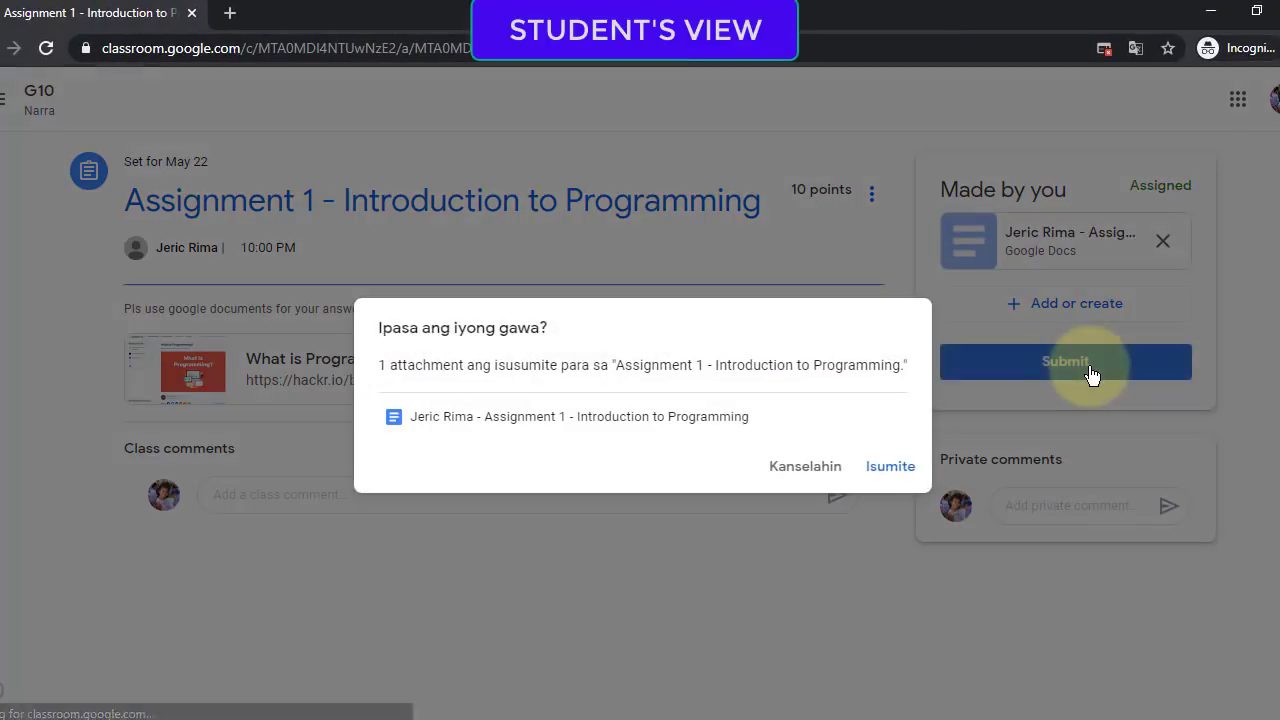
pyautogui.click(887, 467)
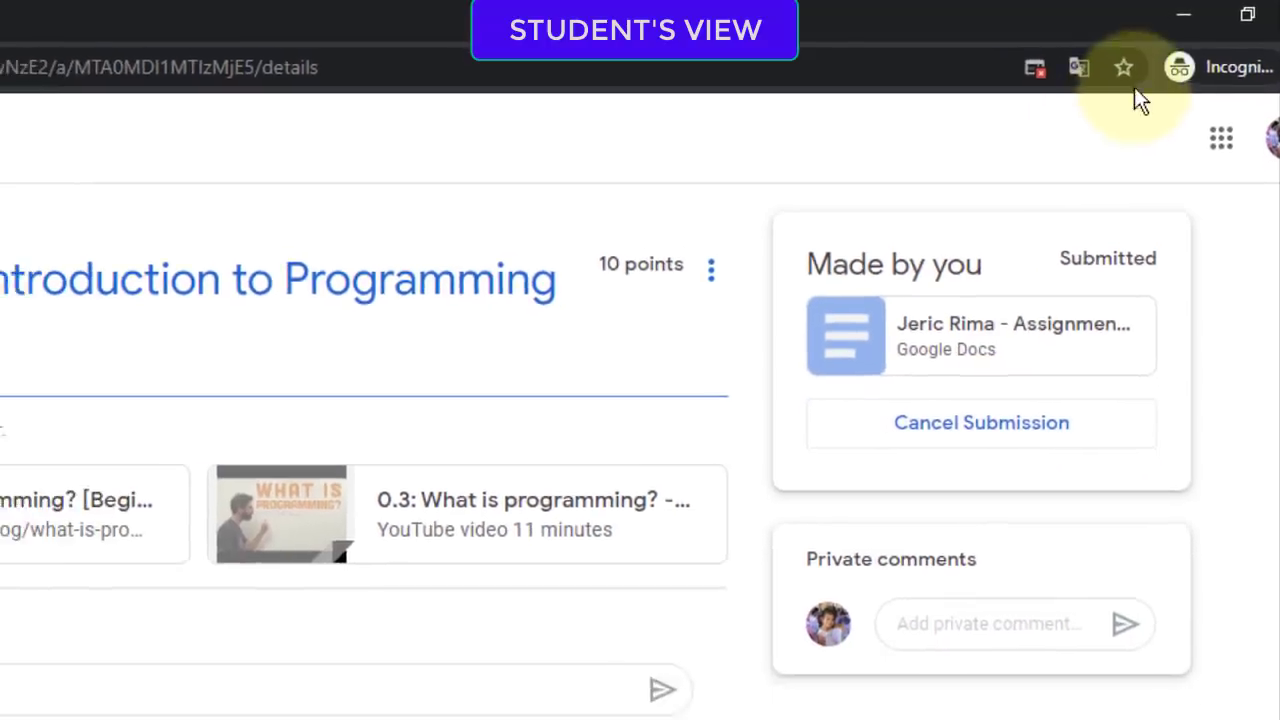
# Return to the teacher's browser window and reload the G10 Narra classwork page
pyautogui.click(1171, 17)
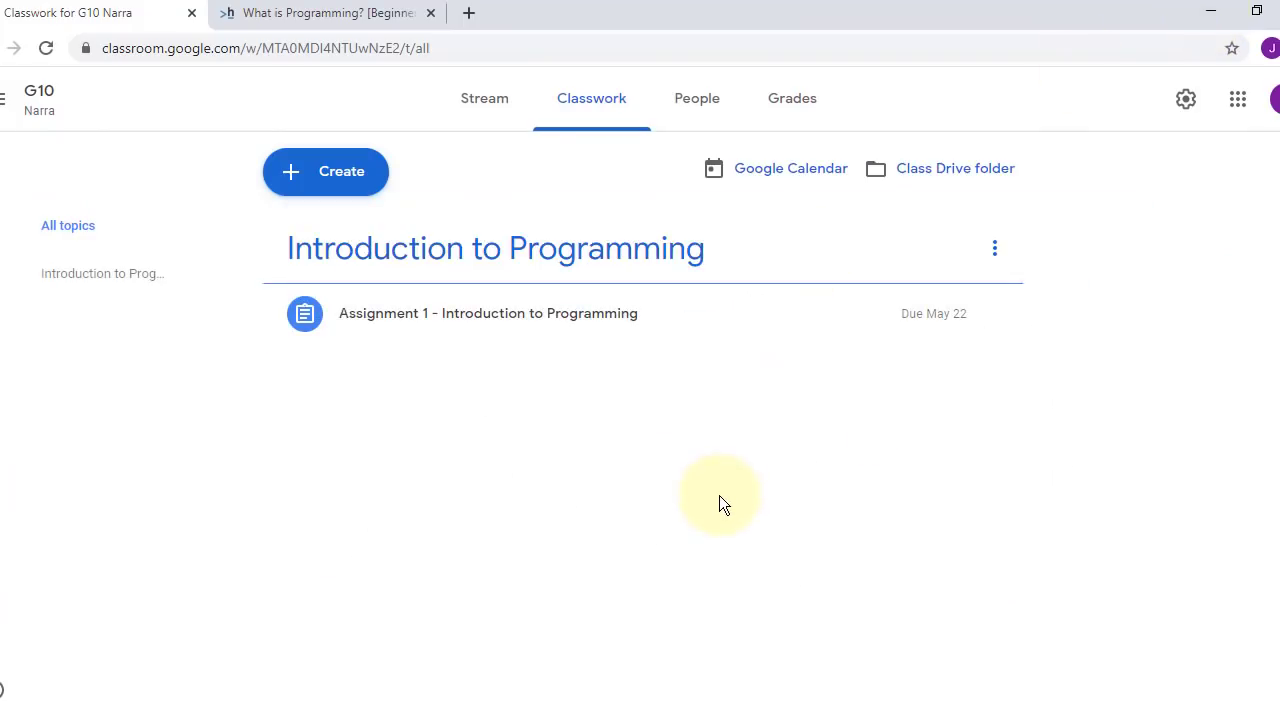
pyautogui.rightClick(198, 117)
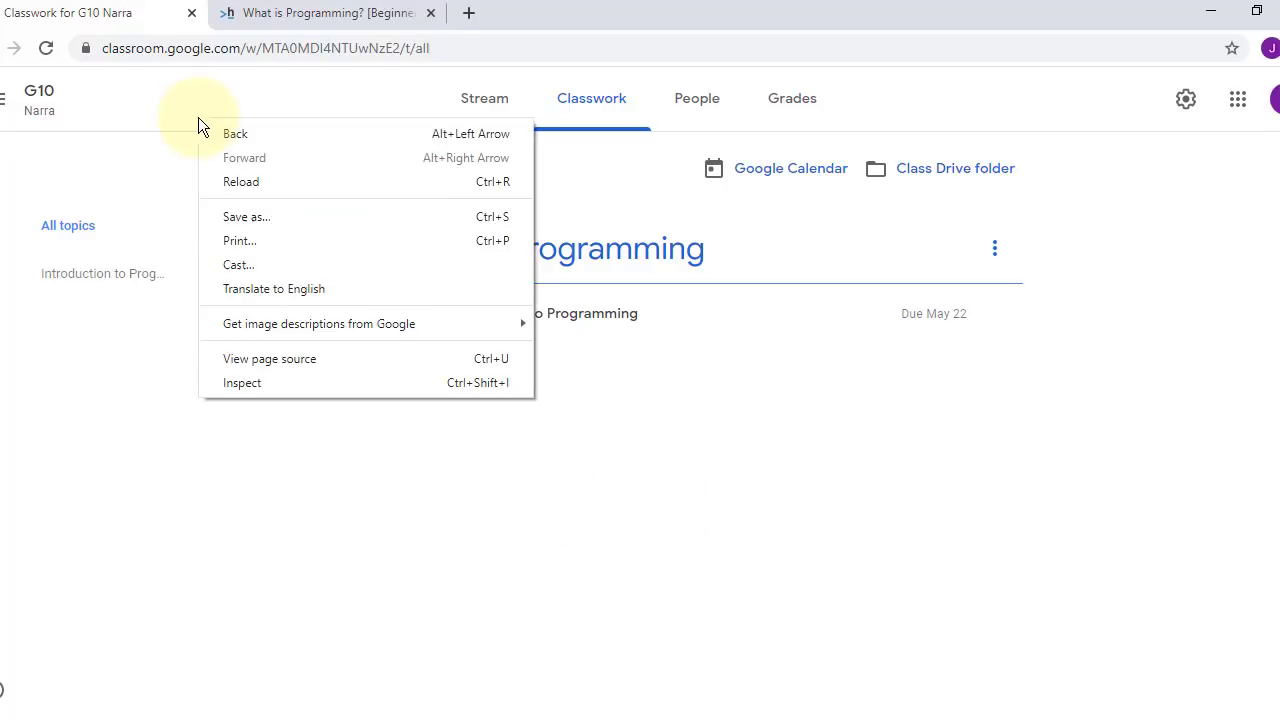
pyautogui.click(224, 177)
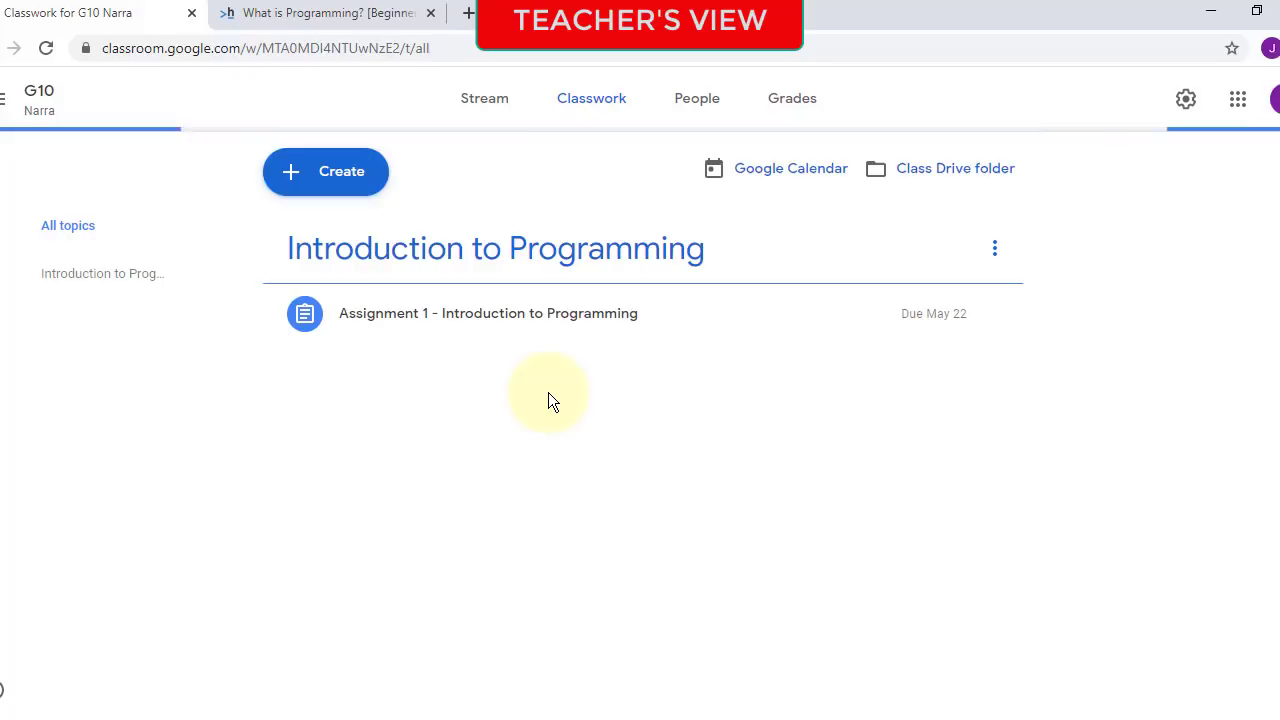
# Expand Assignment 1 in the teacher's classwork list and open its student work overview
pyautogui.click(481, 106)
pyautogui.click(577, 106)
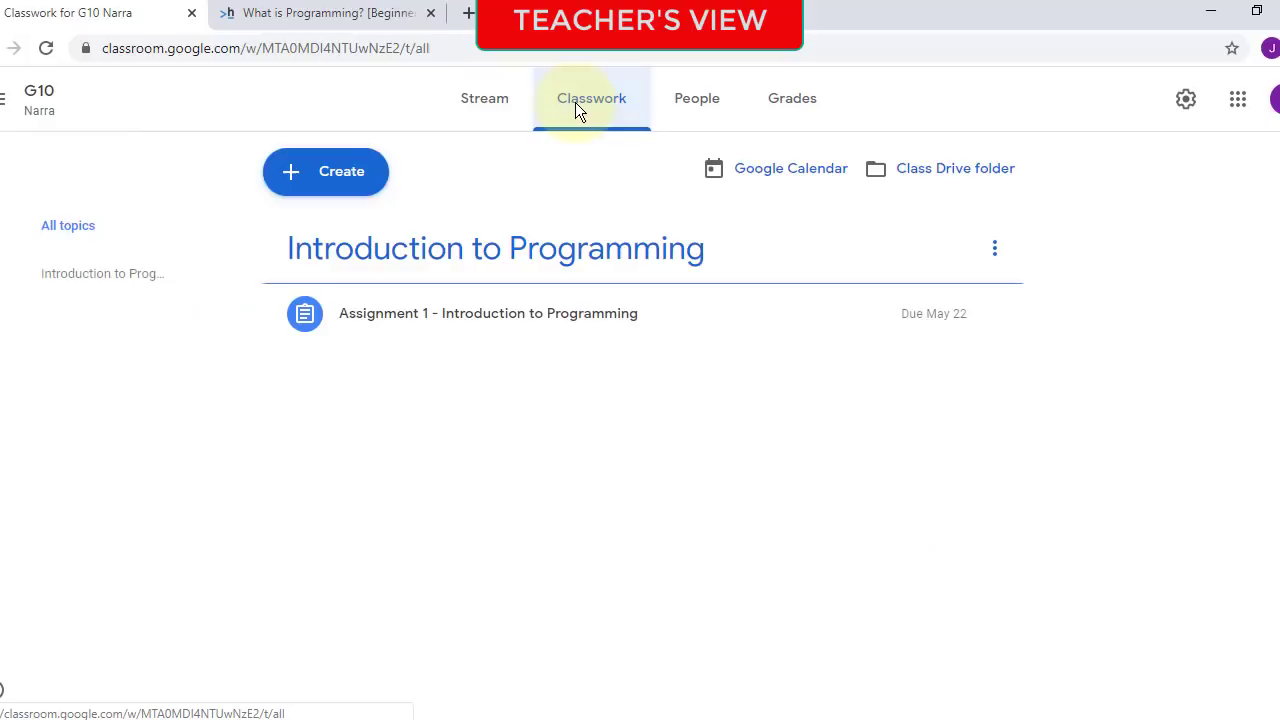
pyautogui.click(528, 331)
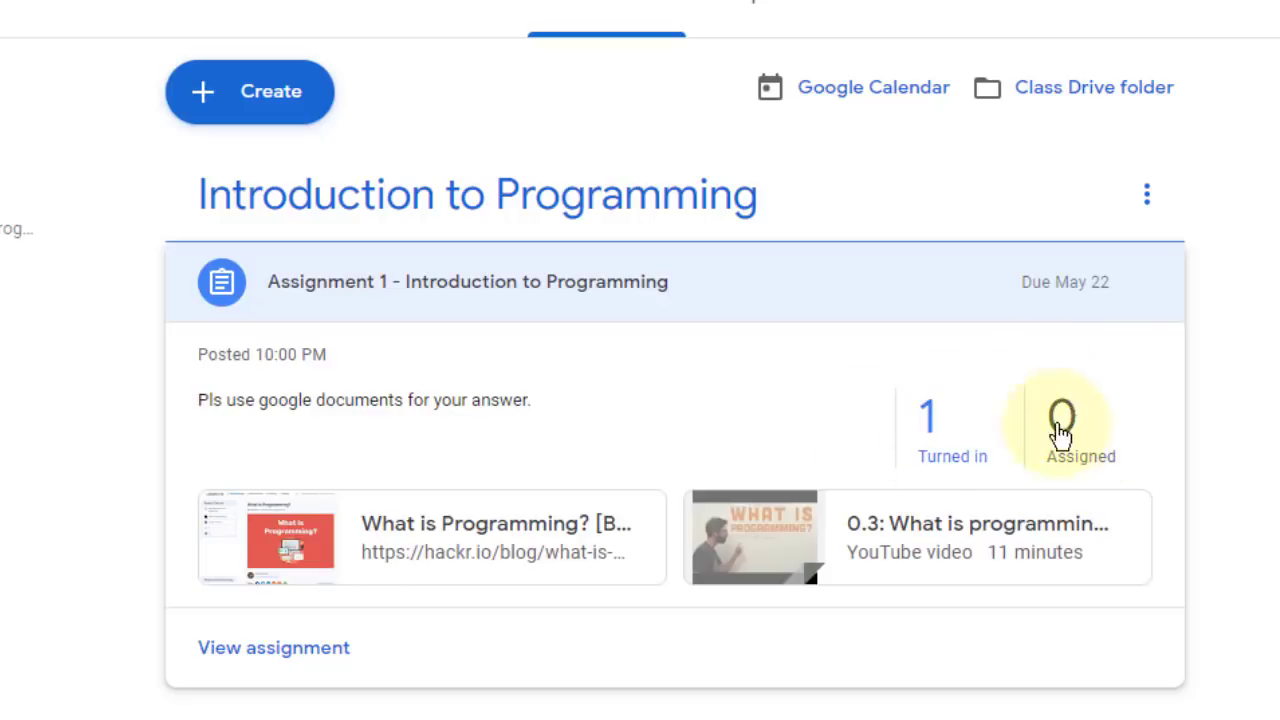
pyautogui.click(305, 650)
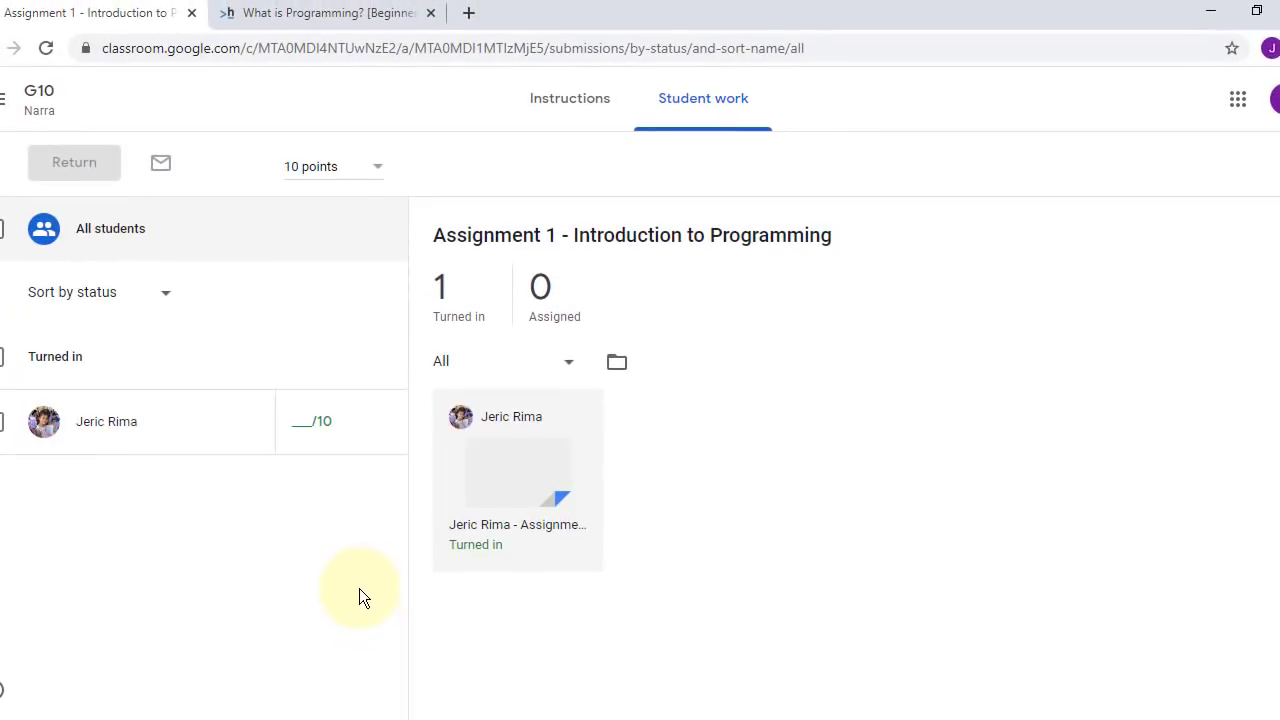
# Open the student's submitted Google Docs file for grading, closing the hackr.io article and dismissing the new-window tip
pyautogui.click(528, 493)
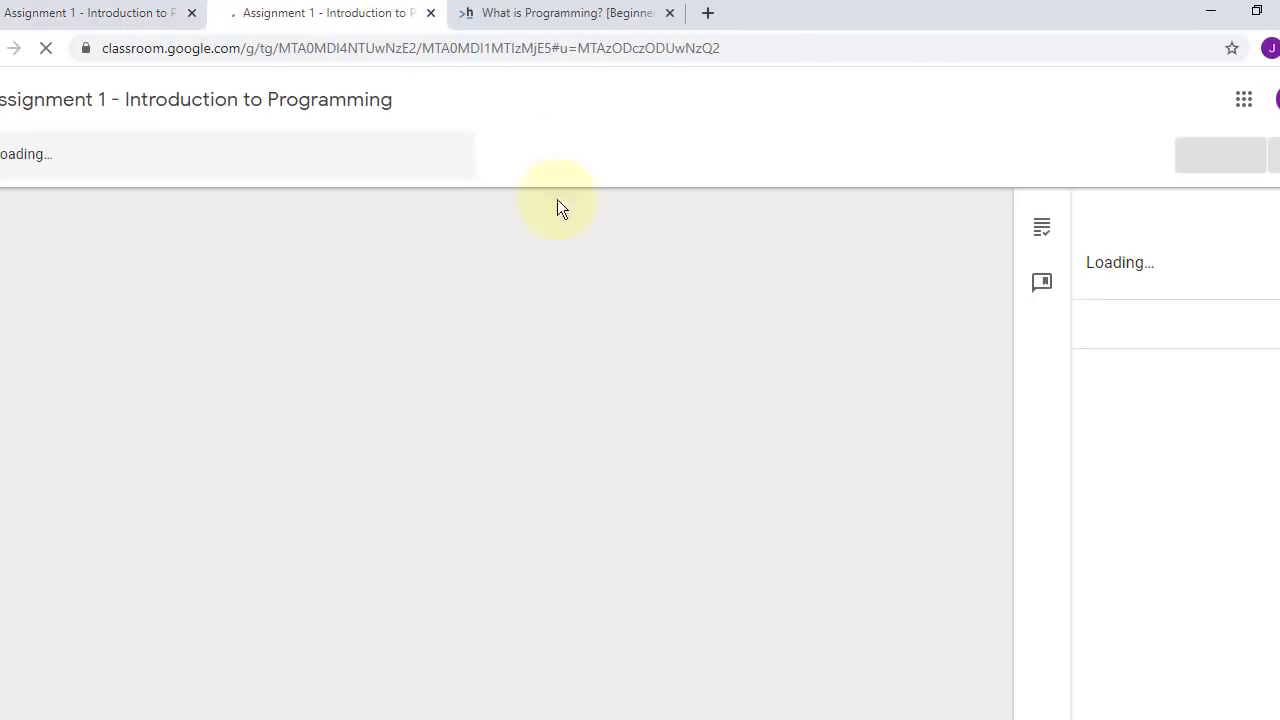
pyautogui.click(658, 16)
pyautogui.click(670, 14)
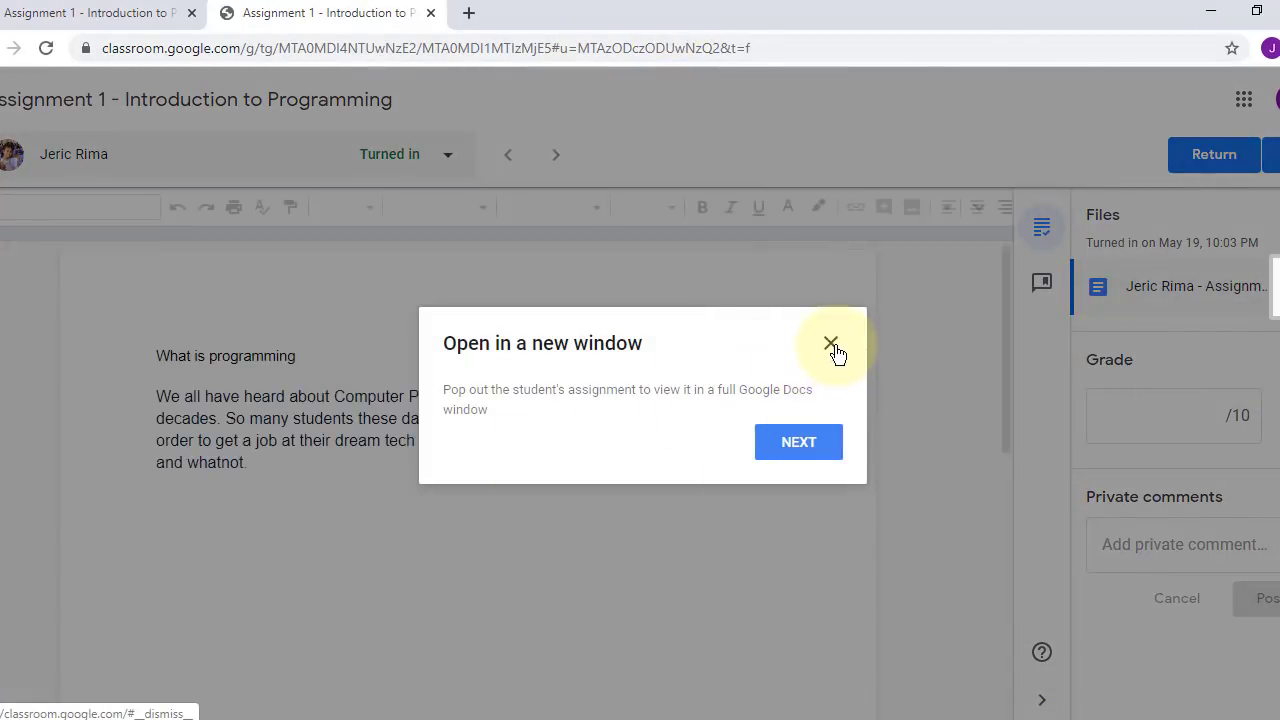
pyautogui.click(836, 346)
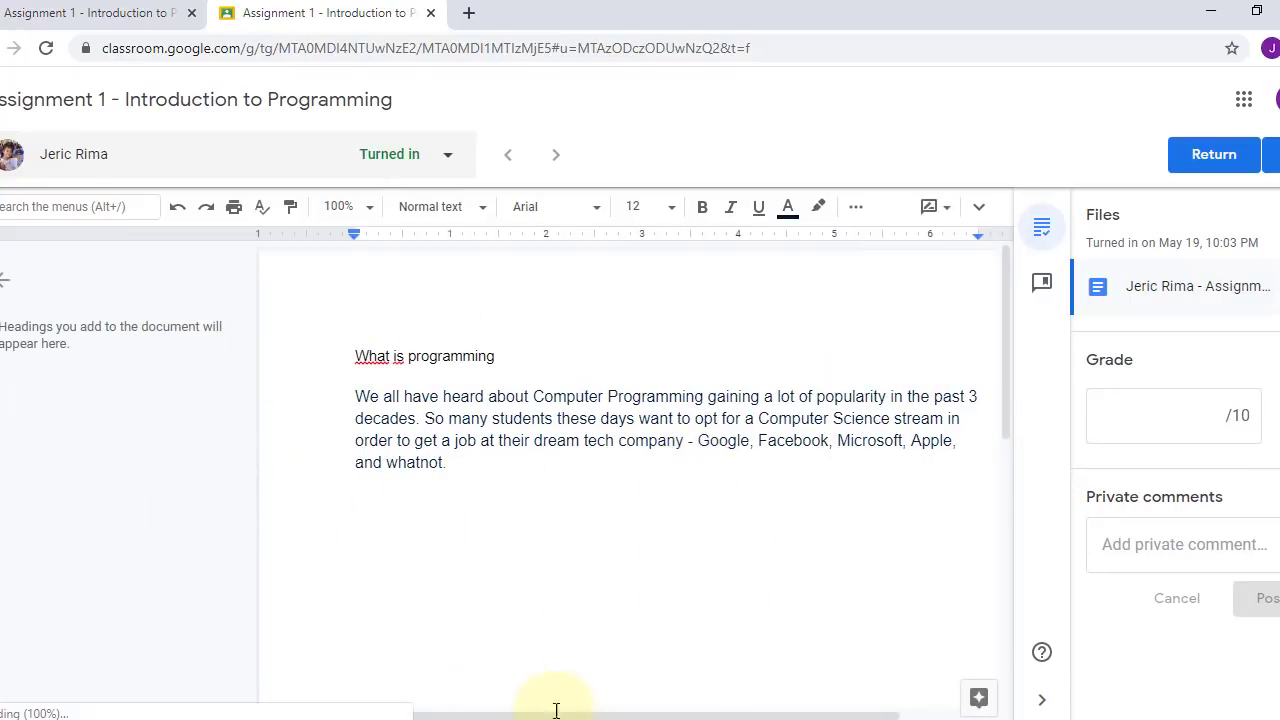
pyautogui.moveTo(640, 714); pyautogui.dragTo(766, 714)
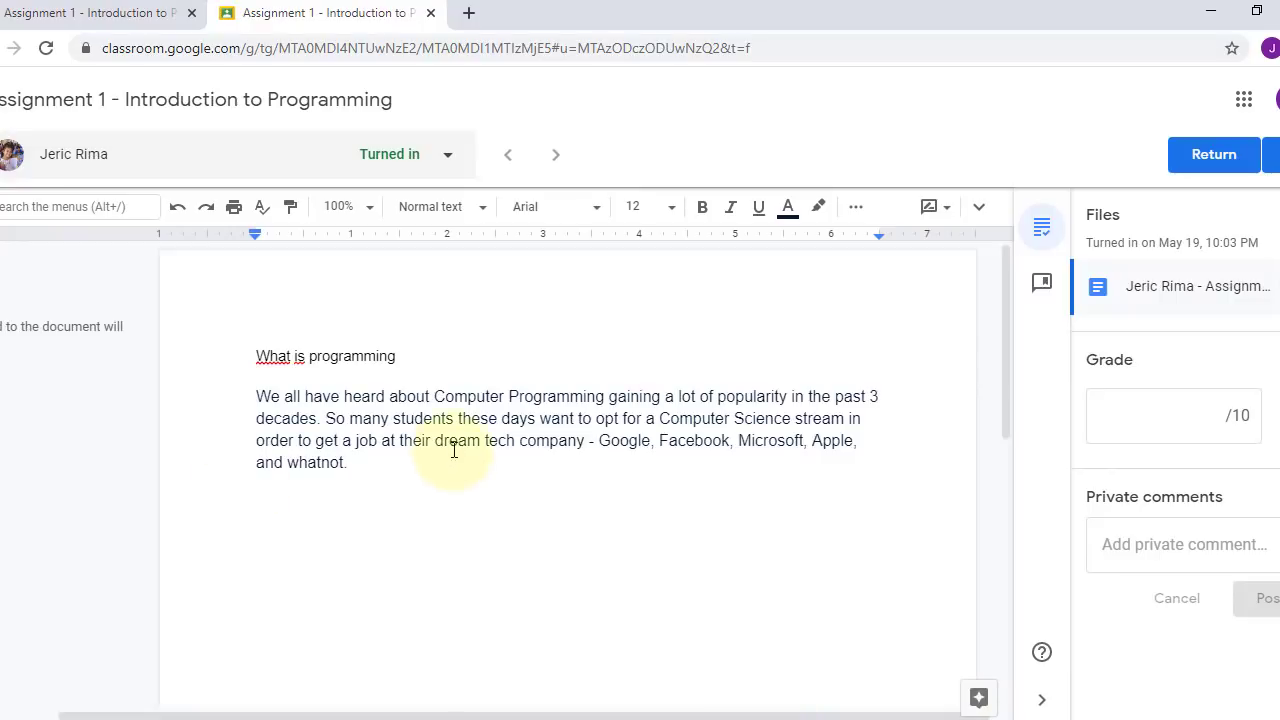
# Highlight "Programming gaining a lot of popularity" in yellow in the submission's paragraph
pyautogui.scroll(-2, 462, 457)
pyautogui.scroll(2, 433, 435)
pyautogui.click(477, 518)
pyautogui.moveTo(506, 395); pyautogui.dragTo(790, 397)
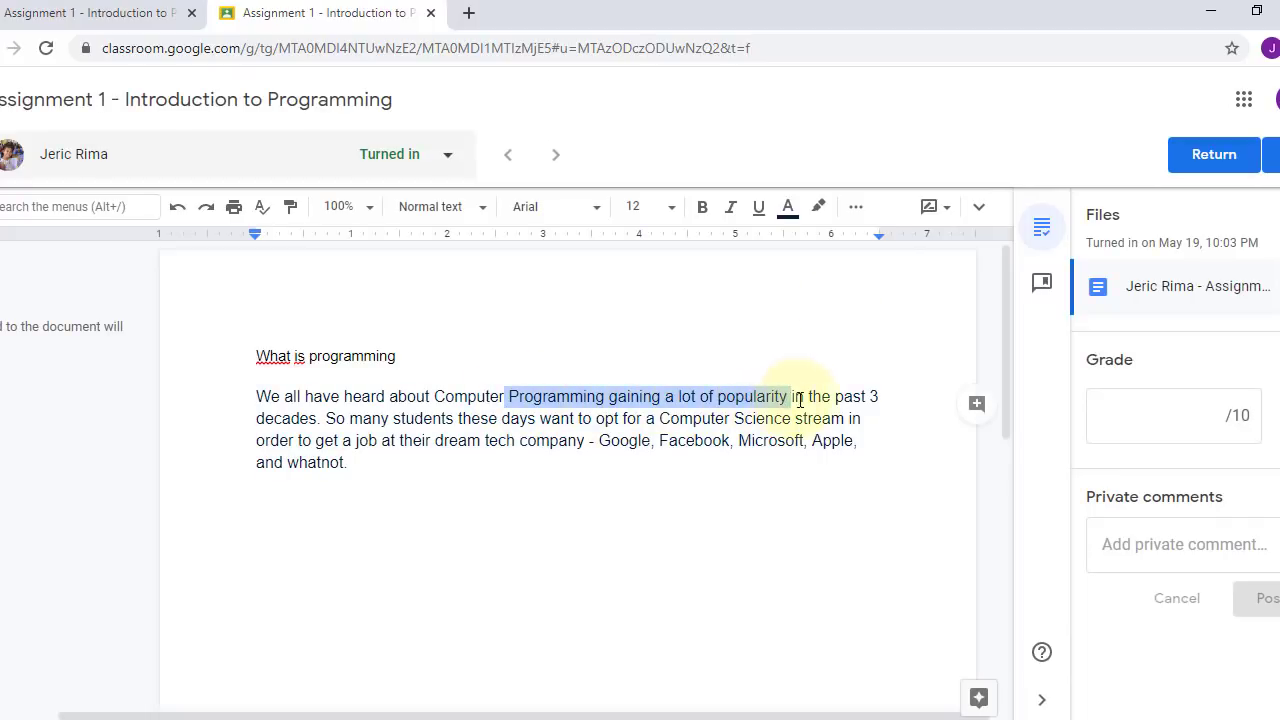
pyautogui.click(820, 216)
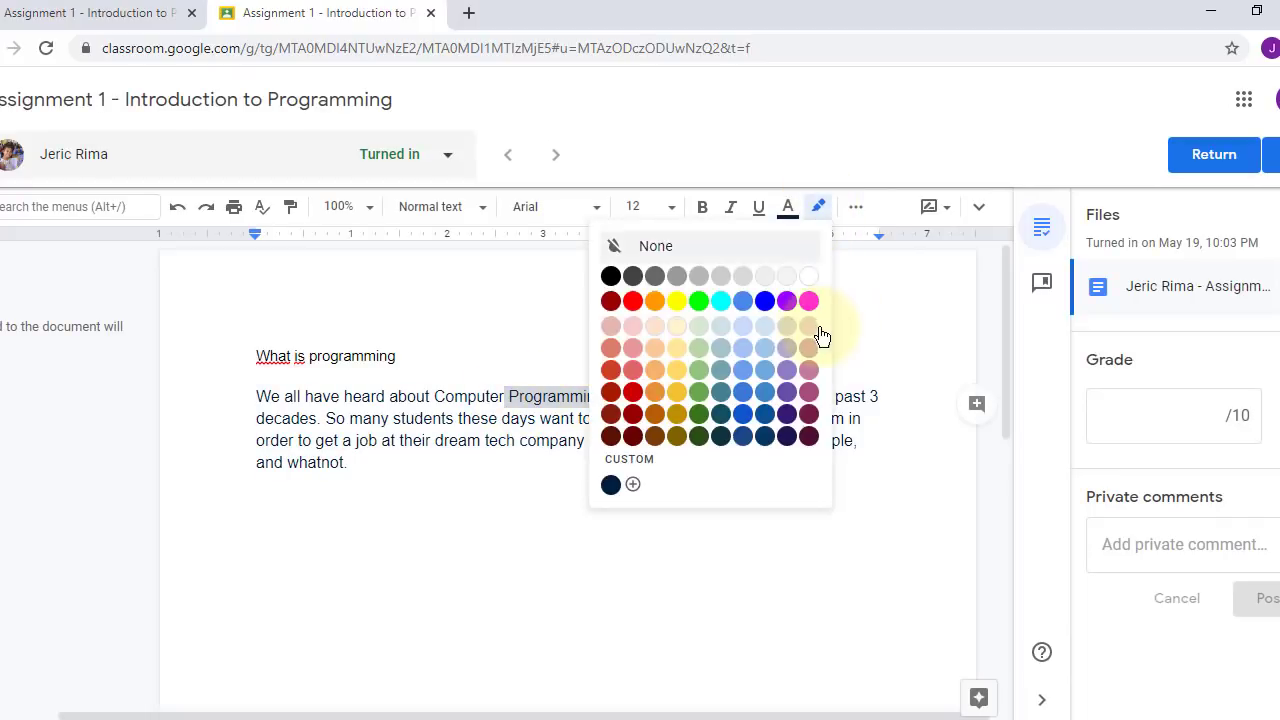
pyautogui.click(688, 306)
pyautogui.click(690, 492)
# Reply "This is good!" to the suggestion on the yellow-highlighted text and accept the suggestion
pyautogui.click(758, 396)
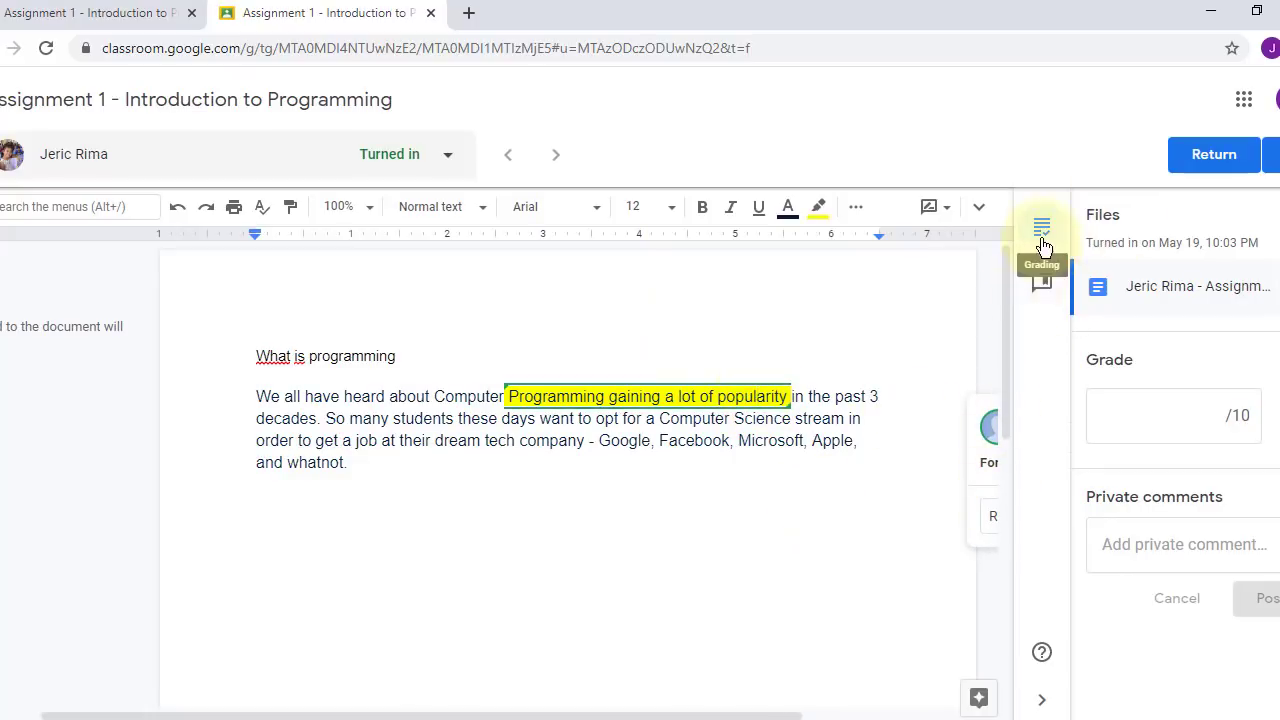
pyautogui.click(1042, 286)
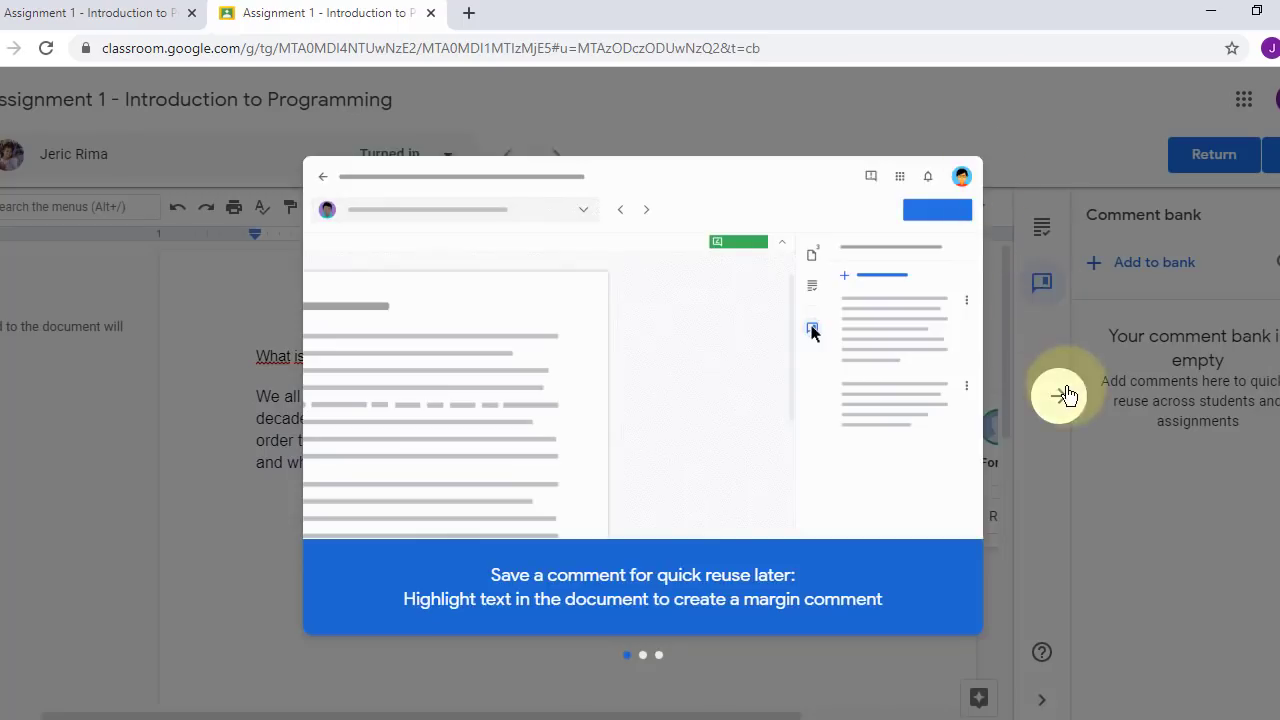
pyautogui.click(1049, 532)
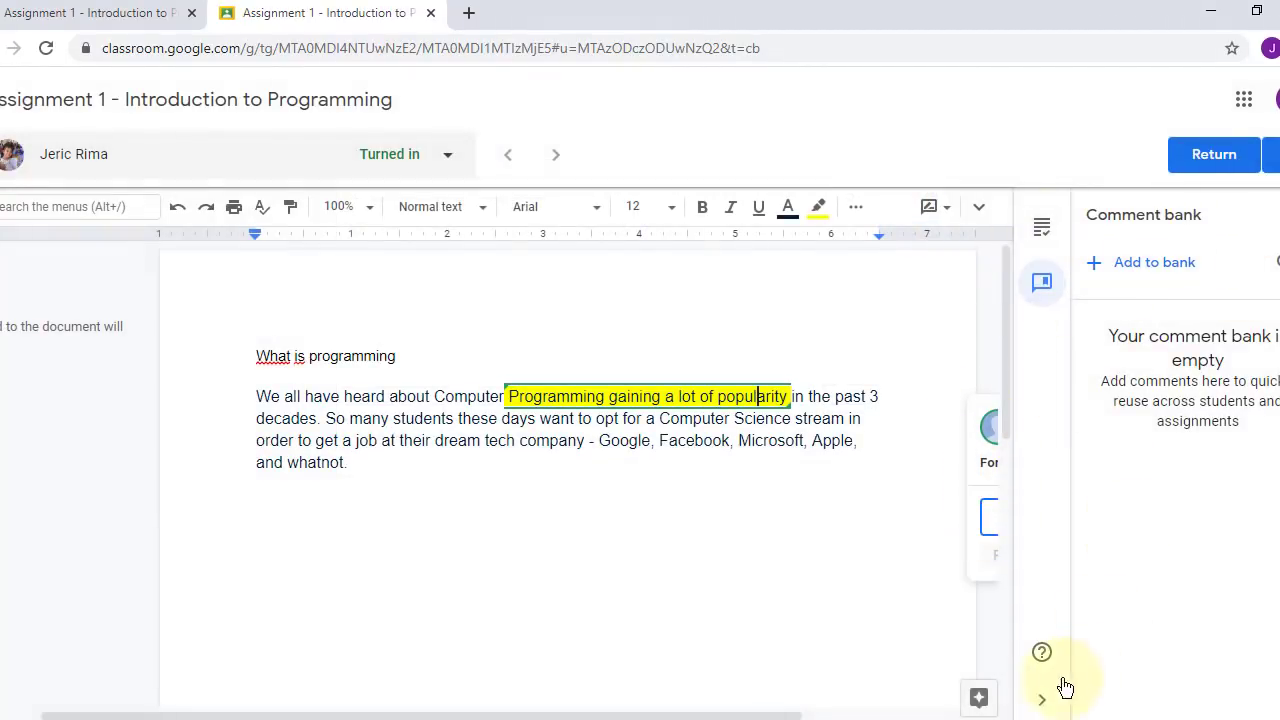
pyautogui.click(1045, 707)
pyautogui.click(1069, 505)
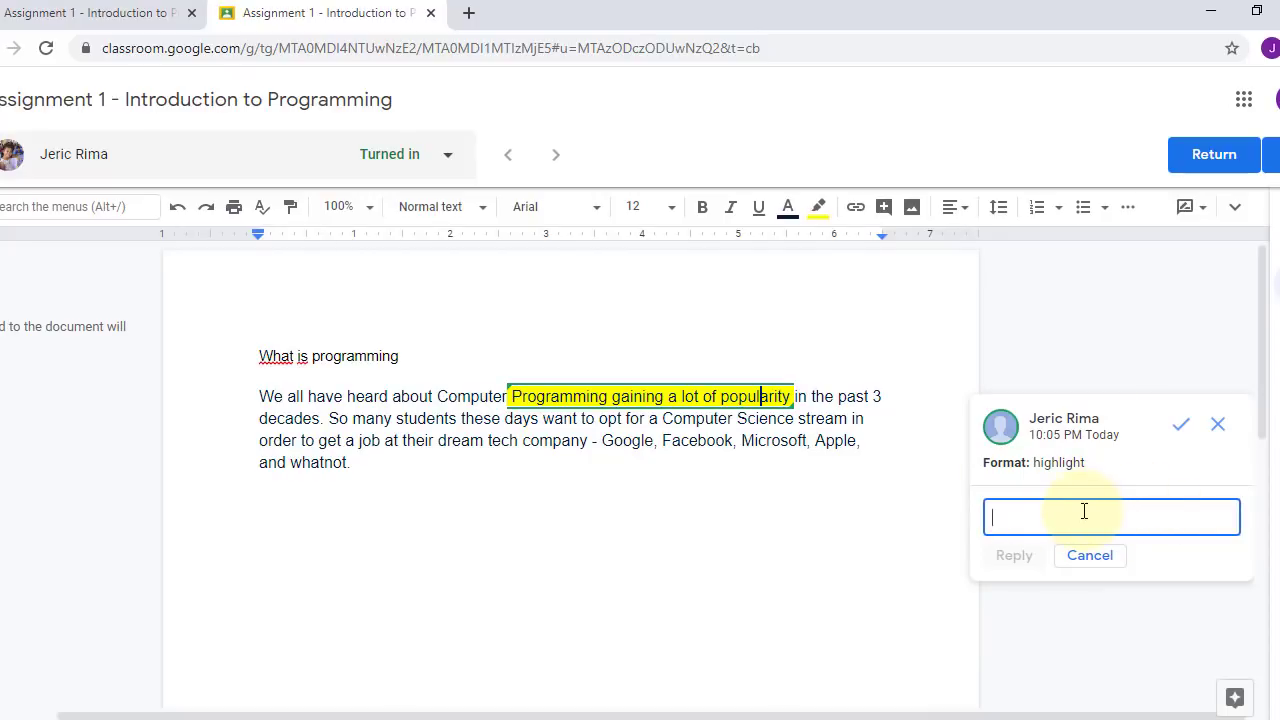
pyautogui.write('This is good!')
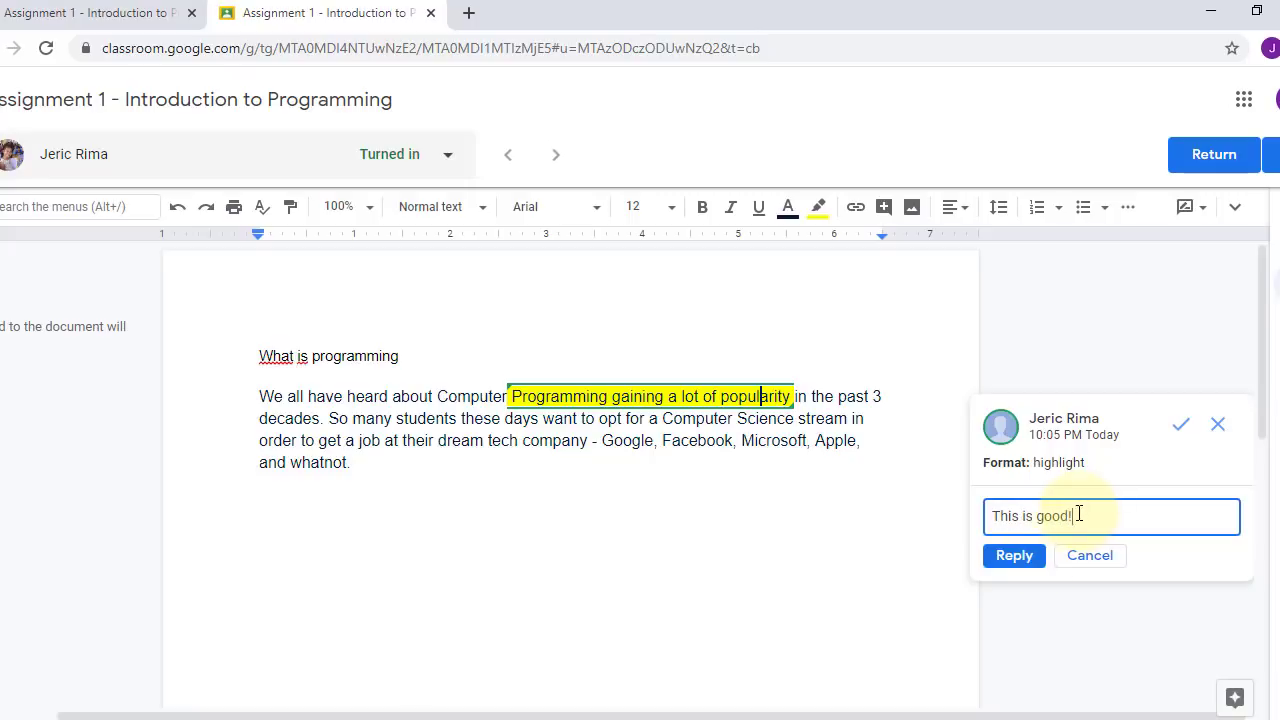
pyautogui.click(1018, 557)
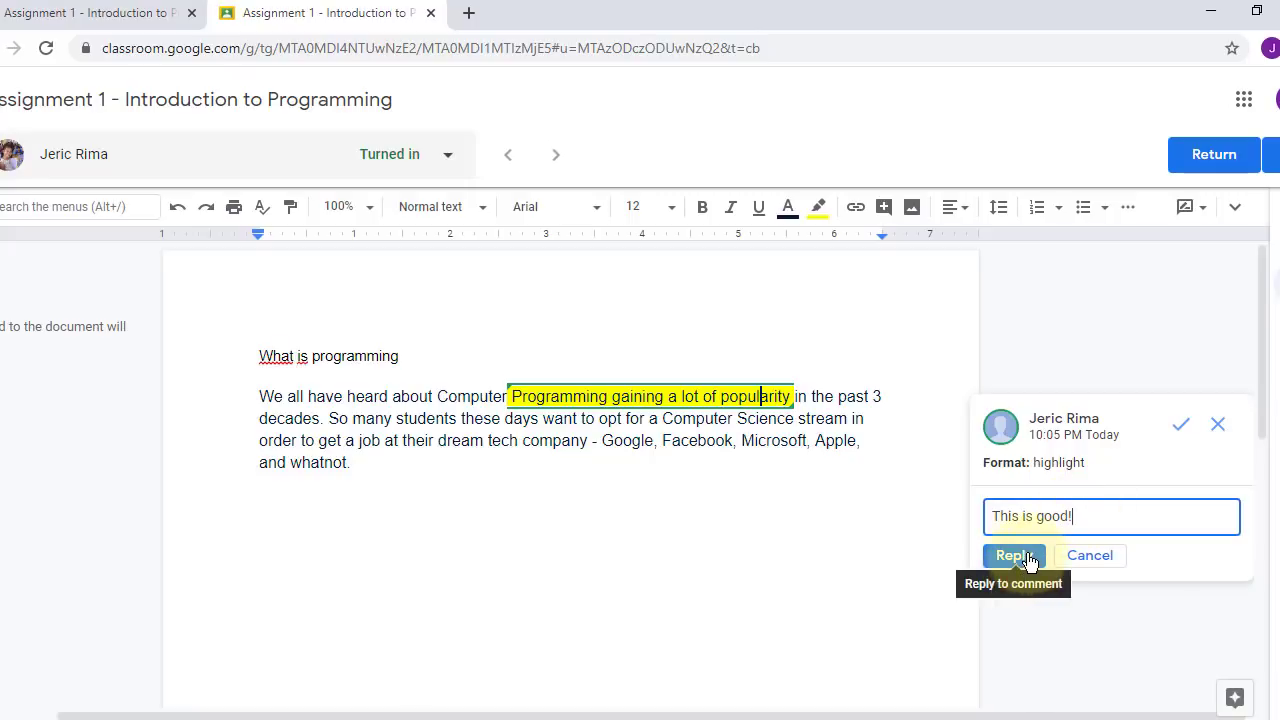
pyautogui.click(1180, 424)
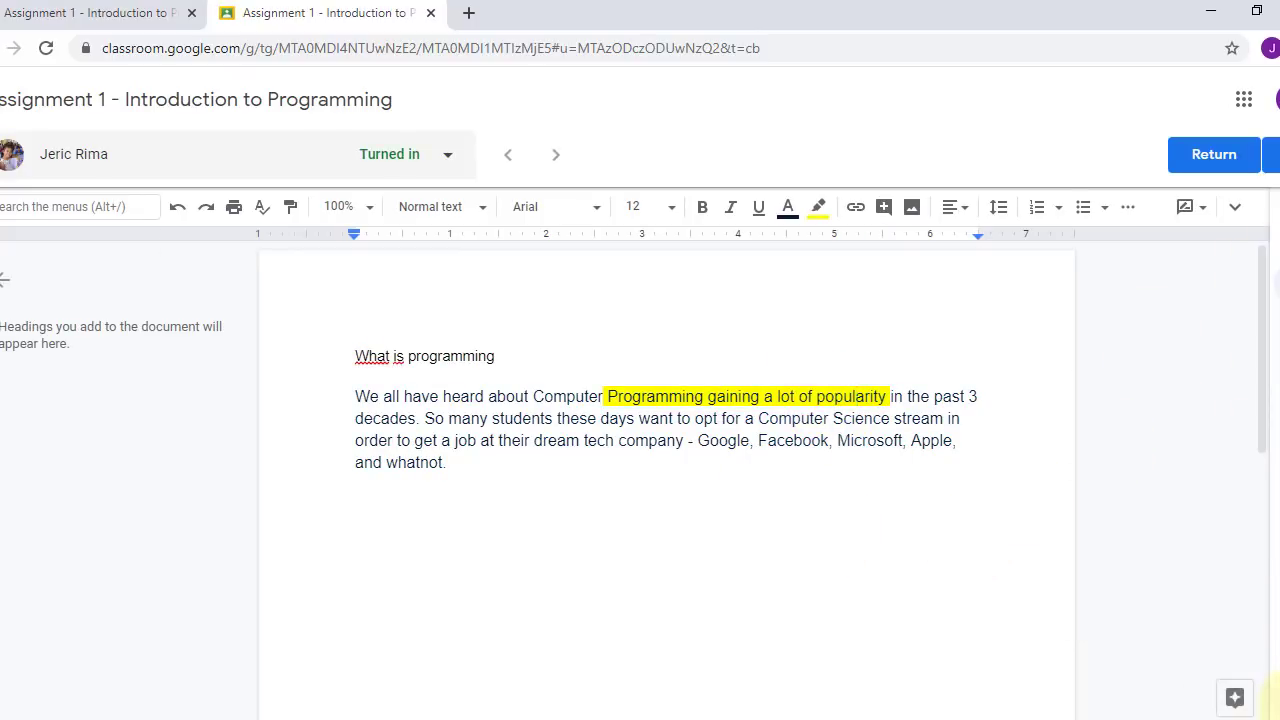
# Bring back the grading details beside the submission and set the grade to 8 out of 10
pyautogui.click(1235, 697)
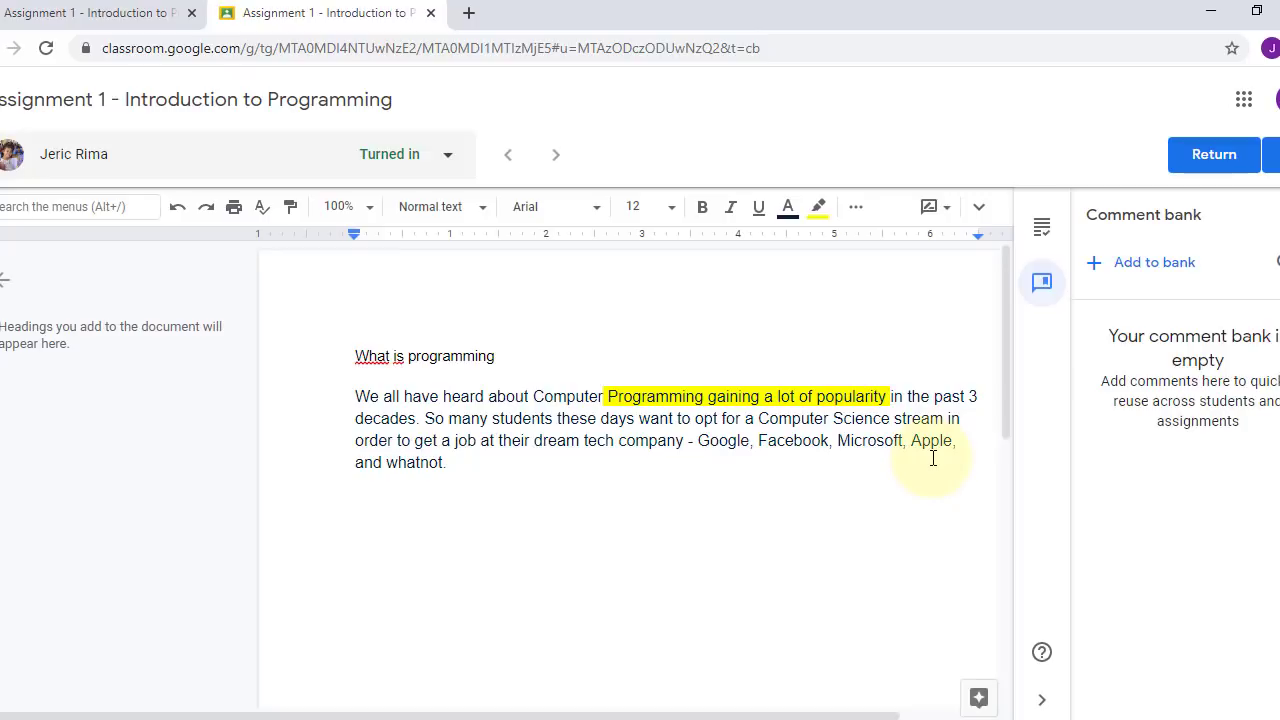
pyautogui.click(1042, 227)
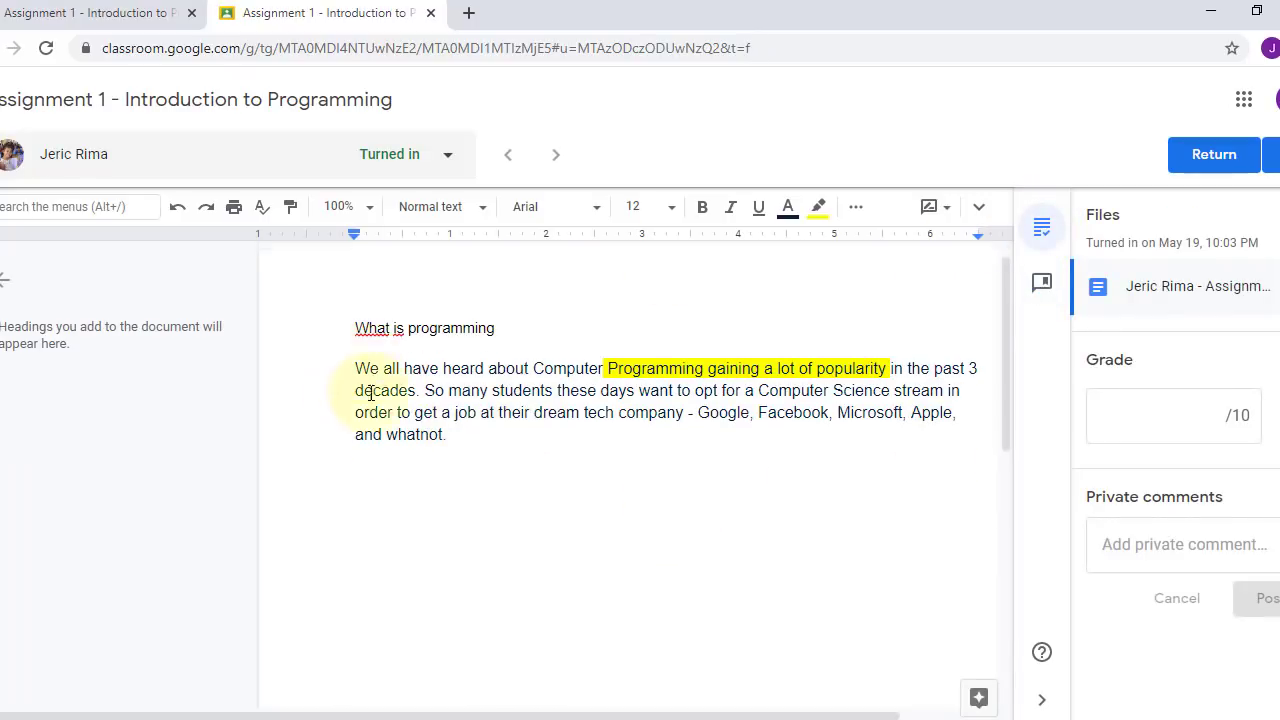
pyautogui.scroll(-2, 377, 393)
pyautogui.scroll(3, 380, 393)
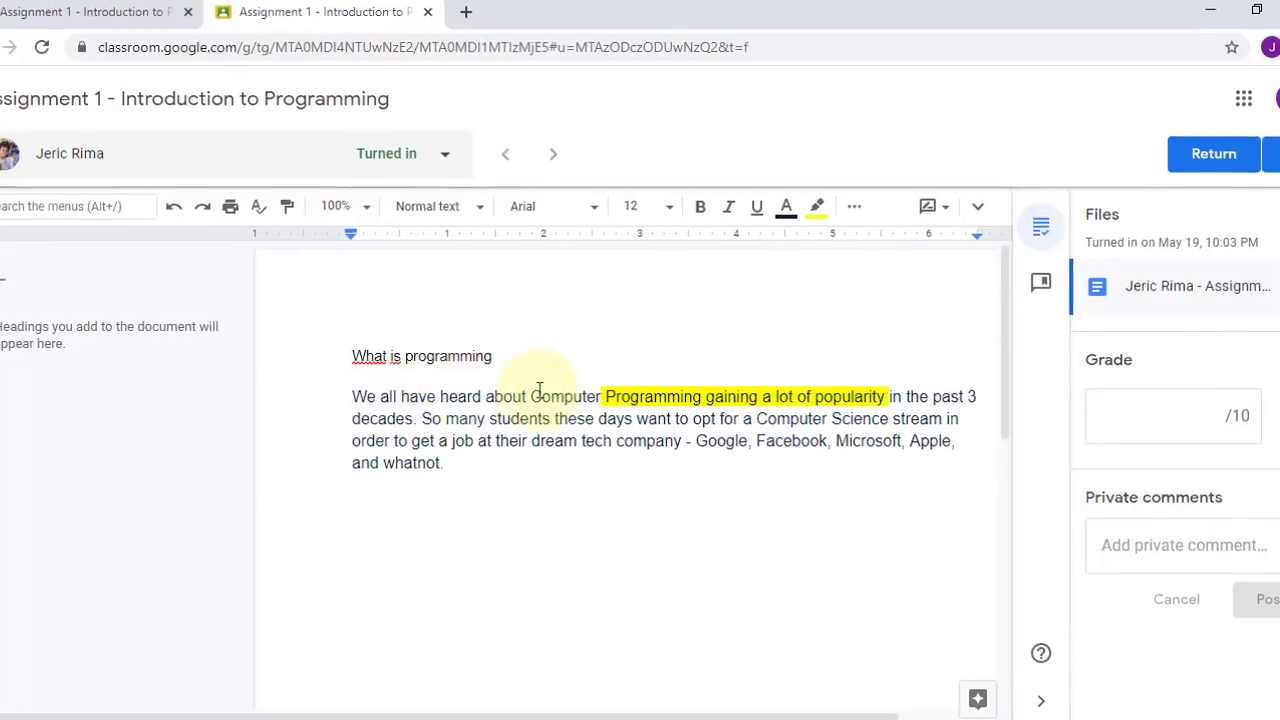
pyautogui.click(1187, 411)
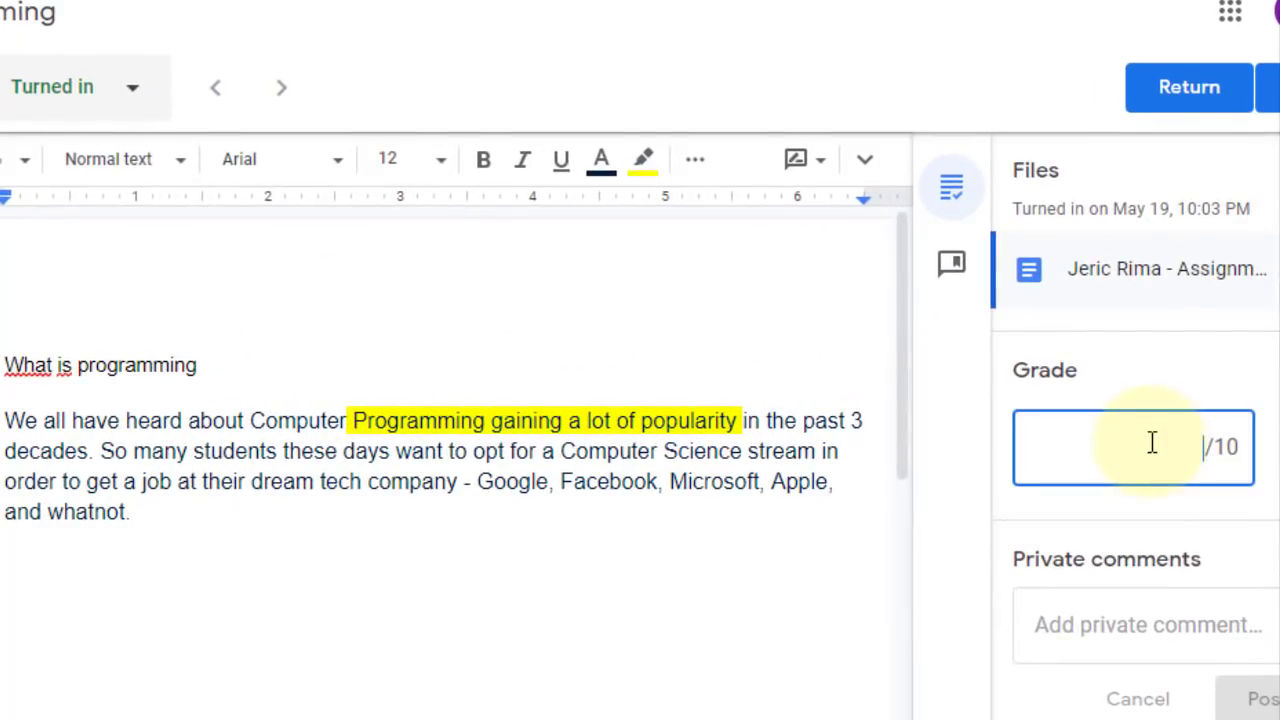
pyautogui.write('8')
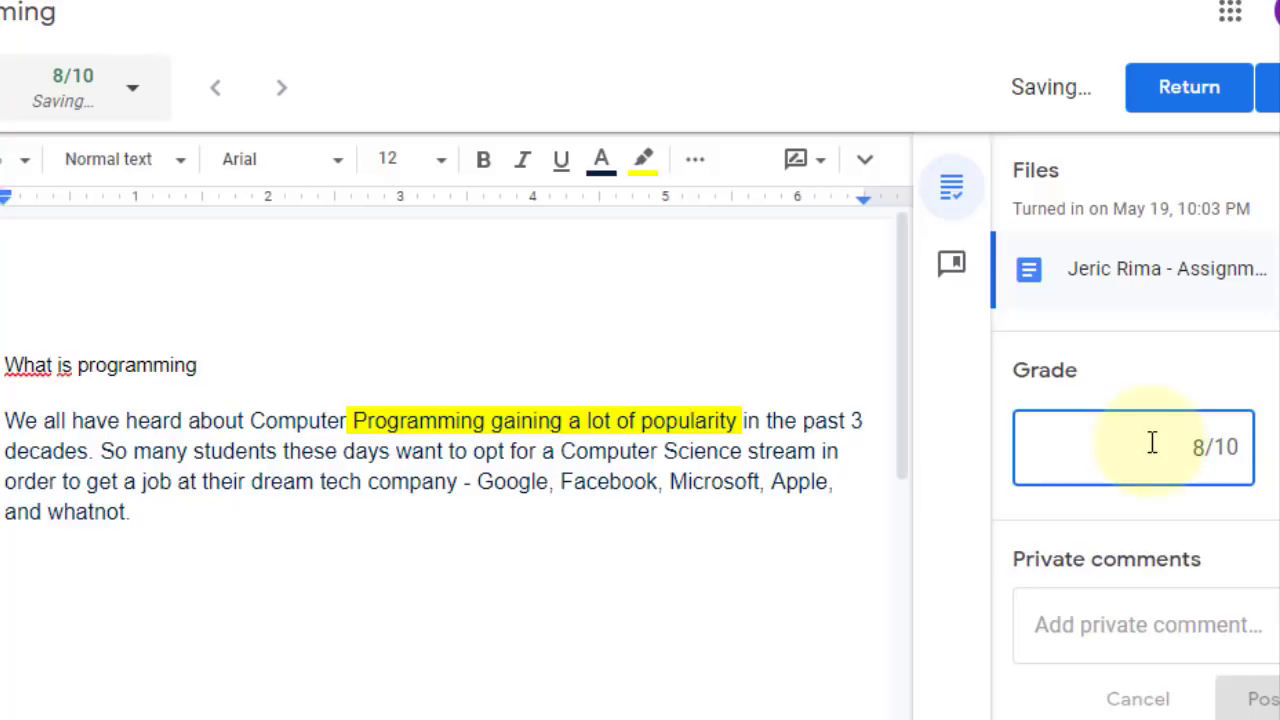
pyautogui.click(1262, 530)
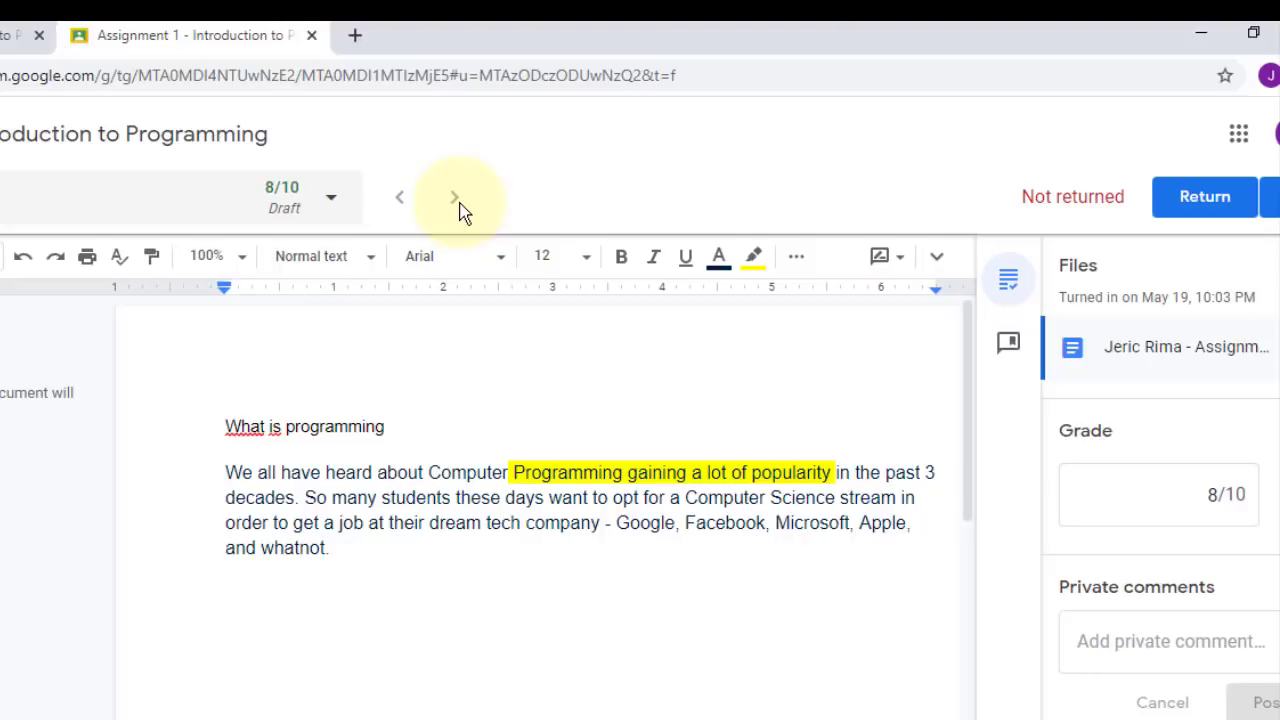
# Go back to the Assignment 1 student work overview, select all turned-in work and start returning it
pyautogui.click(1207, 212)
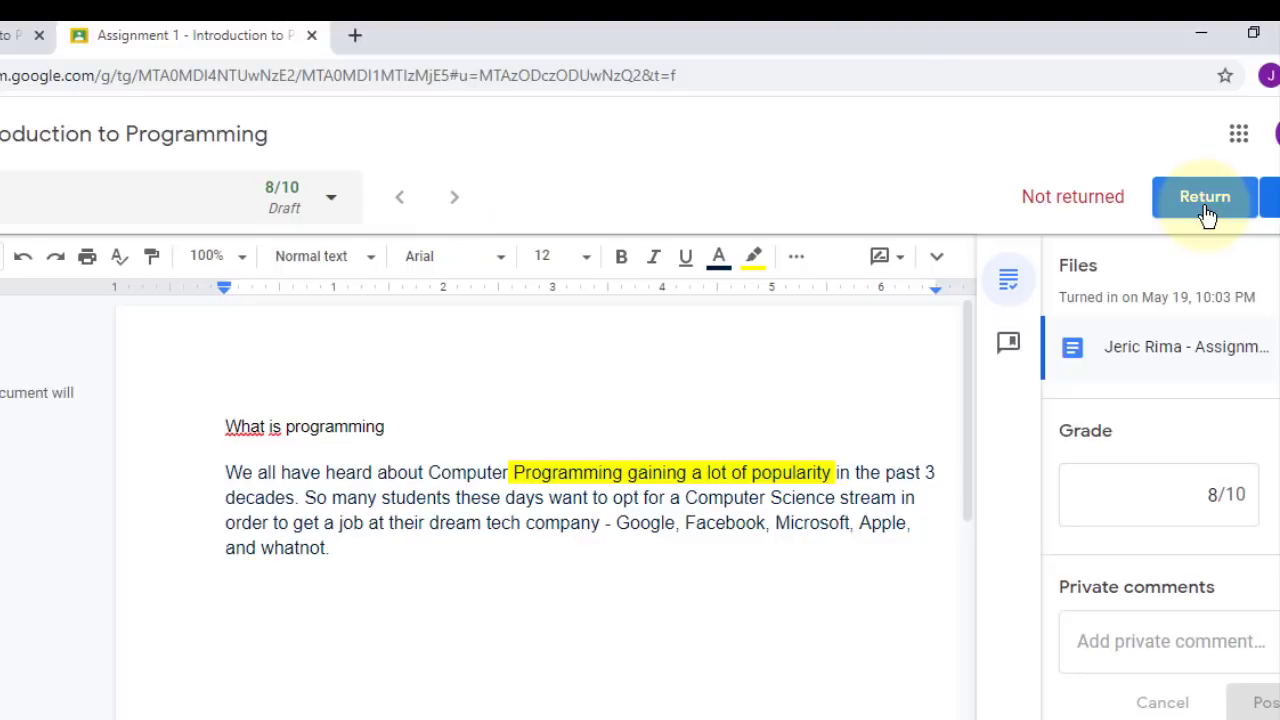
pyautogui.click(351, 29)
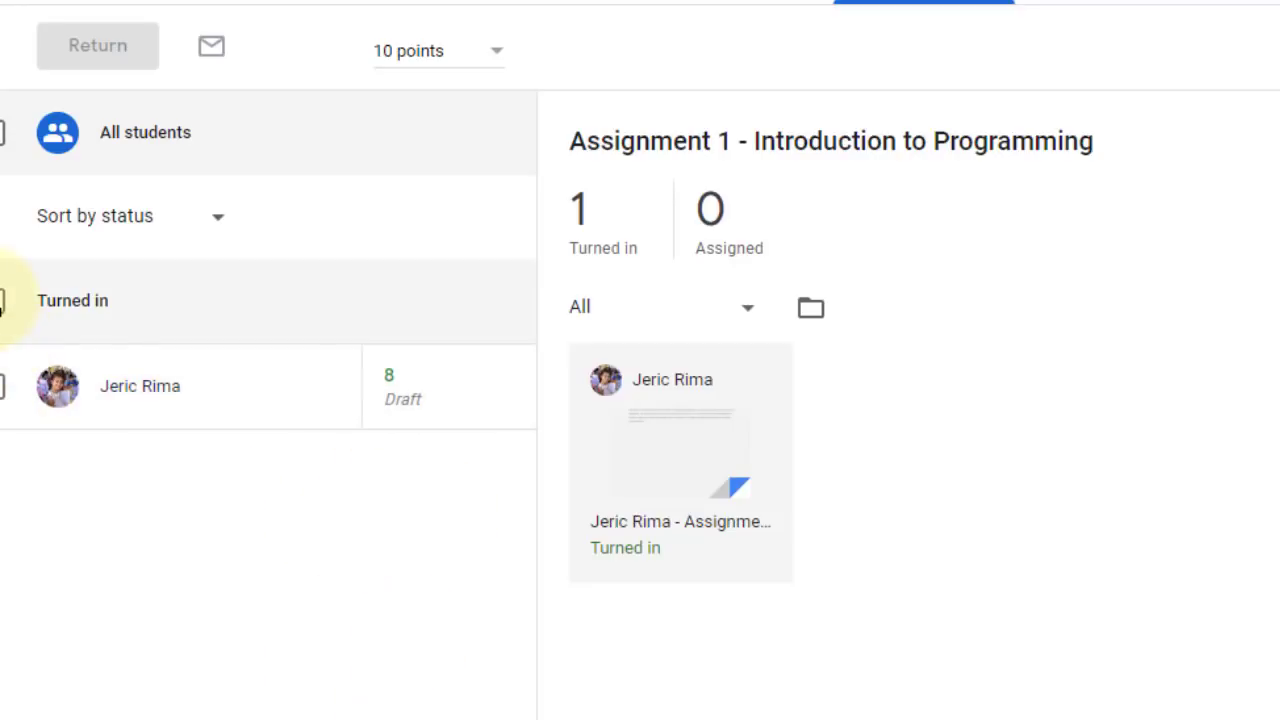
pyautogui.click(3, 300)
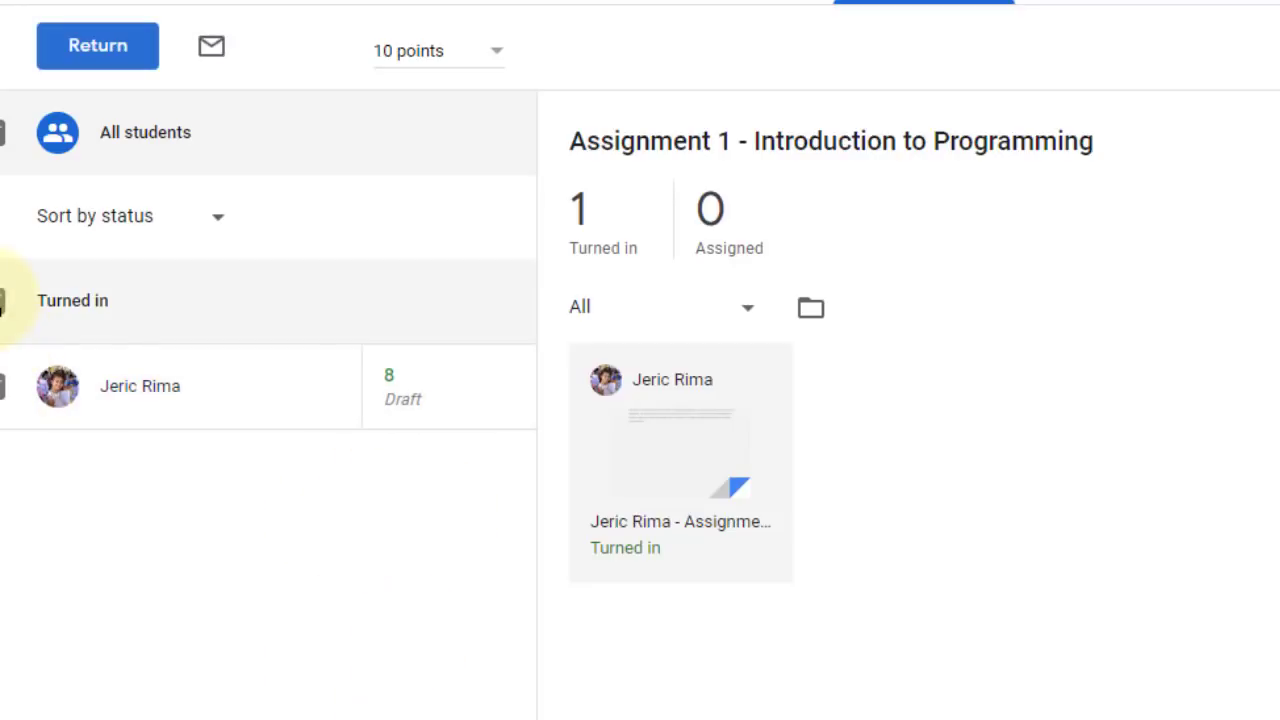
pyautogui.click(92, 62)
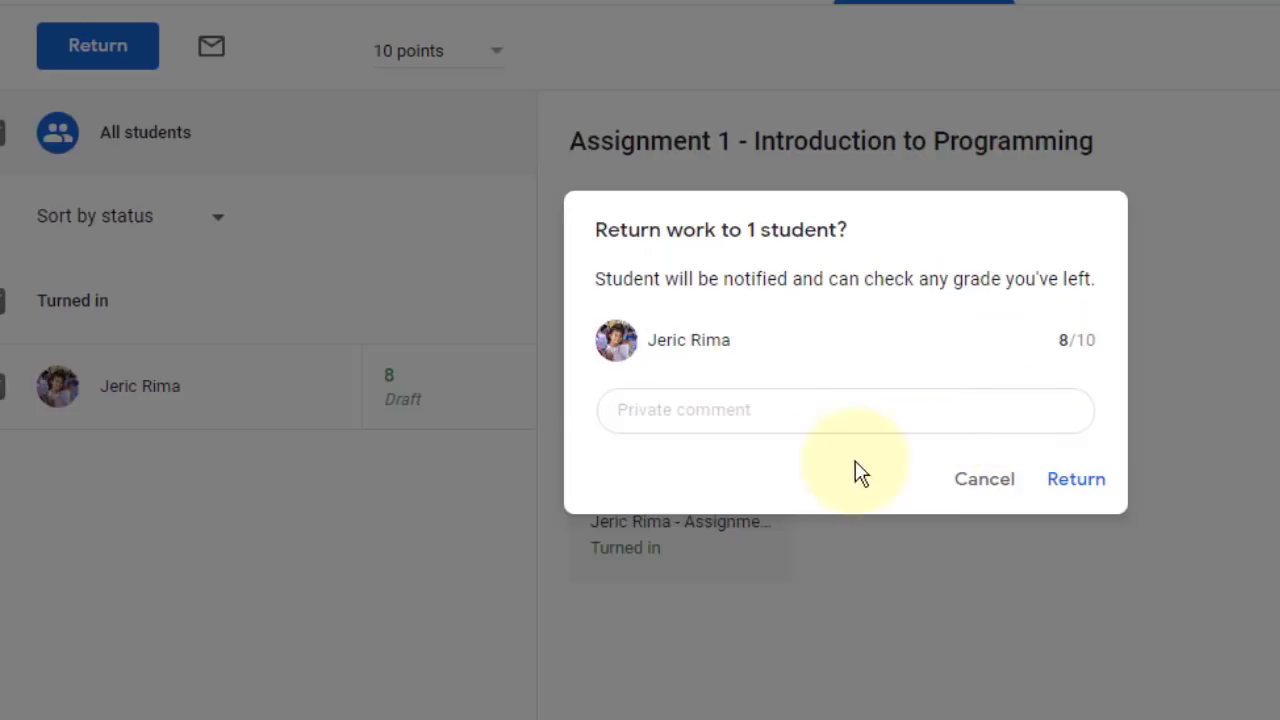
# Add the private comment "Keep up the good work." and return the graded work to the student
pyautogui.click(766, 410)
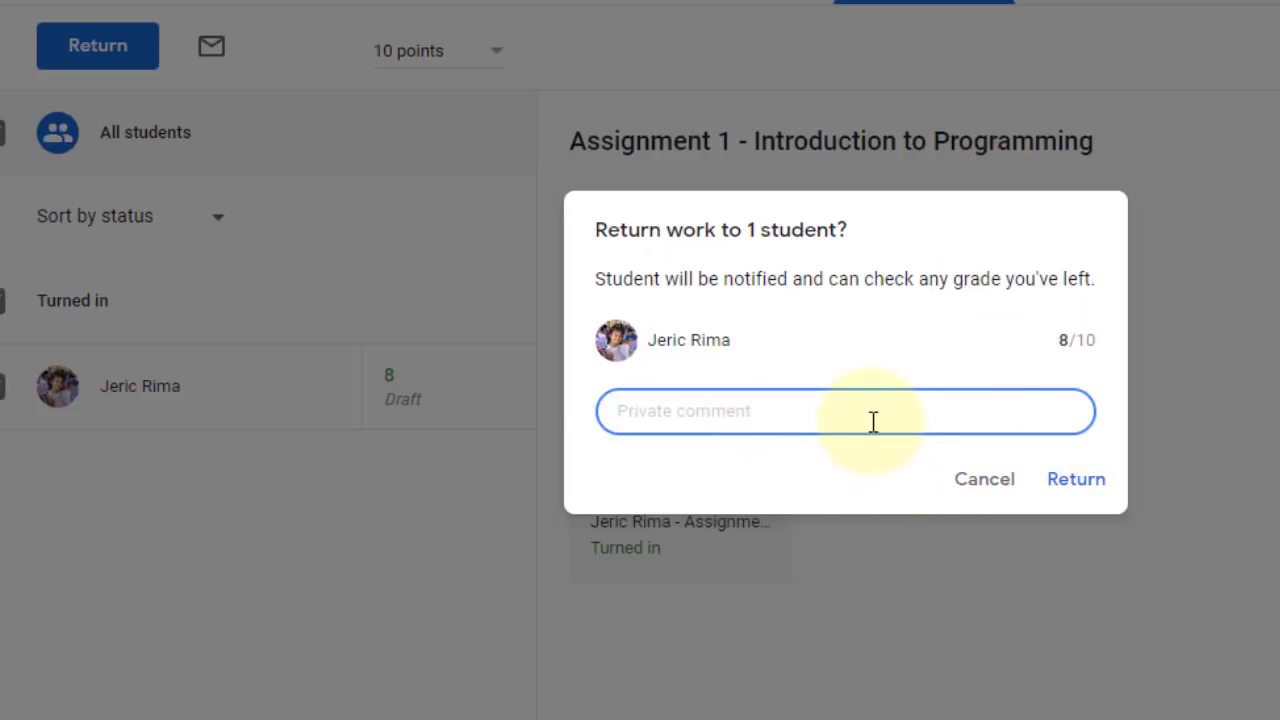
pyautogui.write('Kepp')
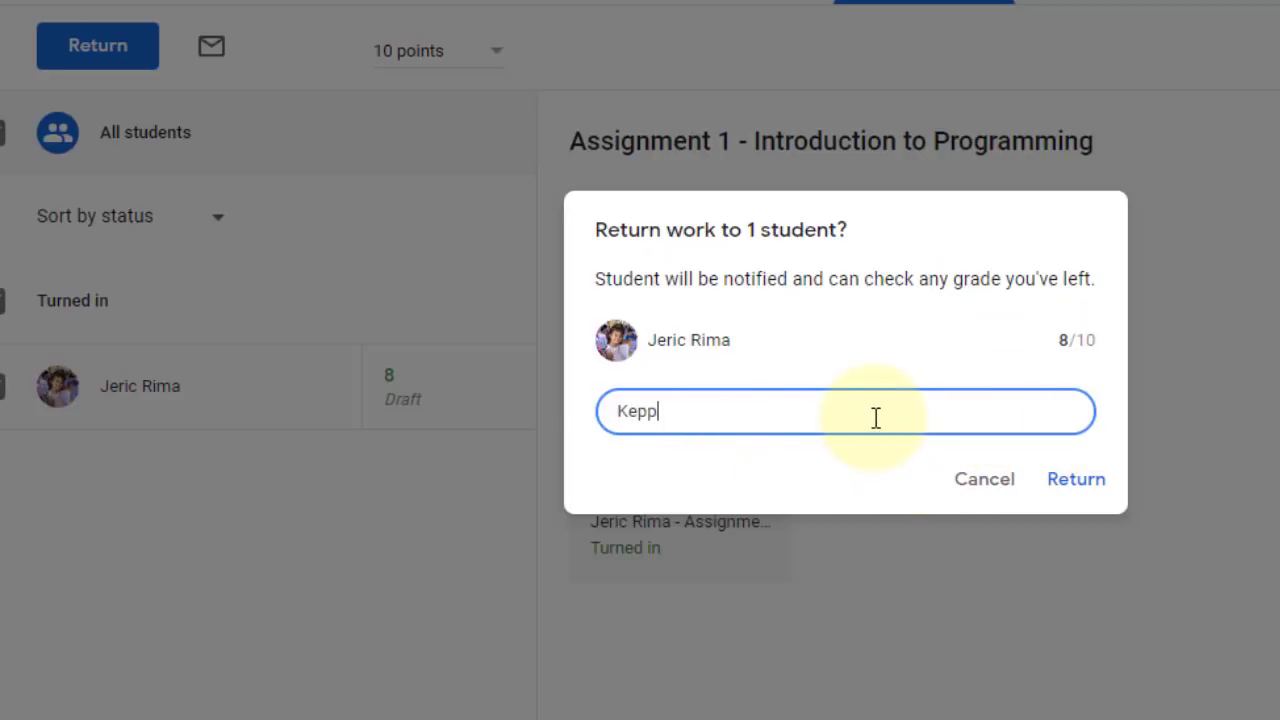
pyautogui.press('BackSpace')
pyautogui.press('BackSpace')
pyautogui.write('ep up the good work.')
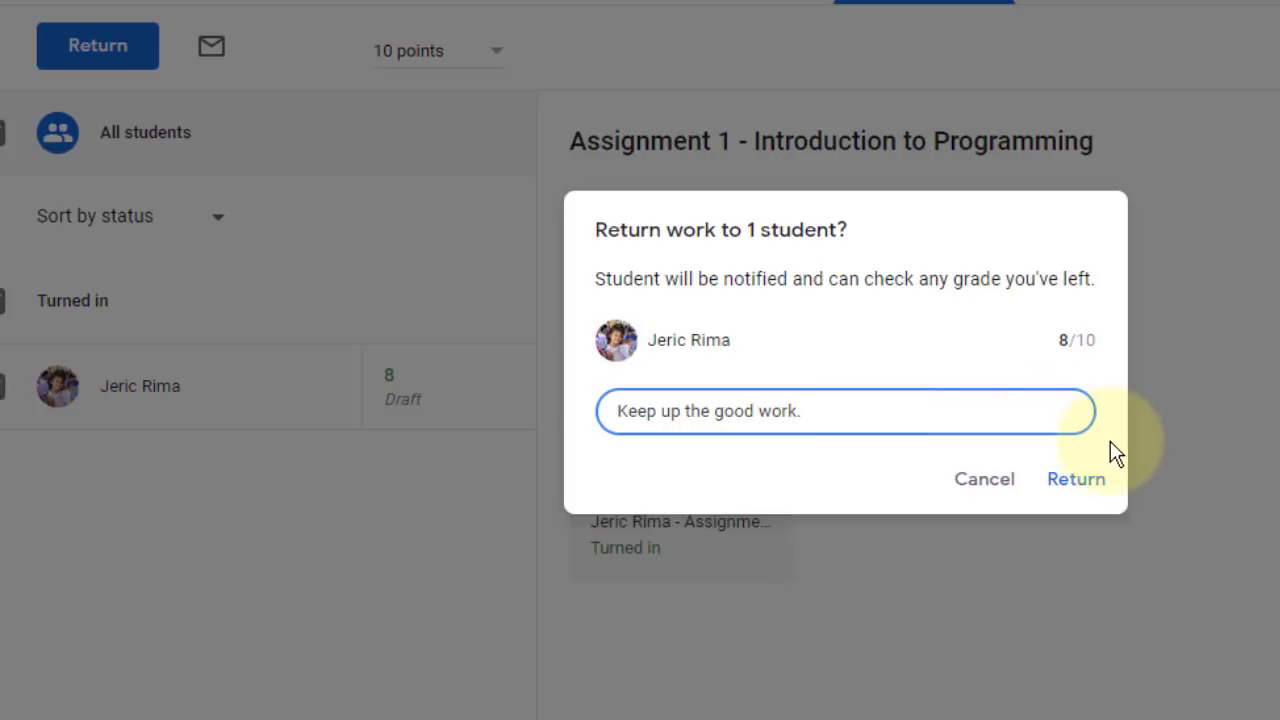
pyautogui.click(1062, 495)
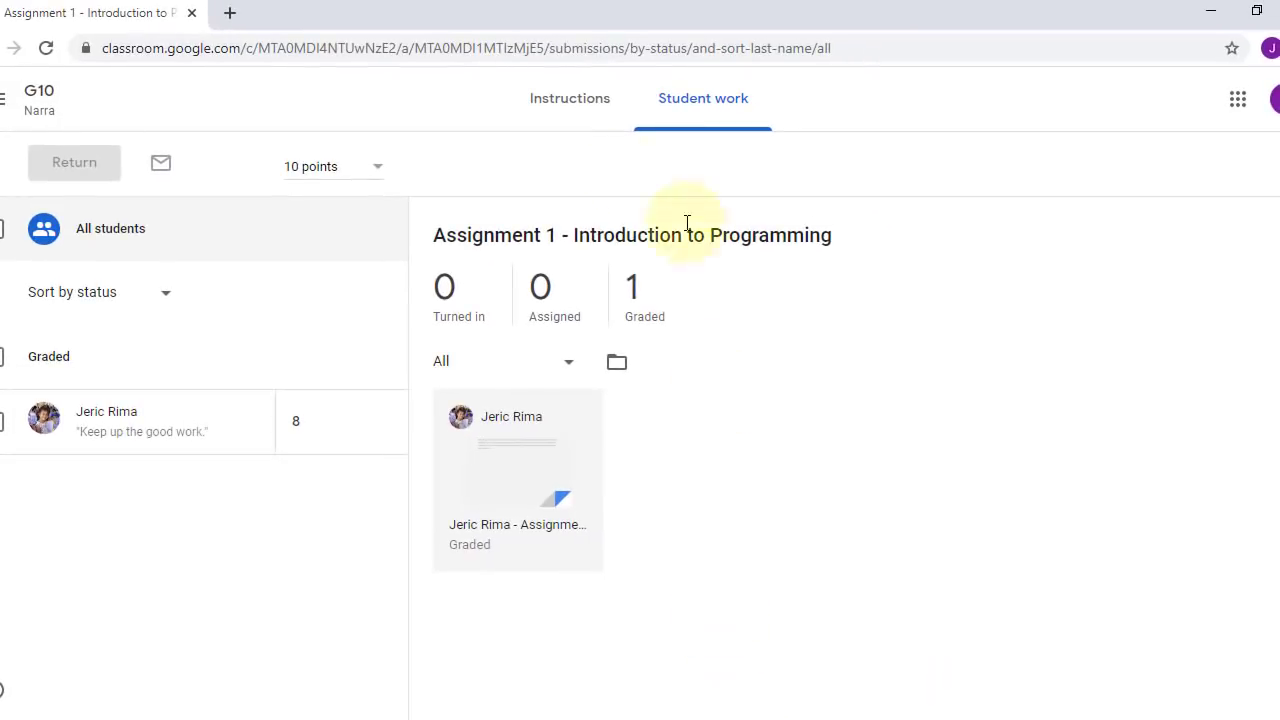
# View the instructions of Assignment 1 and go back to the teacher's G10 Narra class stream
pyautogui.click(580, 106)
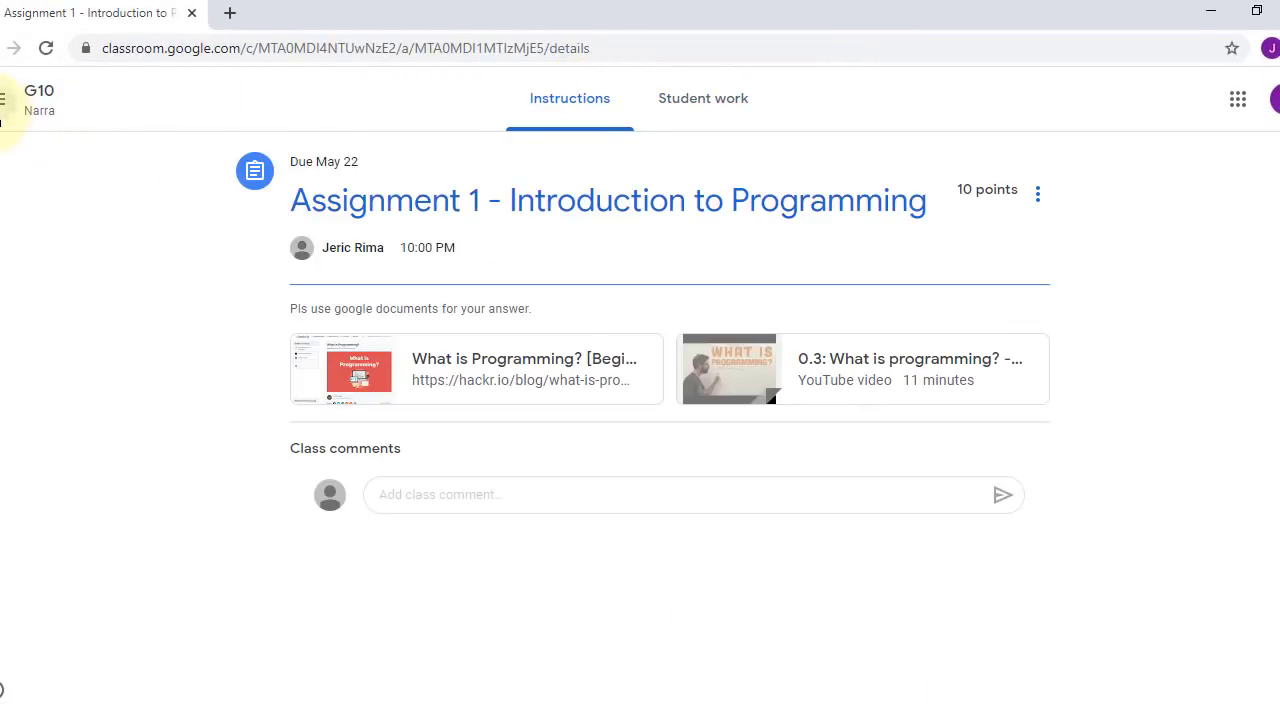
pyautogui.click(3, 100)
pyautogui.click(103, 312)
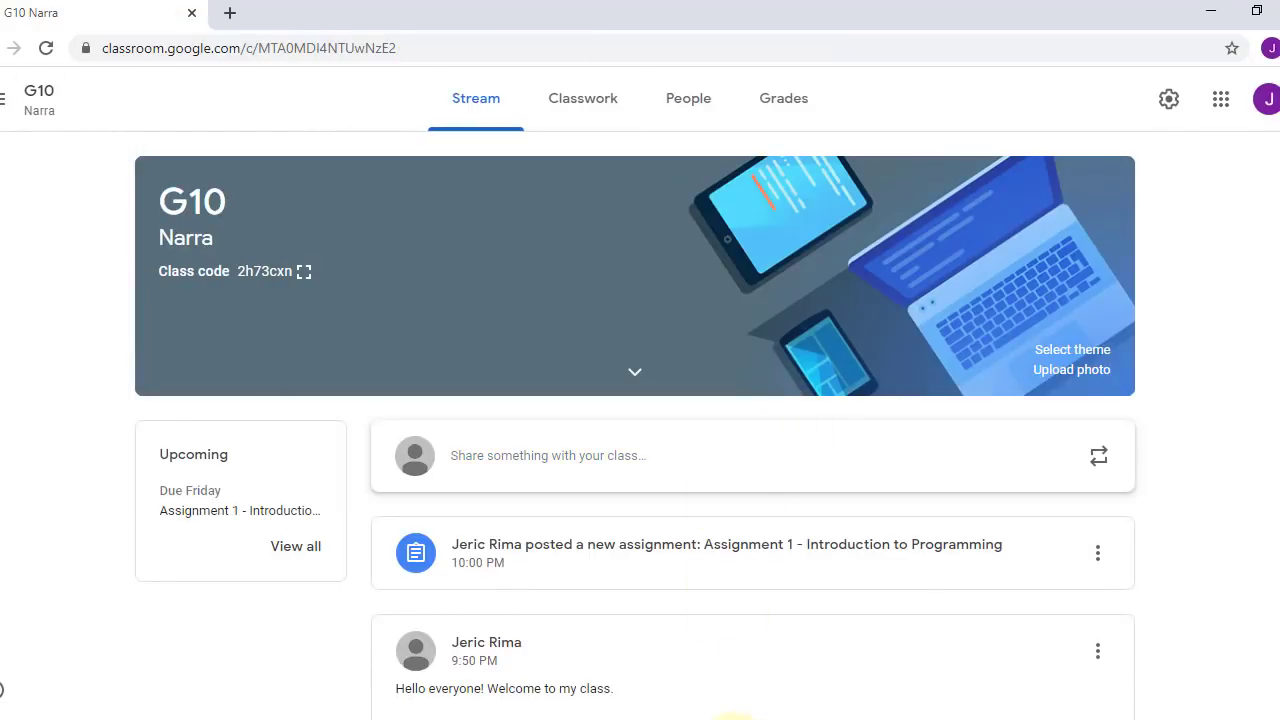
# Switch to the student's browser window and open the G10 Narra class stream
pyautogui.moveTo(733, 715)
pyautogui.click(637, 655)
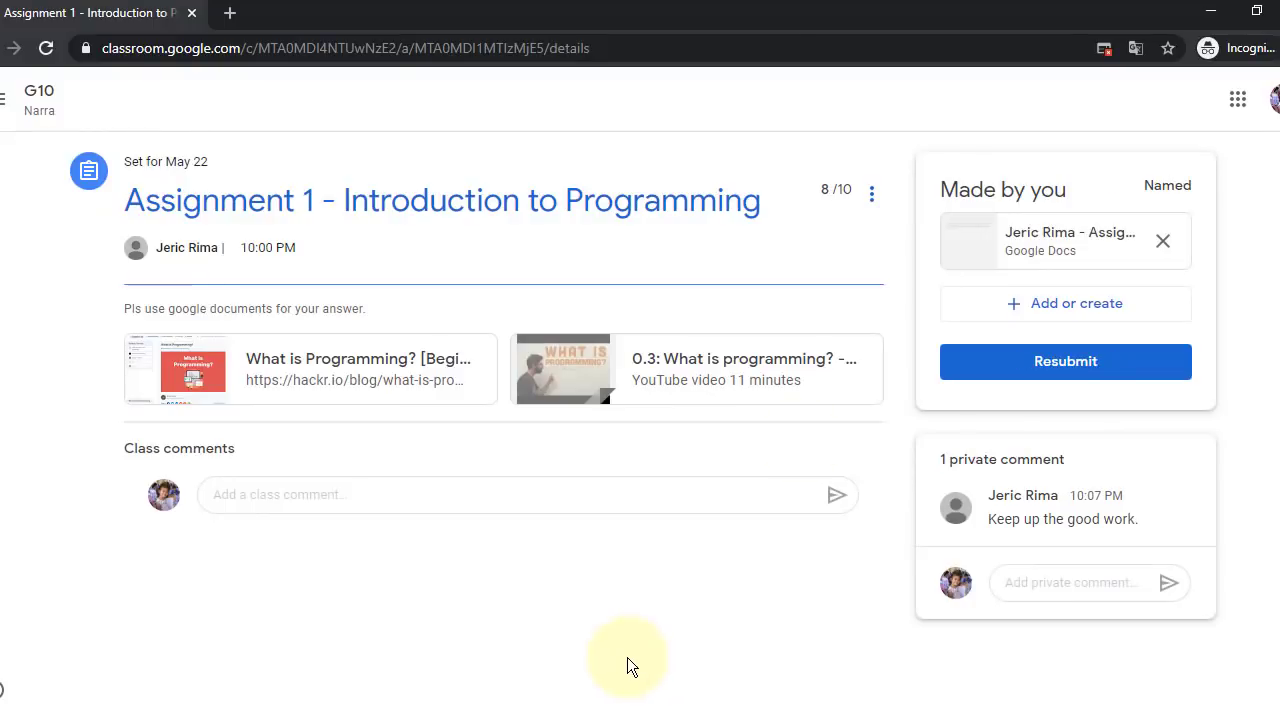
pyautogui.click(3, 100)
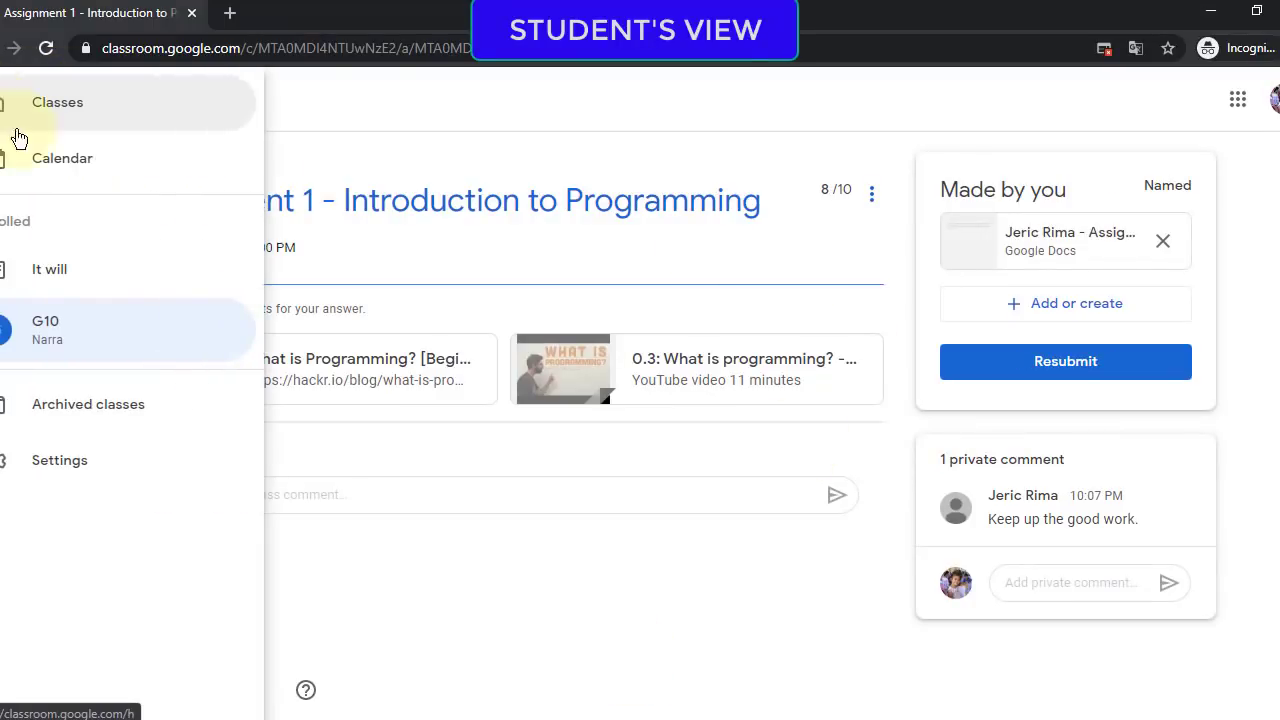
pyautogui.click(137, 340)
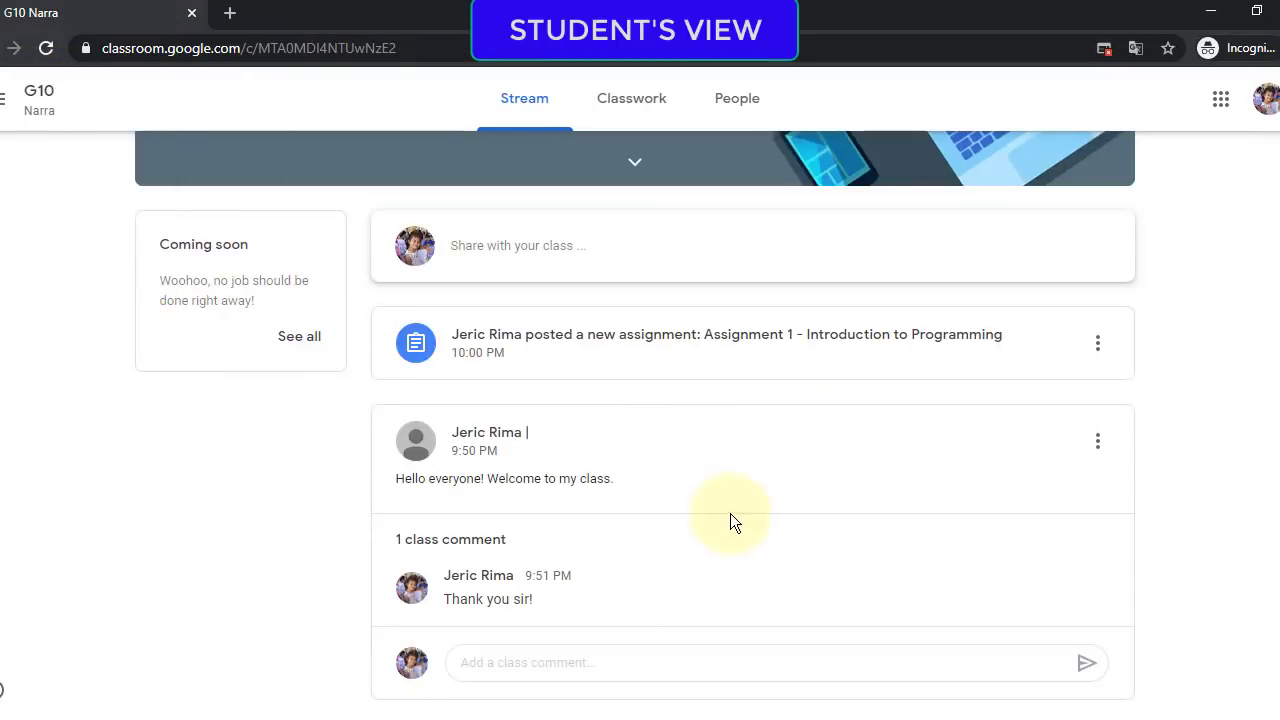
# Open the student's G10 Narra classwork, dismiss the progress tip and expand Assignment 1
pyautogui.click(638, 104)
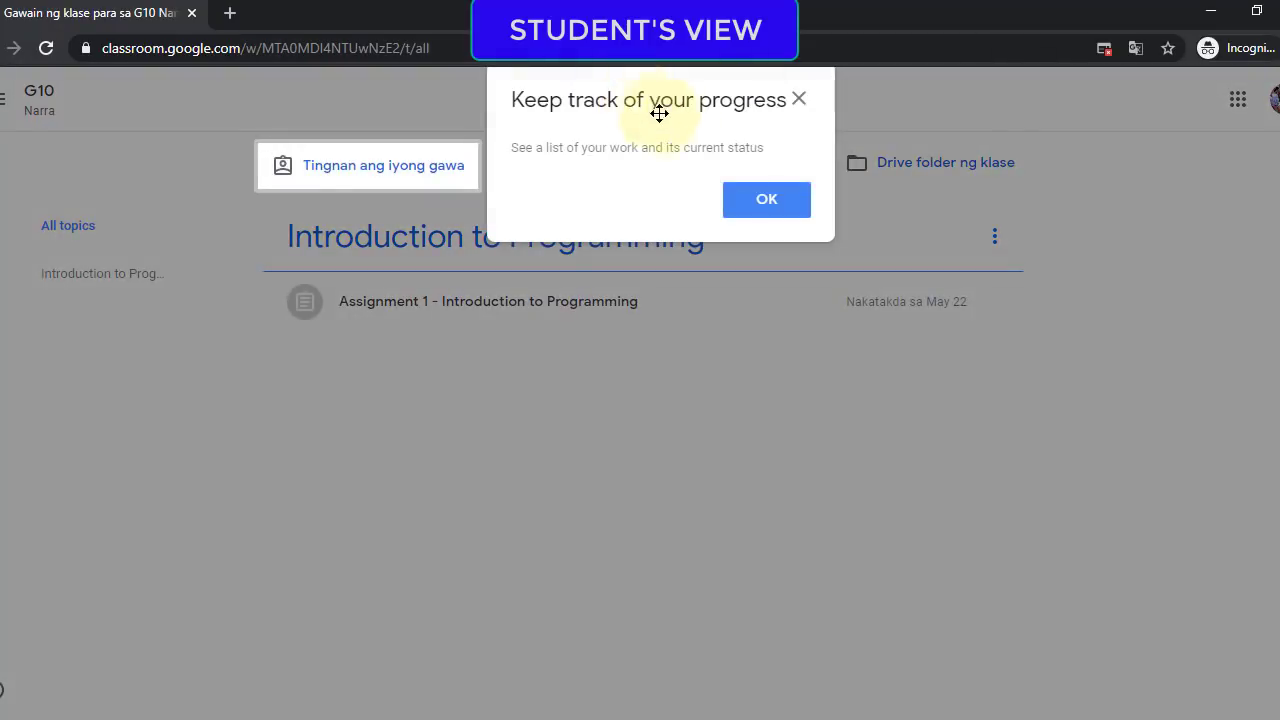
pyautogui.click(767, 202)
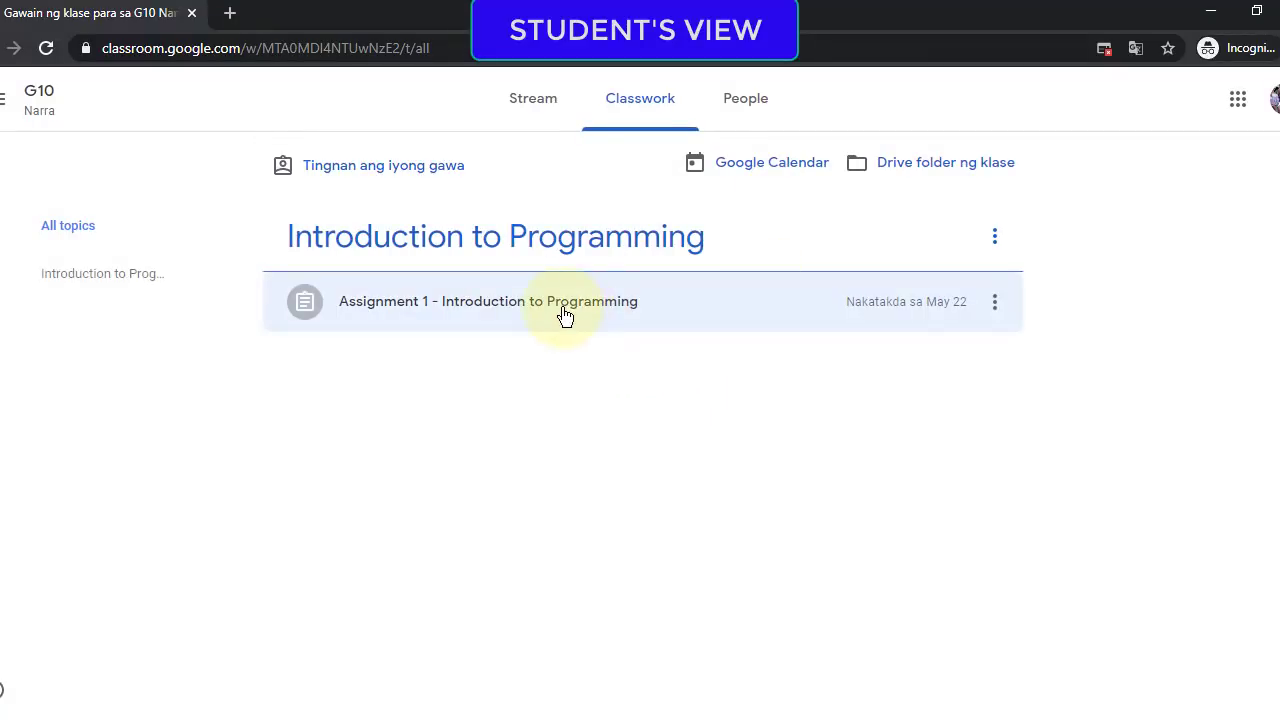
pyautogui.click(565, 316)
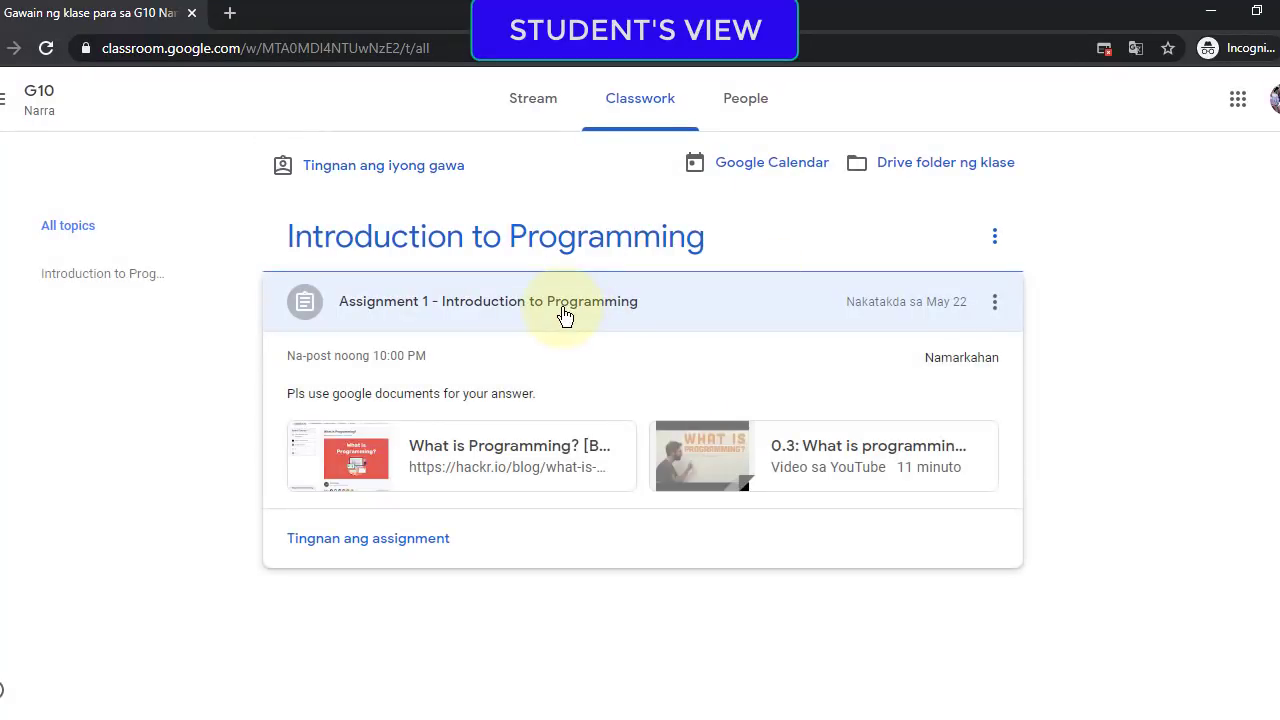
# Open the full details of Assignment 1 from the student's classwork to check its grade and private comment
pyautogui.rightClick(993, 288)
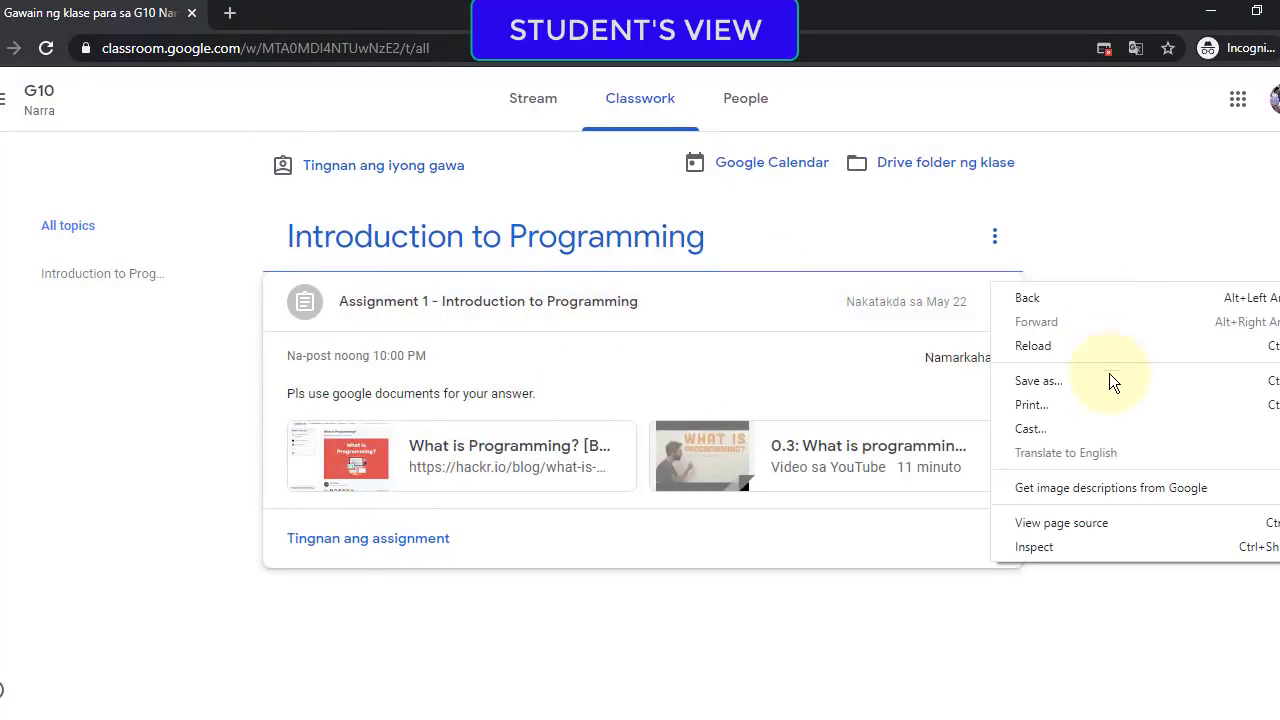
pyautogui.click(771, 576)
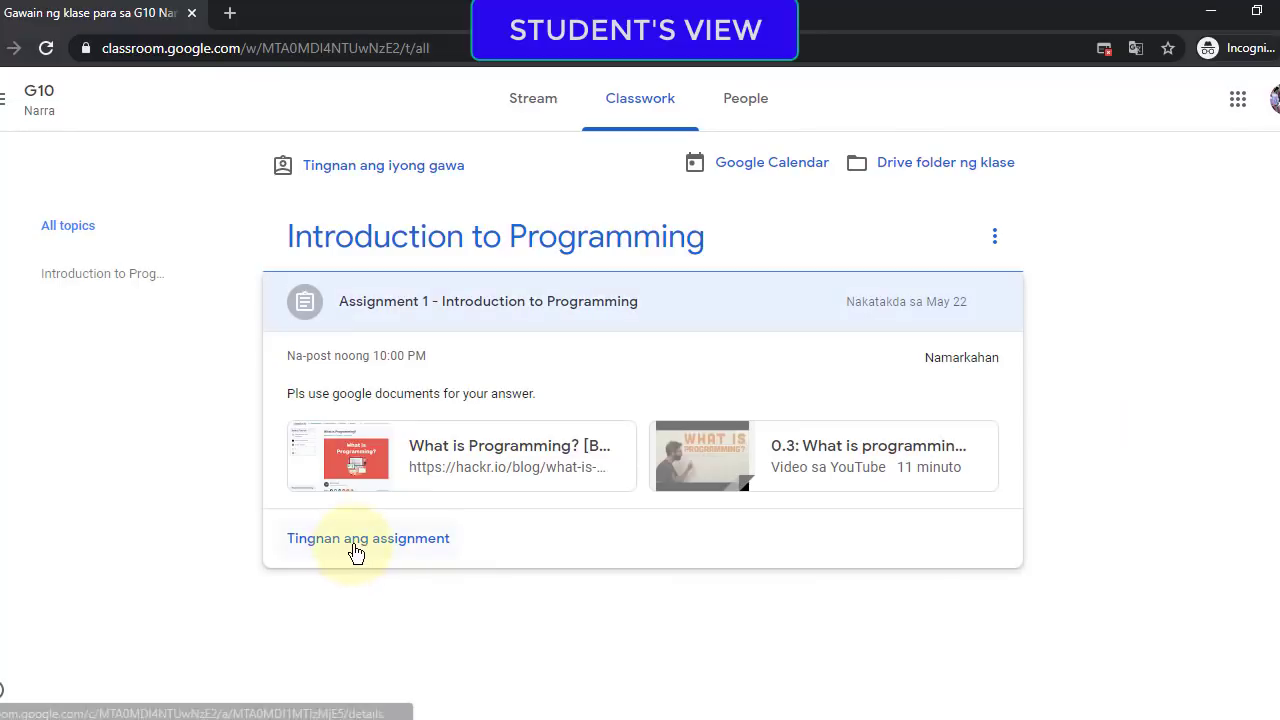
pyautogui.click(362, 546)
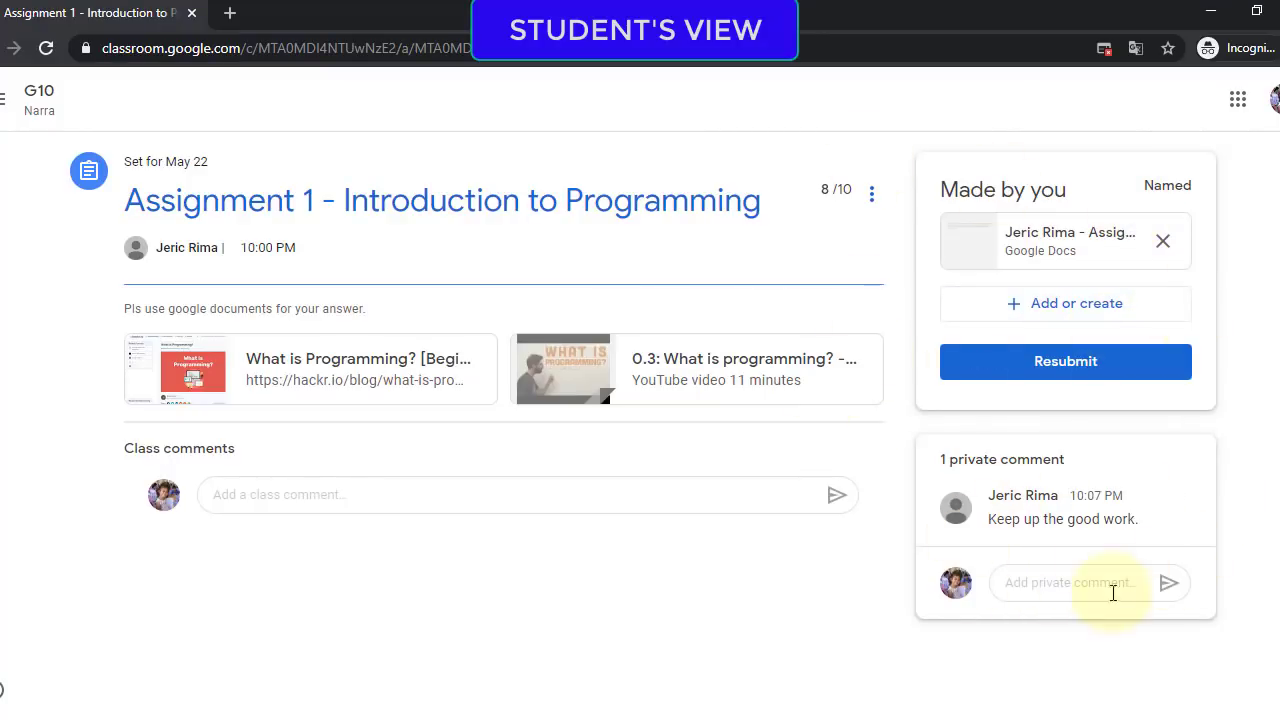
# Go back to the student's G10 Narra stream, look through its posts and reopen the class's classwork
pyautogui.hotkey('alt', 'Left')
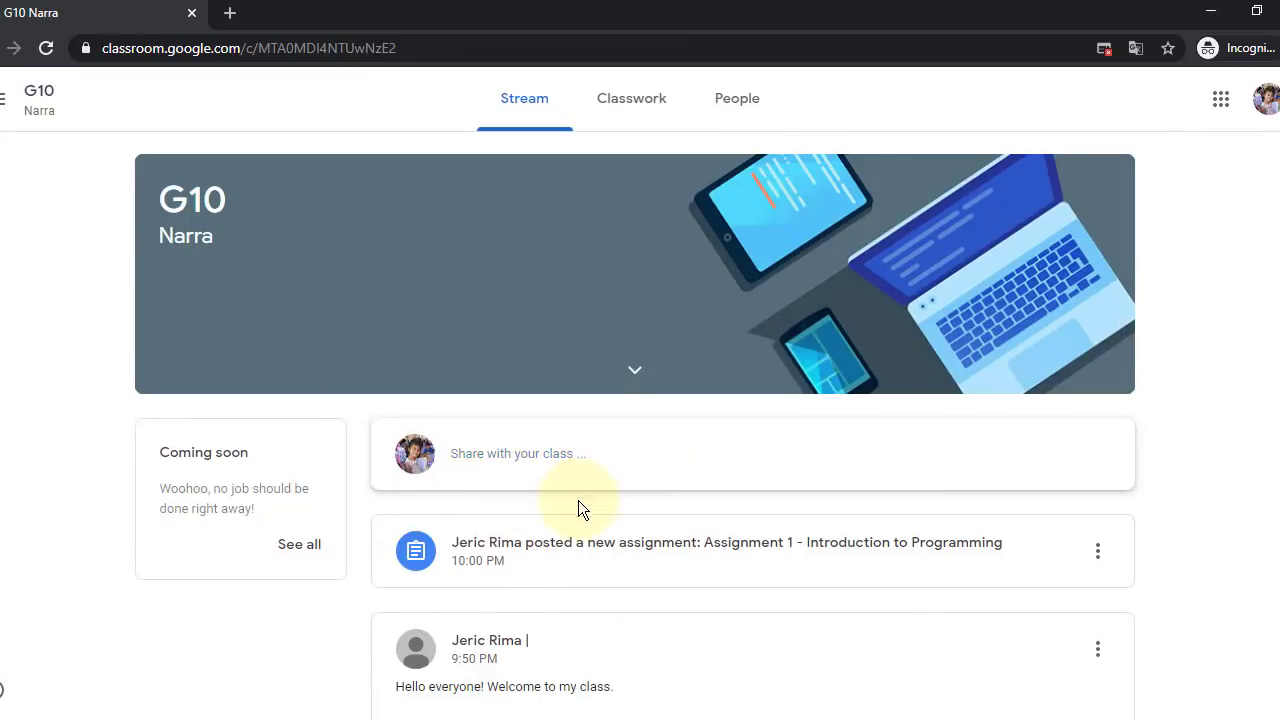
pyautogui.scroll(-2, 580, 508)
pyautogui.scroll(2, 550, 510)
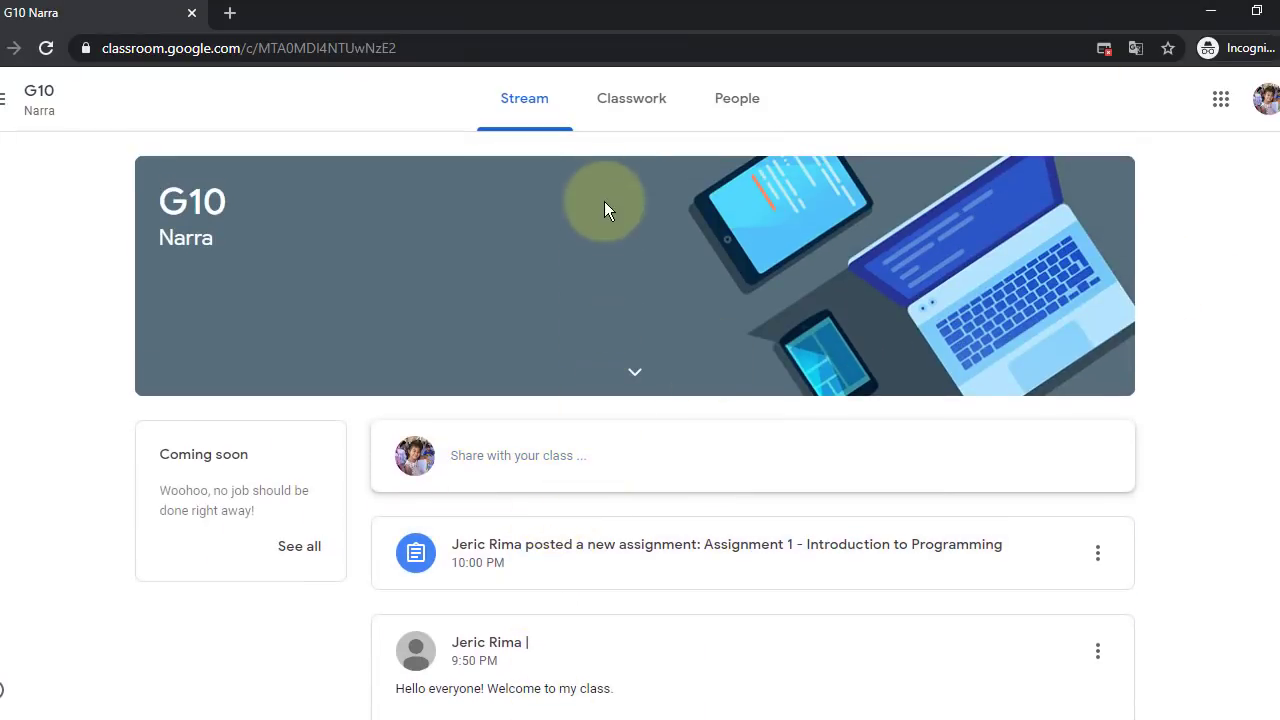
pyautogui.click(626, 112)
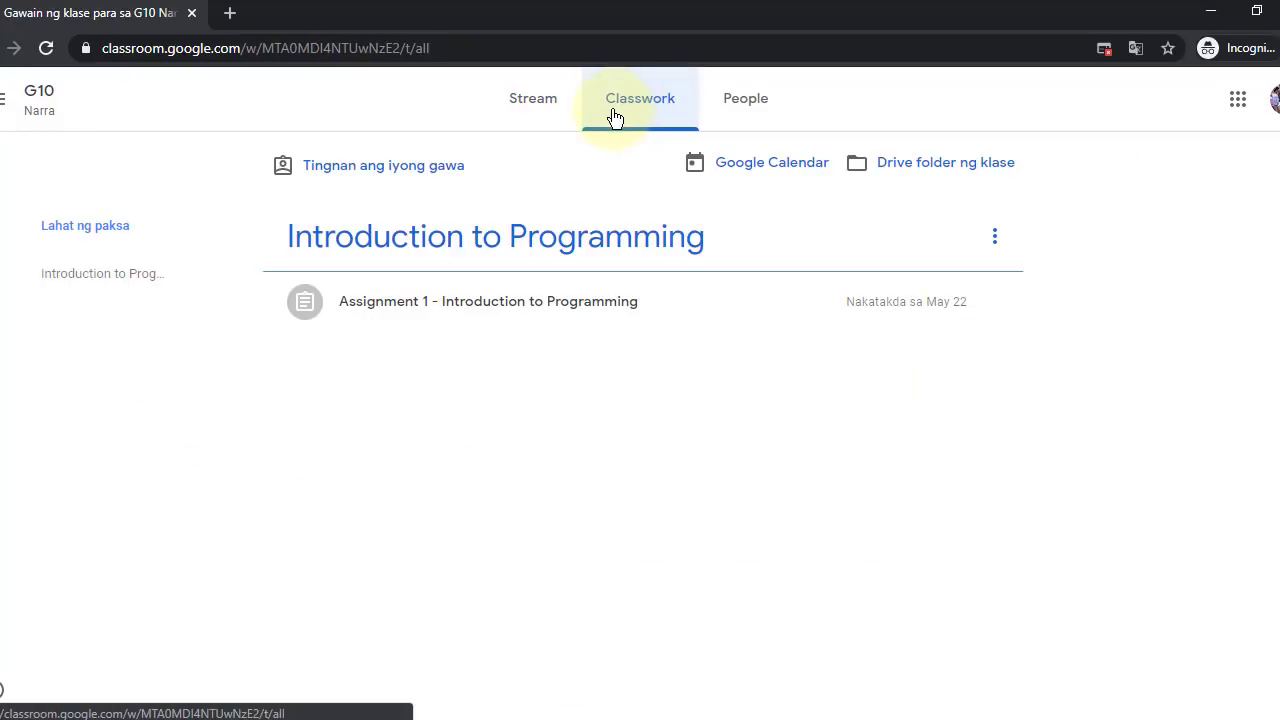
pyautogui.rightClick(1135, 282)
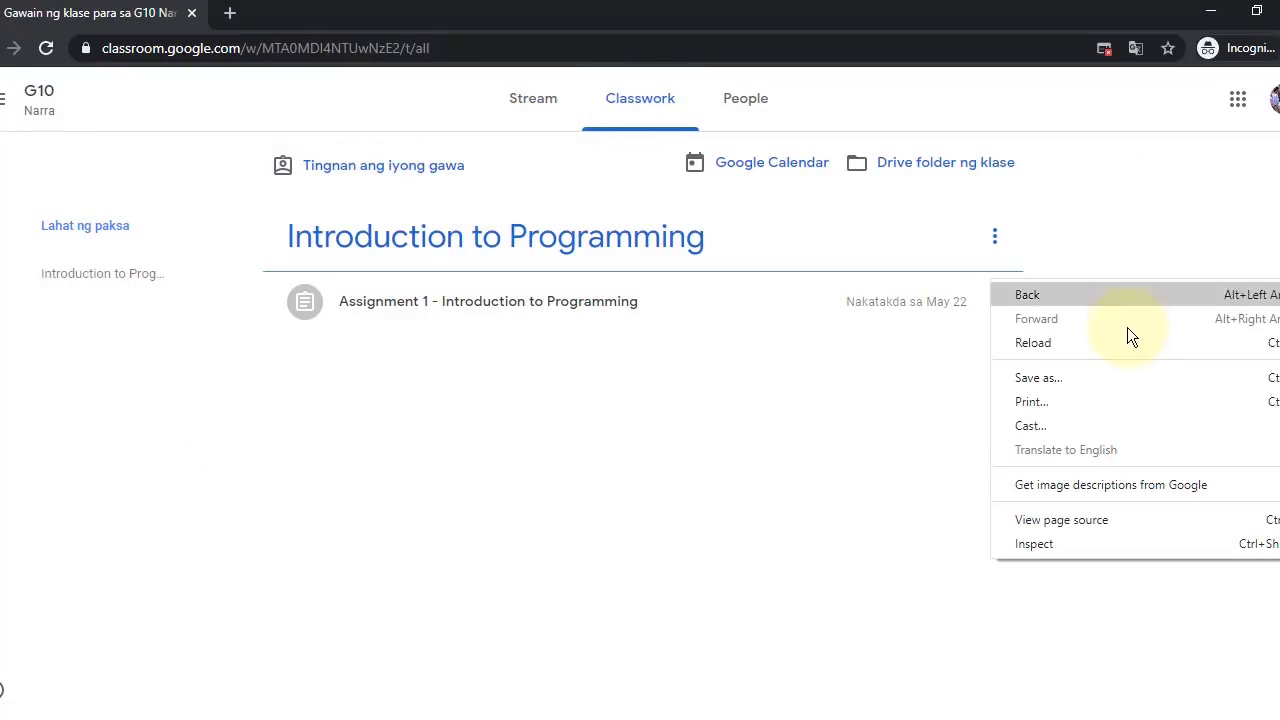
pyautogui.press('Escape')
pyautogui.rightClick(992, 240)
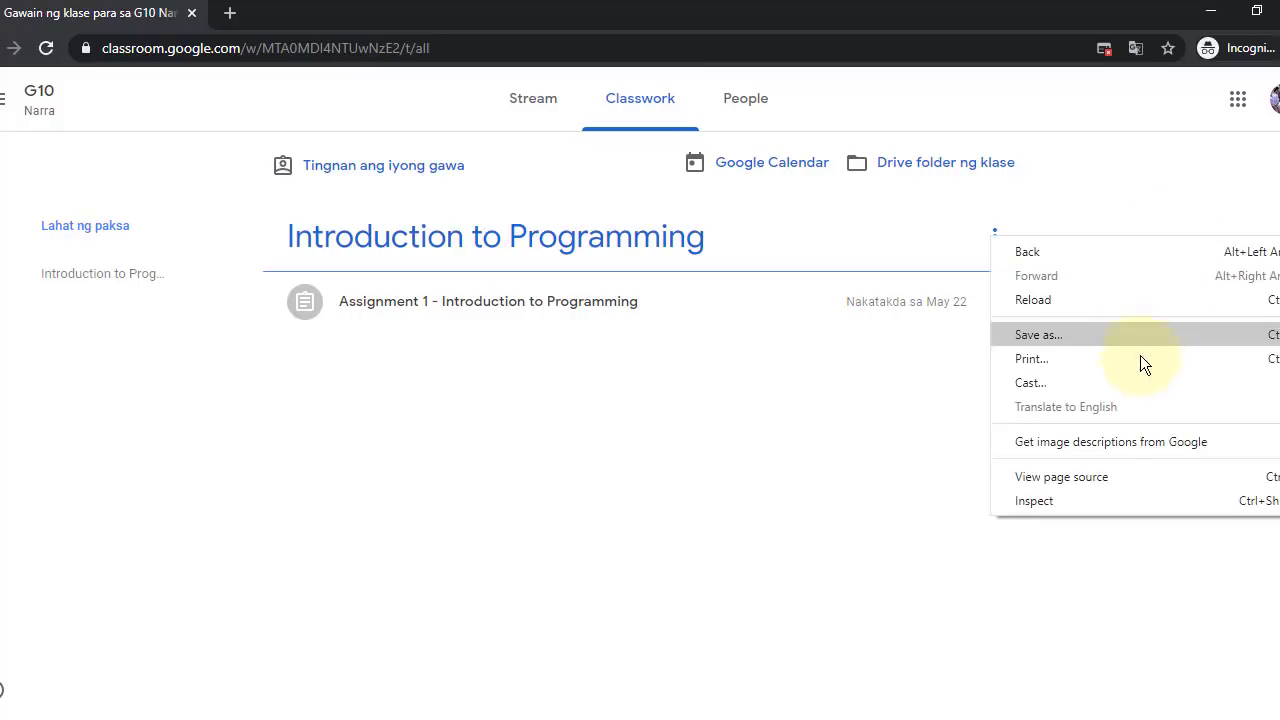
pyautogui.click(1125, 393)
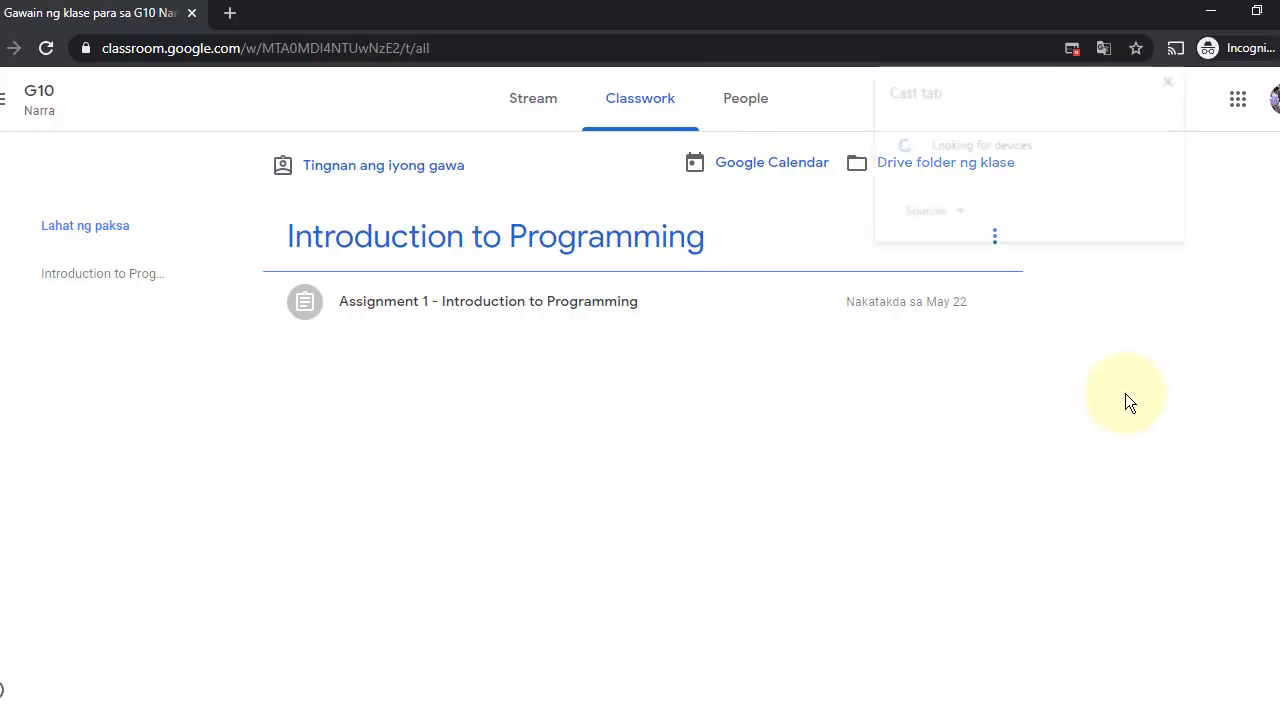
pyautogui.click(1175, 79)
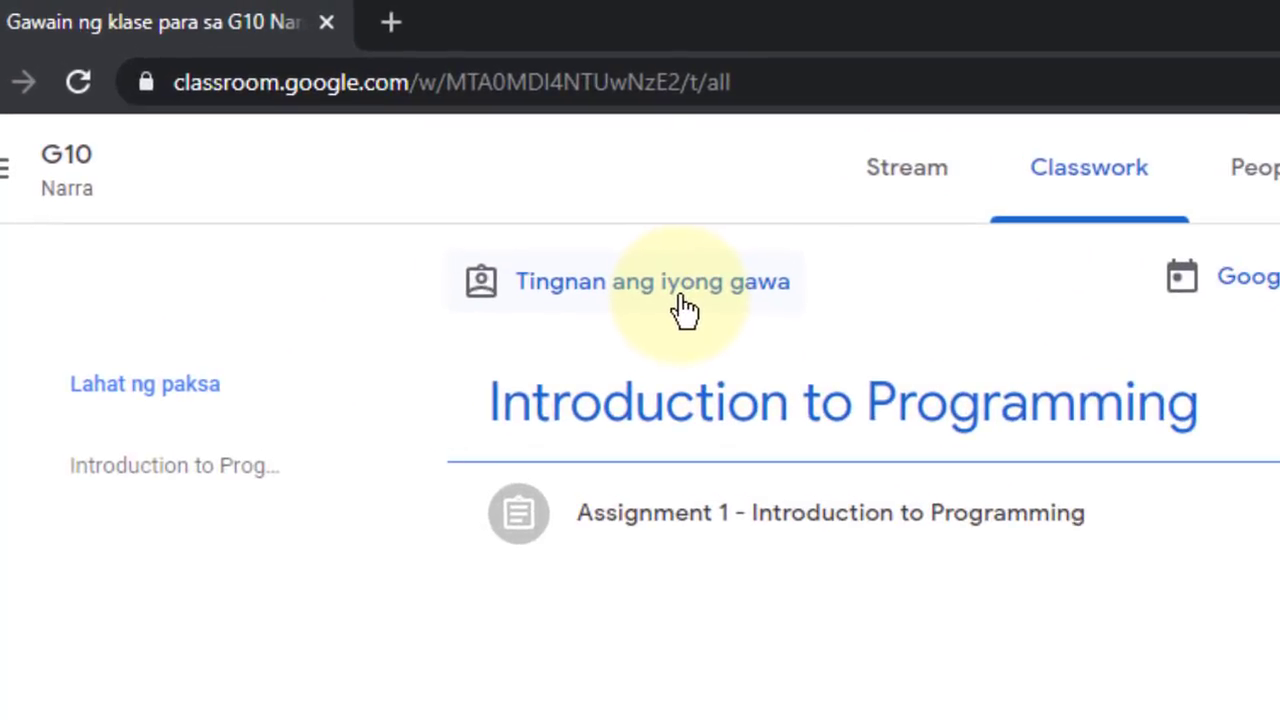
# View the student's own work list, expand Assignment 1 and open its details with the private comment field
pyautogui.click(685, 300)
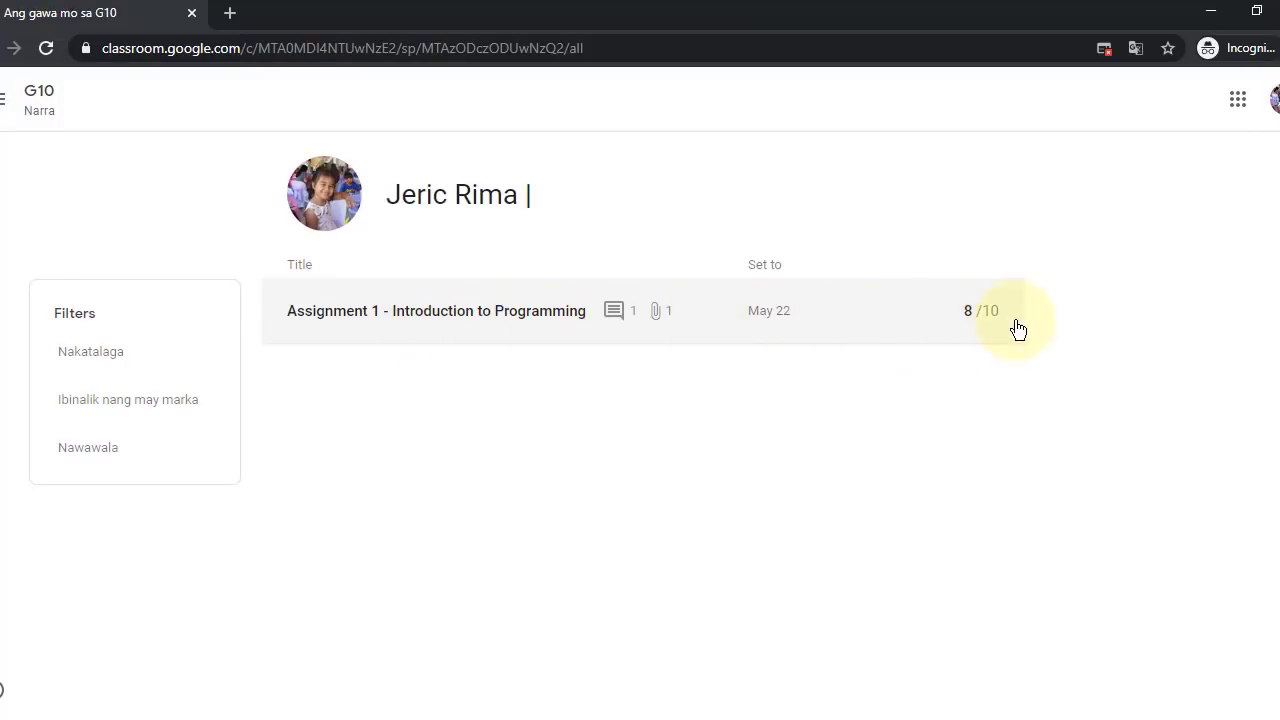
pyautogui.click(478, 313)
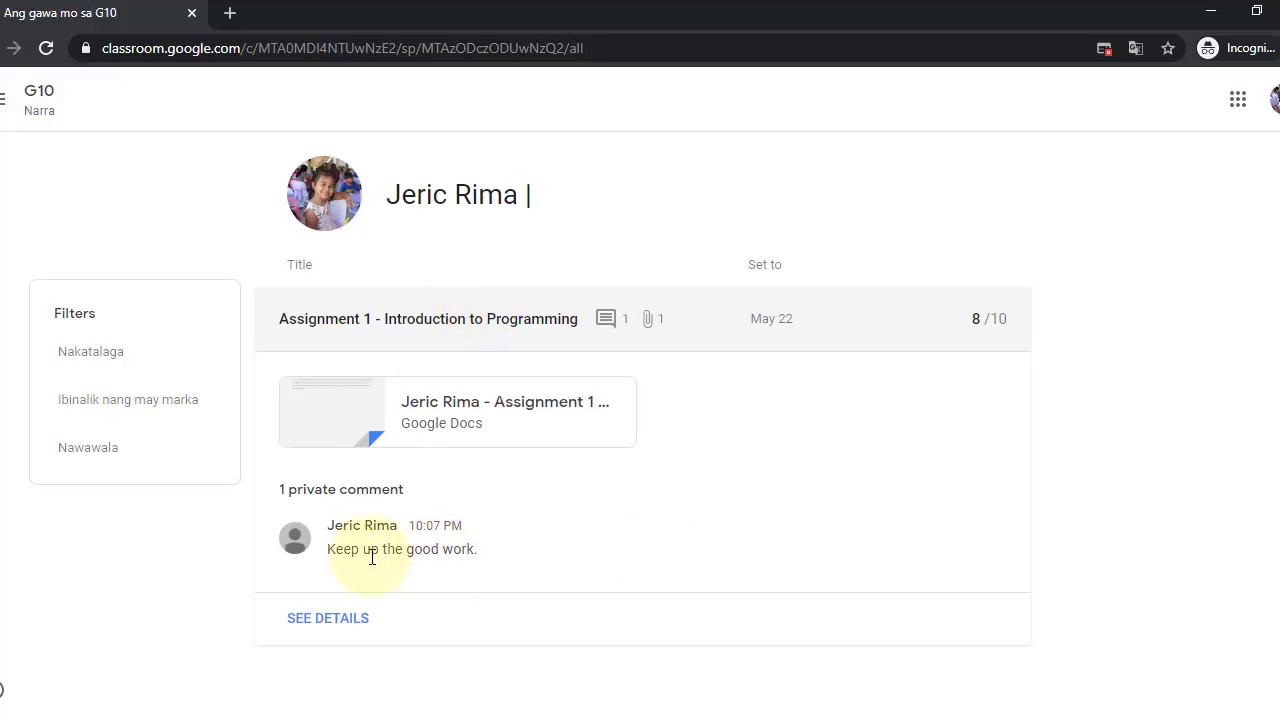
pyautogui.click(338, 625)
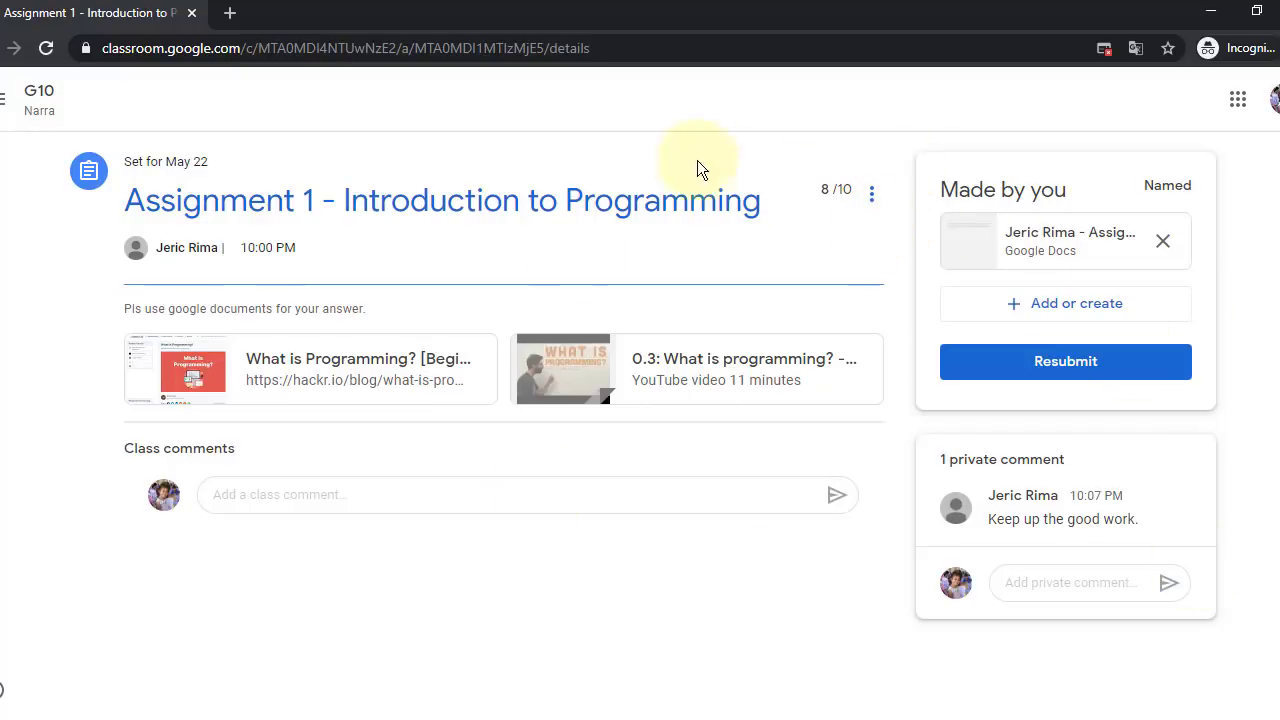
pyautogui.click(1087, 586)
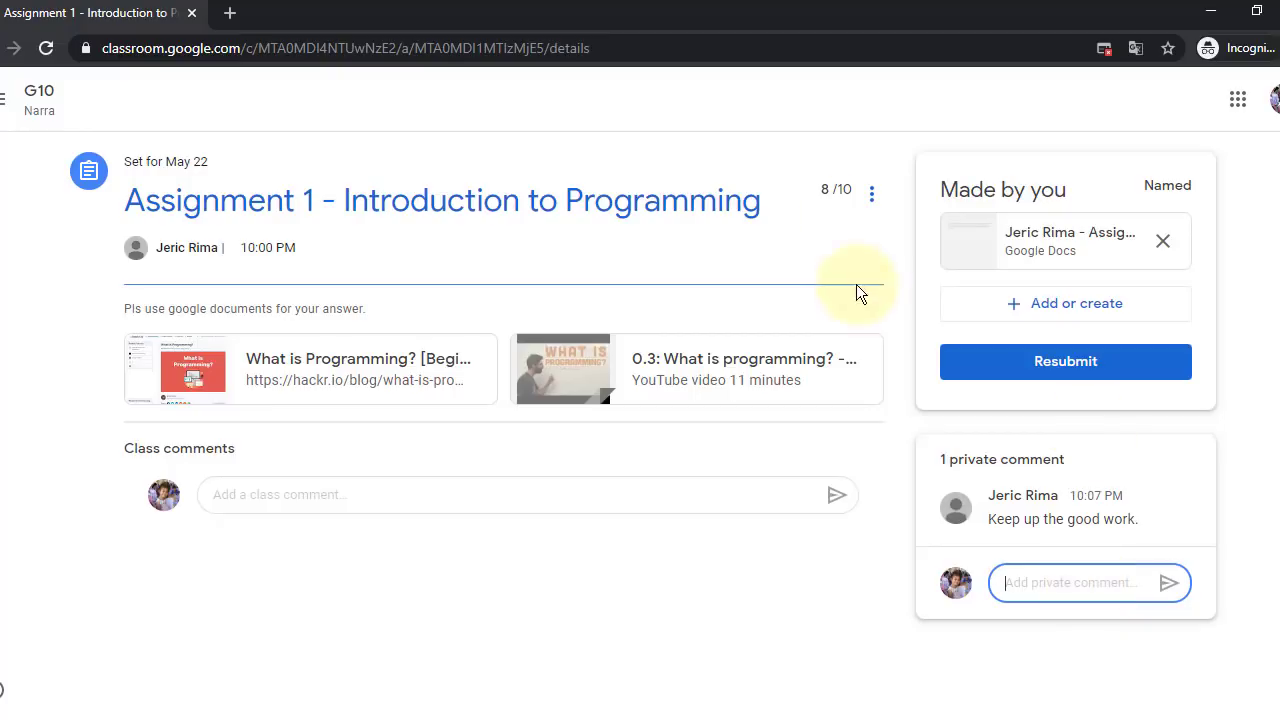
# Return to the student's class stream, switch to the teacher's browser window and dismiss the stream customization tip
pyautogui.click(14, 102)
pyautogui.click(92, 334)
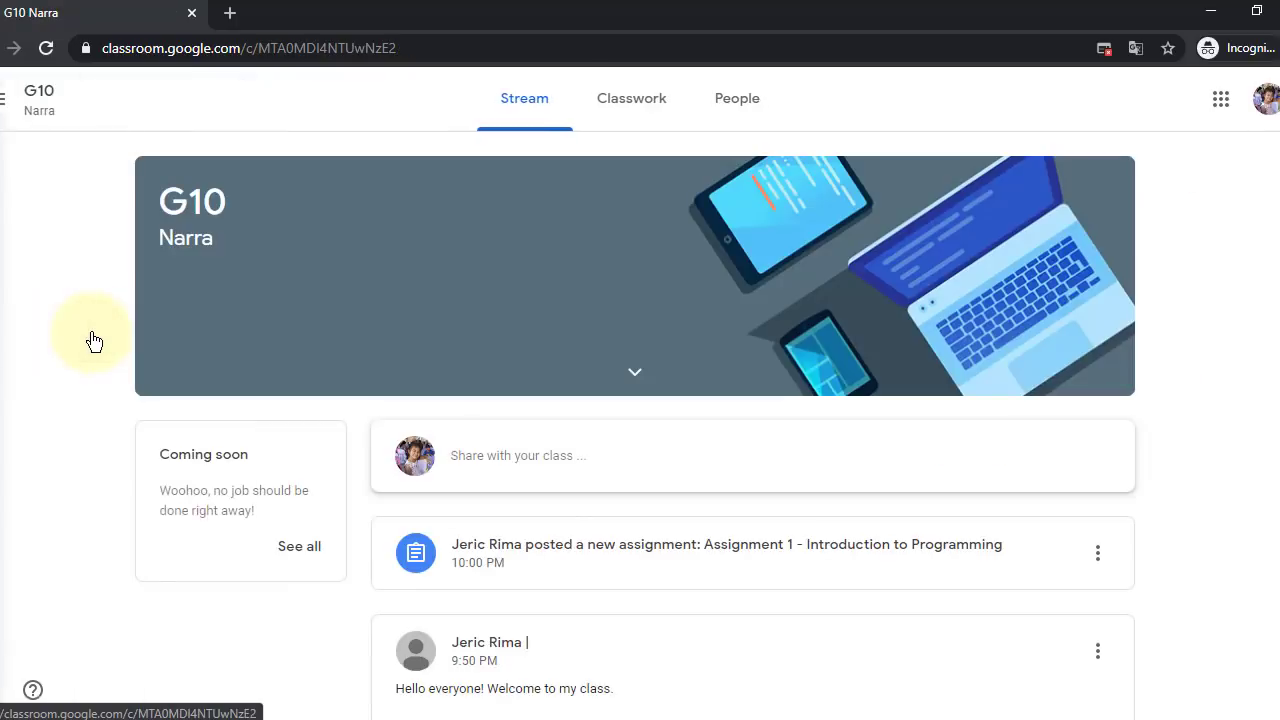
pyautogui.click(1211, 12)
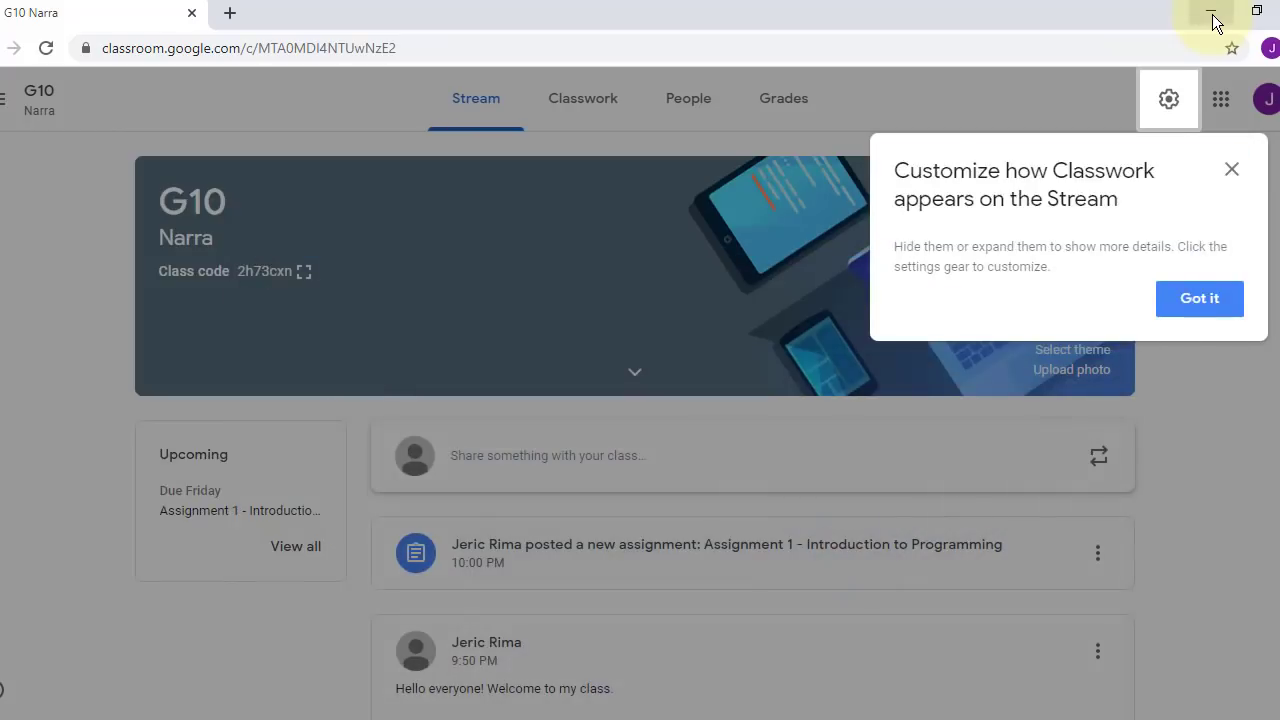
pyautogui.click(1232, 170)
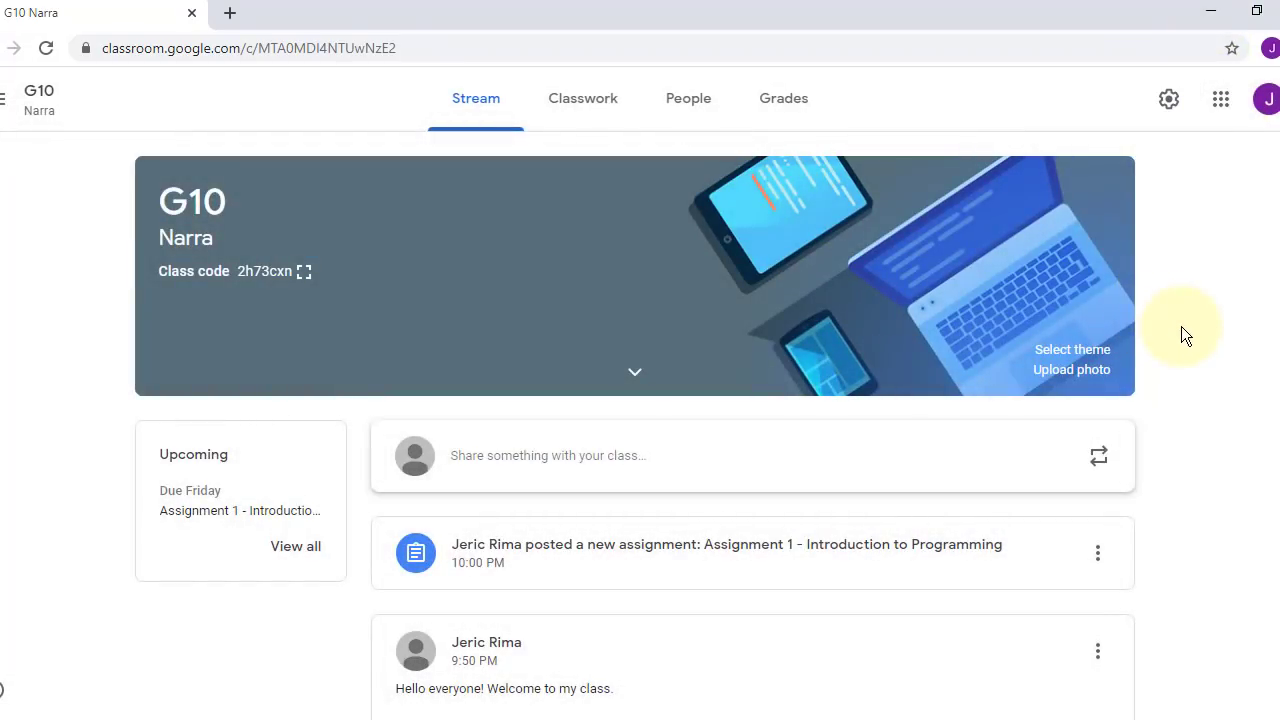
pyautogui.scroll(-2, 565, 528)
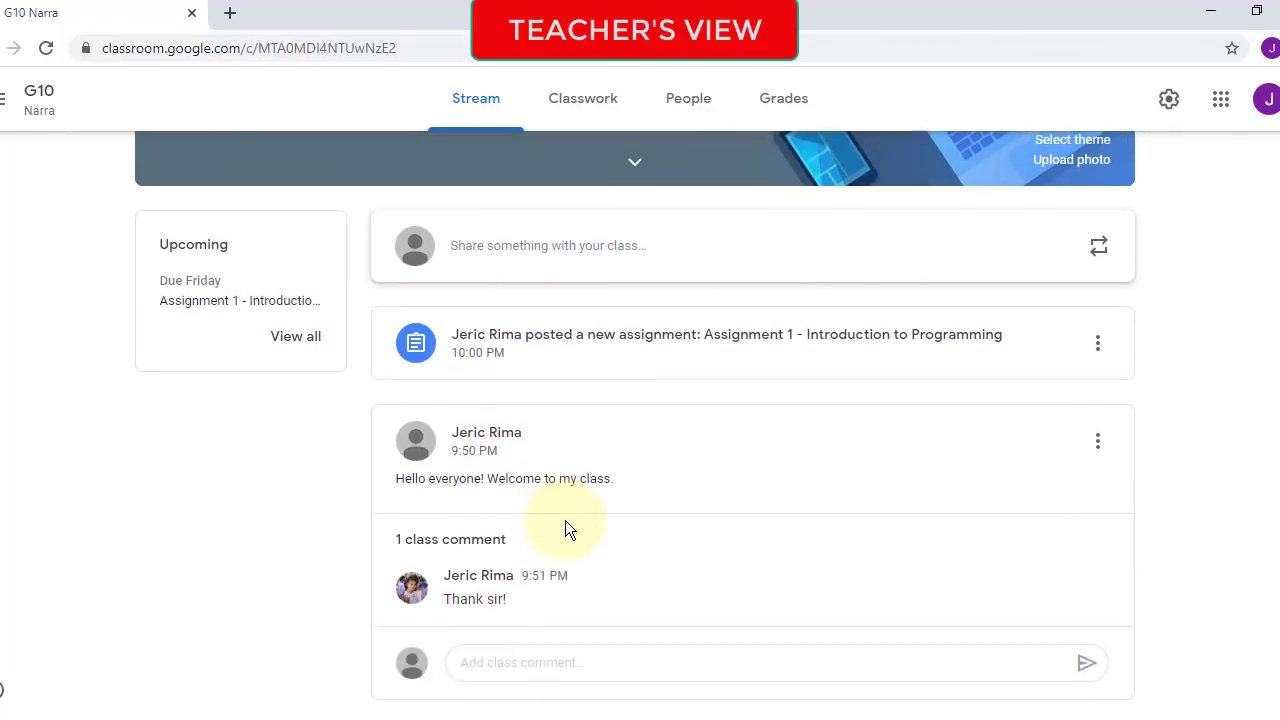
pyautogui.scroll(2, 565, 528)
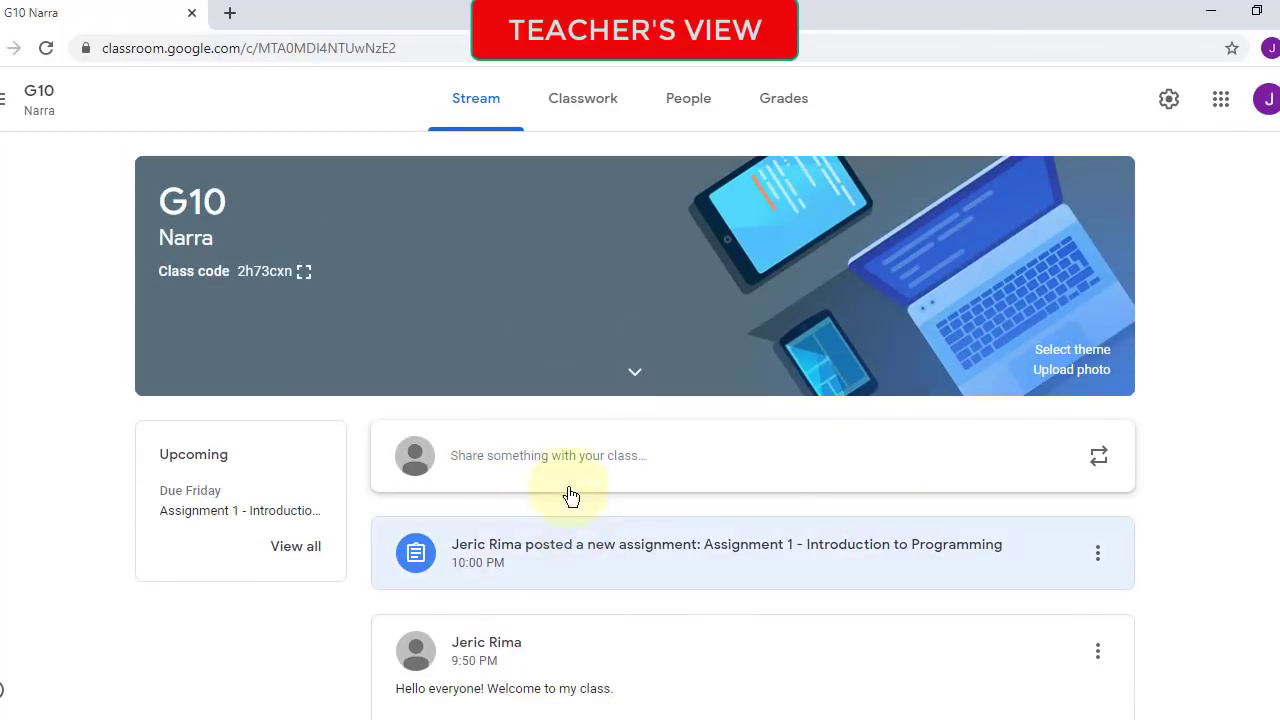
# Open the teacher's G10 Narra gradebook, dismiss the grading system tip and view the options for Assignment 1
pyautogui.click(789, 104)
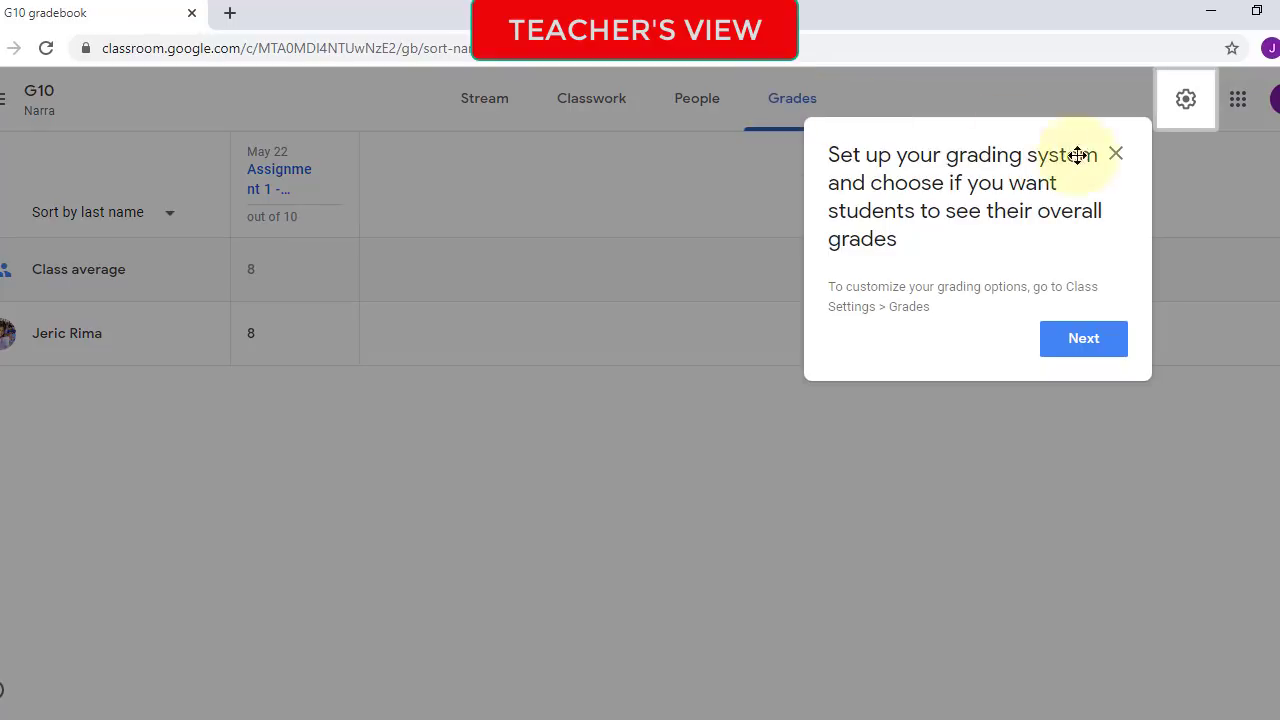
pyautogui.click(1115, 155)
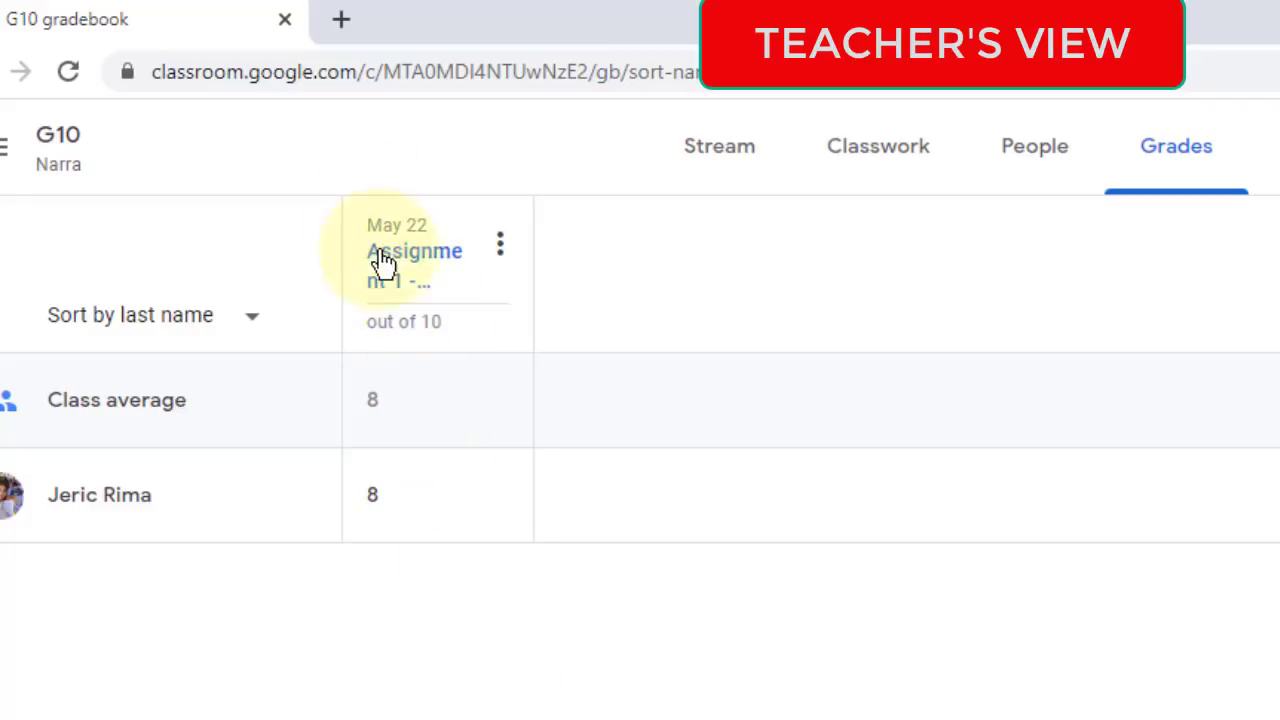
pyautogui.click(500, 247)
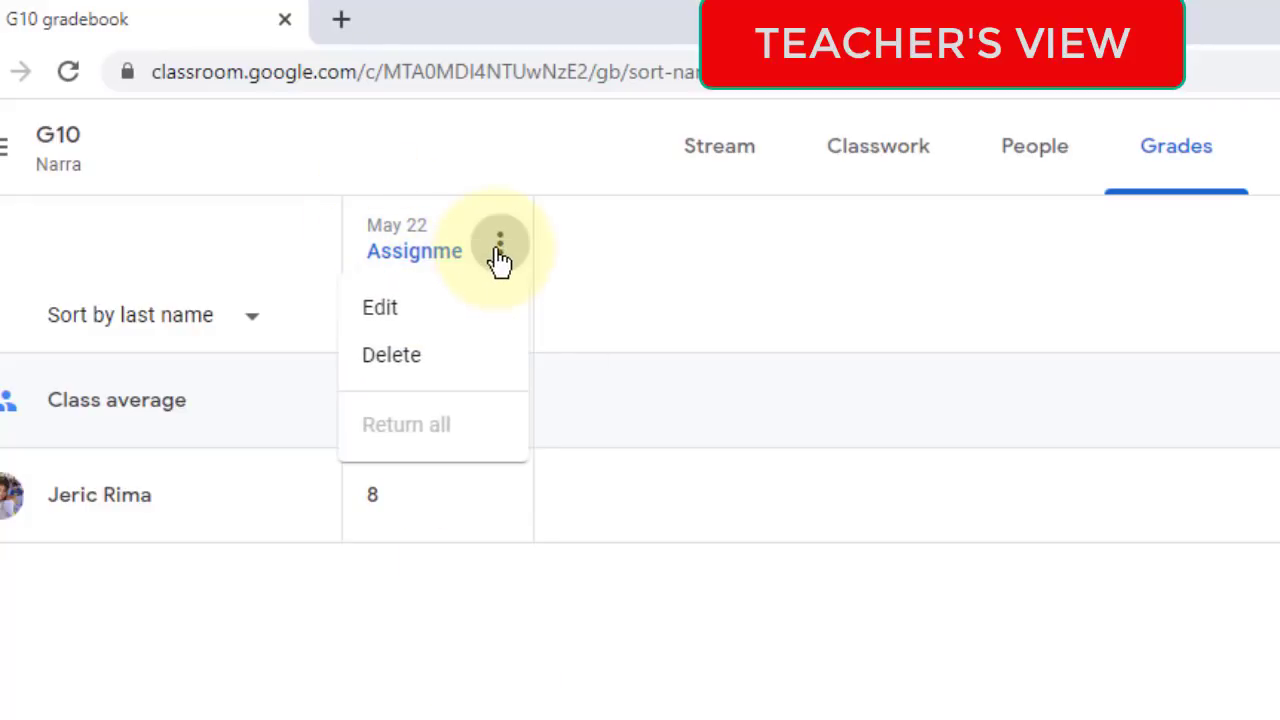
pyautogui.click(500, 247)
# View the student work of Assignment 1 from the gradebook and go back to the class grades
pyautogui.click(457, 266)
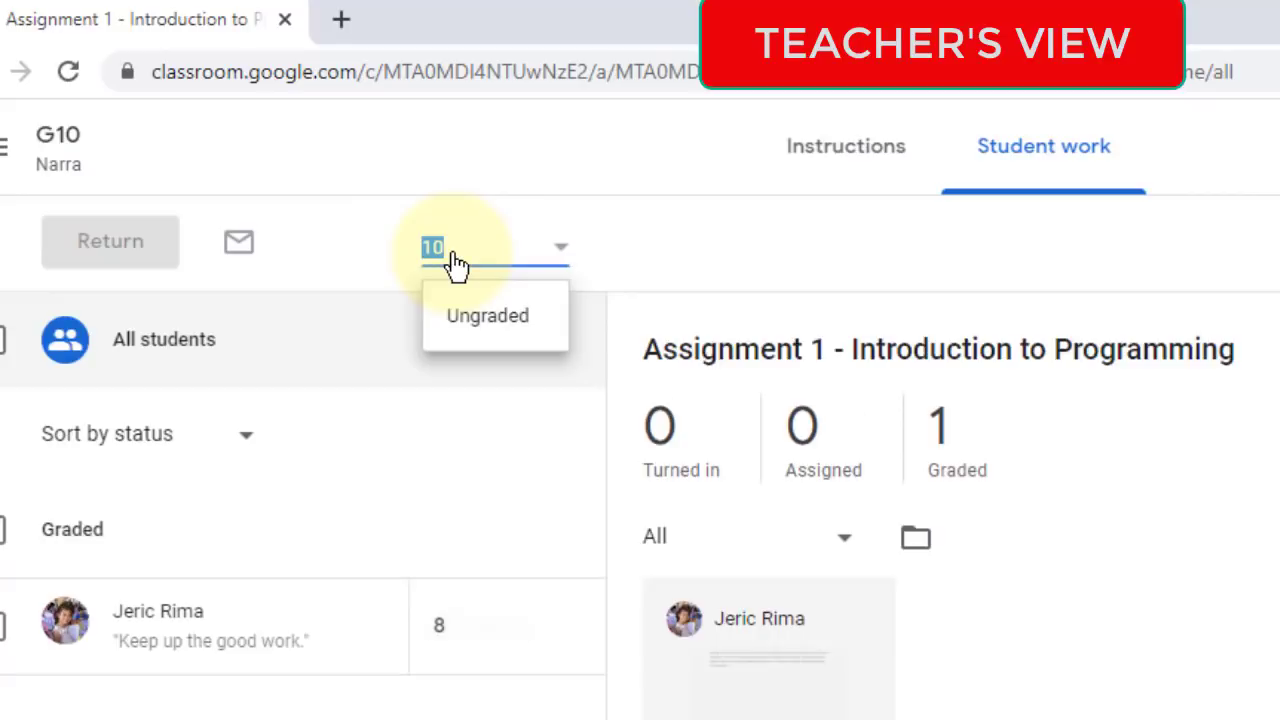
pyautogui.press('Escape')
pyautogui.click(40, 185)
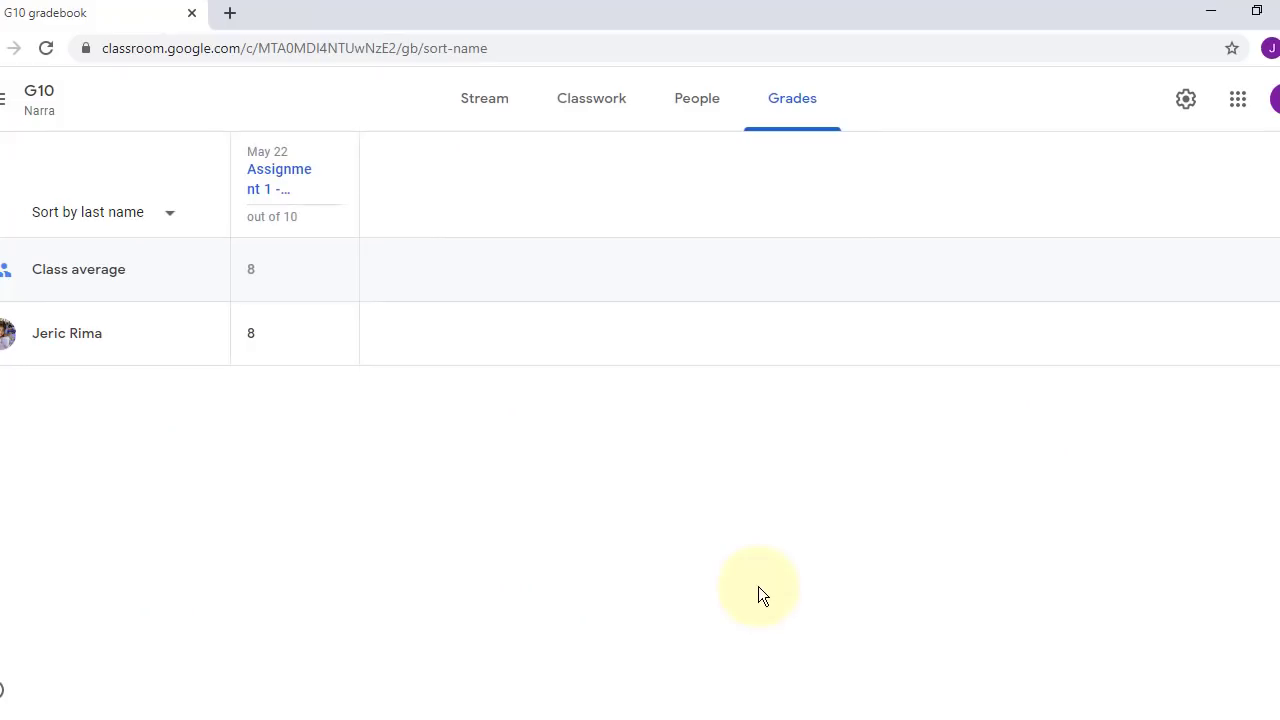
# Create a classwork material titled "Reviewer for Lesson 1" with the description "Pls download the file for your reviewer"
pyautogui.click(612, 110)
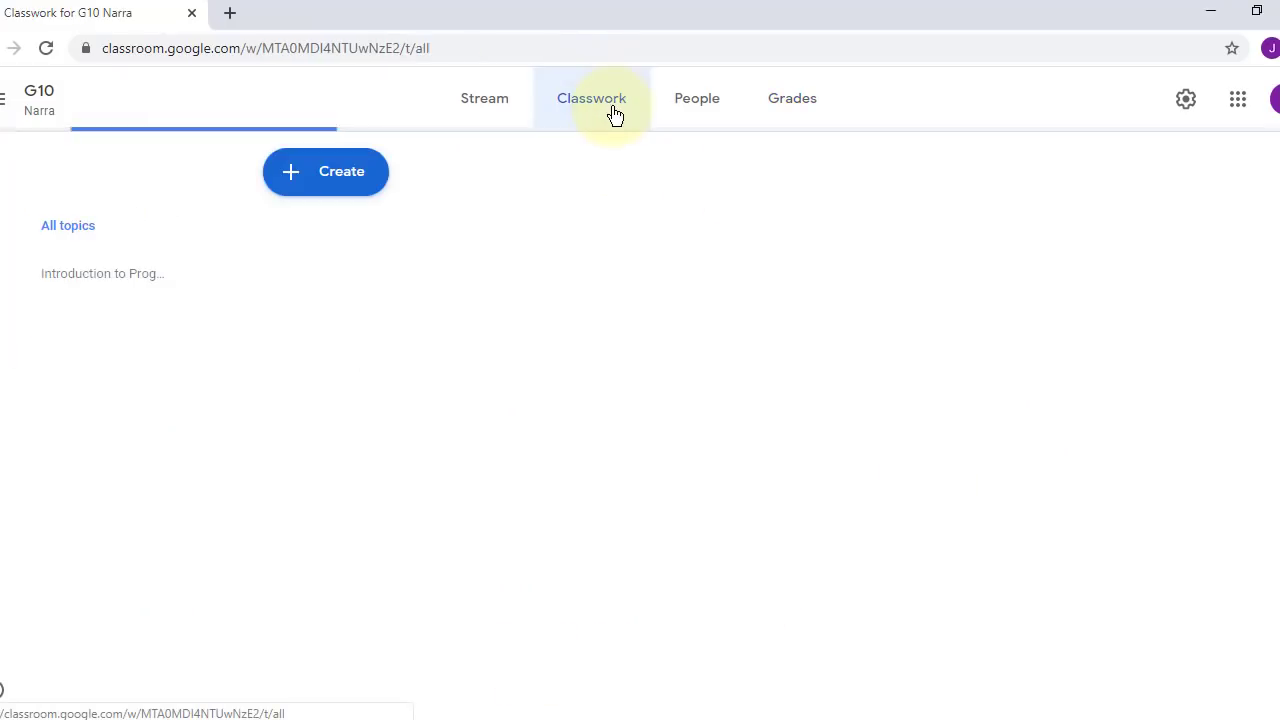
pyautogui.click(349, 176)
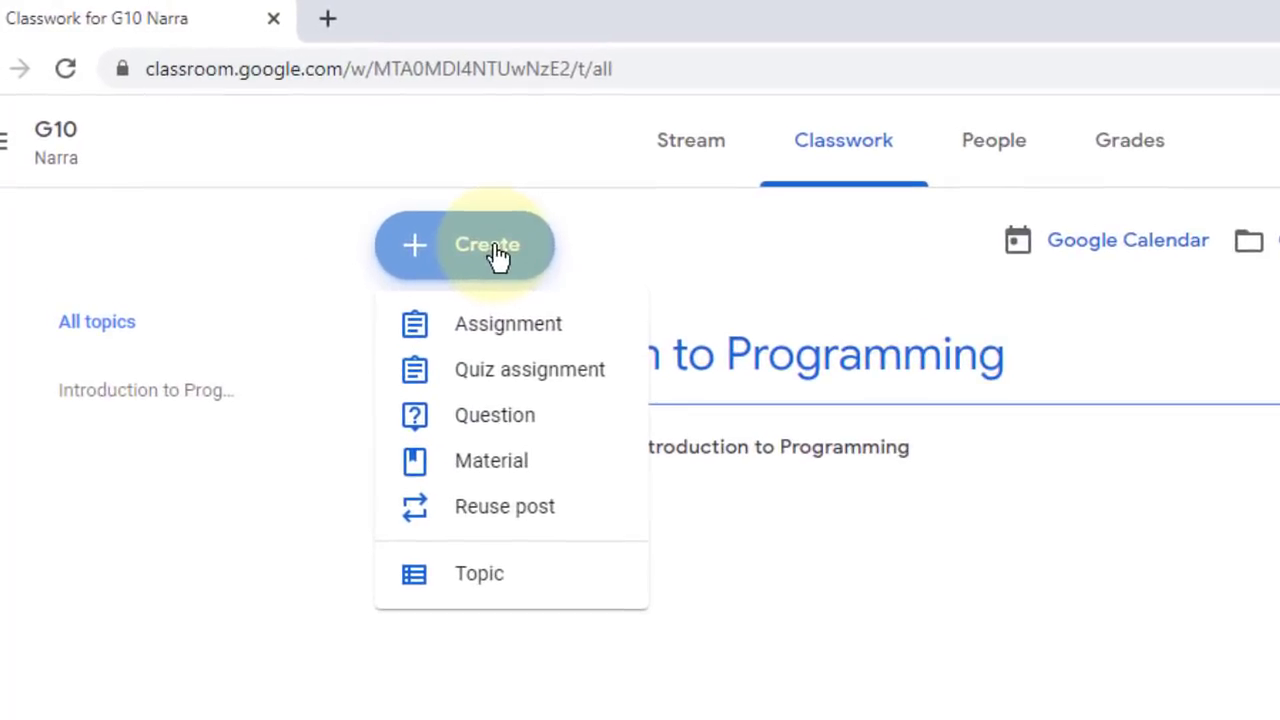
pyautogui.click(511, 474)
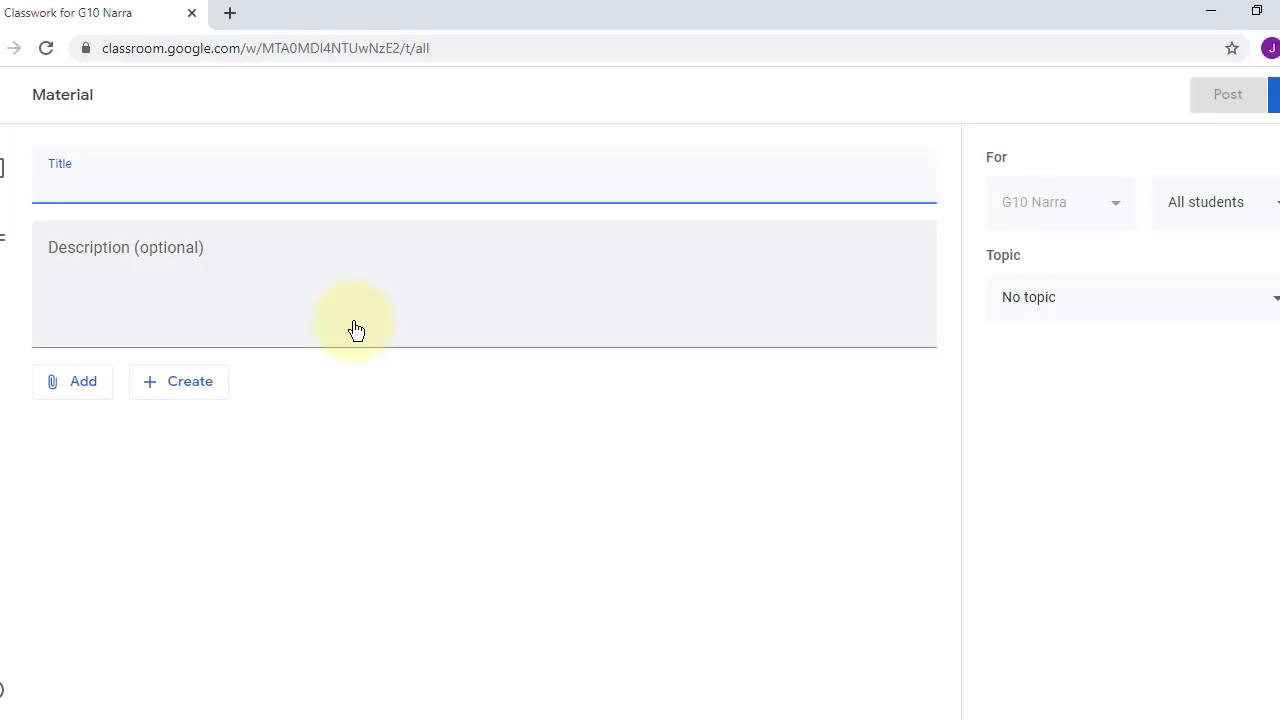
pyautogui.write('REviewer for Lesson 1')
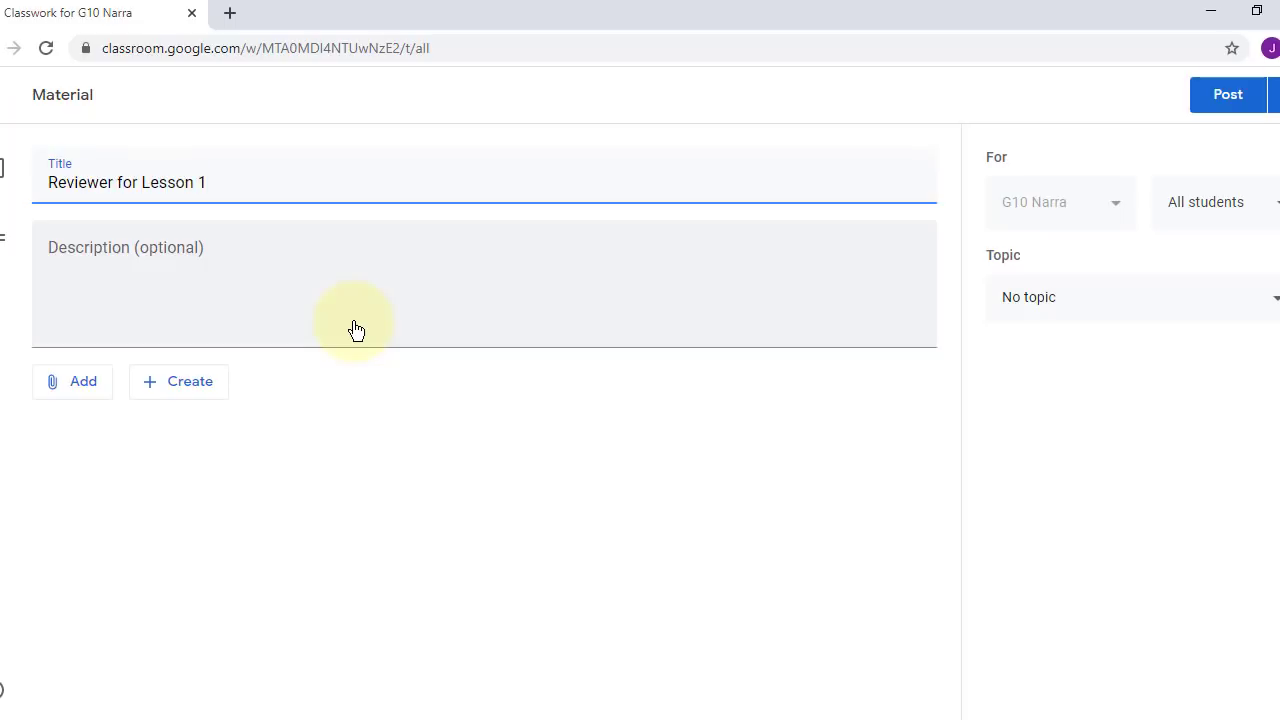
pyautogui.click(355, 322)
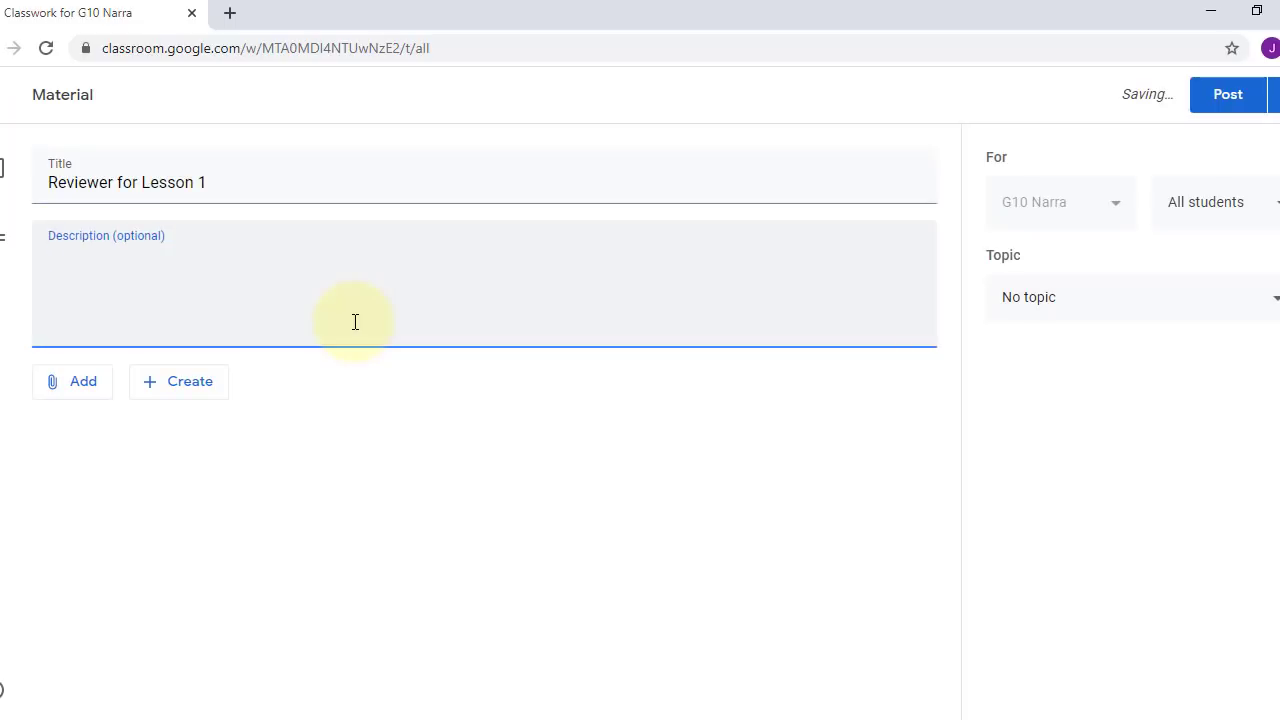
pyautogui.write('Pls')
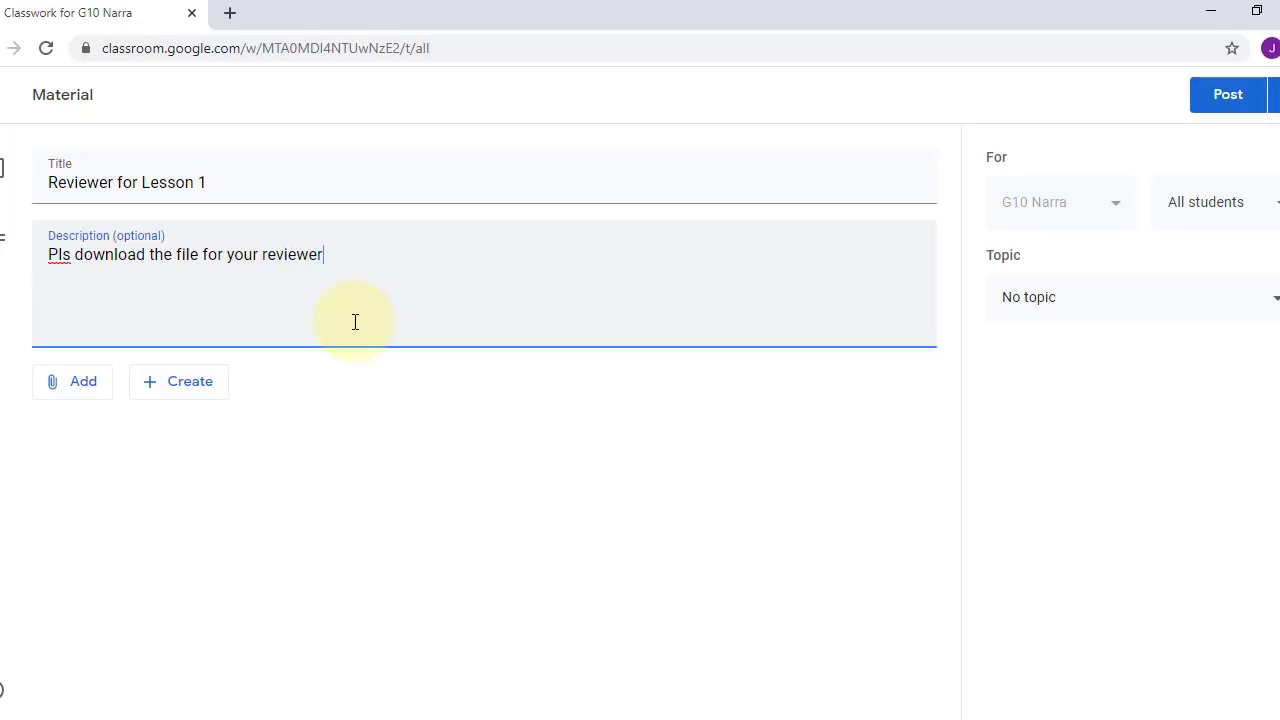
# Upload the PowerPoint file Week12 from the Desktop and attach it to the material
pyautogui.click(42, 381)
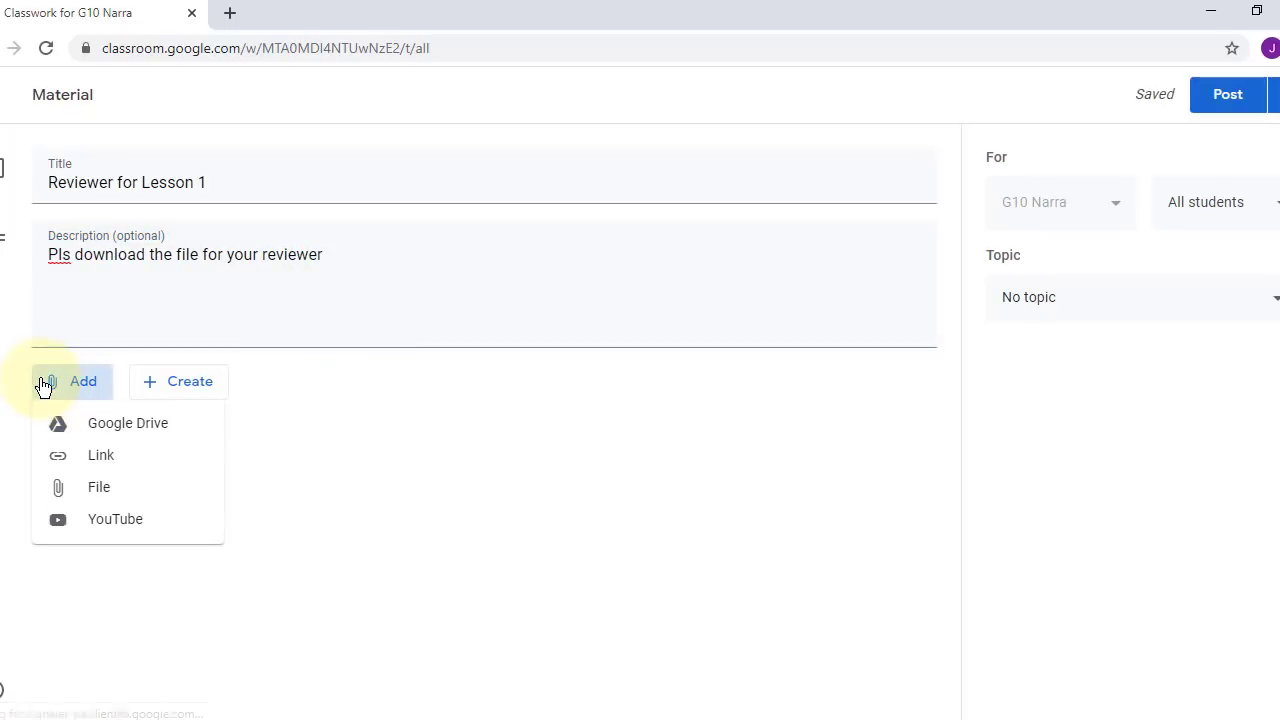
pyautogui.click(128, 487)
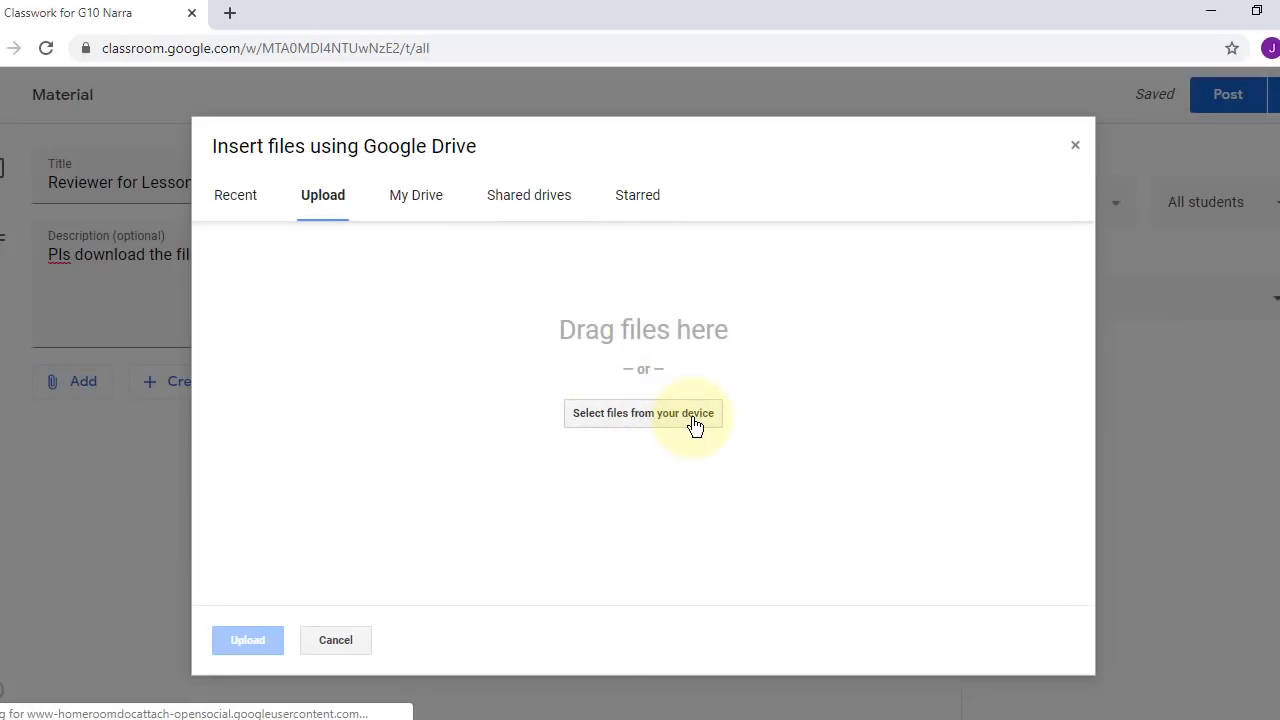
pyautogui.click(695, 425)
pyautogui.scroll(-1, 749, 323)
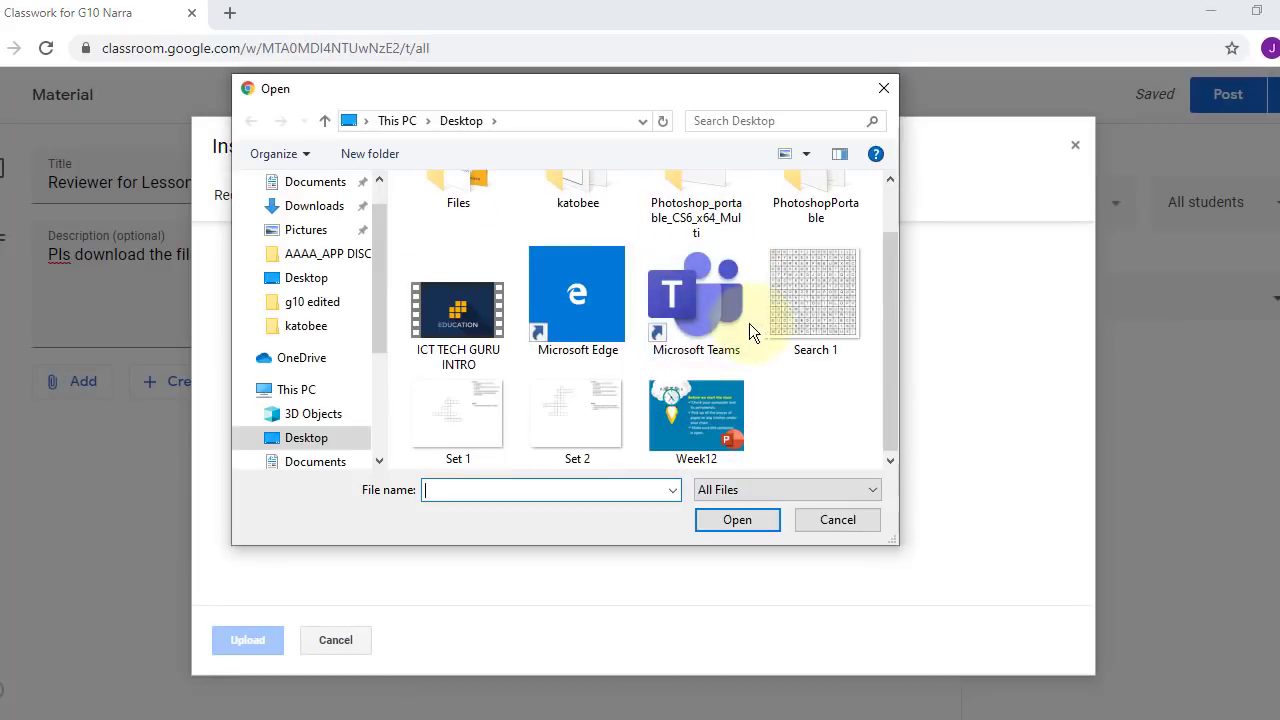
pyautogui.click(696, 415)
pyautogui.click(745, 520)
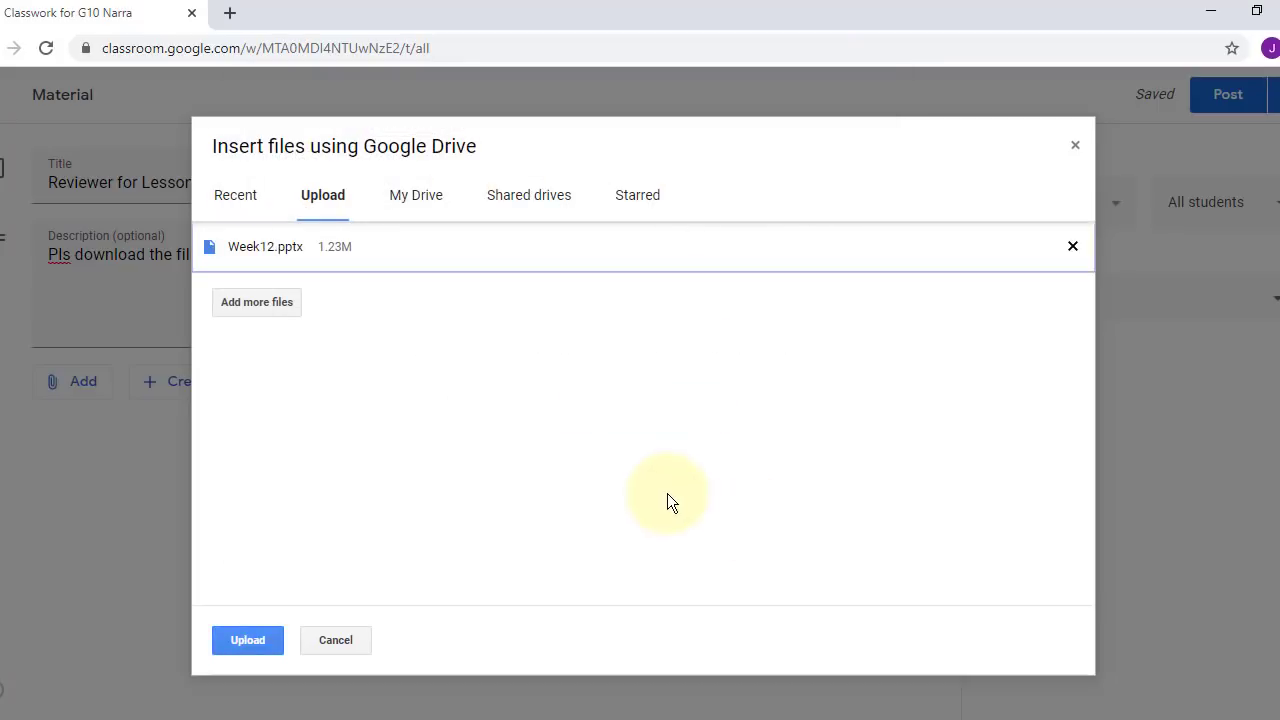
pyautogui.click(256, 643)
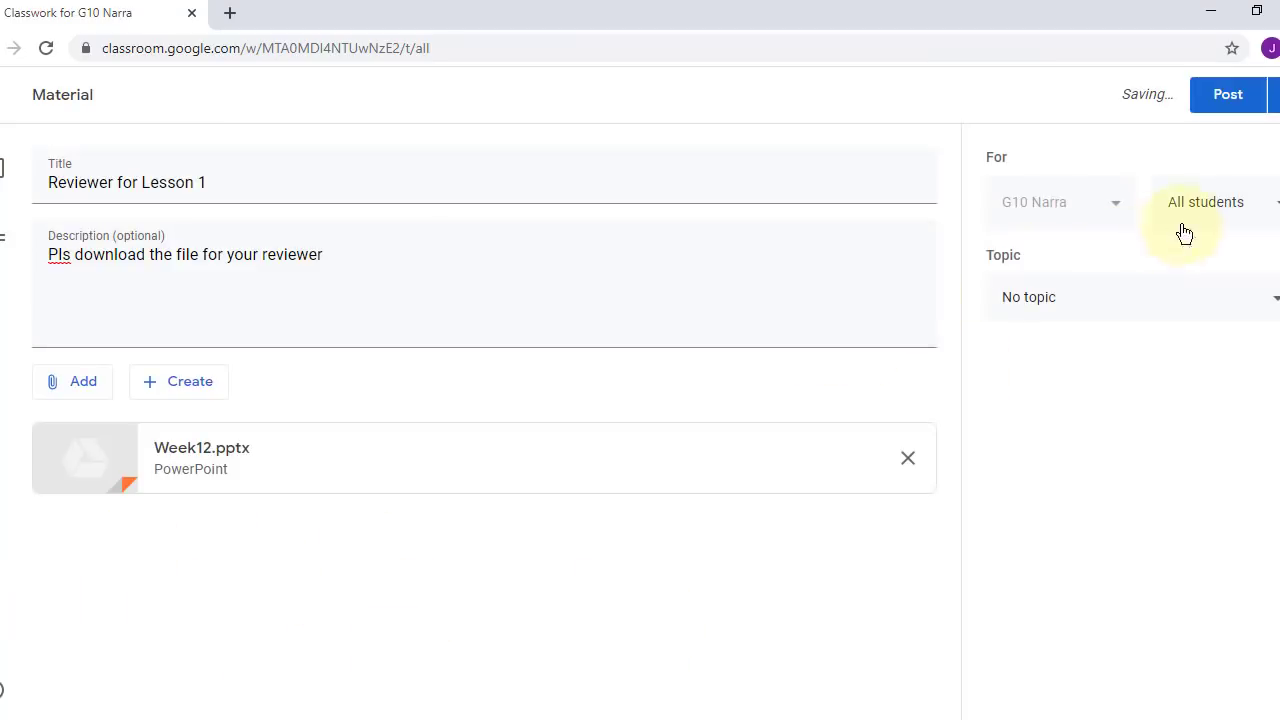
# Check which students of G10 Narra the reviewer material is shared with
pyautogui.click(1215, 202)
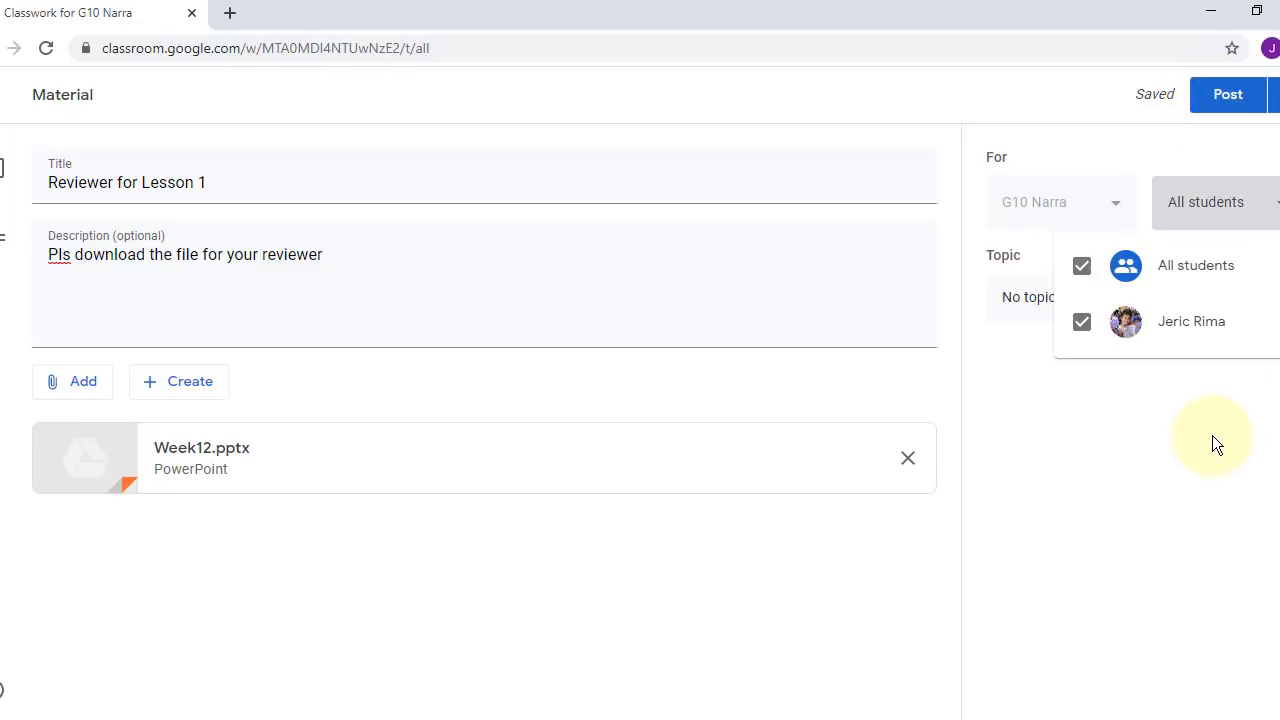
pyautogui.click(1212, 435)
pyautogui.click(1230, 212)
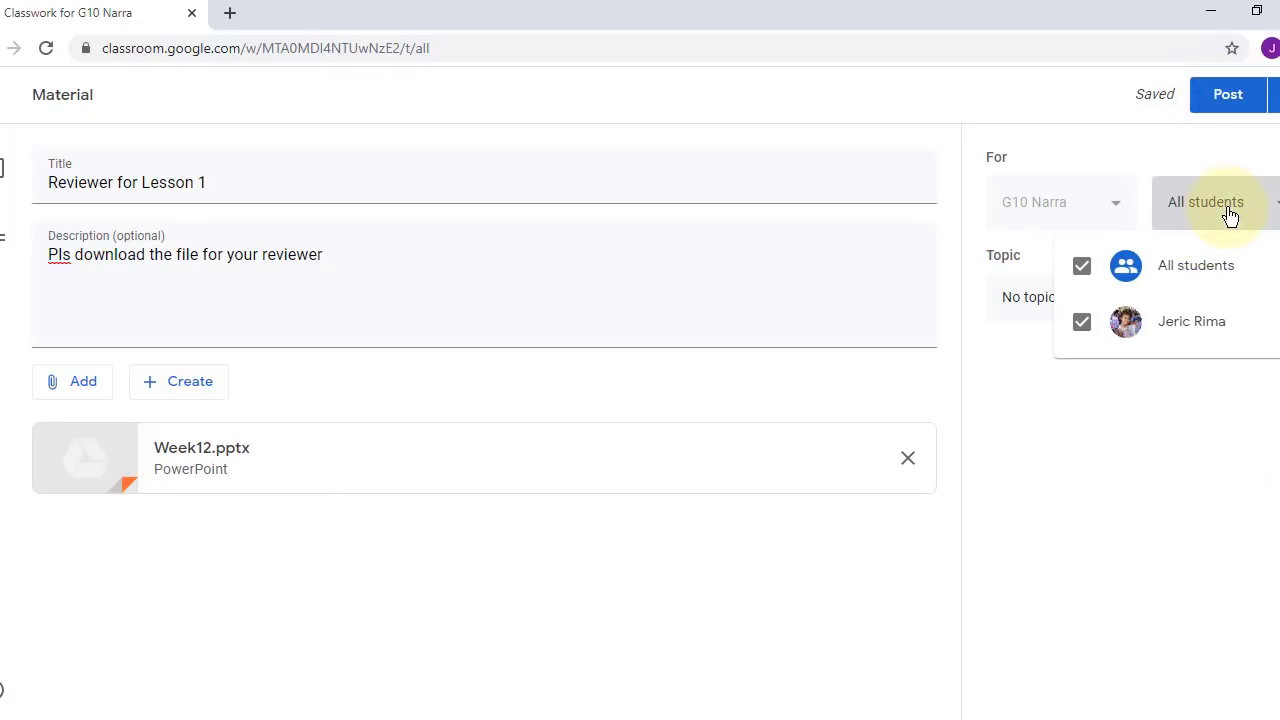
pyautogui.click(1206, 406)
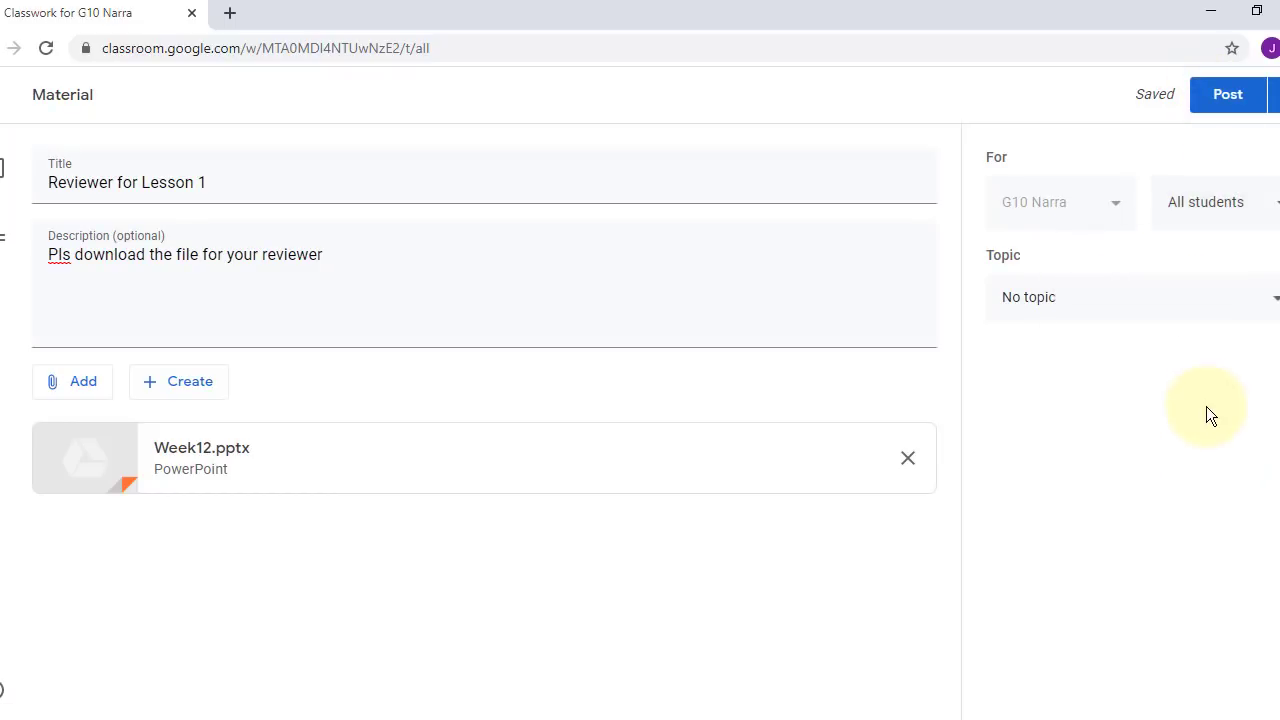
# File the reviewer material under the topic Introduction to Programming and post it to the class
pyautogui.click(1168, 314)
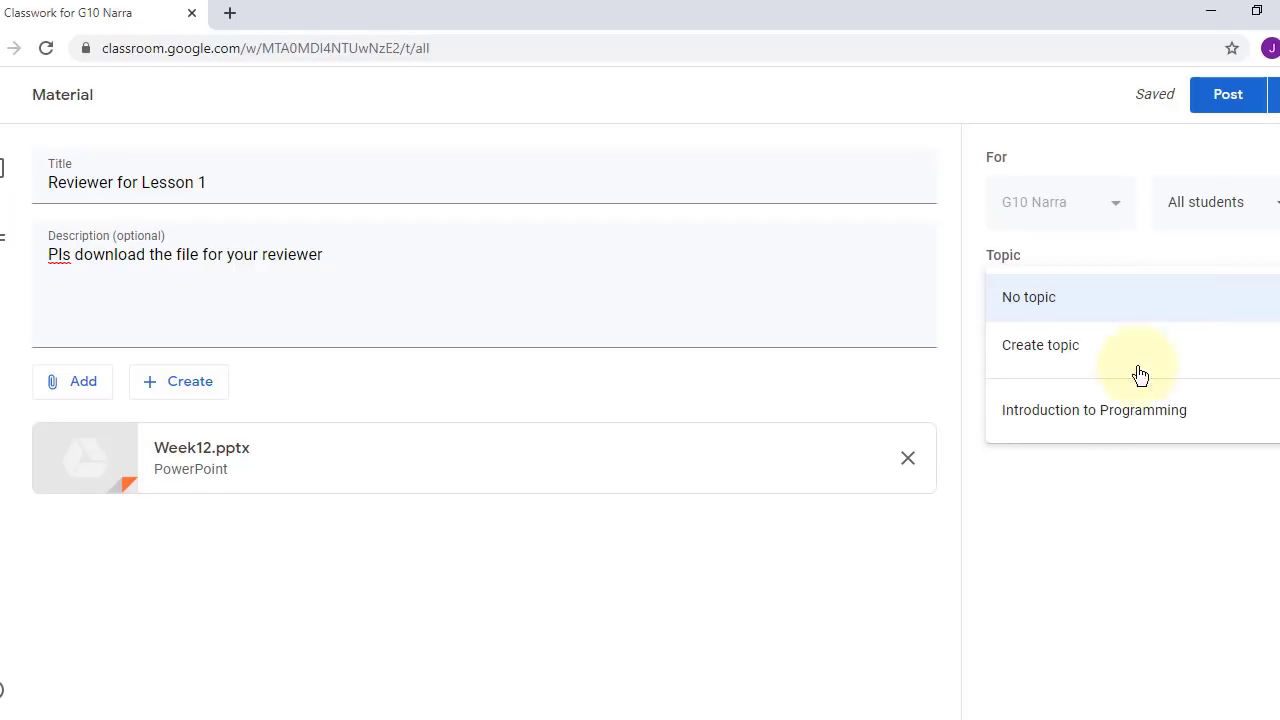
pyautogui.click(1158, 422)
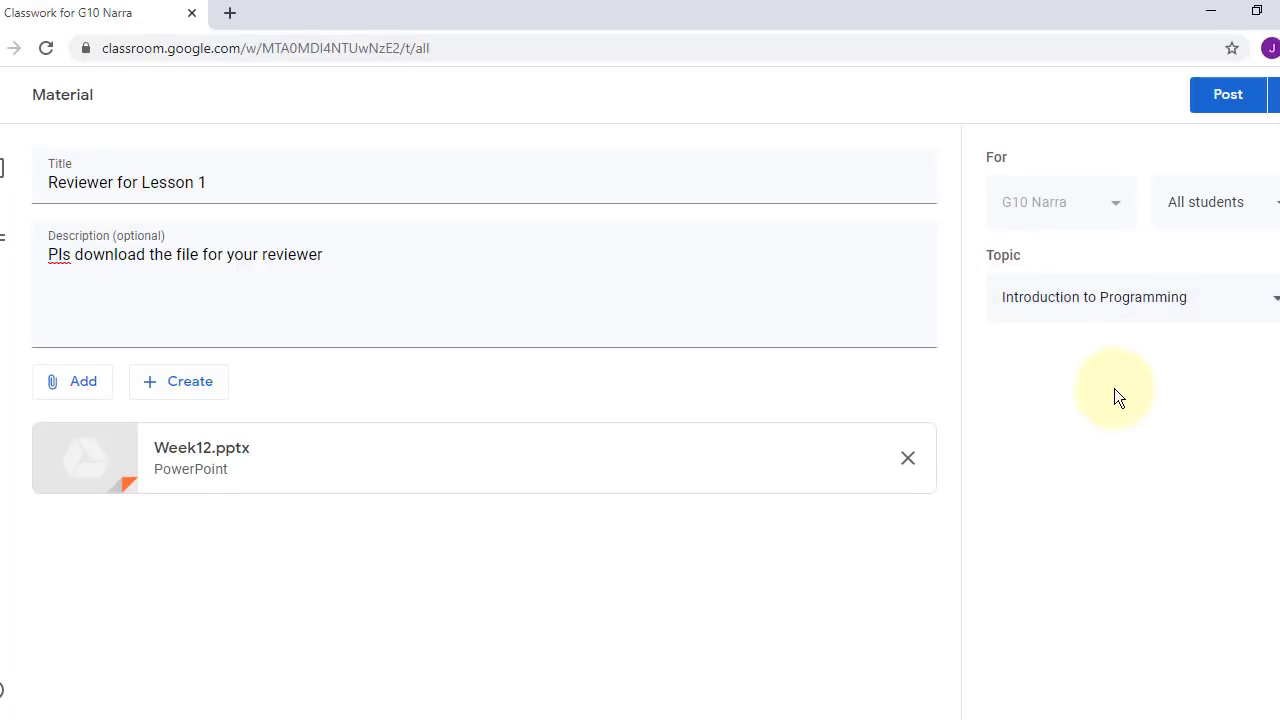
pyautogui.click(88, 385)
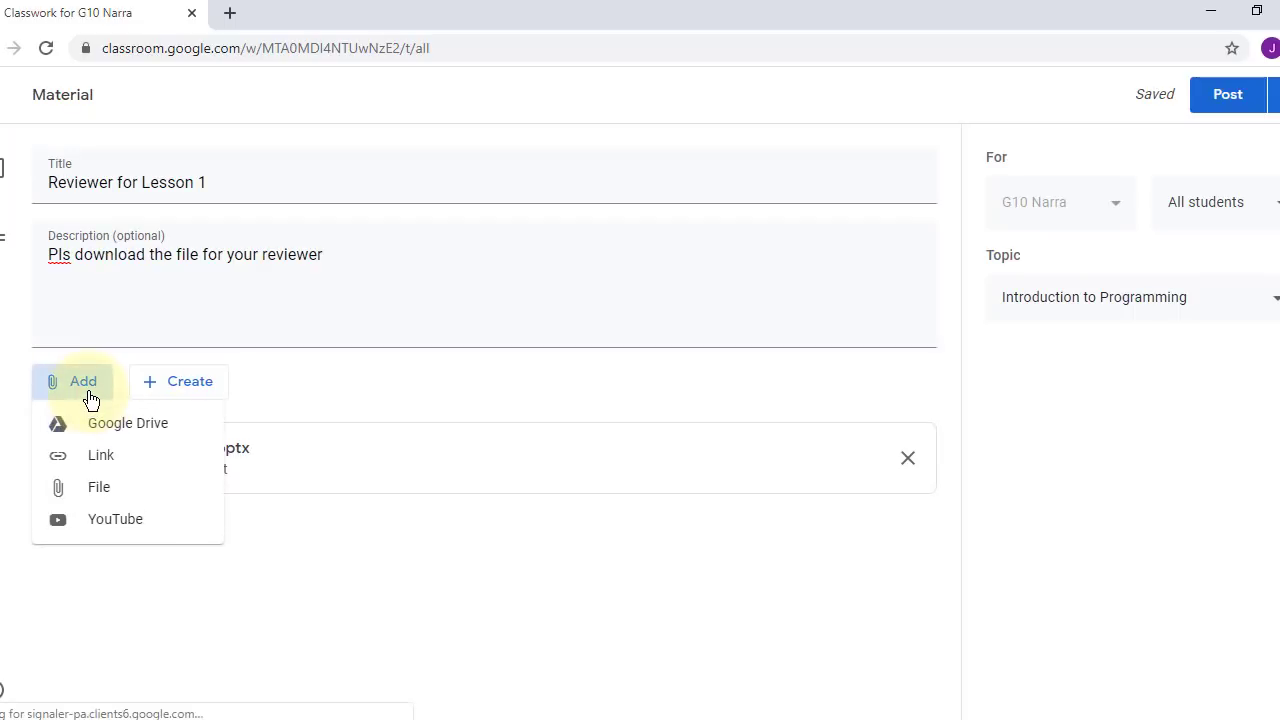
pyautogui.click(530, 613)
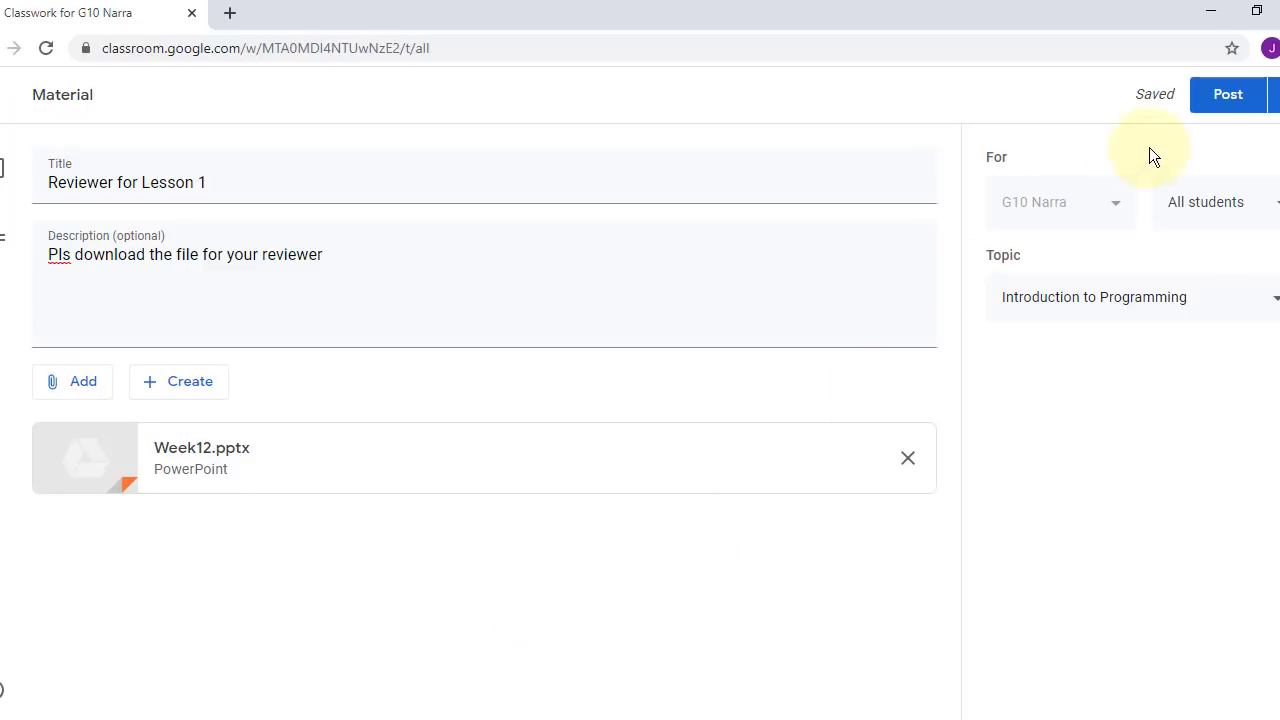
pyautogui.click(1212, 108)
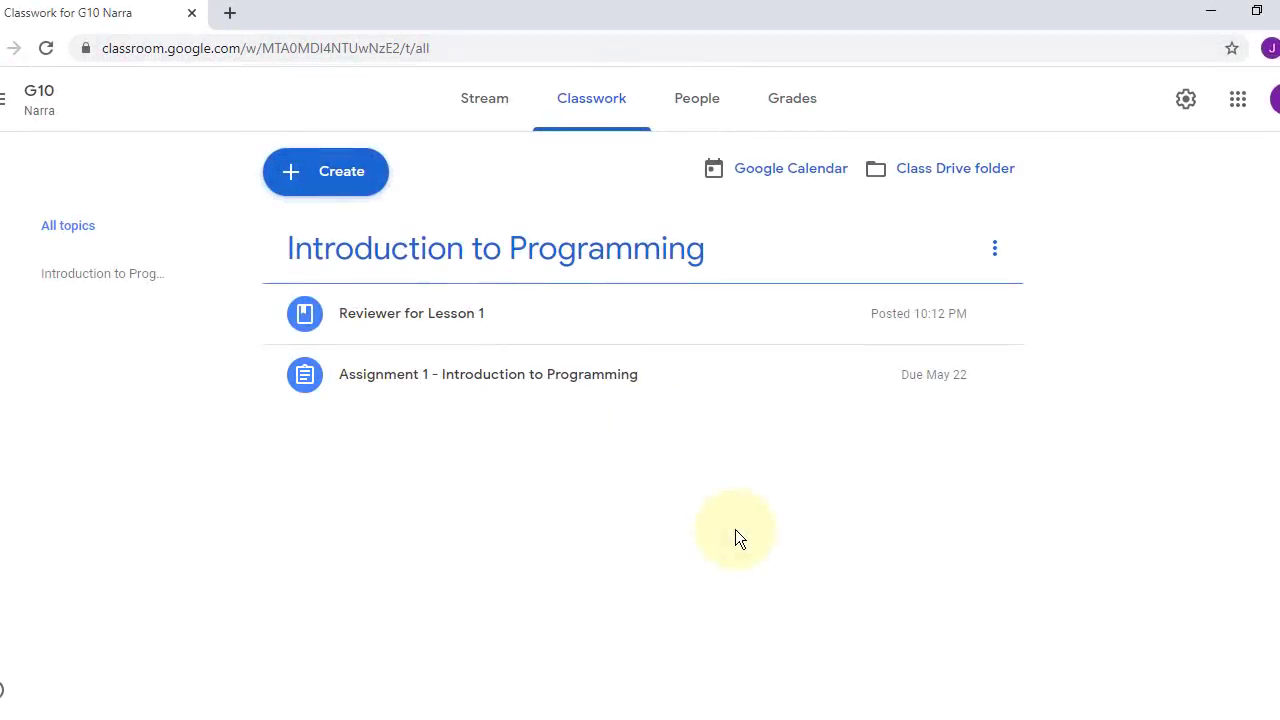
# Create a quiz assignment titled "Lesson 1 - Intro to Programming"
pyautogui.click(340, 177)
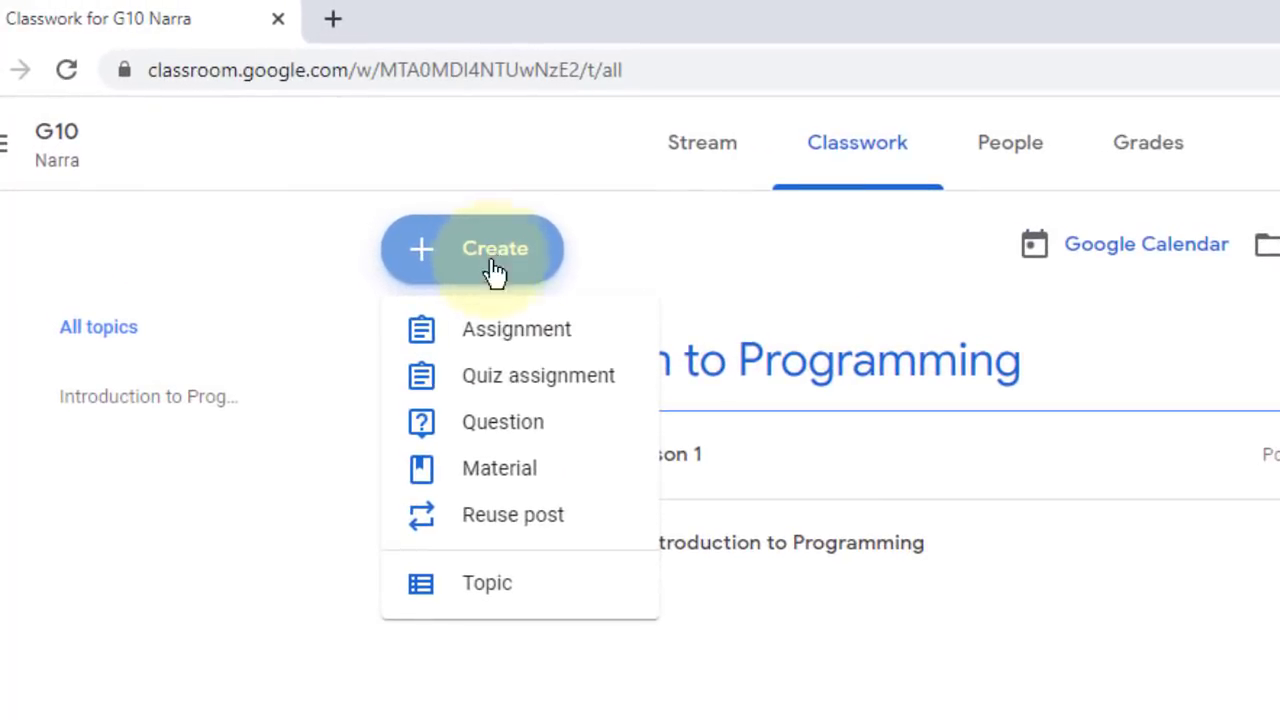
pyautogui.click(473, 348)
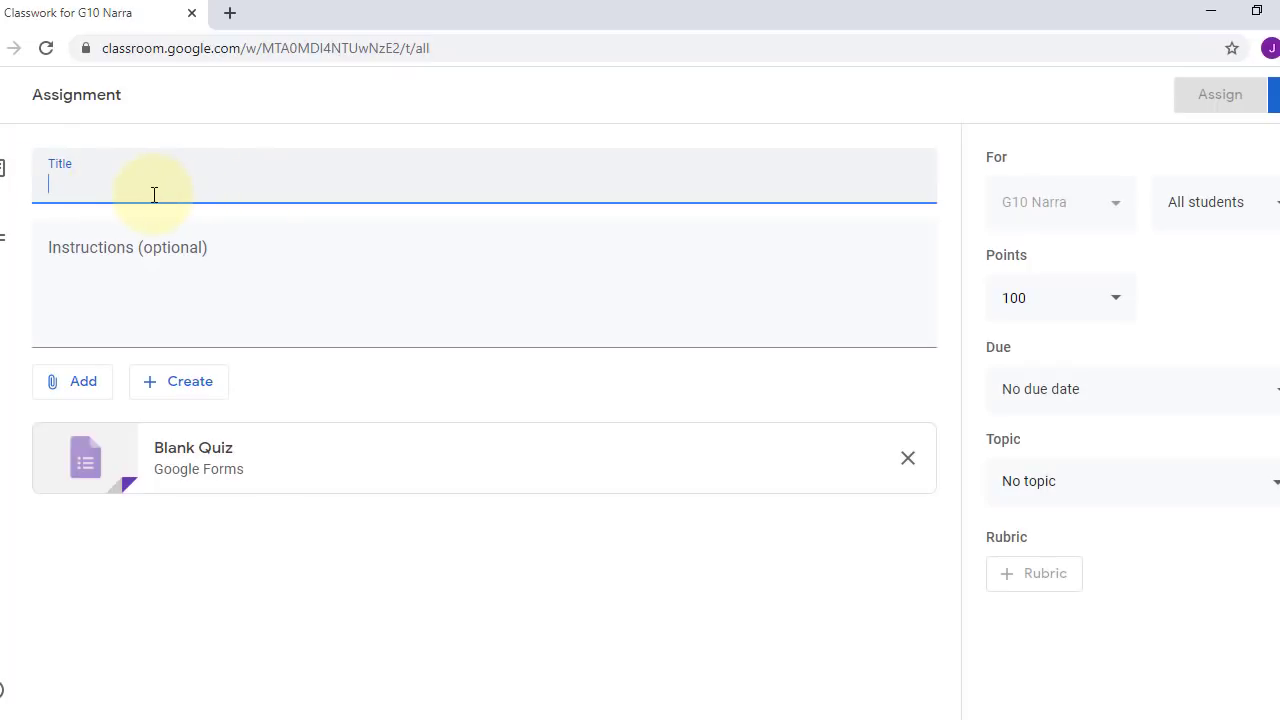
pyautogui.write('Lesson 1 -')
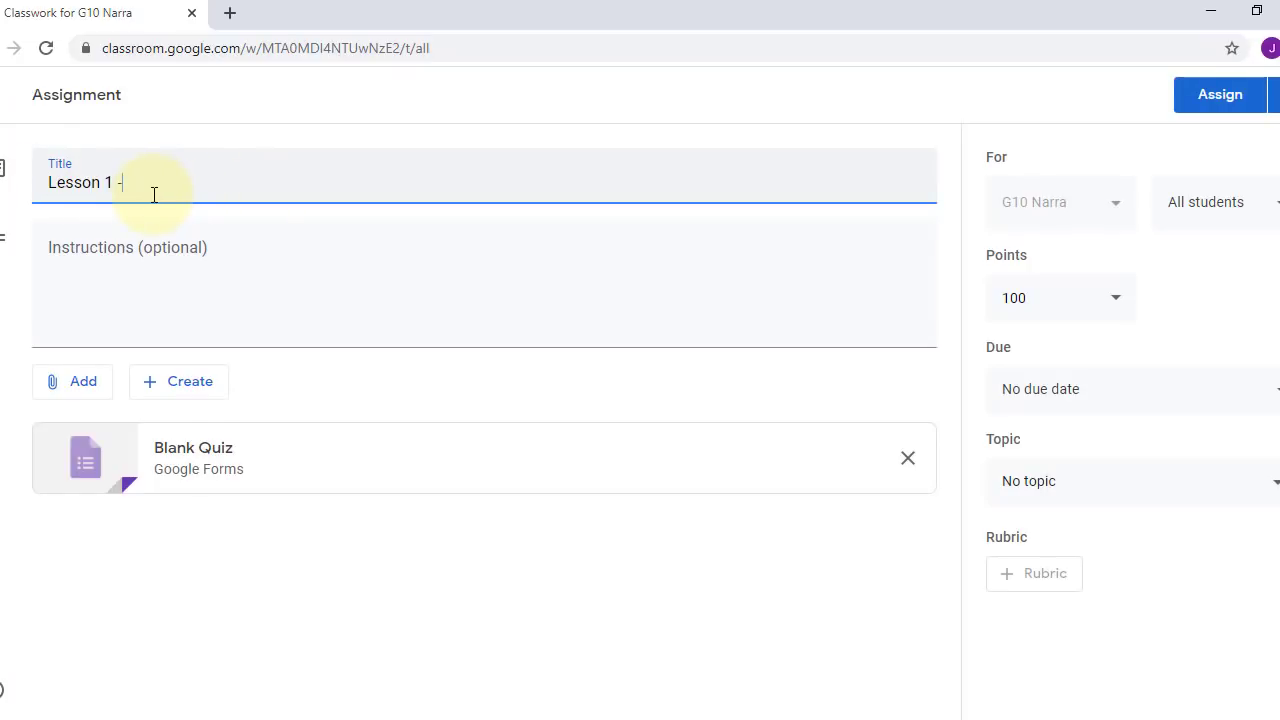
pyautogui.write(' Intro to Programming')
# Enter "You can answer this assignment once." as the quiz assignment's instructions, with "assignment" spelled correctly
pyautogui.click(166, 266)
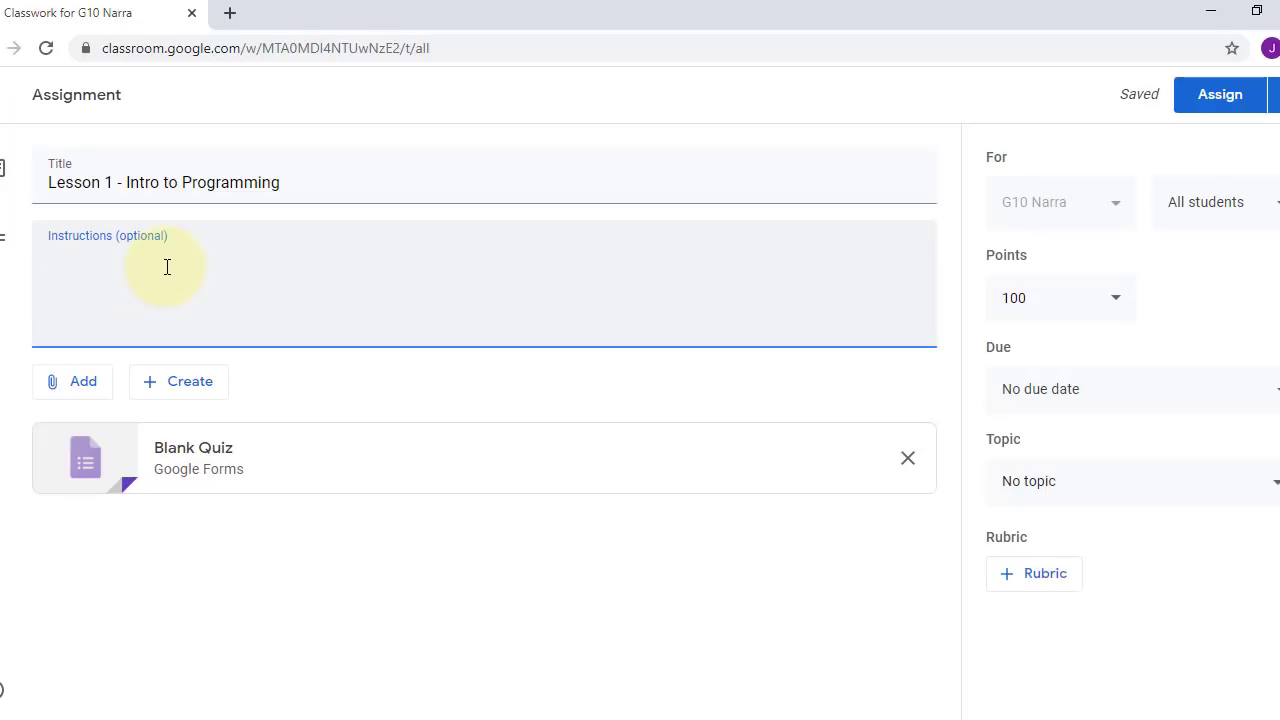
pyautogui.write('You can asnwe')
pyautogui.press('BackSpace')
pyautogui.press('BackSpace')
pyautogui.press('BackSpace')
pyautogui.press('BackSpace')
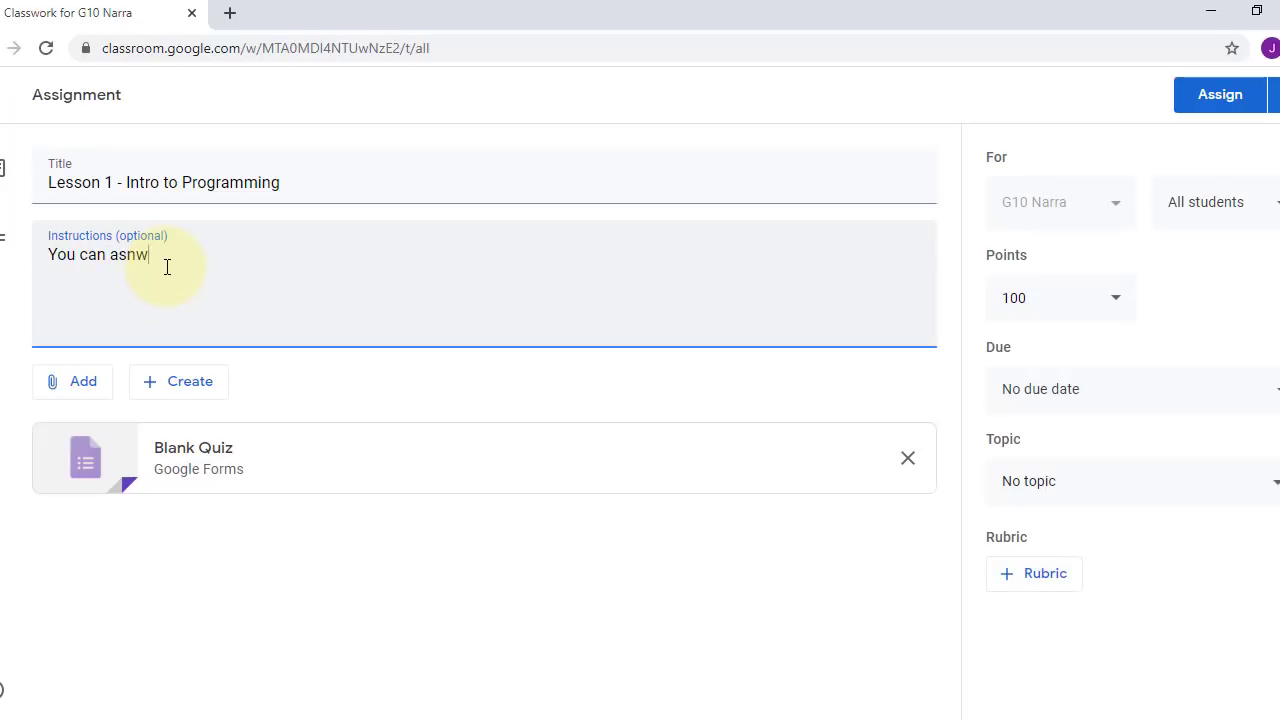
pyautogui.write('nswer this assigne')
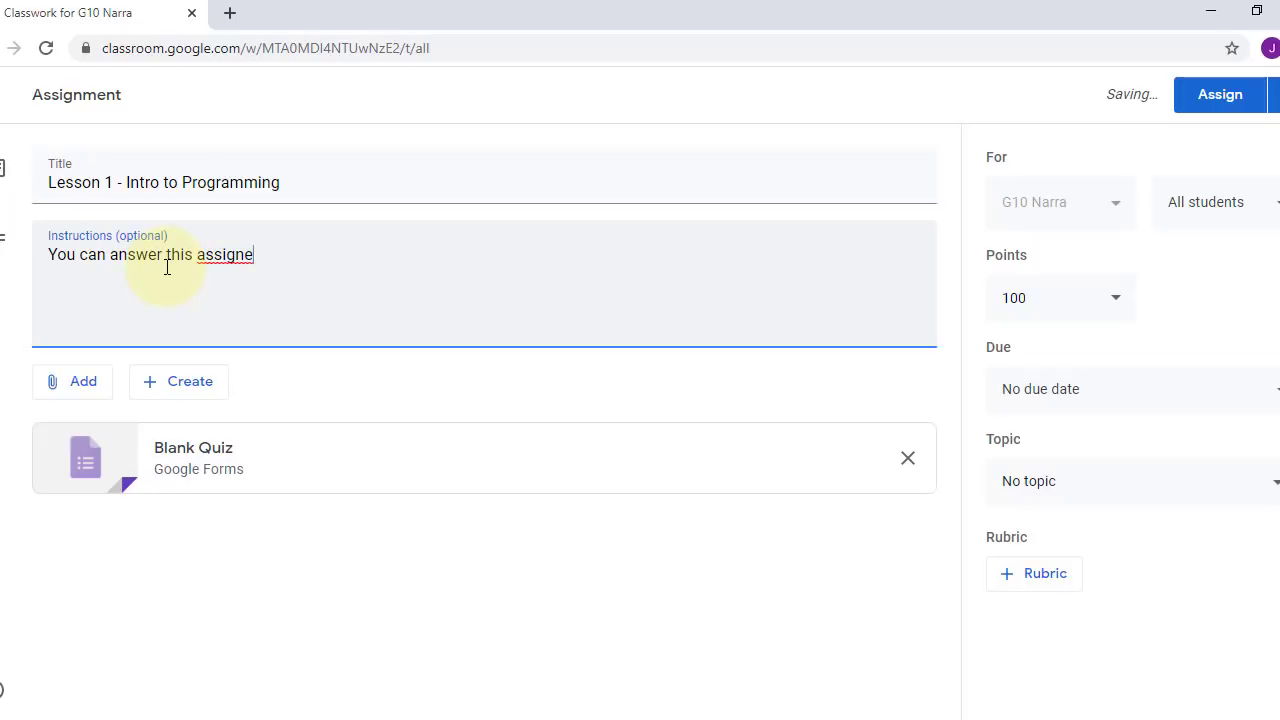
pyautogui.write('mt d')
pyautogui.press('BackSpace')
pyautogui.press('BackSpace')
pyautogui.press('BackSpace')
pyautogui.press('BackSpace')
pyautogui.press('BackSpace')
pyautogui.write('ment once.')
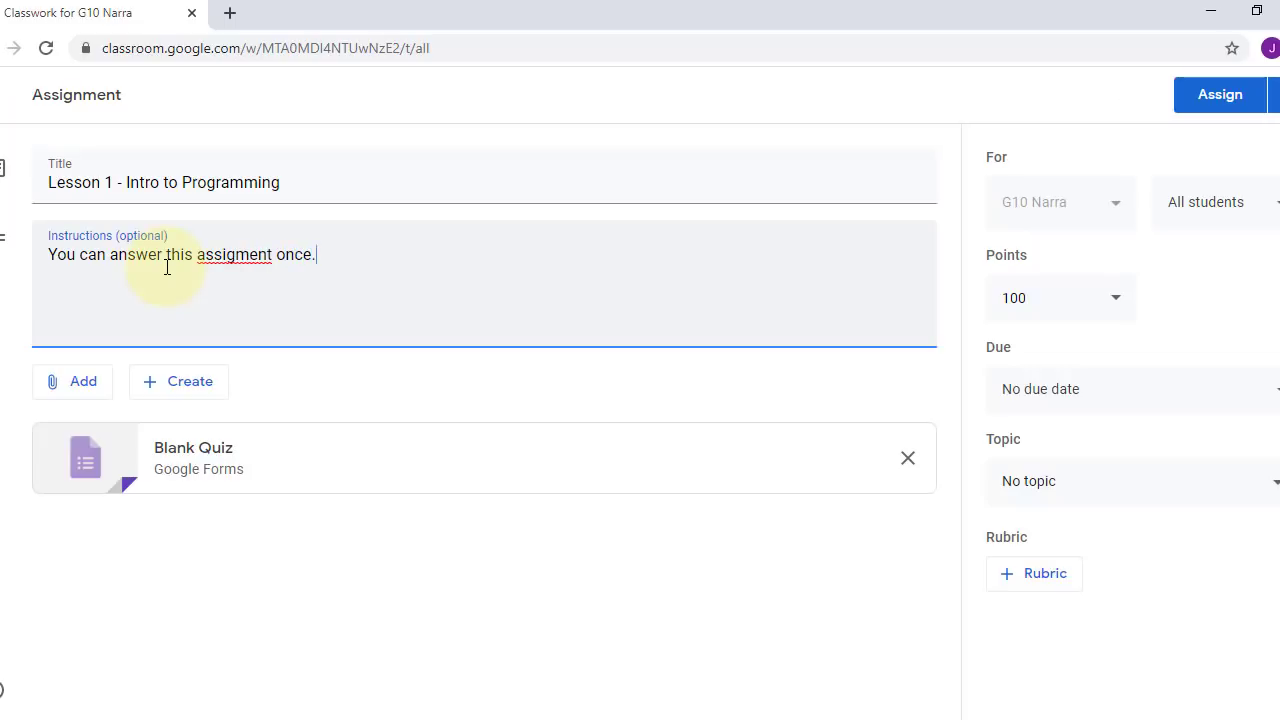
pyautogui.doubleClick(237, 256)
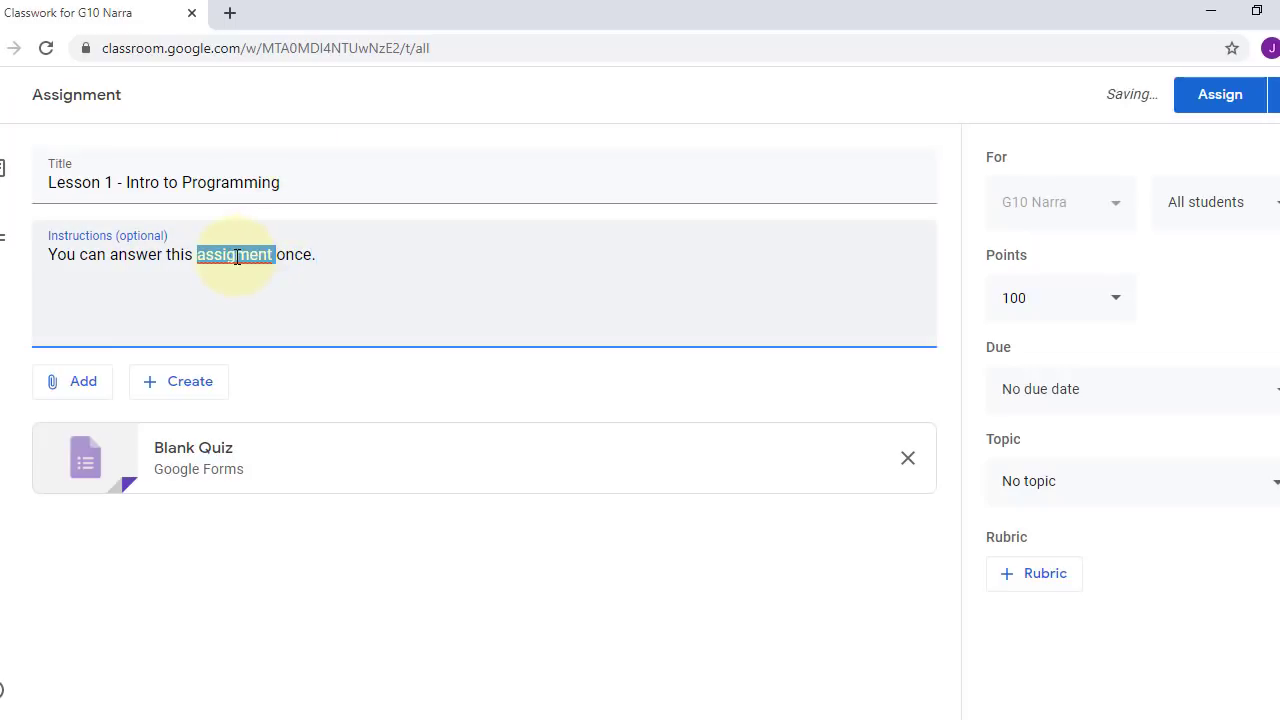
pyautogui.write('a')
pyautogui.press('BackSpace')
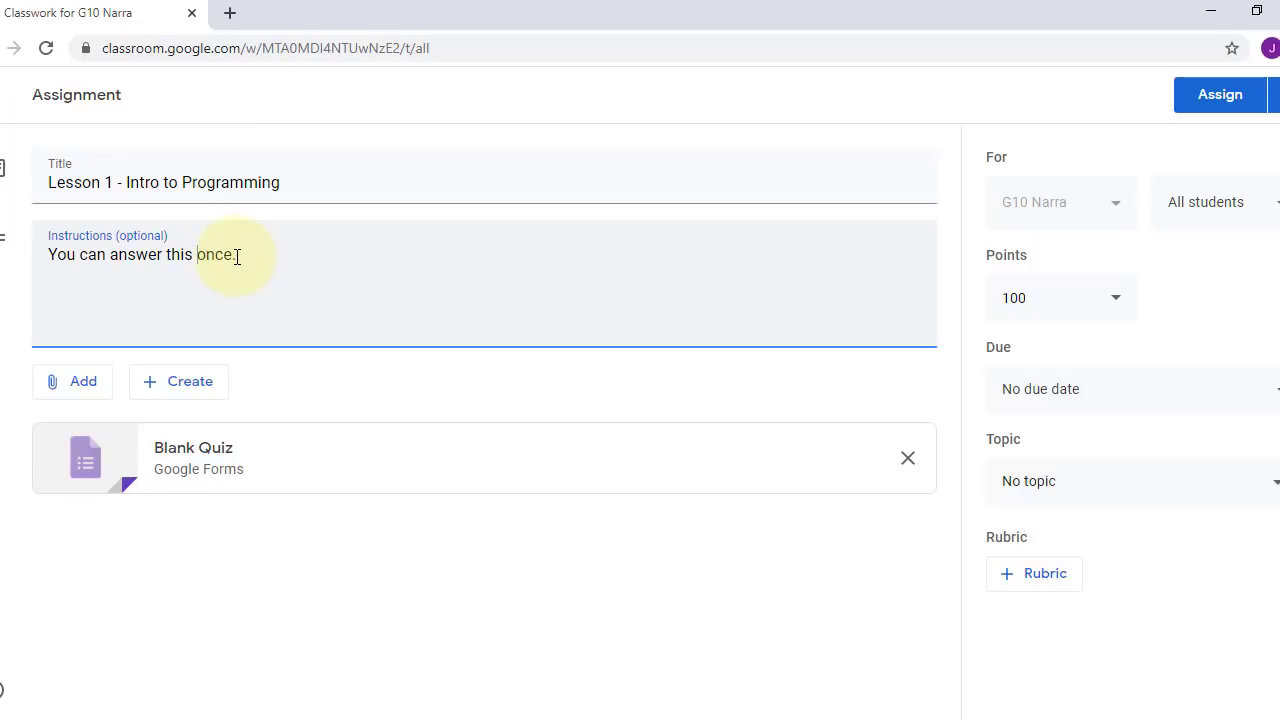
pyautogui.write('assignment')
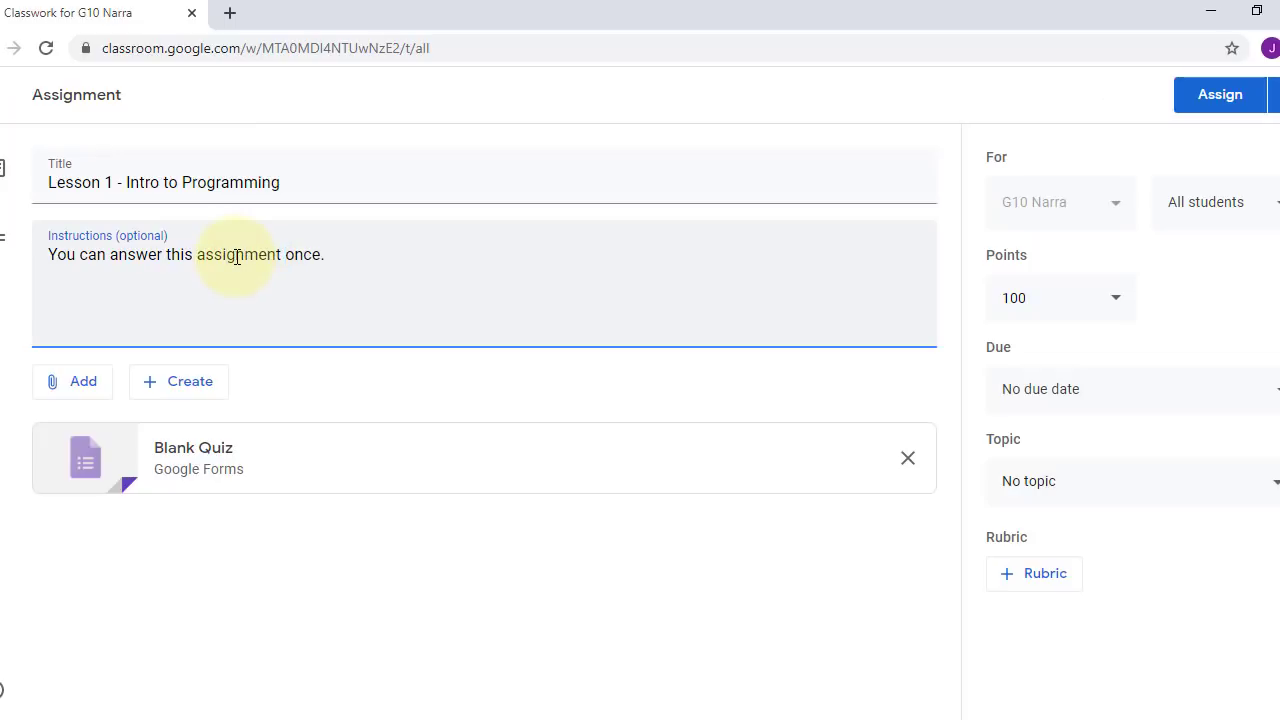
# Add the sentence "So please do a good job. :)" to the end of the instructions
pyautogui.click(415, 254)
pyautogui.write('So please do a g')
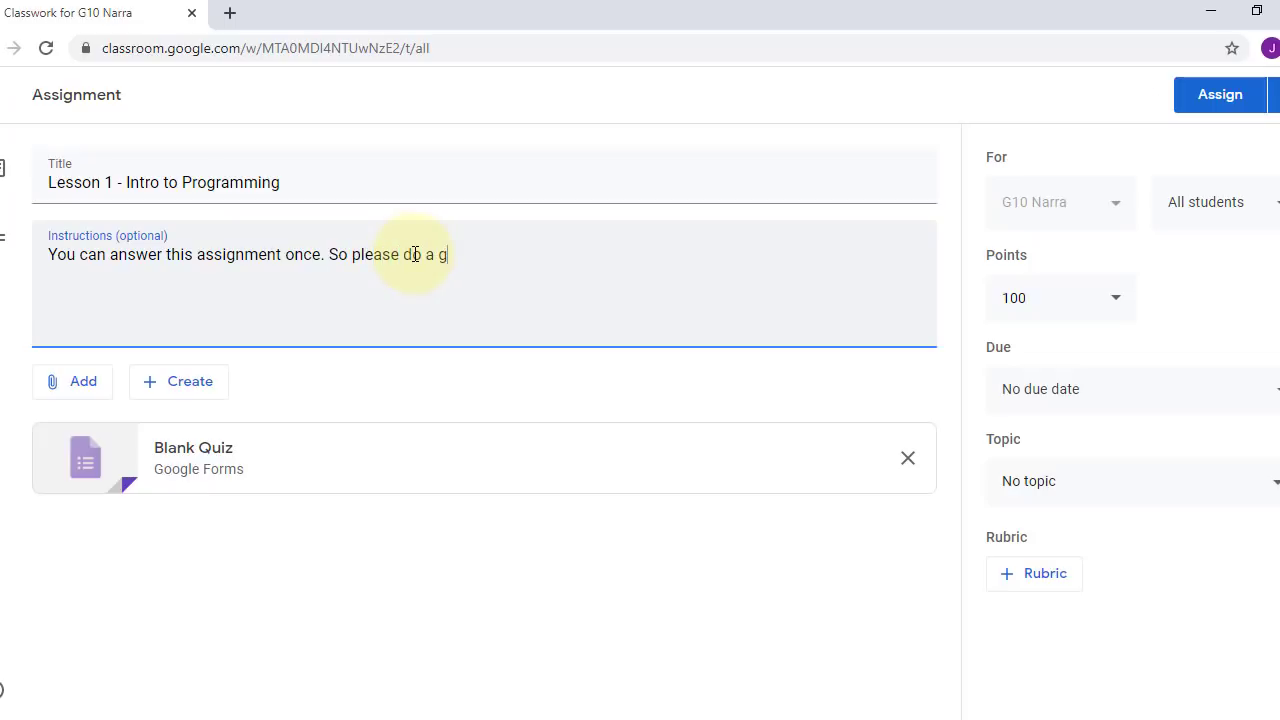
pyautogui.write('ood job. :)')
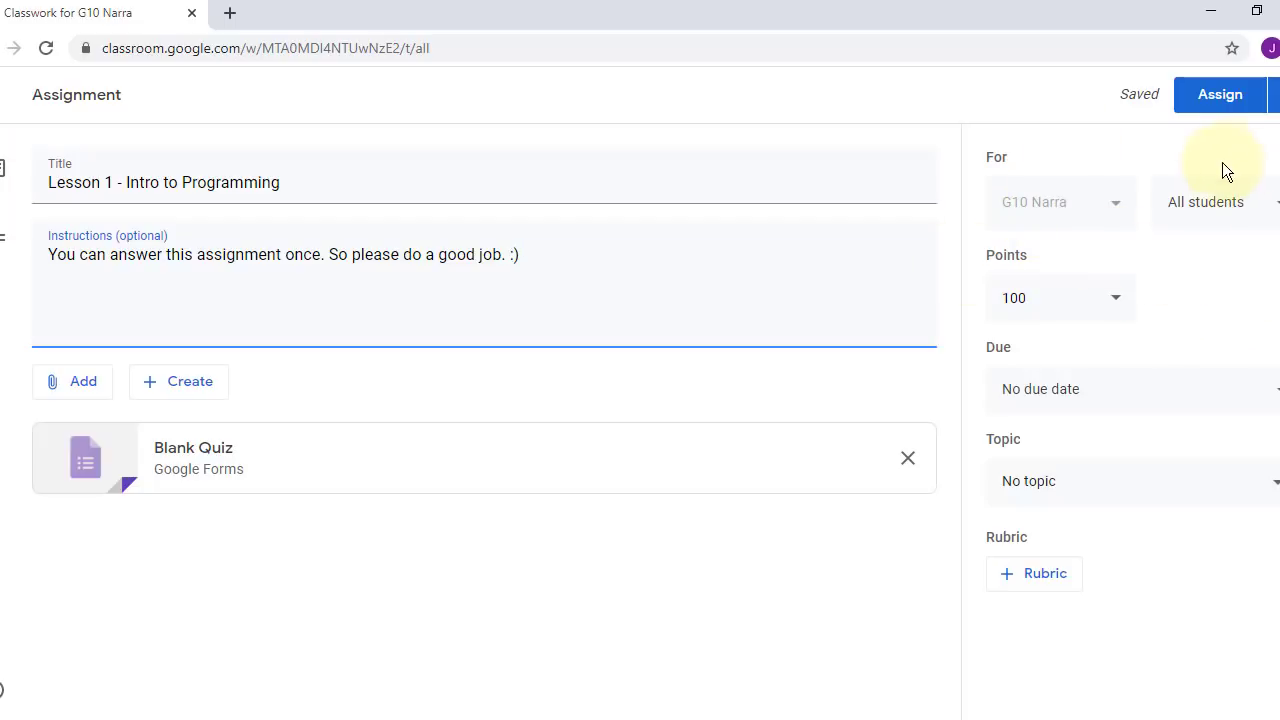
# Check the students the quiz is assigned to and set its points to 15
pyautogui.click(1240, 214)
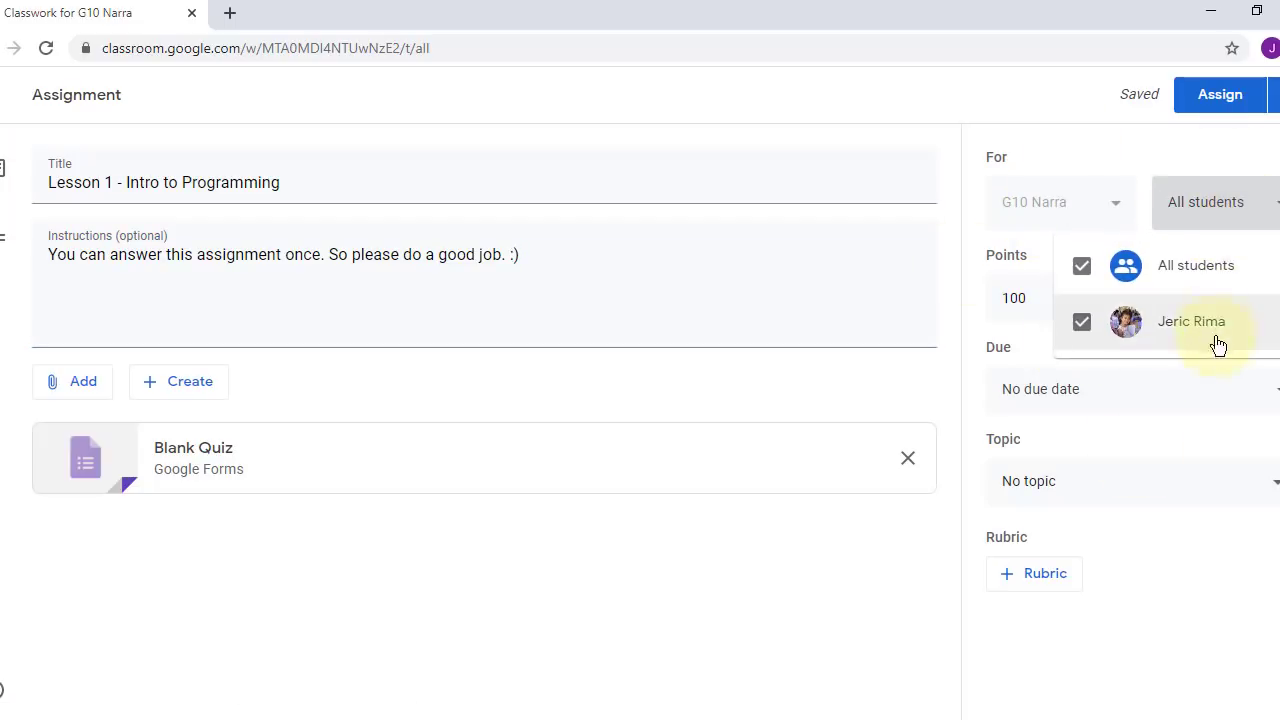
pyautogui.click(1213, 598)
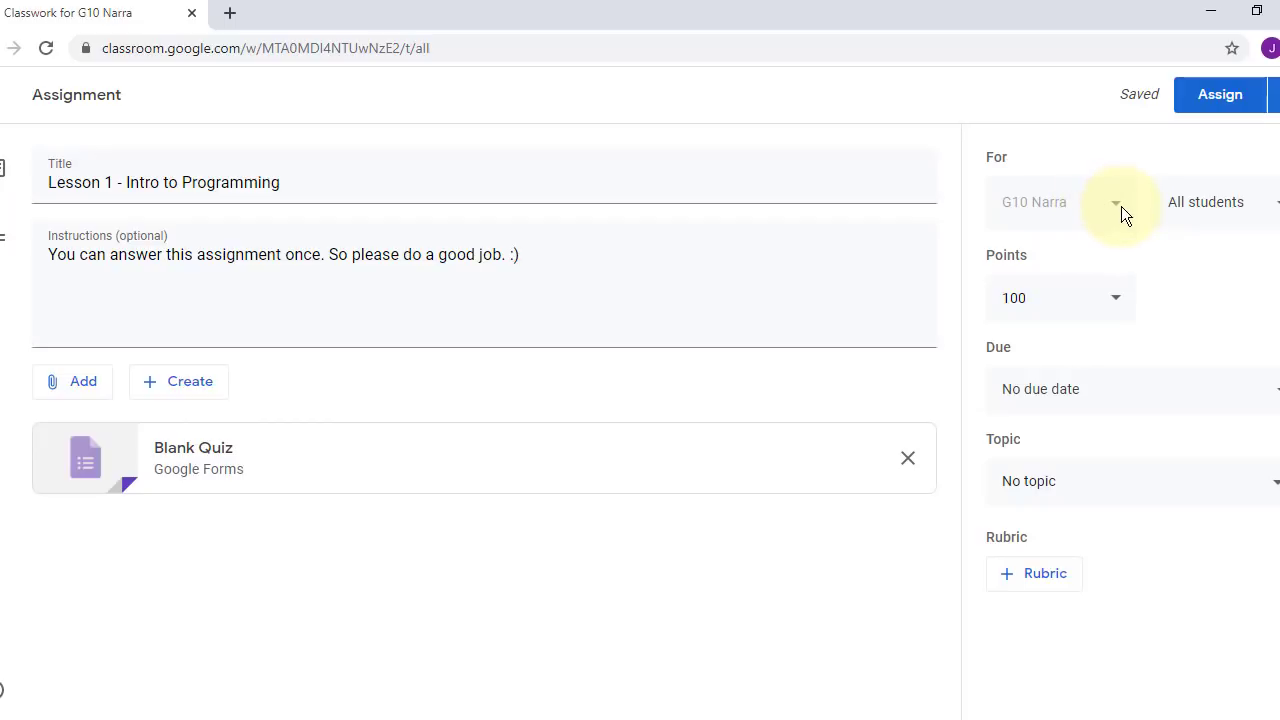
pyautogui.click(1042, 296)
pyautogui.moveTo(1087, 300); pyautogui.dragTo(963, 307)
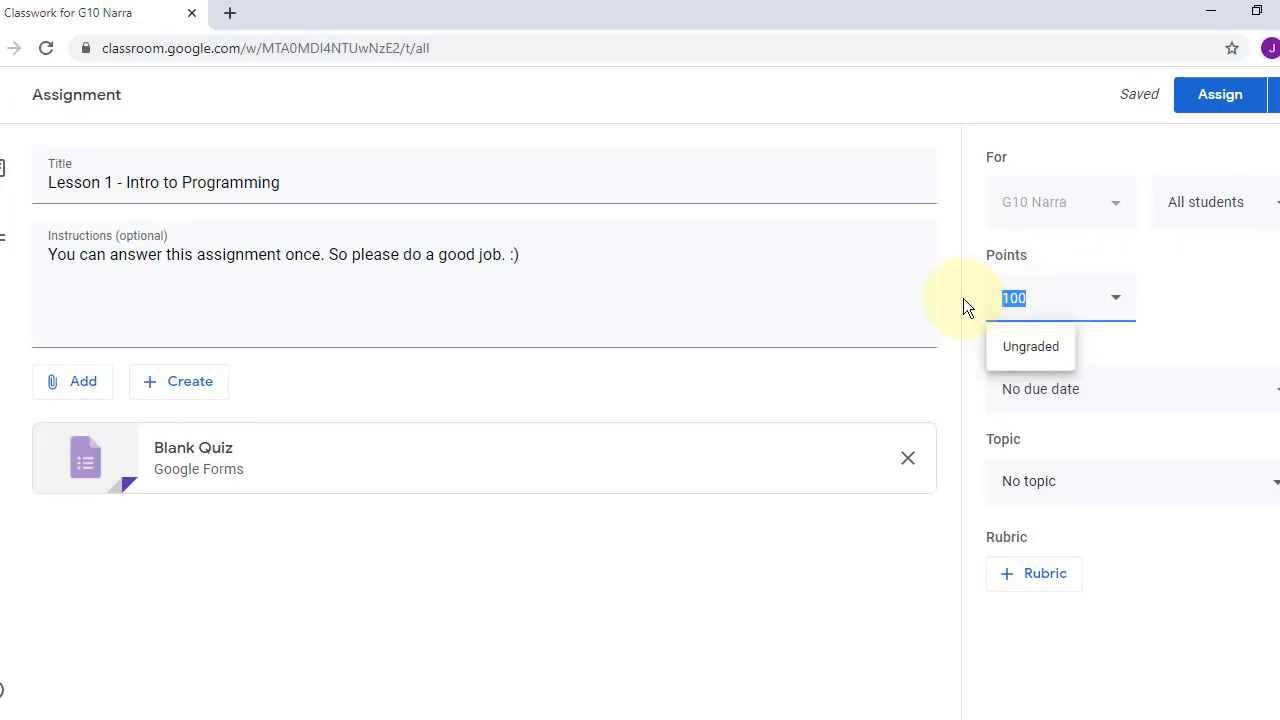
pyautogui.press('BackSpace')
pyautogui.write('15')
# Set the quiz's due date to May 21, 2020 at 11:59 PM and its topic to Introduction to Programming
pyautogui.click(1233, 390)
pyautogui.click(1154, 478)
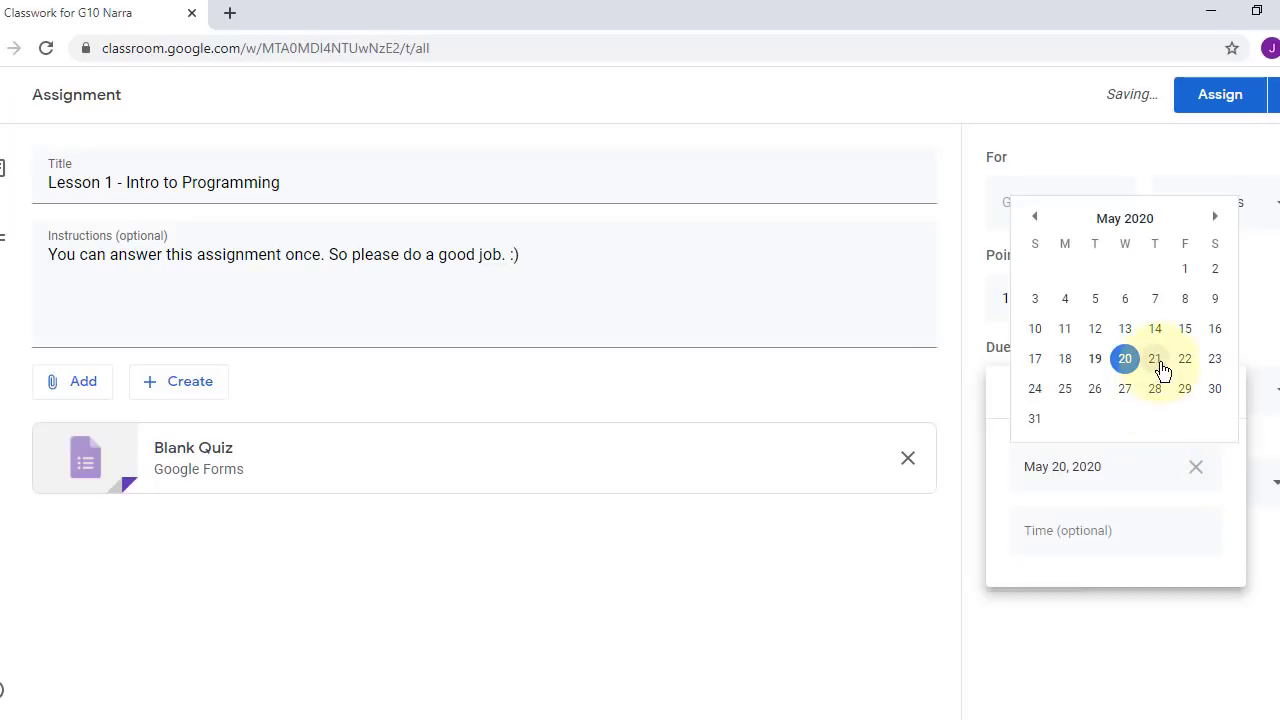
pyautogui.click(1155, 359)
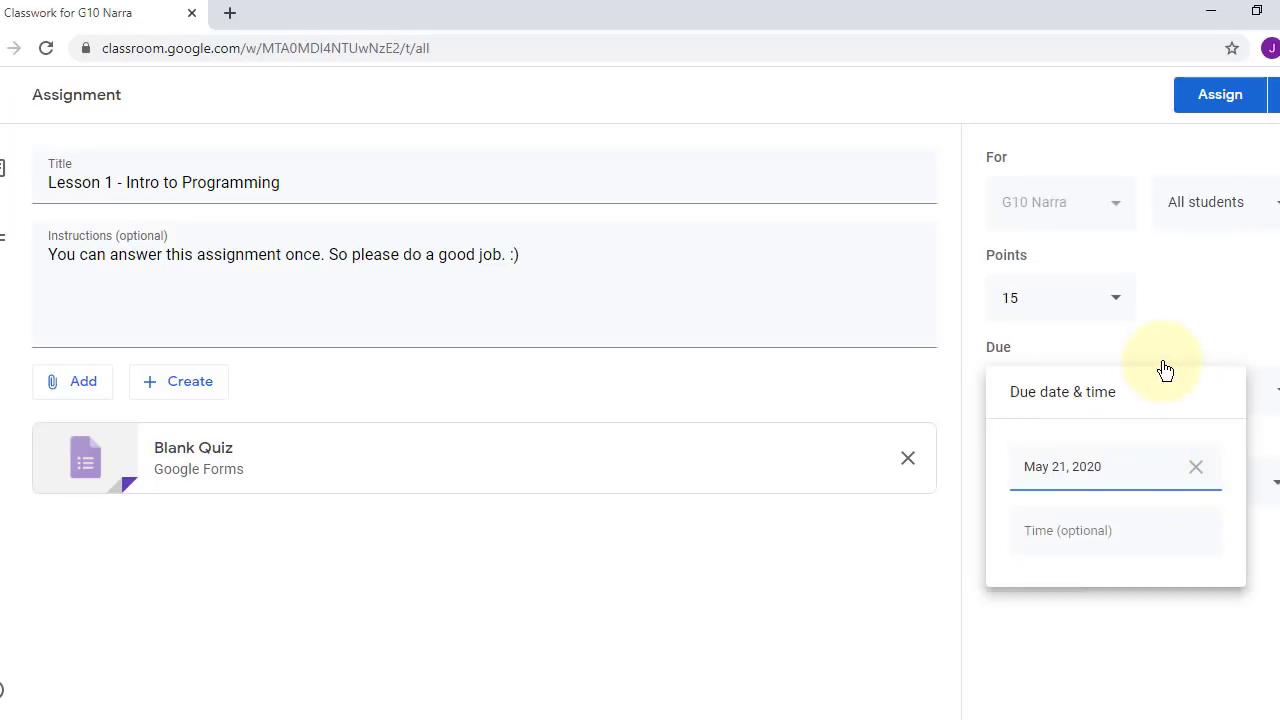
pyautogui.click(1136, 540)
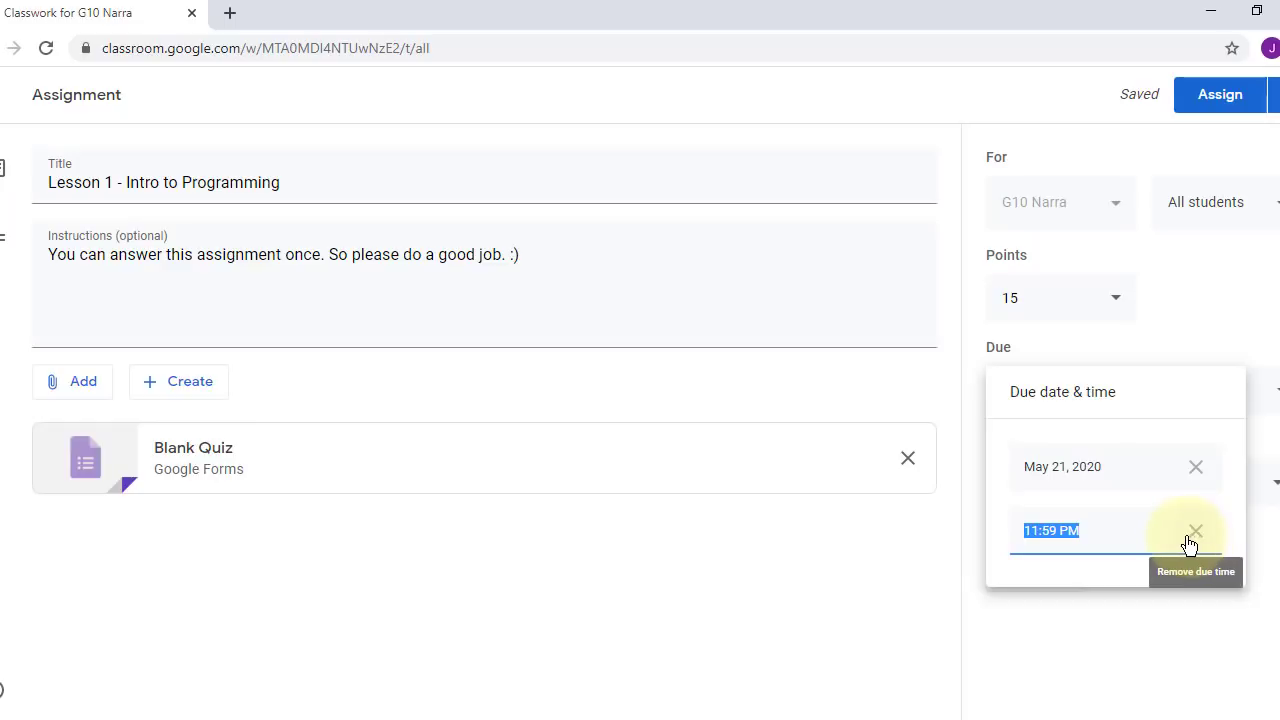
pyautogui.click(1203, 536)
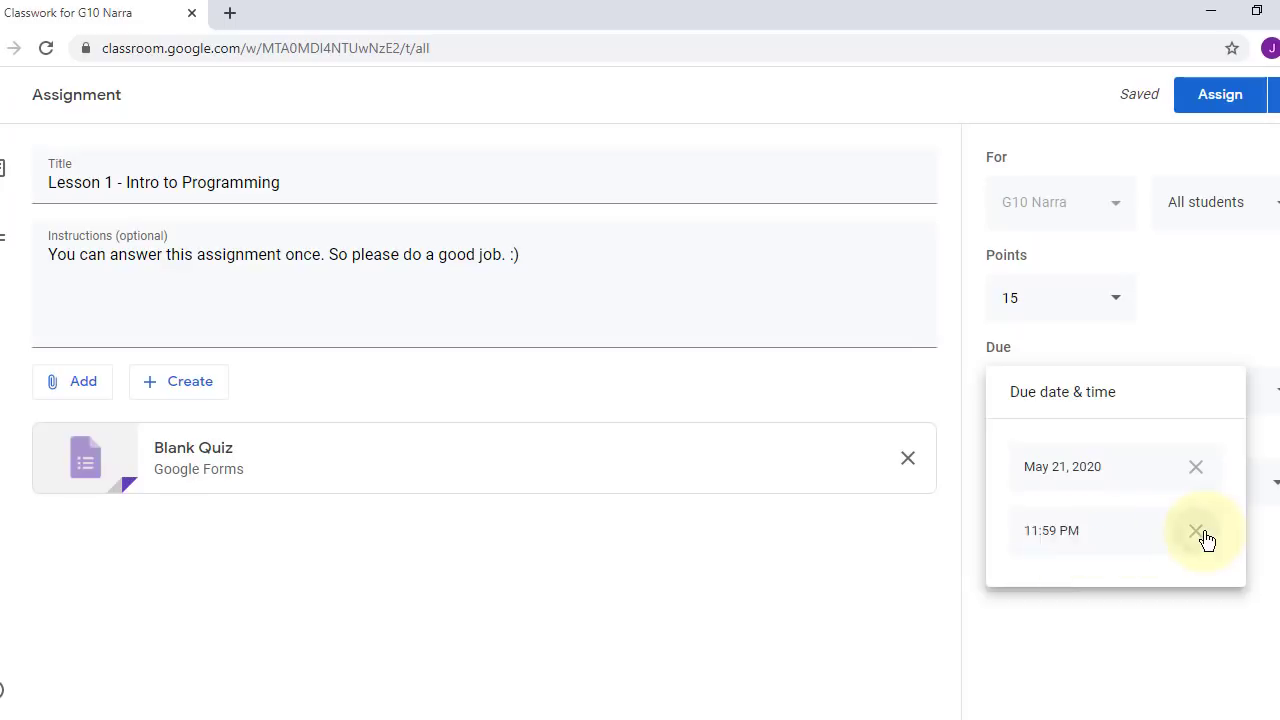
pyautogui.click(1177, 650)
pyautogui.click(1104, 486)
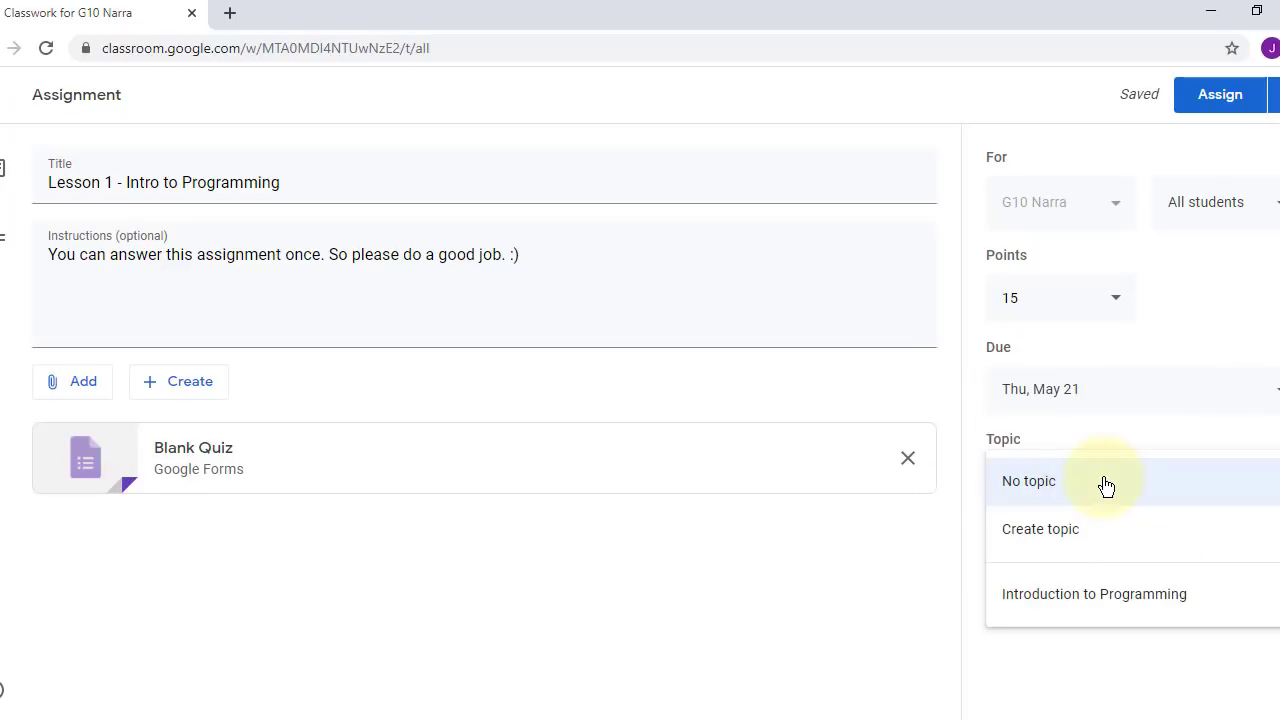
pyautogui.click(1091, 594)
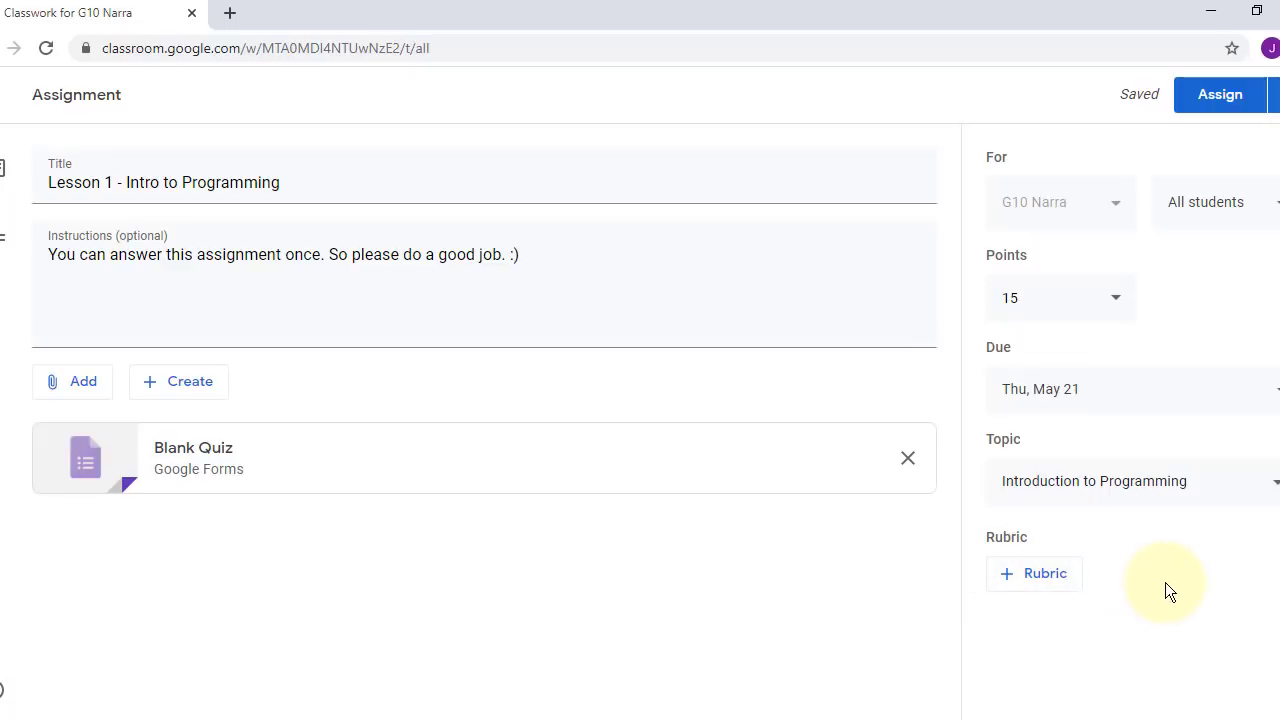
# Open the attached Blank Quiz in Google Forms, compare it with the assignment draft and return to the form
pyautogui.click(179, 474)
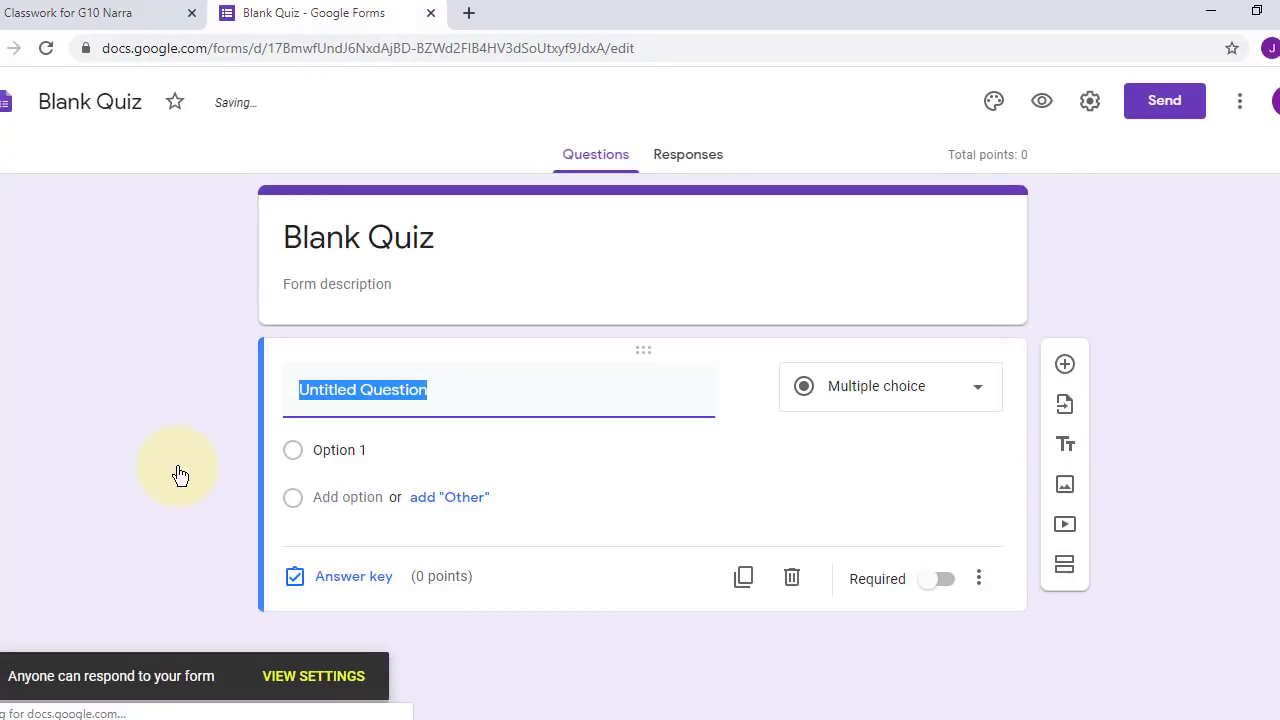
pyautogui.click(1160, 234)
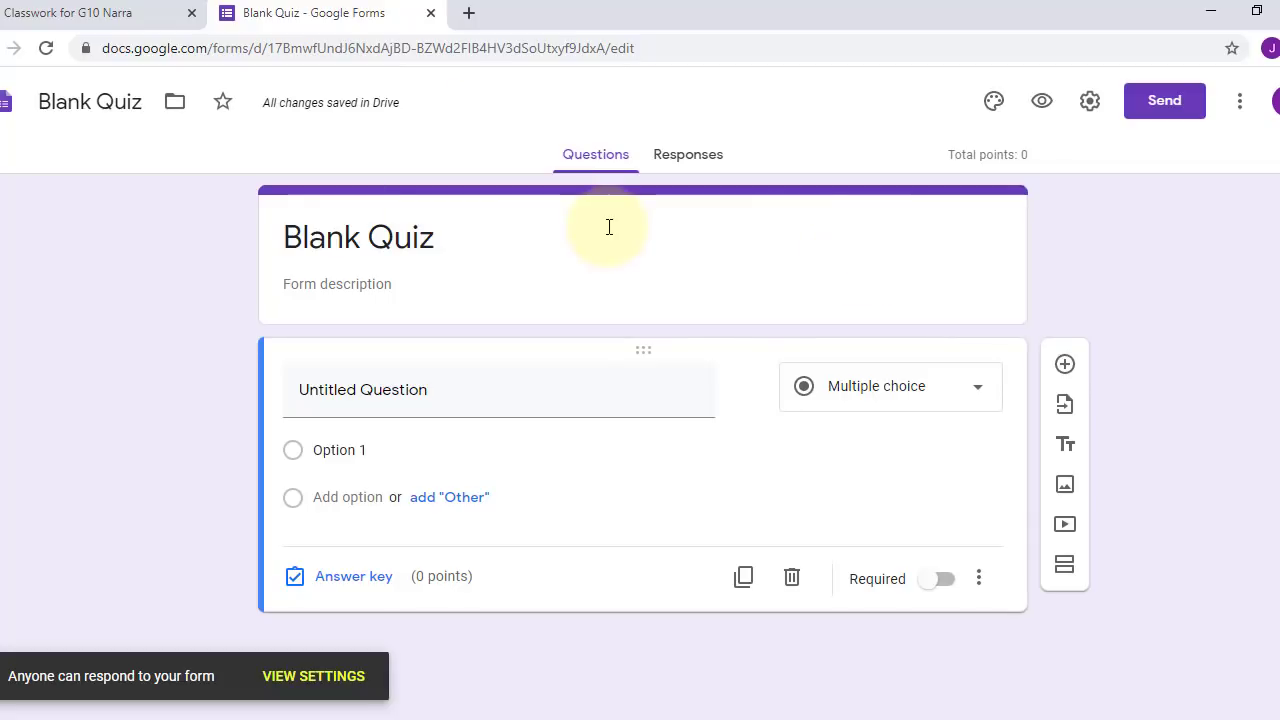
pyautogui.click(112, 12)
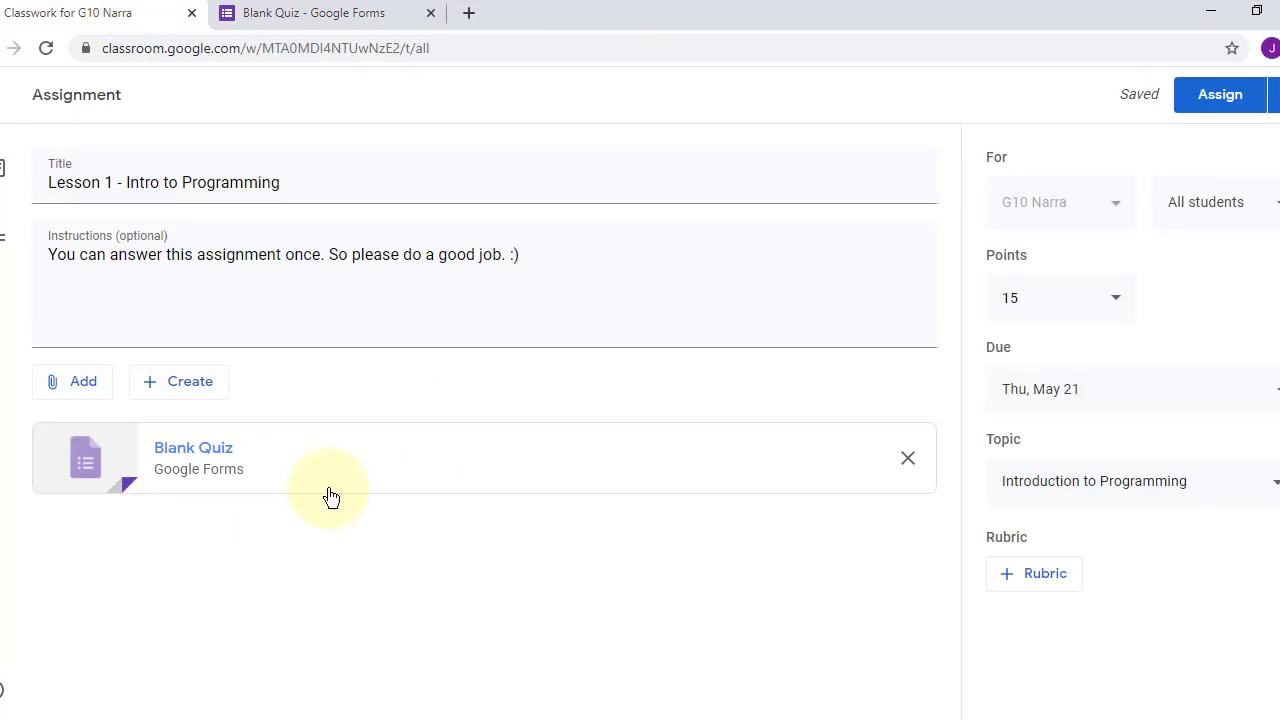
pyautogui.click(370, 14)
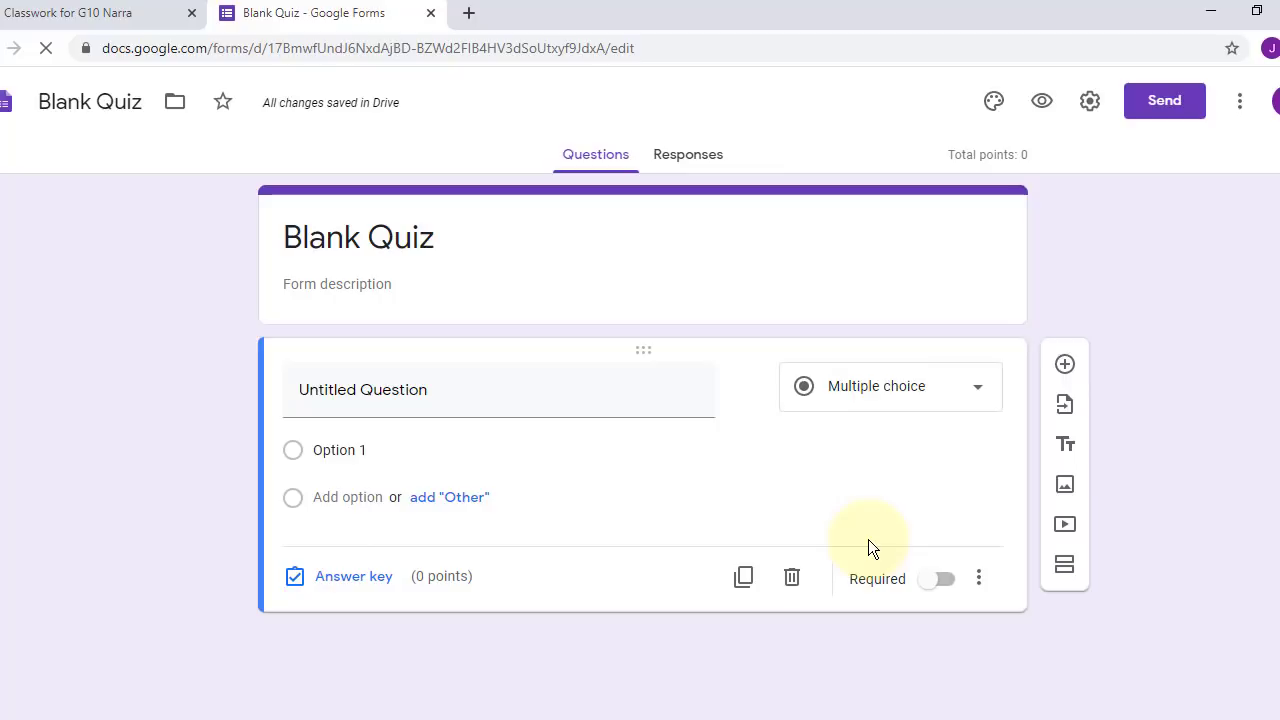
pyautogui.click(118, 8)
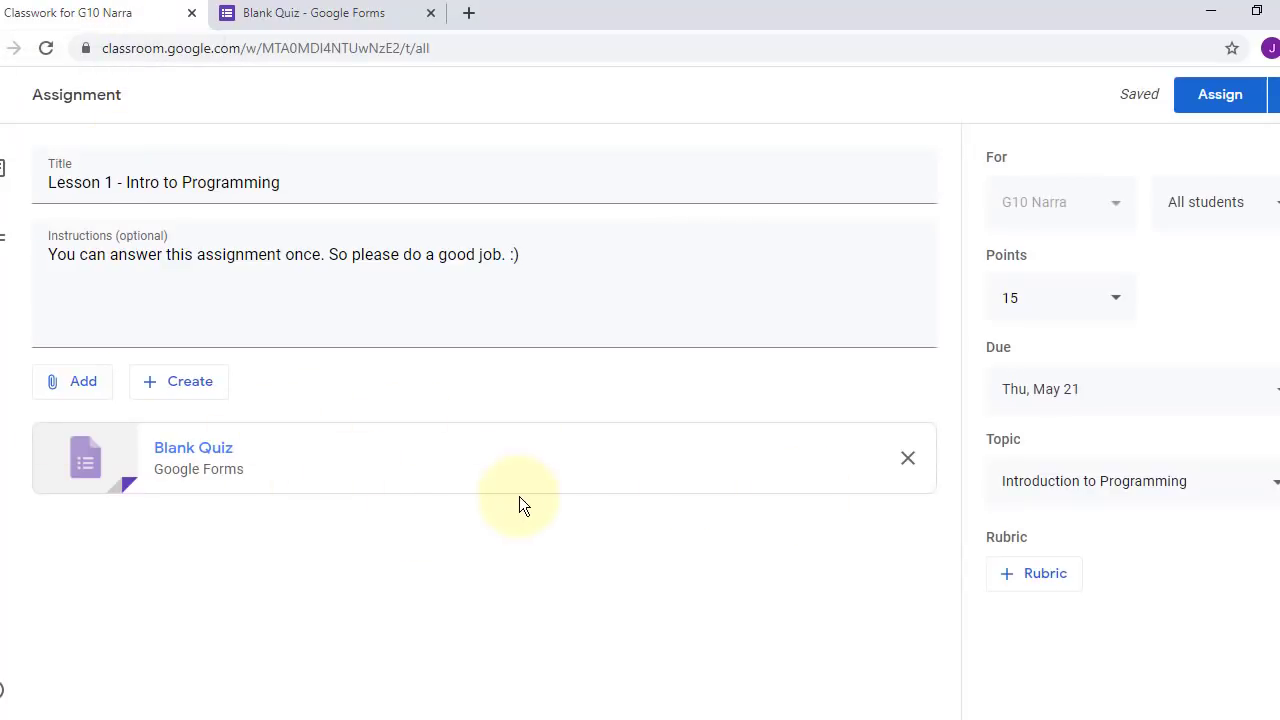
pyautogui.click(322, 12)
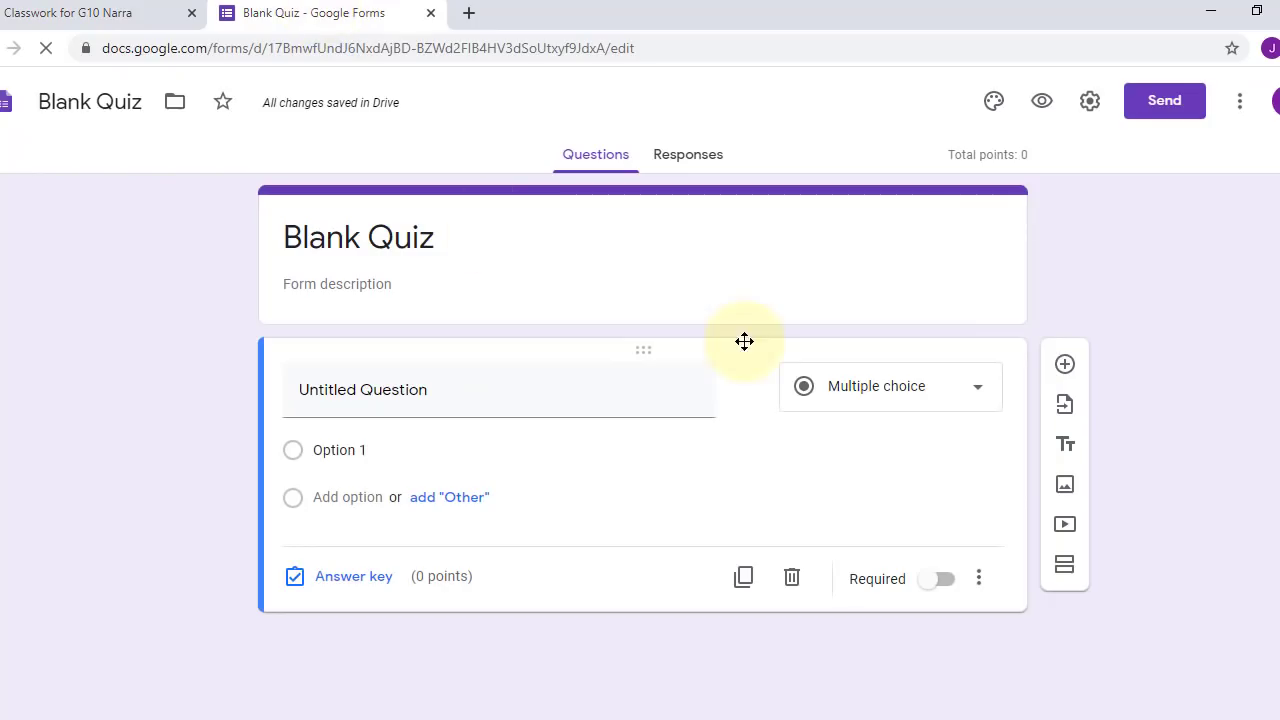
# Replace the form's title with "Lesson1 - Intro to Programming"
pyautogui.tripleClick(356, 241)
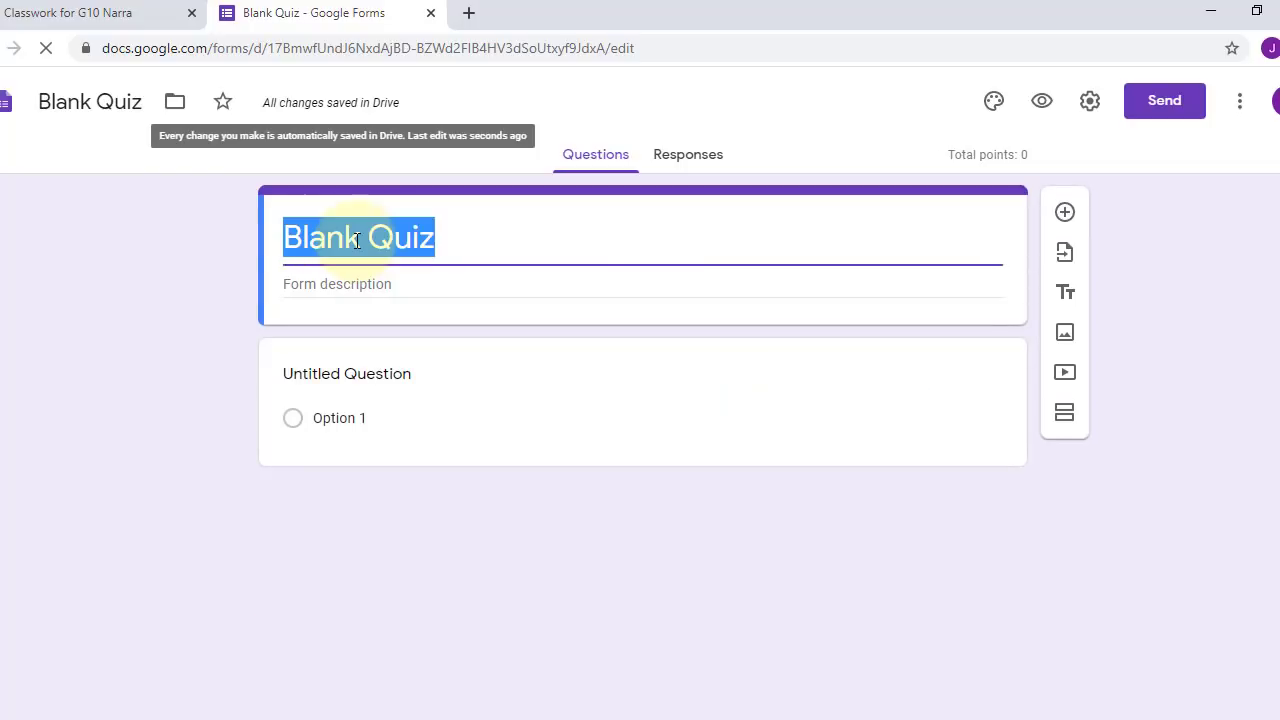
pyautogui.write('L')
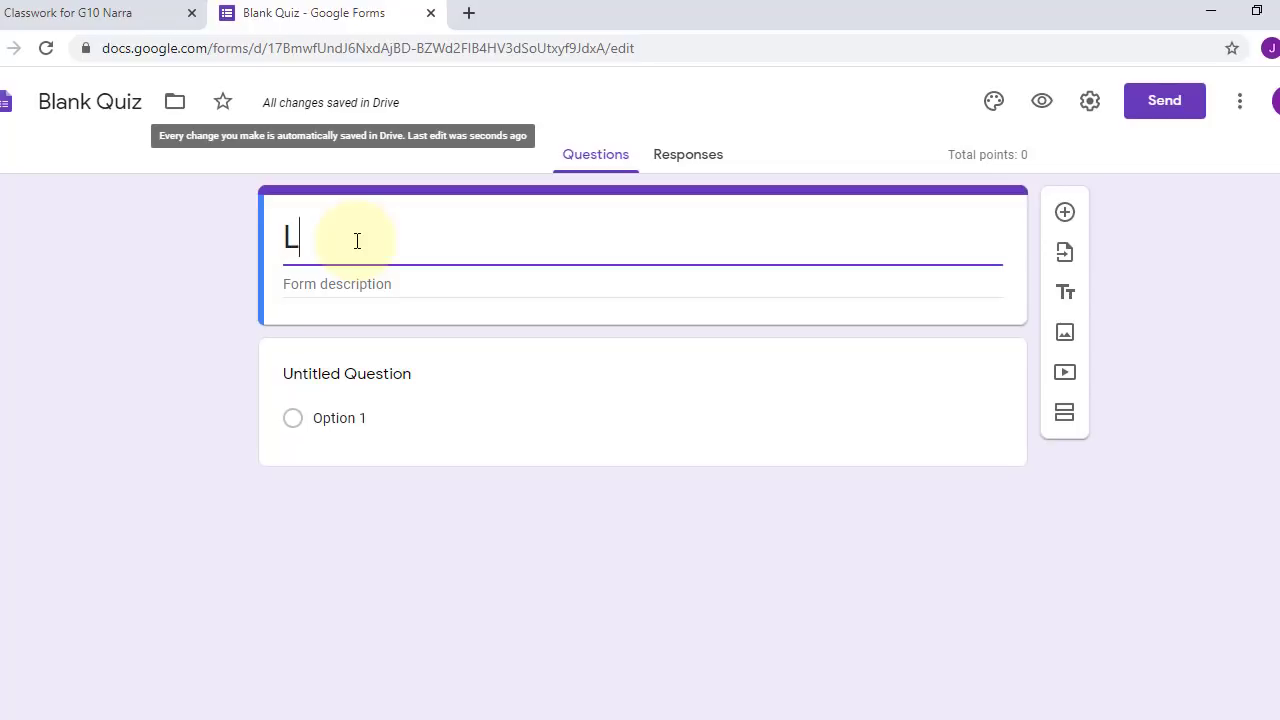
pyautogui.write('esson1 -')
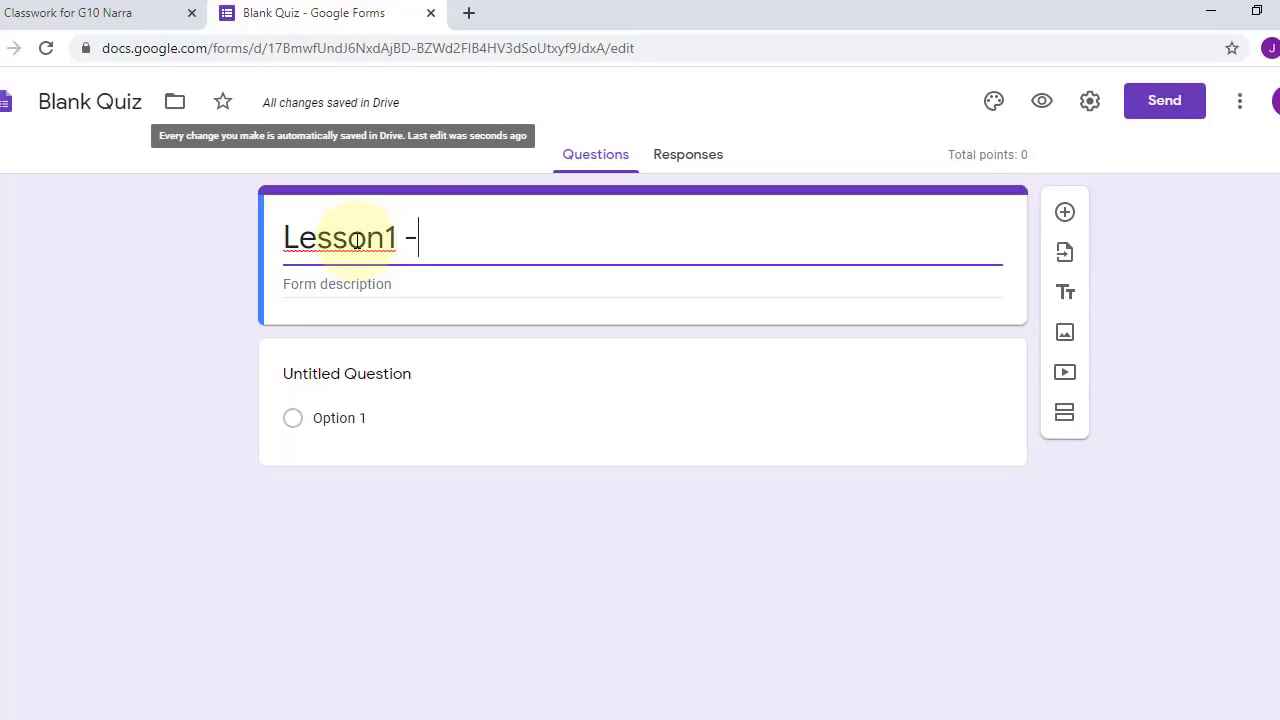
pyautogui.write(' Intro to')
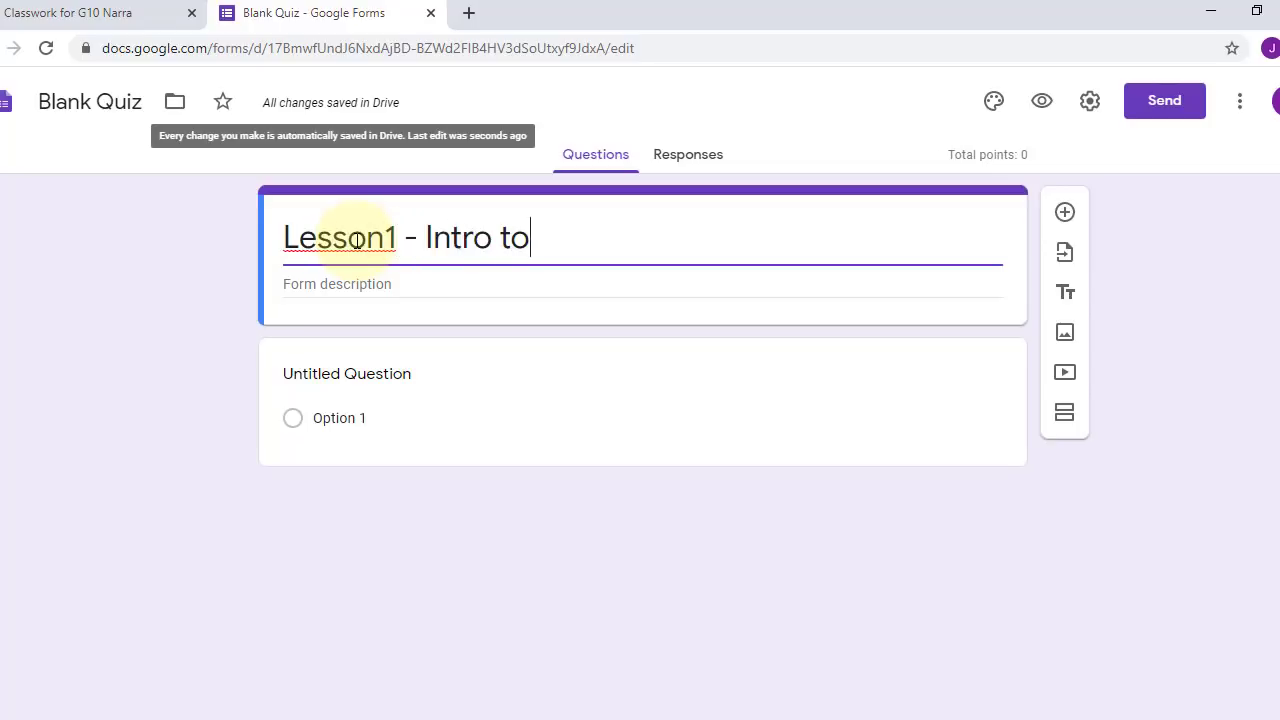
pyautogui.write(' Programming')
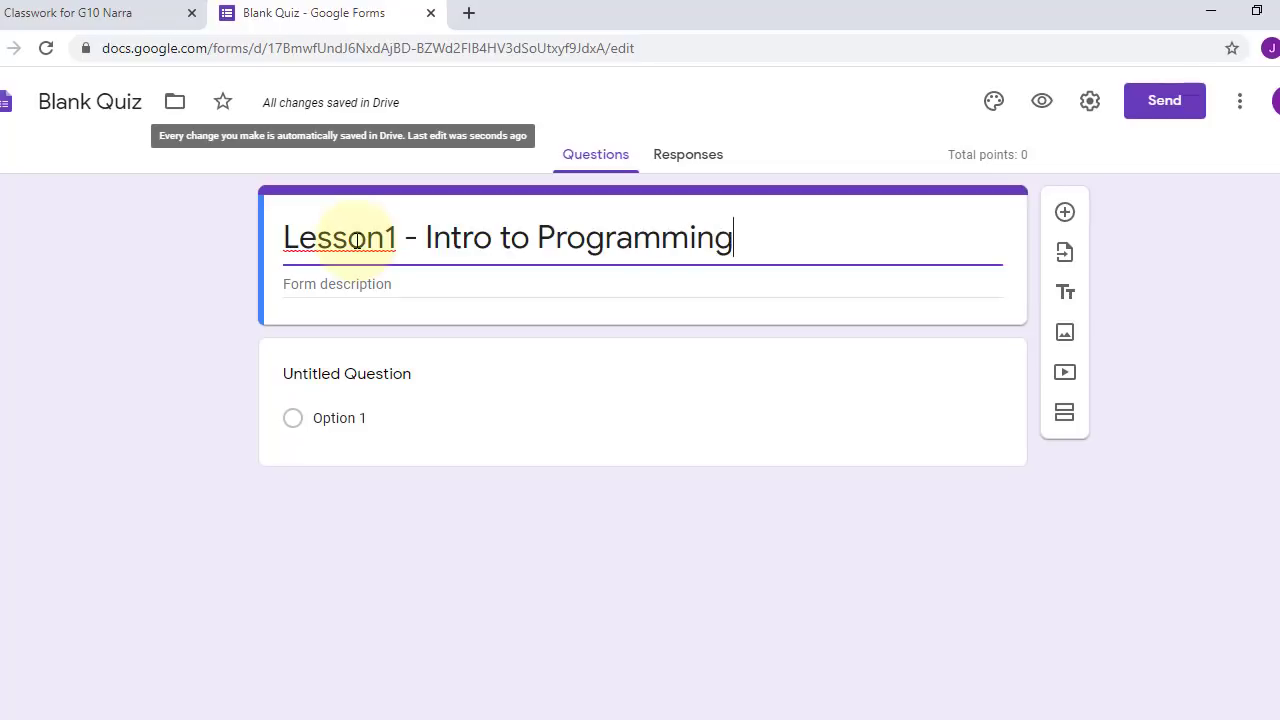
# Enter the form description "Instruction: Read the following questions carefully."
pyautogui.click(355, 288)
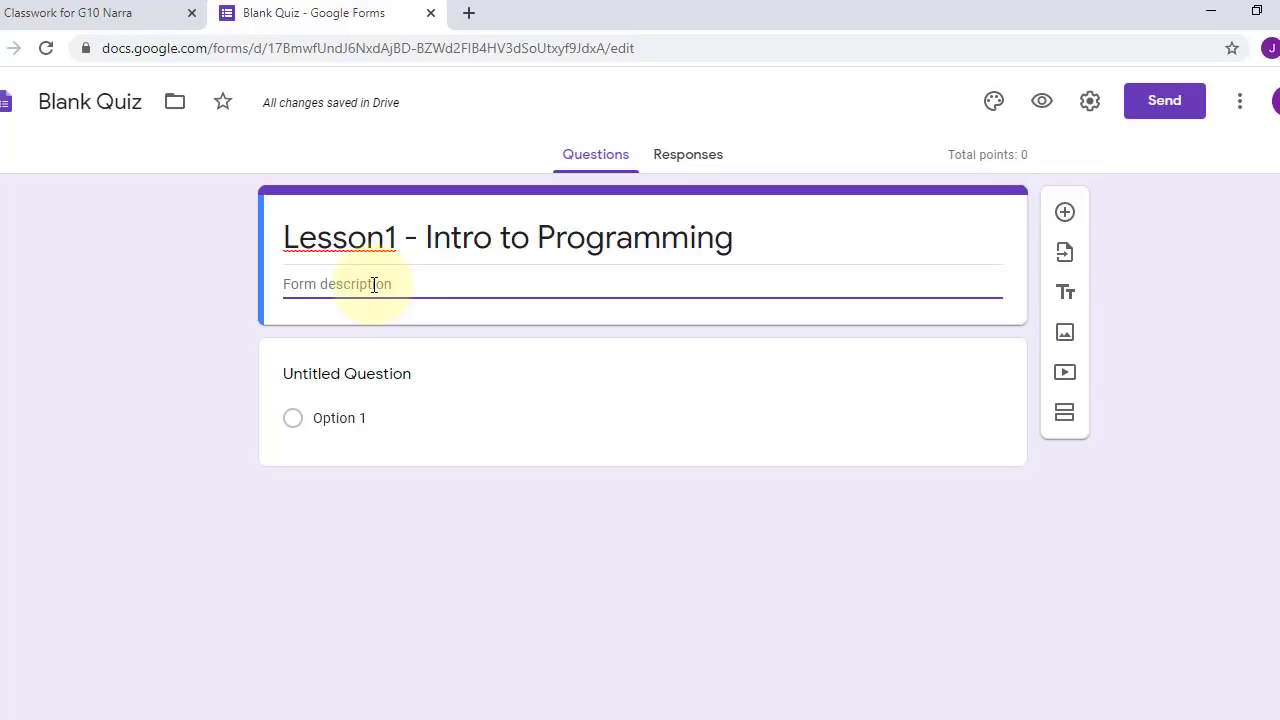
pyautogui.write('Ins')
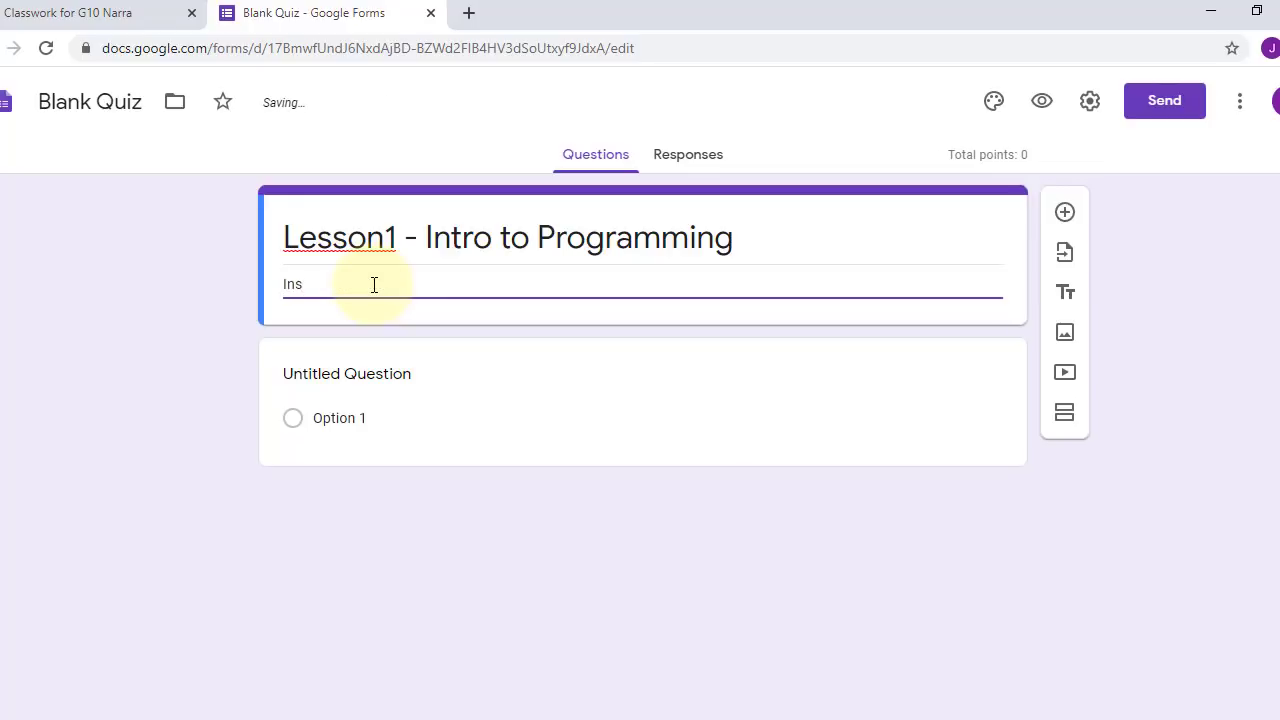
pyautogui.write('truction: Read the follow')
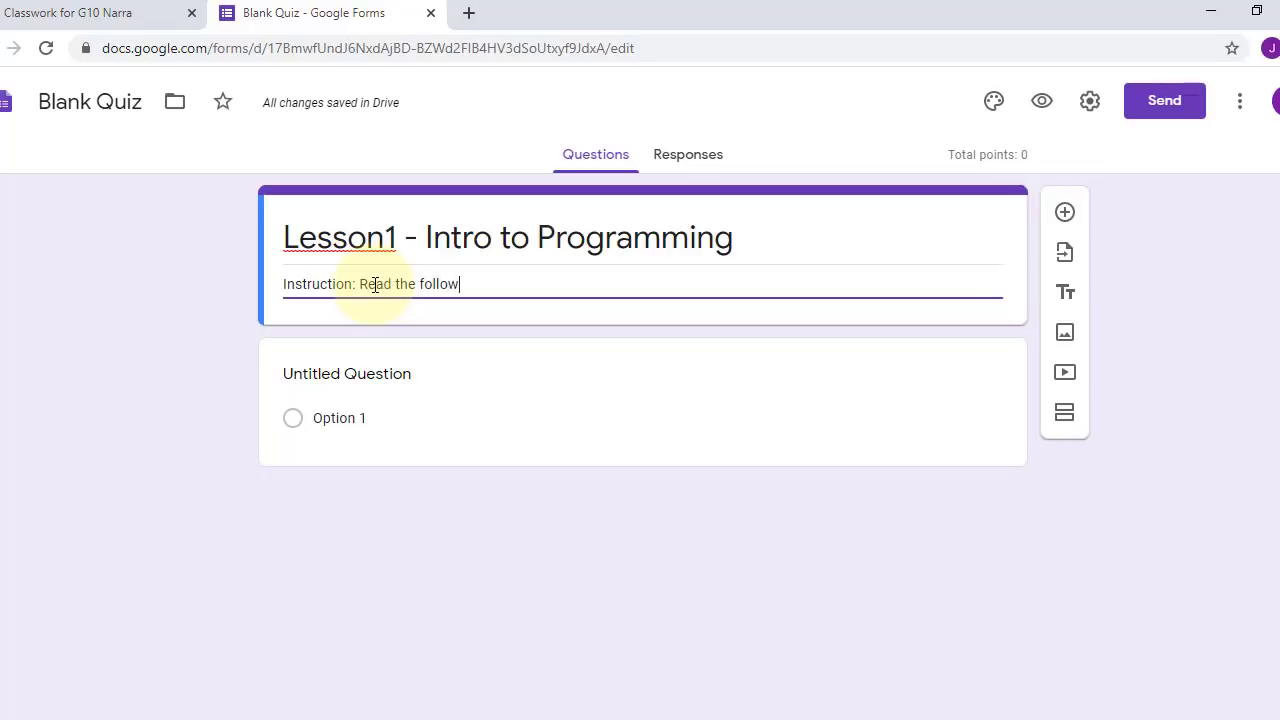
pyautogui.write('ing ques')
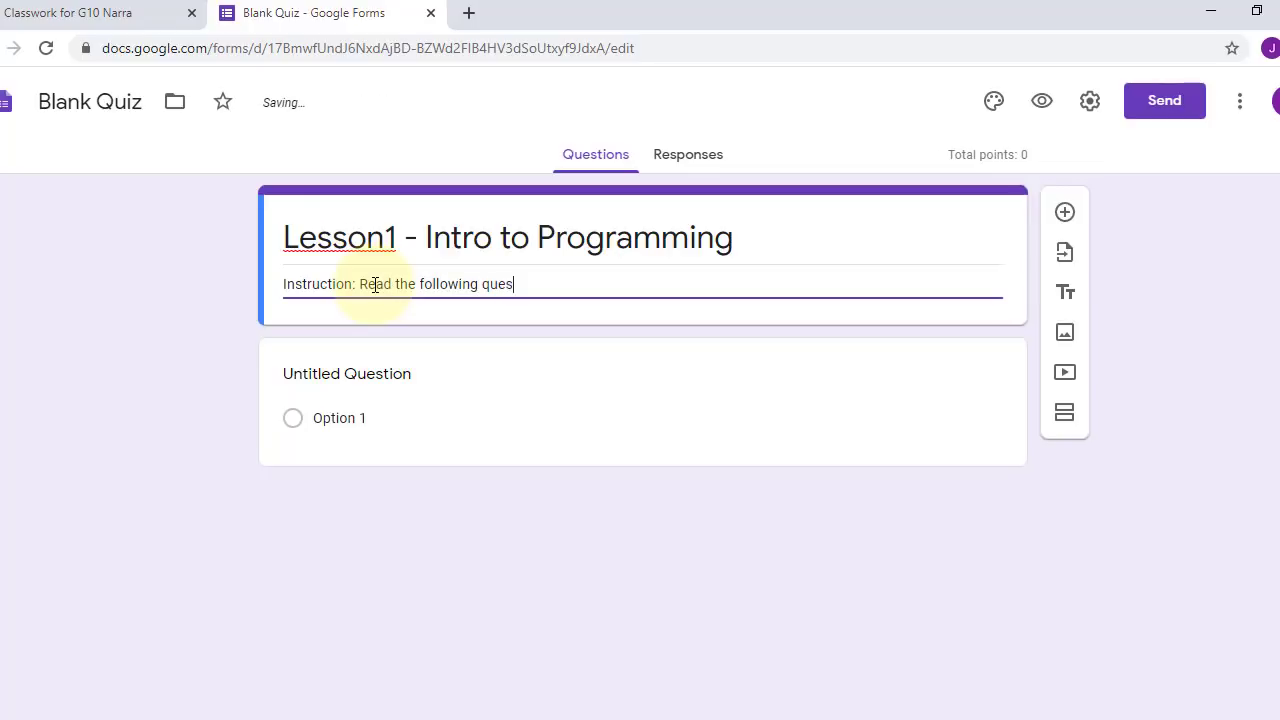
pyautogui.write('tions carefully.')
pyautogui.click(795, 530)
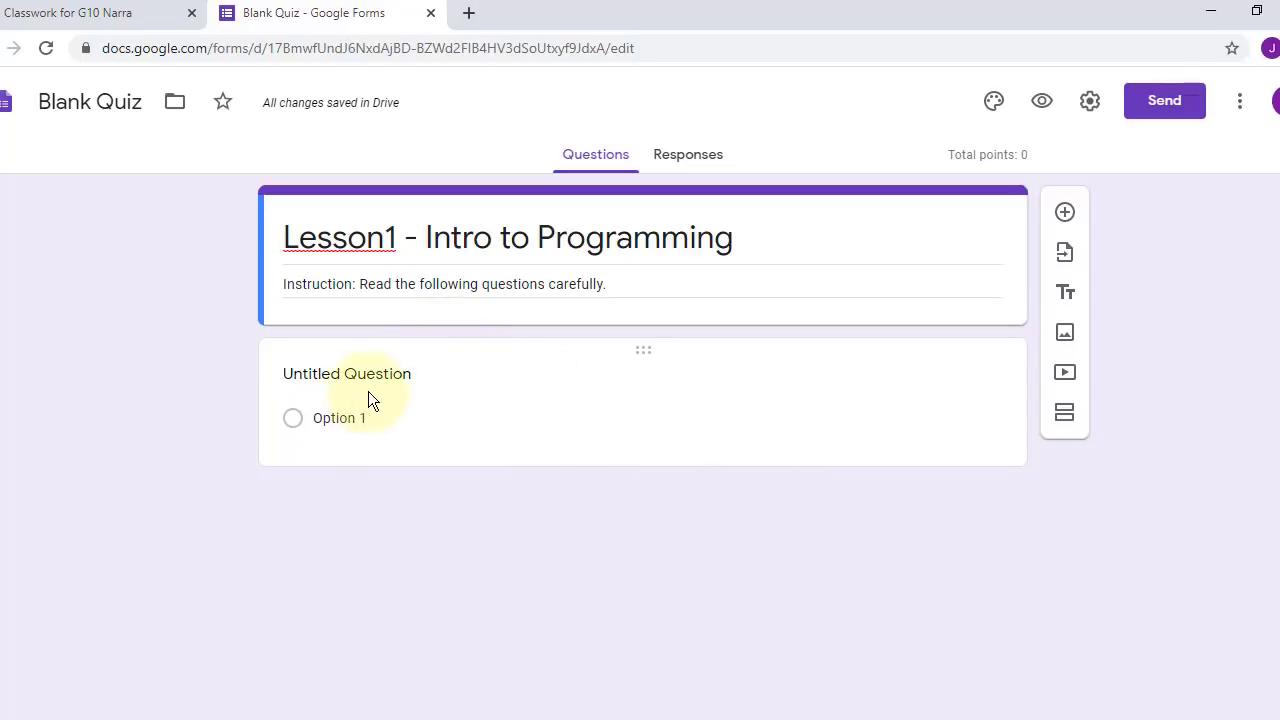
# Open the untitled first question and look through the available question types without changing its type
pyautogui.click(447, 383)
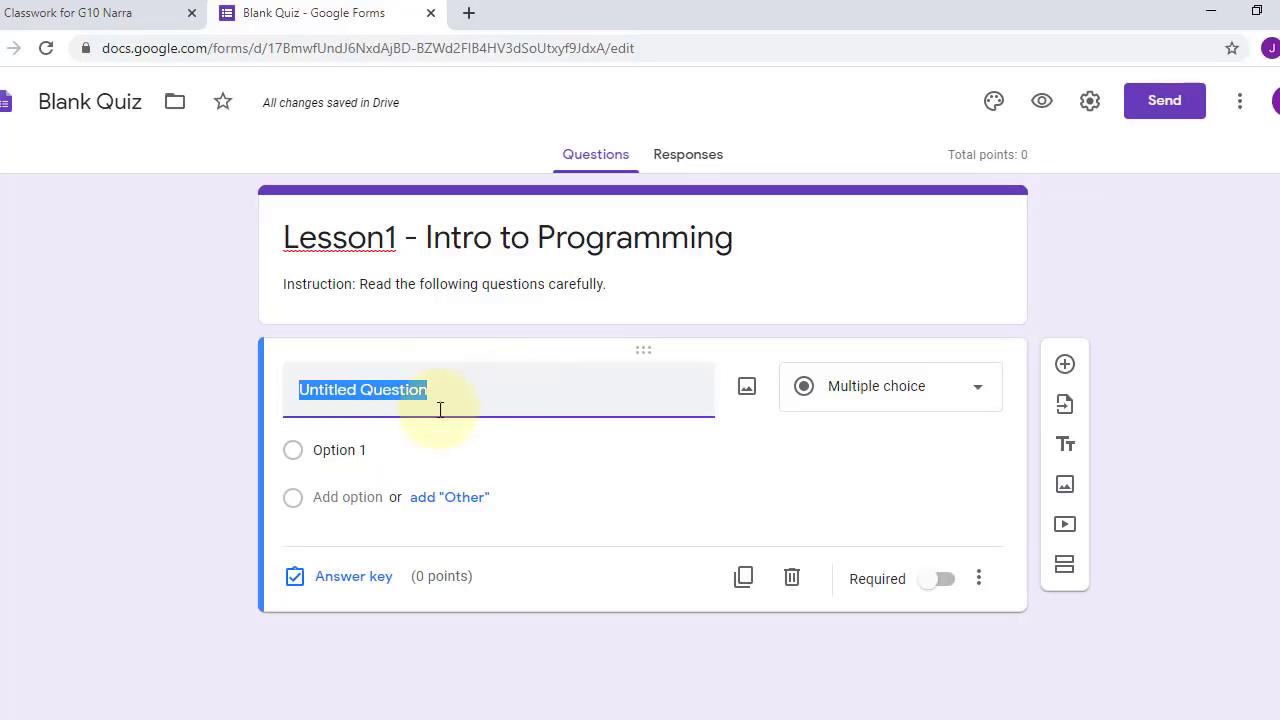
pyautogui.click(465, 392)
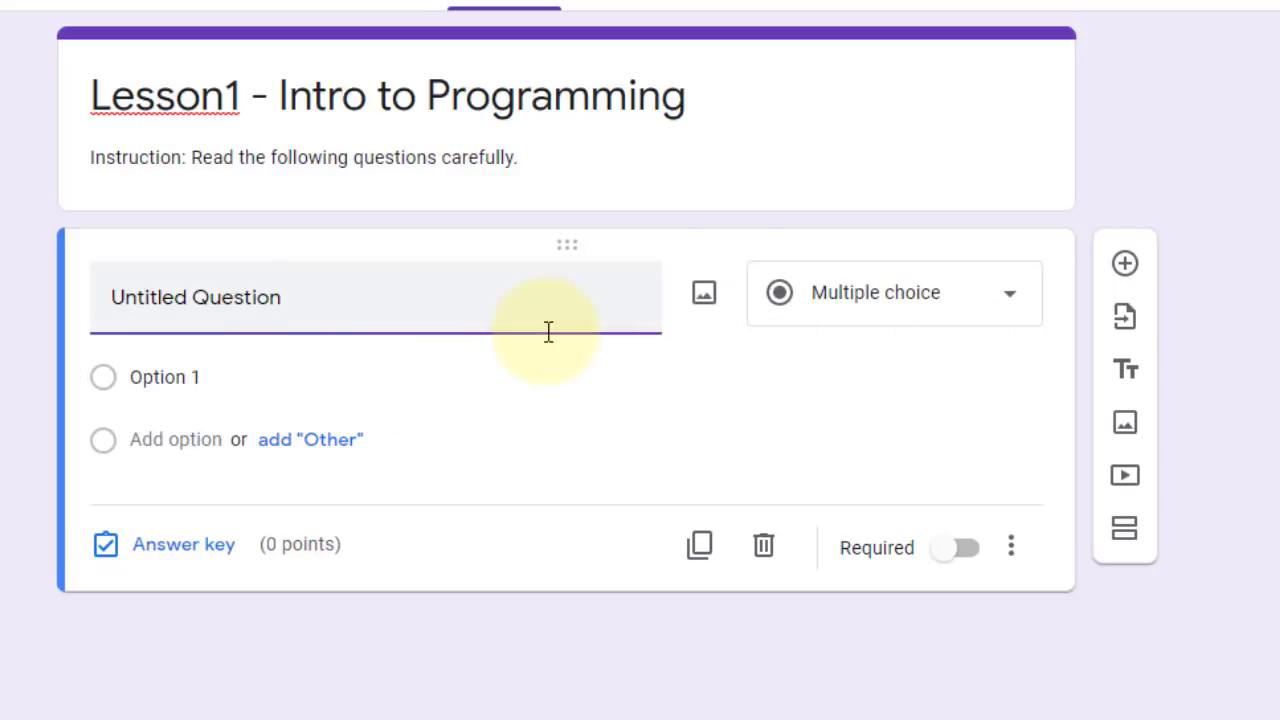
pyautogui.click(1007, 310)
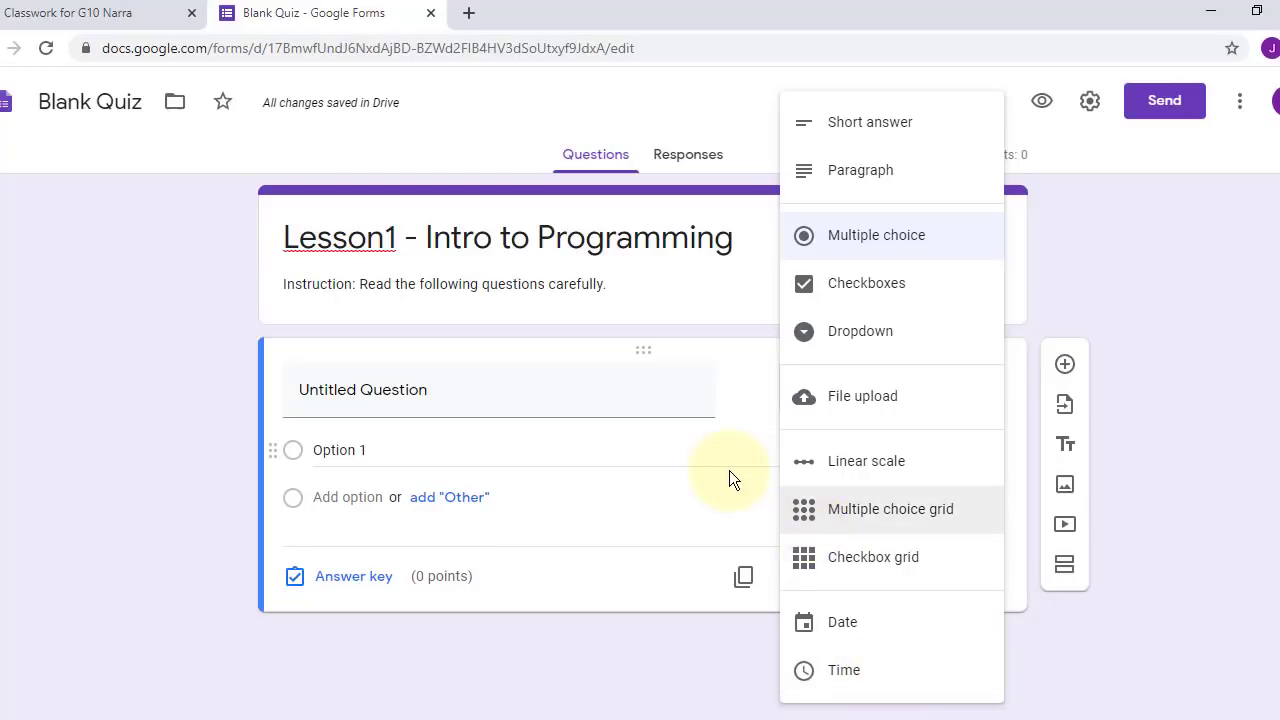
pyautogui.click(729, 470)
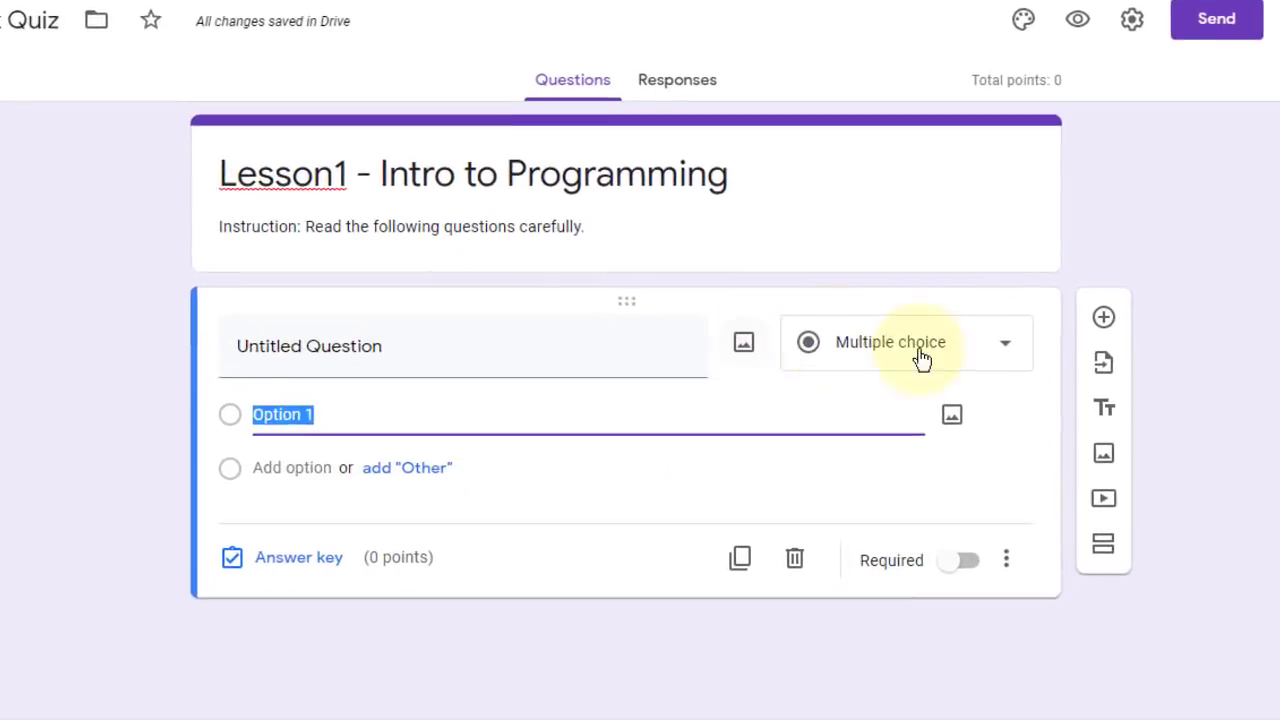
# Replace the untitled first question's text with "Surname"
pyautogui.click(455, 359)
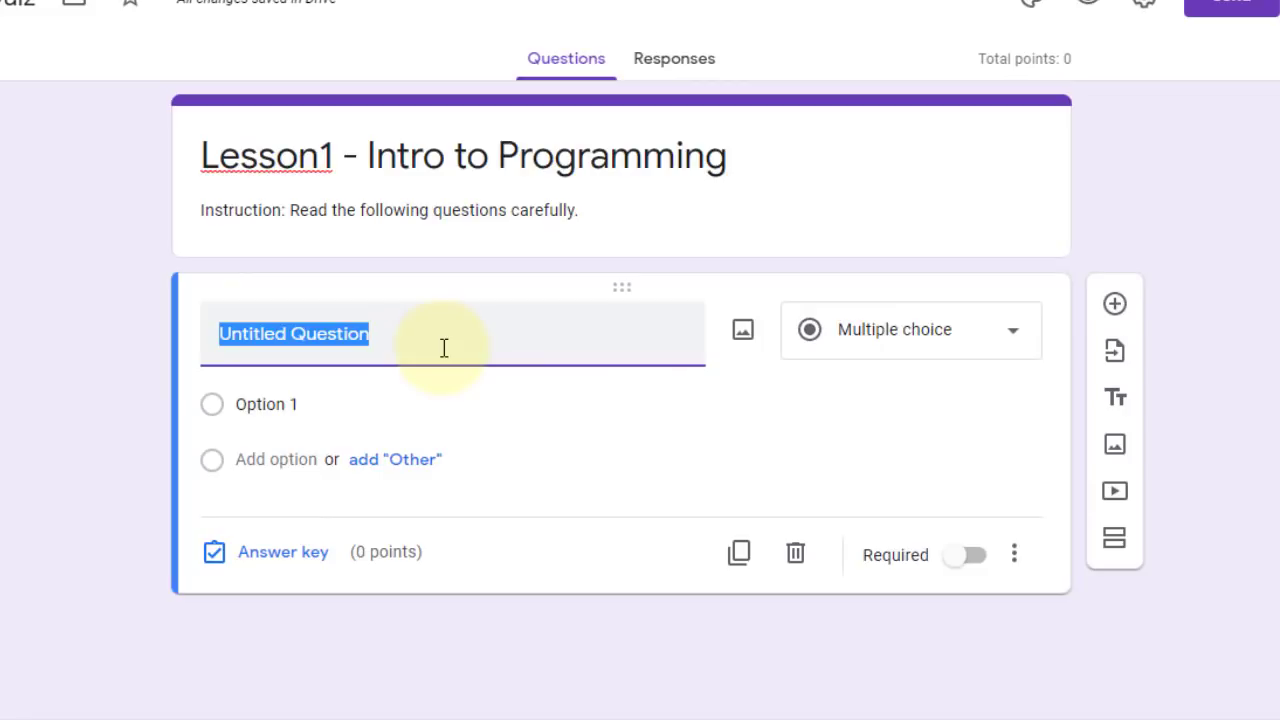
pyautogui.write('Surnme')
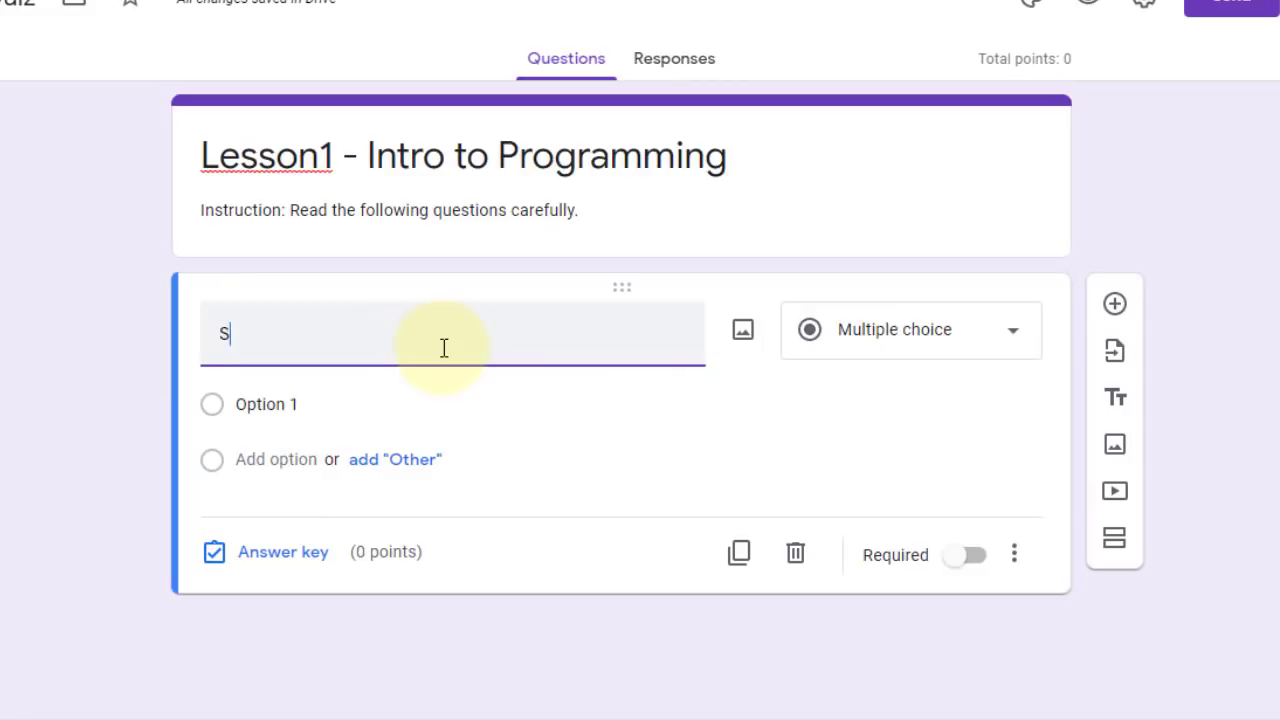
pyautogui.press('BackSpace')
pyautogui.press('BackSpace')
pyautogui.write('a')
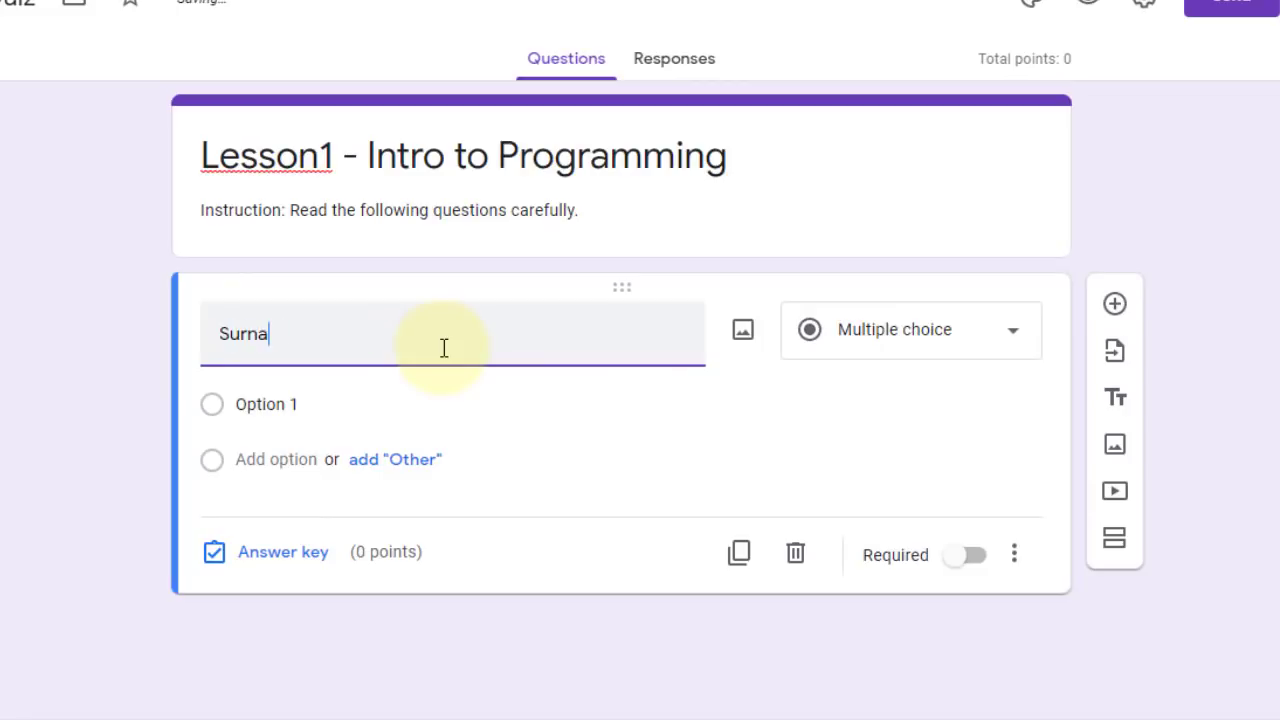
# Finish titling the first question Surname, keep it as a short answer, and make it required
pyautogui.write('me')
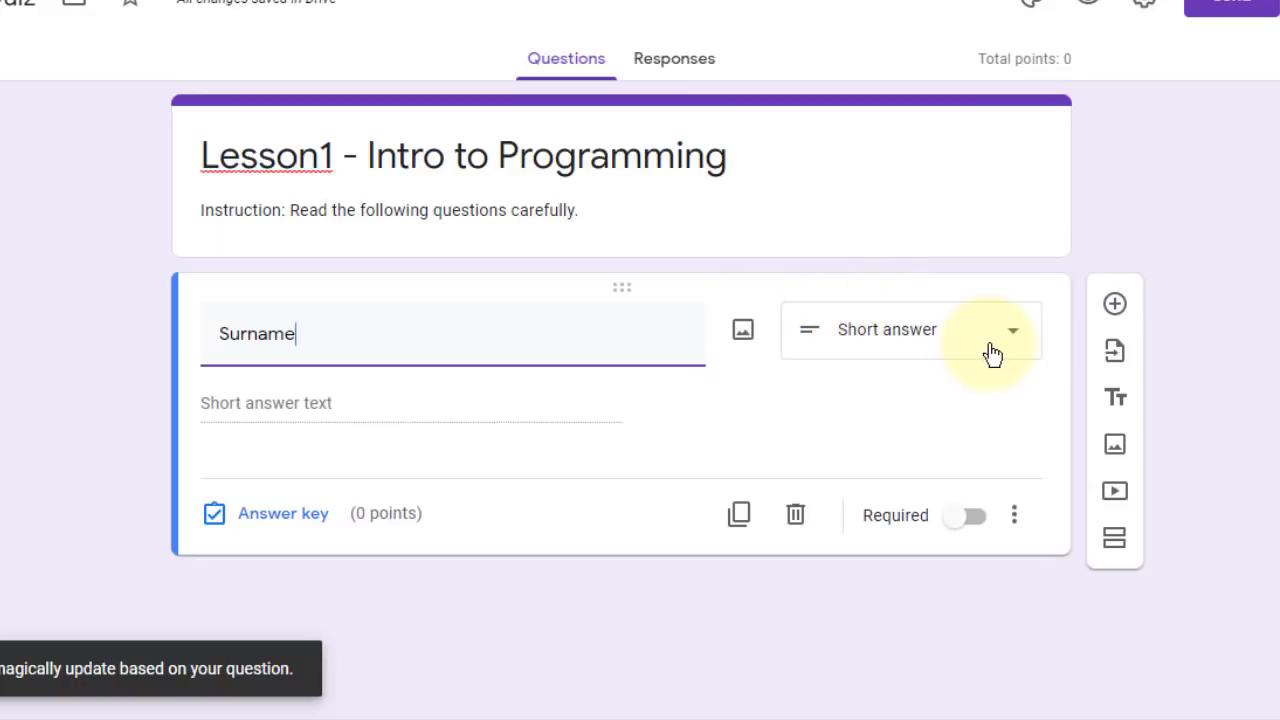
pyautogui.moveTo(343, 337); pyautogui.dragTo(171, 337)
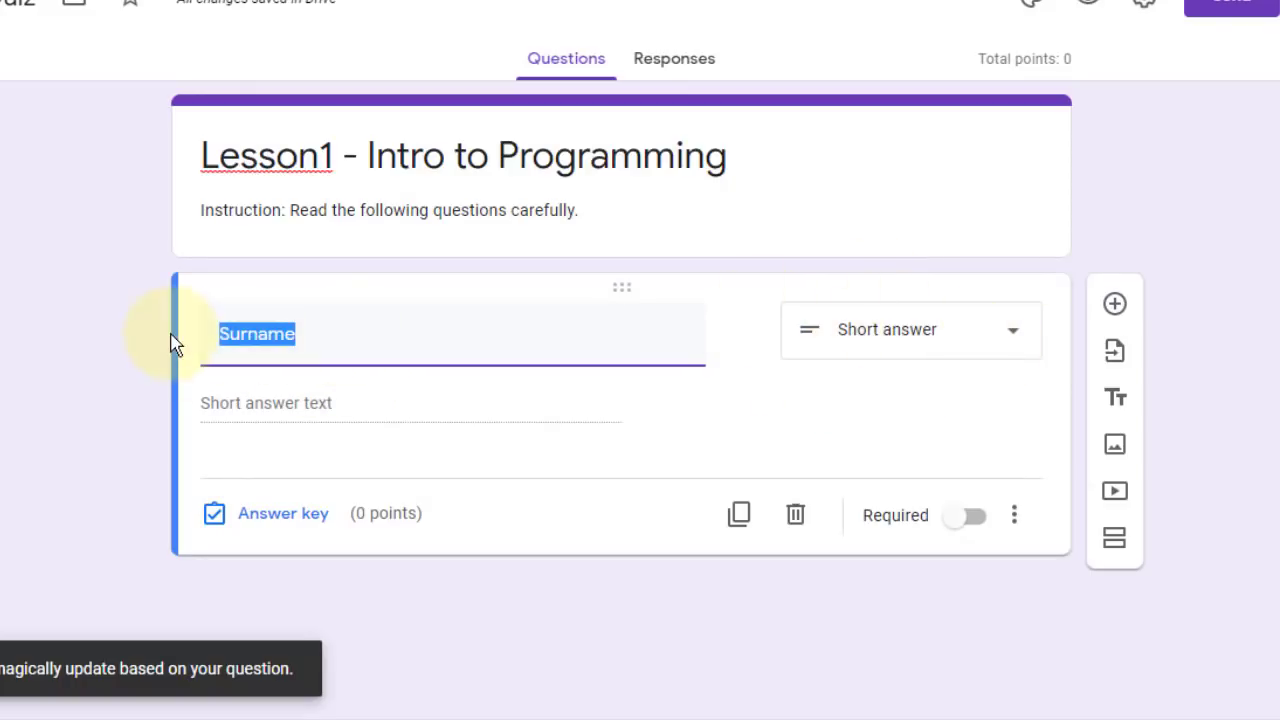
pyautogui.click(895, 405)
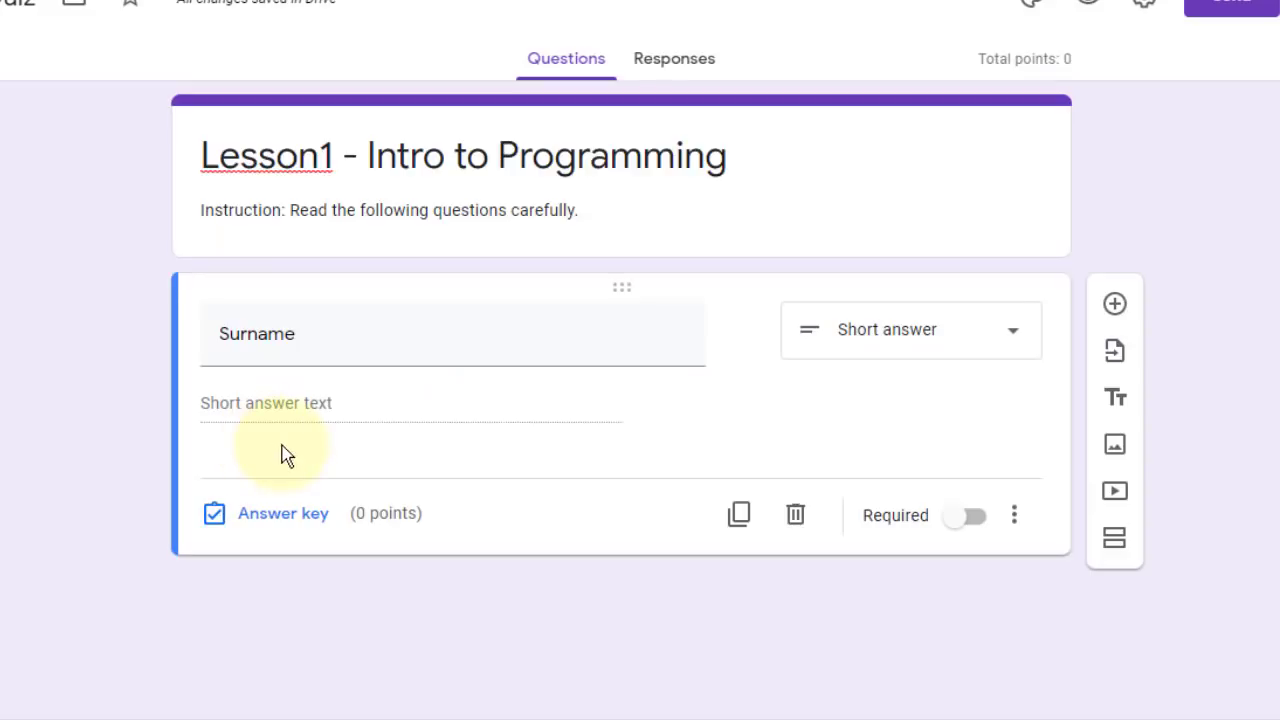
pyautogui.click(969, 528)
pyautogui.click(927, 345)
pyautogui.click(877, 25)
pyautogui.click(828, 420)
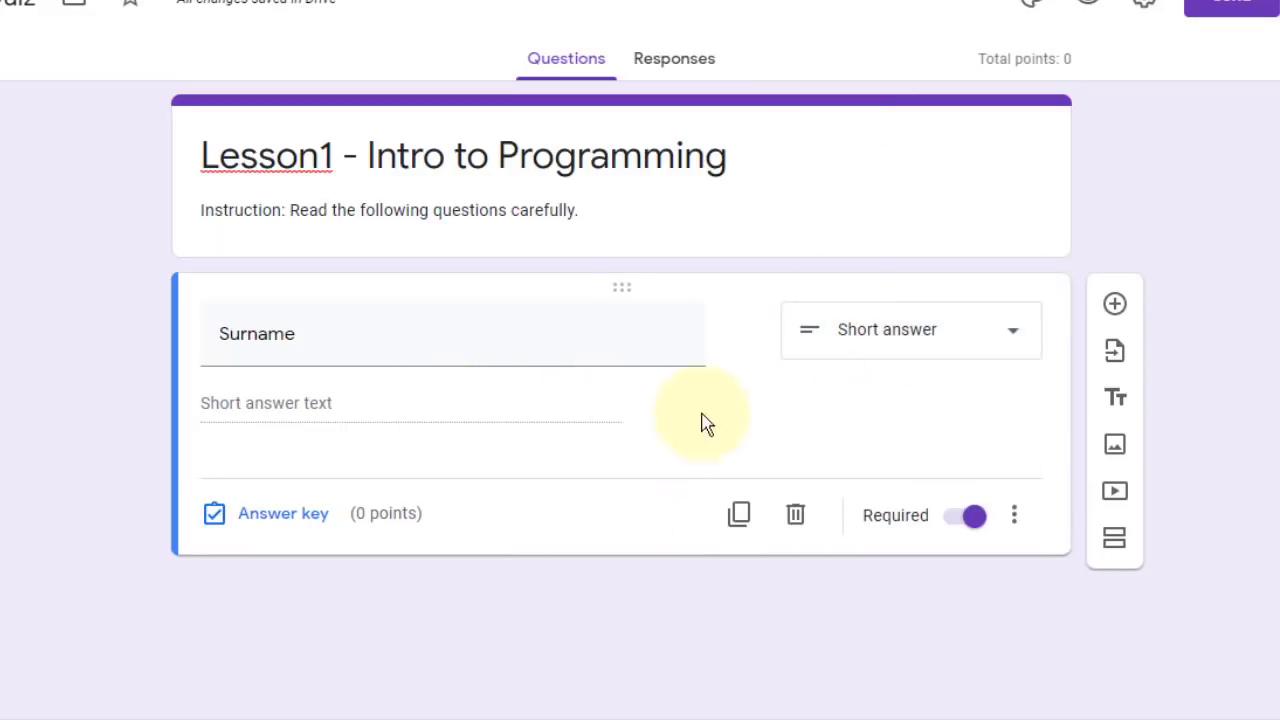
# Duplicate the Surname question and retitle the copy Firstname, keeping the short answer type
pyautogui.click(737, 538)
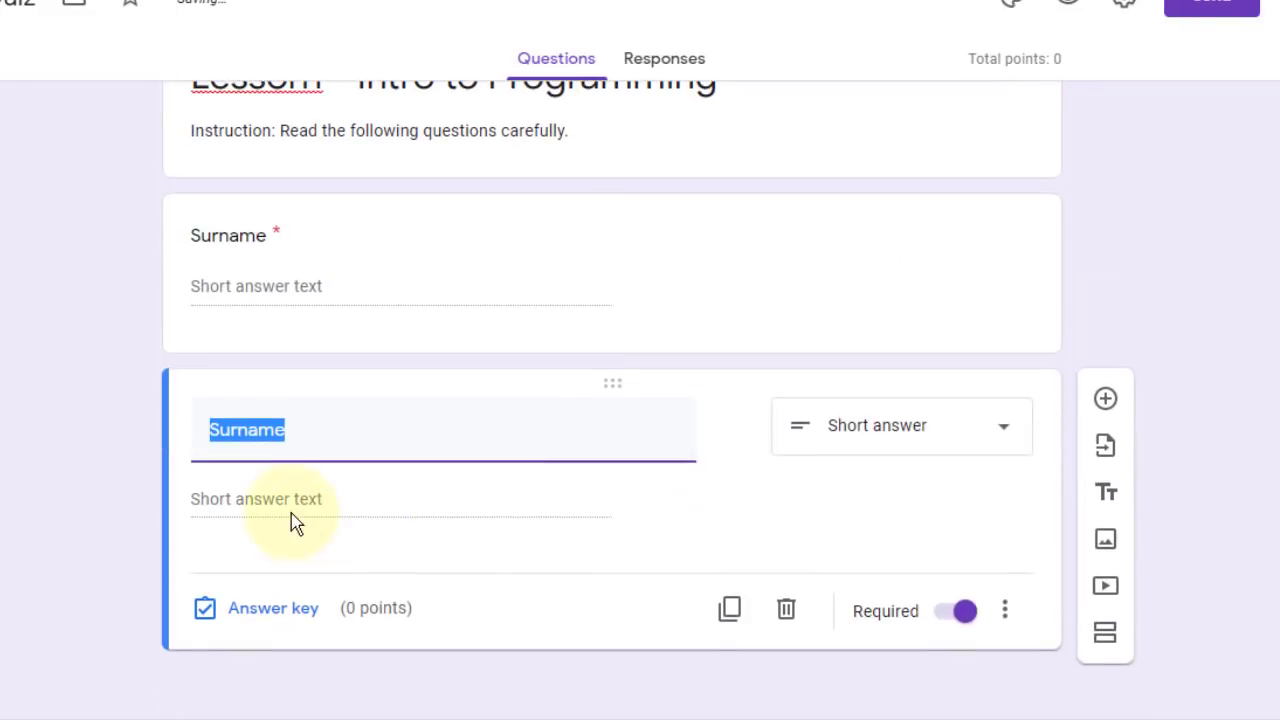
pyautogui.write('Firstname')
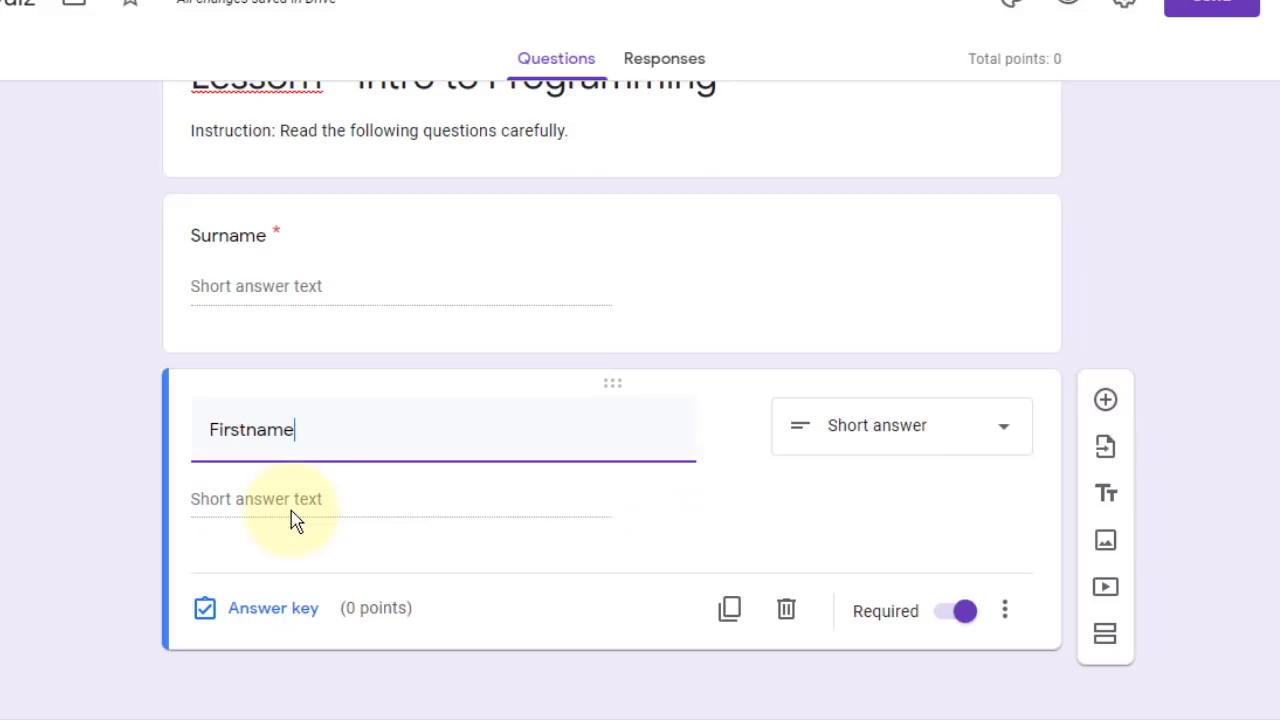
pyautogui.click(937, 443)
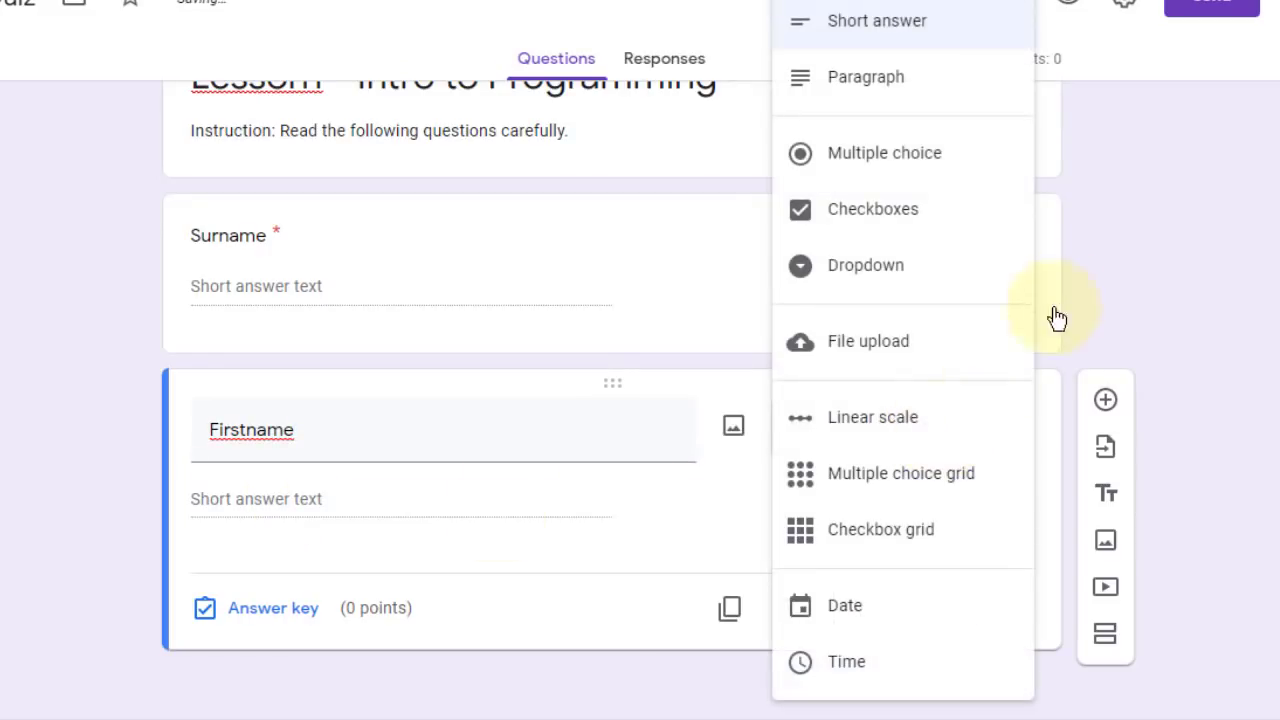
pyautogui.click(1088, 293)
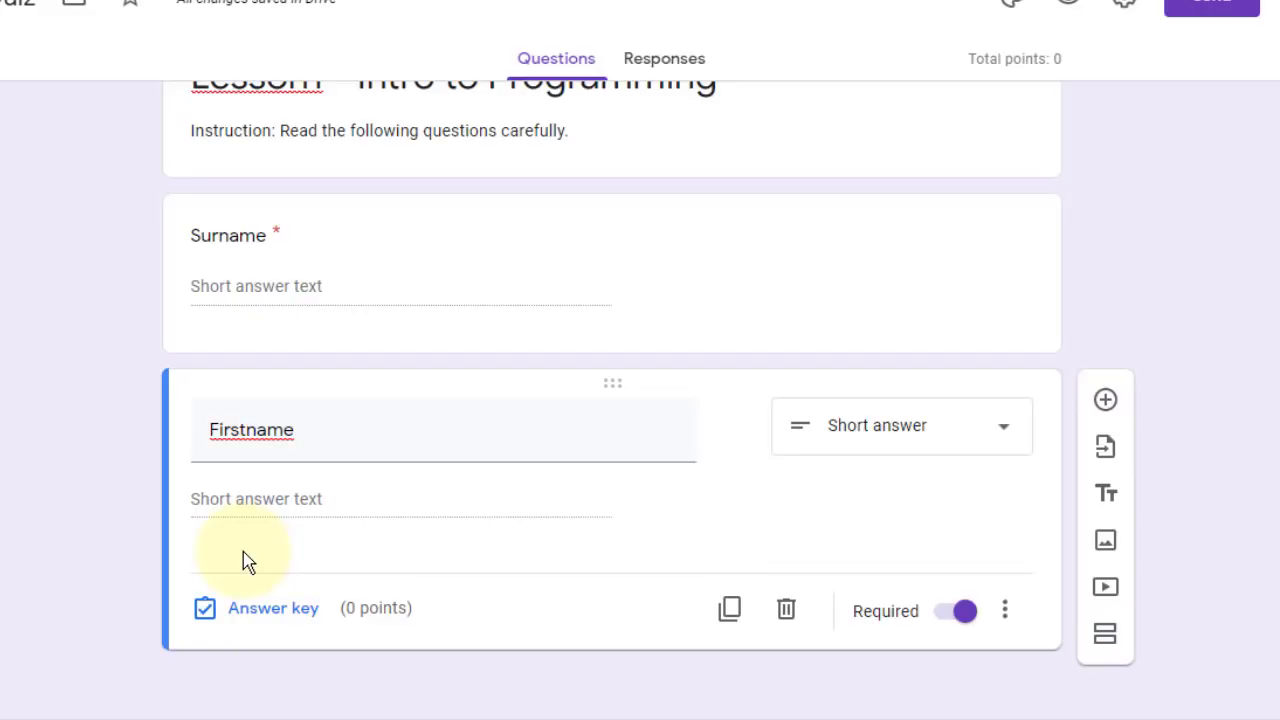
# Add a new question below Firstname, title it Section, and keep it as multiple choice
pyautogui.click(1106, 403)
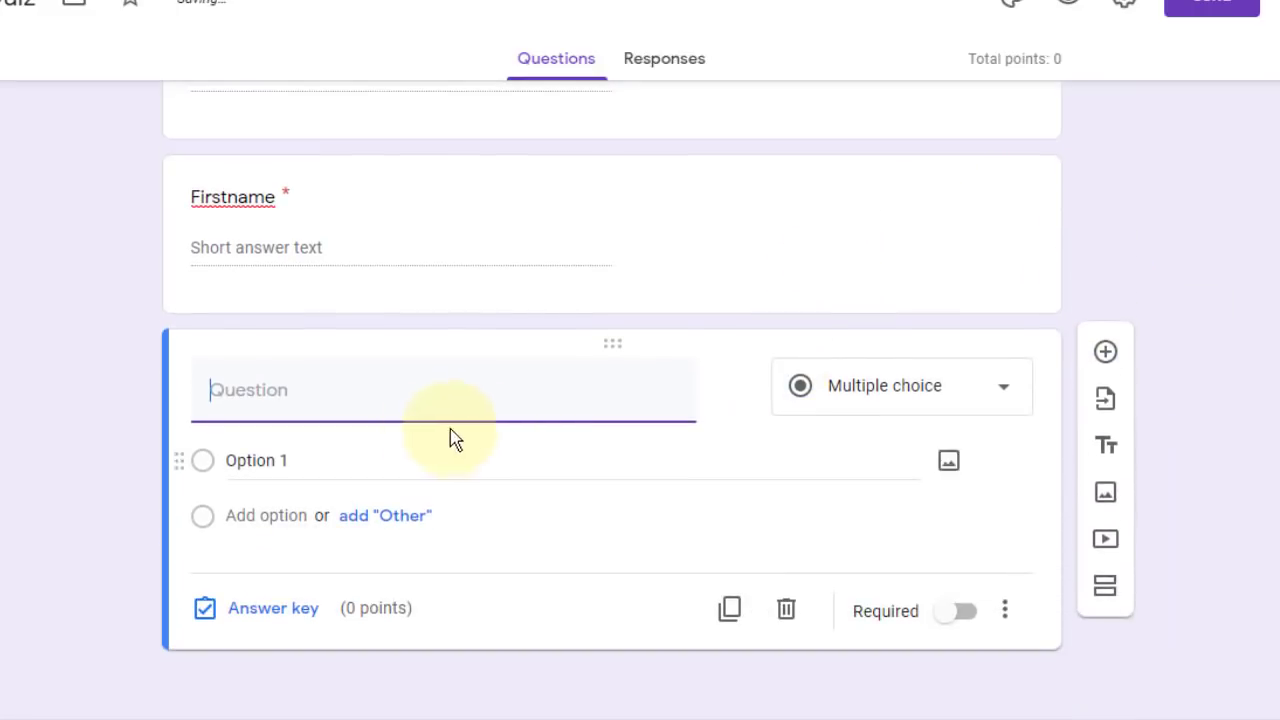
pyautogui.write('E')
pyautogui.press('BackSpace')
pyautogui.write('S')
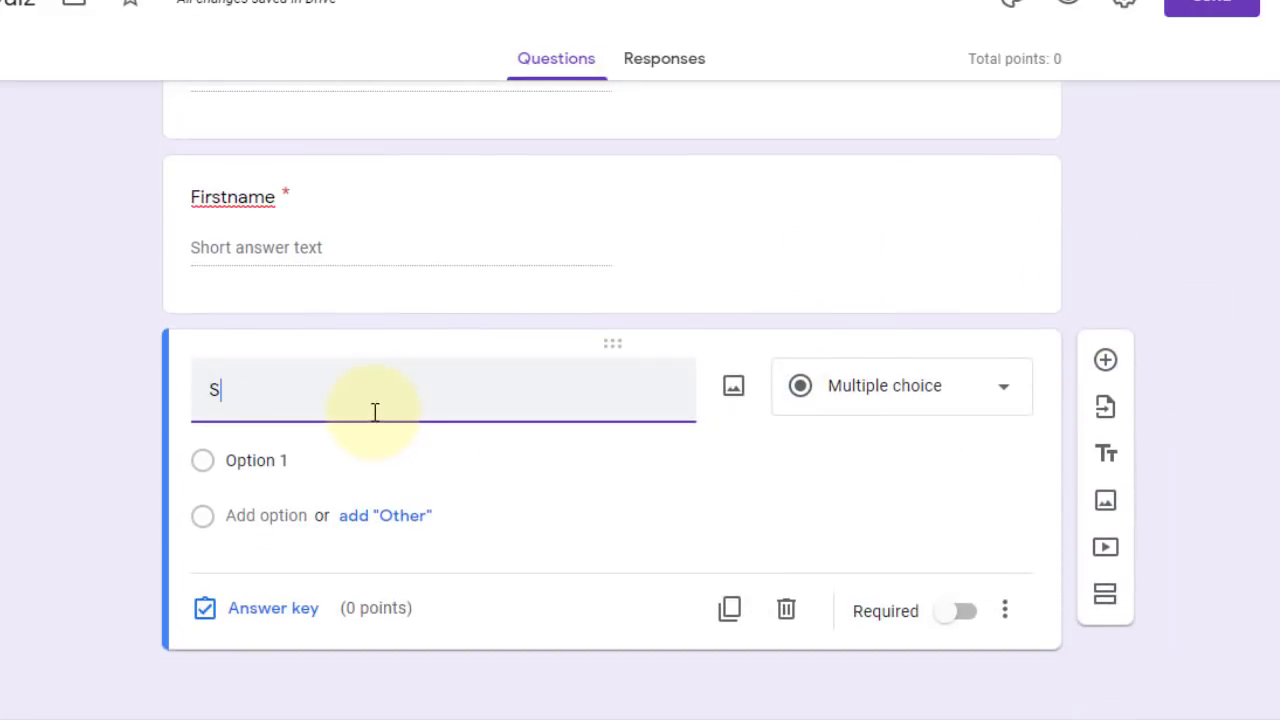
pyautogui.write('ection')
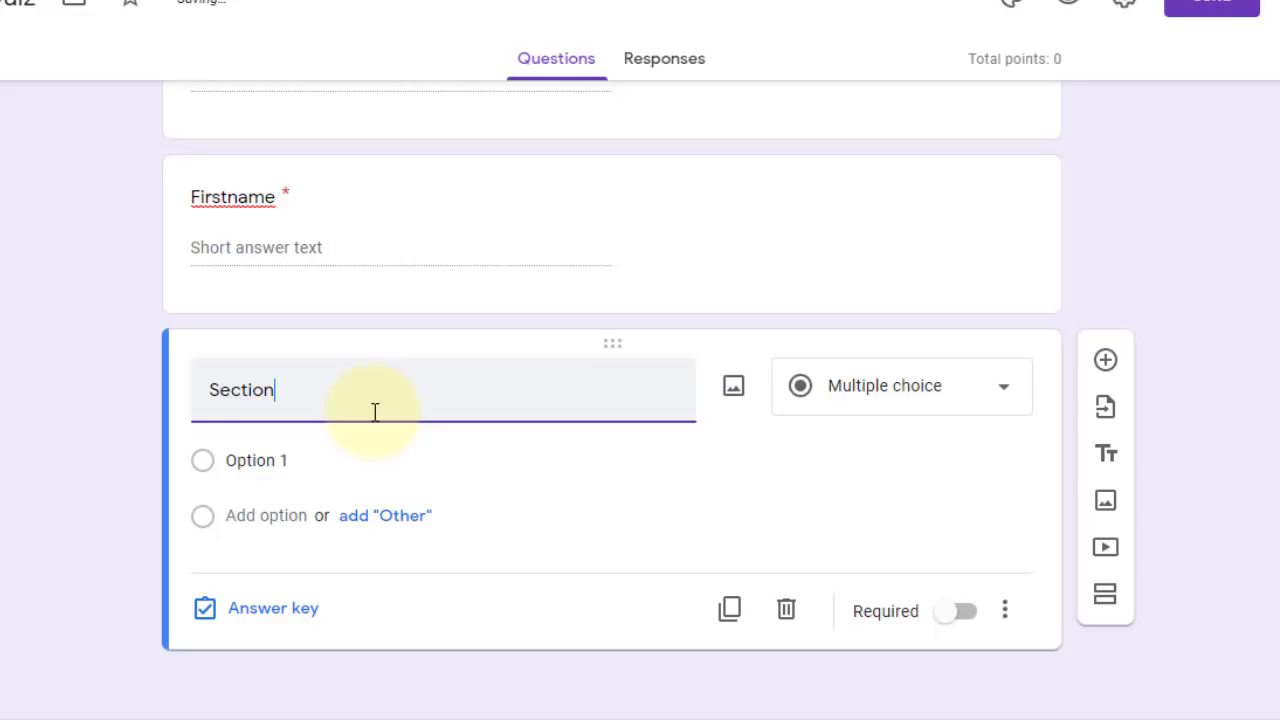
pyautogui.click(940, 390)
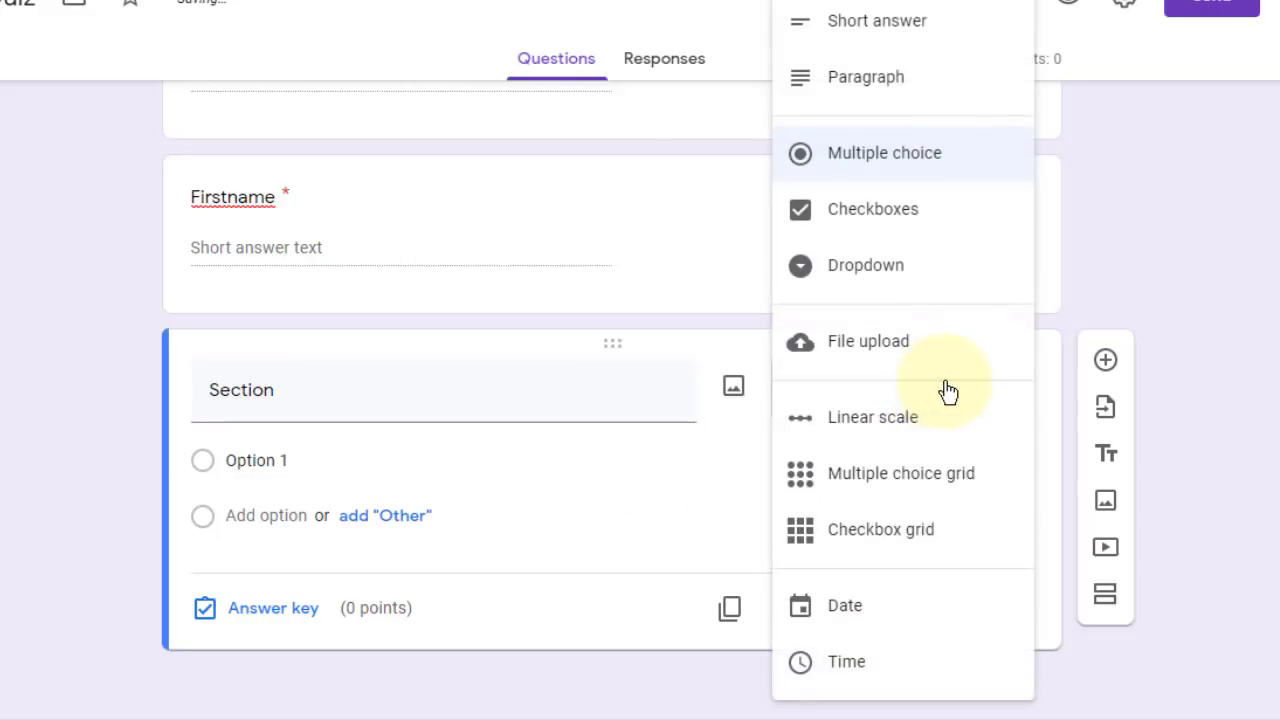
pyautogui.click(886, 158)
# Give the Section question the three options Narra, Atis and Bayabas
pyautogui.click(322, 461)
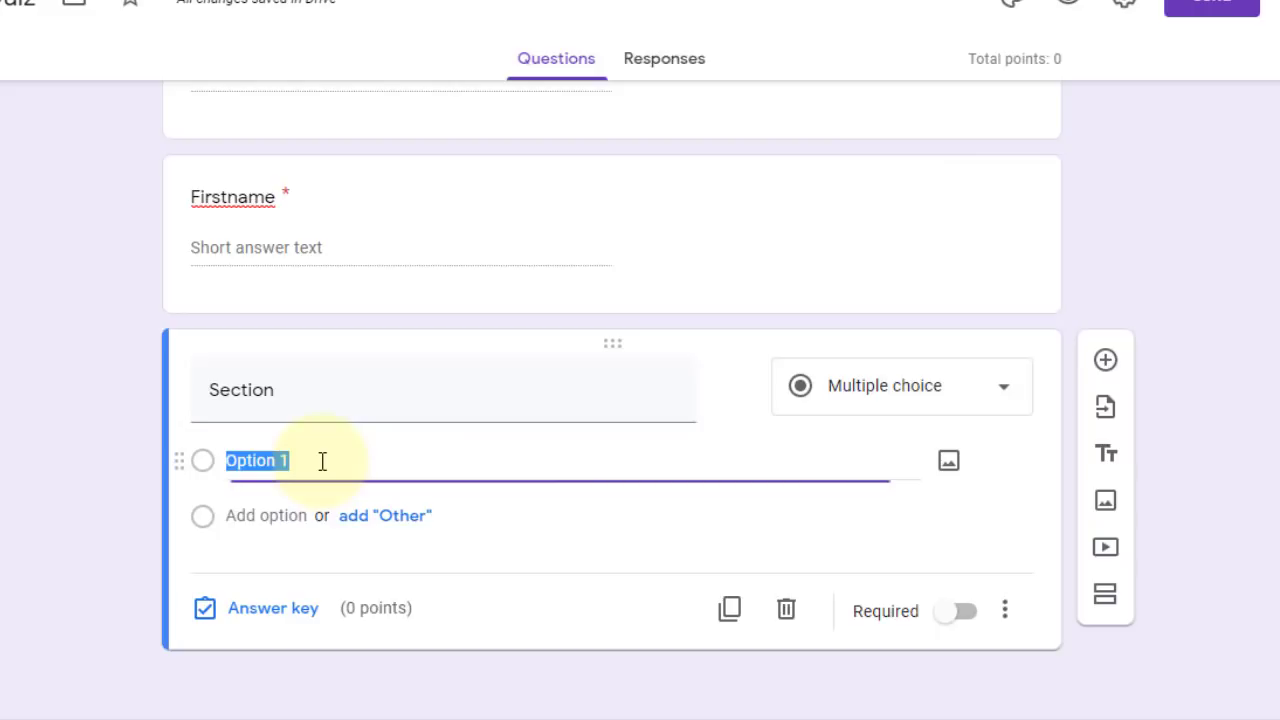
pyautogui.write('Narra')
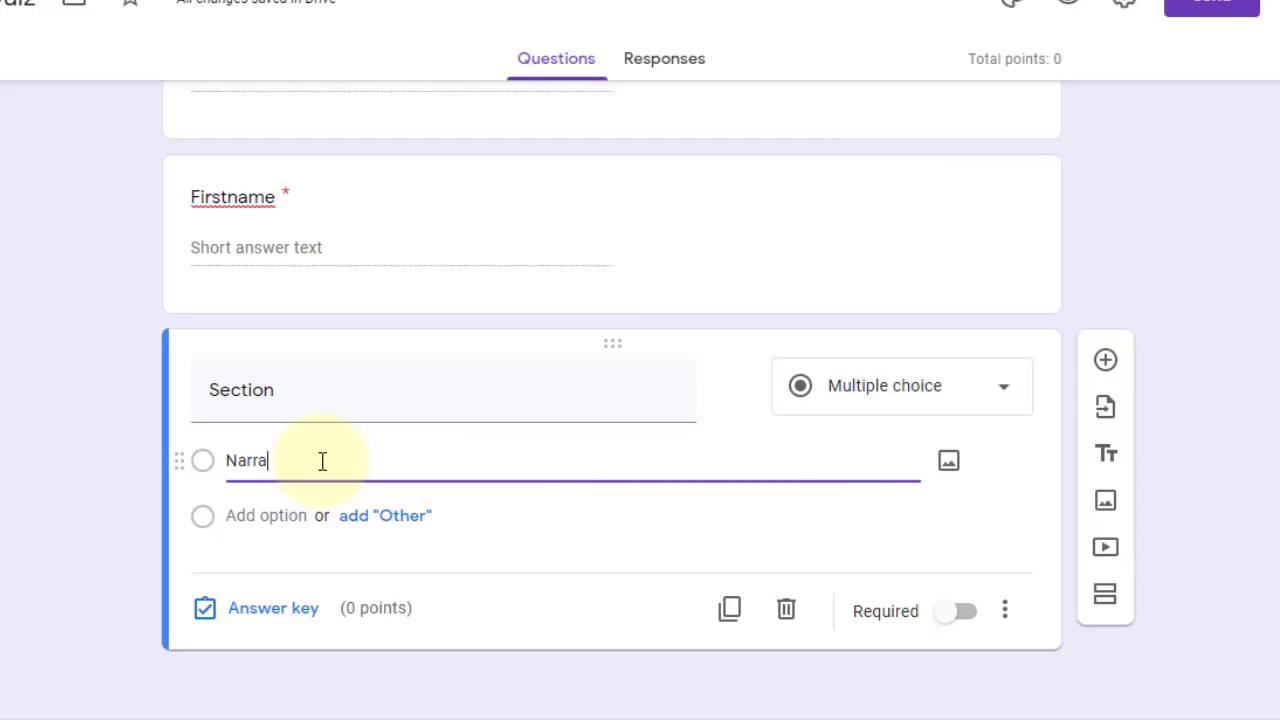
pyautogui.click(300, 514)
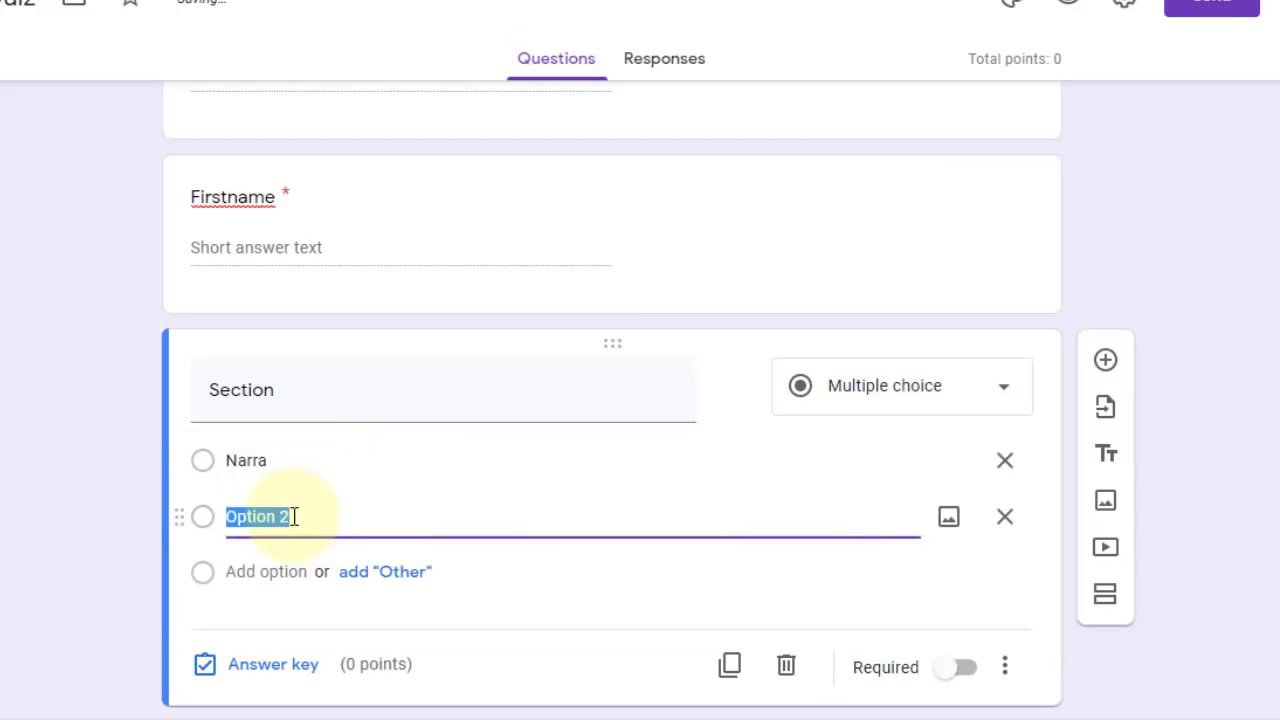
pyautogui.write('Atis')
pyautogui.click(270, 578)
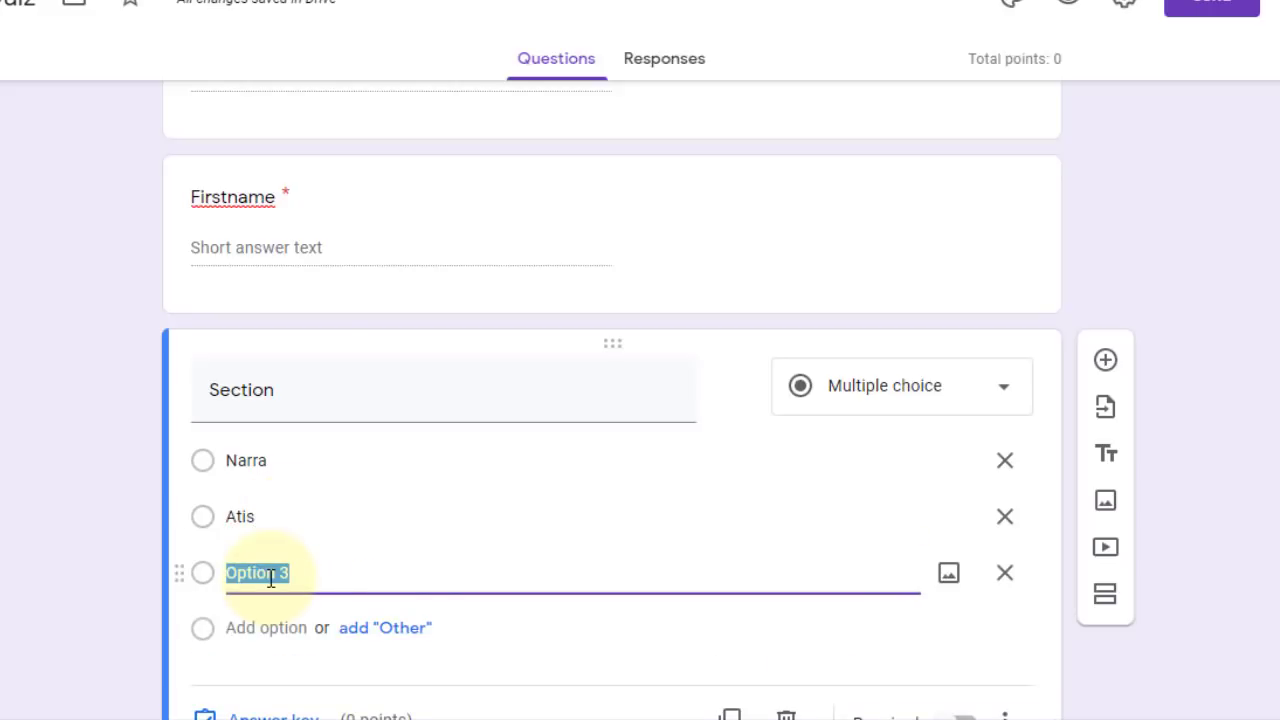
pyautogui.write('Bayabas')
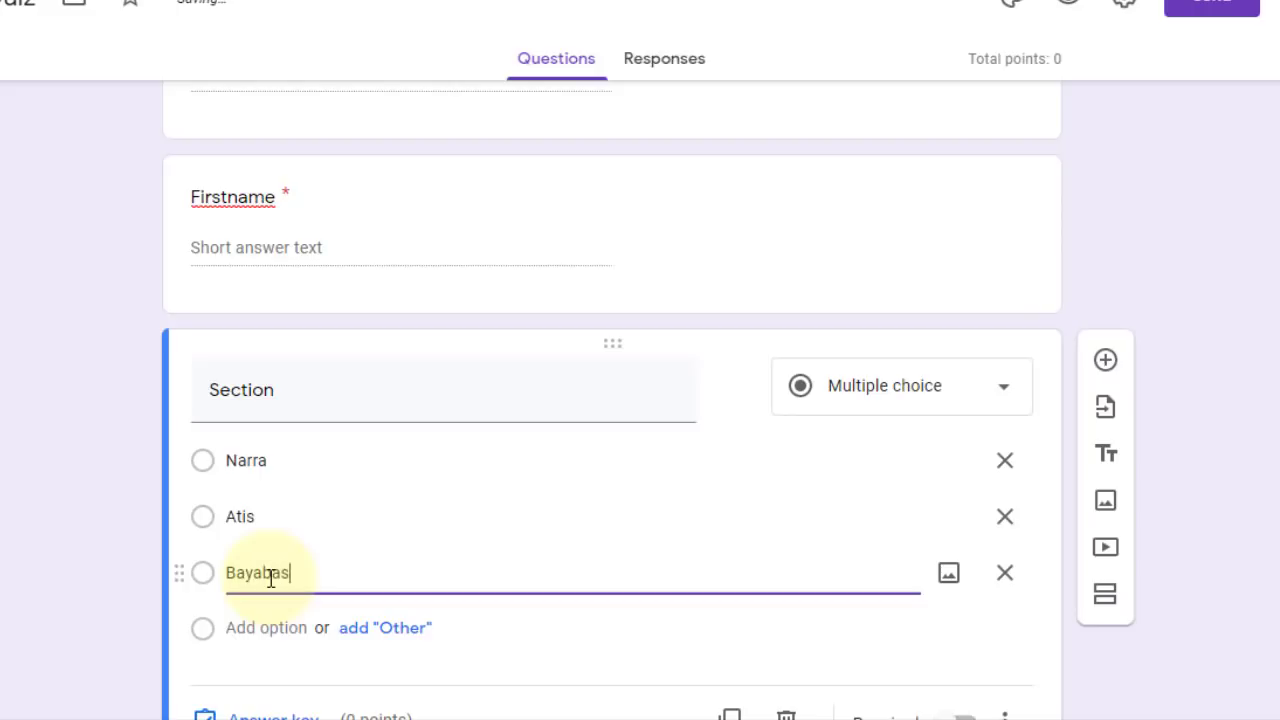
pyautogui.scroll(-2, 530, 585)
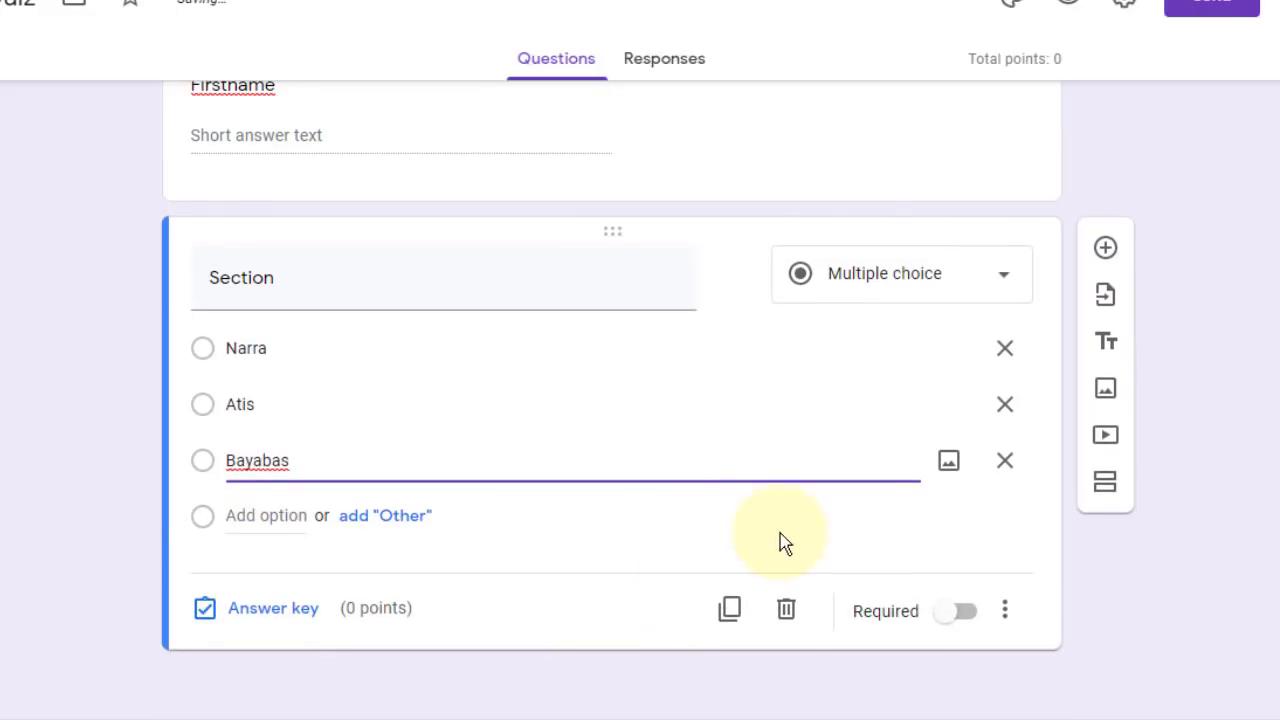
pyautogui.click(603, 572)
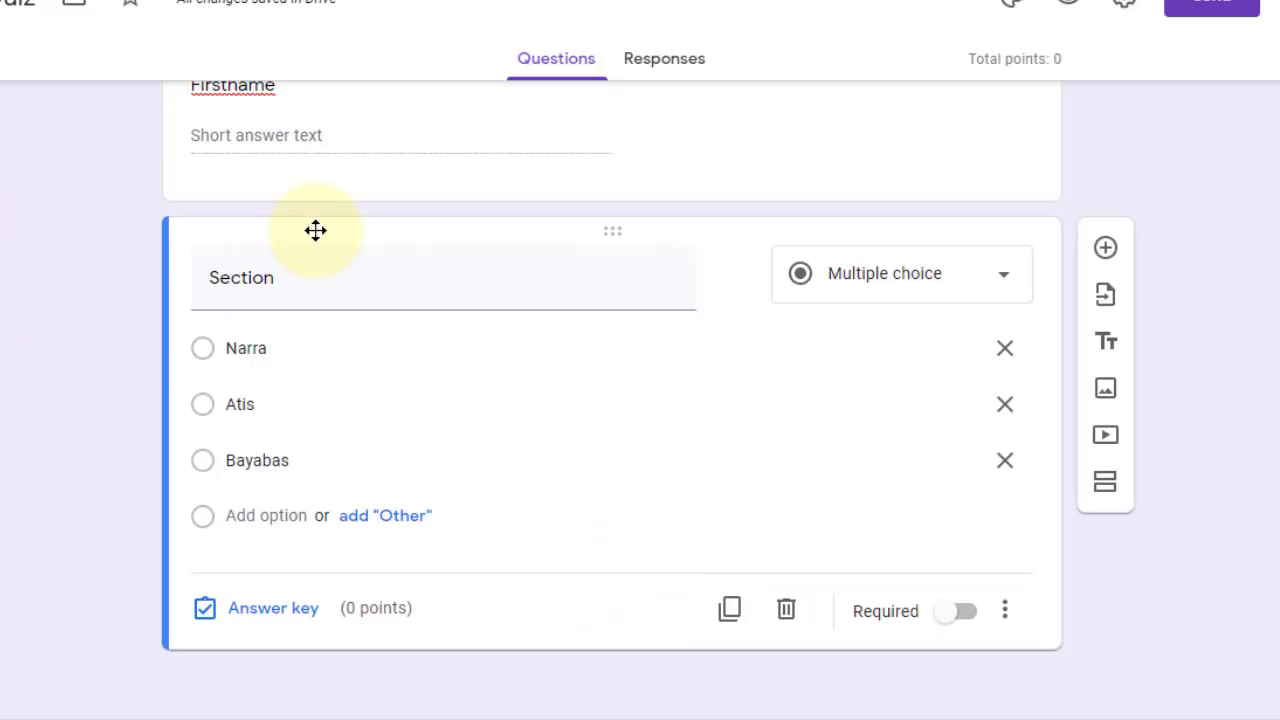
pyautogui.click(966, 622)
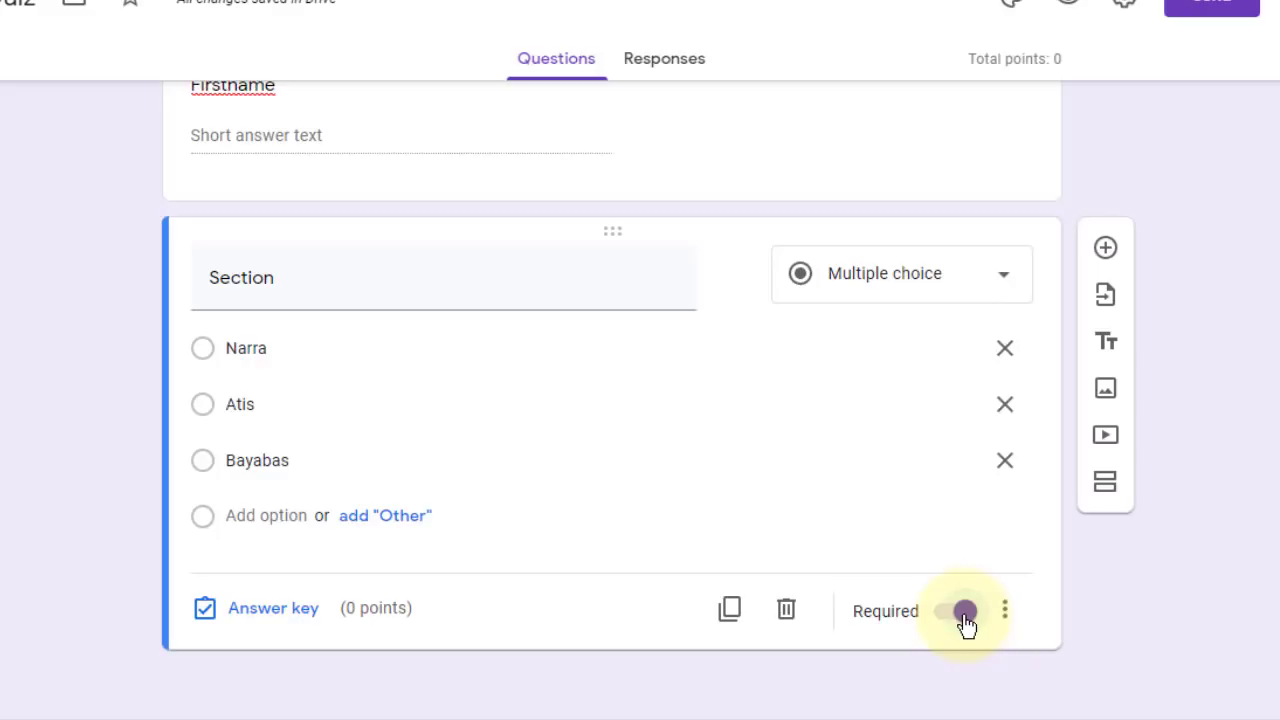
pyautogui.click(966, 622)
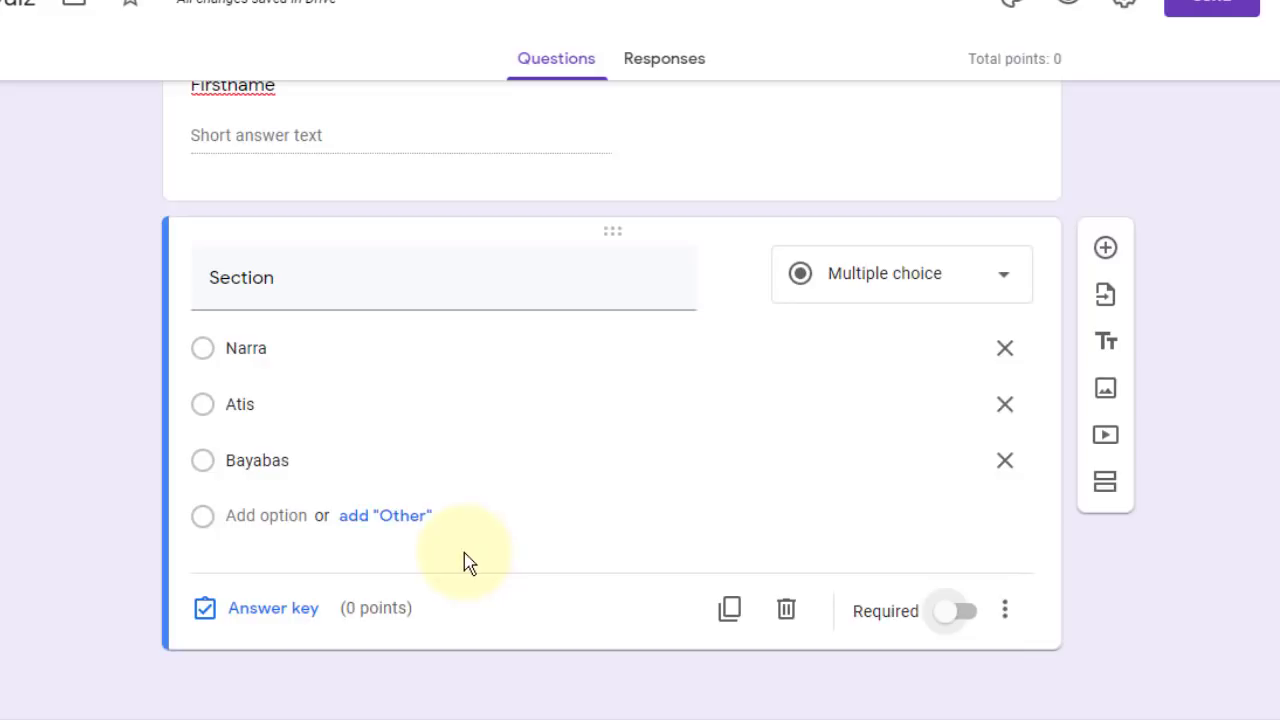
pyautogui.scroll(4, 468, 558)
pyautogui.scroll(-4, 469, 553)
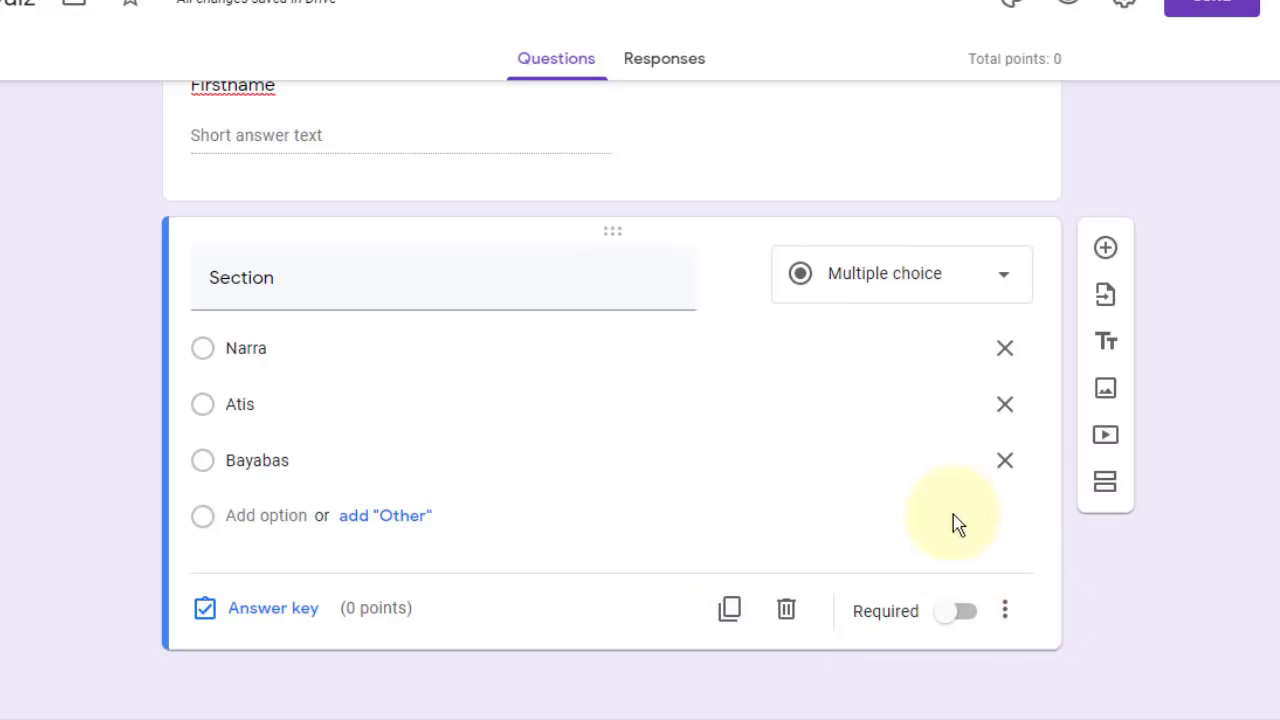
# Add a required multiple-choice question titled Gender below Section, using the suggested options Male and Female
pyautogui.click(1107, 250)
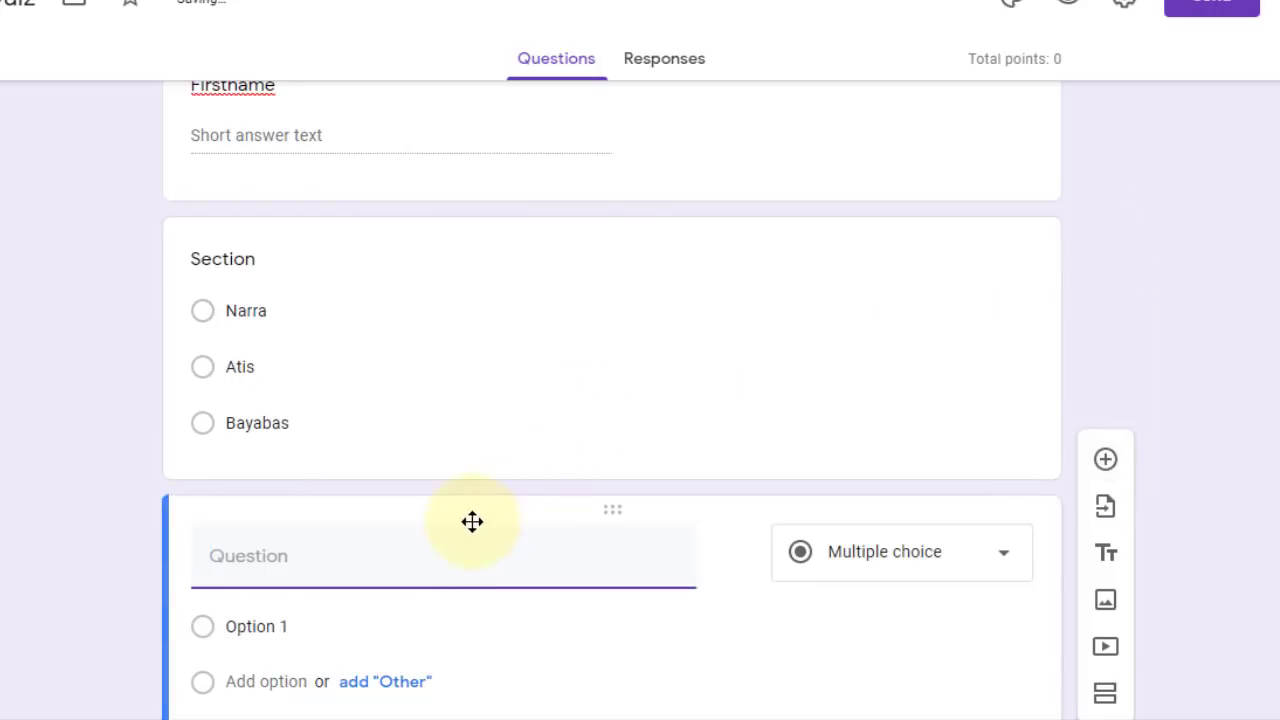
pyautogui.scroll(-2, 471, 523)
pyautogui.write('Gender')
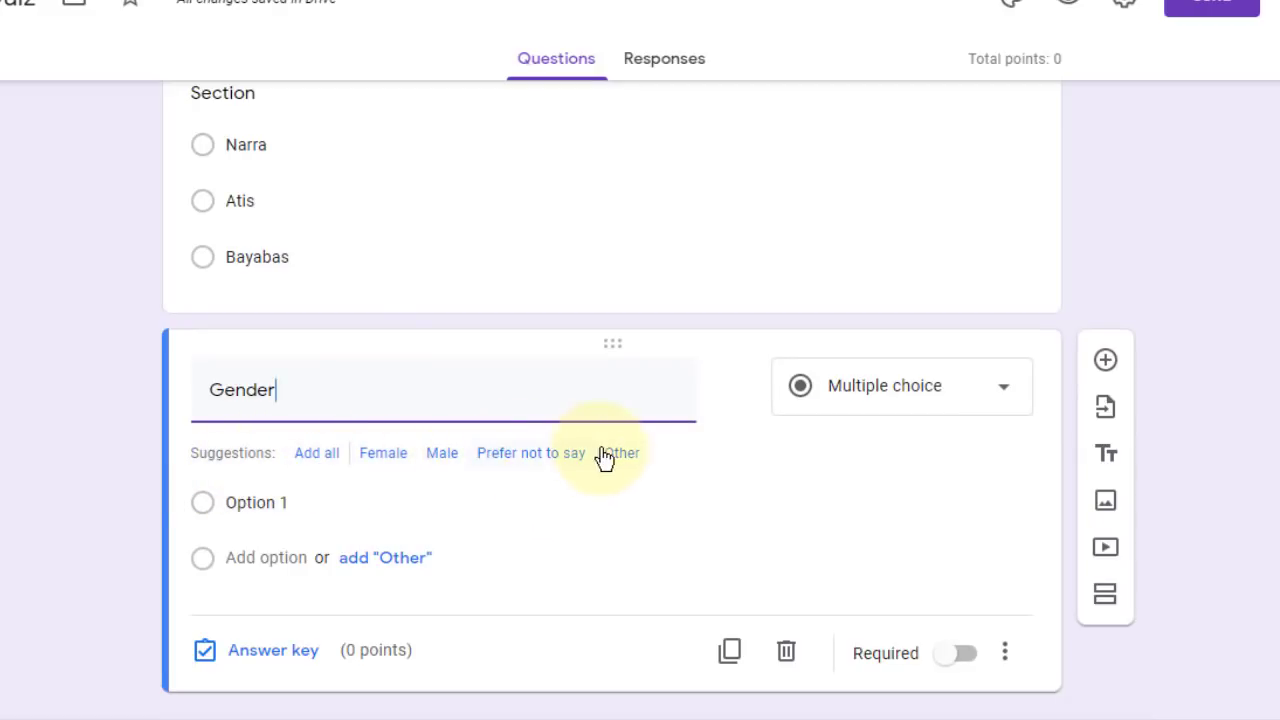
pyautogui.click(440, 465)
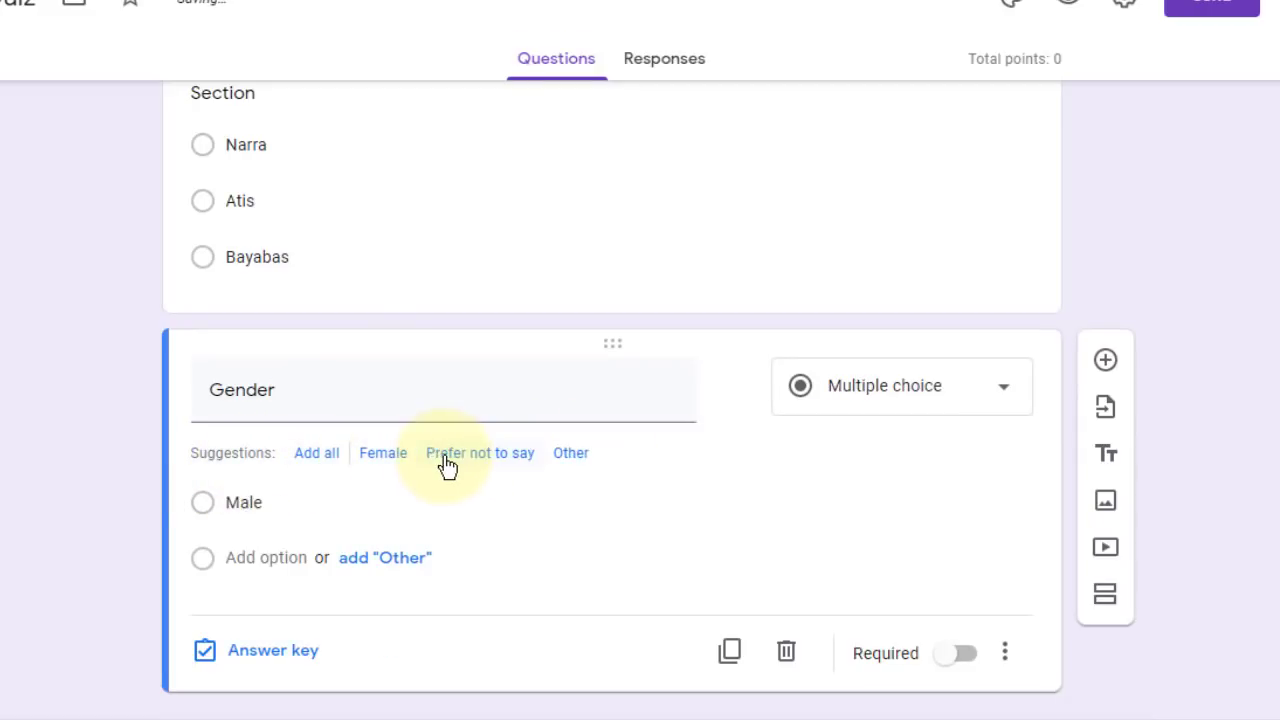
pyautogui.click(385, 465)
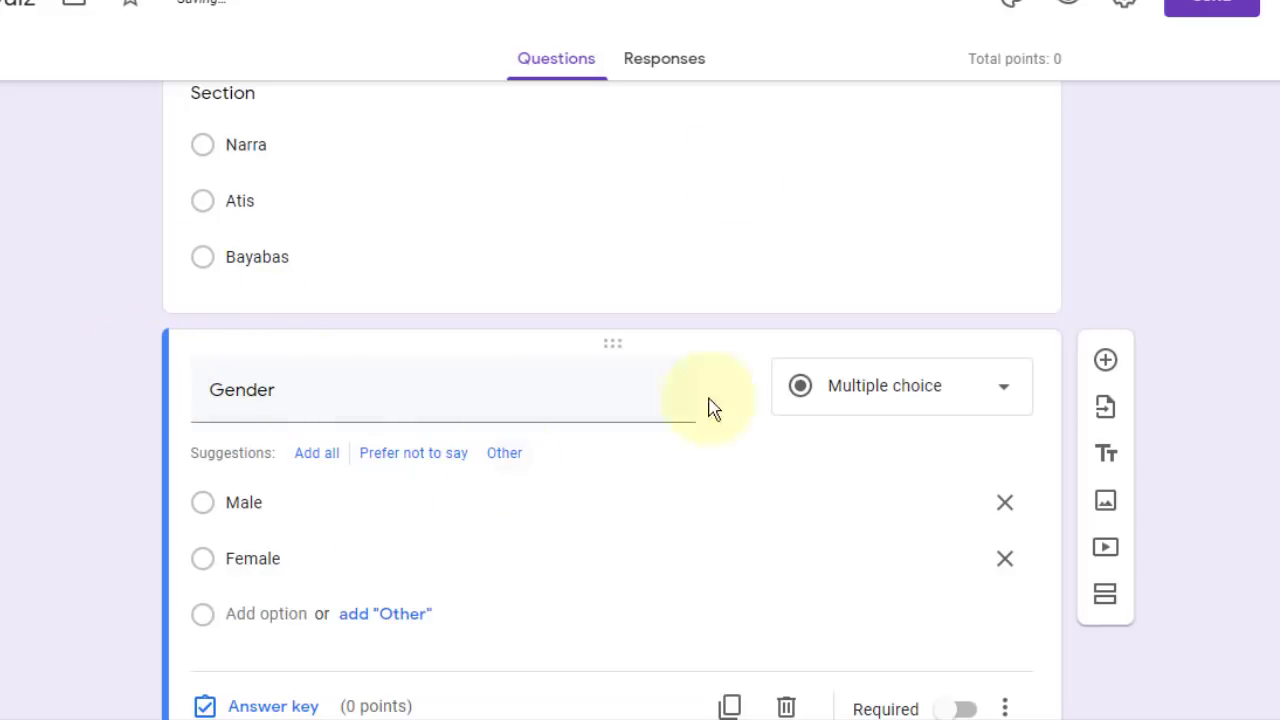
pyautogui.scroll(-1, 375, 445)
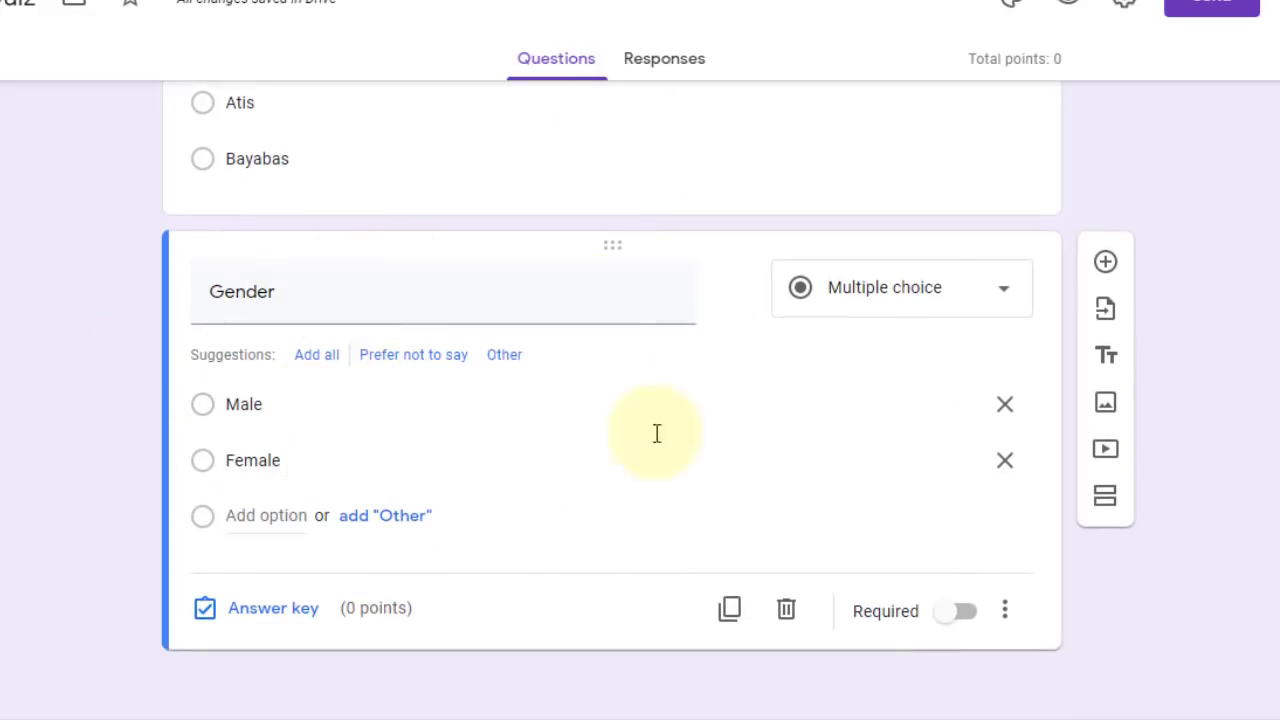
pyautogui.click(962, 612)
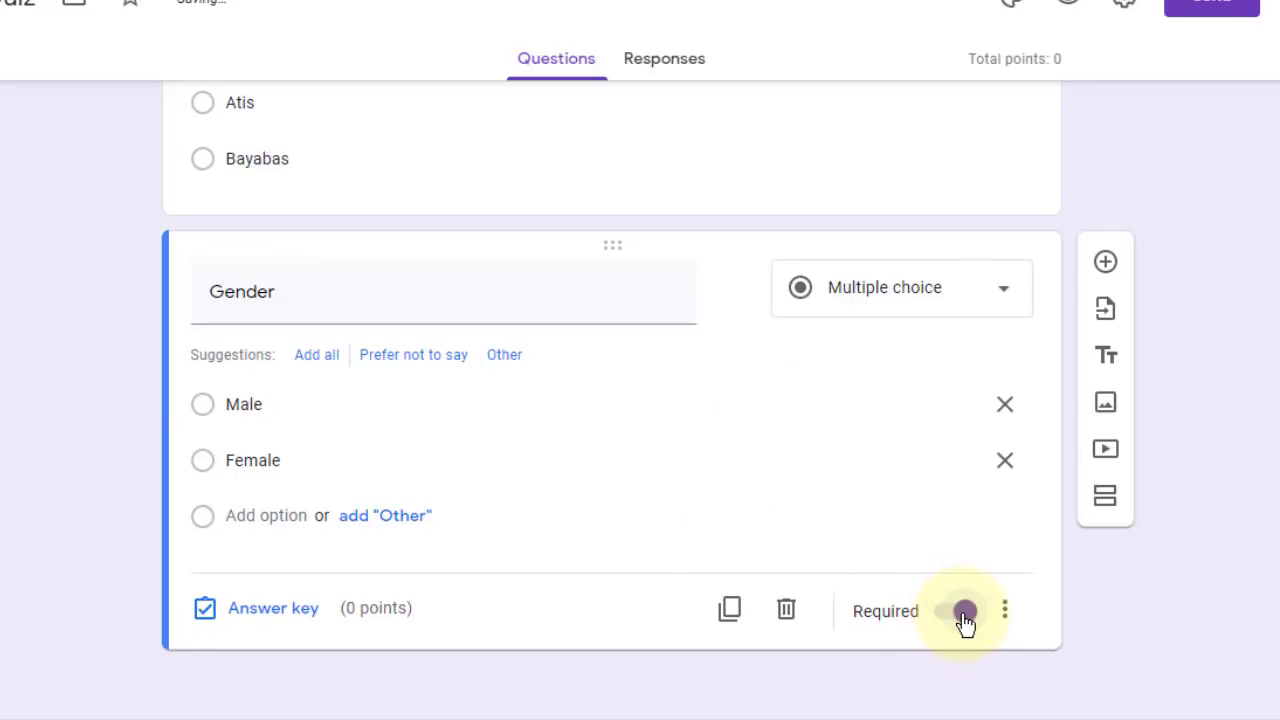
# Review the whole form from the title and the Surname question through to the Gender question
pyautogui.scroll(7, 846, 466)
pyautogui.scroll(-1, 651, 280)
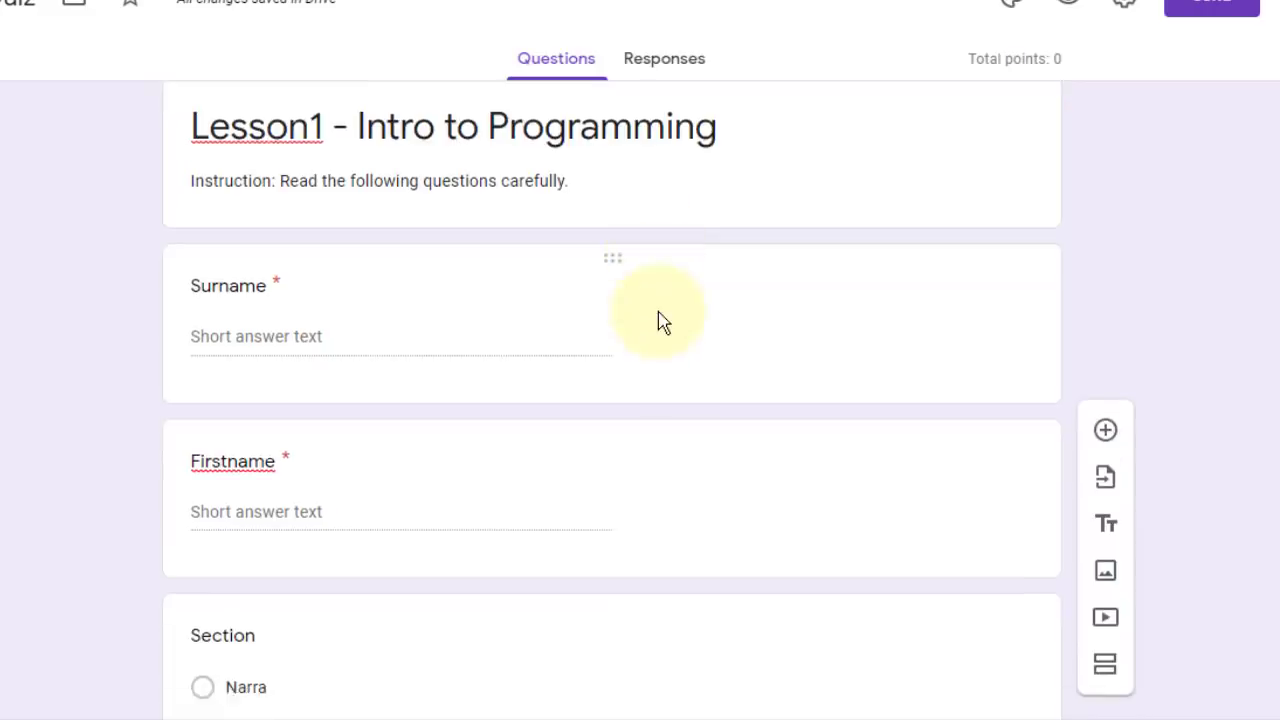
pyautogui.scroll(-5, 690, 460)
pyautogui.scroll(6, 694, 463)
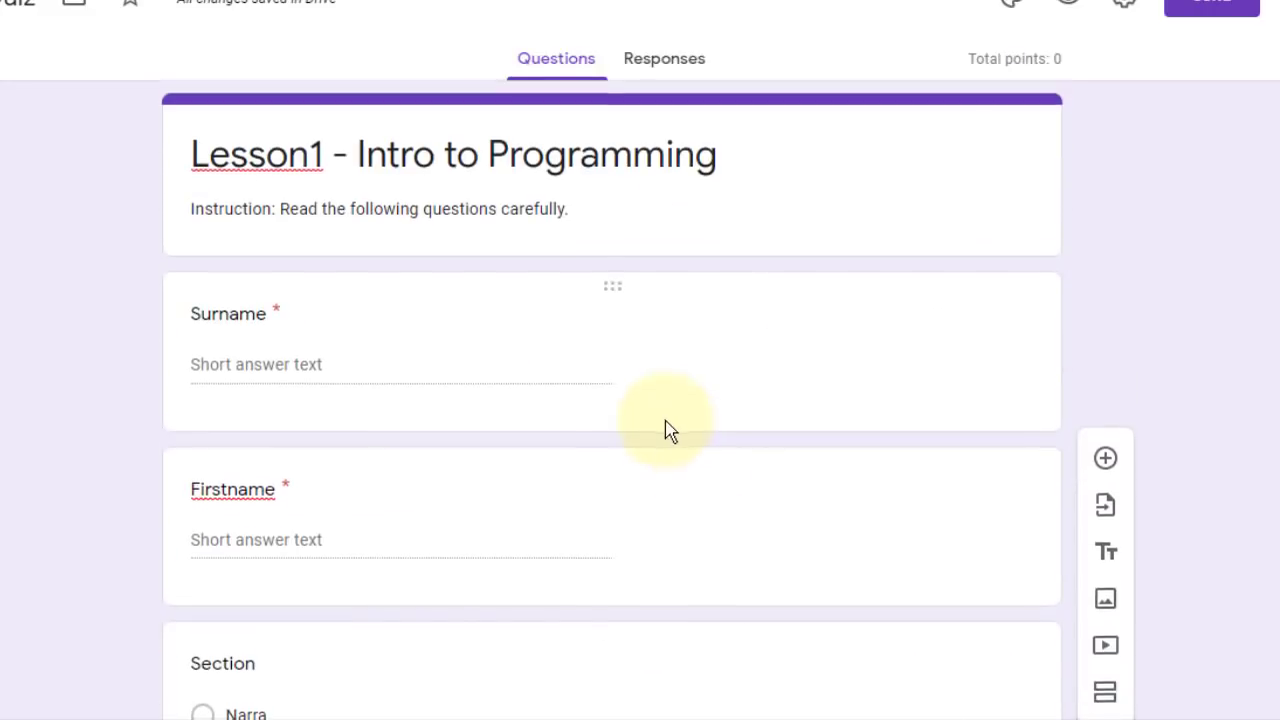
pyautogui.scroll(-6, 680, 433)
pyautogui.scroll(5, 820, 520)
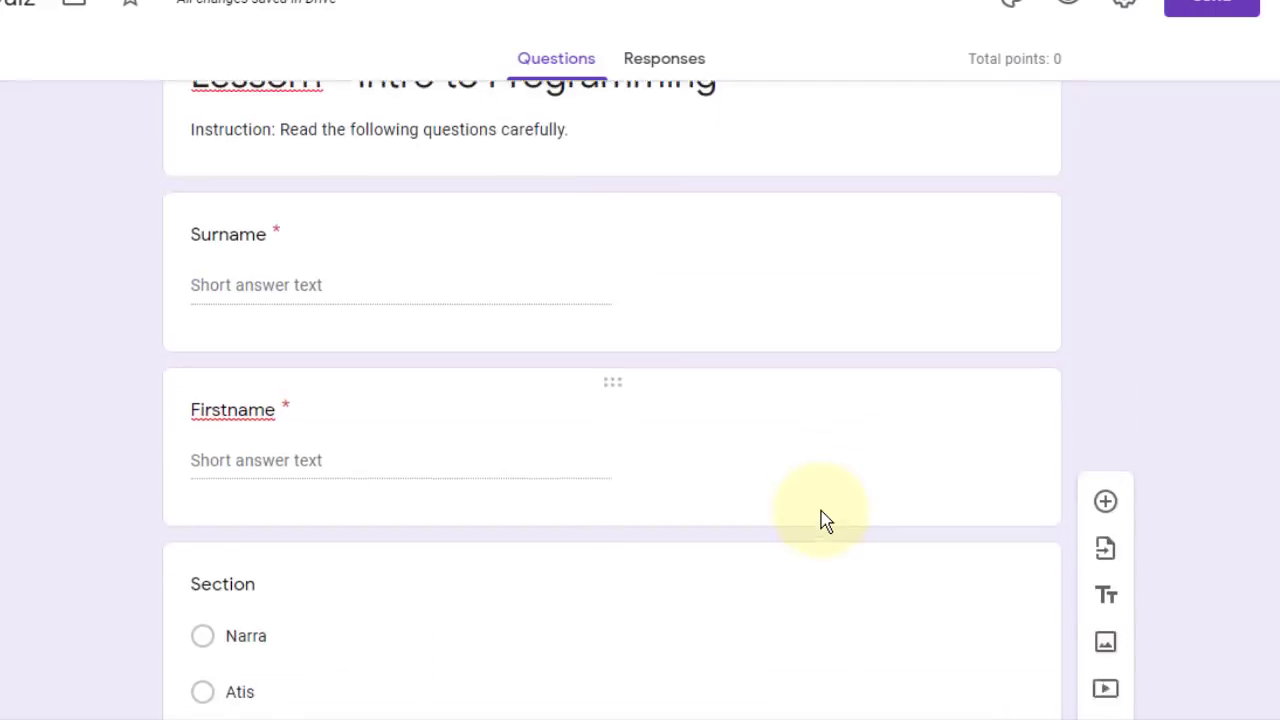
pyautogui.scroll(1, 820, 520)
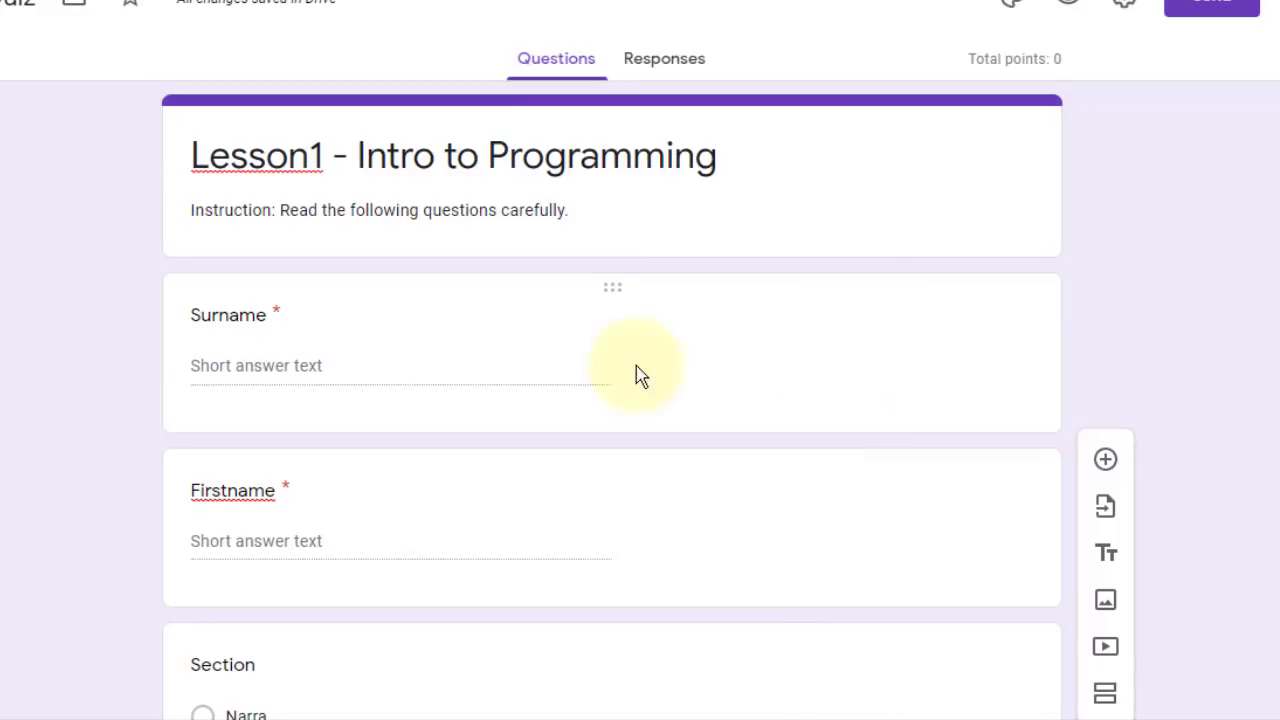
pyautogui.scroll(-4, 590, 372)
pyautogui.scroll(-3, 534, 371)
pyautogui.scroll(5, 540, 372)
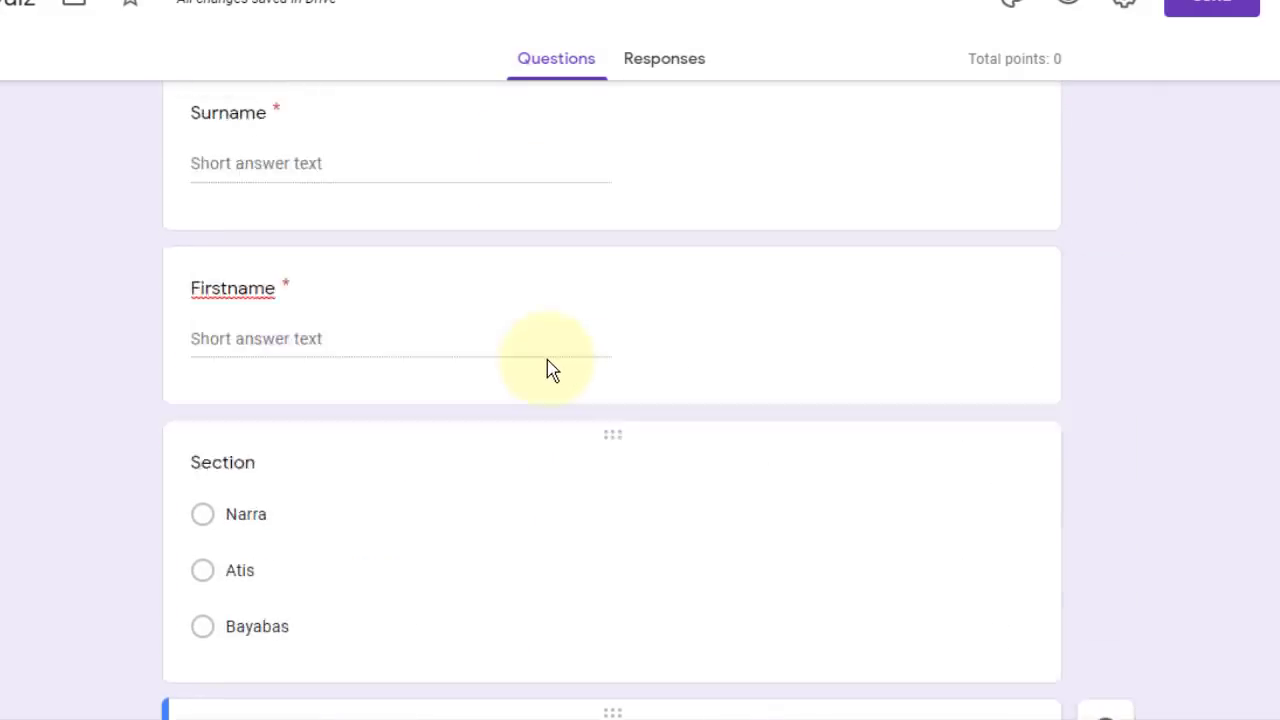
pyautogui.scroll(2, 553, 370)
pyautogui.scroll(-7, 560, 365)
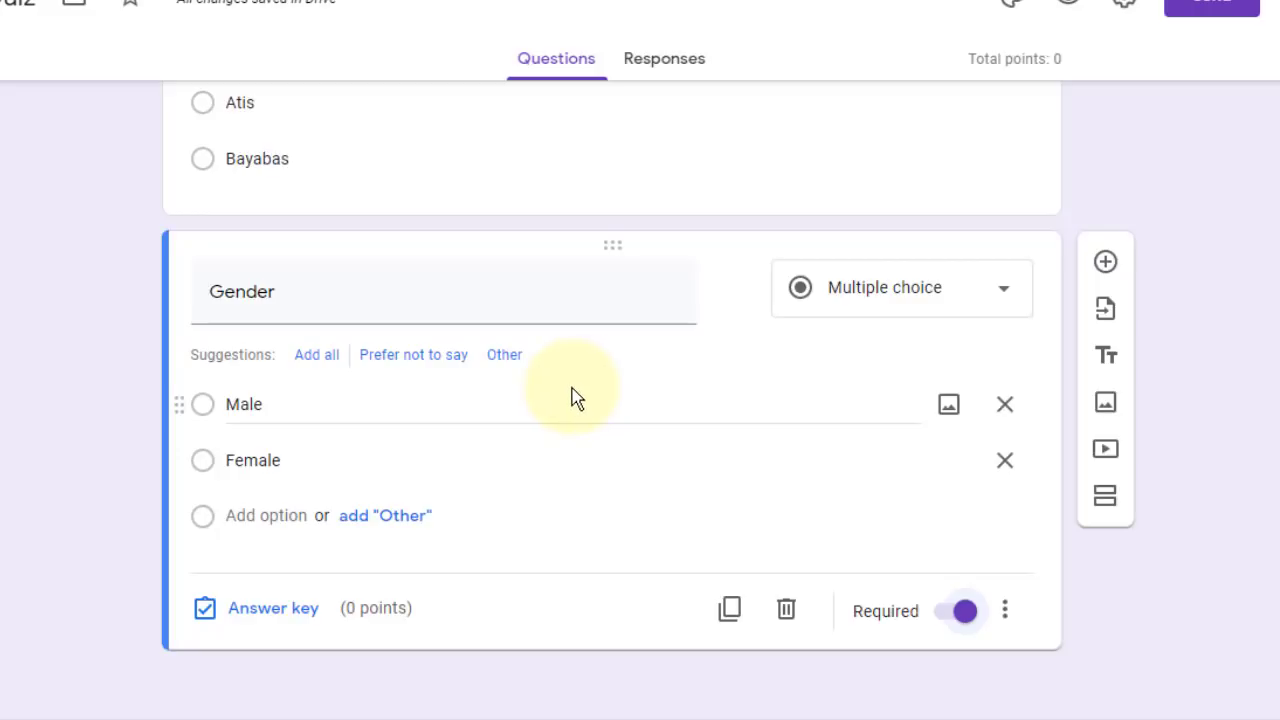
pyautogui.scroll(7, 580, 395)
pyautogui.scroll(-5, 650, 370)
pyautogui.scroll(-2, 680, 355)
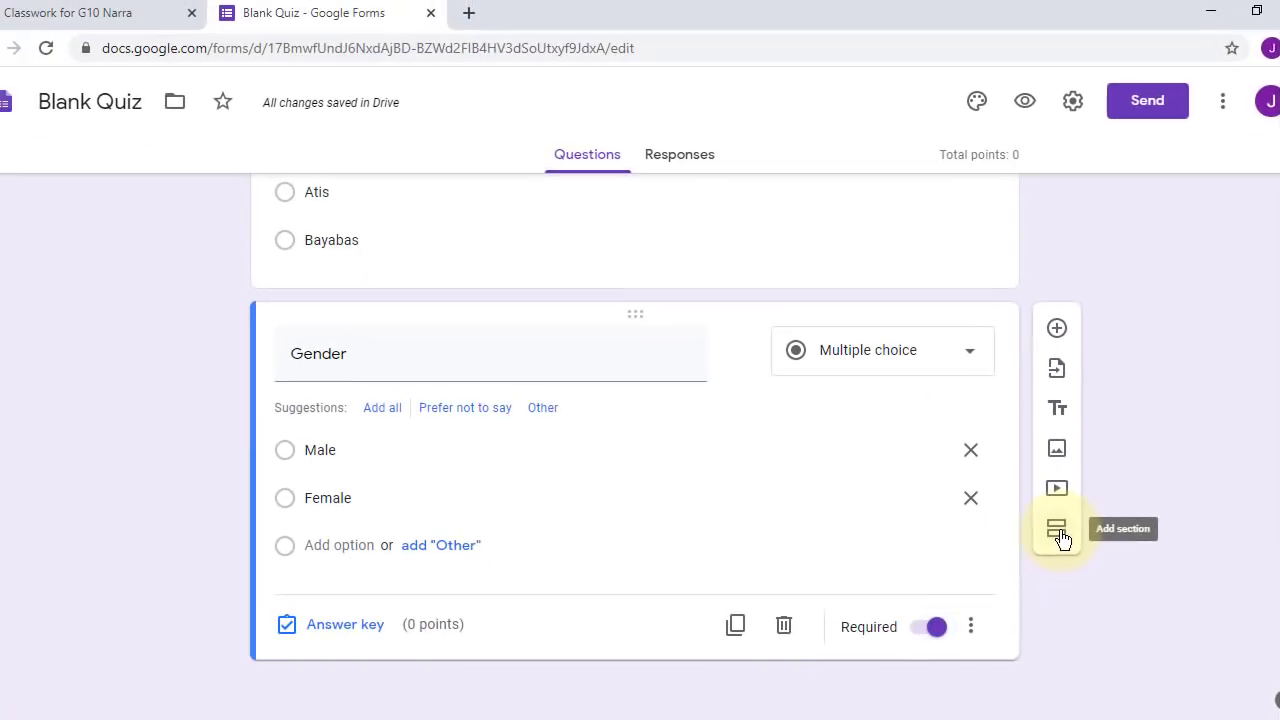
# Add a new section after the Gender question
pyautogui.click(745, 588)
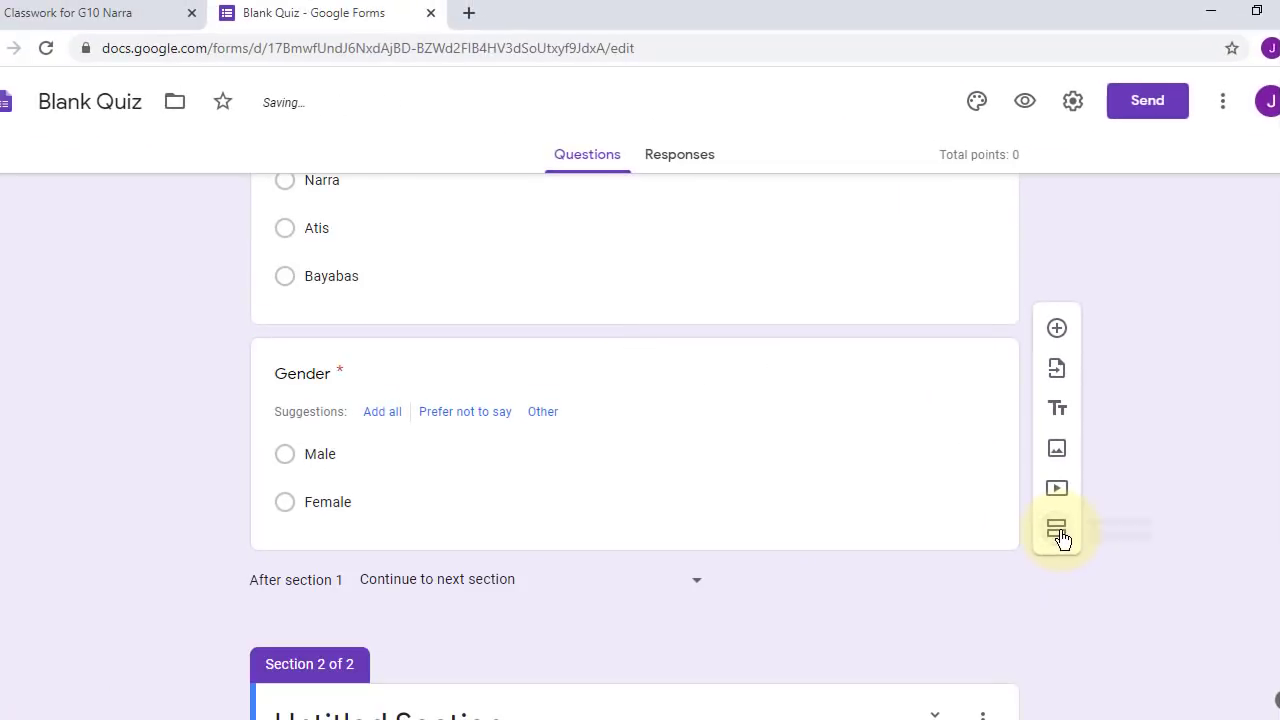
pyautogui.scroll(-1, 967, 517)
pyautogui.scroll(7, 967, 517)
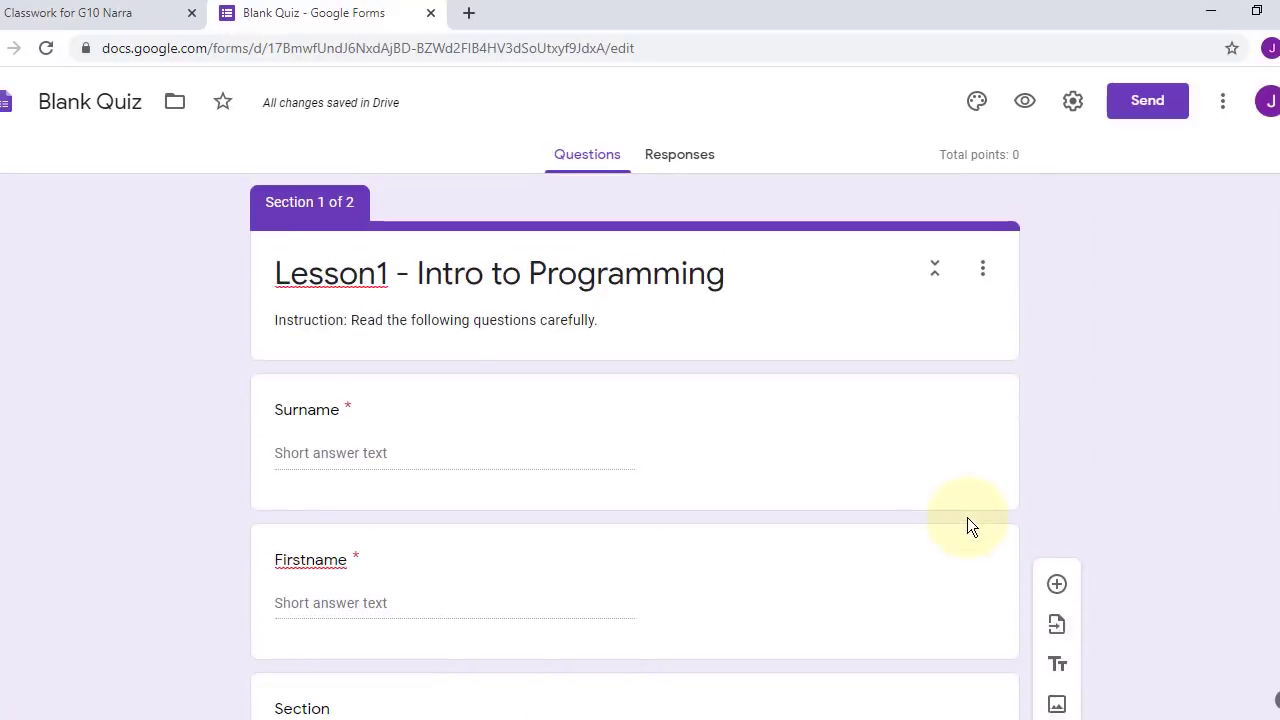
pyautogui.scroll(-3, 925, 505)
pyautogui.scroll(1, 860, 454)
pyautogui.scroll(-6, 846, 466)
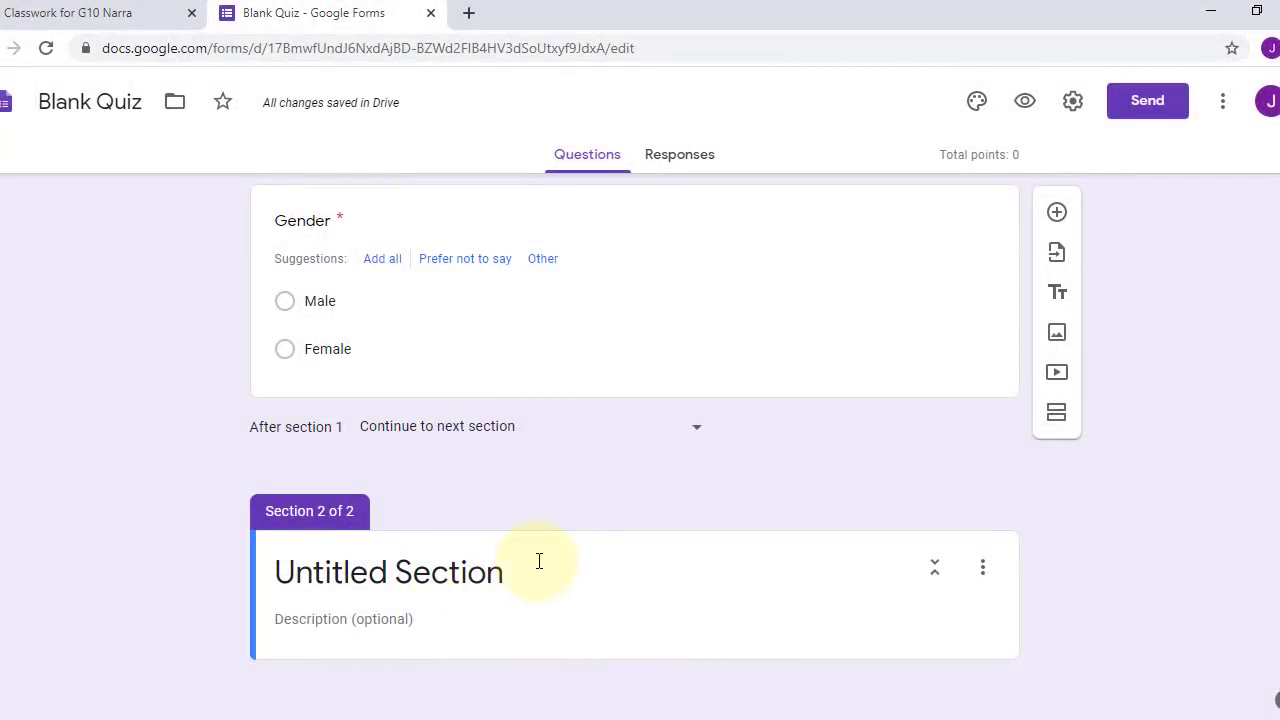
# Title the new second section "Stem-and-option variety"
pyautogui.click(491, 565)
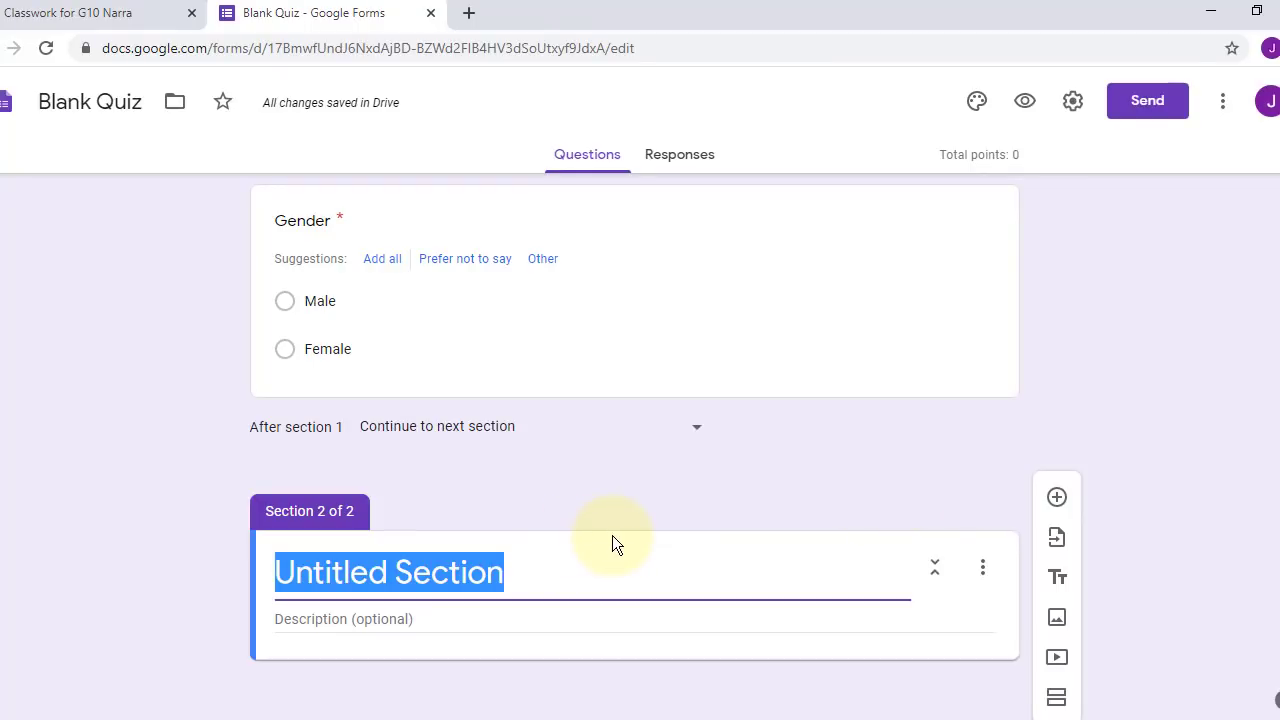
pyautogui.write('Stem-')
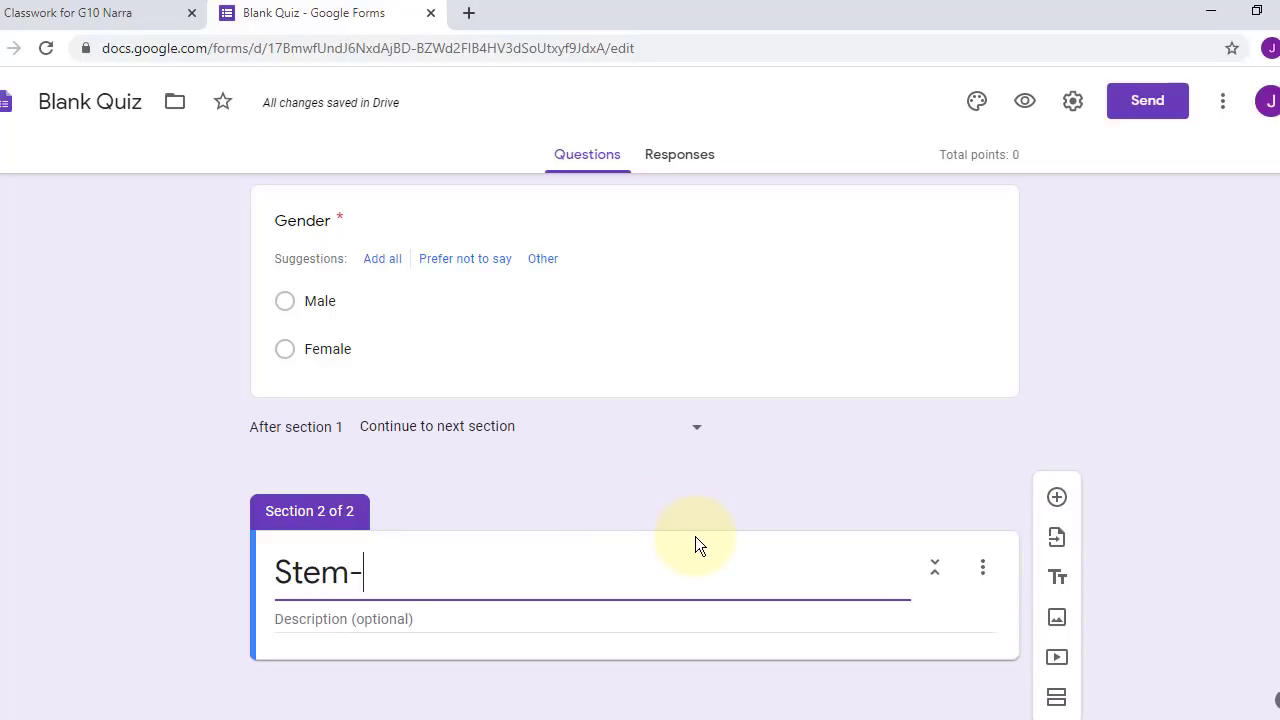
pyautogui.write('and-')
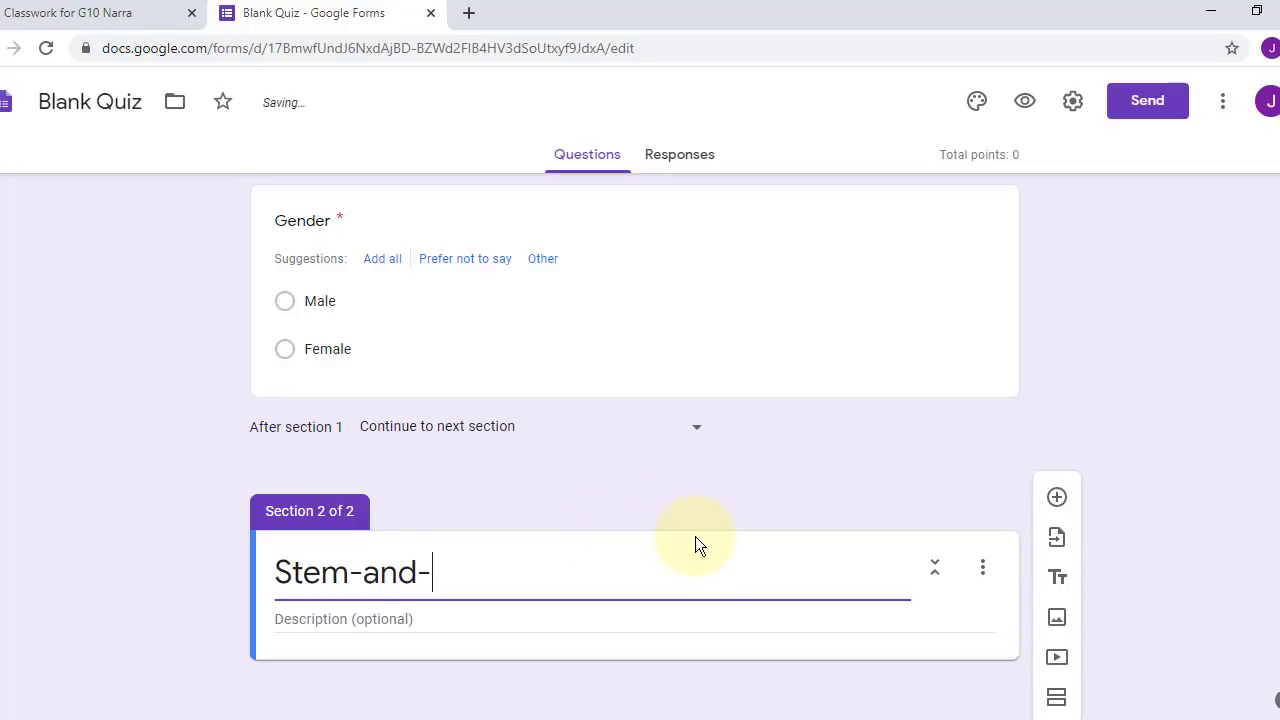
pyautogui.write('option variety')
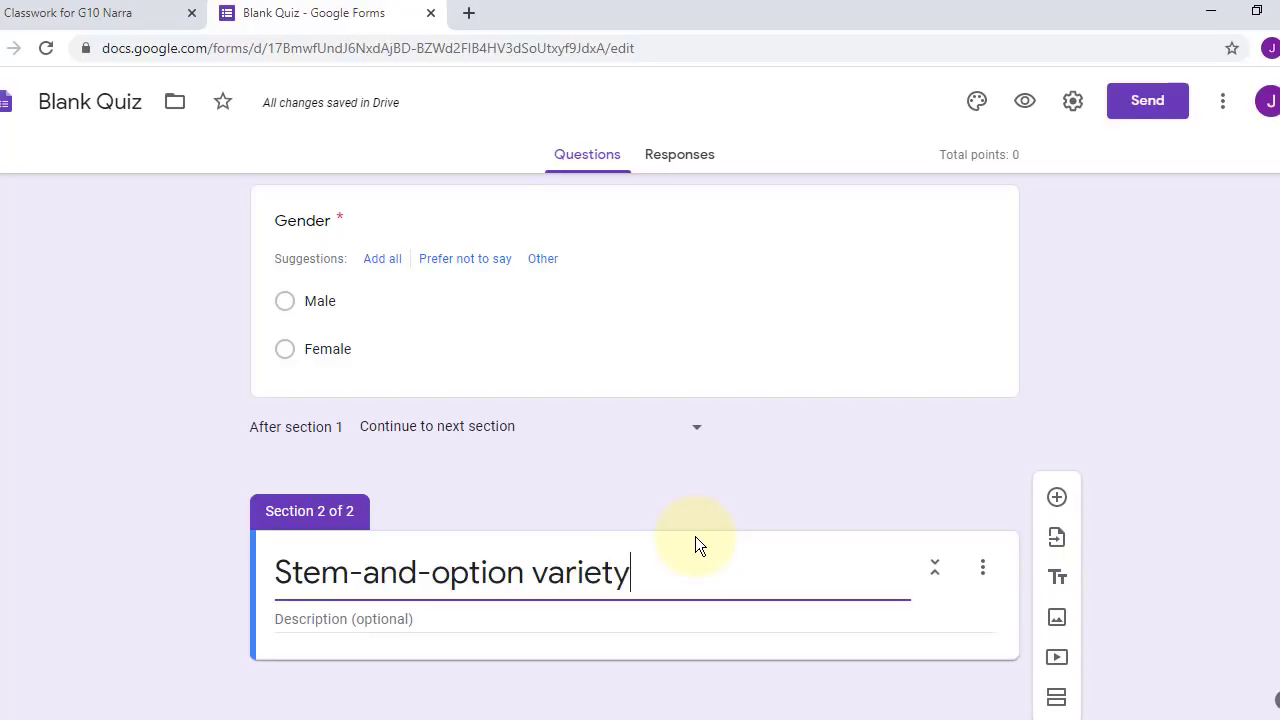
pyautogui.tripleClick(776, 510)
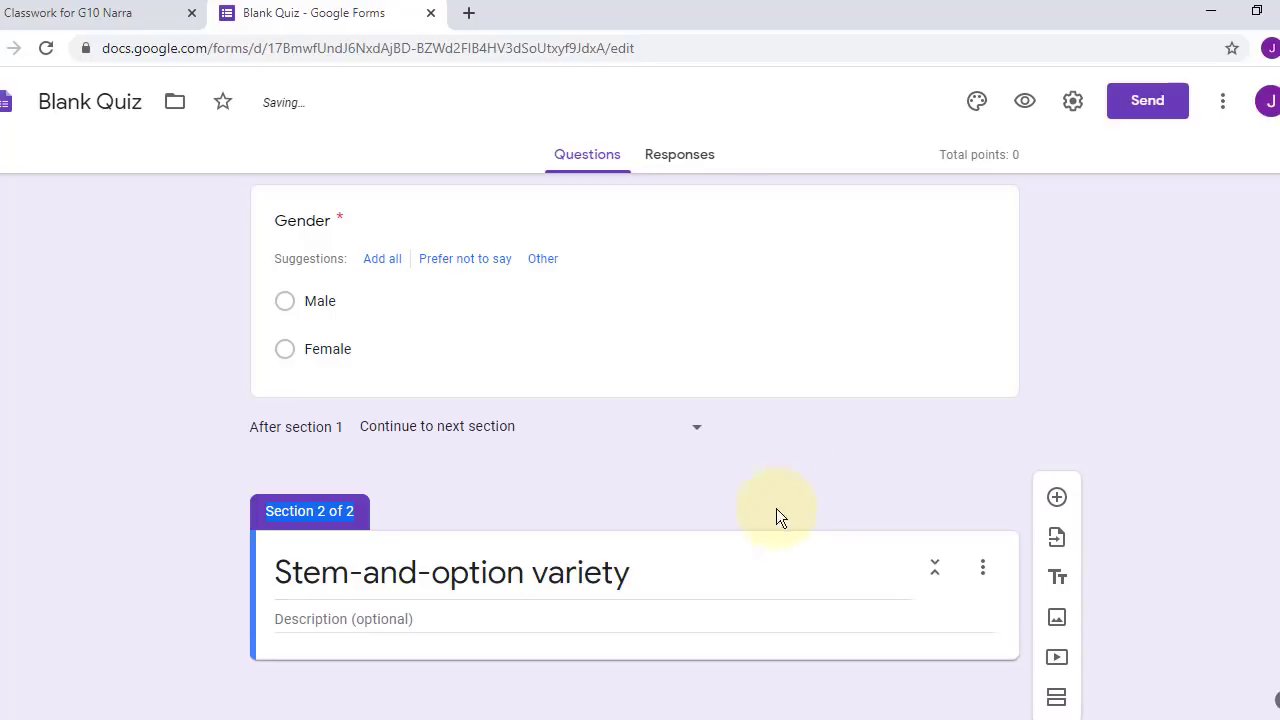
pyautogui.click(448, 619)
pyautogui.write('Choo')
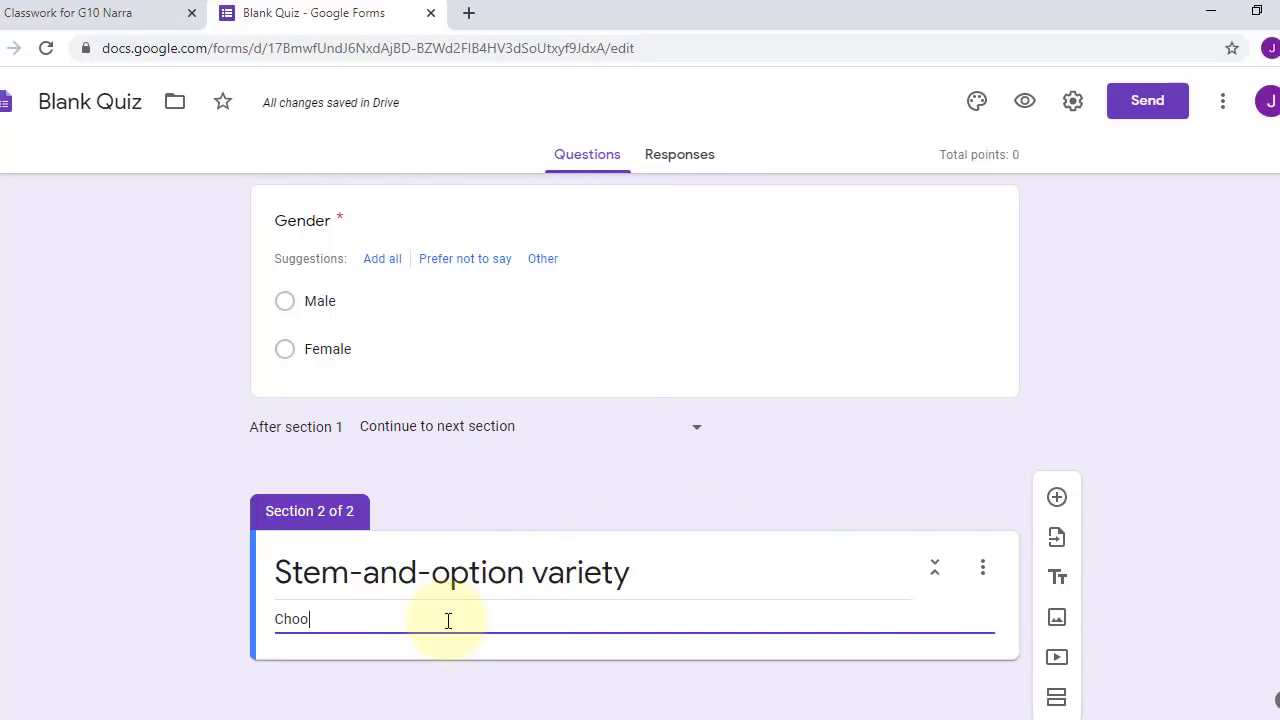
pyautogui.write('se the')
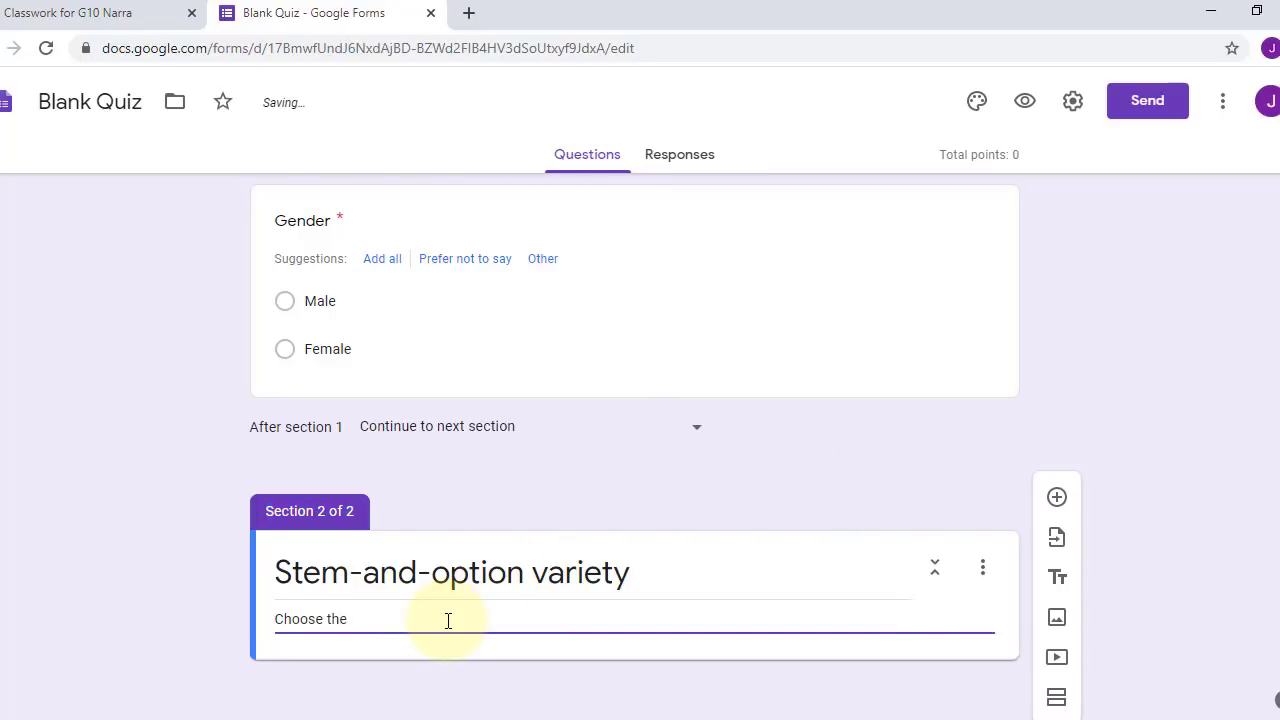
pyautogui.press('BackSpace')
pyautogui.press('BackSpace')
pyautogui.press('BackSpace')
pyautogui.press('BackSpace')
pyautogui.press('BackSpace')
pyautogui.press('BackSpace')
pyautogui.press('BackSpace')
pyautogui.press('BackSpace')
pyautogui.press('BackSpace')
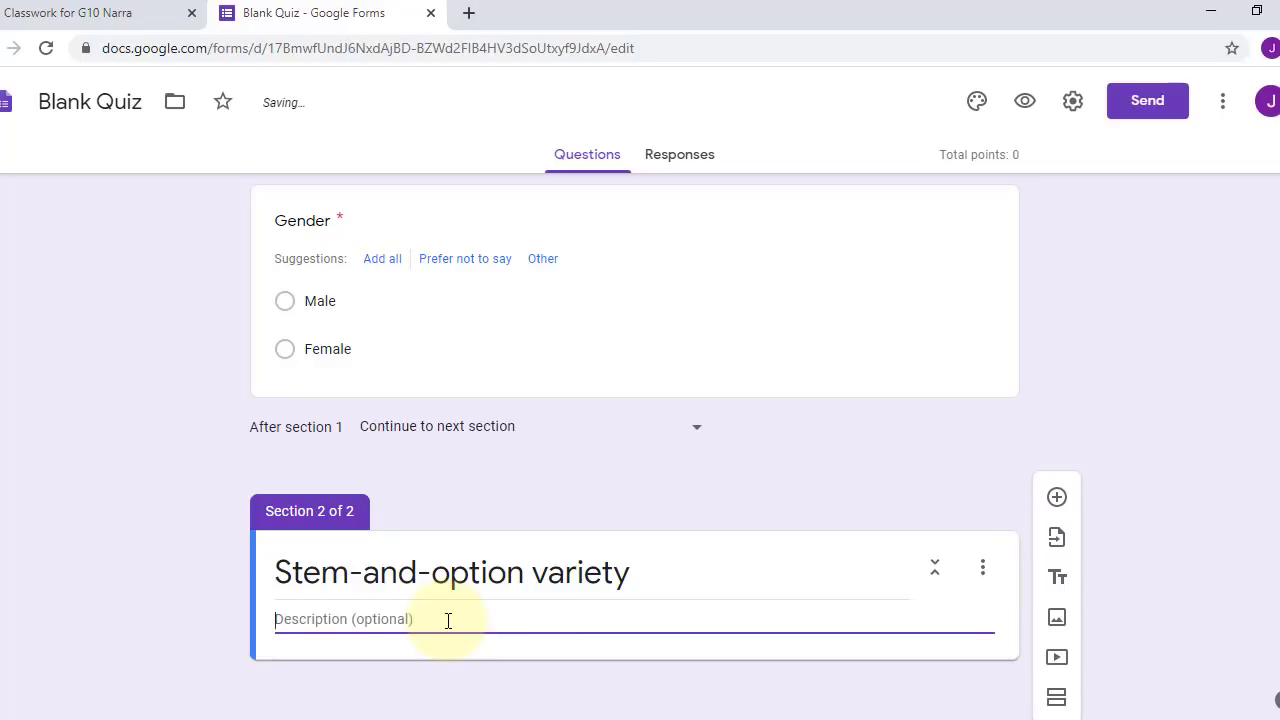
# Set the description of the Stem-and-option variety section to "Select the correct answer."
pyautogui.write('Sl')
pyautogui.write('lect the c')
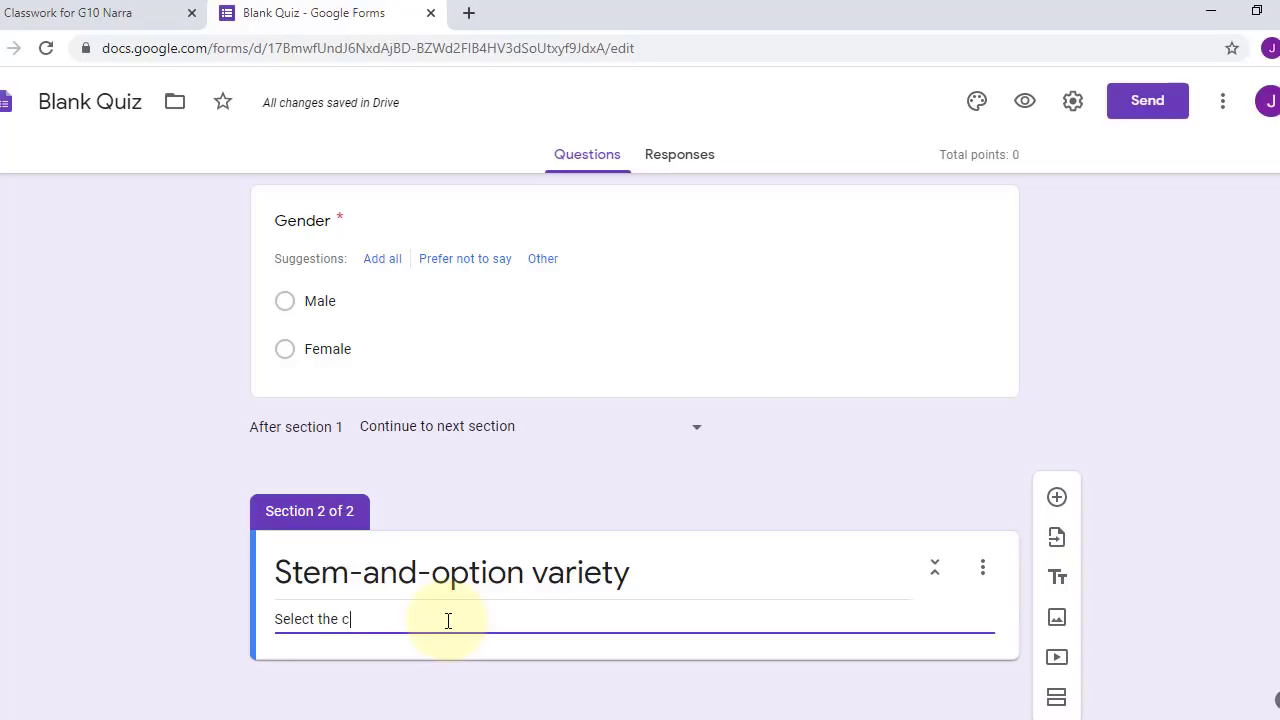
pyautogui.write('answer.')
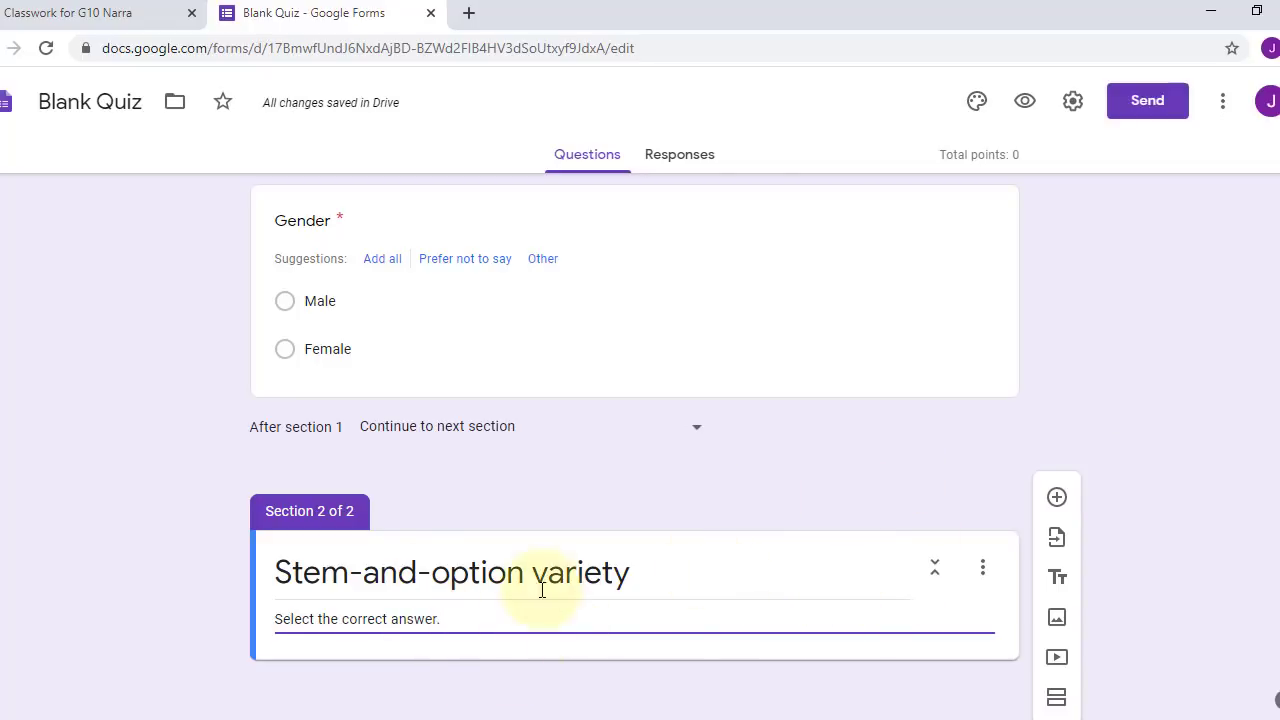
pyautogui.click(486, 534)
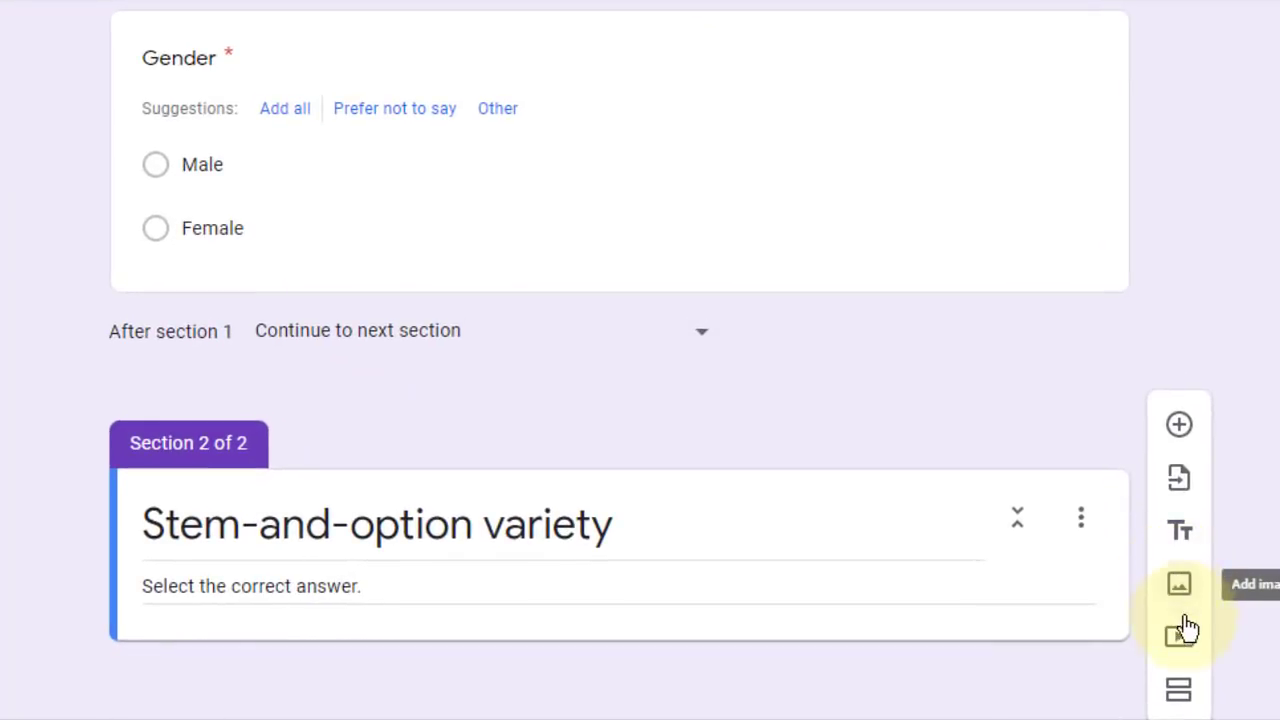
# Search YouTube for flowchart and insert the video Introduction to Creating Flowcharts into the second section
pyautogui.click(1180, 640)
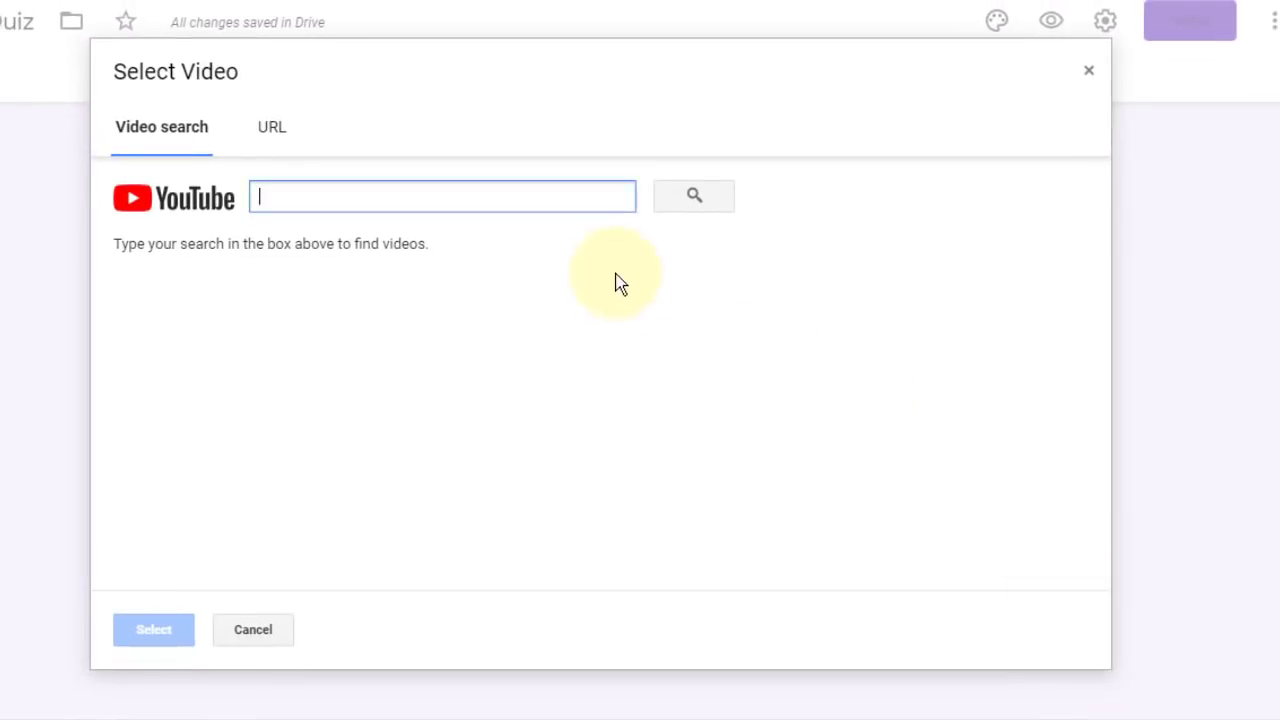
pyautogui.write('progrramin')
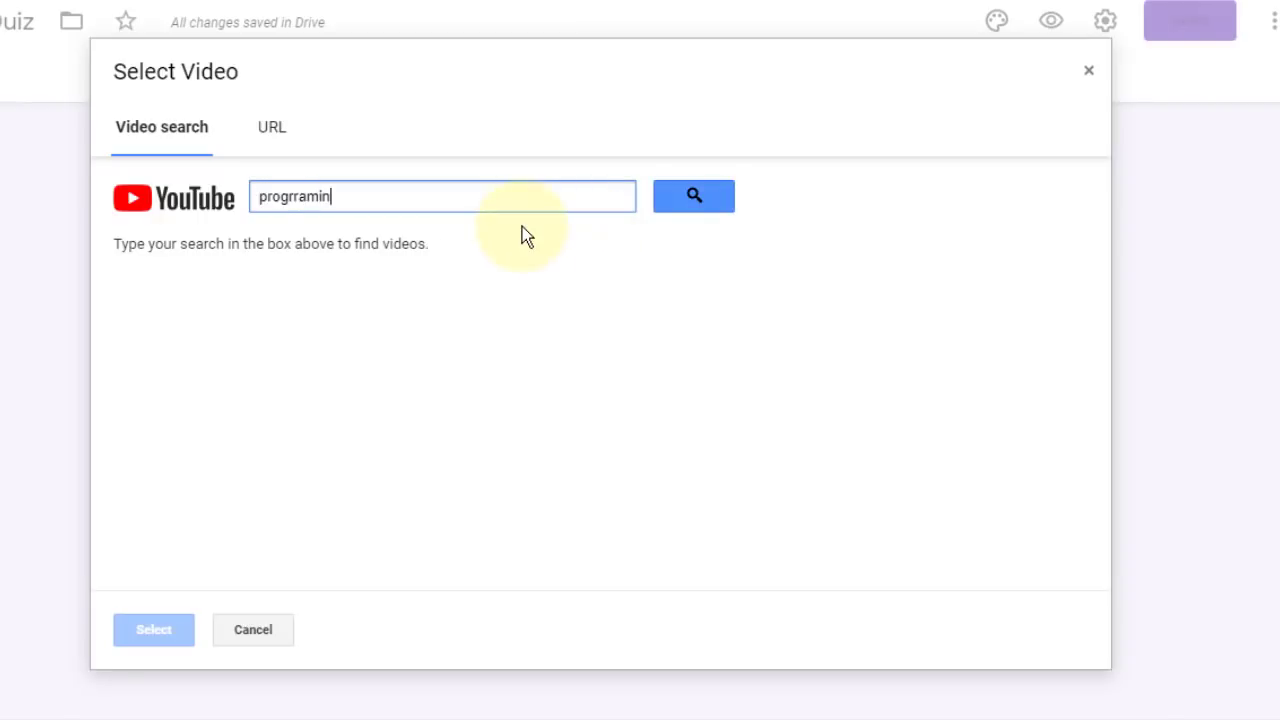
pyautogui.press('BackSpace')
pyautogui.click(522, 226)
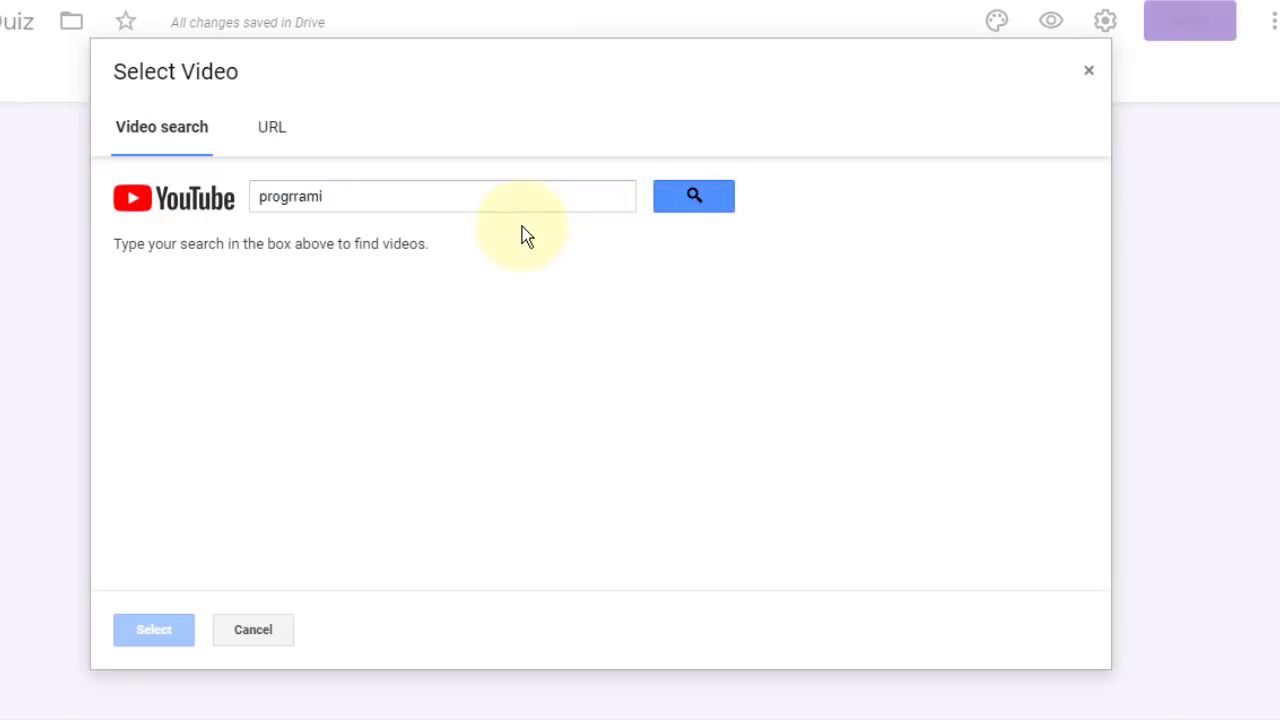
pyautogui.click(363, 189)
pyautogui.press('BackSpace')
pyautogui.press('BackSpace')
pyautogui.press('BackSpace')
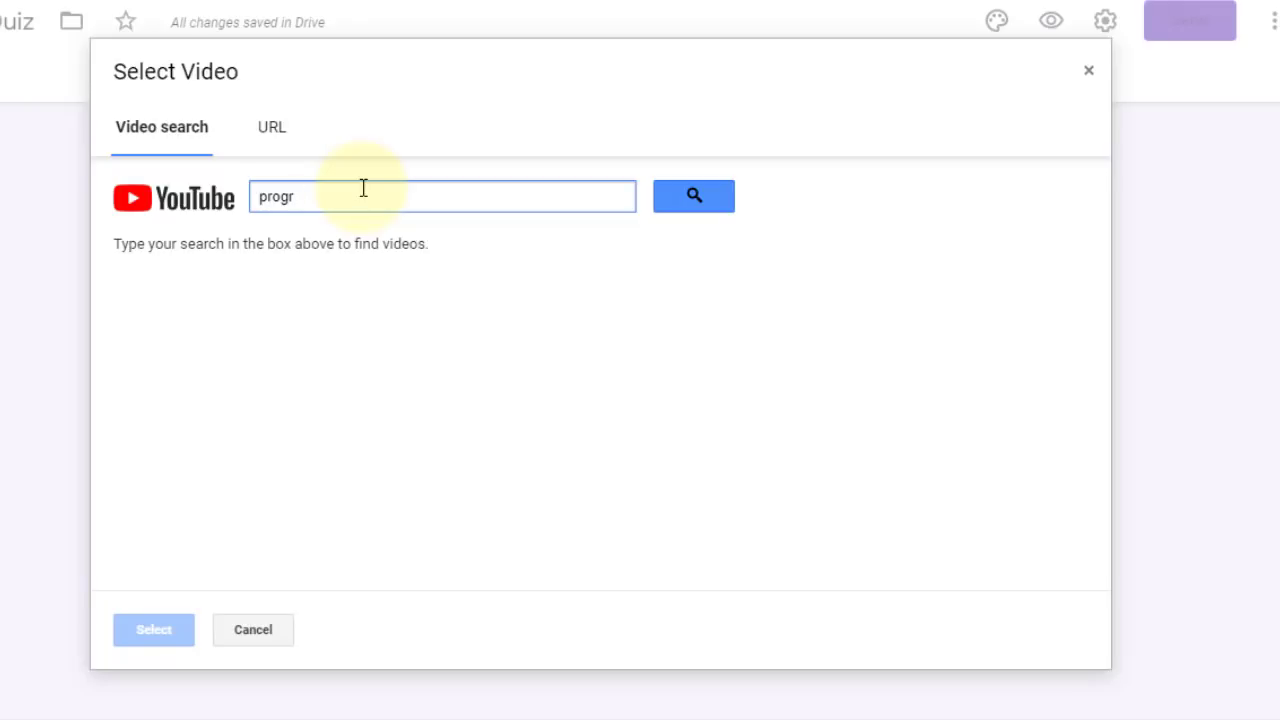
pyautogui.press('BackSpace')
pyautogui.press('BackSpace')
pyautogui.press('BackSpace')
pyautogui.press('BackSpace')
pyautogui.press('BackSpace')
pyautogui.write('flowchart')
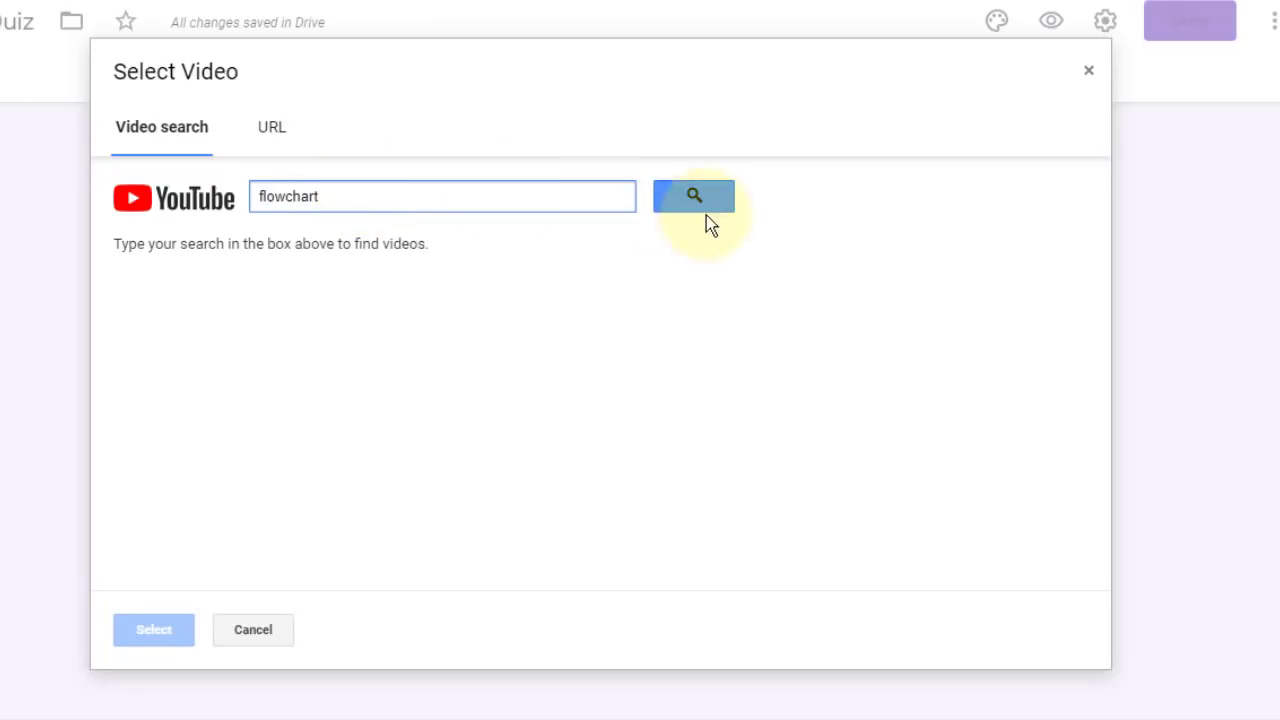
pyautogui.click(709, 210)
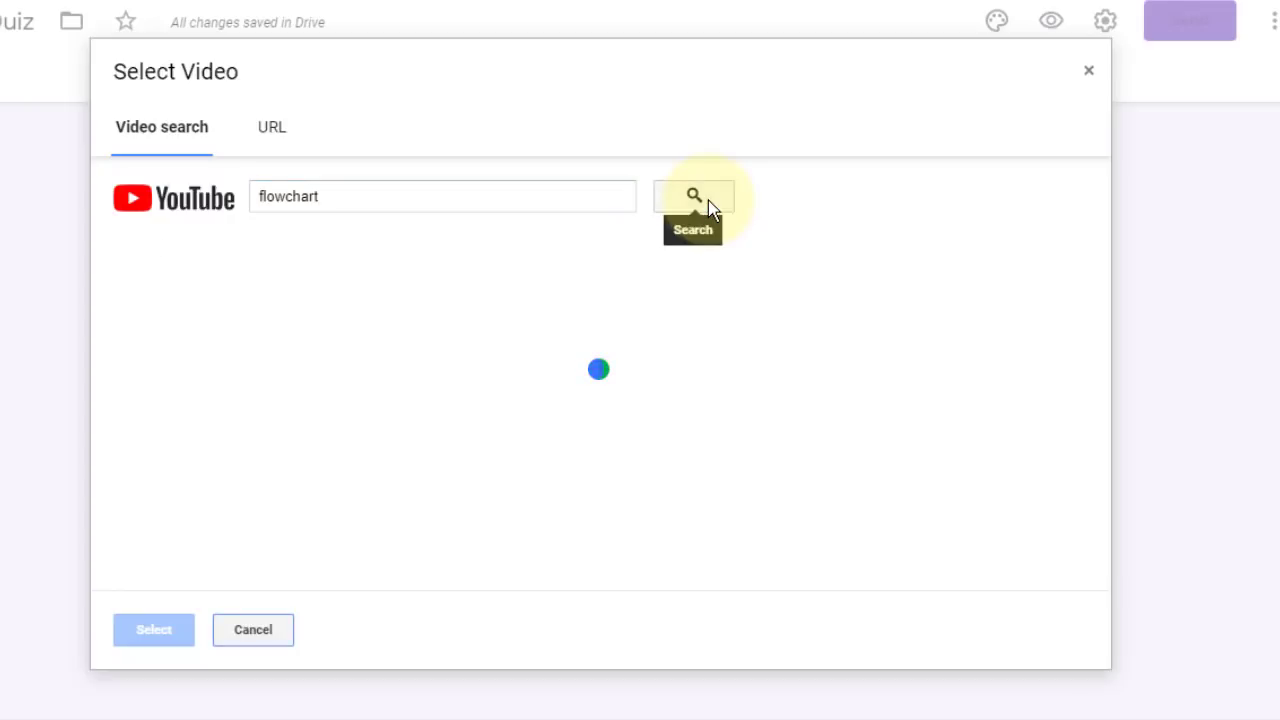
pyautogui.click(286, 306)
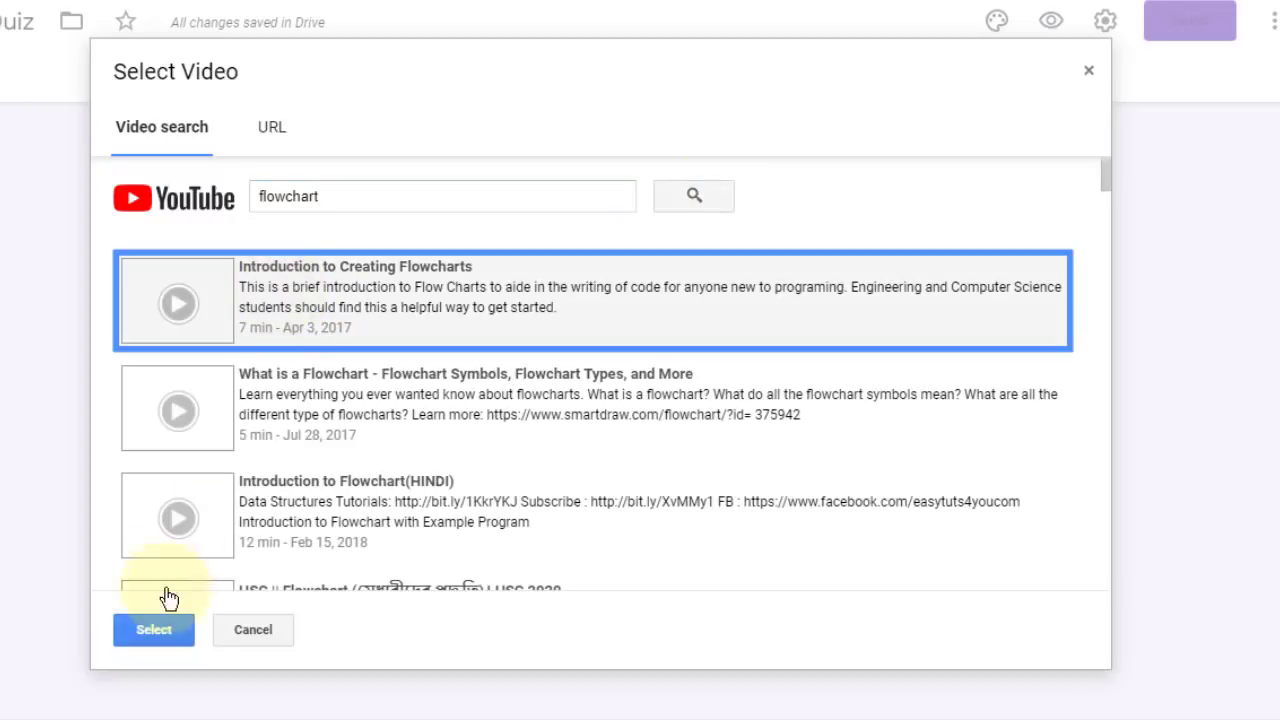
pyautogui.click(160, 630)
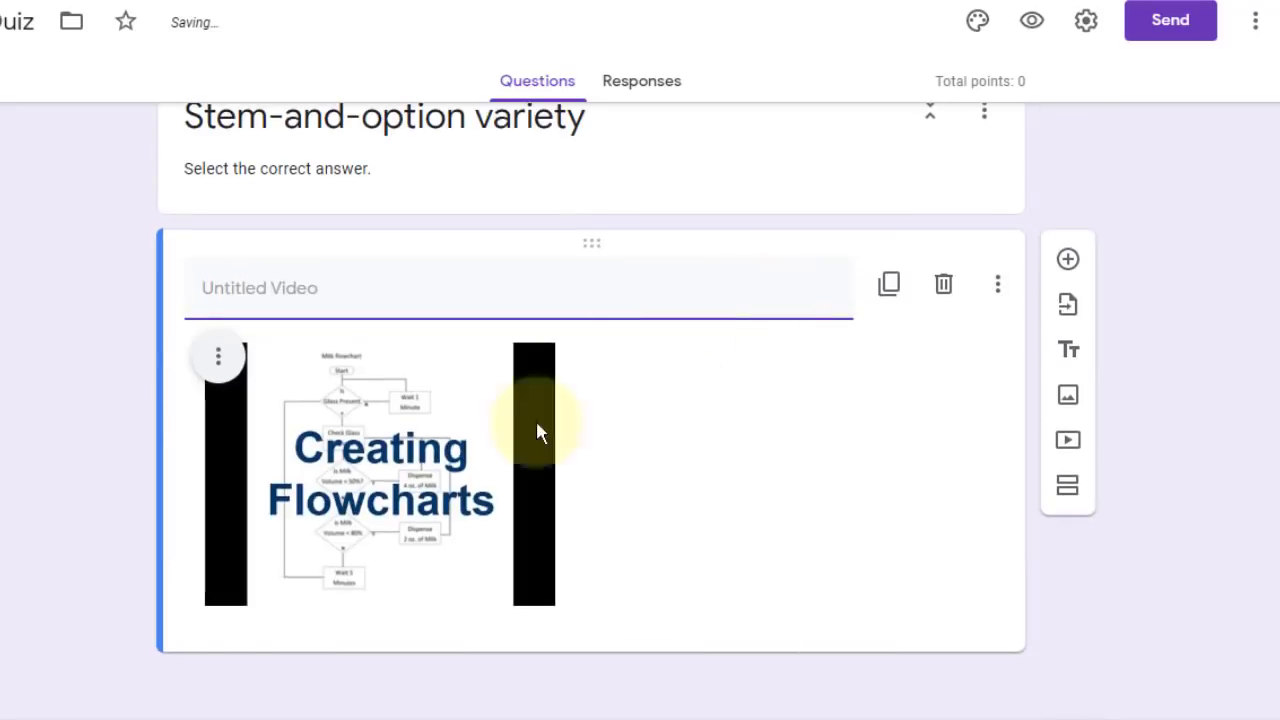
# Title the inserted flowchart video "Please refer to this video." and delete it from the section
pyautogui.click(567, 306)
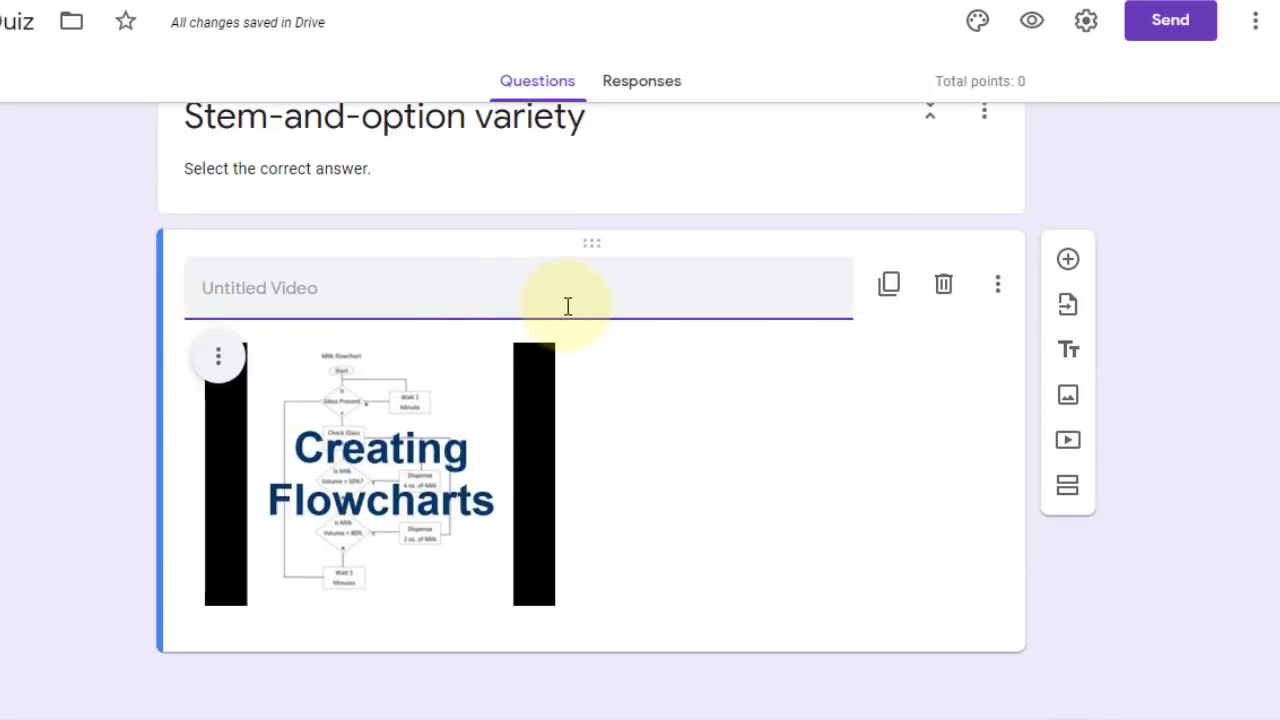
pyautogui.write('Please re')
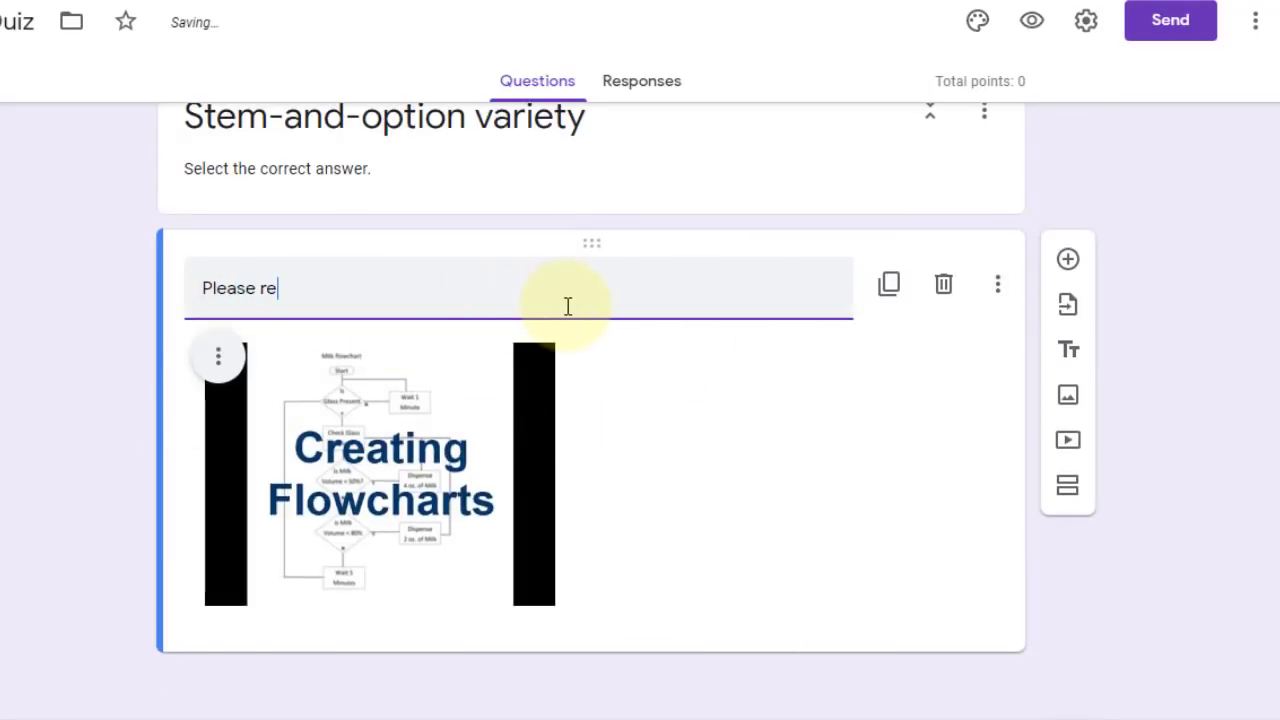
pyautogui.write('fer to this vid')
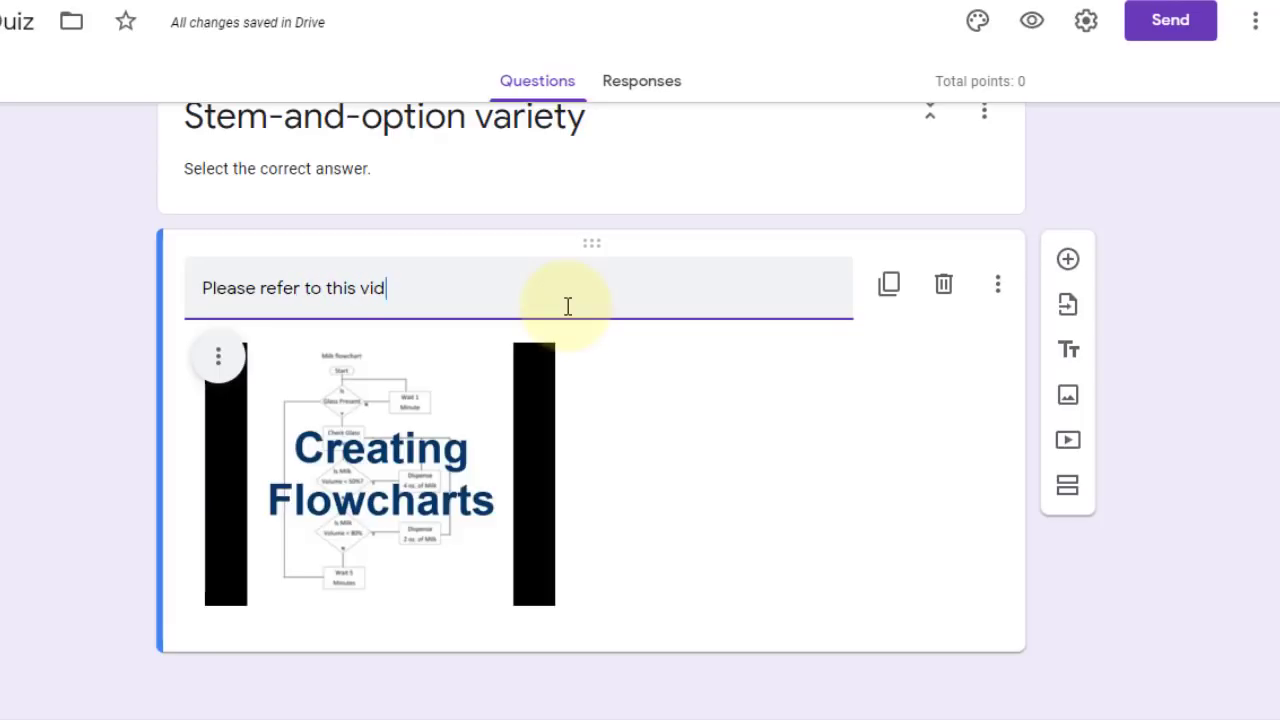
pyautogui.write('eo.')
pyautogui.click(1209, 607)
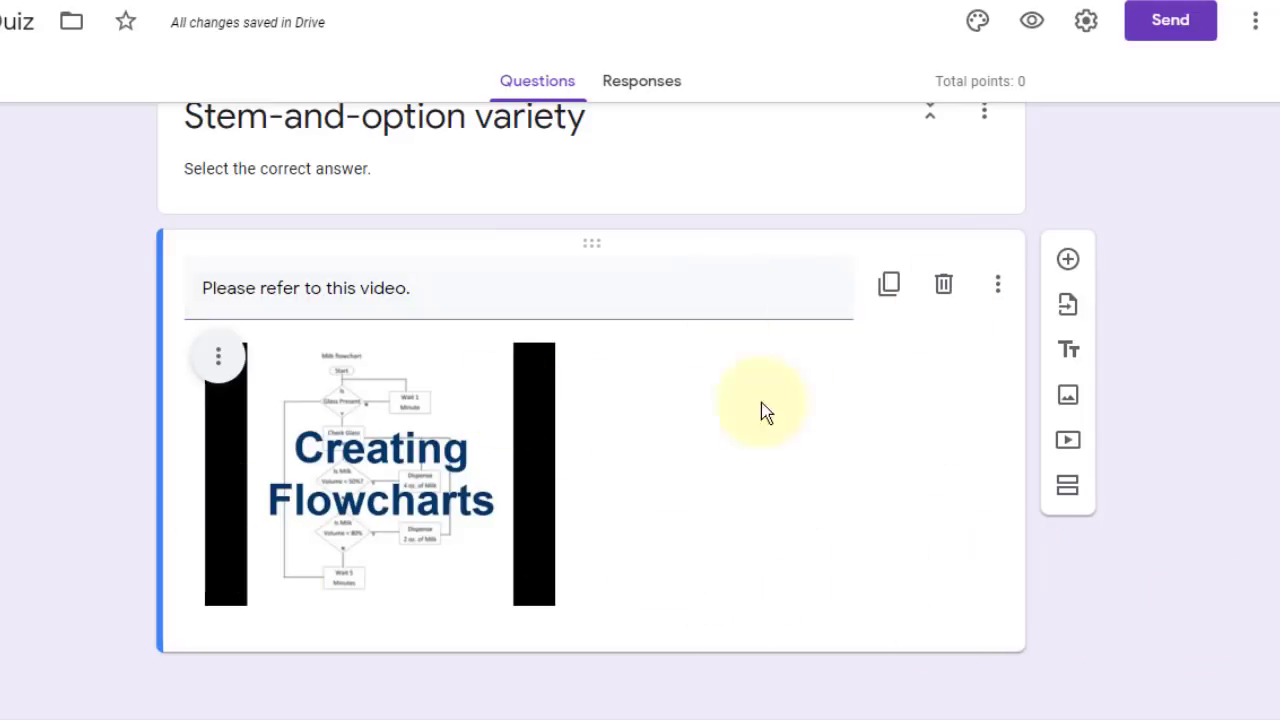
pyautogui.click(945, 292)
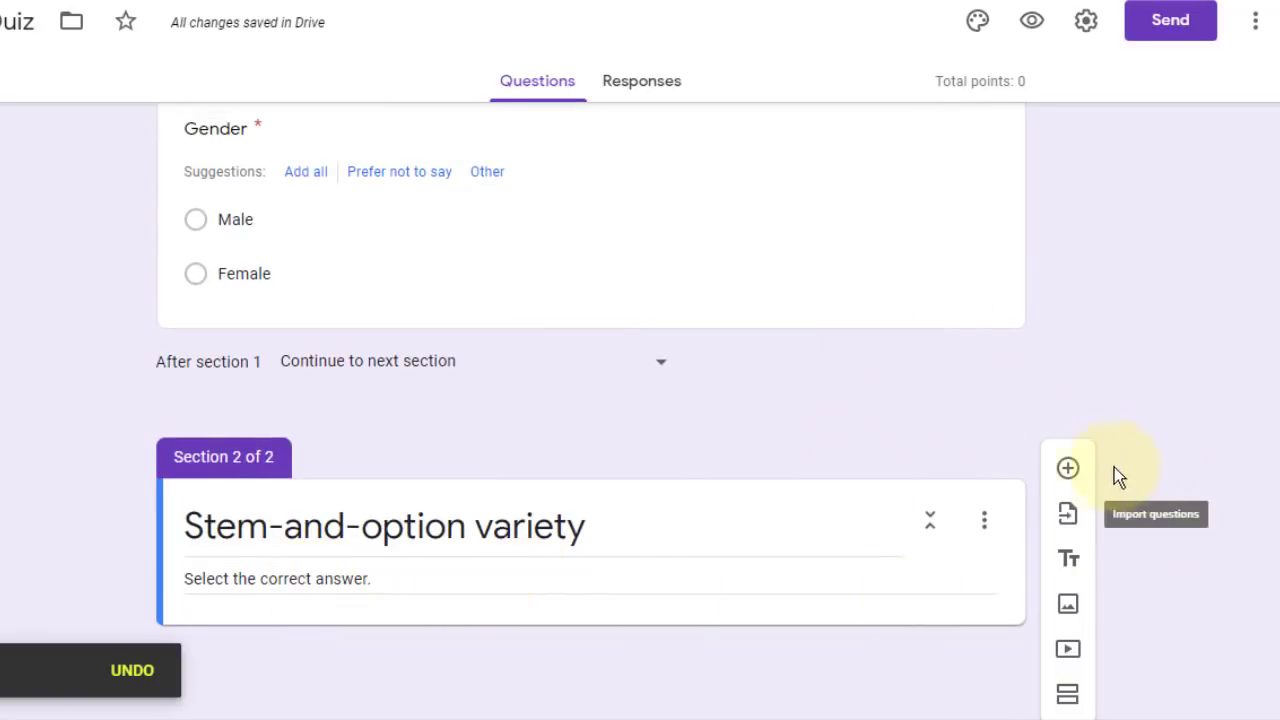
# Add a multiple-choice question "What is programming" to the second section with the options "this is option 1" and "this is option 2"
pyautogui.click(1068, 470)
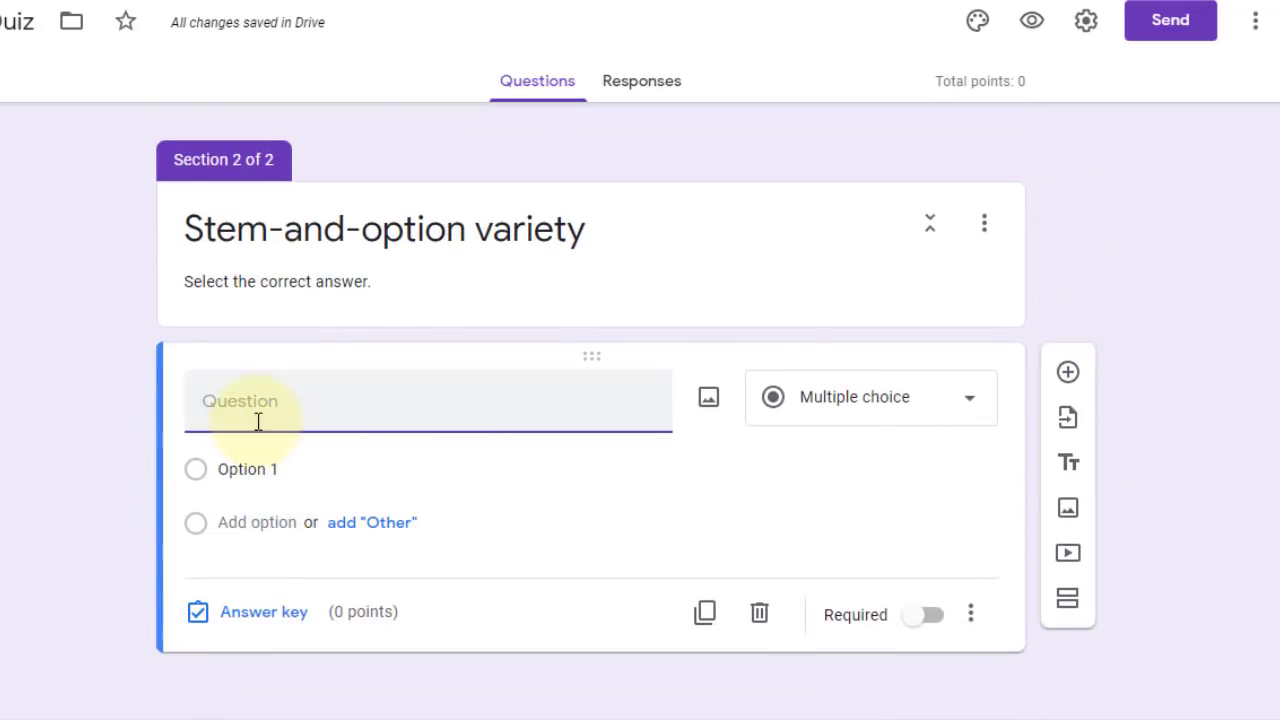
pyautogui.write('What is programming')
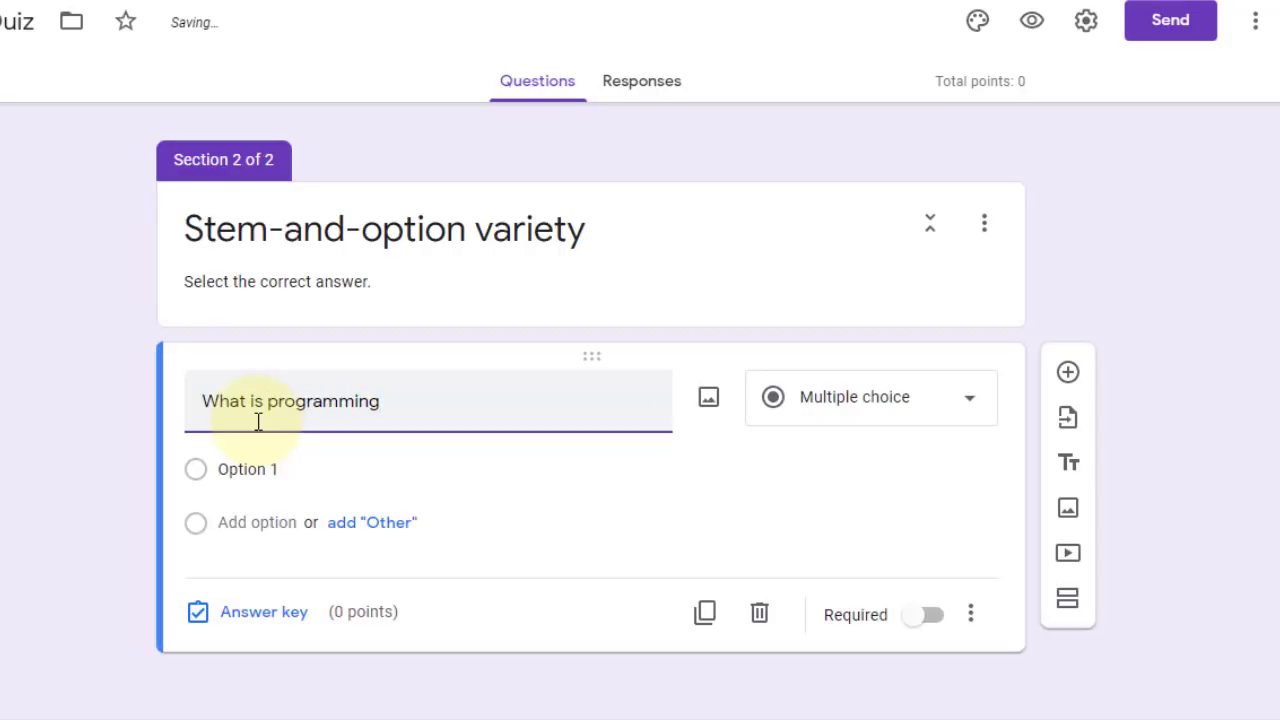
pyautogui.click(309, 480)
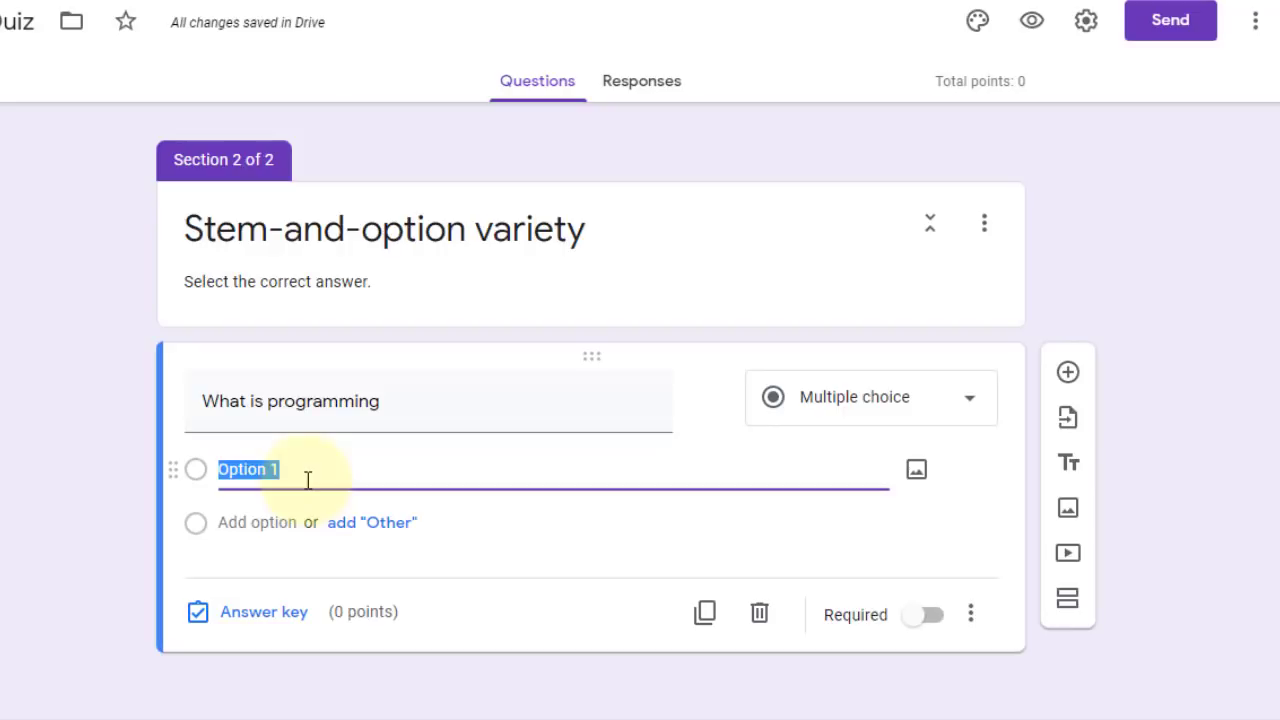
pyautogui.write('S')
pyautogui.press('BackSpace')
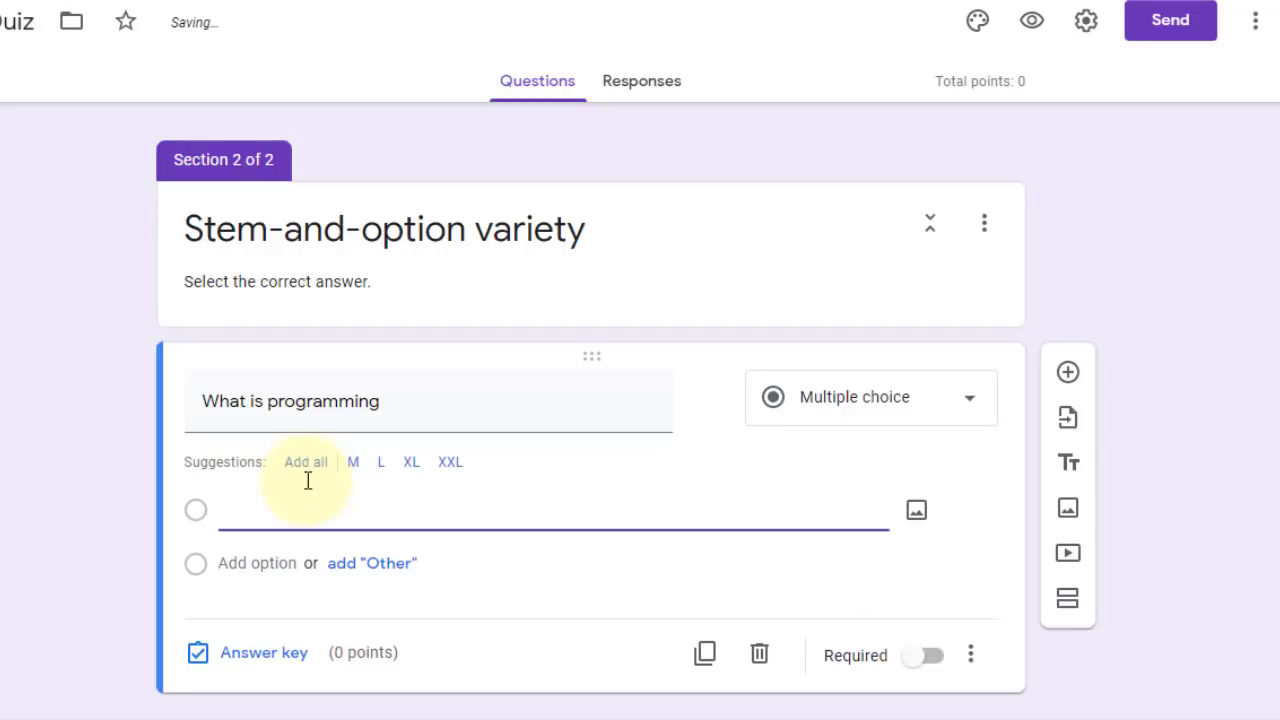
pyautogui.write('this is option 1')
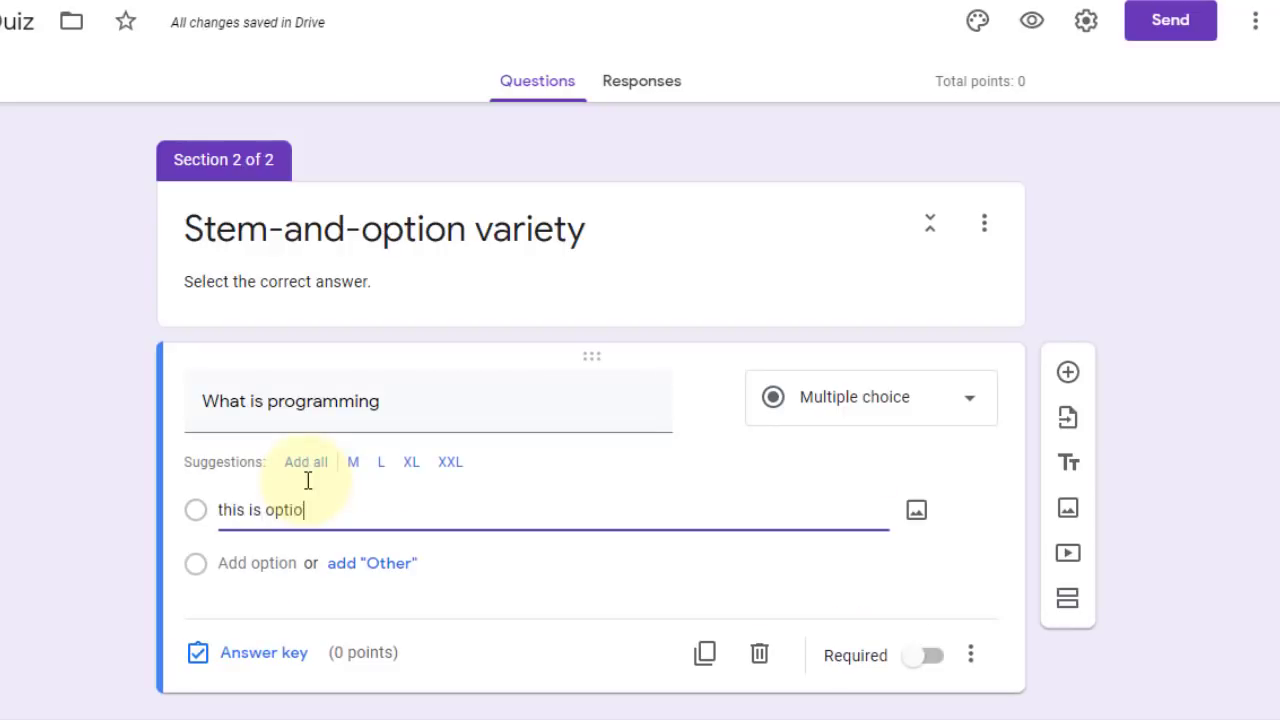
pyautogui.click(252, 563)
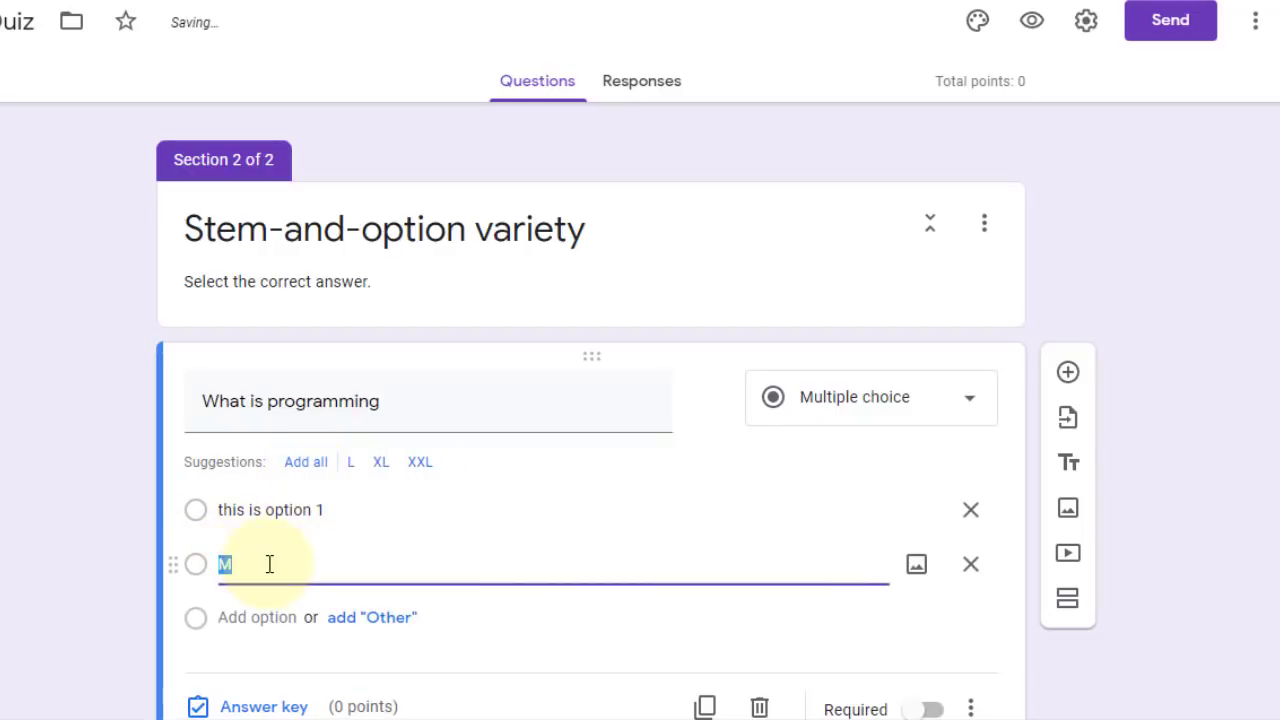
pyautogui.write('this is op')
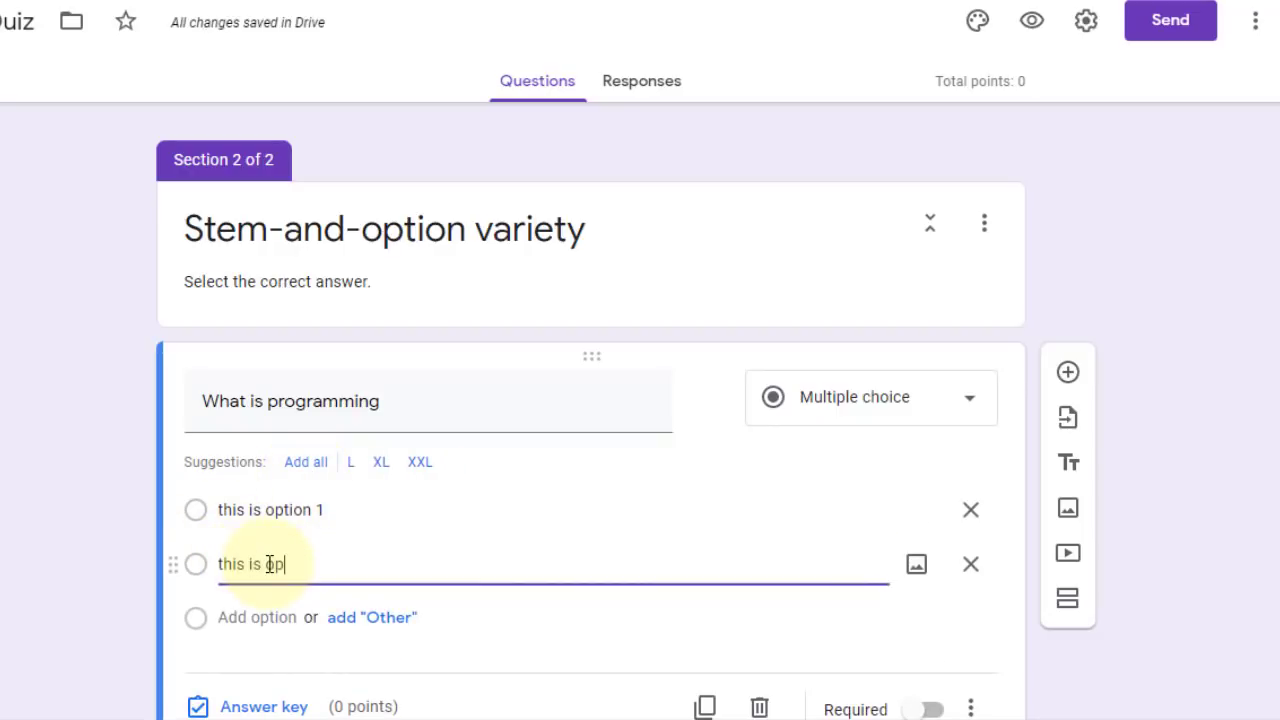
pyautogui.write('tion 2')
pyautogui.scroll(-1, 260, 585)
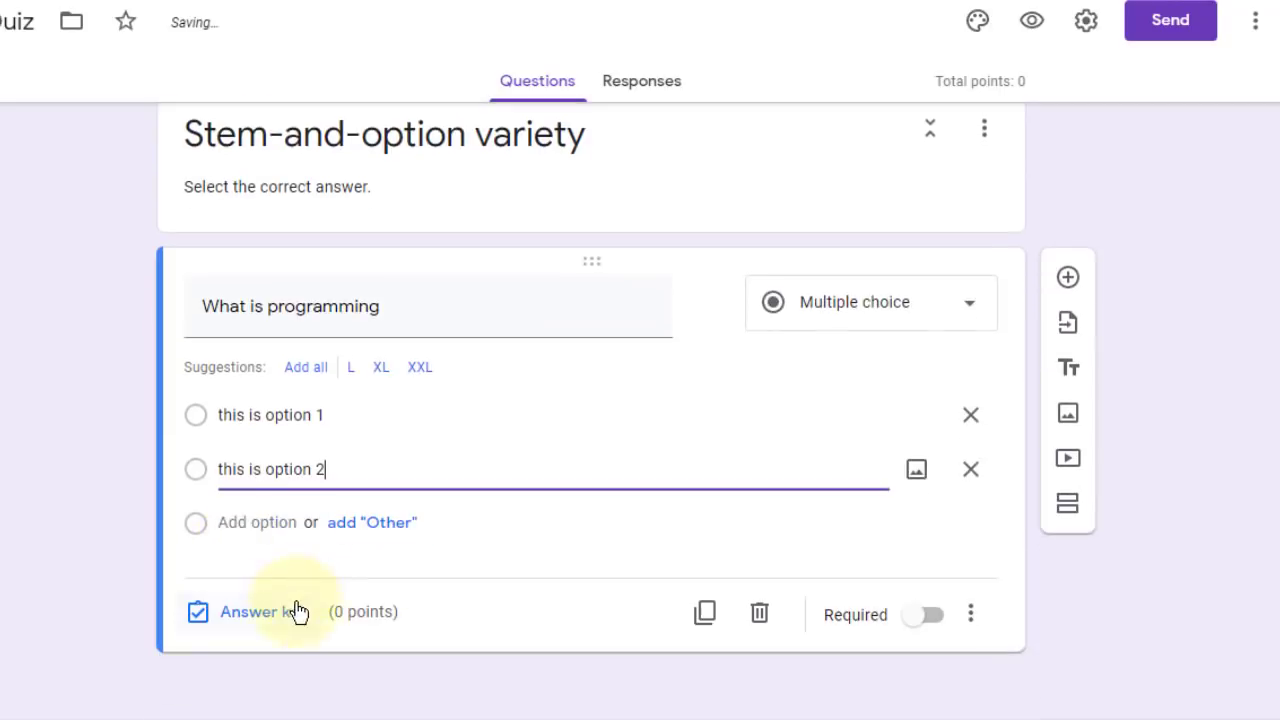
# Add a third option "This is option 3" to the question "What is programming"
pyautogui.click(258, 522)
pyautogui.write('Thi')
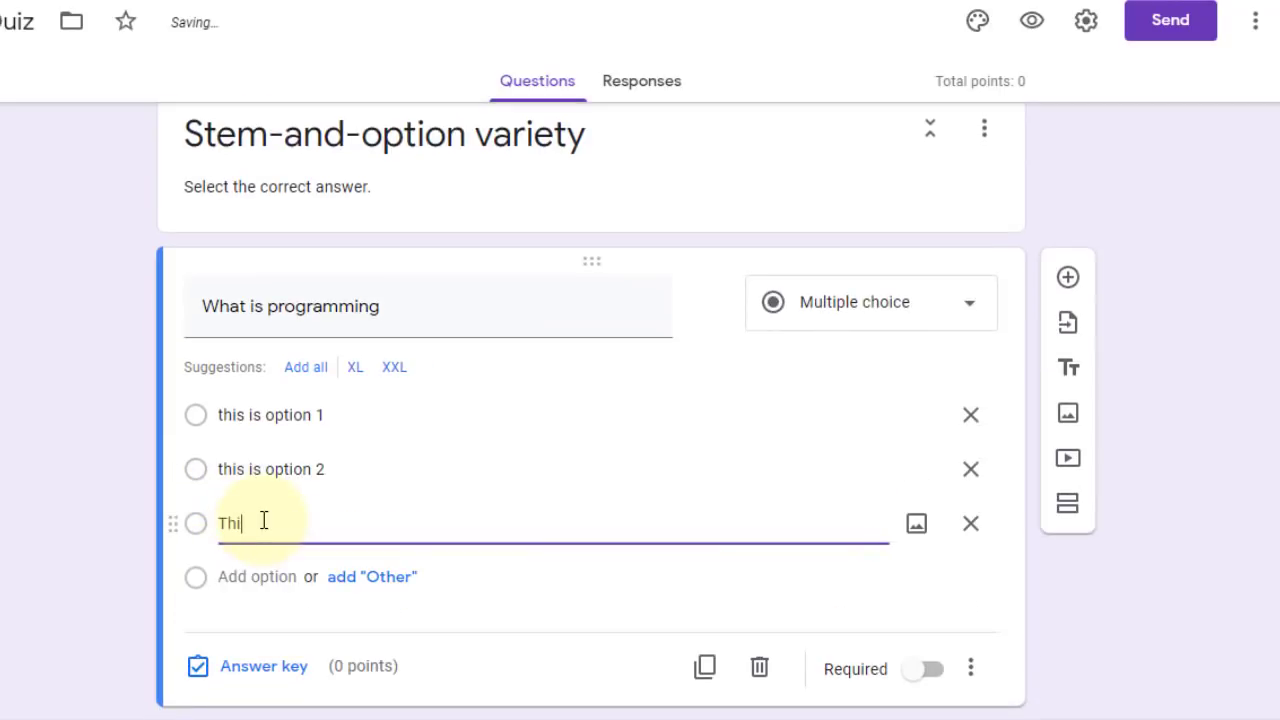
pyautogui.write('s is option 3')
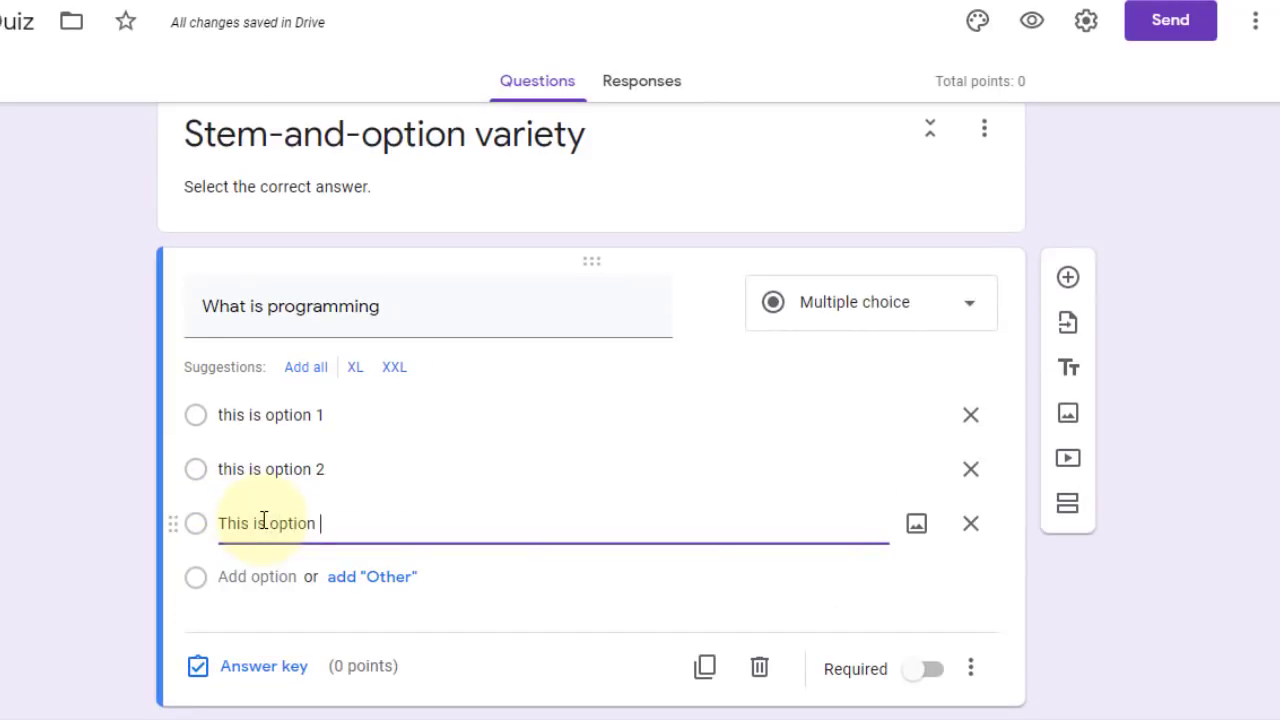
pyautogui.click(320, 578)
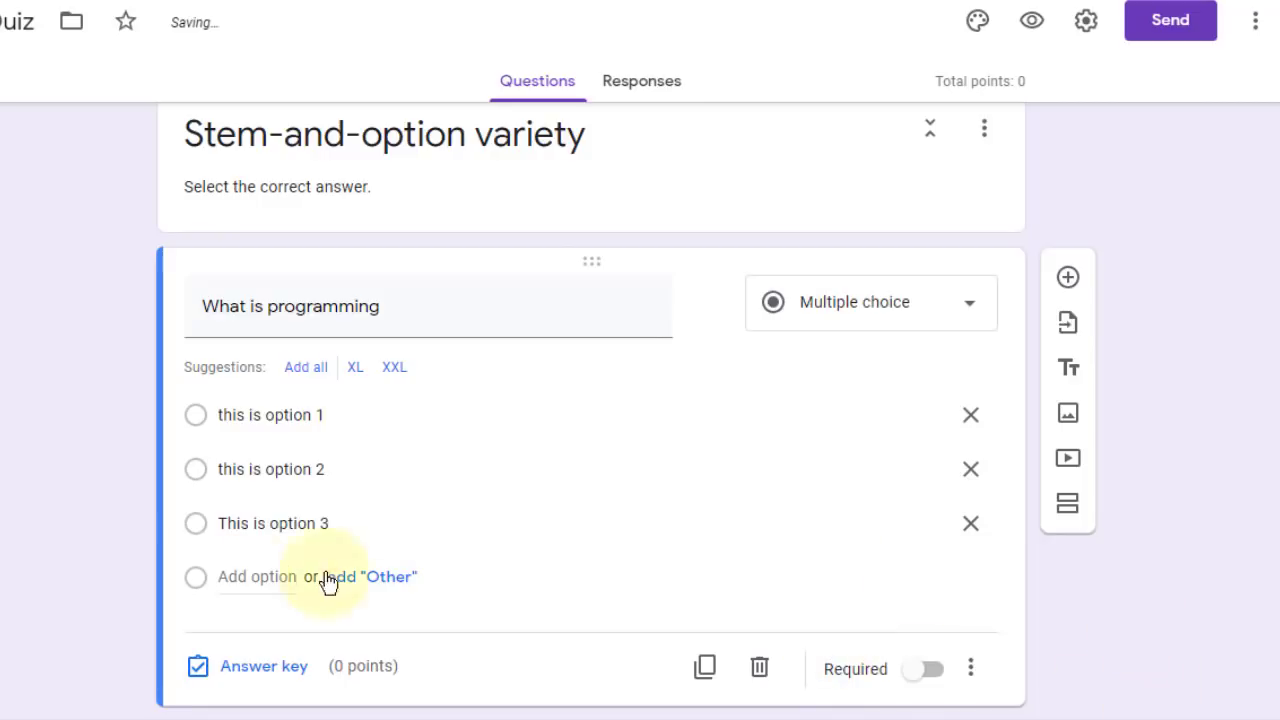
# Add a fourth option "This is option 4" to the question "What is programming"
pyautogui.scroll(-1, 375, 635)
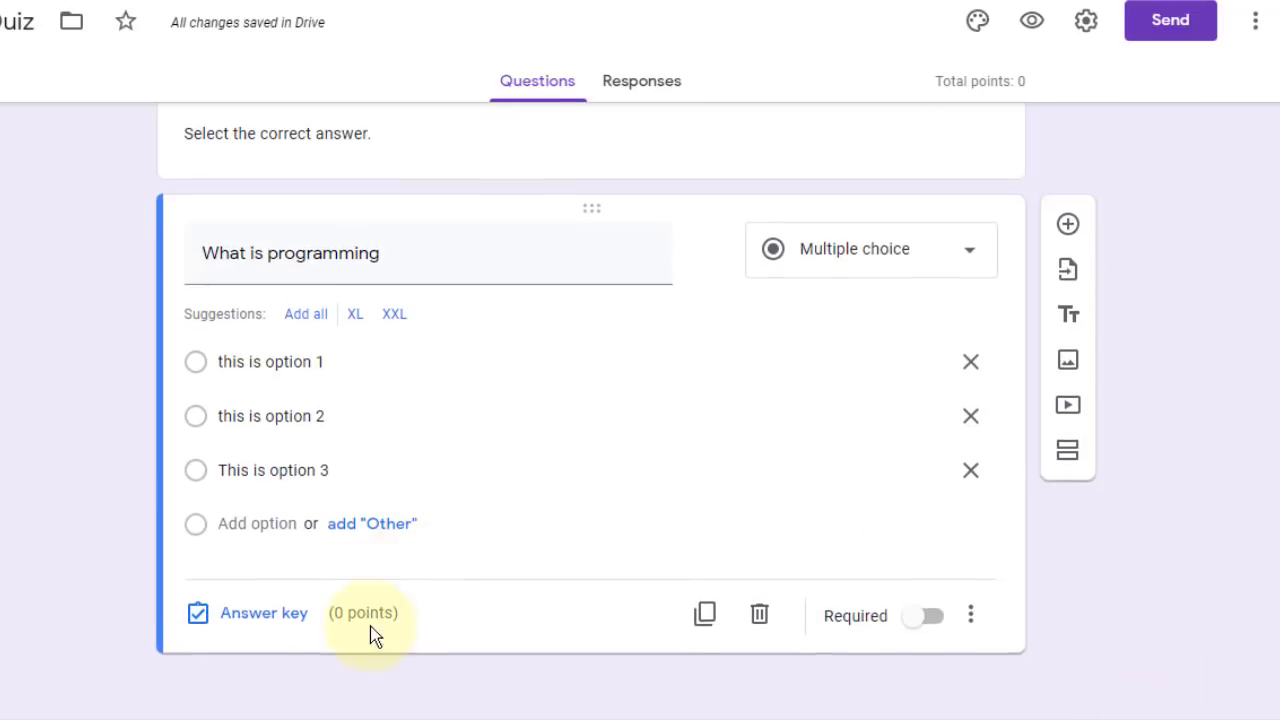
pyautogui.click(266, 523)
pyautogui.write('This is')
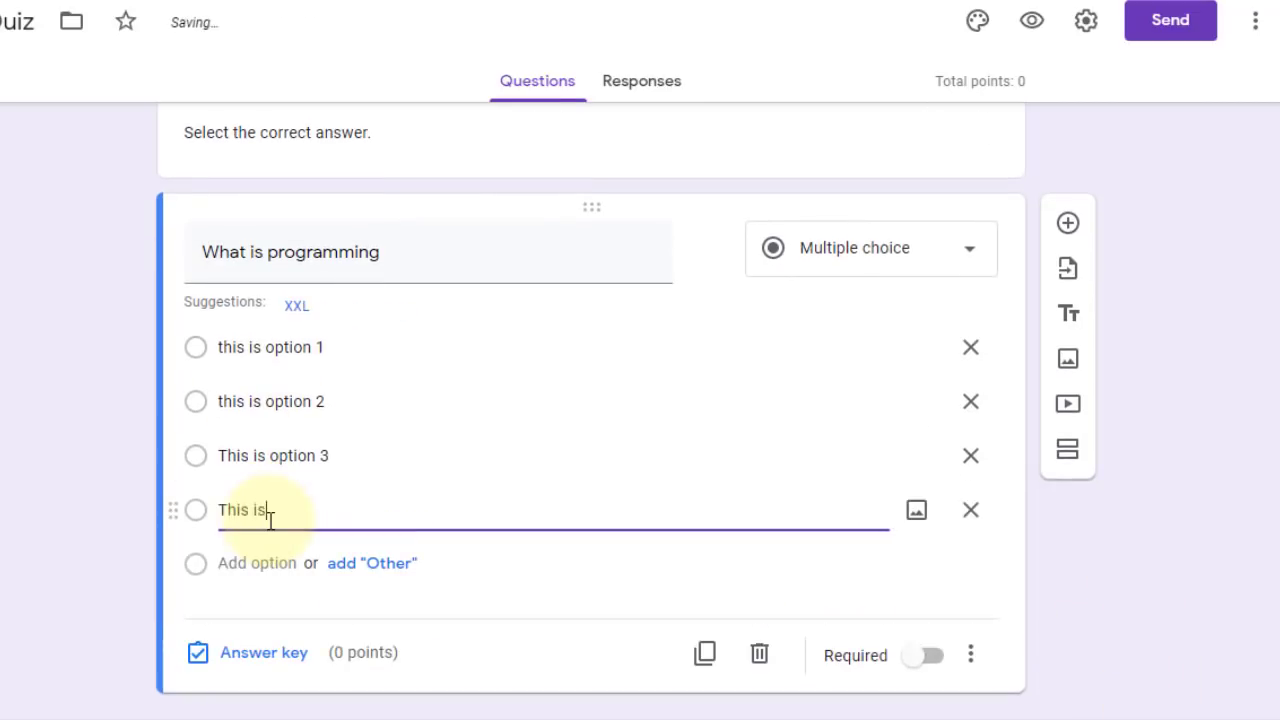
pyautogui.write(' option 4')
pyautogui.click(853, 567)
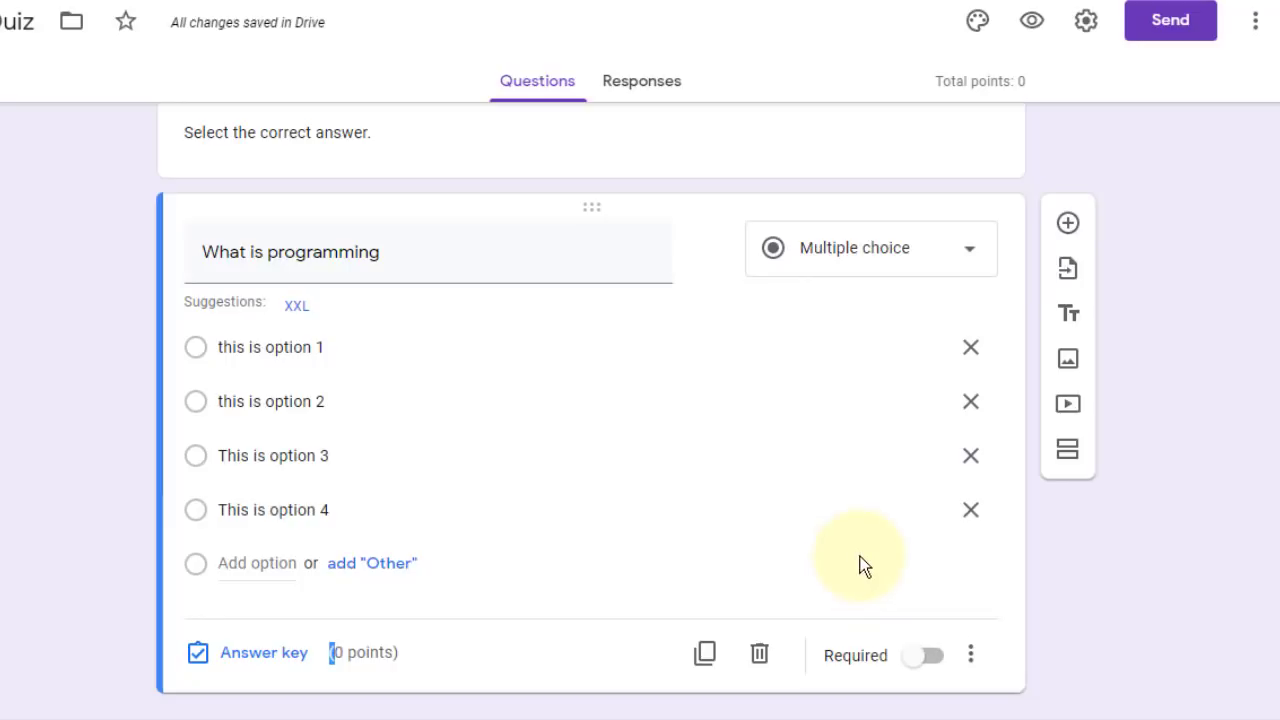
pyautogui.click(937, 254)
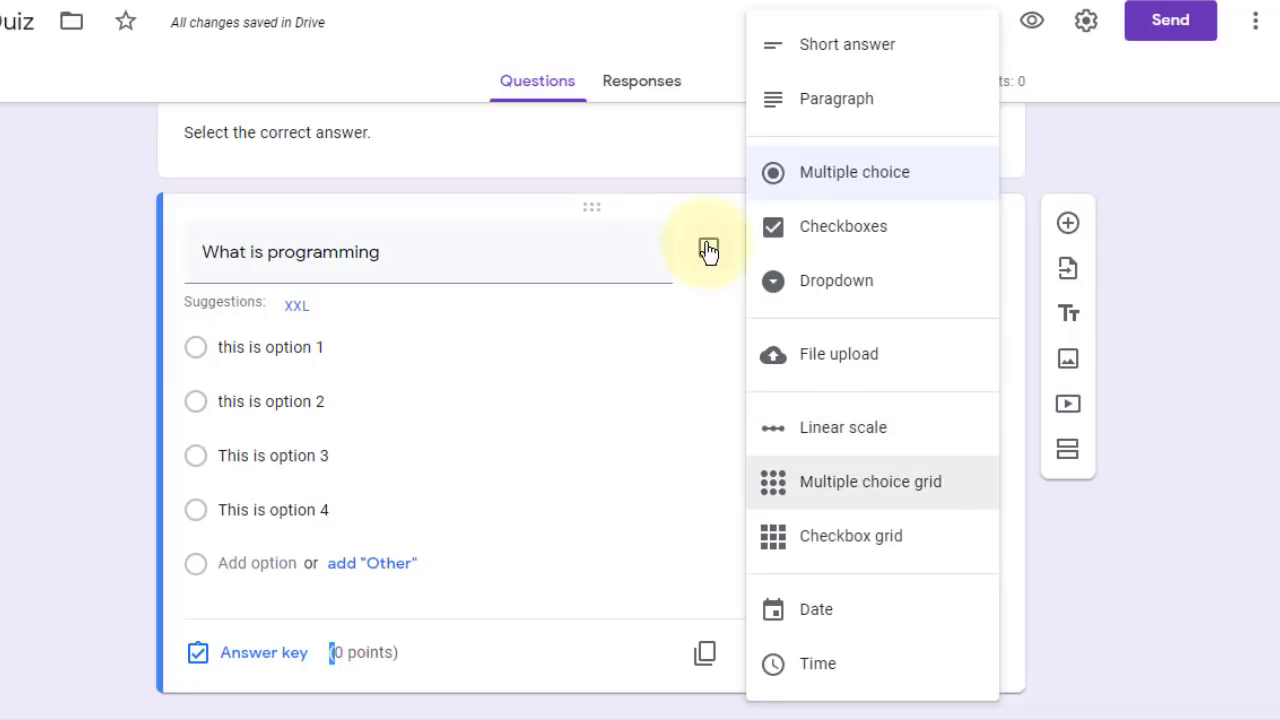
pyautogui.click(1093, 200)
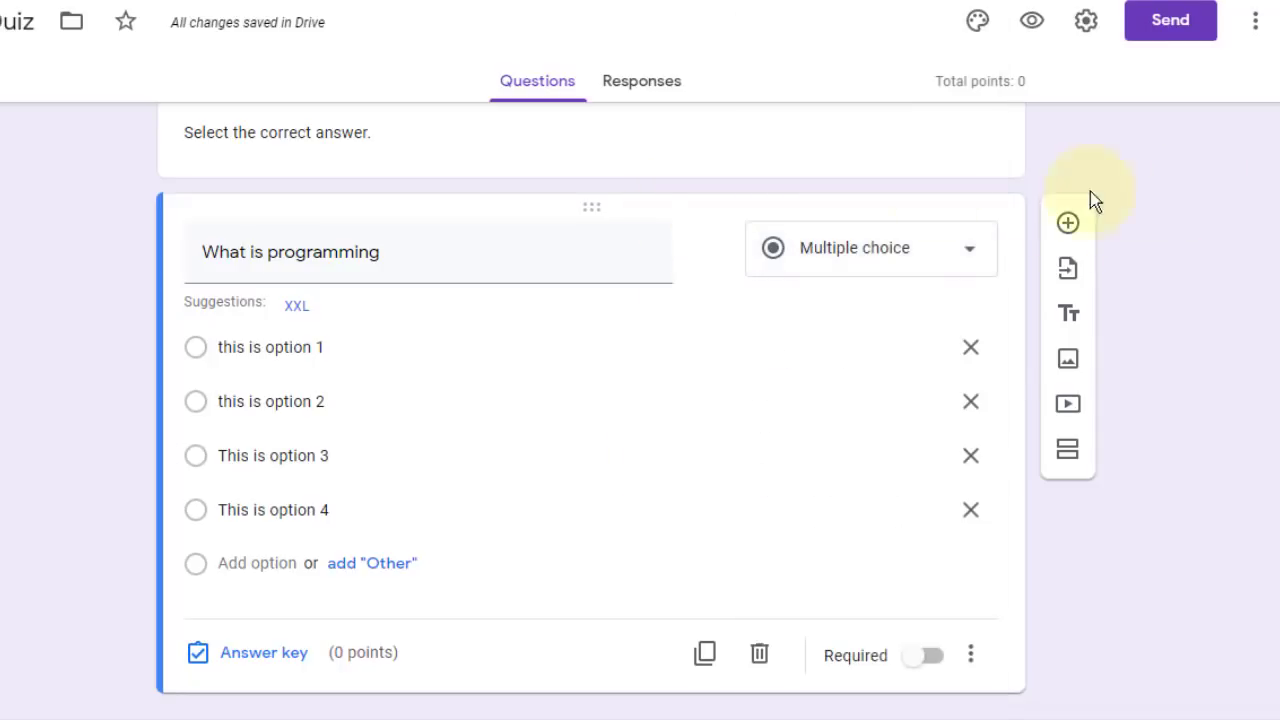
# Insert the image Search 1 from the Desktop folder into the question "What is programming"
pyautogui.moveTo(640, 263)
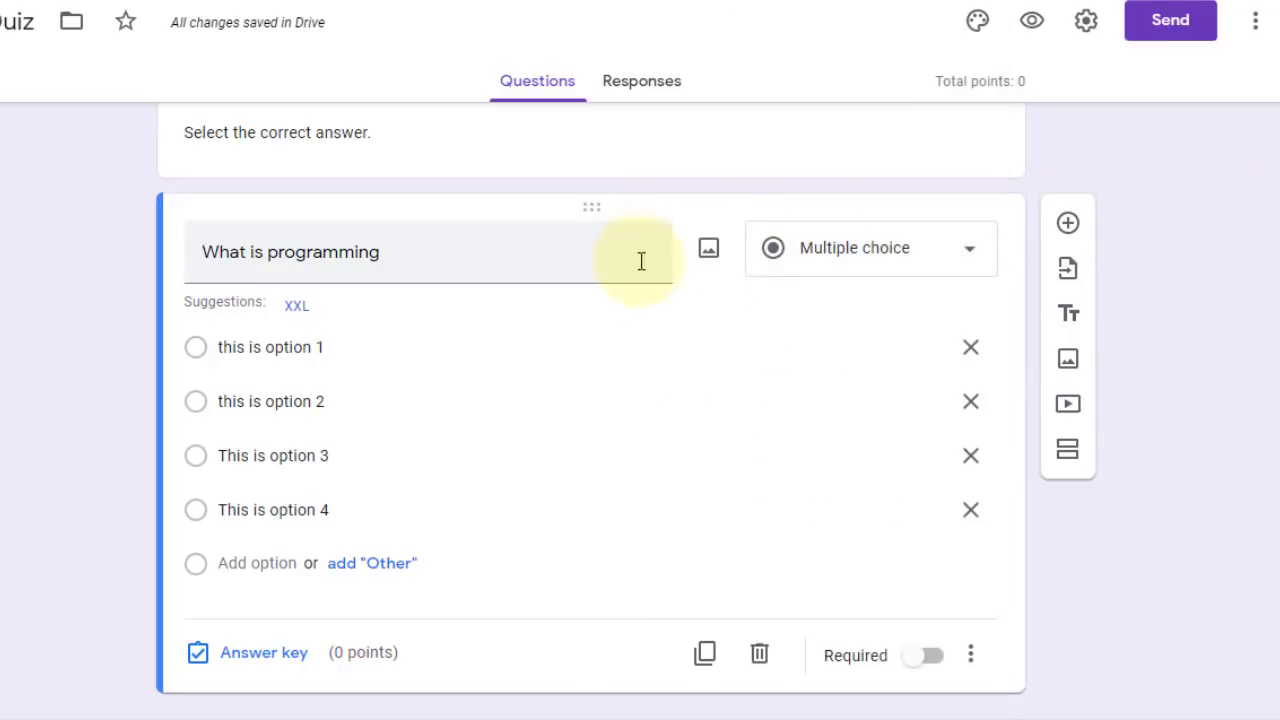
pyautogui.click(708, 252)
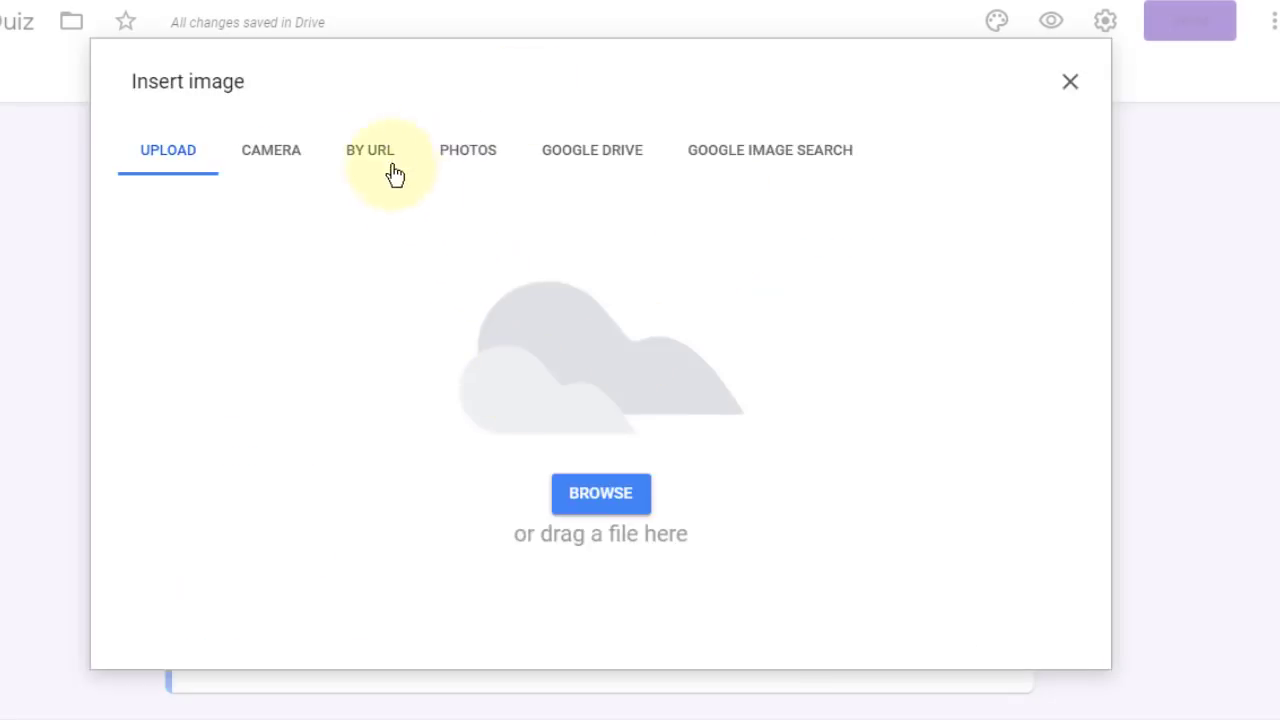
pyautogui.click(634, 499)
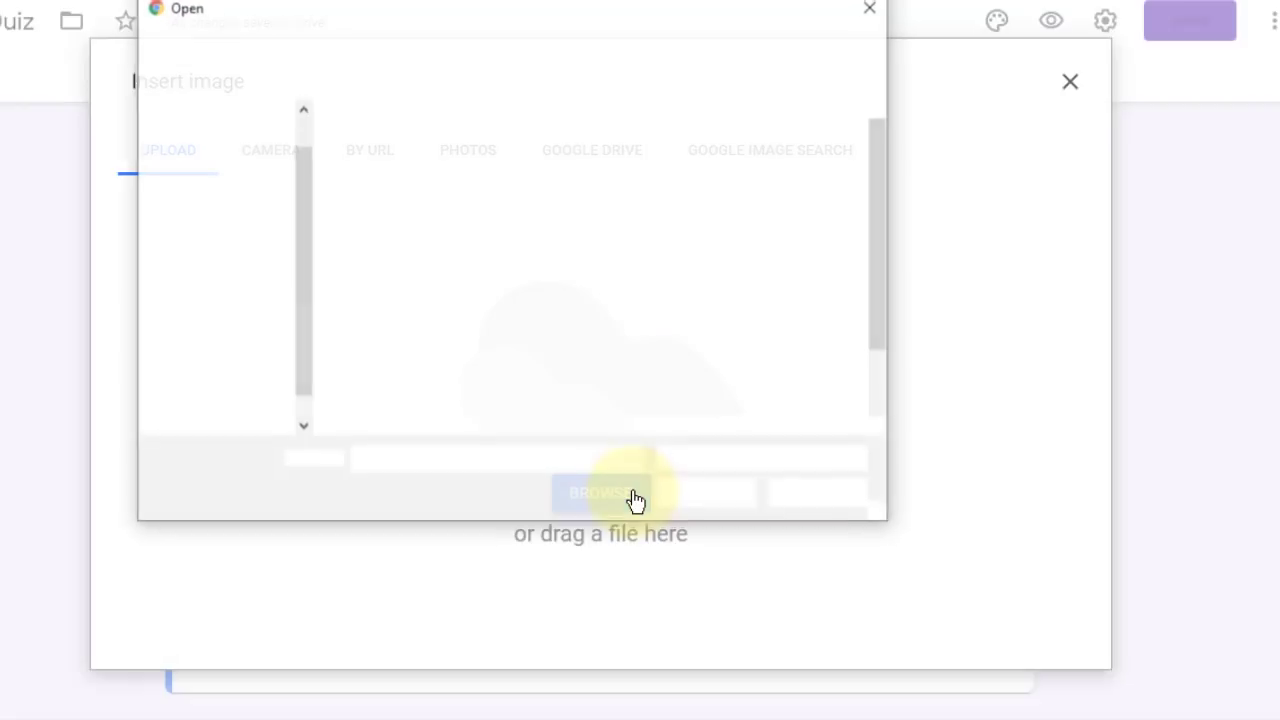
pyautogui.scroll(-1, 863, 297)
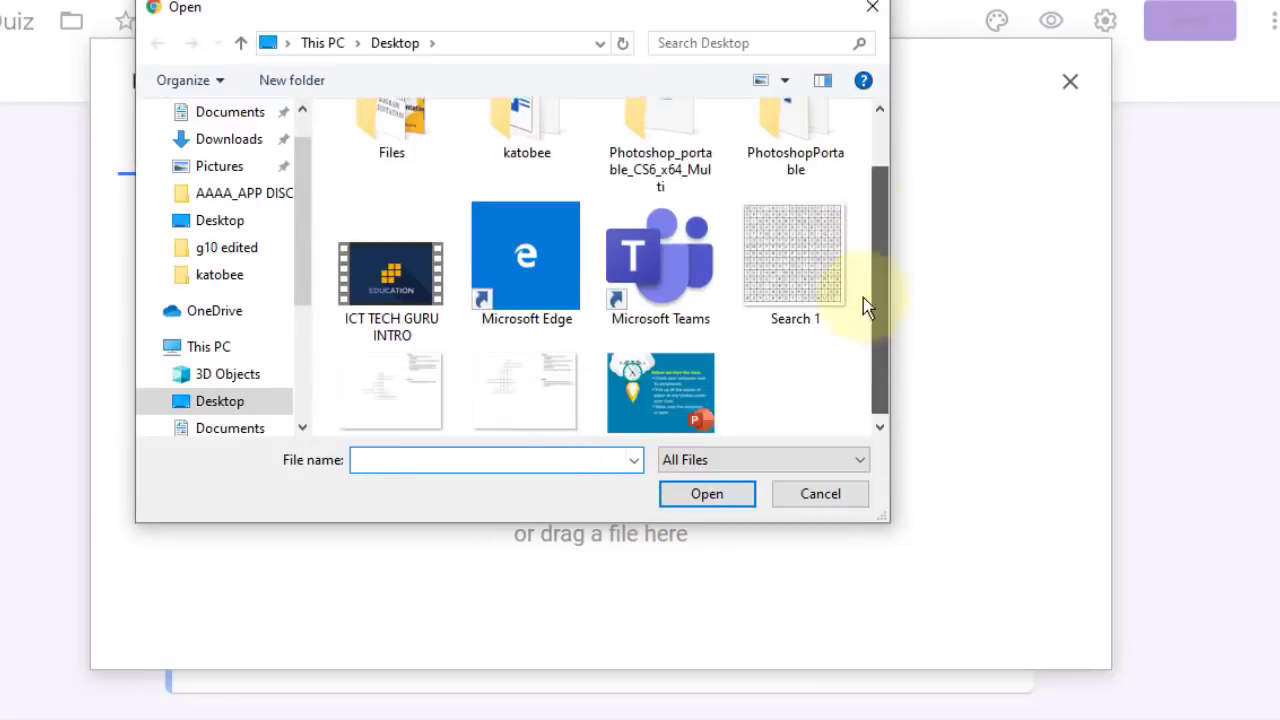
pyautogui.scroll(1, 880, 253)
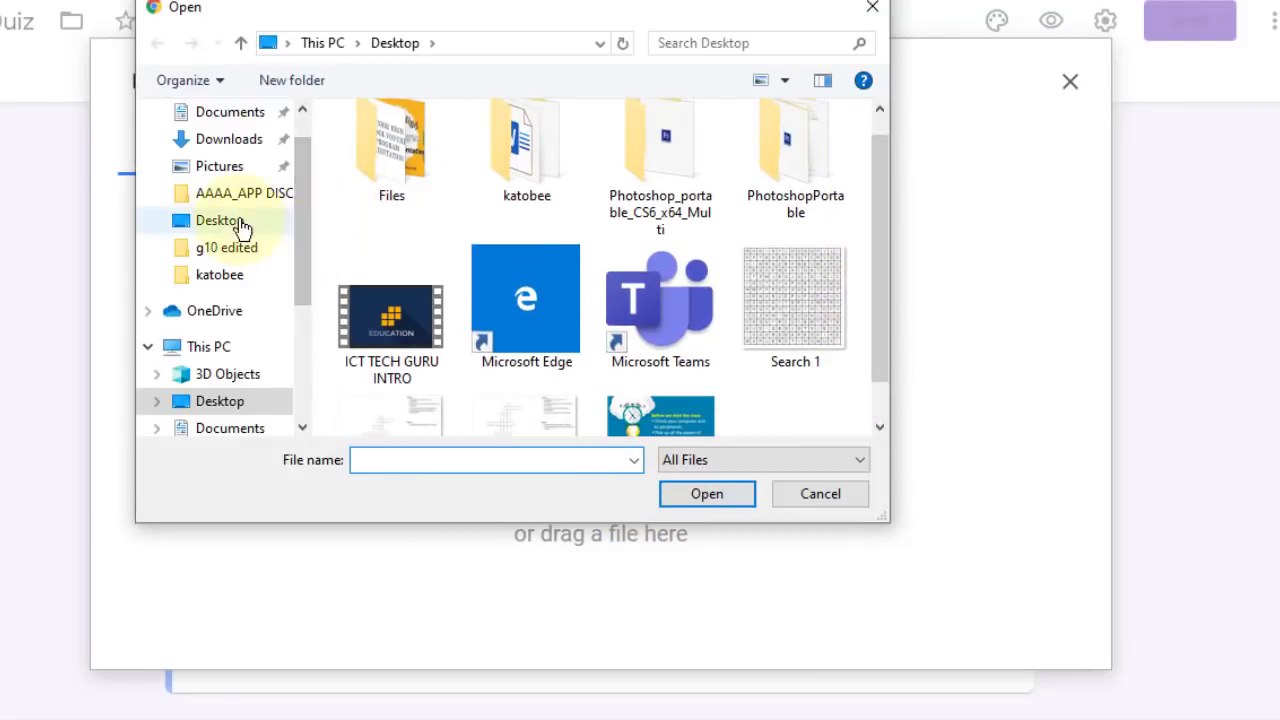
pyautogui.click(238, 141)
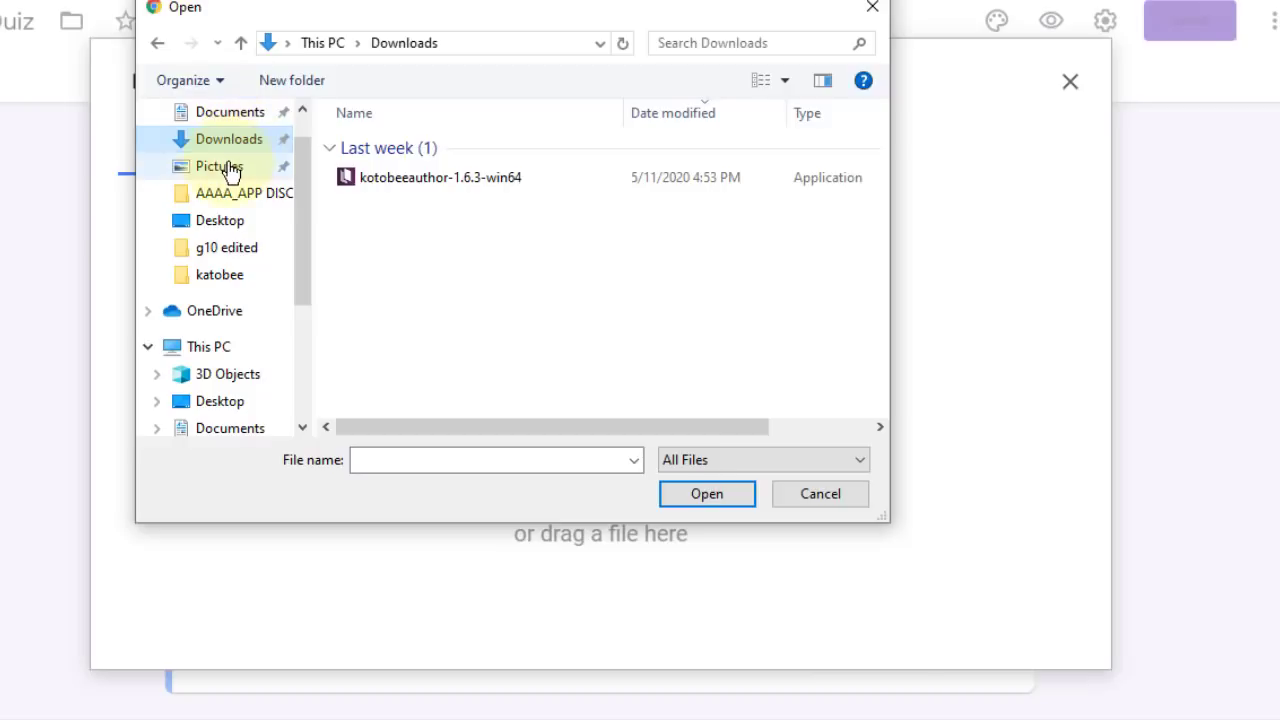
pyautogui.click(229, 168)
pyautogui.click(230, 401)
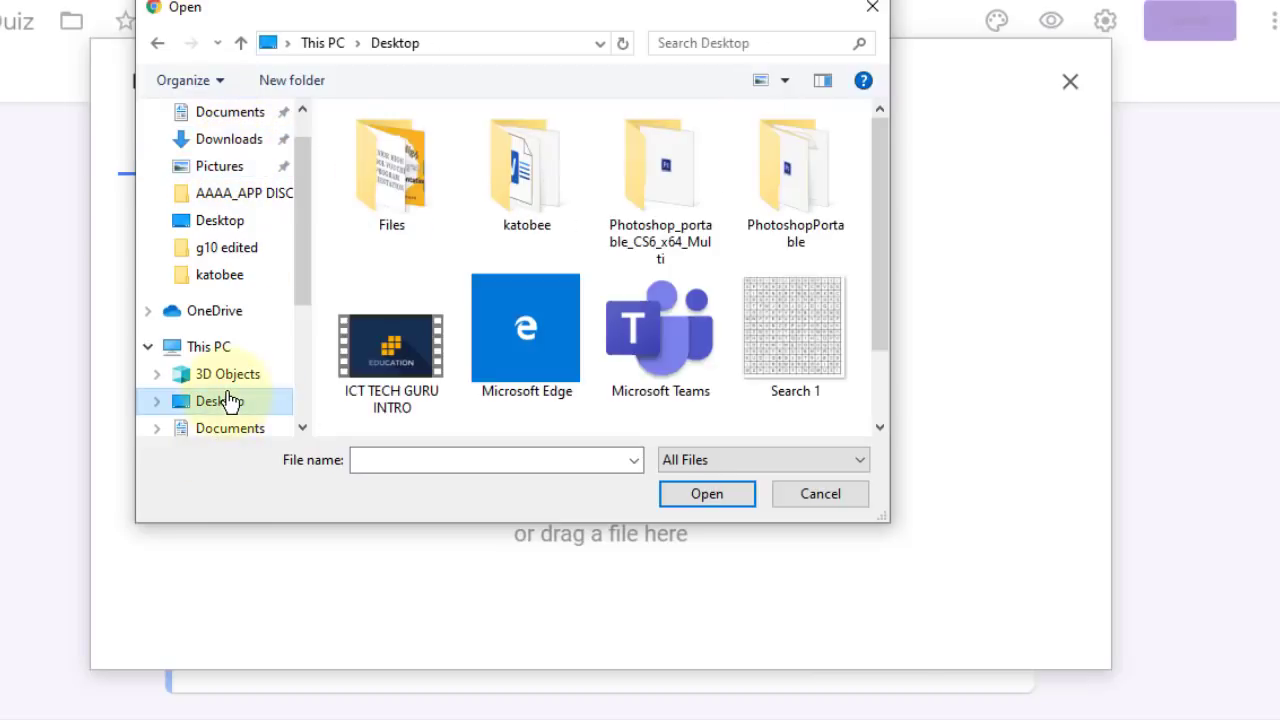
pyautogui.scroll(-2, 889, 299)
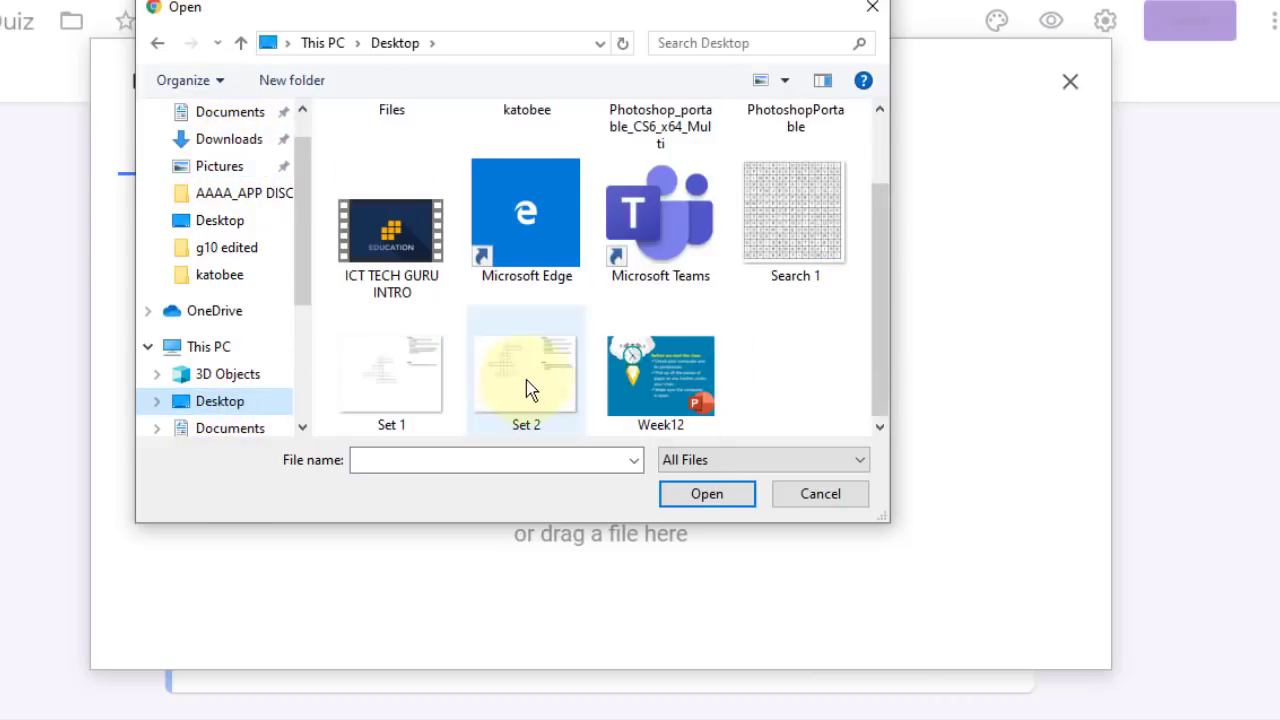
pyautogui.click(791, 223)
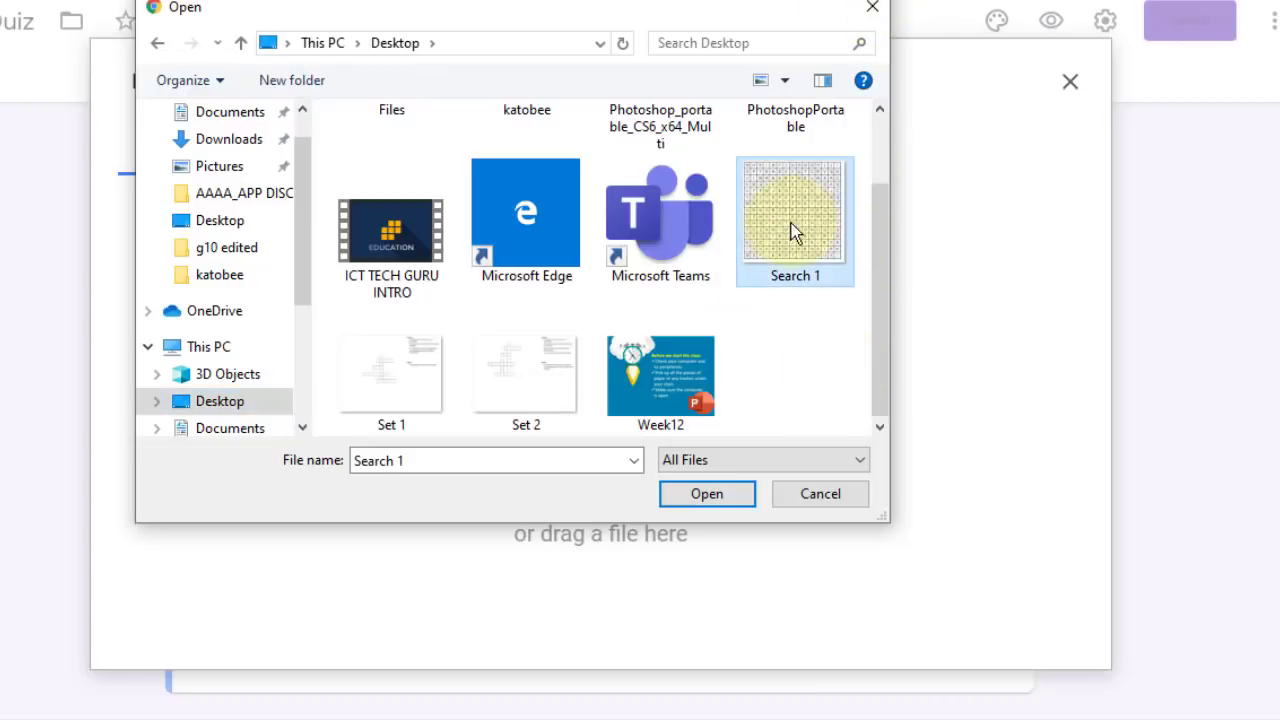
pyautogui.click(707, 494)
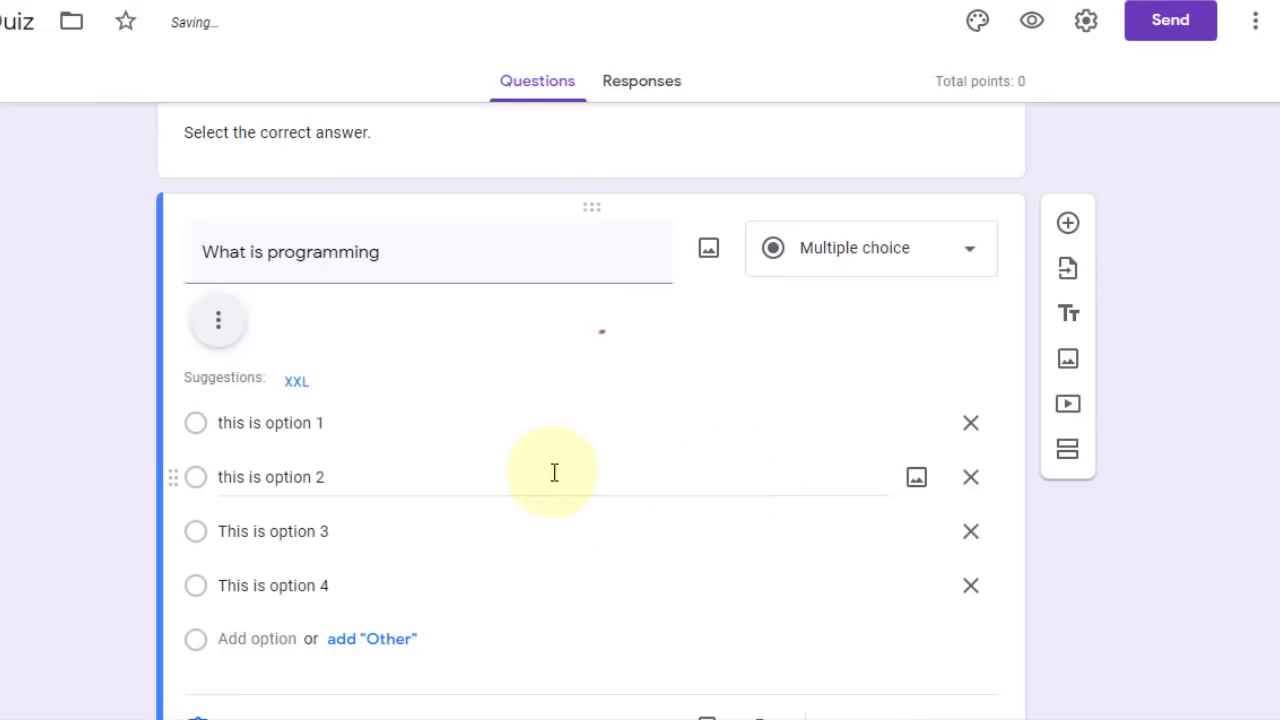
# Examine how the inserted word-search image sits between the question title and its answer options
pyautogui.scroll(-5, 905, 395)
pyautogui.scroll(-3, 691, 480)
pyautogui.scroll(7, 680, 490)
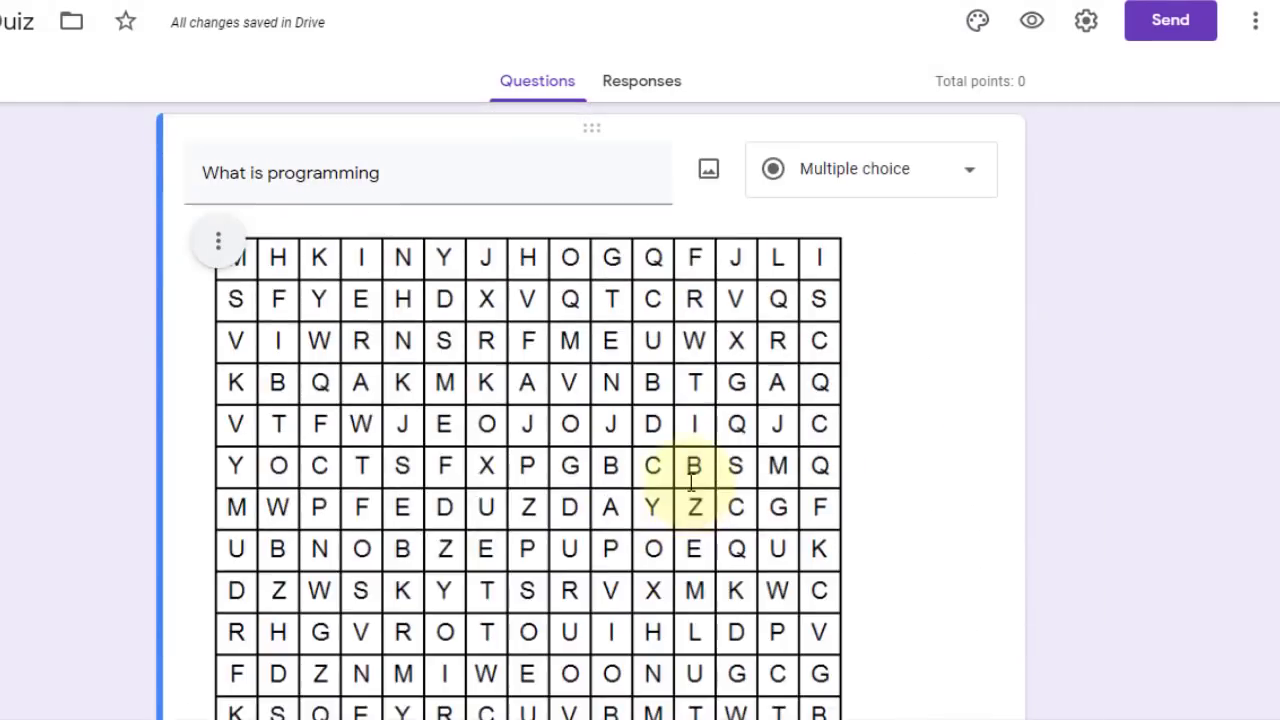
pyautogui.scroll(-4, 523, 400)
pyautogui.scroll(4, 522, 375)
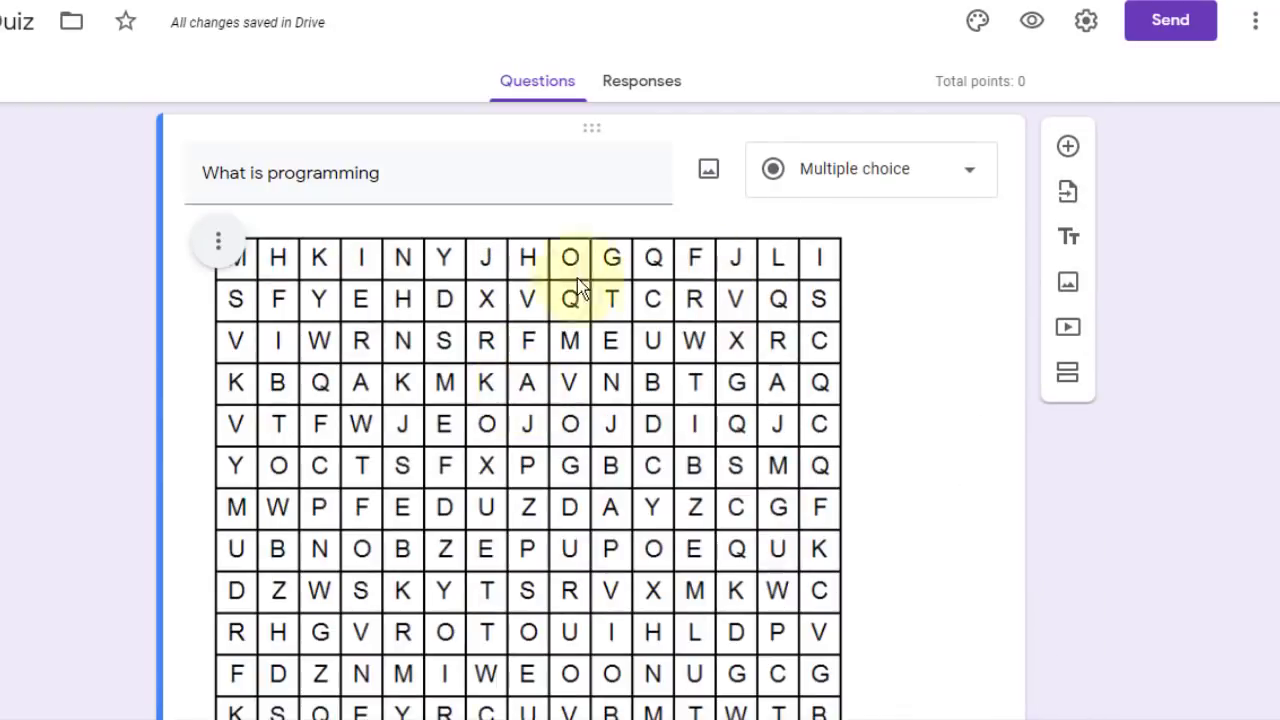
pyautogui.scroll(-6, 863, 457)
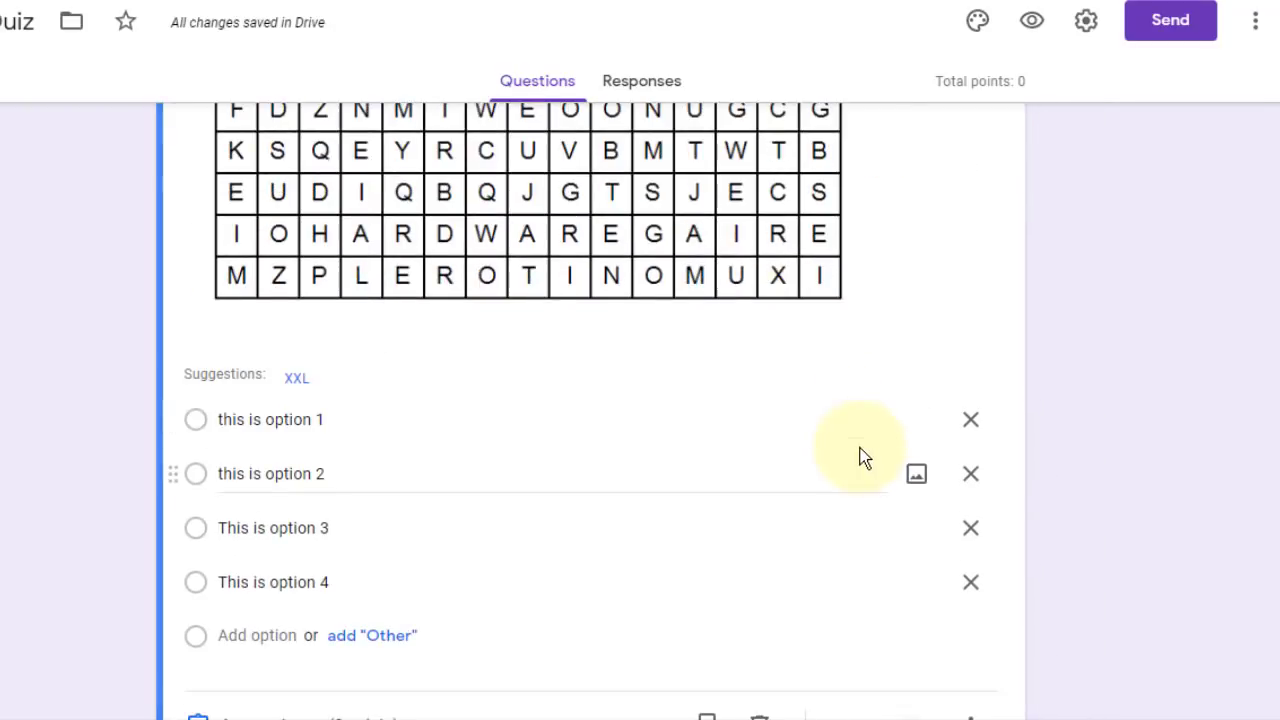
pyautogui.scroll(5, 846, 385)
pyautogui.scroll(3, 846, 388)
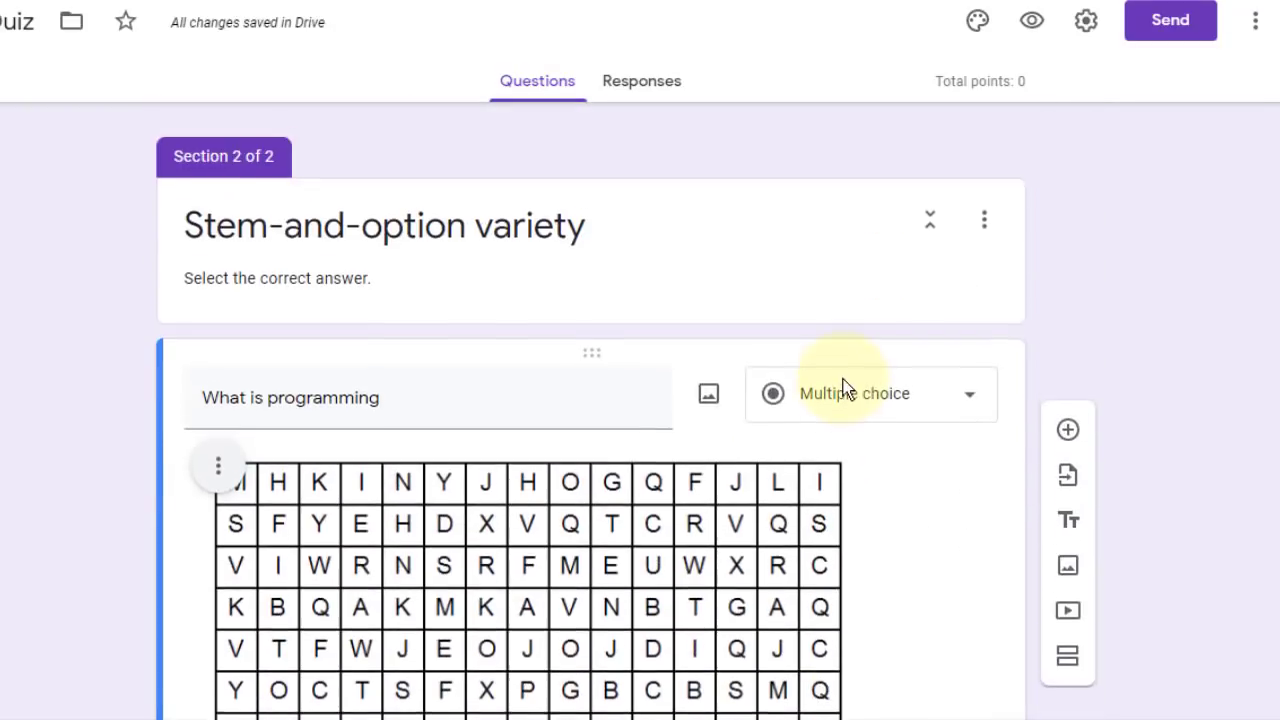
# Remove the word-search image from the question "What is programming"
pyautogui.click(215, 466)
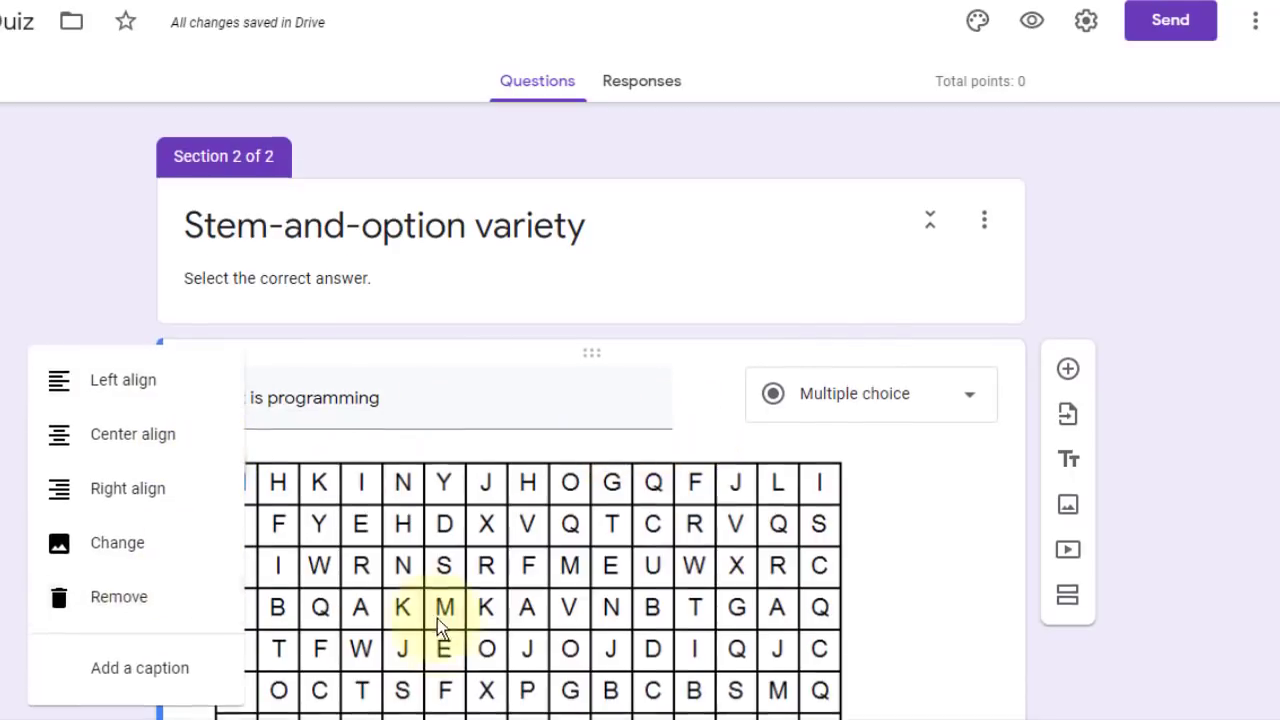
pyautogui.scroll(-1, 428, 614)
pyautogui.click(121, 485)
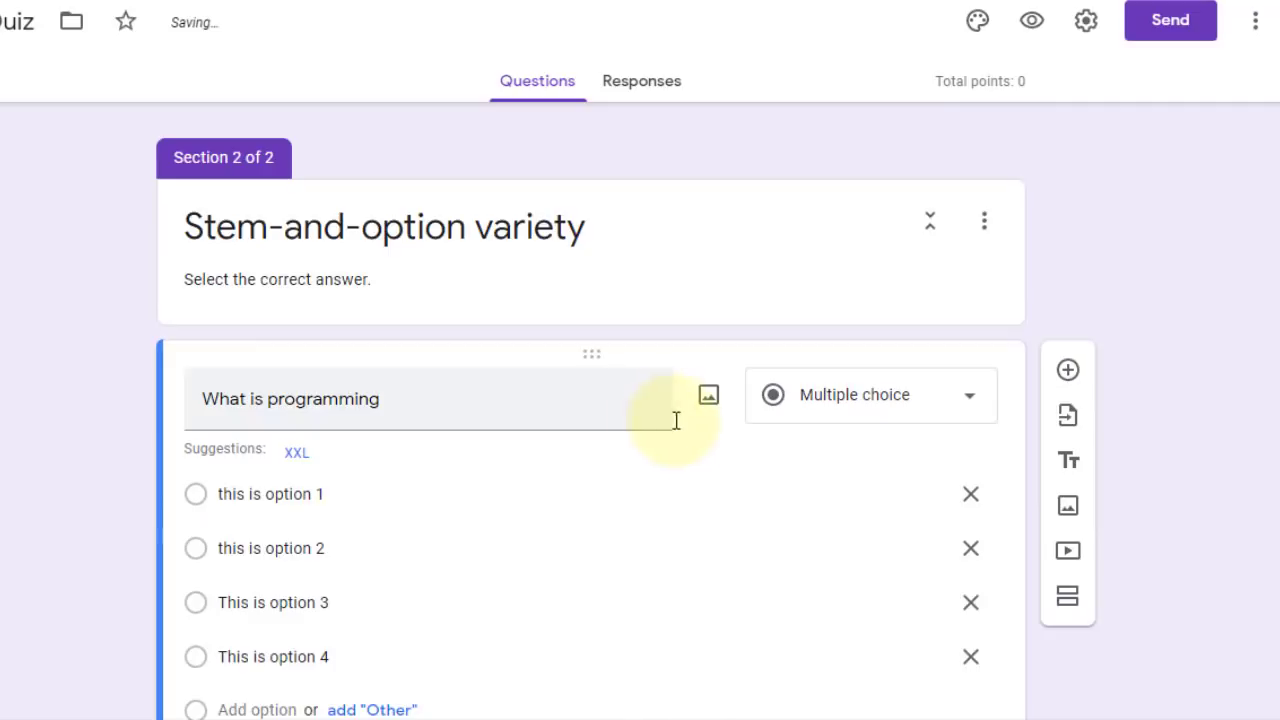
# Delete the option "This is option 4" and turn the question's Required setting on and off again
pyautogui.scroll(-2, 700, 440)
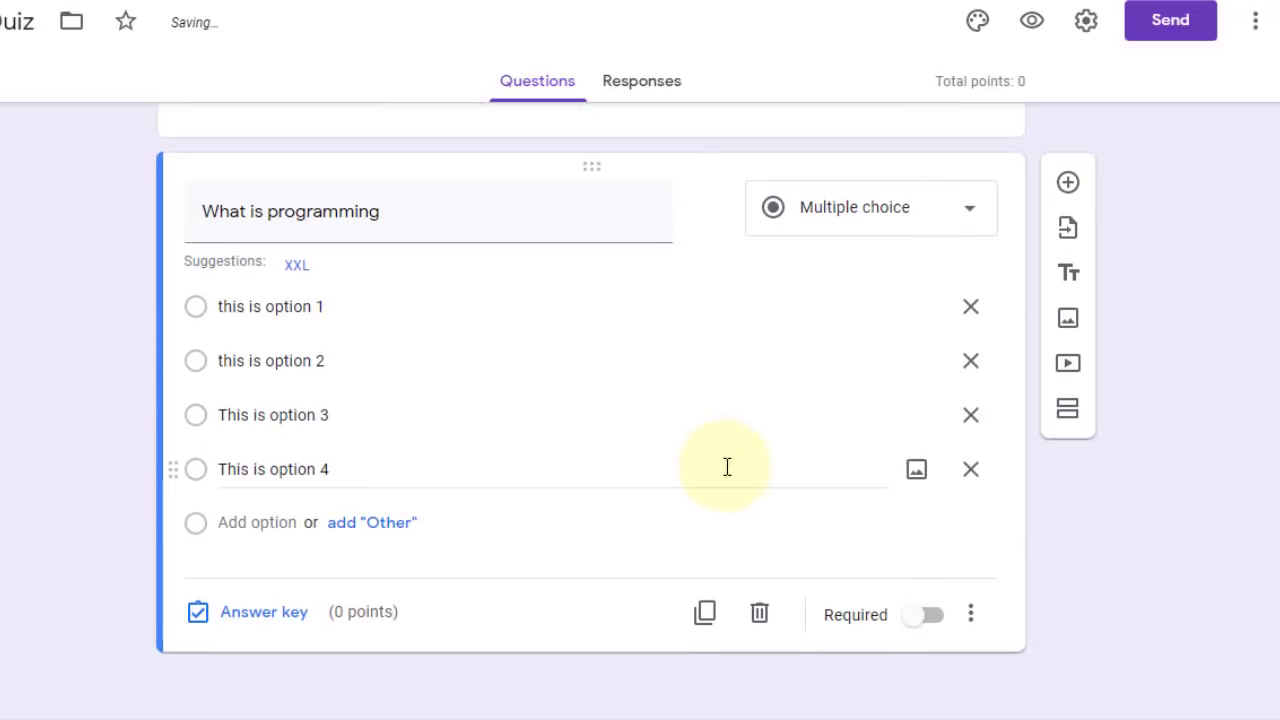
pyautogui.click(971, 470)
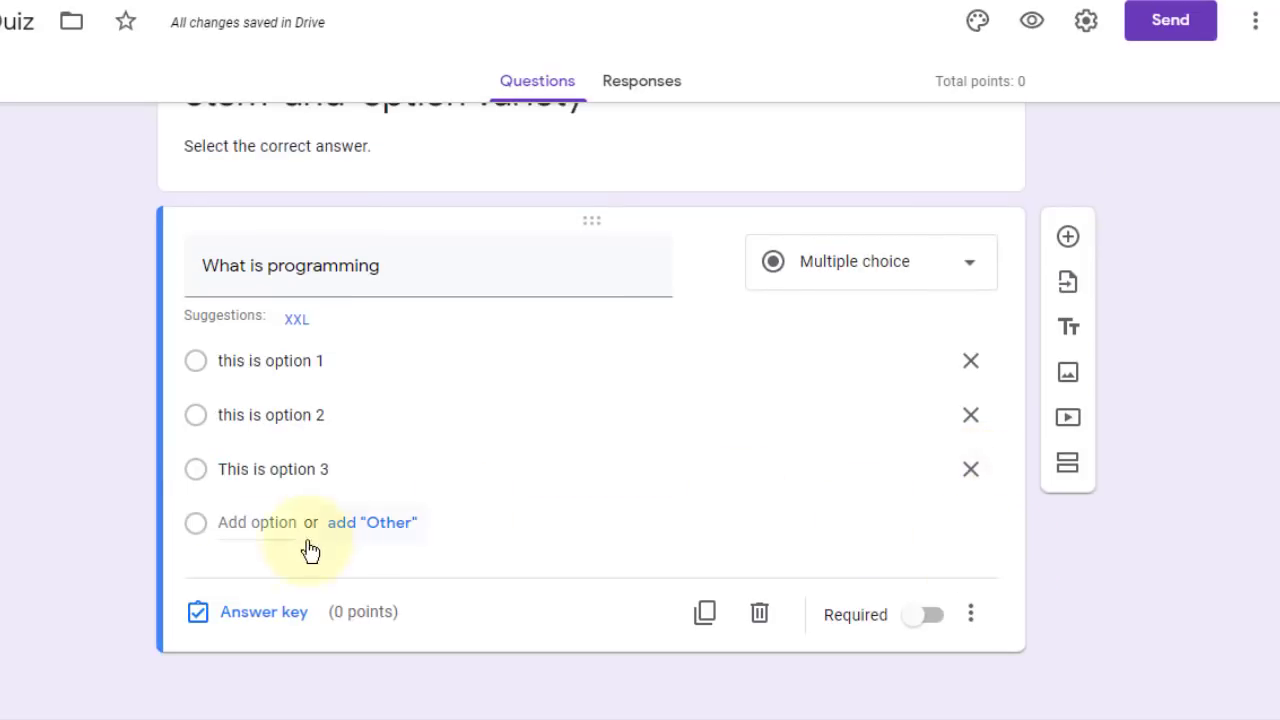
pyautogui.click(927, 615)
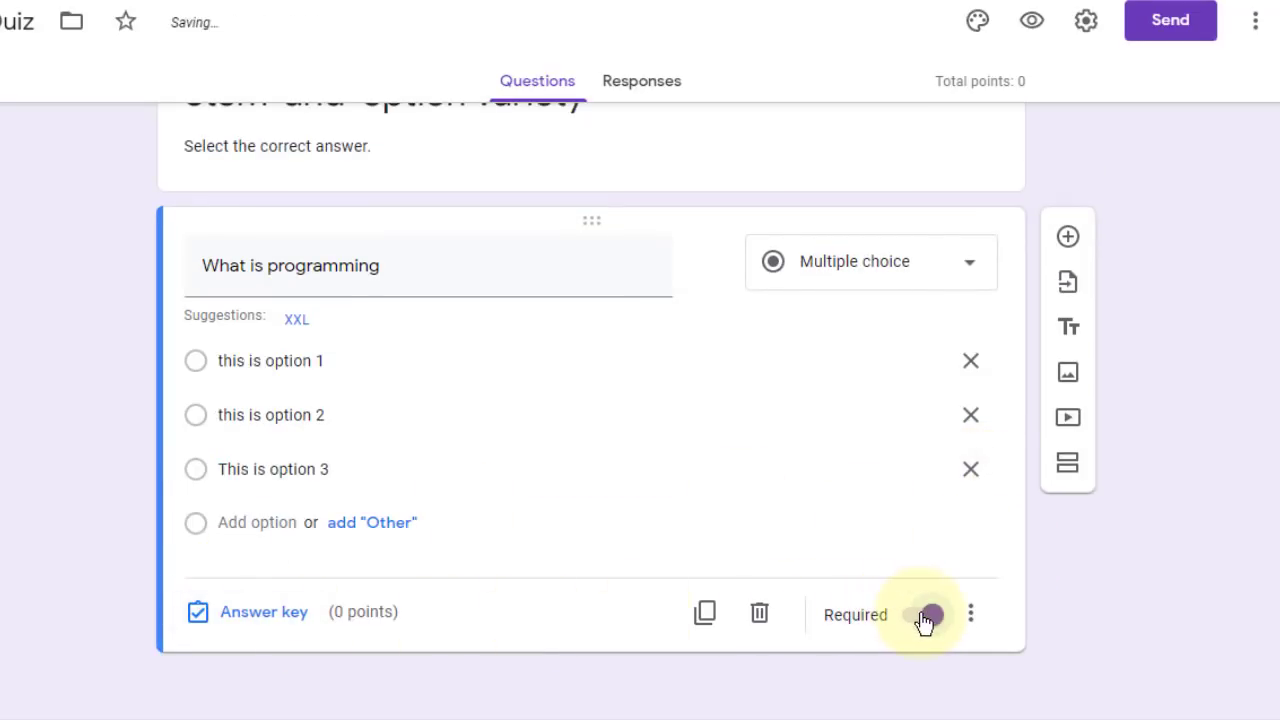
pyautogui.click(927, 615)
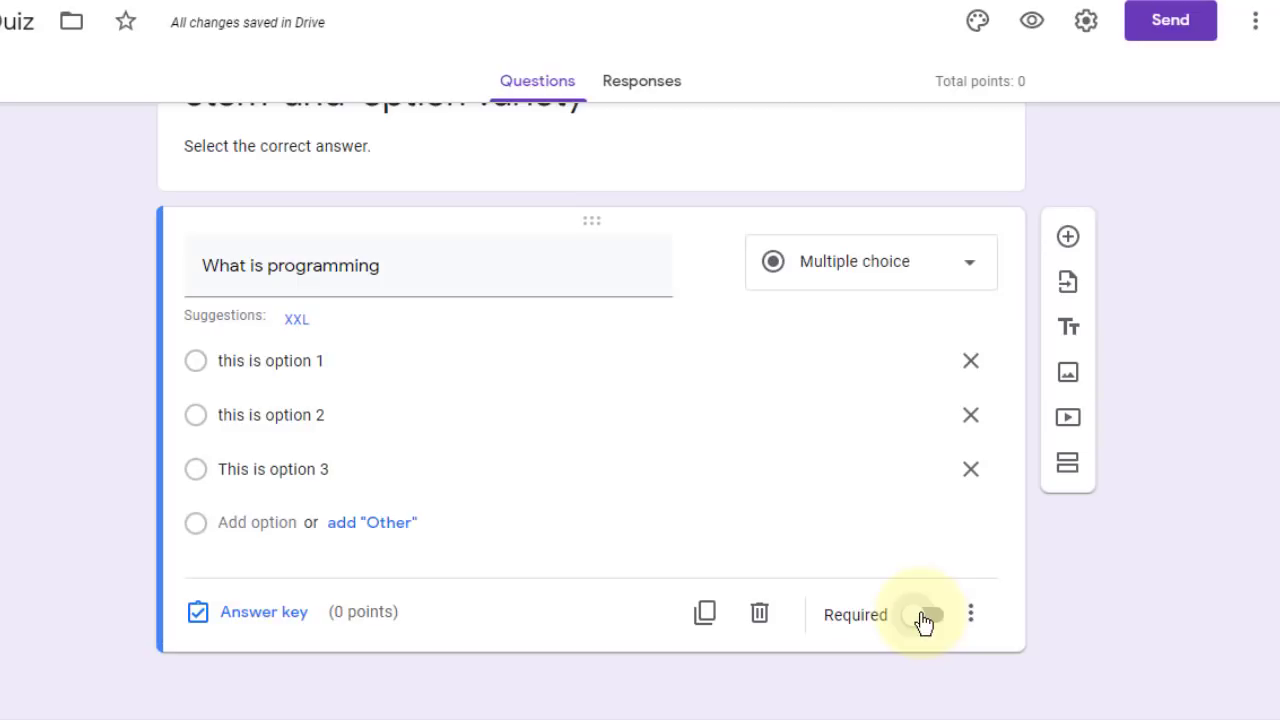
# Set the answer key of "What is programming" to 1 point with only "this is option 2" as the correct answer
pyautogui.click(256, 627)
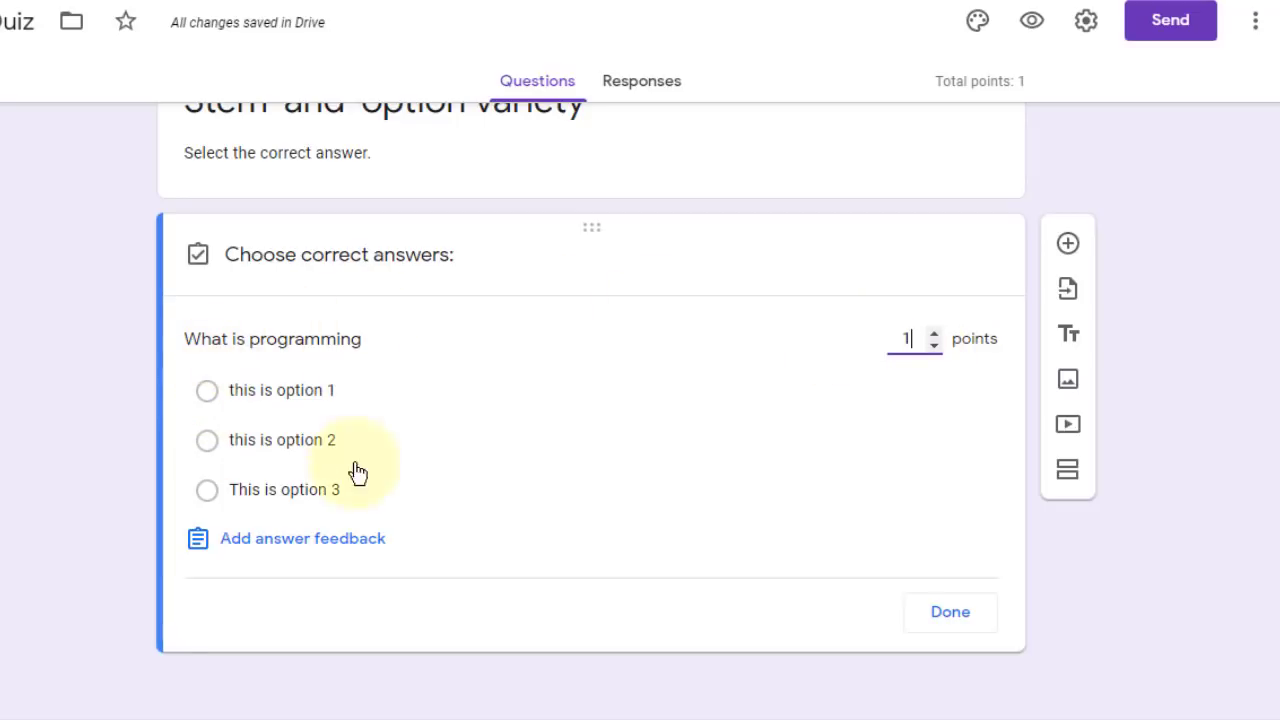
pyautogui.click(208, 441)
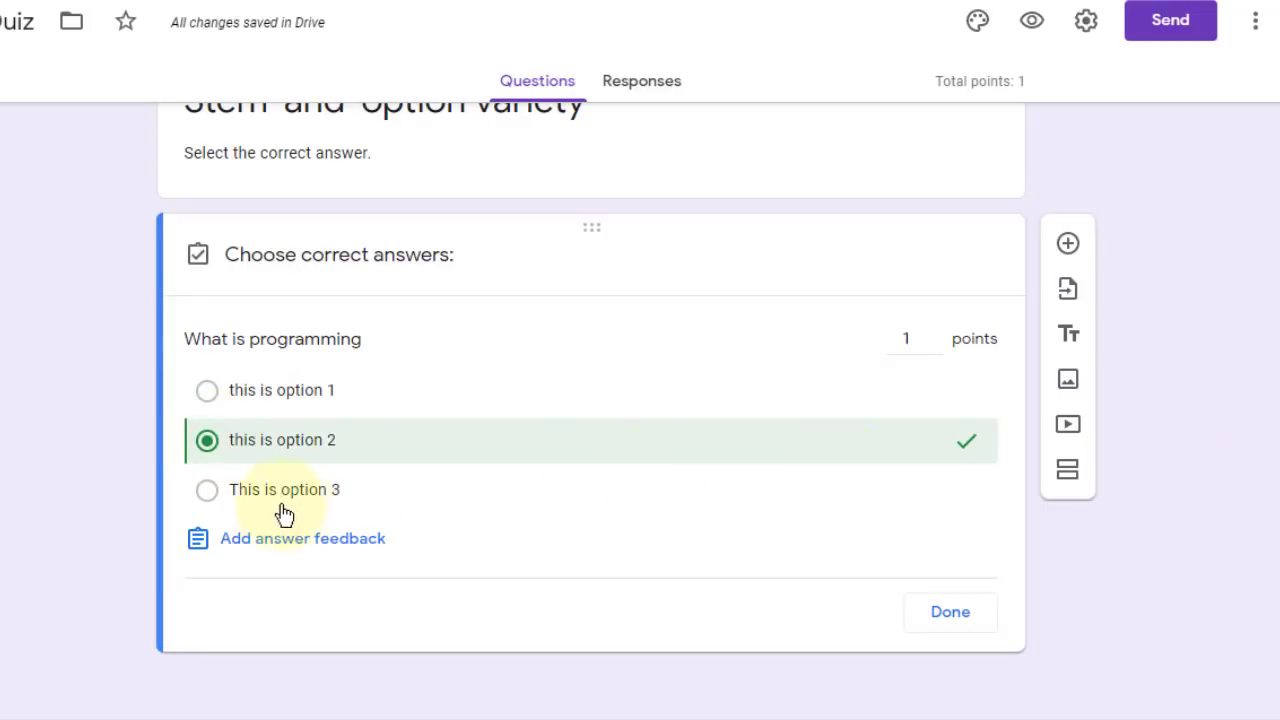
pyautogui.click(213, 506)
pyautogui.click(213, 506)
pyautogui.click(212, 492)
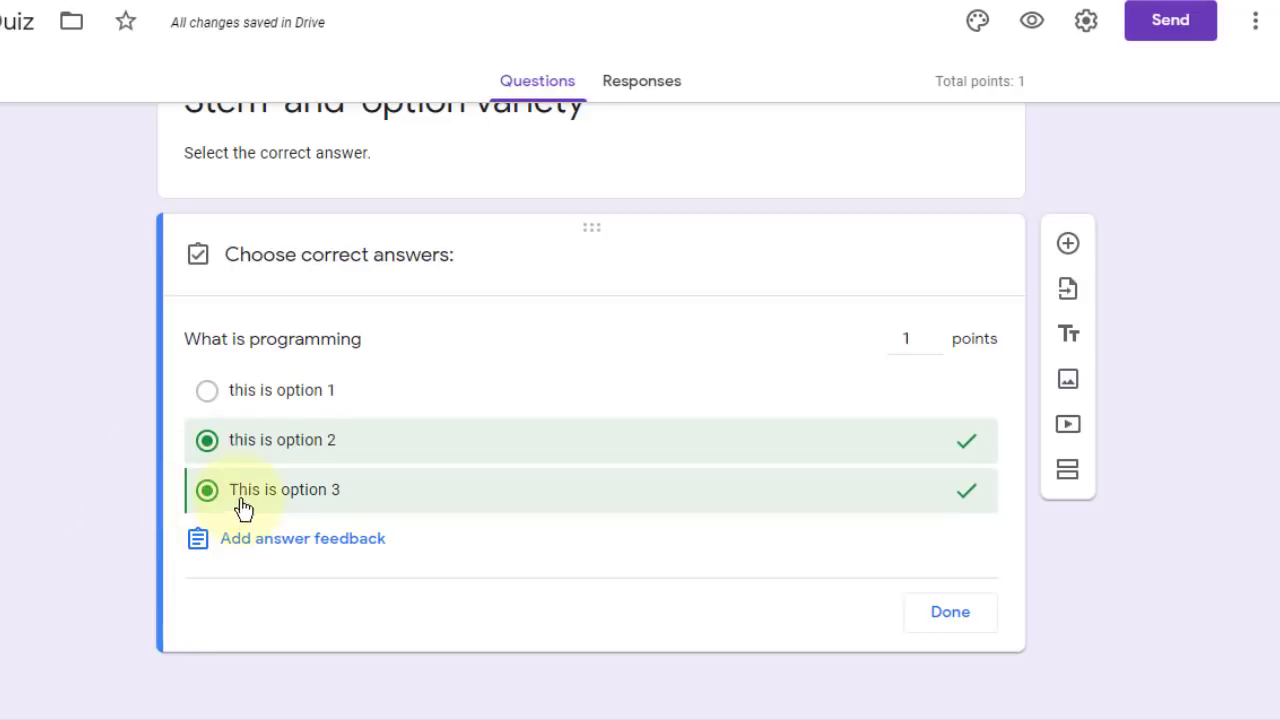
pyautogui.click(212, 494)
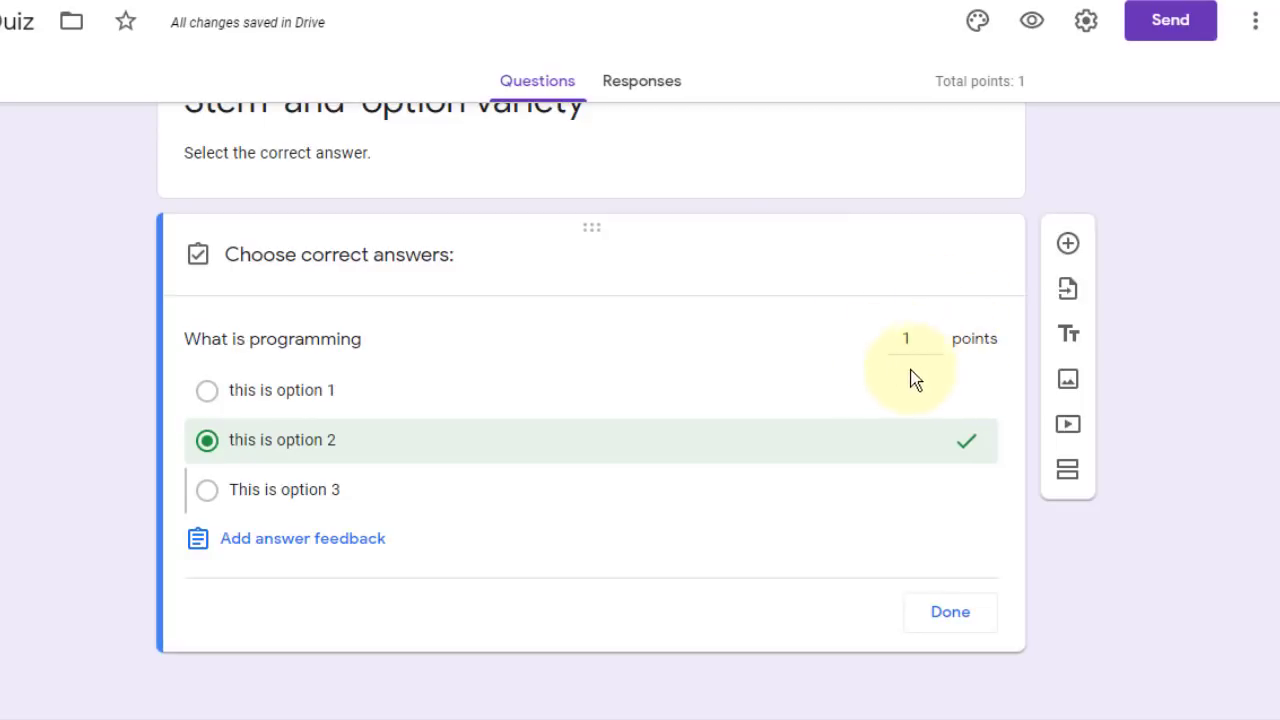
pyautogui.click(948, 615)
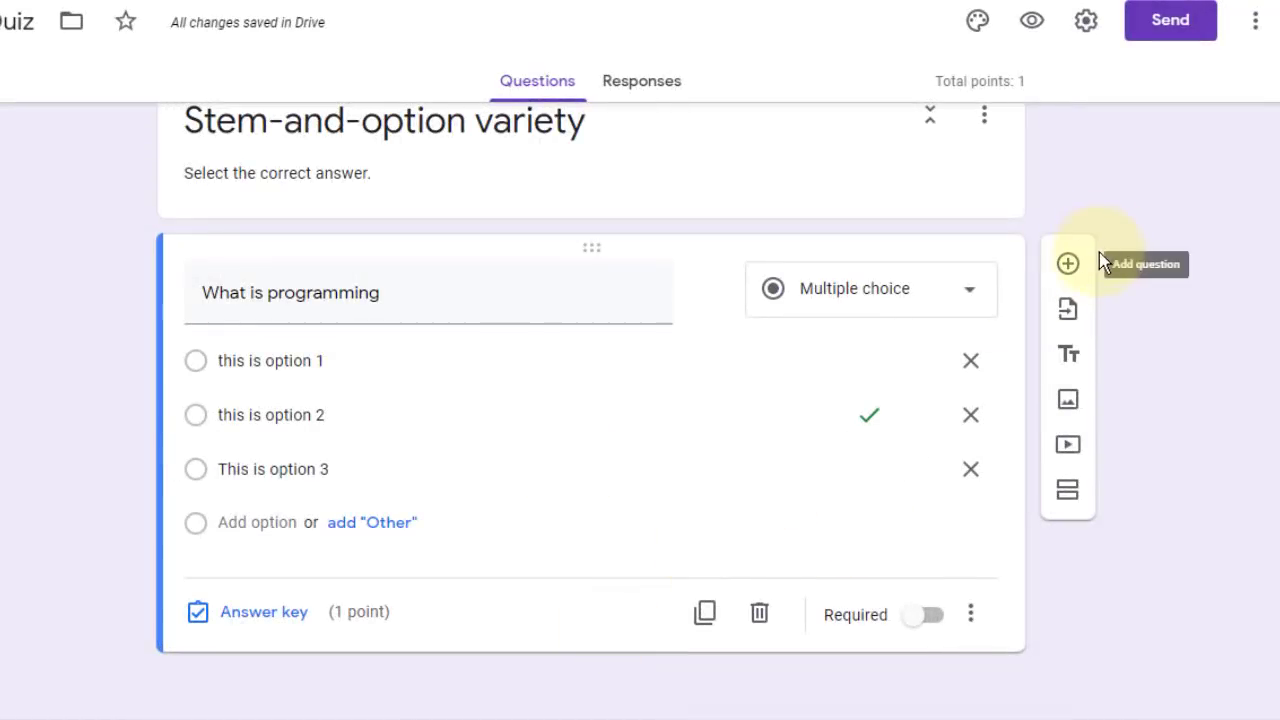
# Add a question below "What is programming" with the title "Type your section question here."
pyautogui.click(1068, 263)
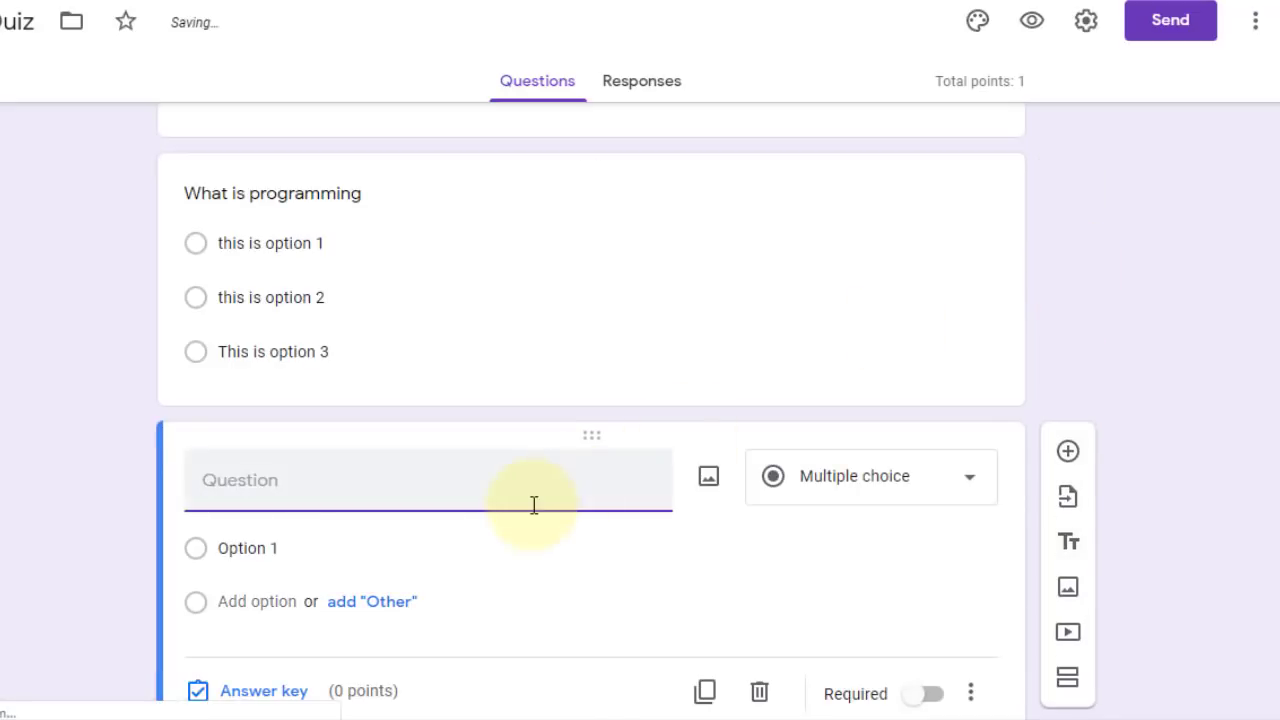
pyautogui.scroll(1, 584, 538)
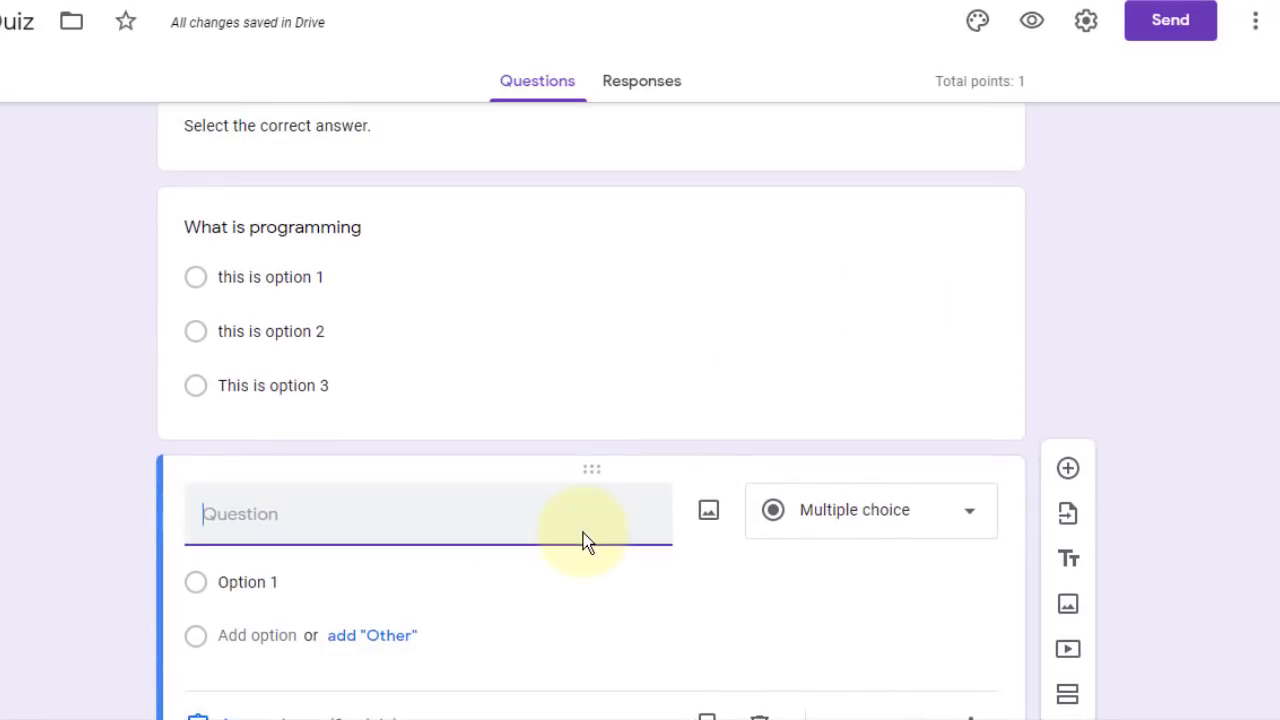
pyautogui.write('Type your section')
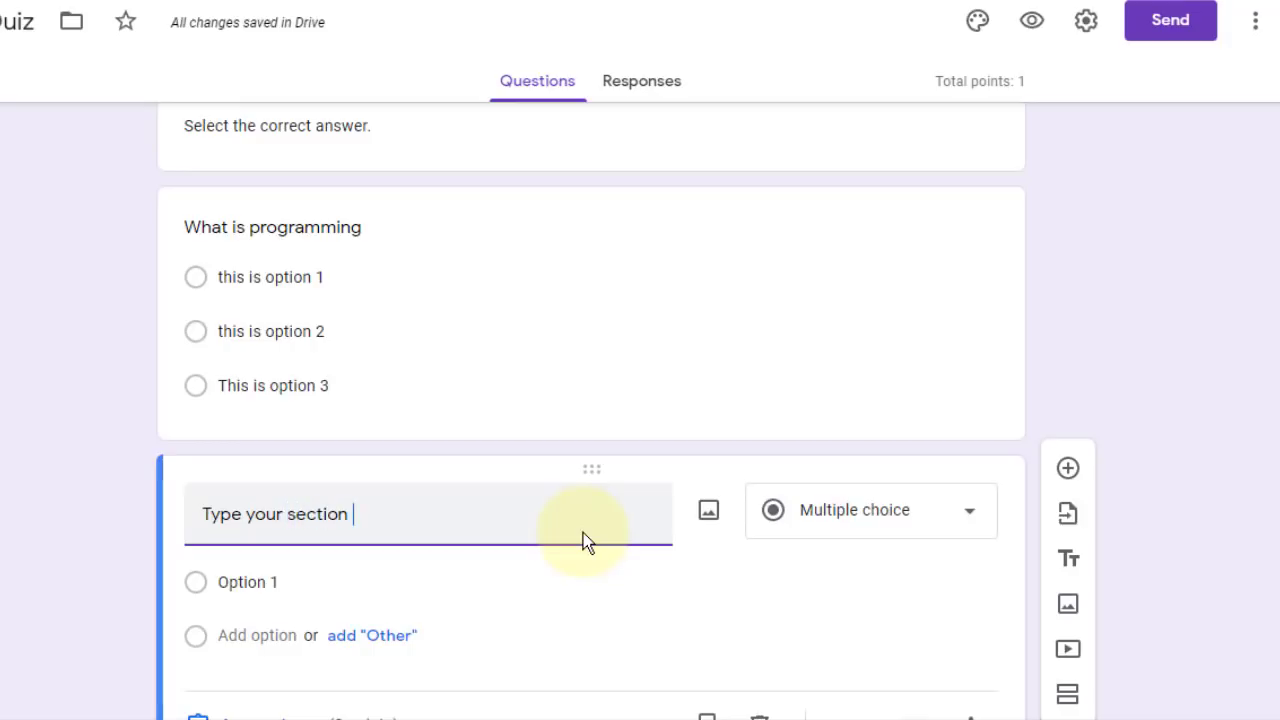
pyautogui.write(' question he')
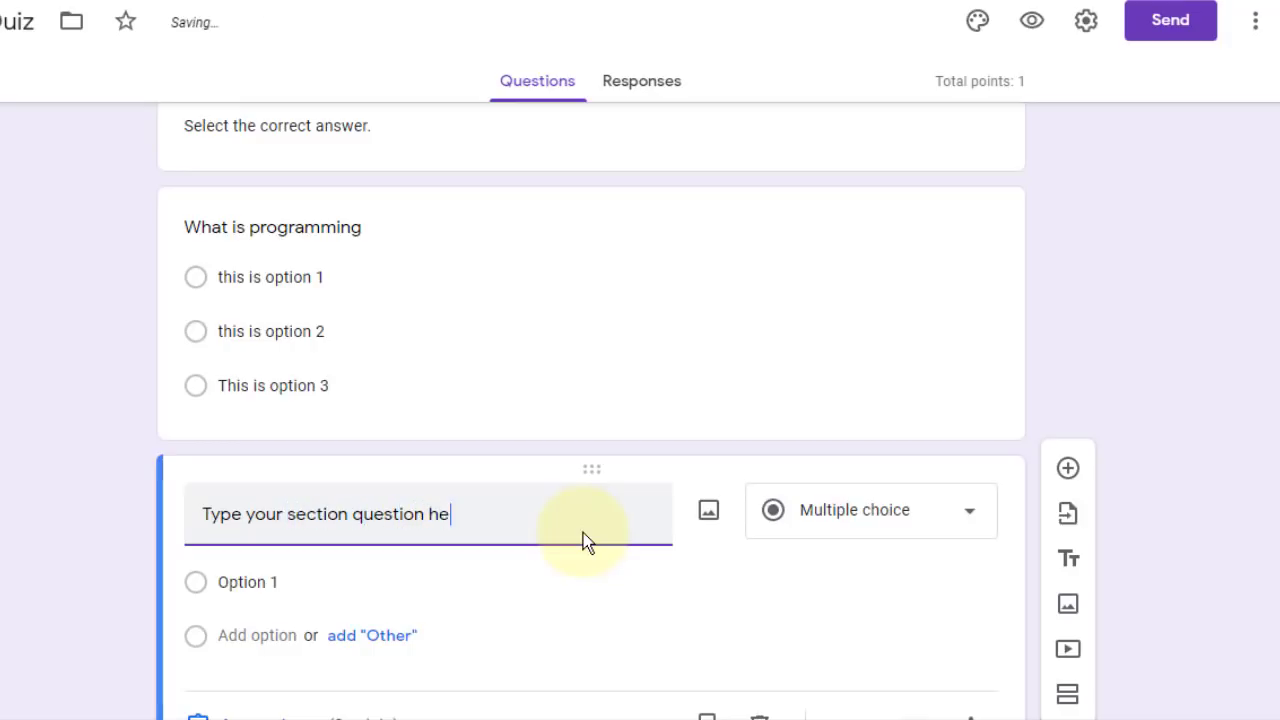
pyautogui.write('re.')
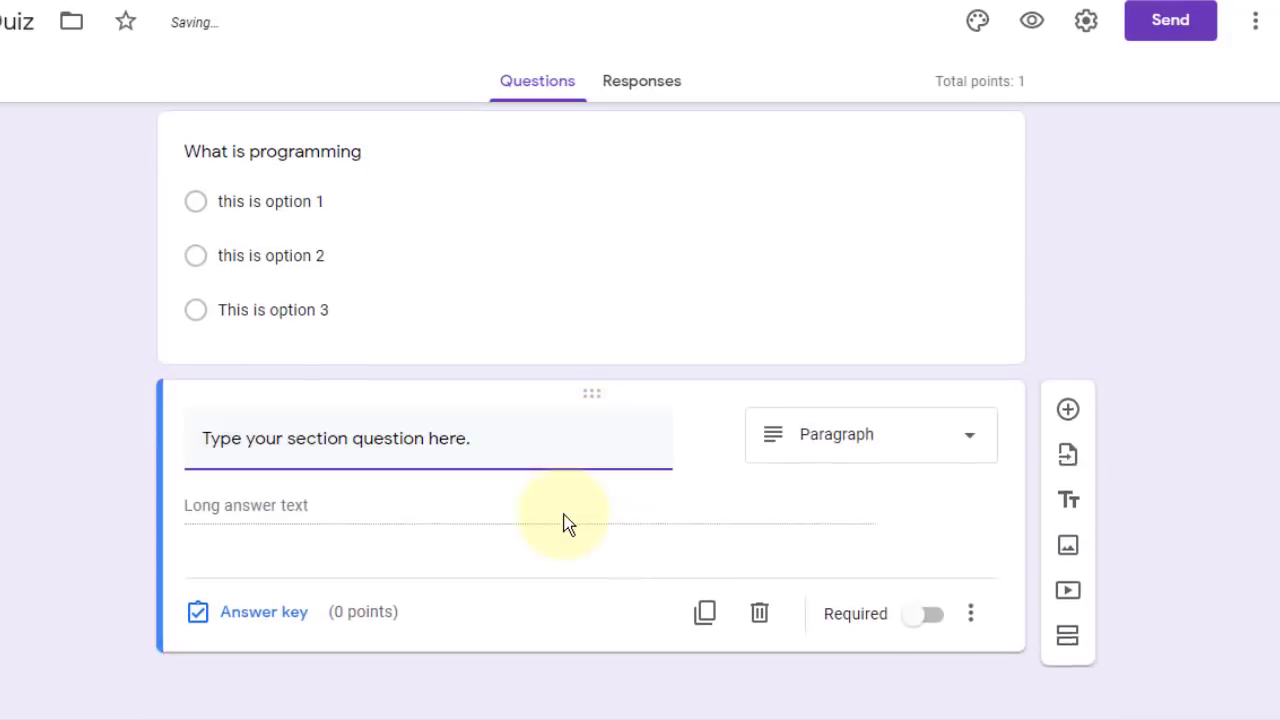
# Try the Checkboxes and Dropdown answer types on the question "Type your section question here."
pyautogui.click(946, 435)
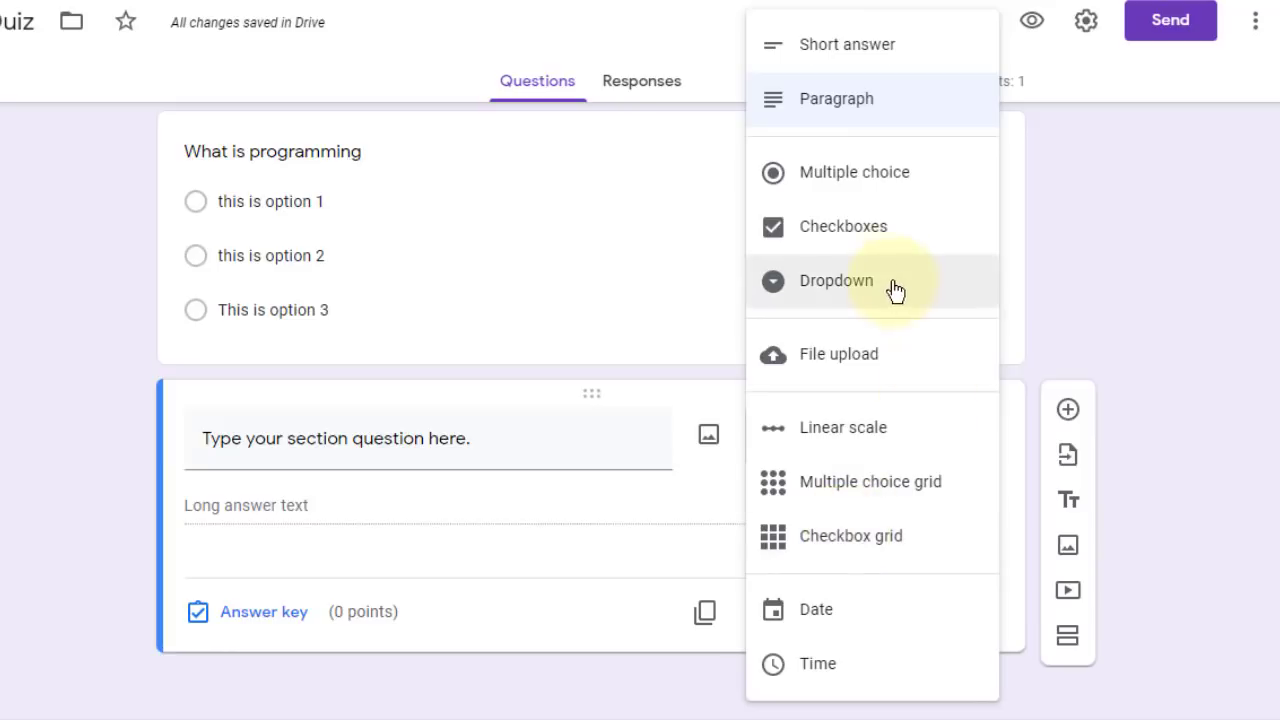
pyautogui.click(880, 232)
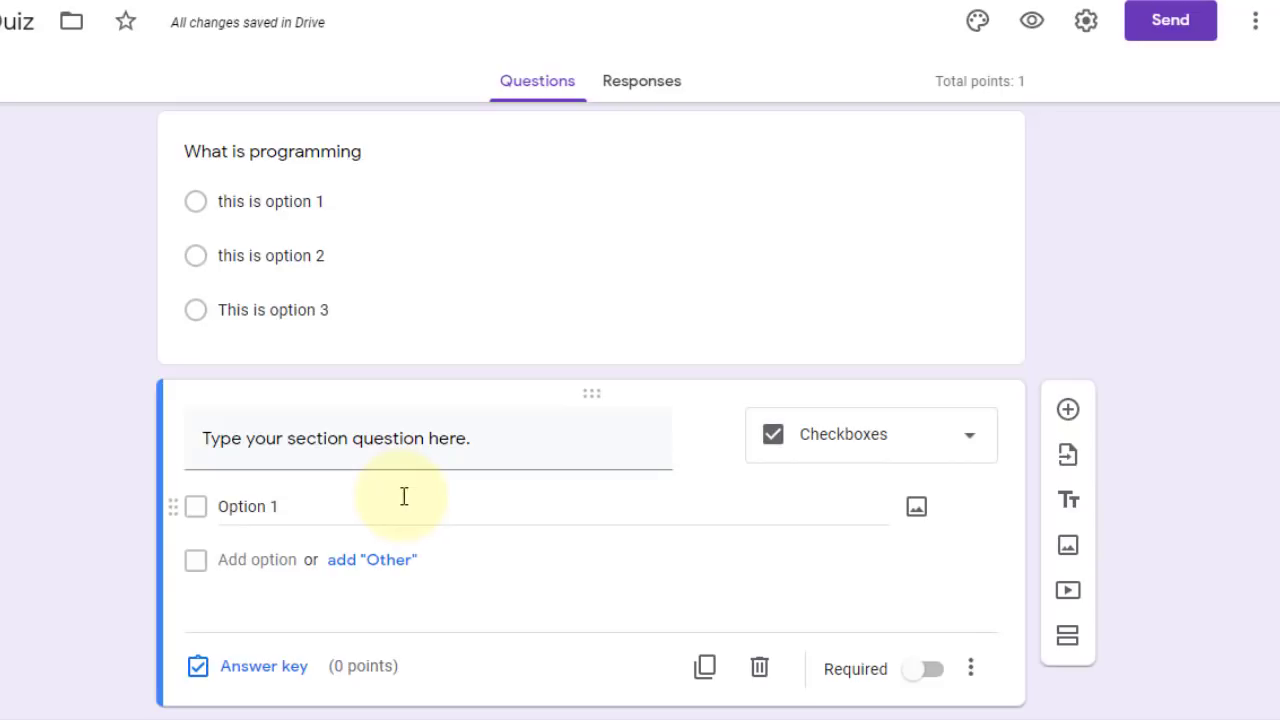
pyautogui.click(903, 448)
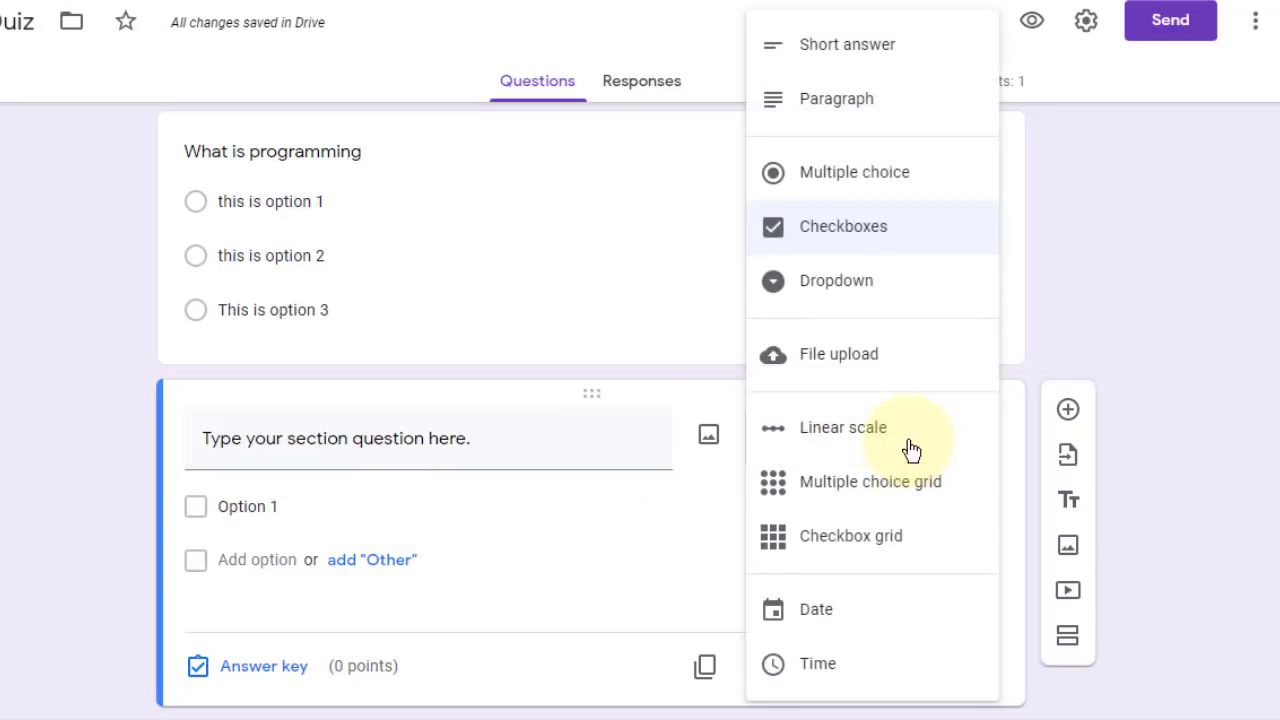
pyautogui.click(890, 292)
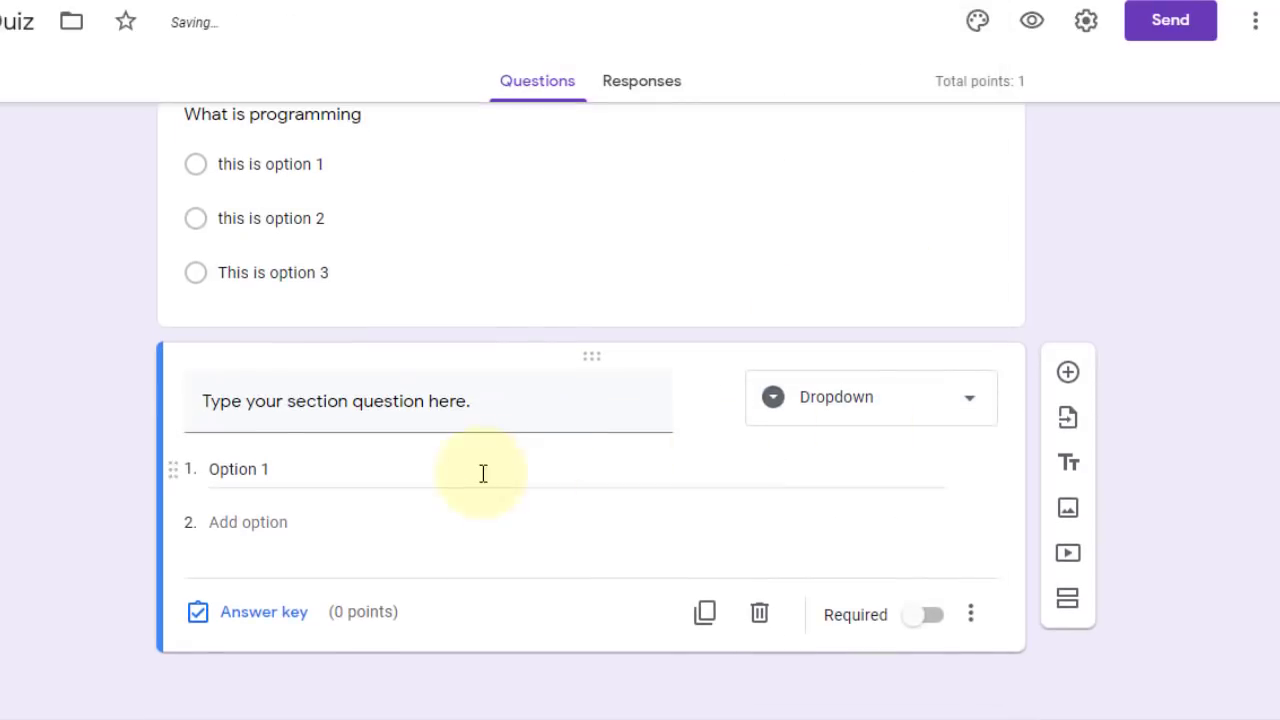
pyautogui.click(331, 476)
pyautogui.click(315, 537)
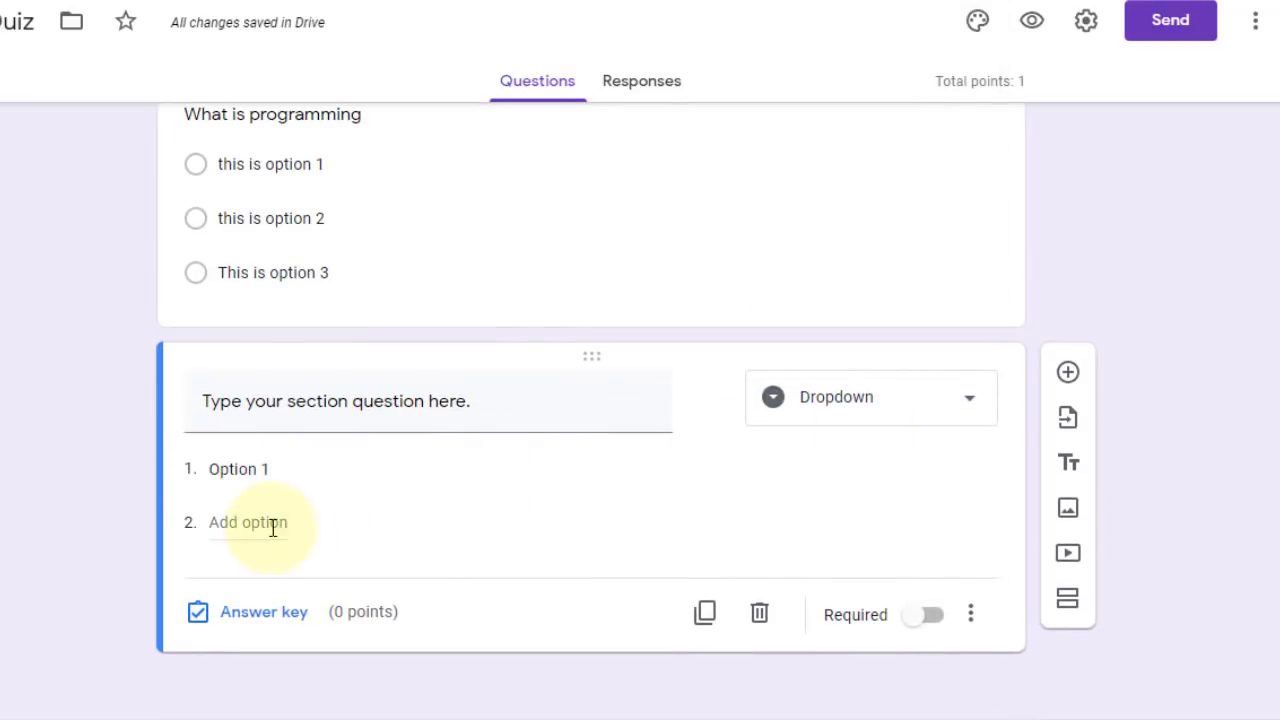
pyautogui.click(240, 470)
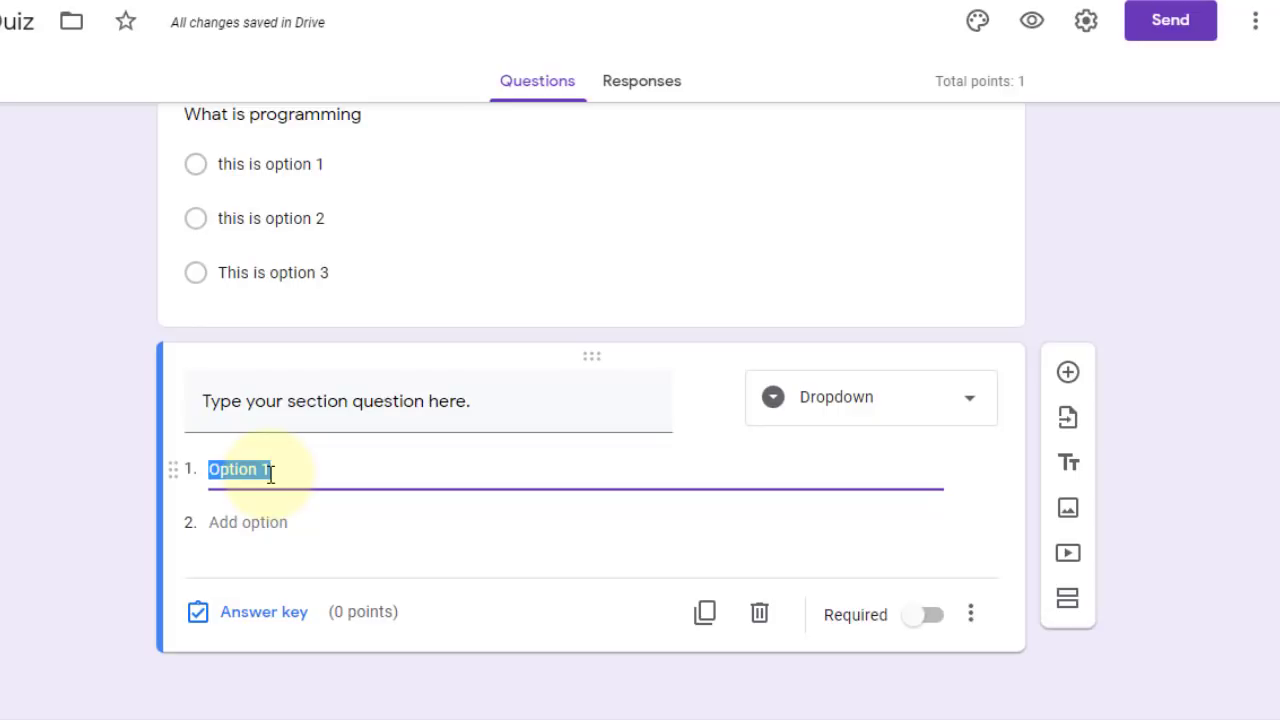
# Try the File upload answer type on the section question and cancel letting respondents upload files to Drive
pyautogui.click(880, 400)
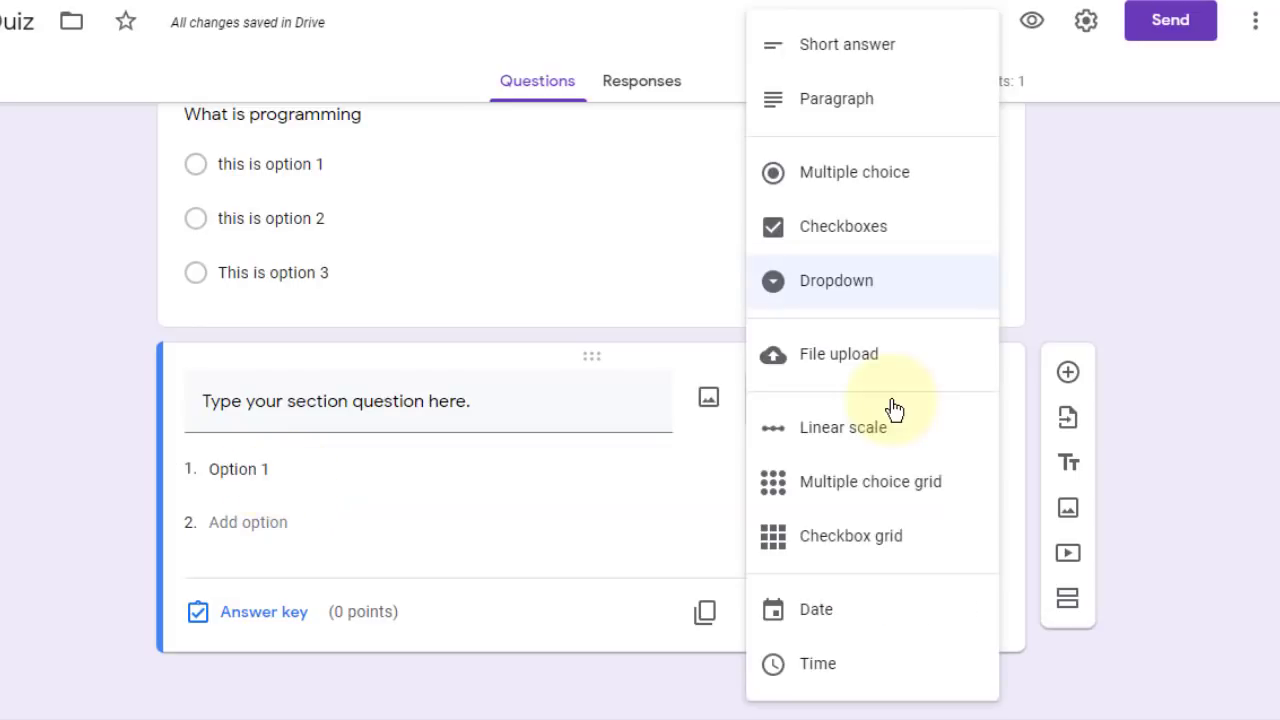
pyautogui.click(889, 369)
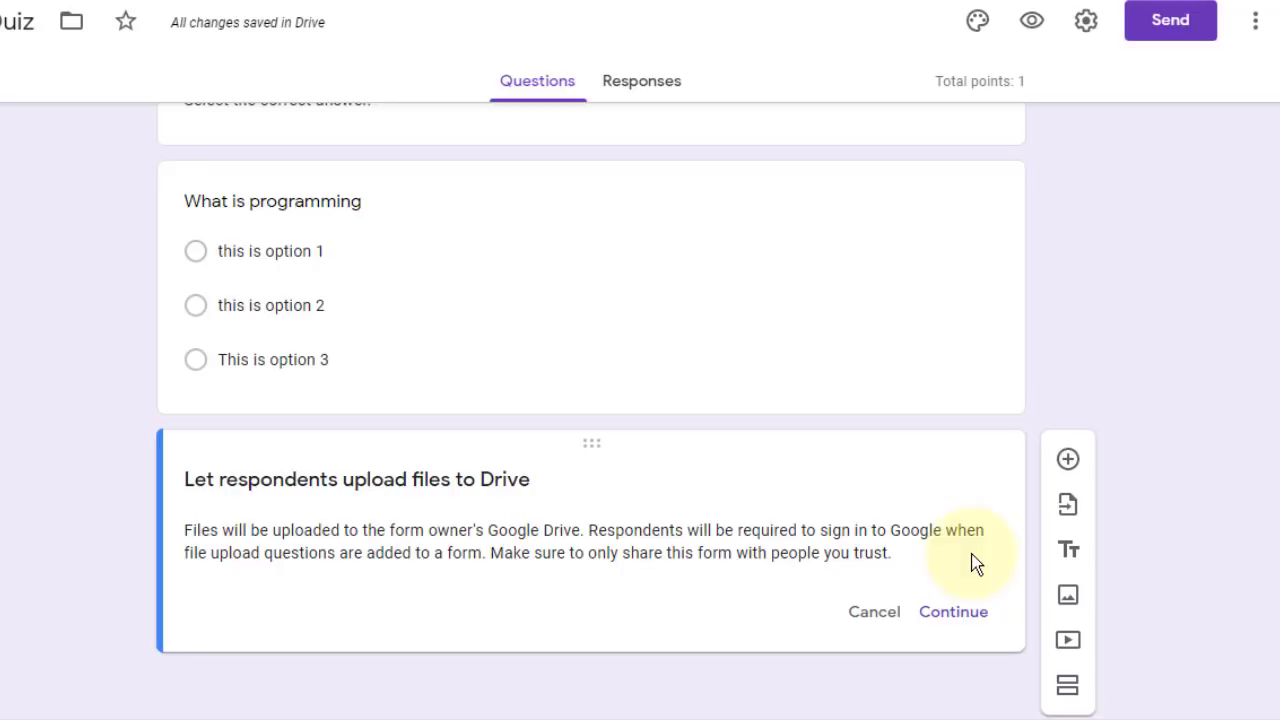
pyautogui.click(876, 612)
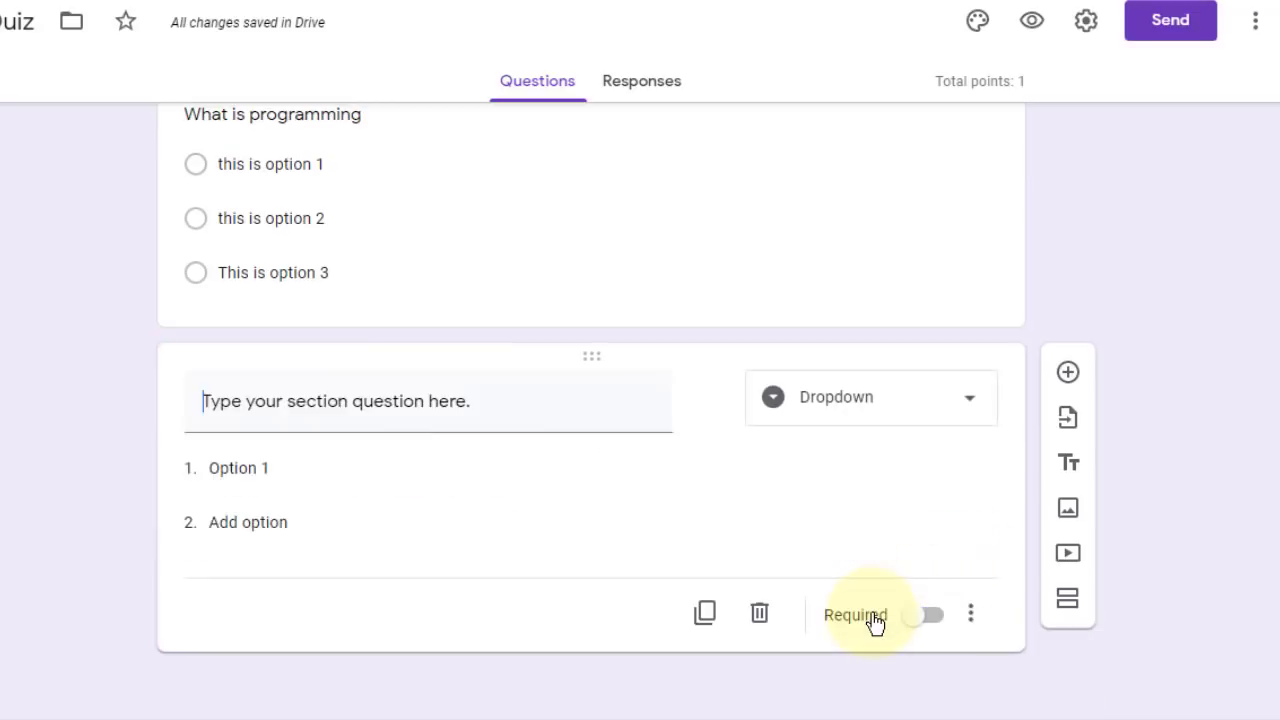
# Try the Linear scale answer type on the section question and check its two optional label fields
pyautogui.click(913, 405)
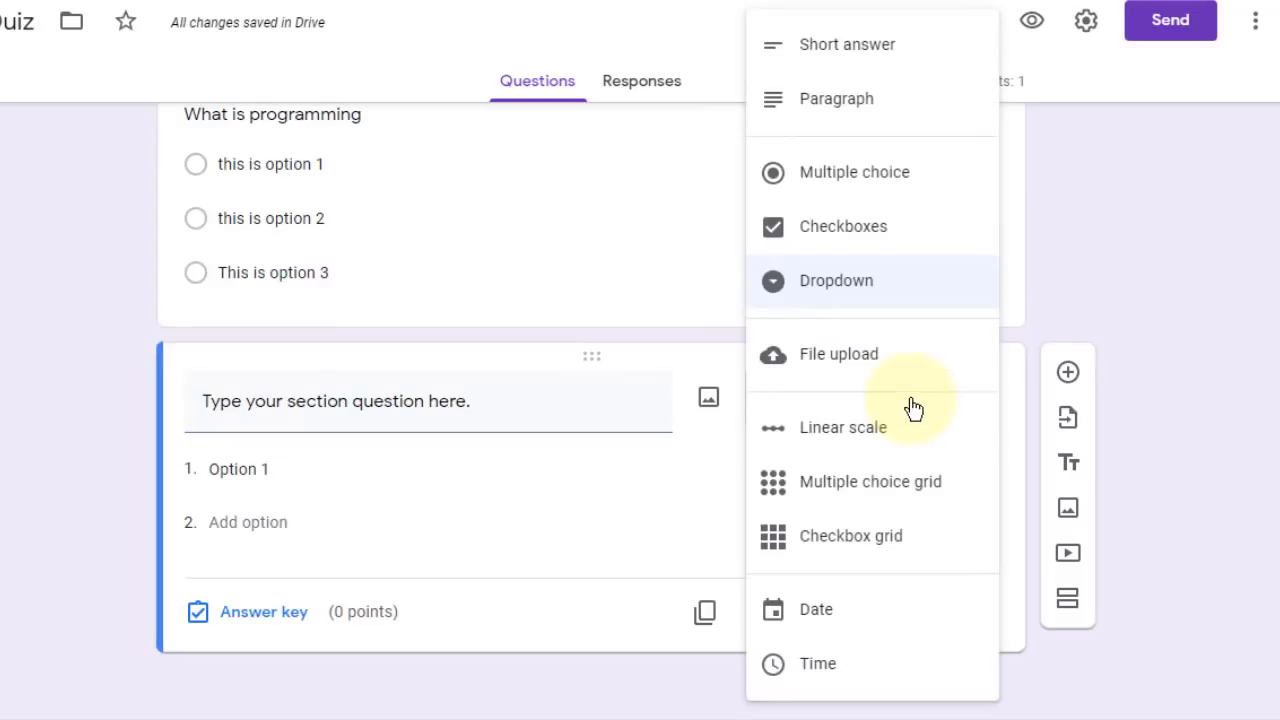
pyautogui.click(867, 443)
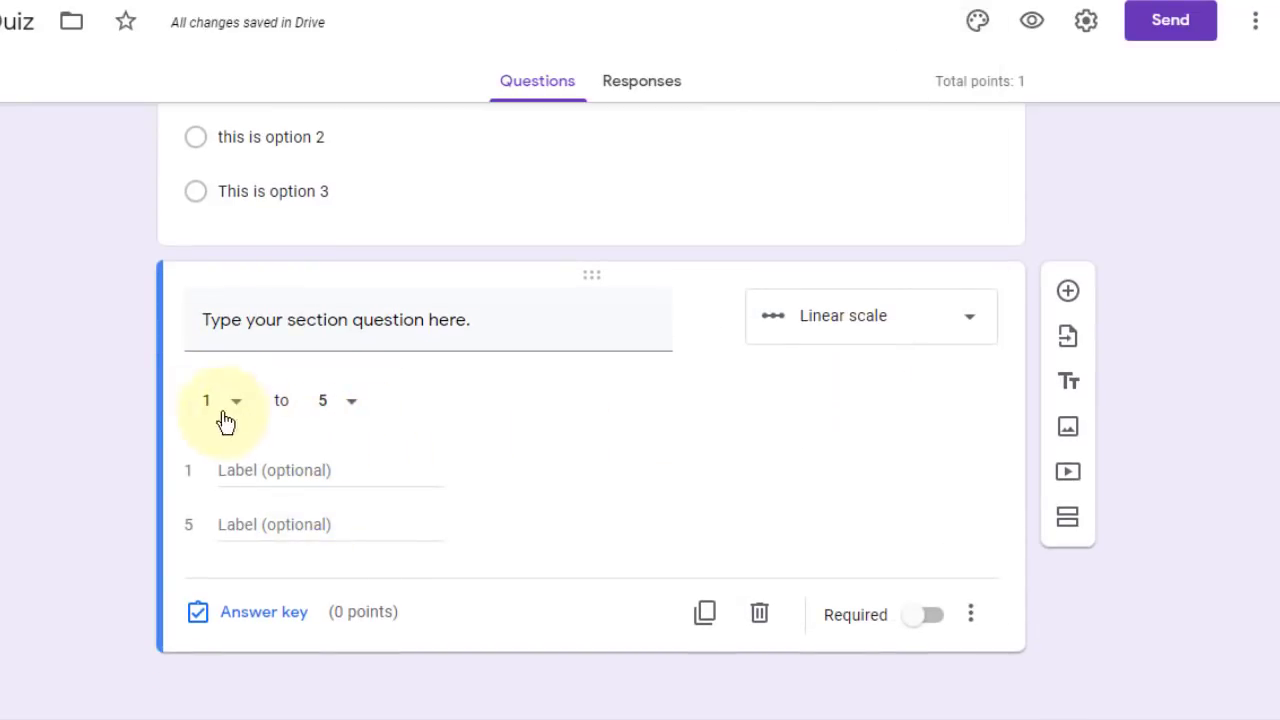
pyautogui.click(298, 477)
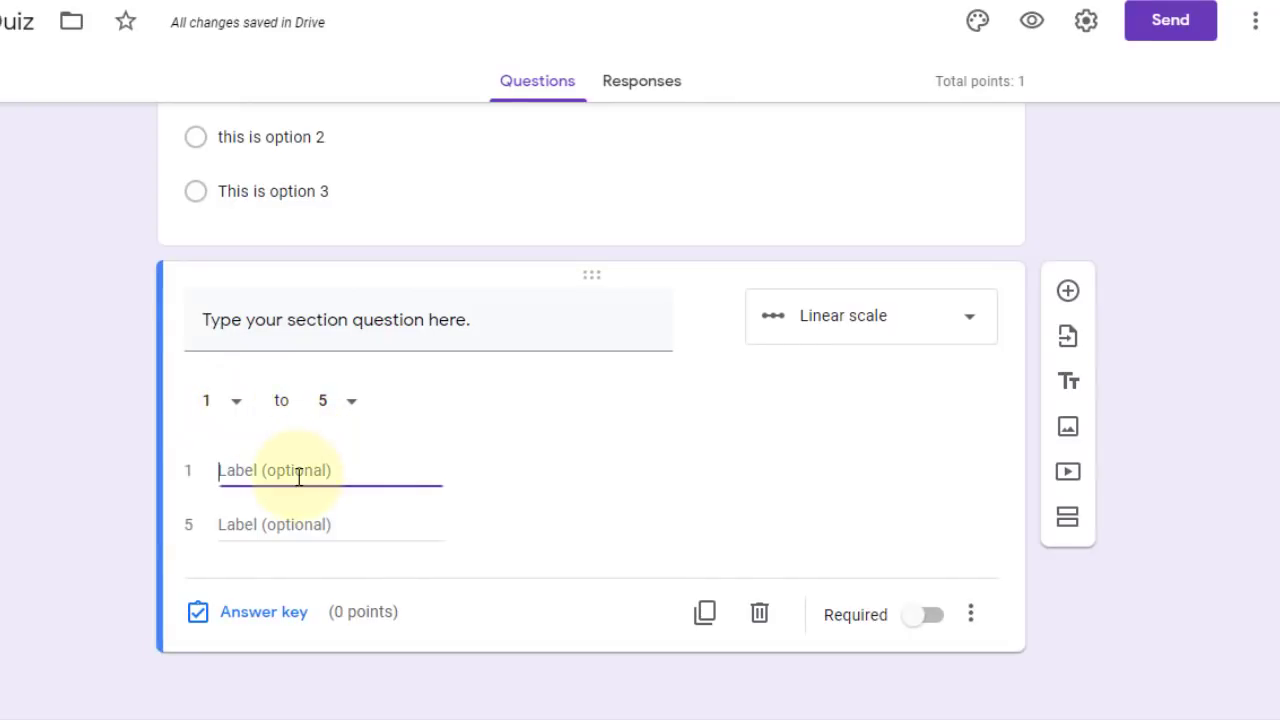
pyautogui.click(322, 524)
# Try the Multiple choice grid and Checkbox grid answer types on the section question
pyautogui.click(930, 318)
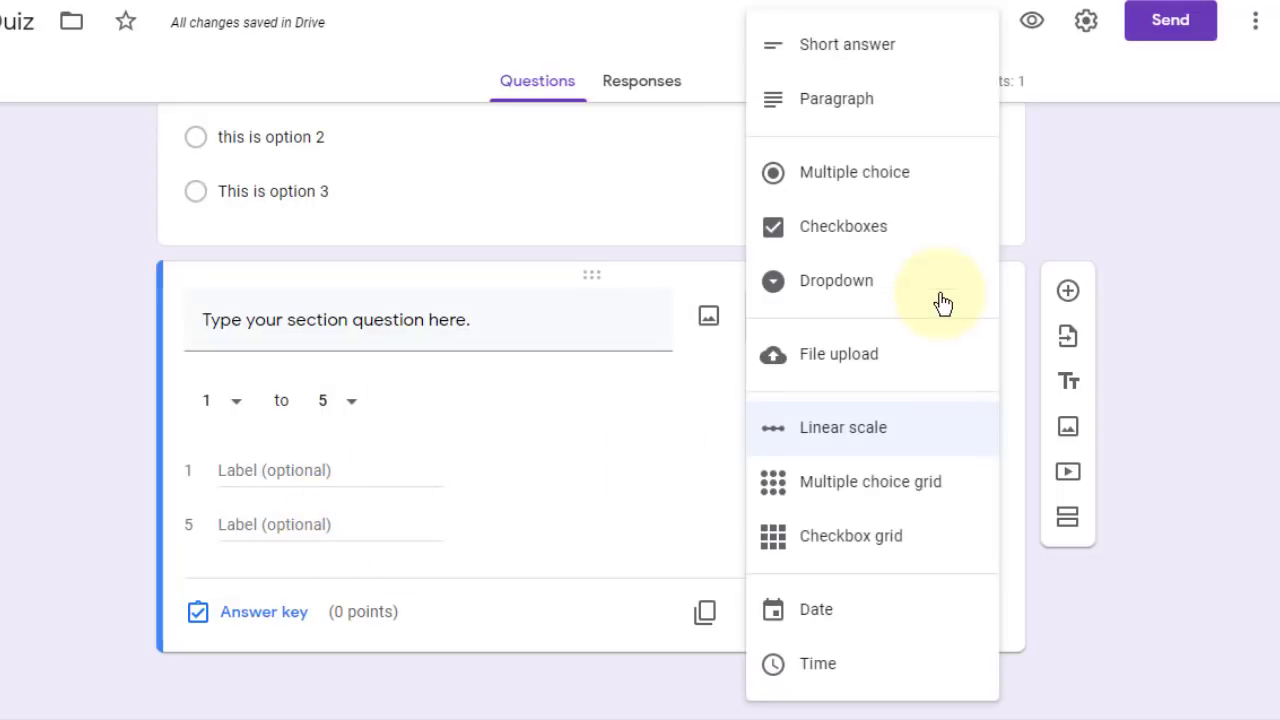
pyautogui.click(912, 500)
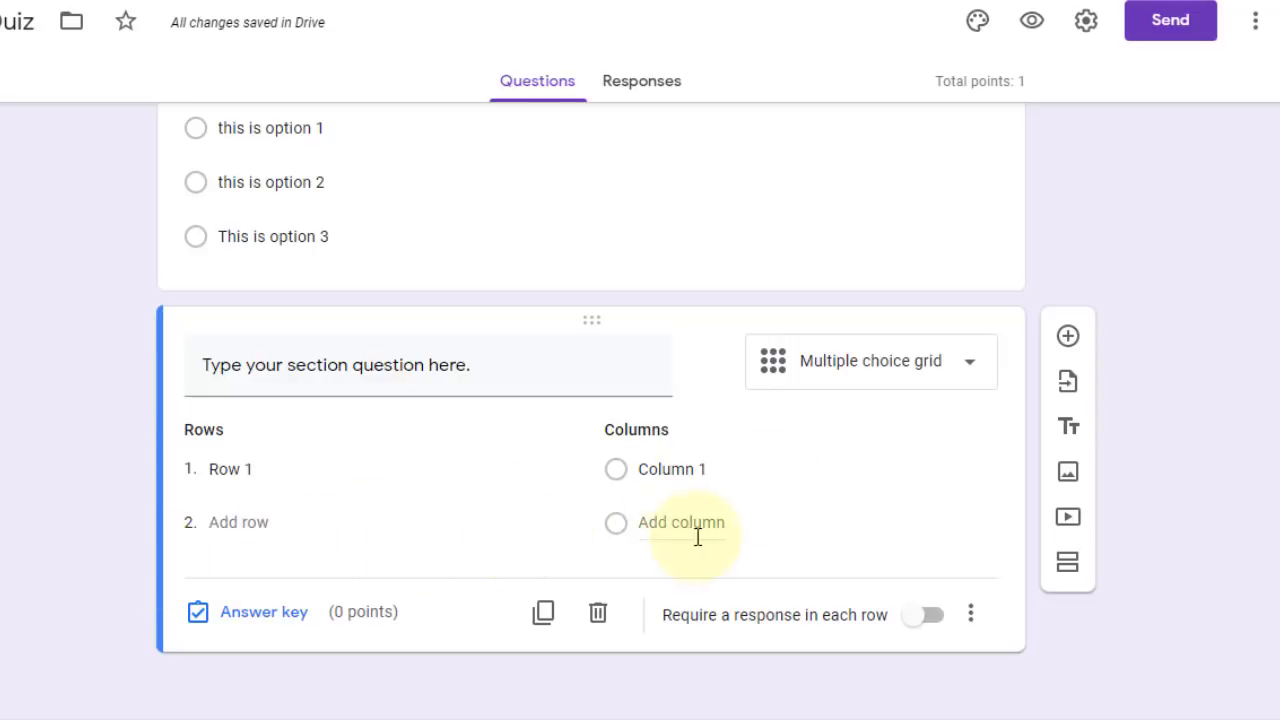
pyautogui.click(960, 363)
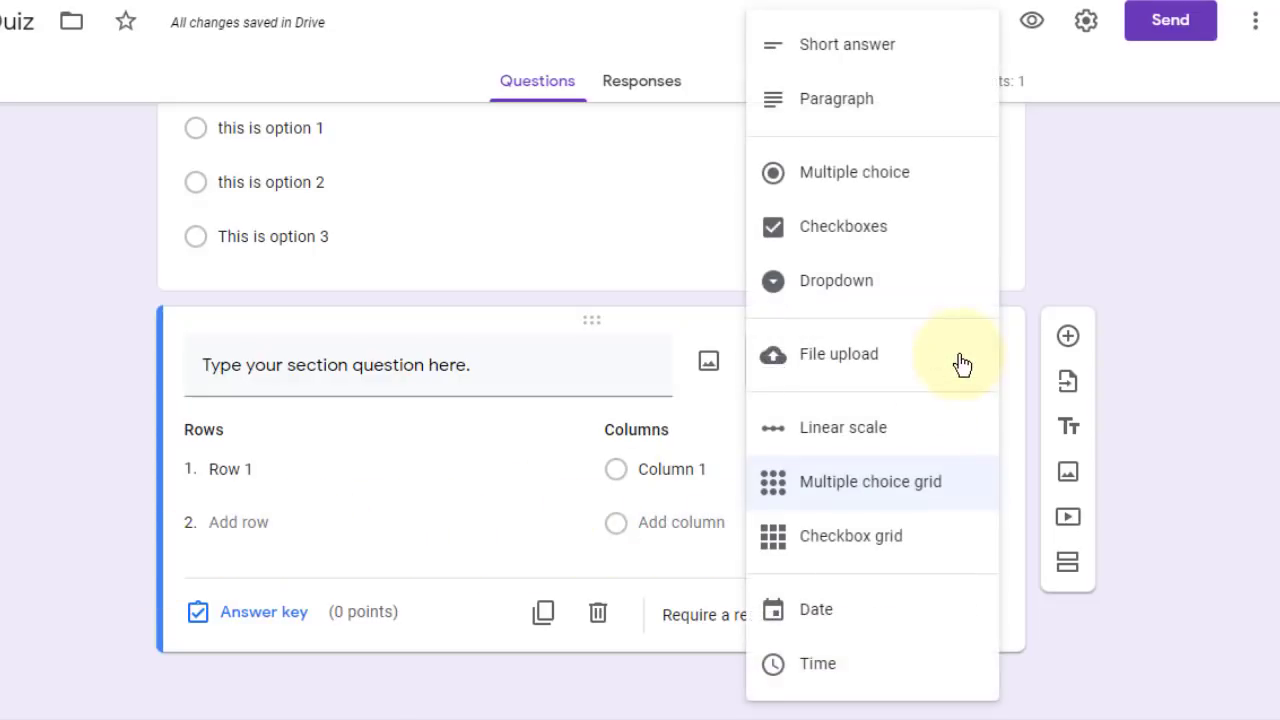
pyautogui.click(895, 560)
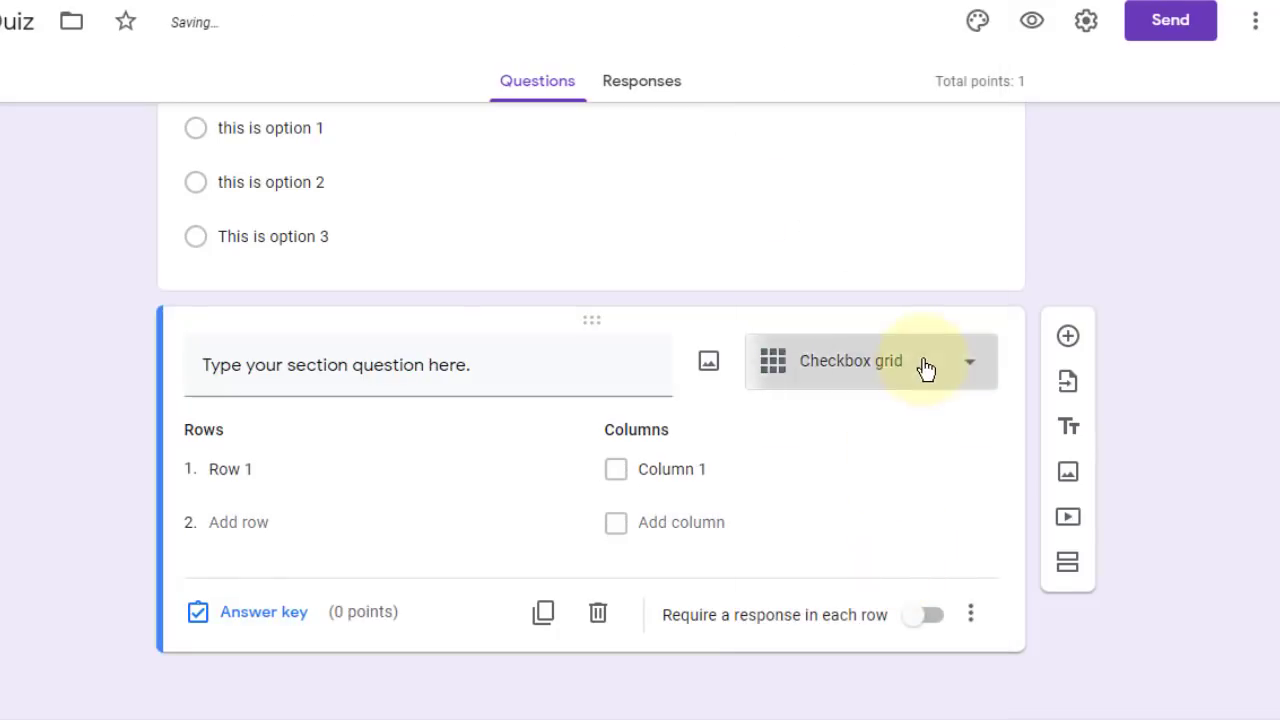
pyautogui.click(871, 612)
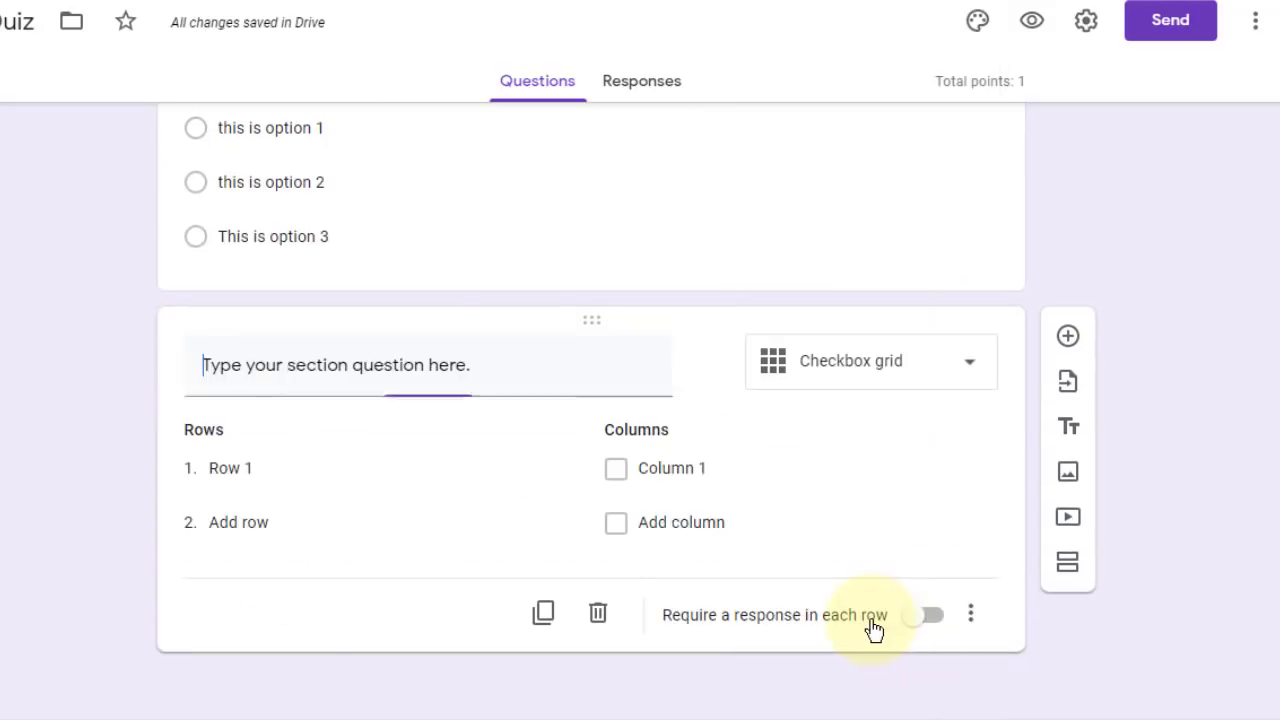
# Set the answer type of "Type your section question here." to Short answer
pyautogui.click(930, 373)
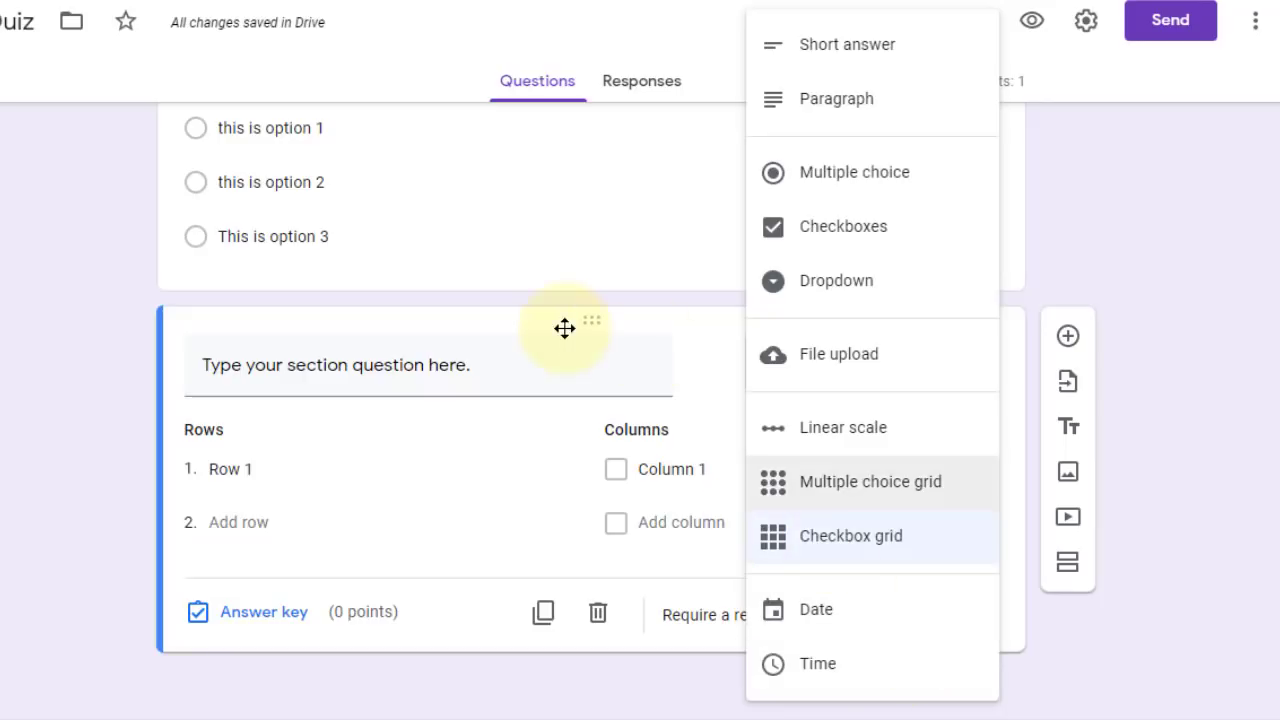
pyautogui.click(1275, 277)
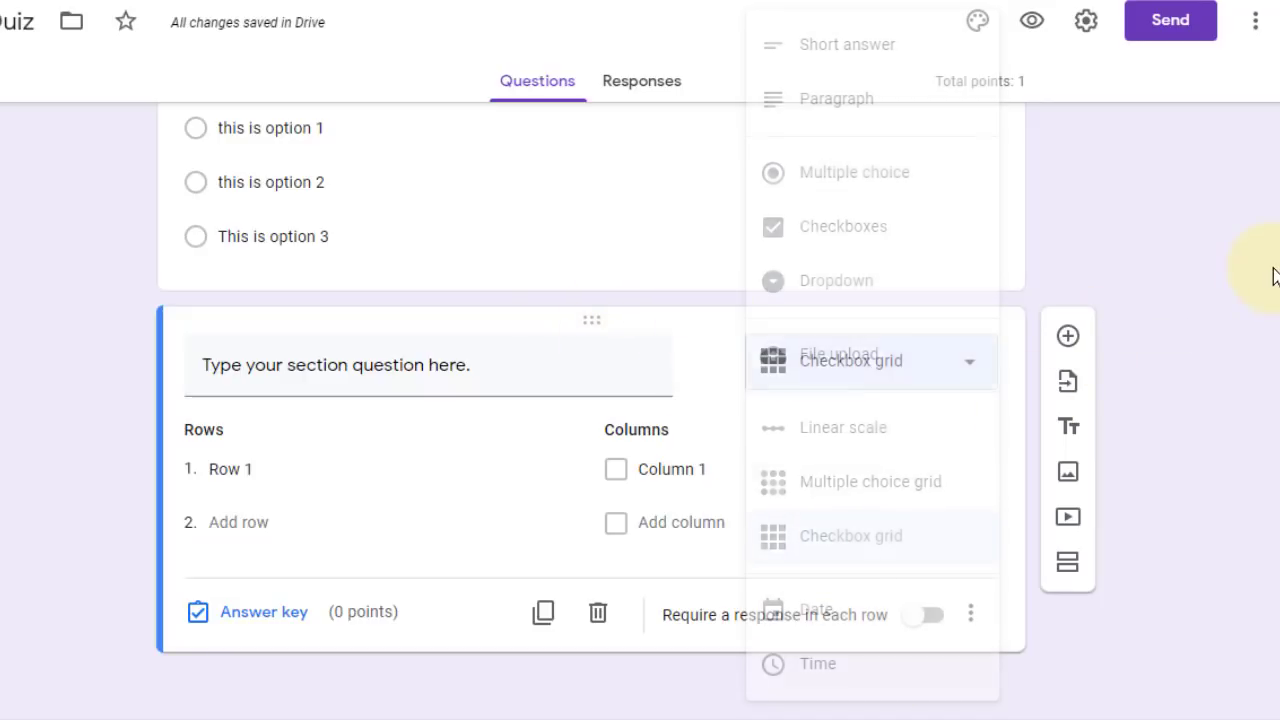
pyautogui.click(946, 375)
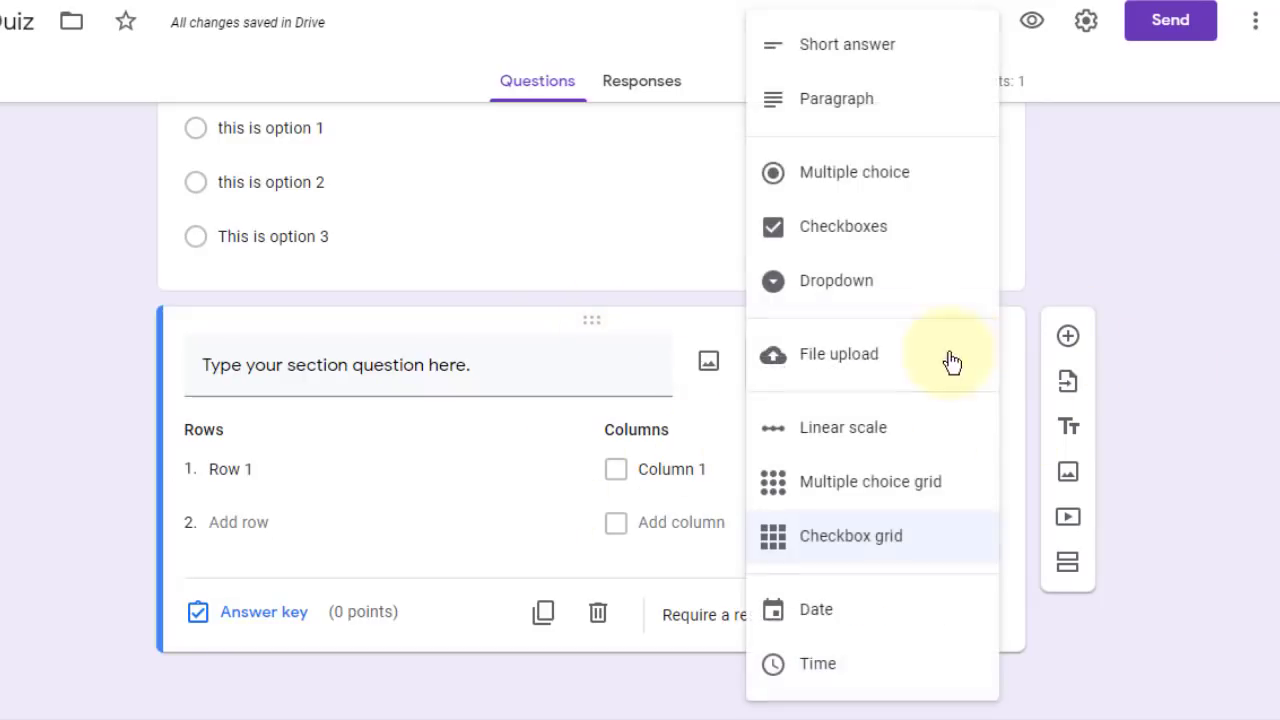
pyautogui.click(874, 70)
pyautogui.click(880, 466)
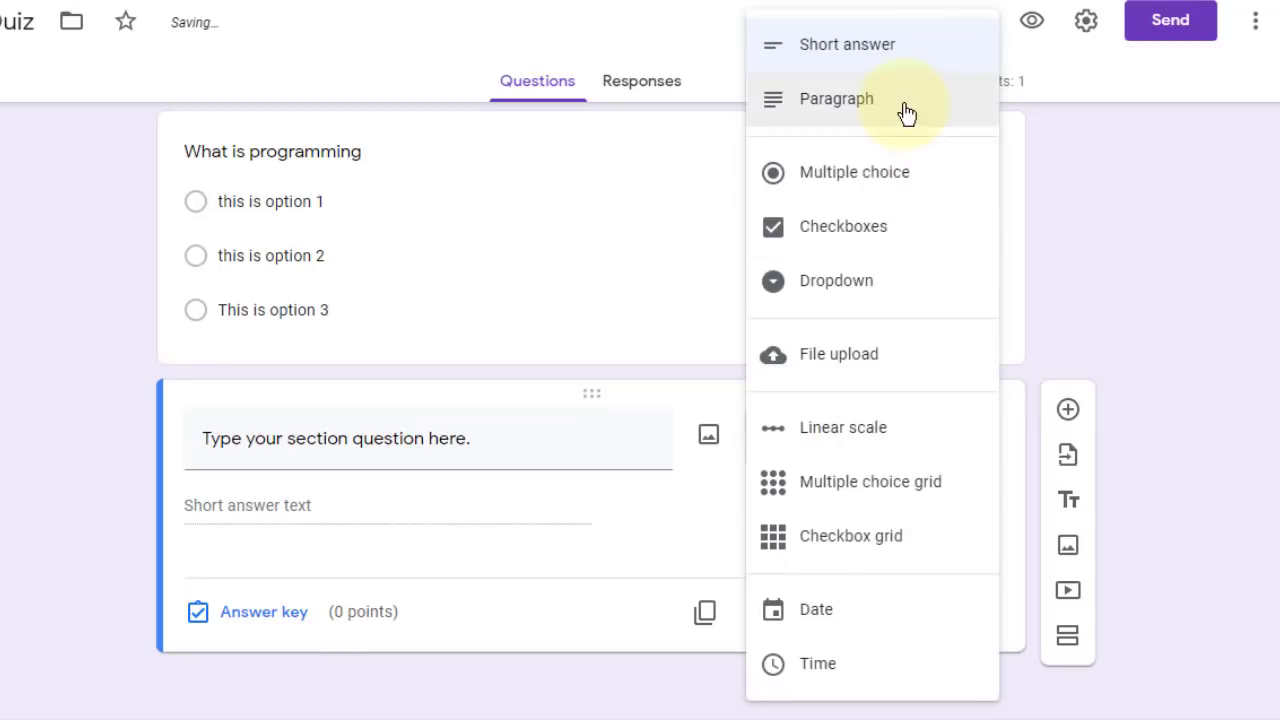
pyautogui.click(897, 48)
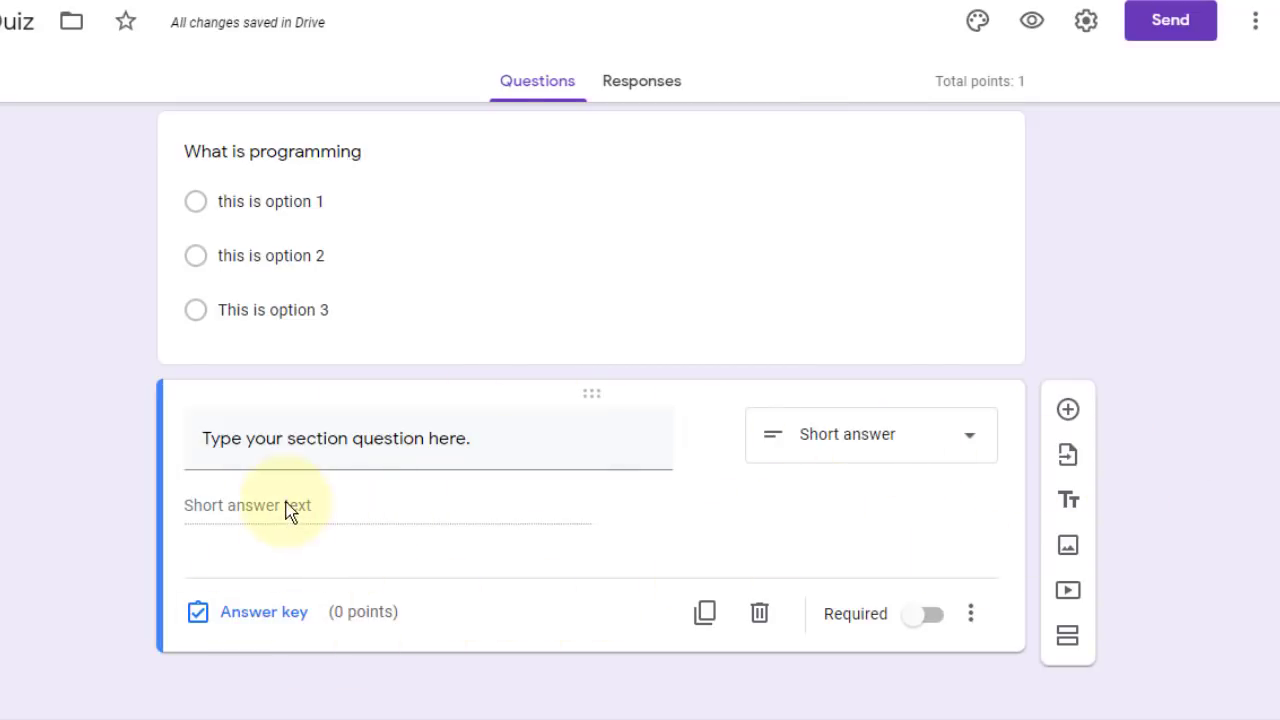
# Set the answer key of "Type your section question here." to 5 points without listing a correct answer
pyautogui.click(268, 617)
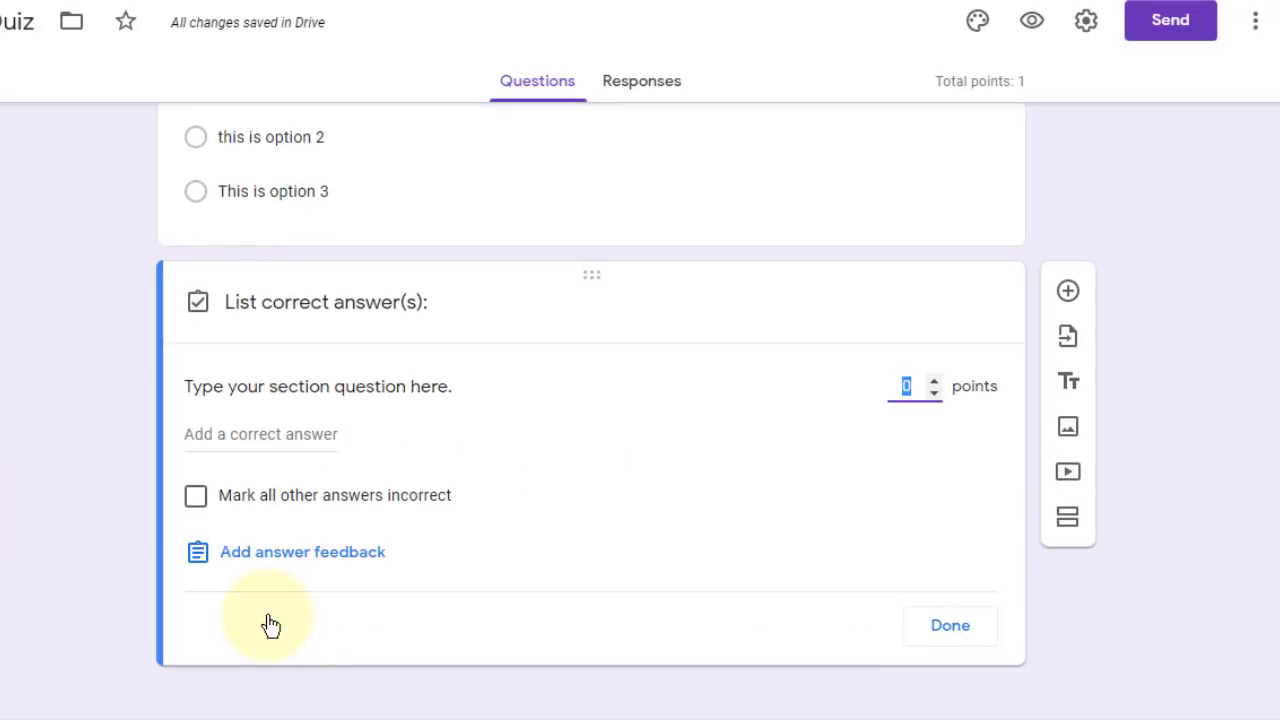
pyautogui.click(936, 384)
pyautogui.click(936, 384)
pyautogui.click(936, 384)
pyautogui.click(950, 626)
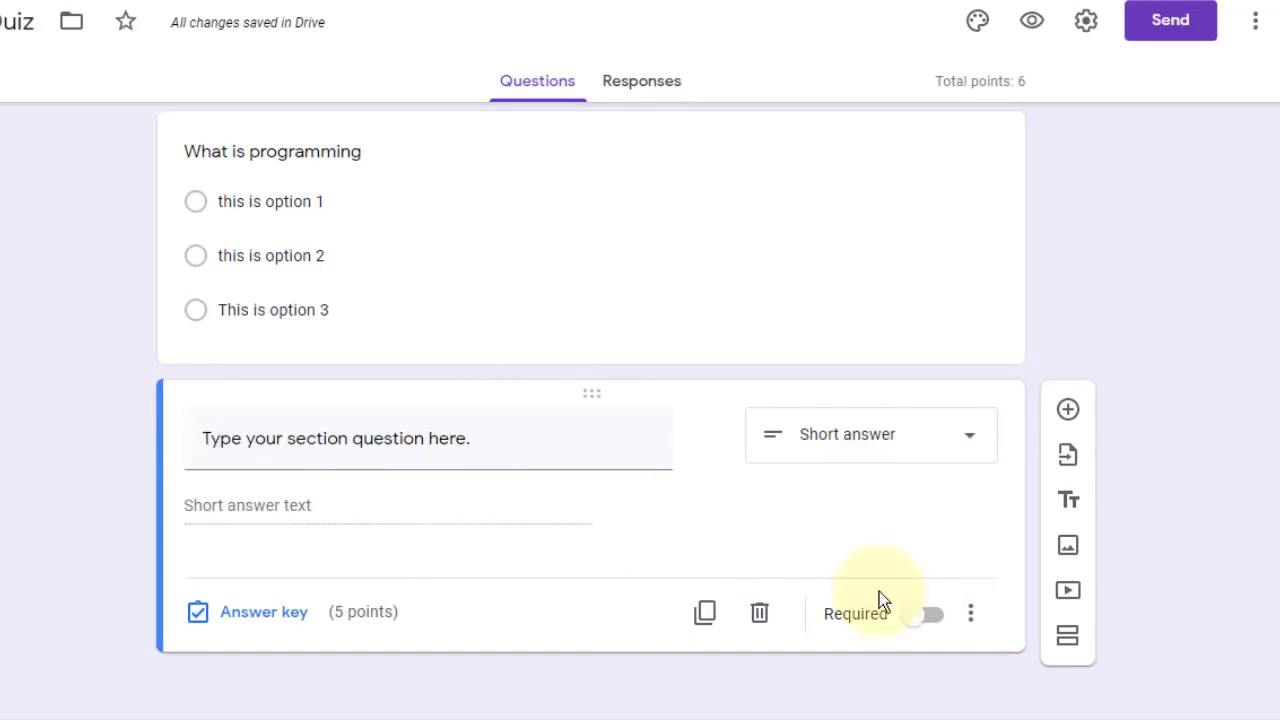
# Add a multiple-choice question below the short-answer one with the title "This is your third question."
pyautogui.scroll(5, 851, 474)
pyautogui.scroll(-5, 846, 463)
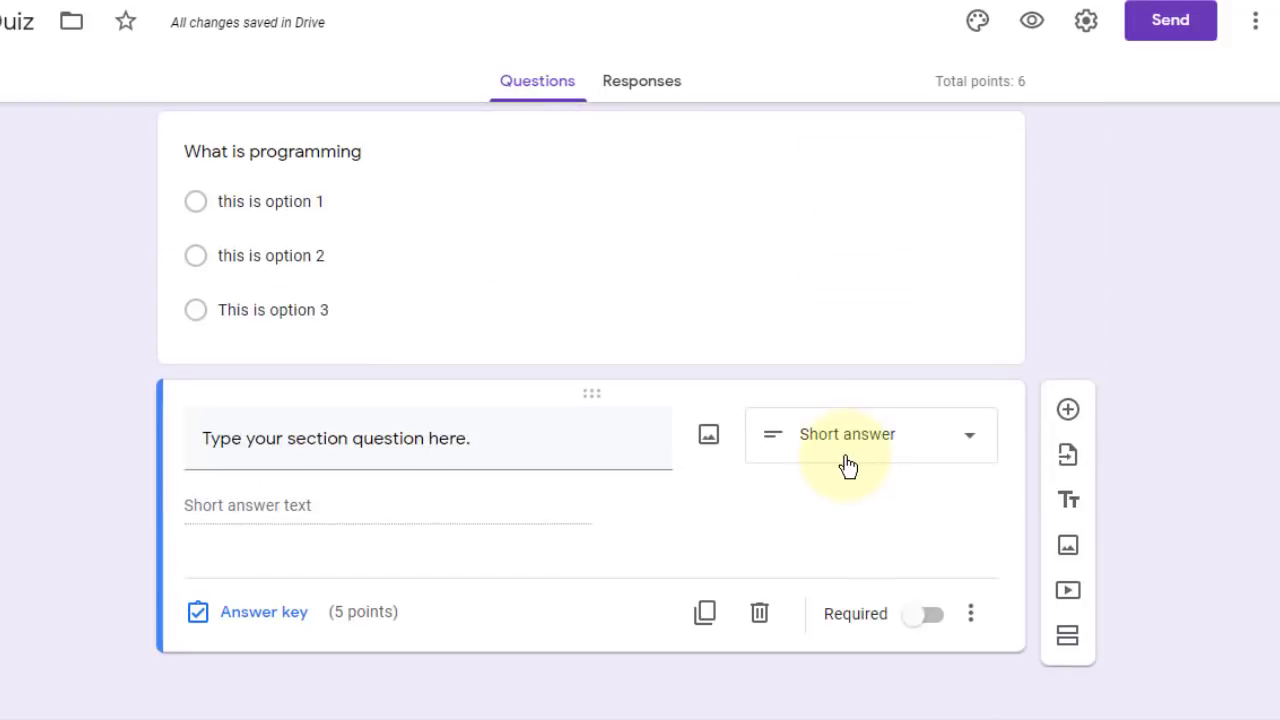
pyautogui.click(1066, 411)
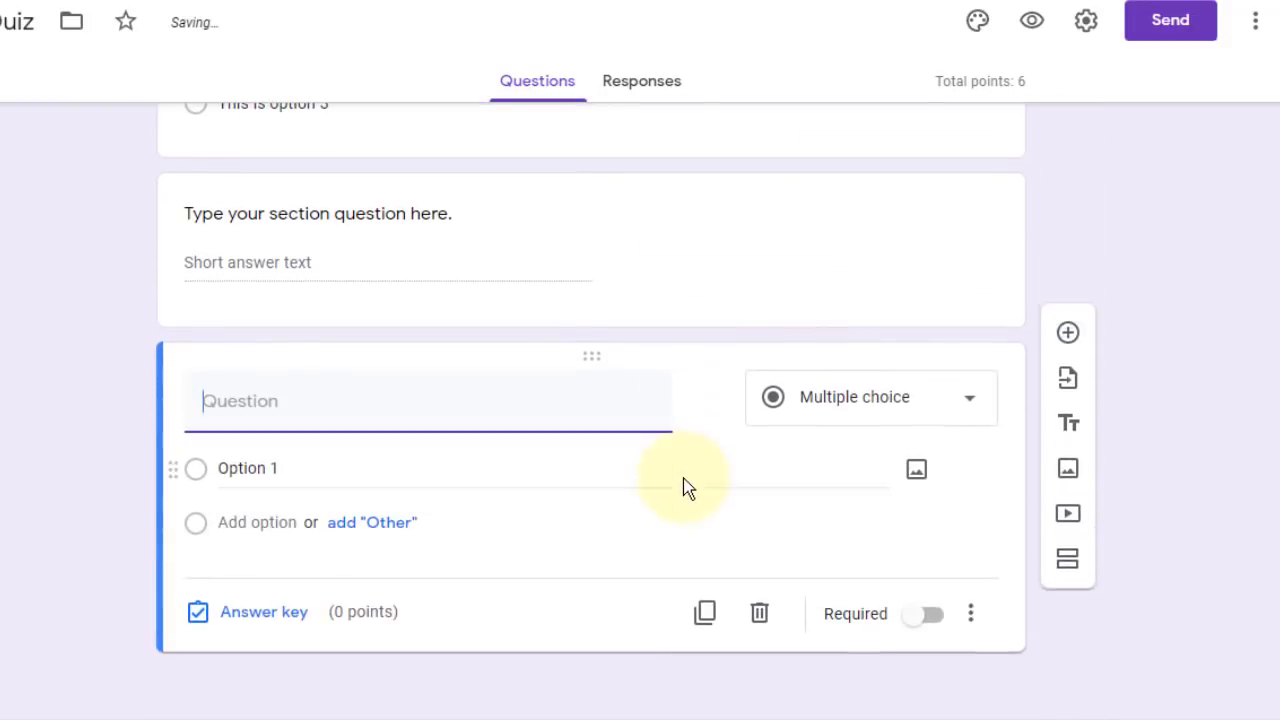
pyautogui.write('This ')
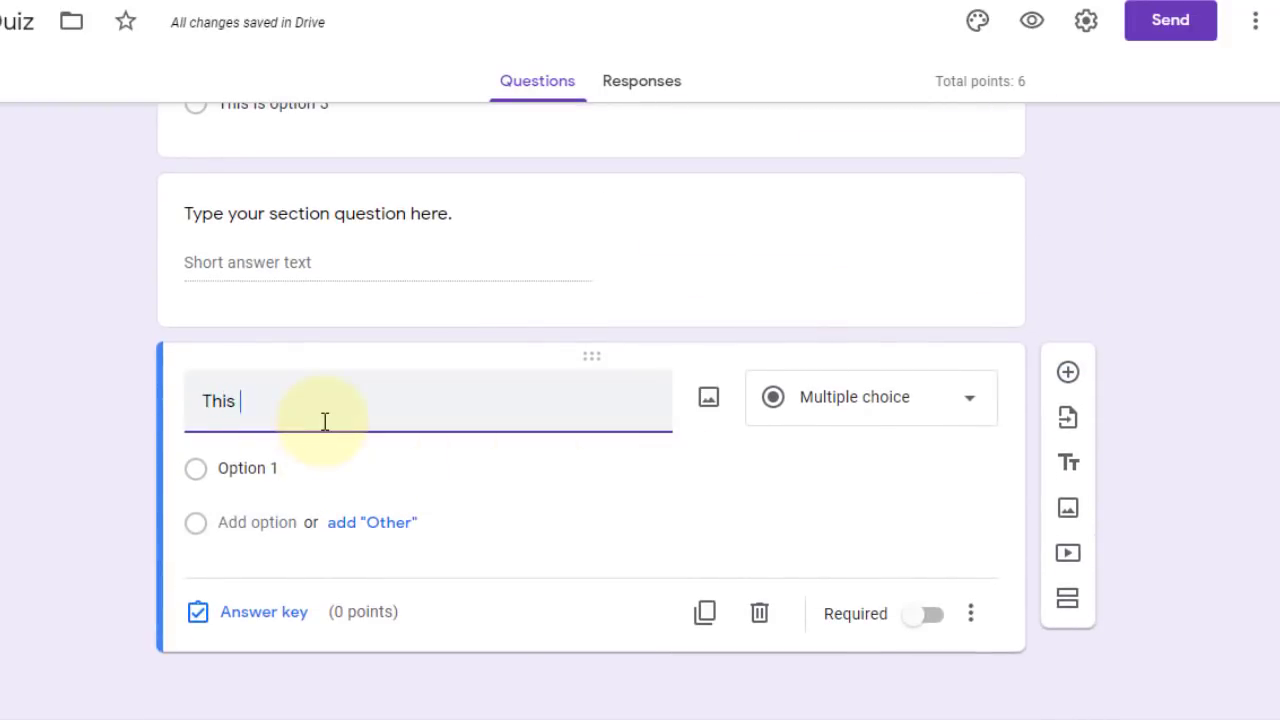
pyautogui.write('is your third question.')
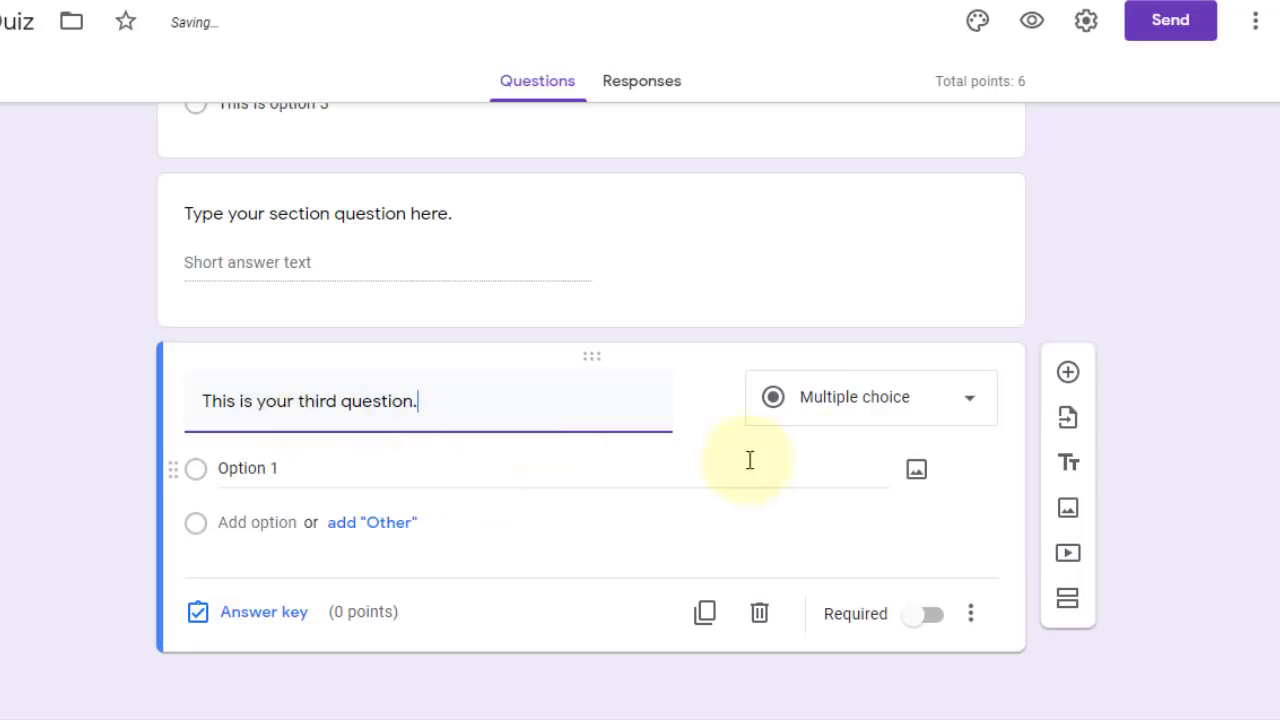
# Insert the first computer clip-art from a Google image search for "computer" into Option 1 of "This is your third question."
pyautogui.click(918, 471)
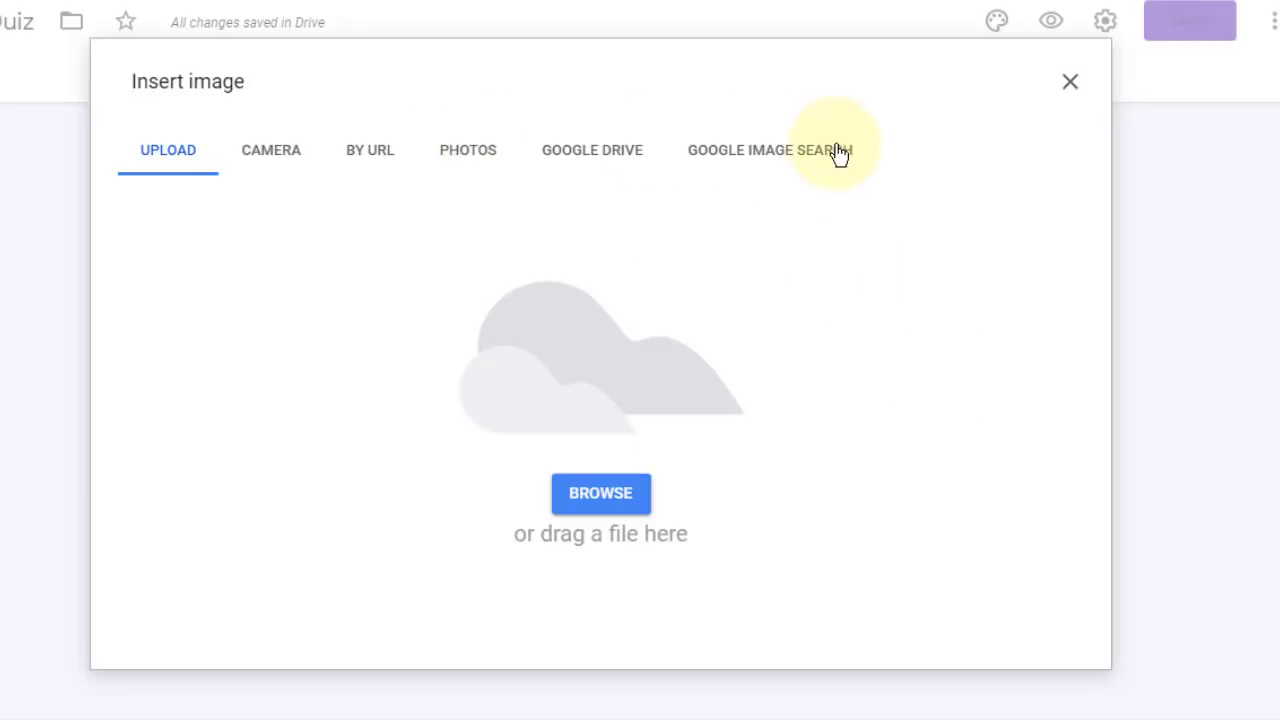
pyautogui.click(774, 160)
pyautogui.click(716, 80)
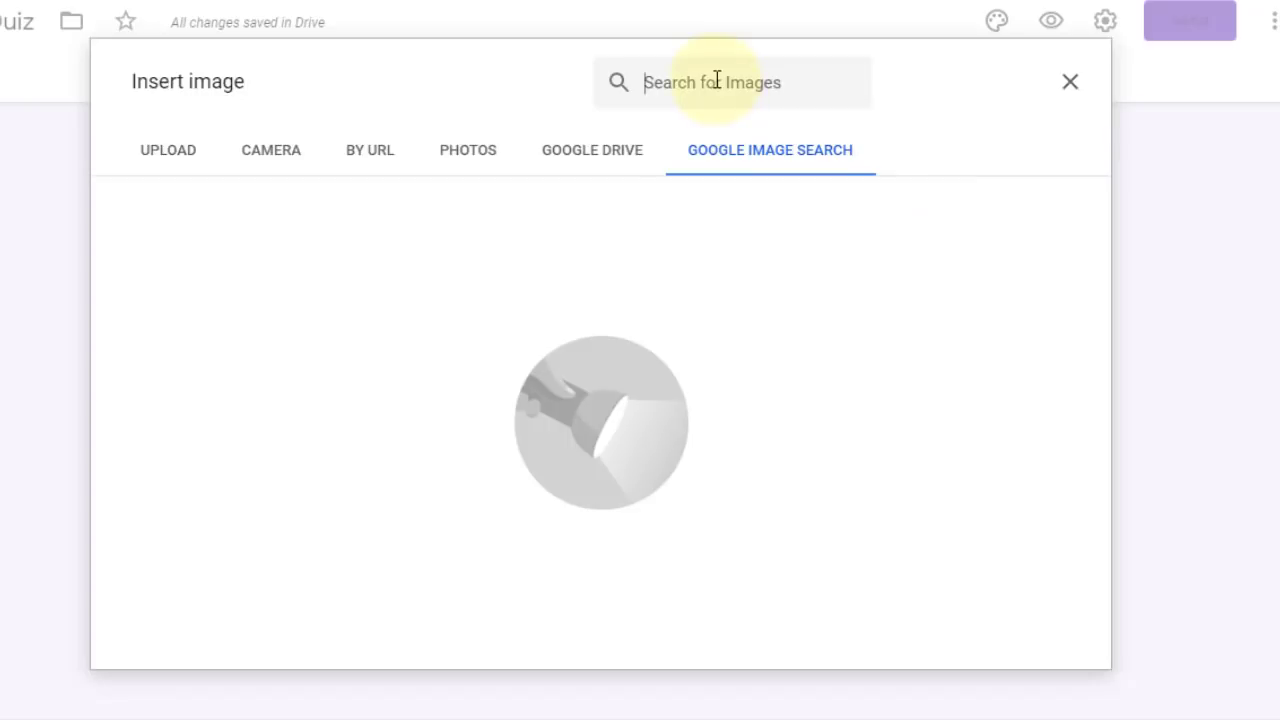
pyautogui.write('computer')
pyautogui.press('Return')
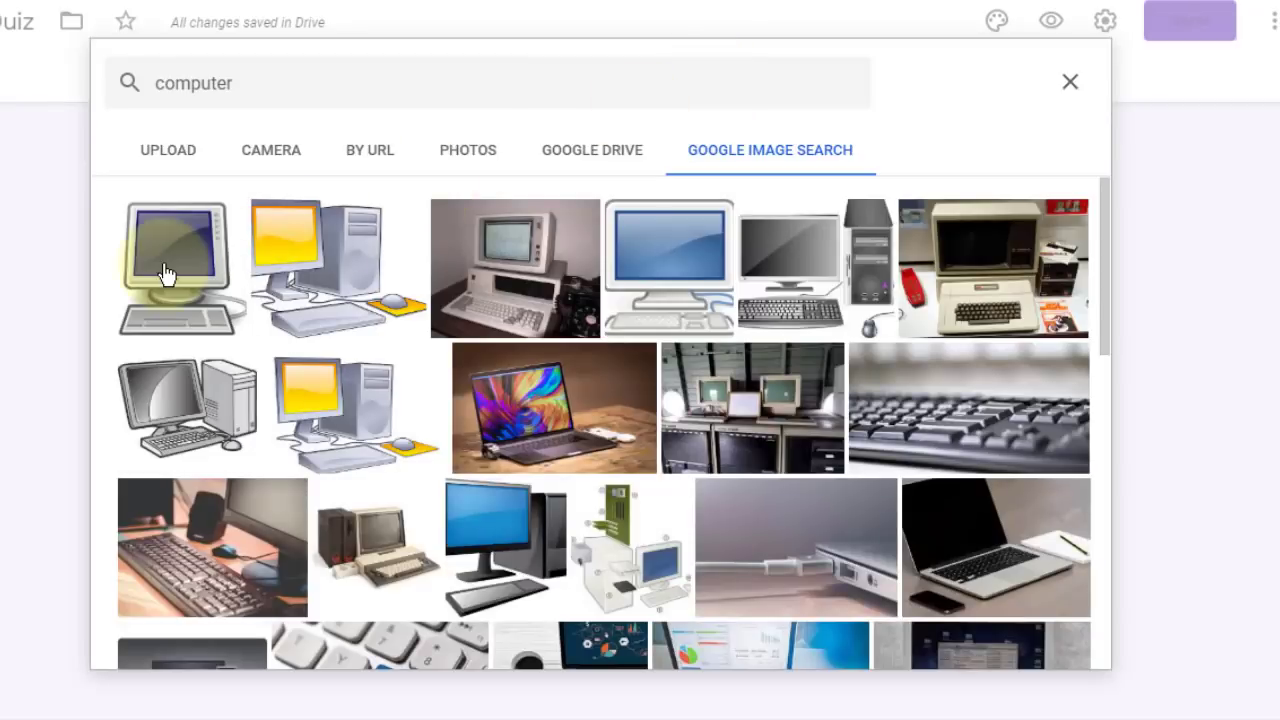
pyautogui.click(166, 275)
pyautogui.scroll(-3, 829, 449)
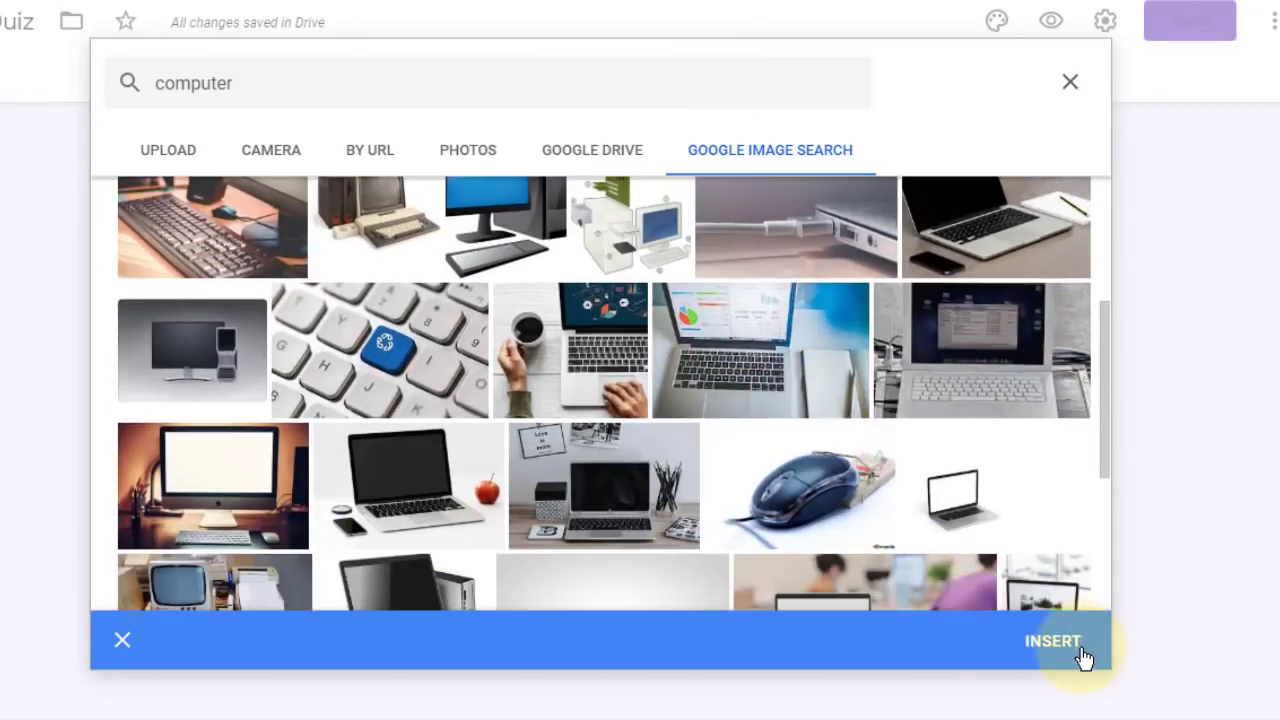
pyautogui.click(1083, 657)
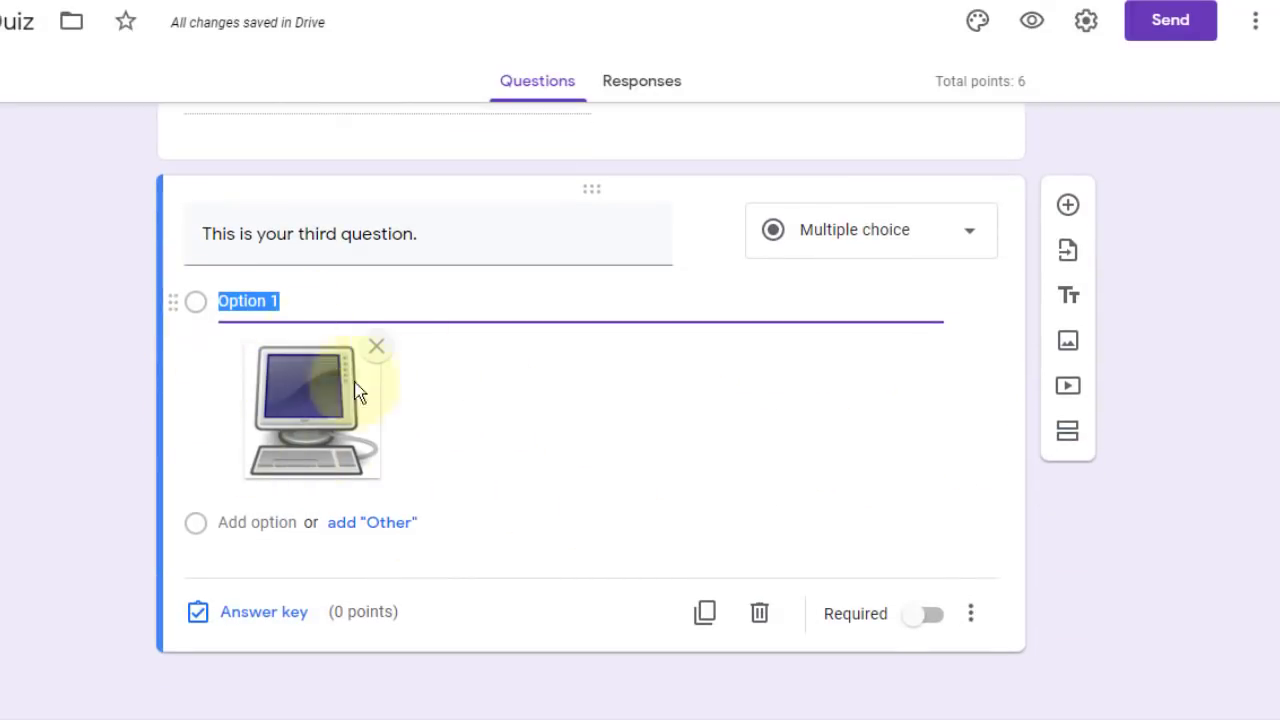
# Add Option 2 to the third question and give it the blue computer mouse picture from a Google image search for "mouse"
pyautogui.click(238, 521)
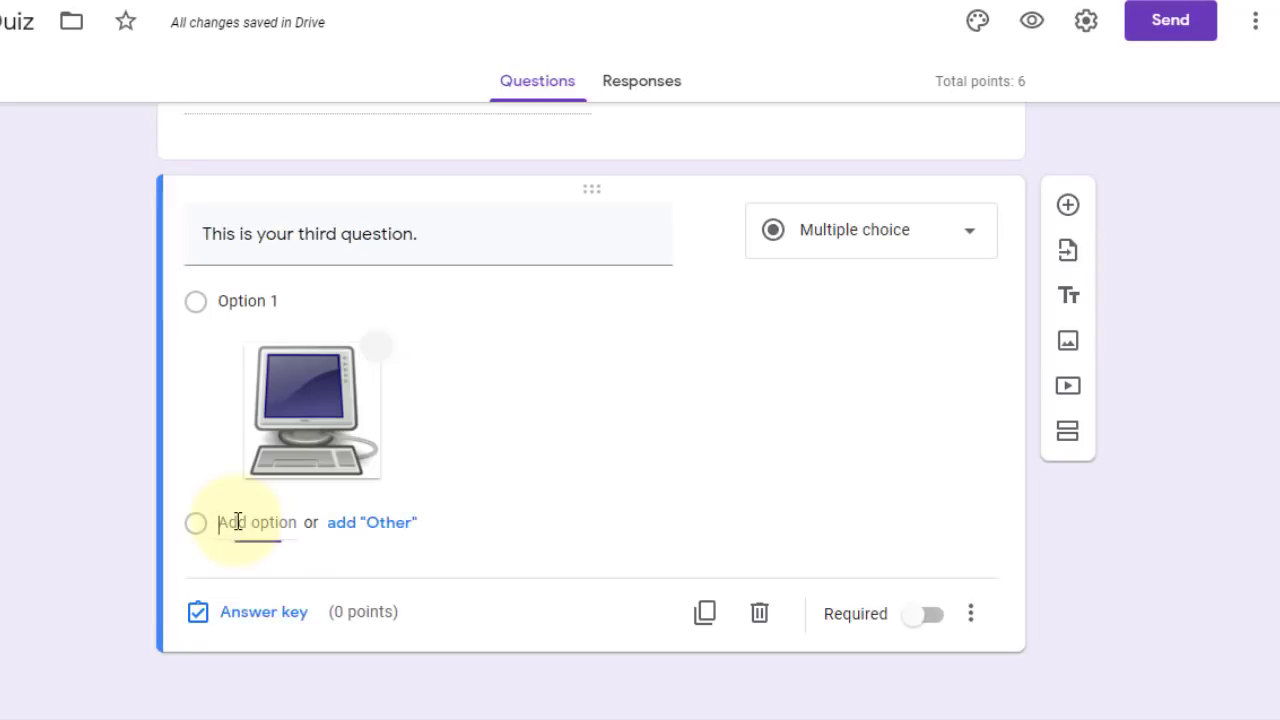
pyautogui.click(918, 532)
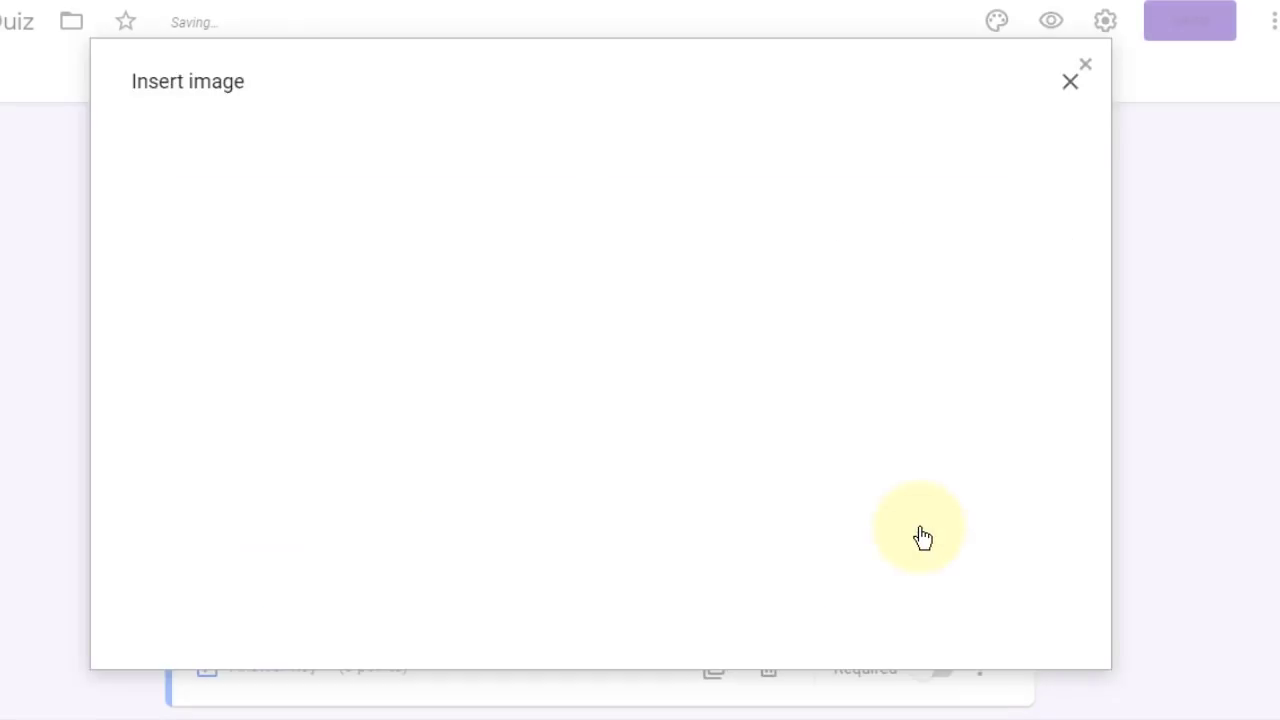
pyautogui.click(791, 149)
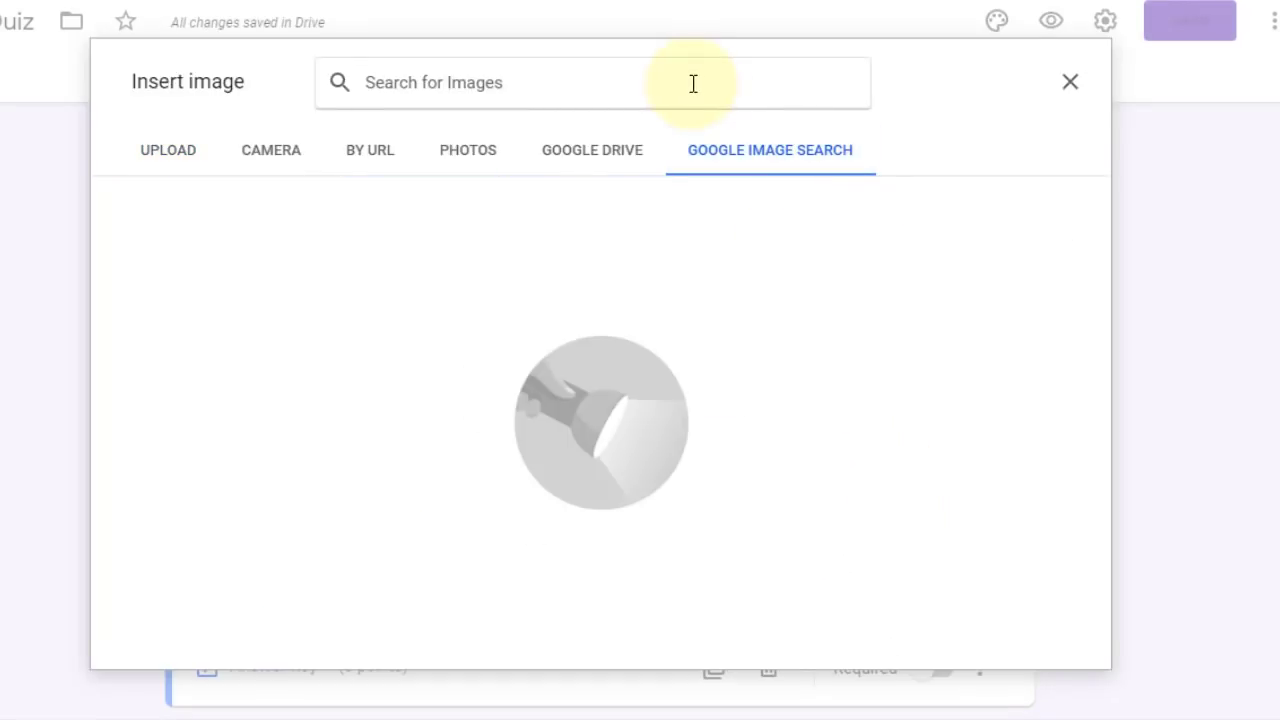
pyautogui.write('mouse')
pyautogui.press('Return')
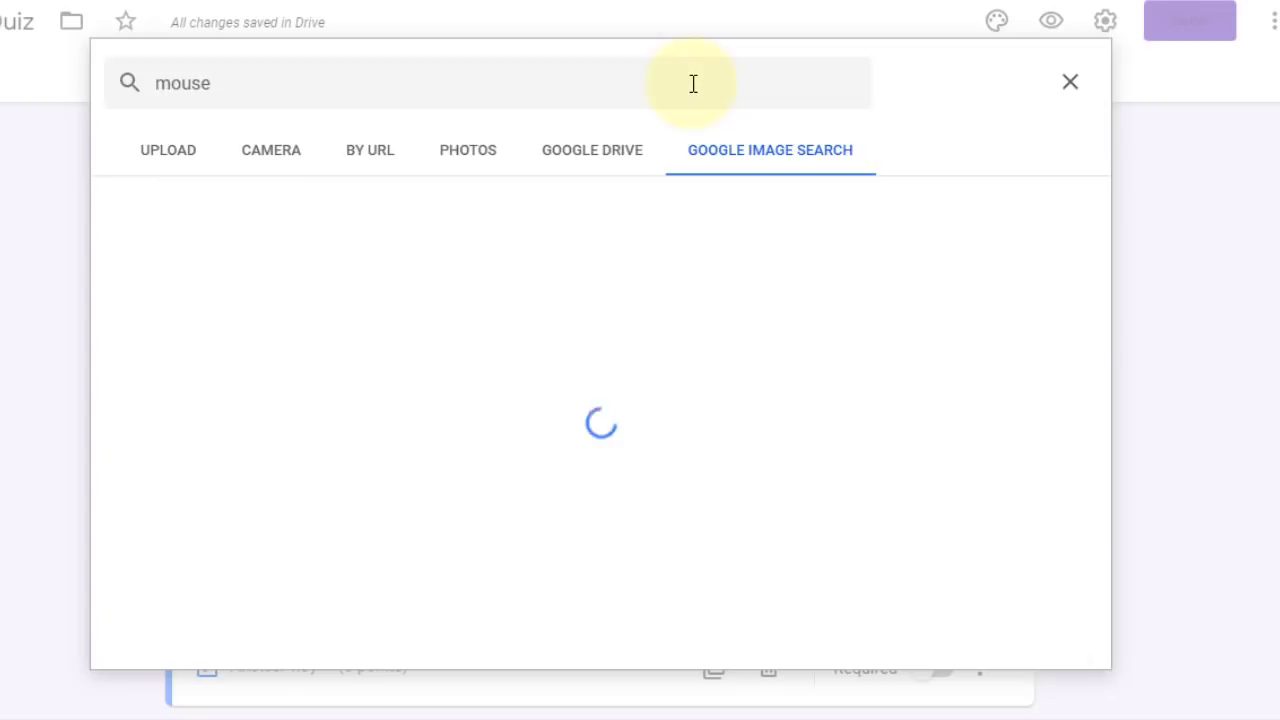
pyautogui.click(637, 520)
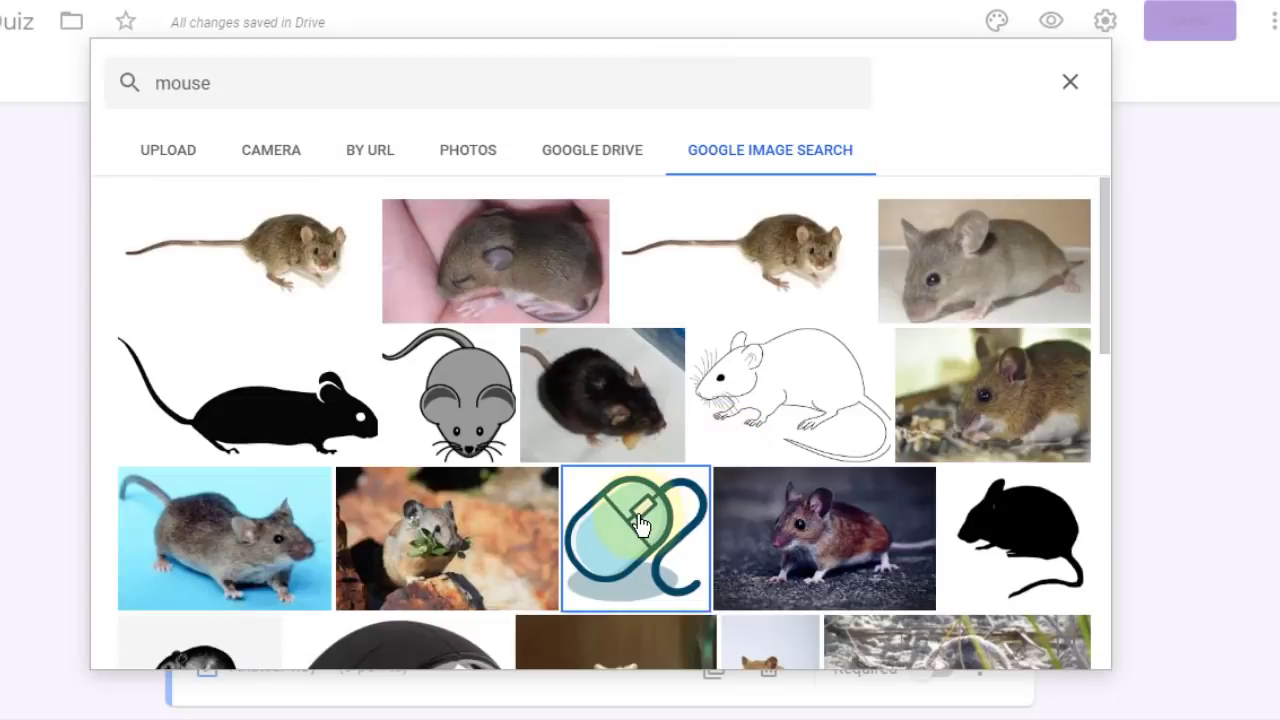
pyautogui.click(1055, 641)
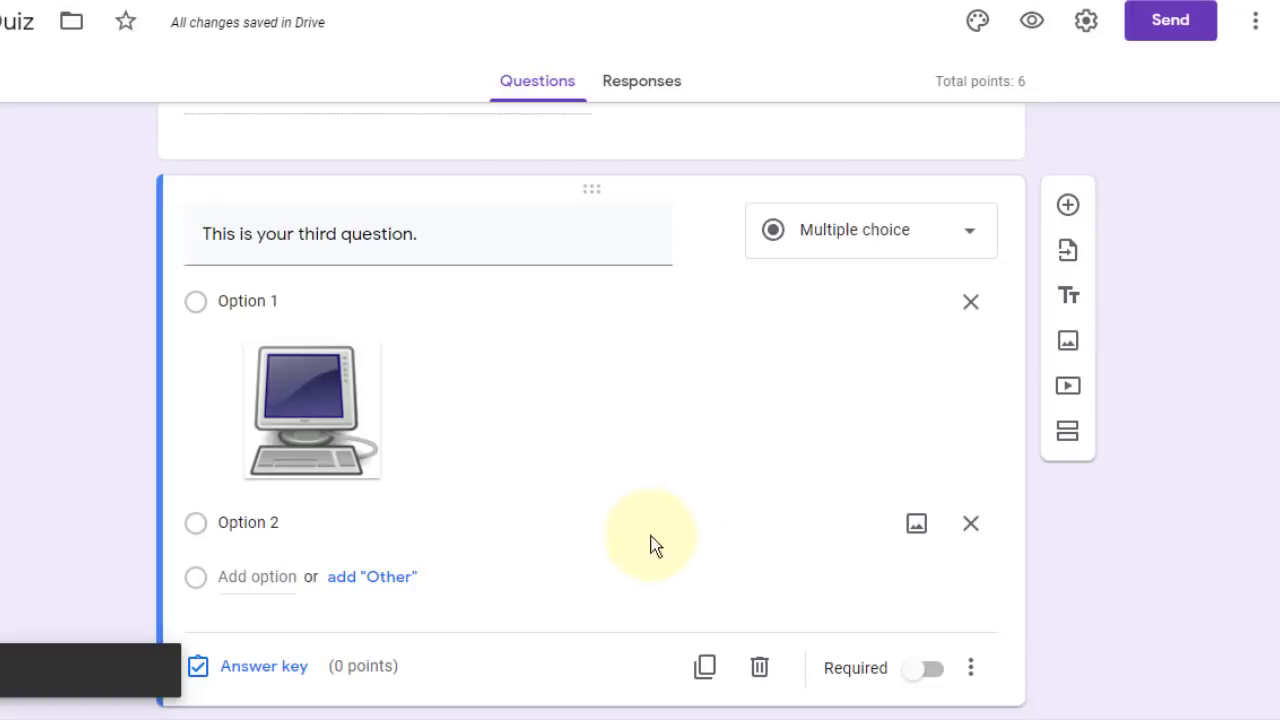
pyautogui.scroll(-2, 449, 466)
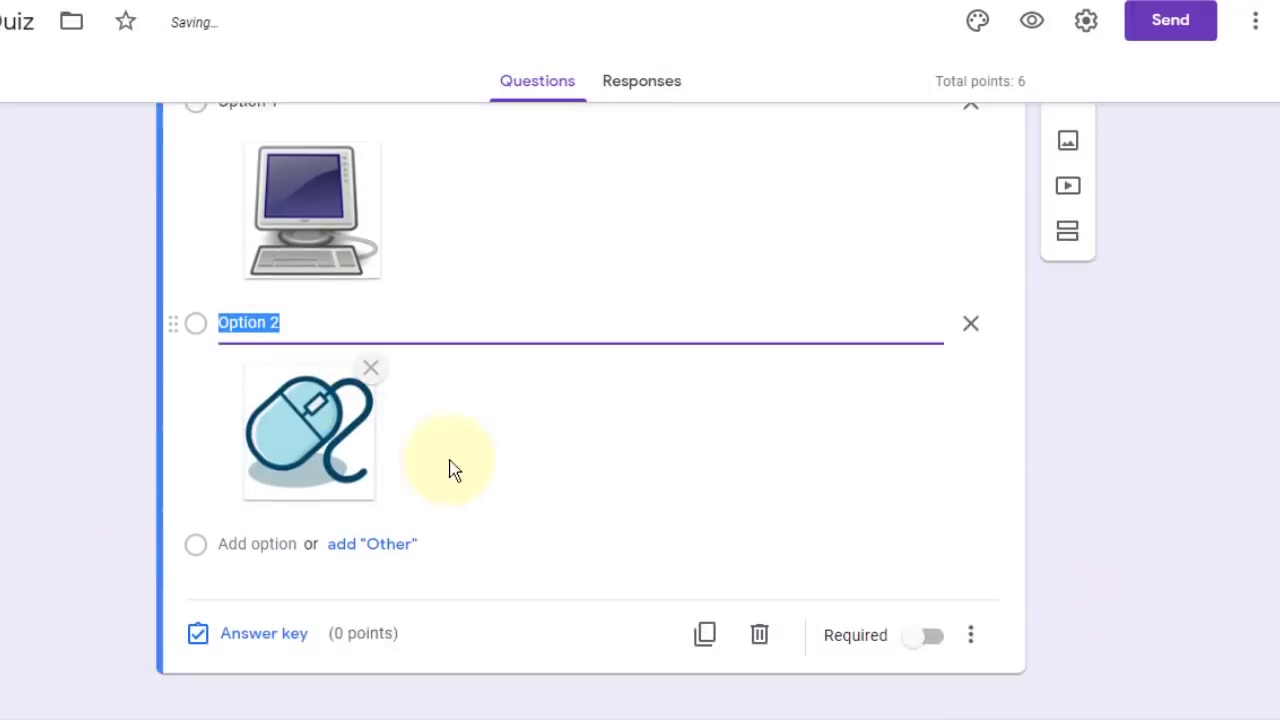
pyautogui.scroll(2, 447, 338)
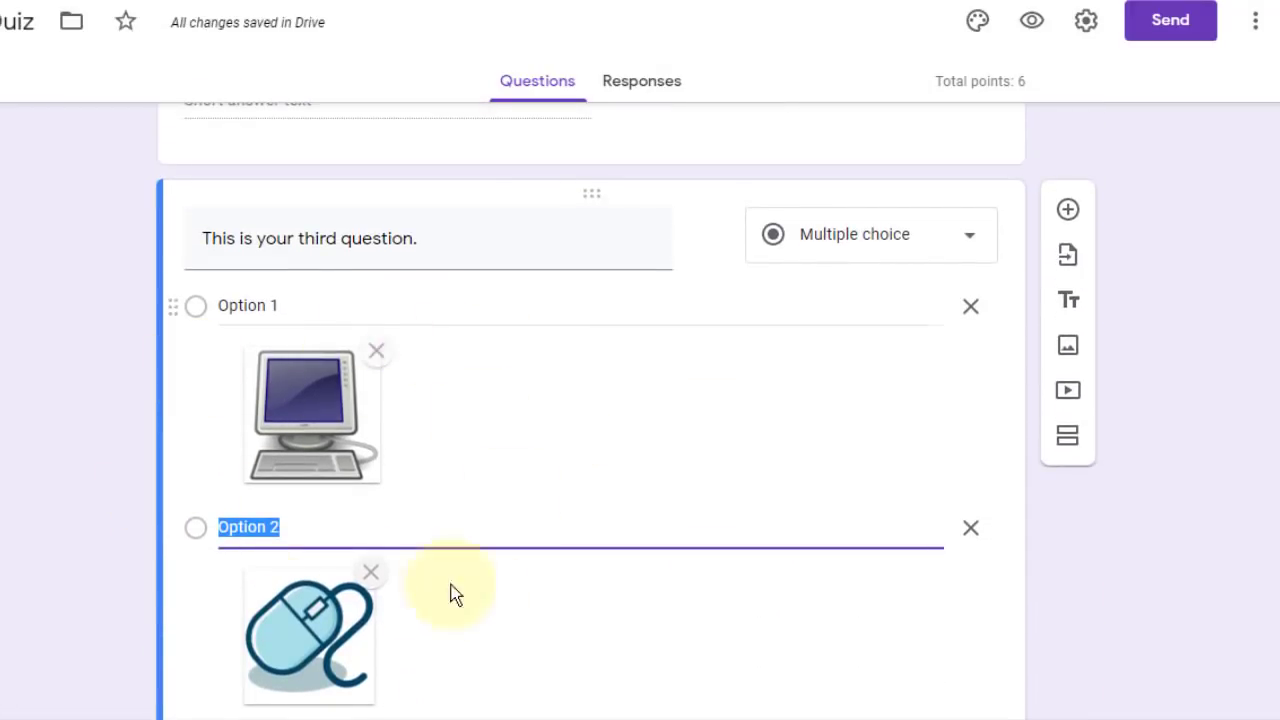
# Set the answer key of "This is your third question." to 4 points with Option 2 as the correct answer
pyautogui.scroll(-3, 520, 474)
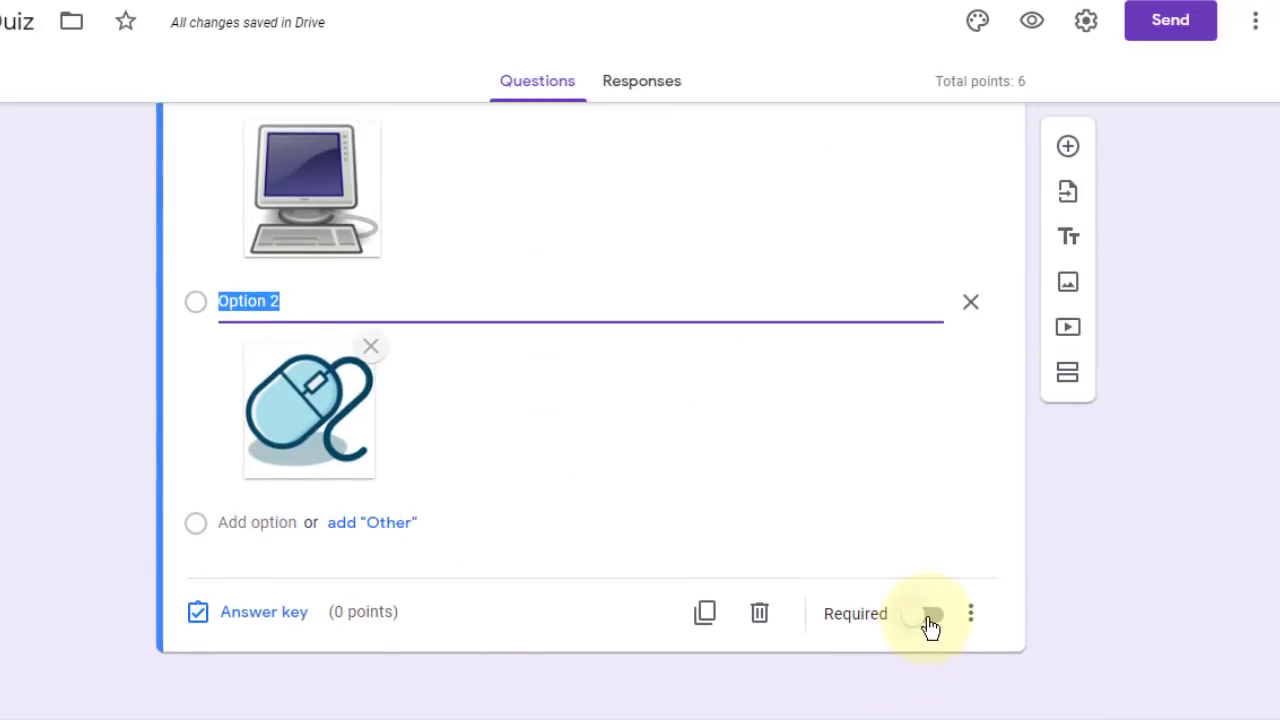
pyautogui.click(232, 616)
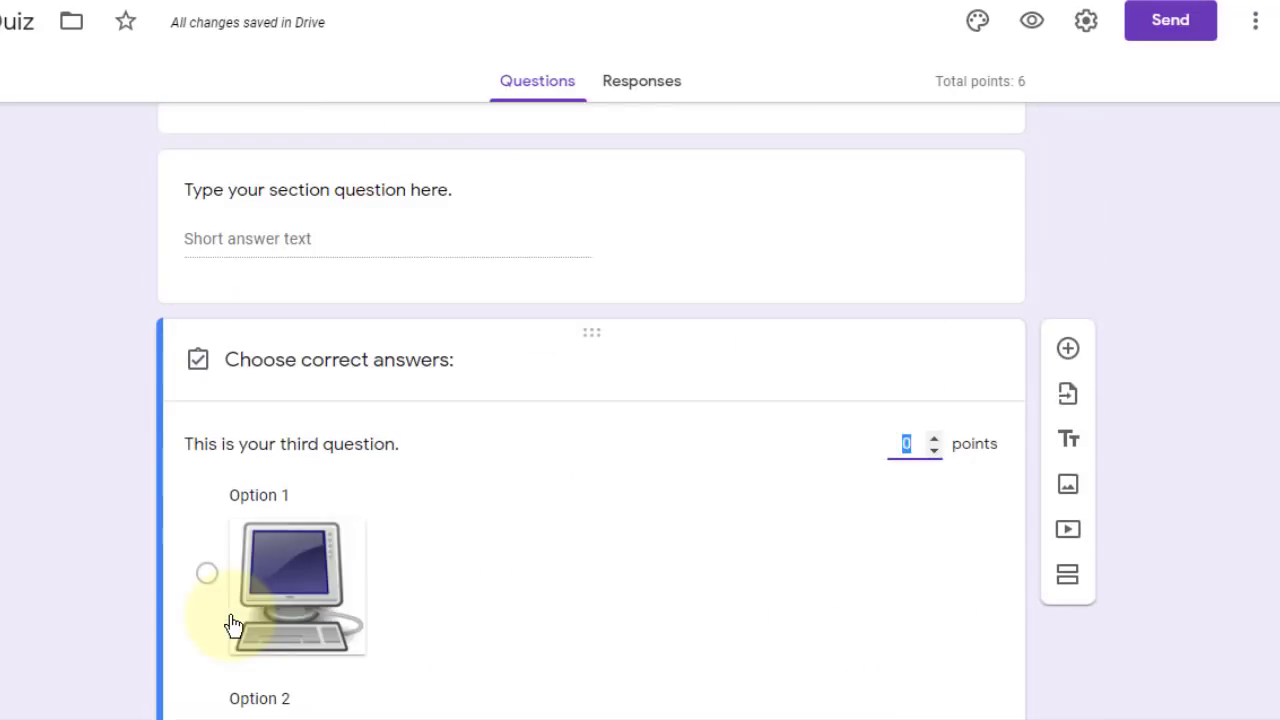
pyautogui.scroll(-3, 743, 414)
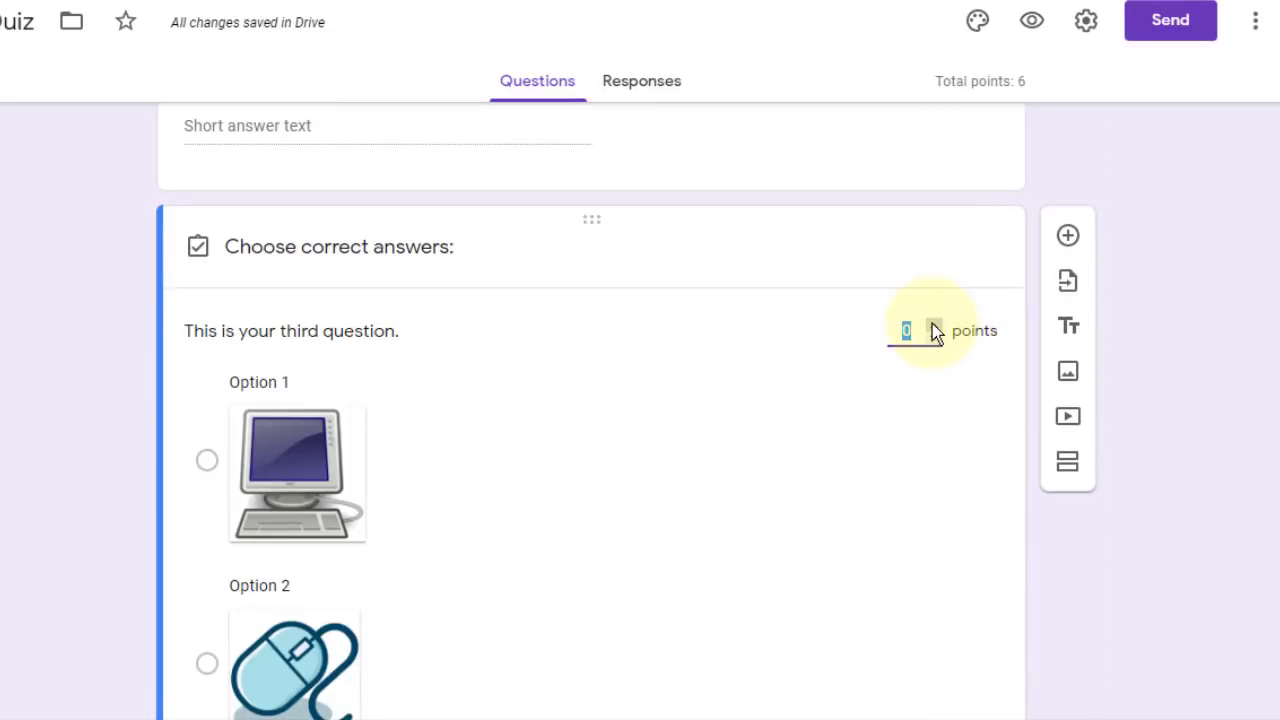
pyautogui.click(932, 325)
pyautogui.click(932, 325)
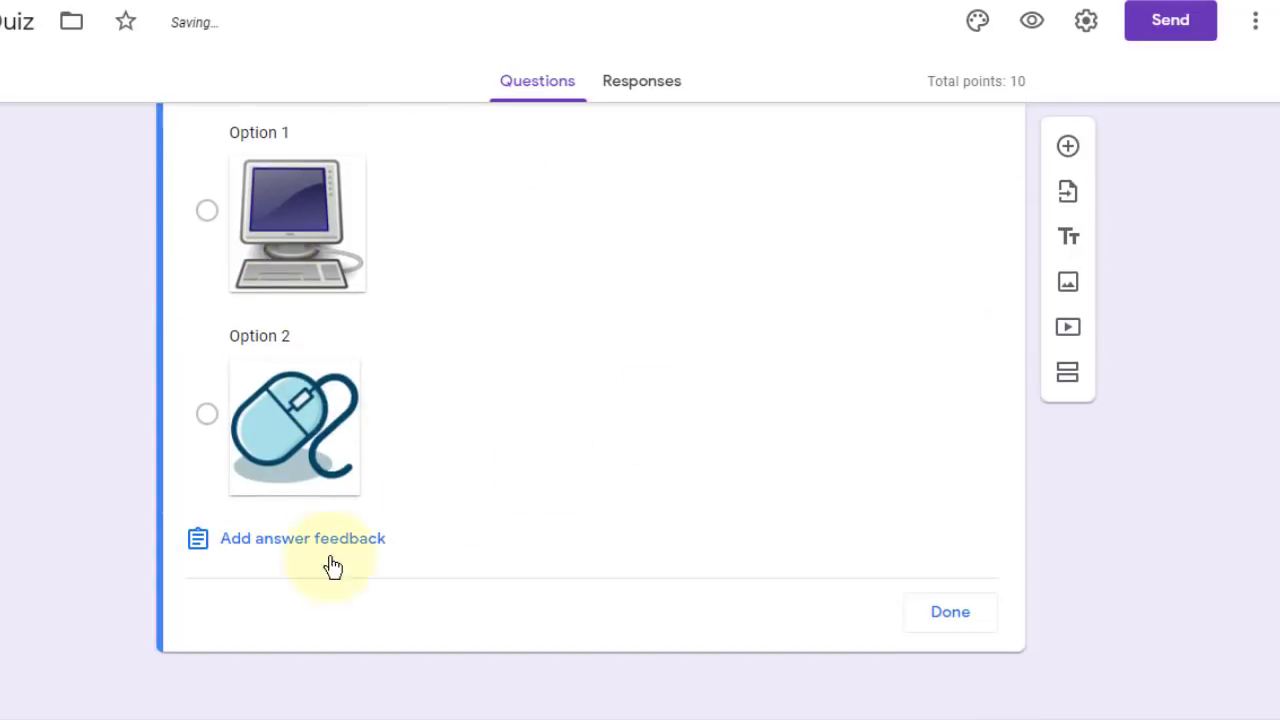
pyautogui.scroll(-2, 630, 520)
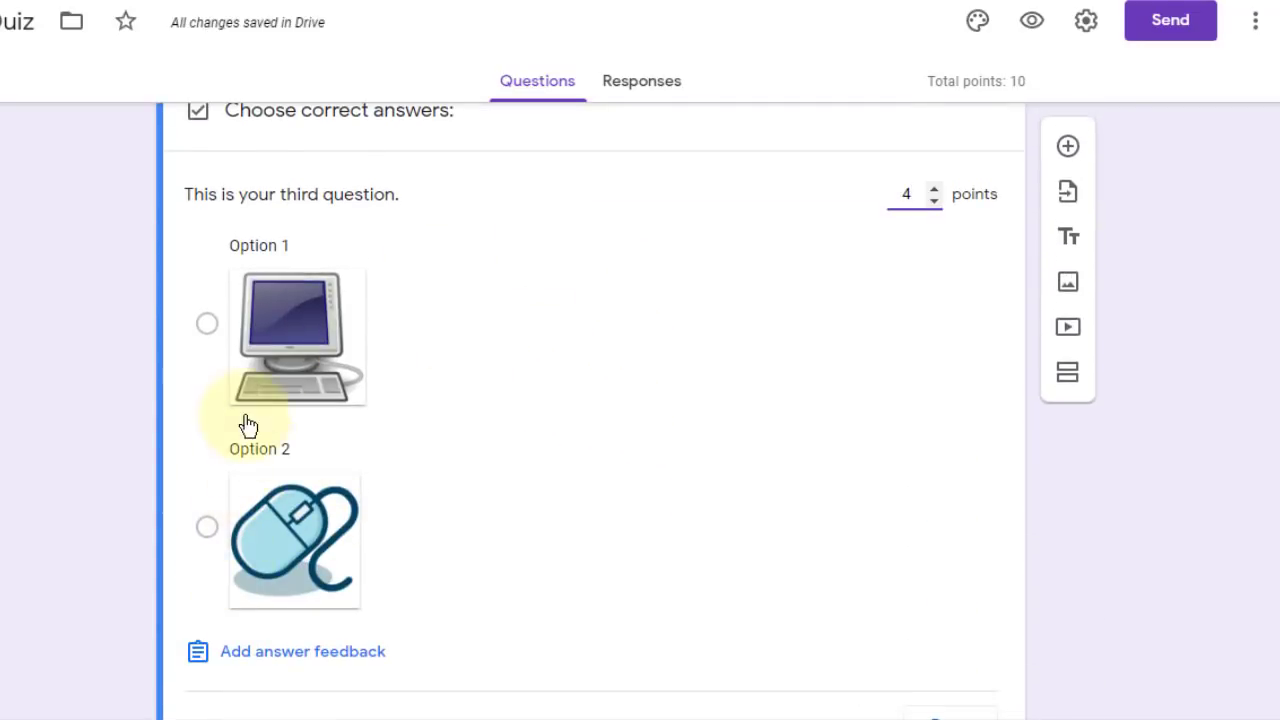
pyautogui.click(207, 527)
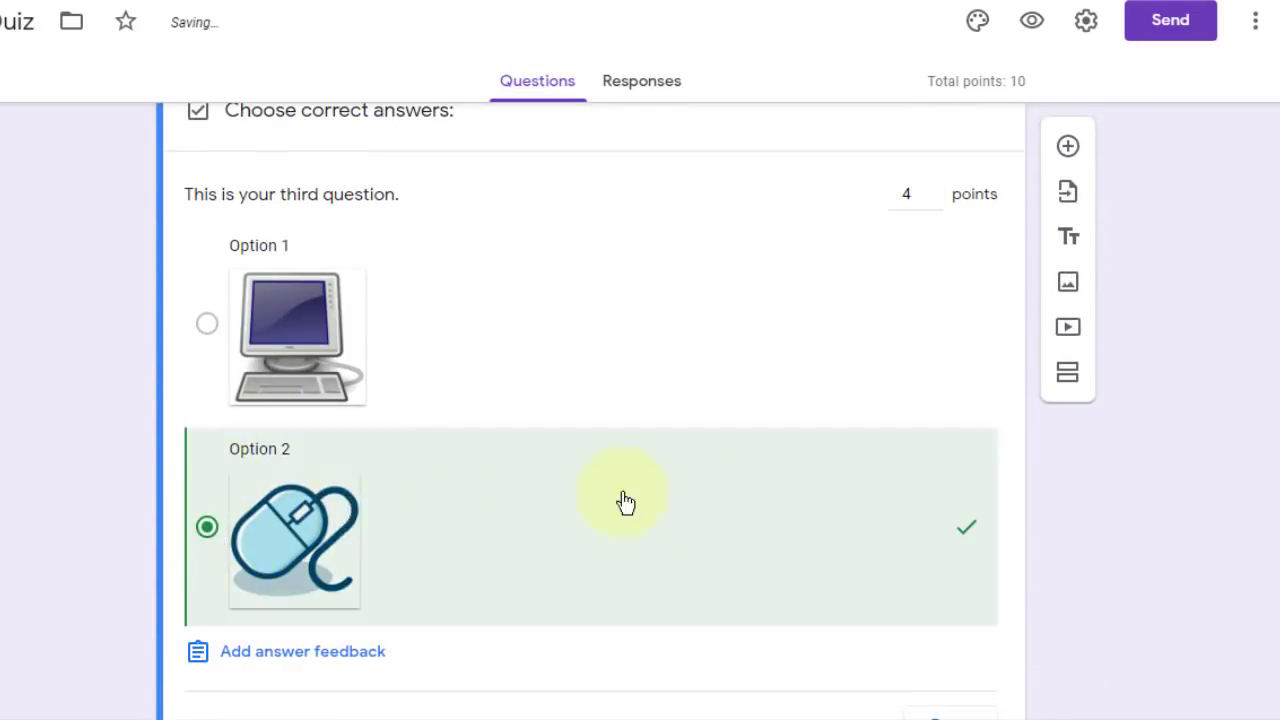
pyautogui.scroll(-1, 700, 420)
pyautogui.click(955, 617)
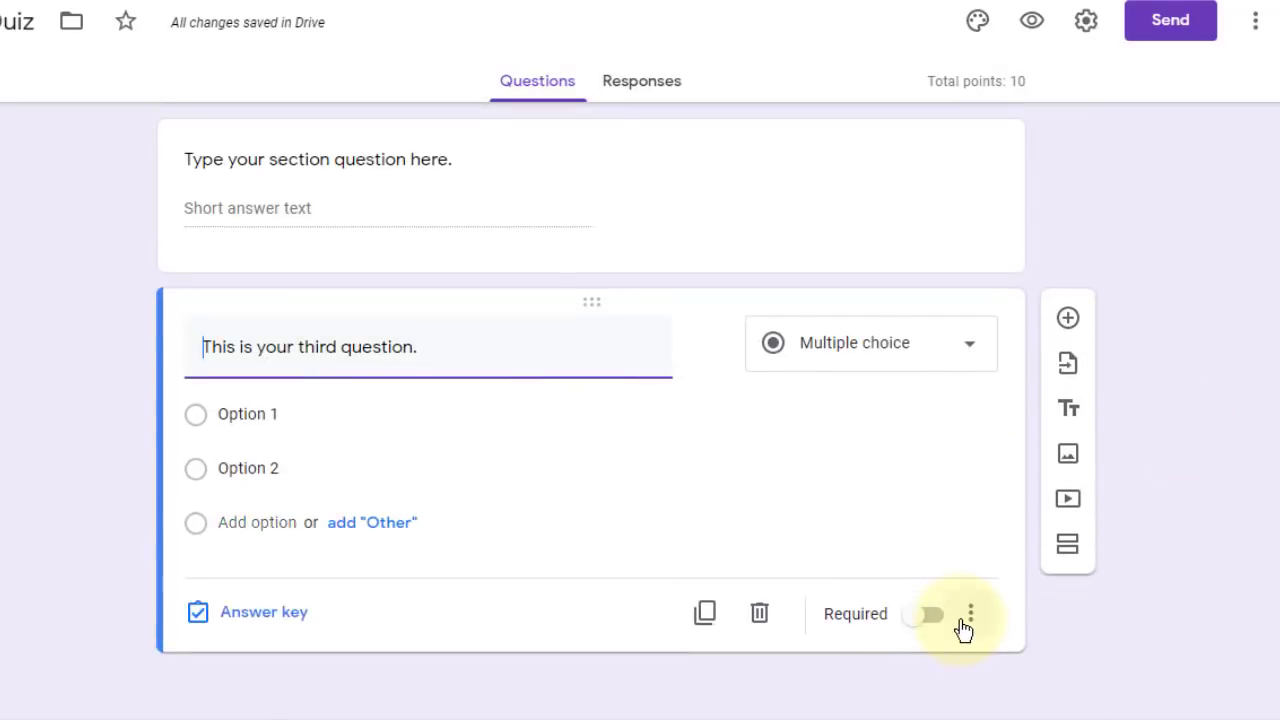
# Check the quiz's total points and open its responses view
pyautogui.scroll(-3, 920, 566)
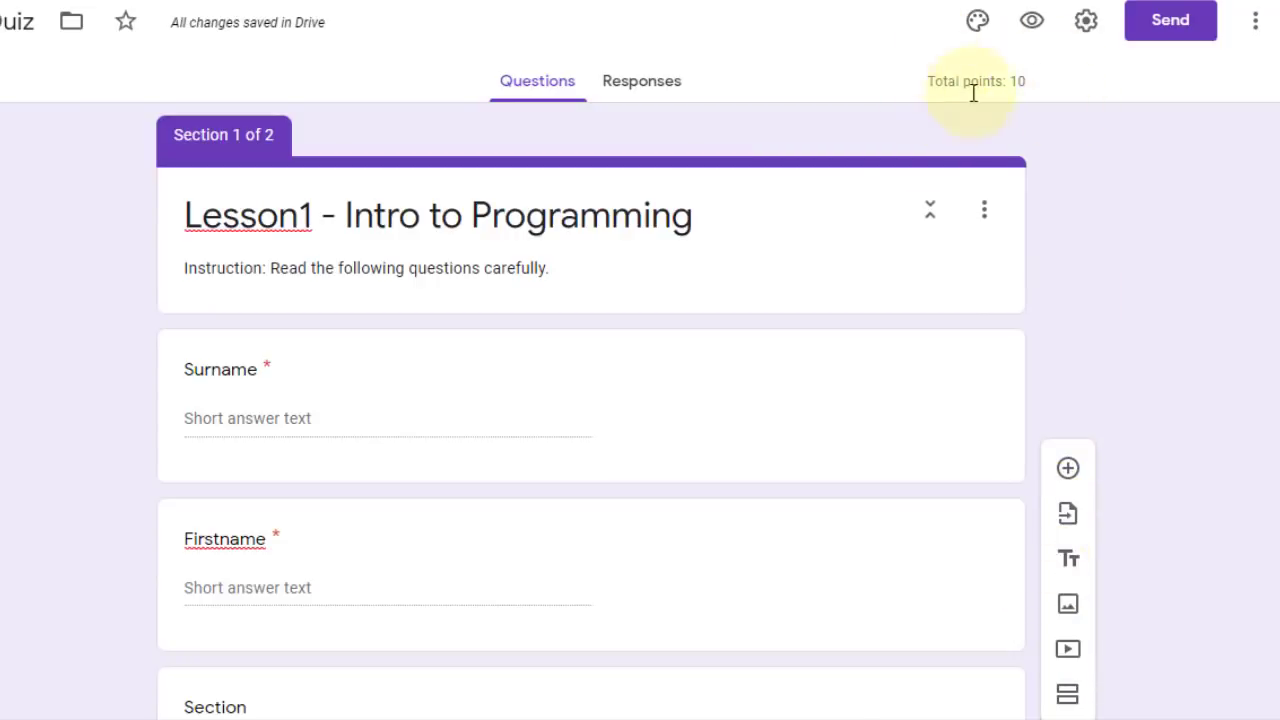
pyautogui.click(545, 93)
pyautogui.click(652, 90)
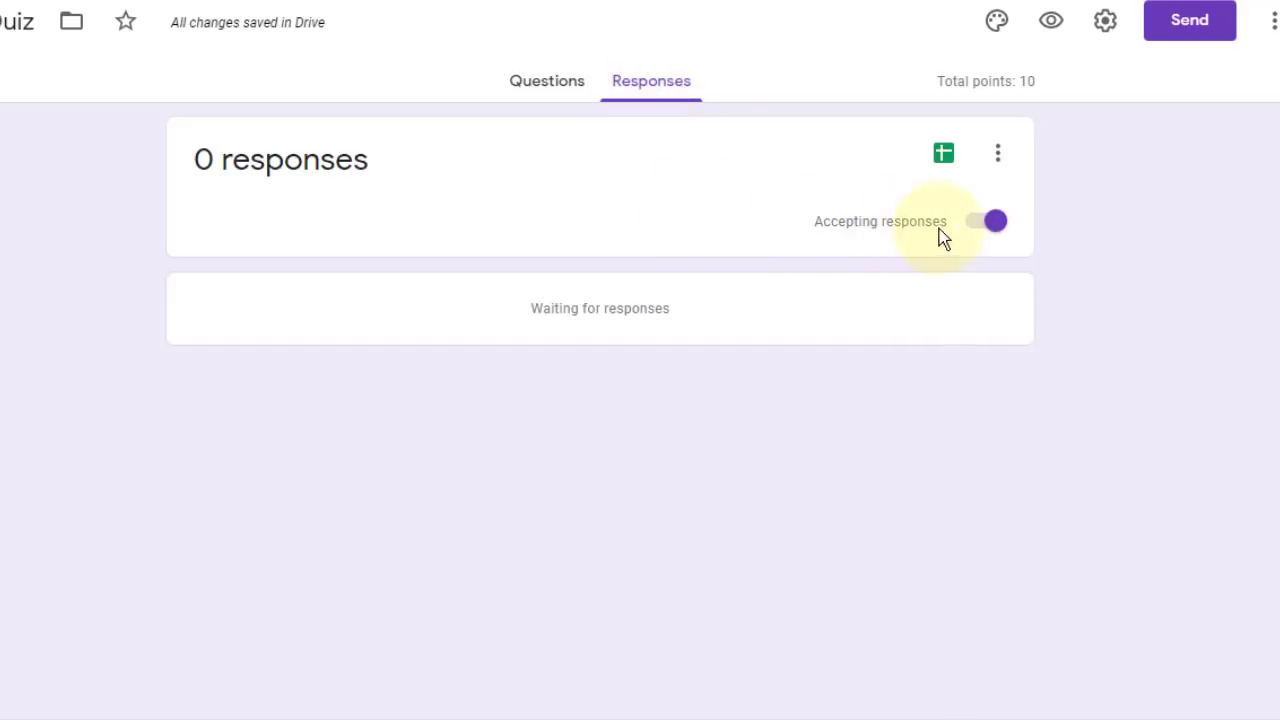
# Try switching off response acceptance, switch it back on, and look through the additional response options
pyautogui.click(993, 224)
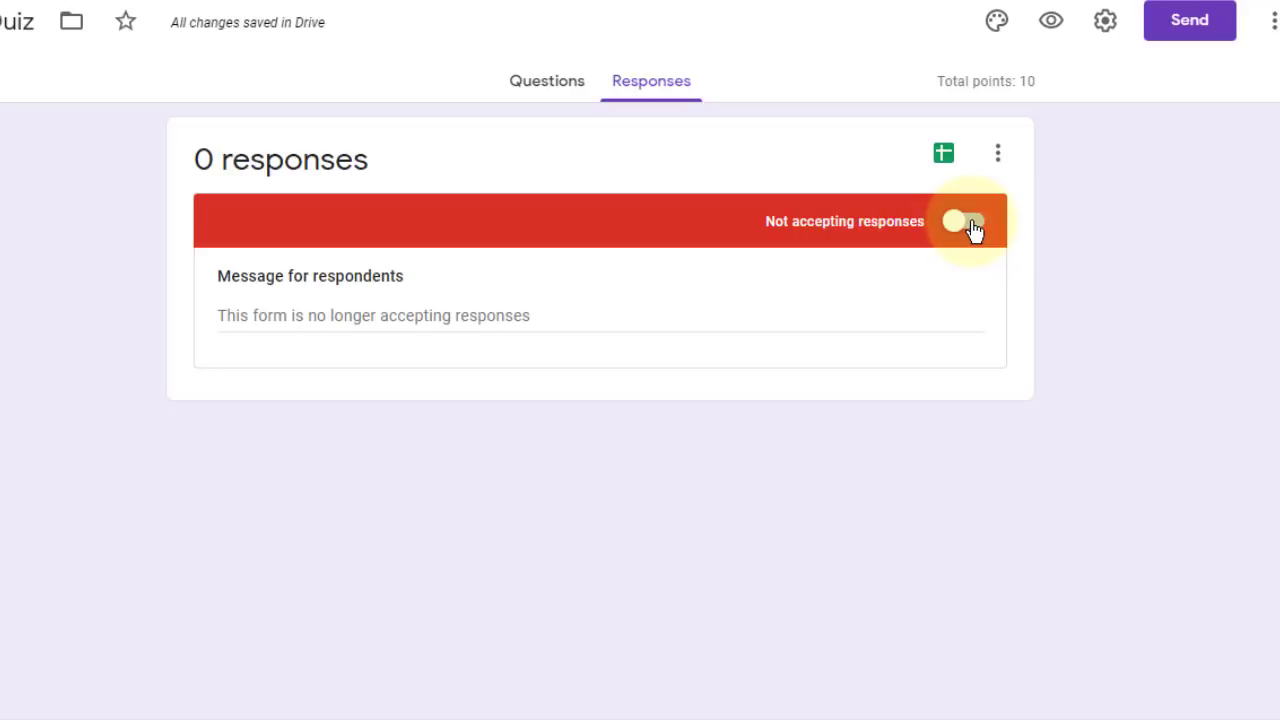
pyautogui.click(973, 228)
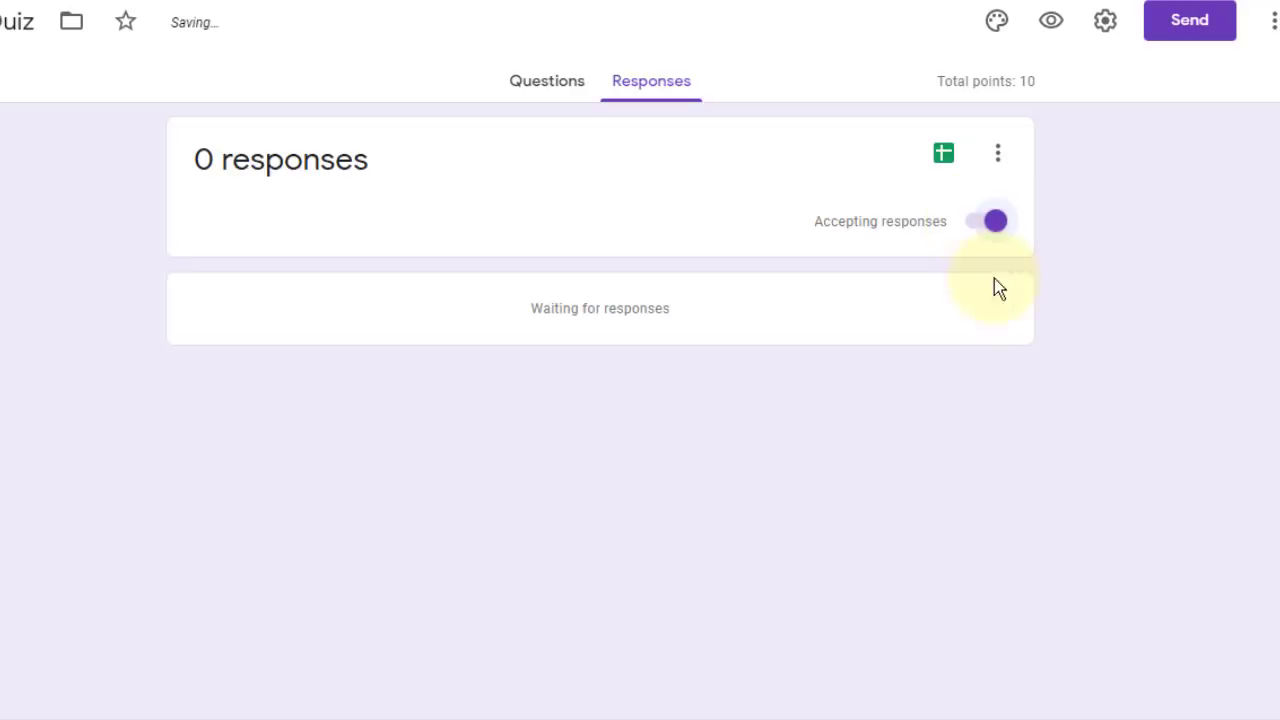
pyautogui.click(998, 153)
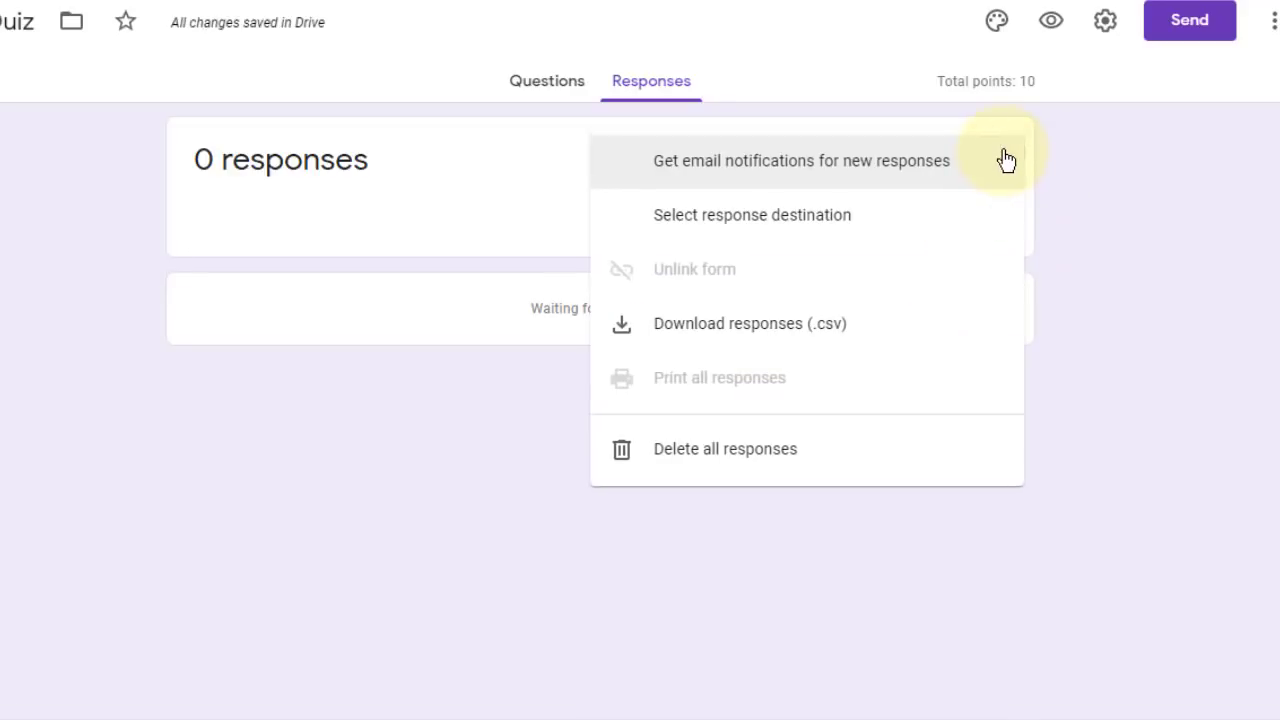
pyautogui.click(1194, 240)
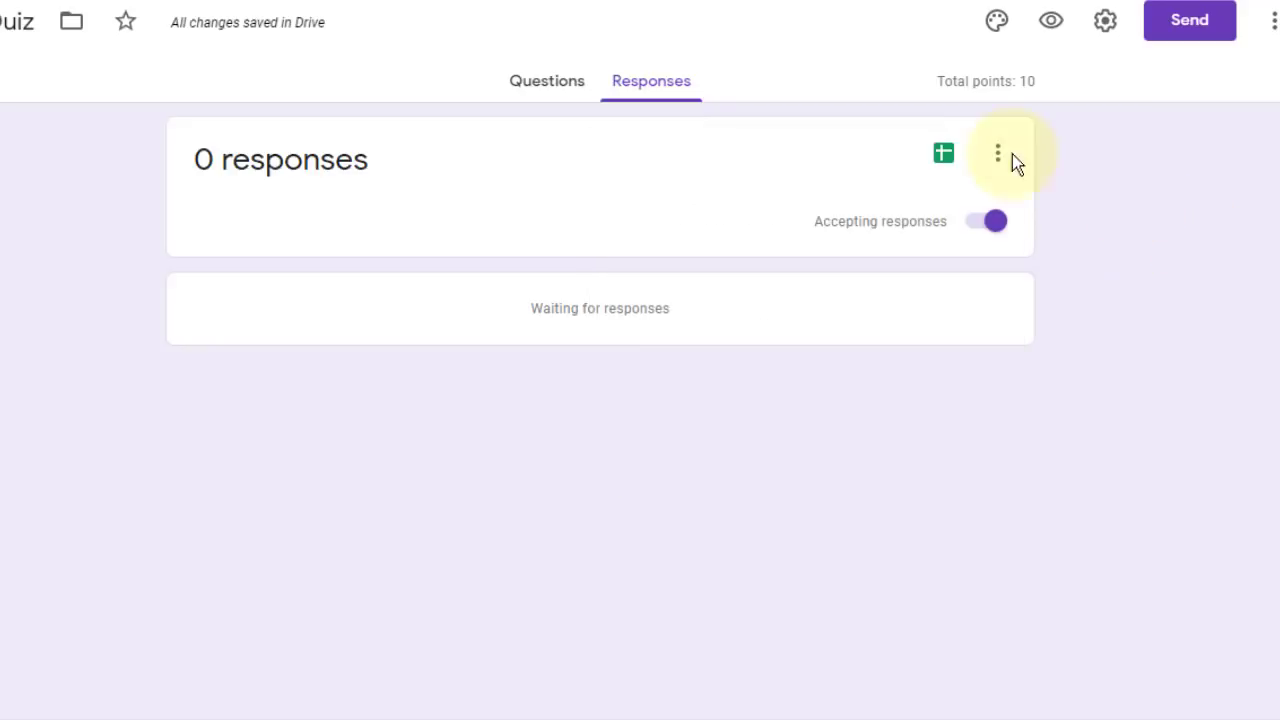
# Create a new spreadsheet named "Lesson1 - Intro to ProgrammingQUIZ" as the destination for the quiz responses
pyautogui.click(945, 158)
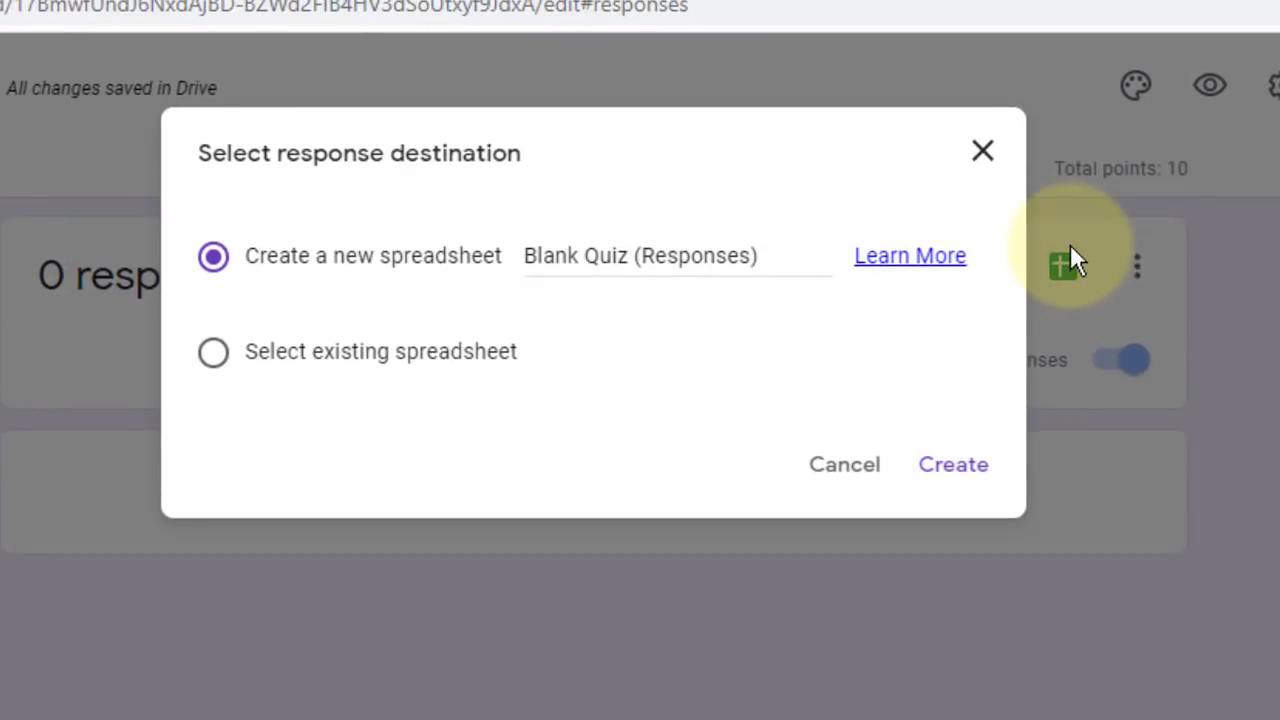
pyautogui.click(538, 255)
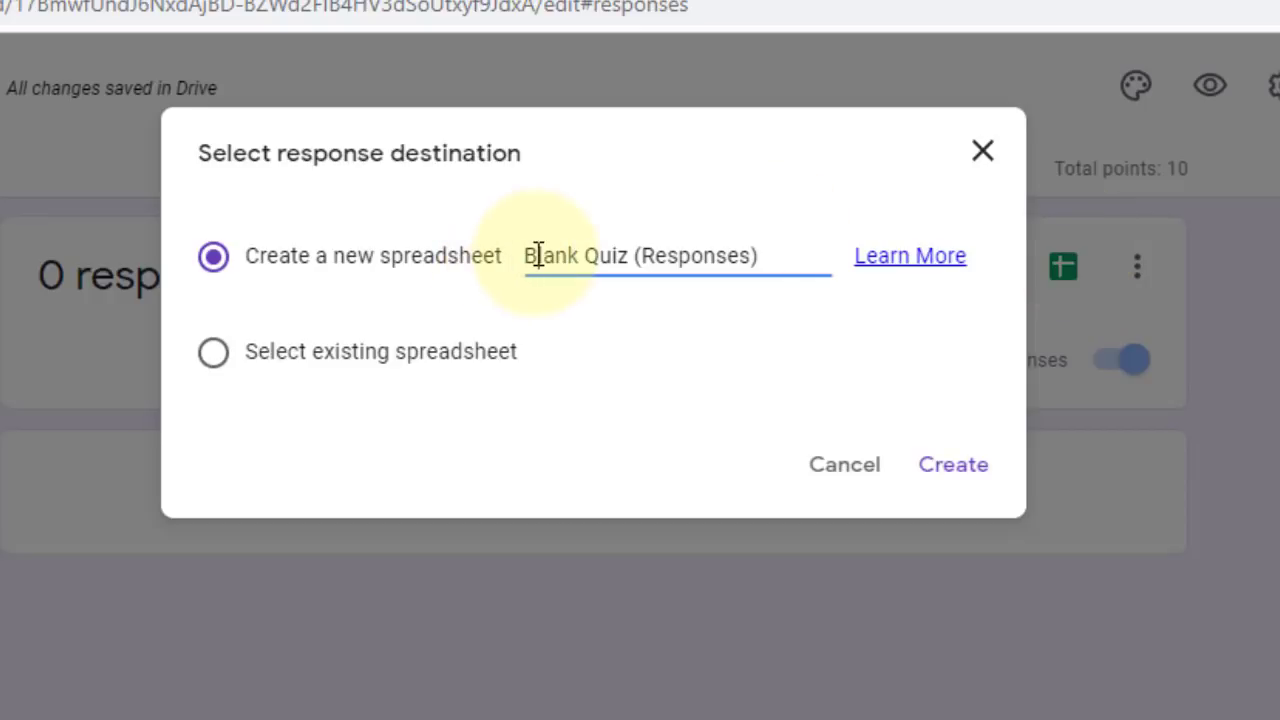
pyautogui.tripleClick(538, 255)
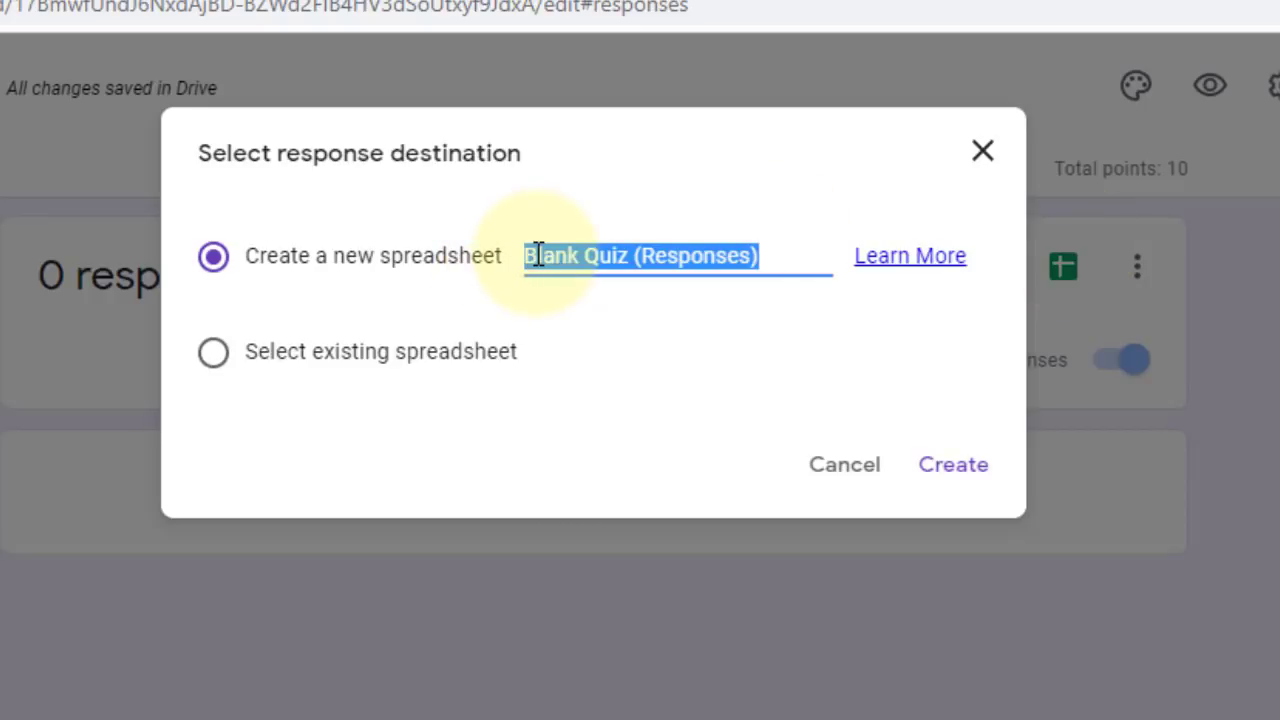
pyautogui.write('Lesson1')
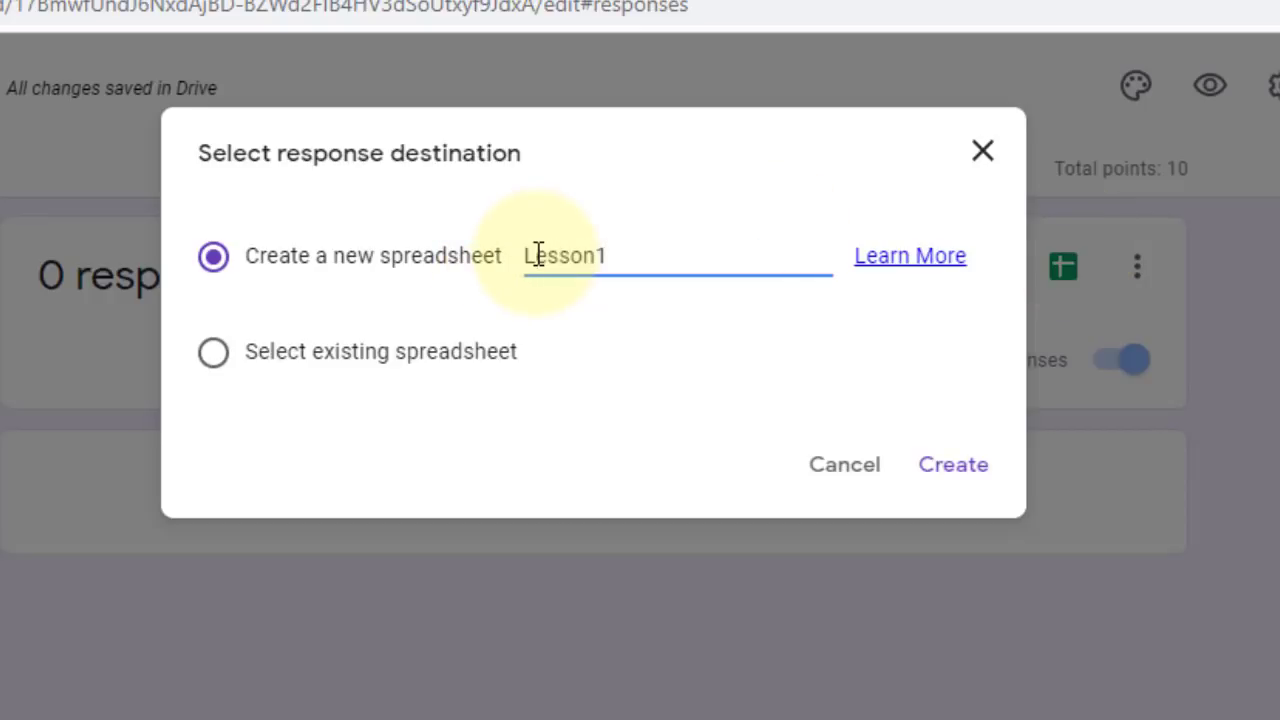
pyautogui.write(' - Intro')
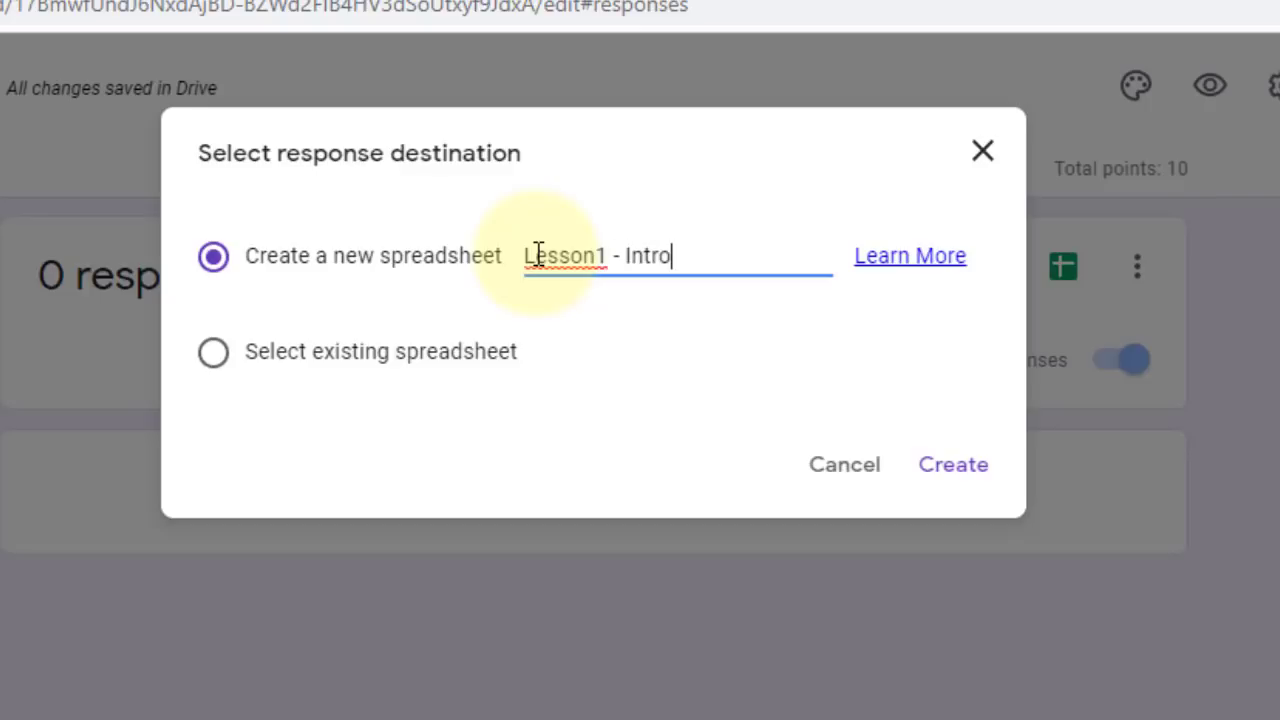
pyautogui.write(' to Programmn')
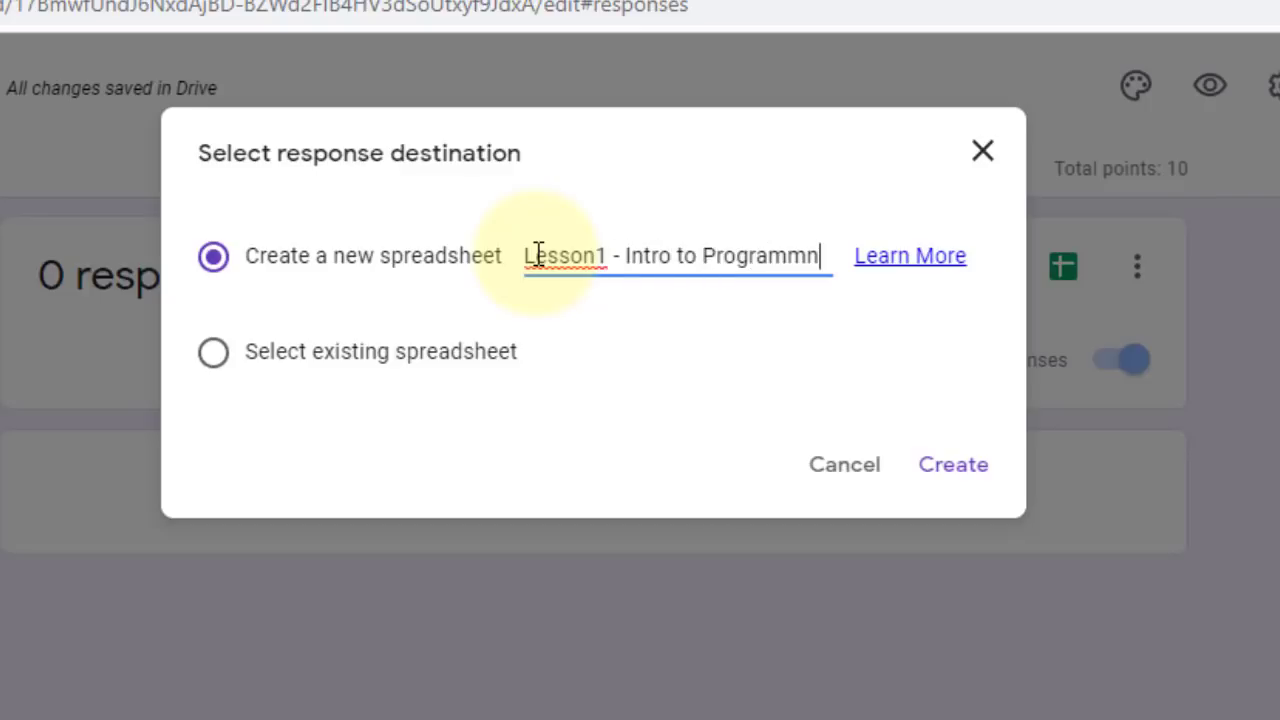
pyautogui.press('BackSpace')
pyautogui.write('ing')
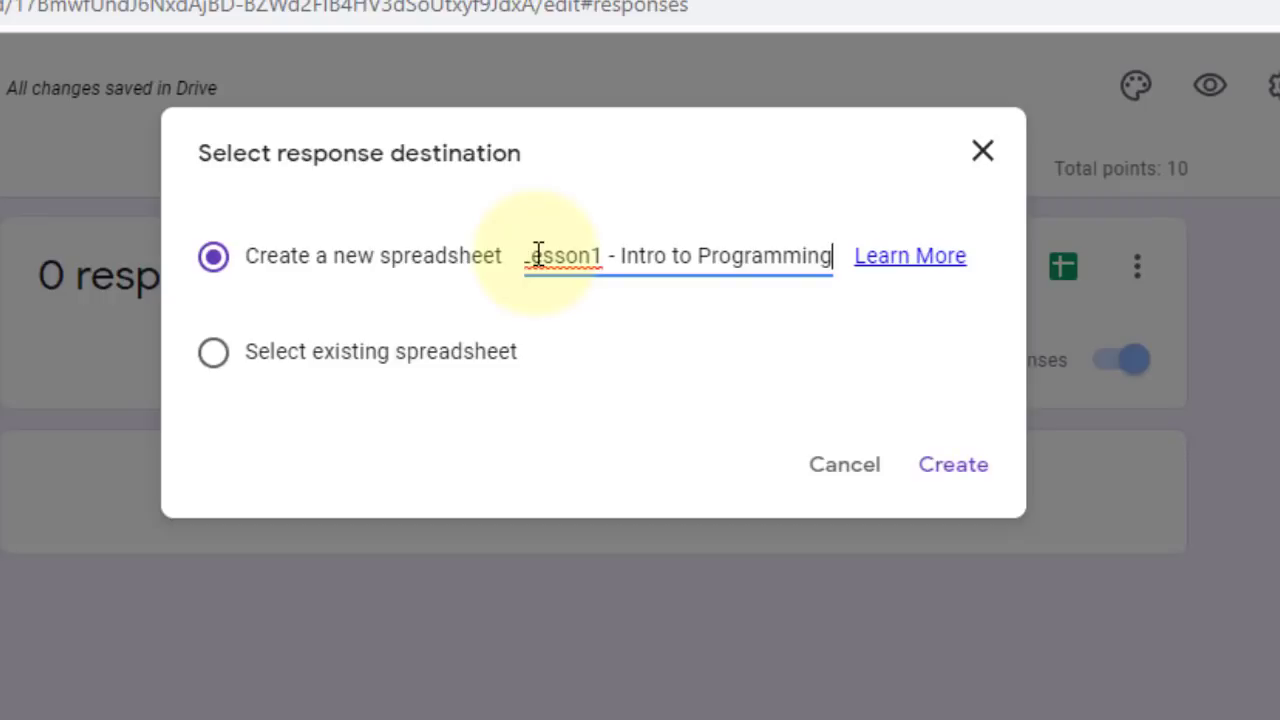
pyautogui.write('QUIZ')
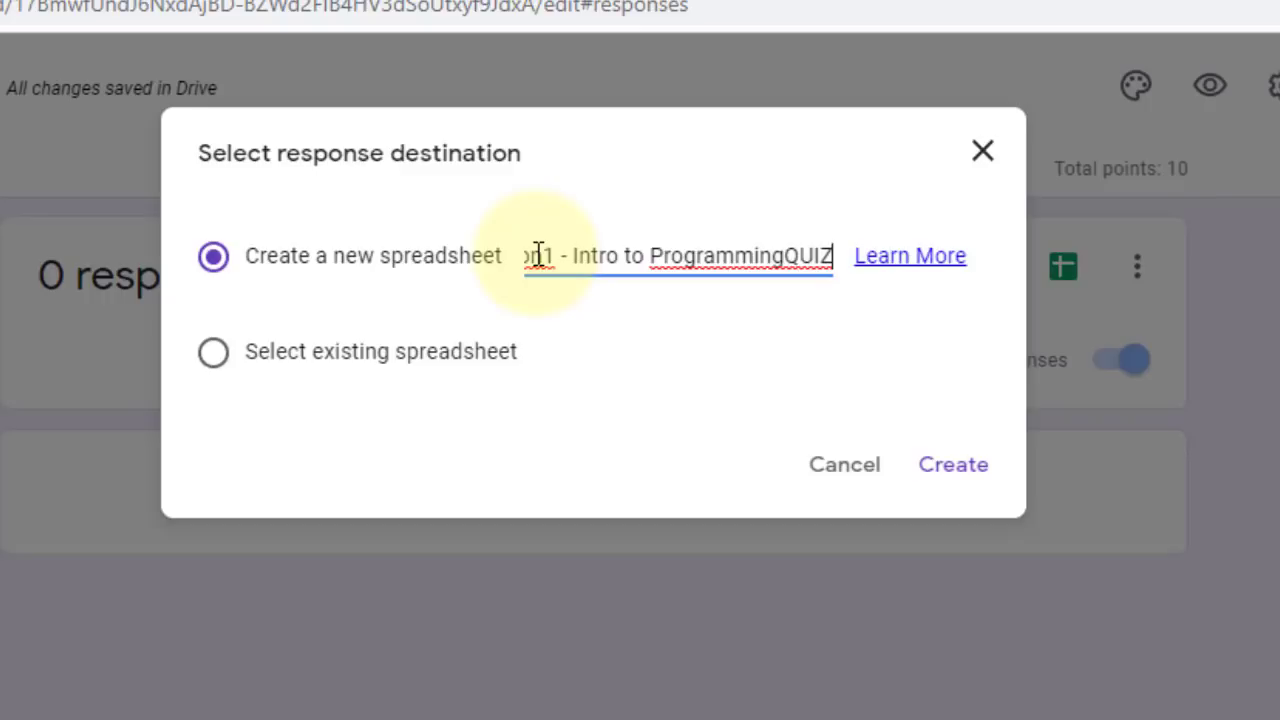
pyautogui.click(960, 468)
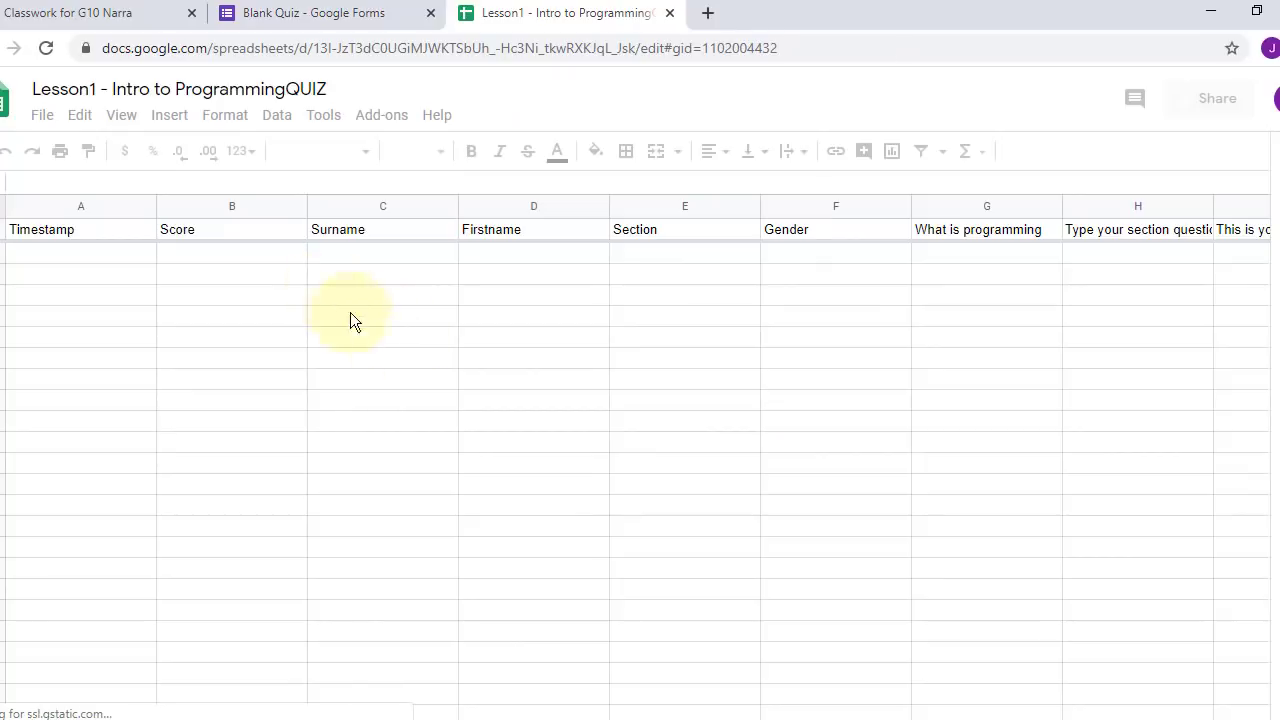
# Look through the response spreadsheet's columns from Timestamp to "This is your third question." and close the spreadsheet
pyautogui.click(692, 340)
pyautogui.click(81, 250)
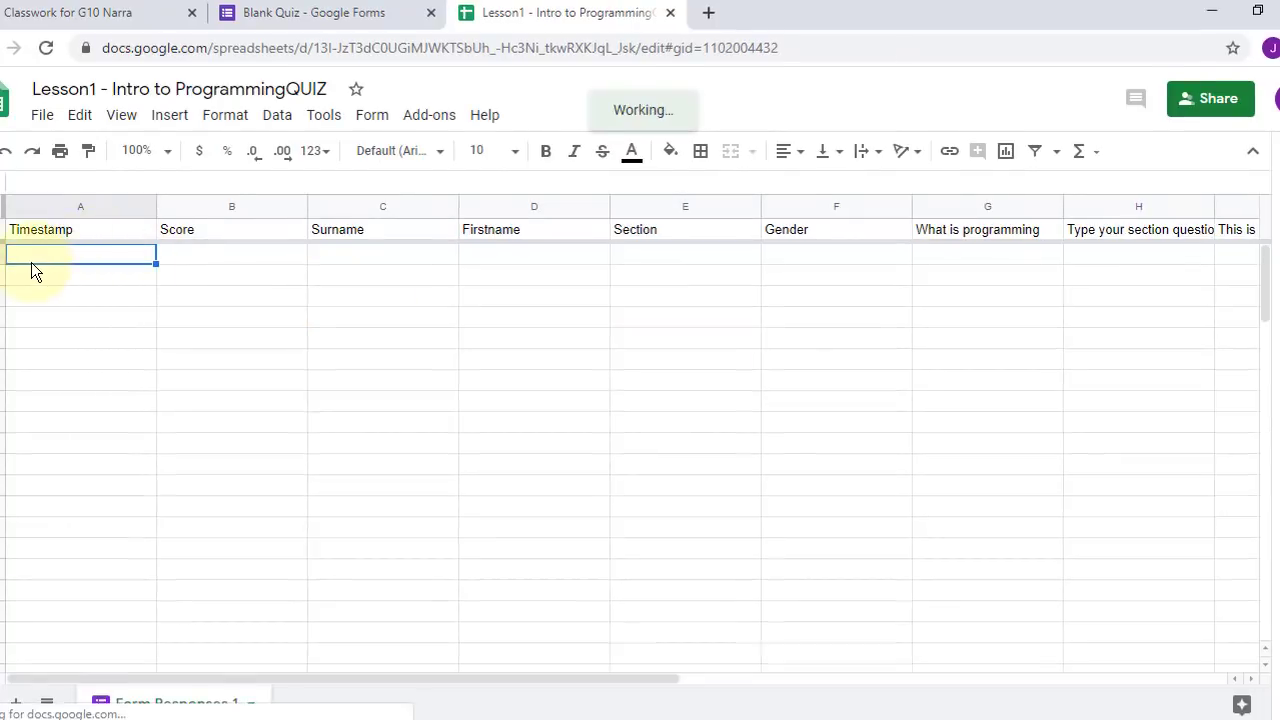
pyautogui.click(251, 252)
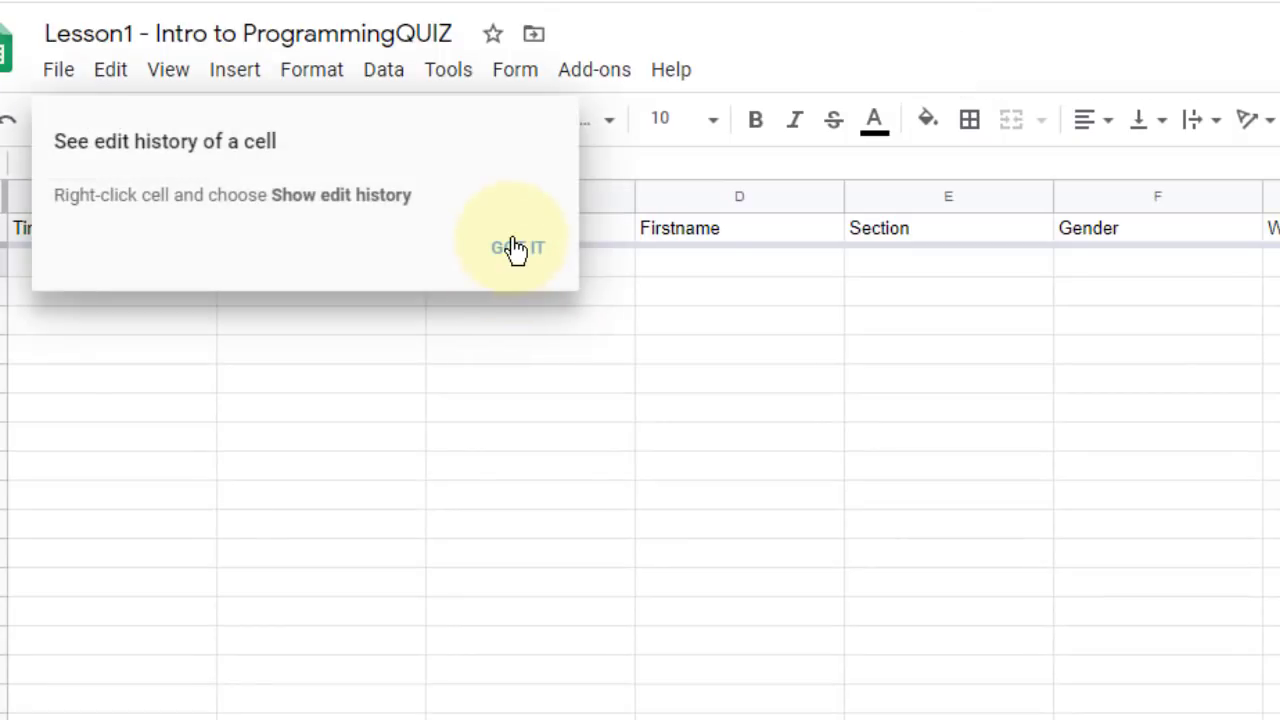
pyautogui.click(514, 249)
pyautogui.click(707, 262)
pyautogui.click(1135, 265)
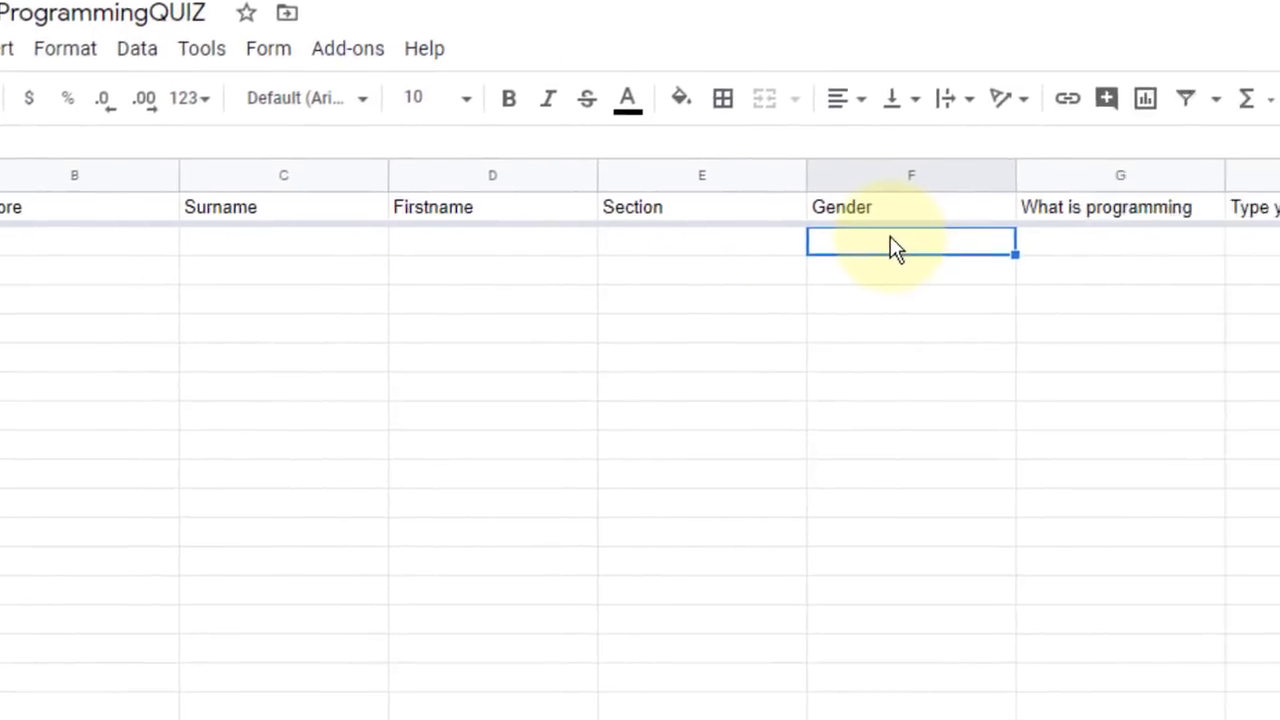
pyautogui.hscroll(10, 640, 400)
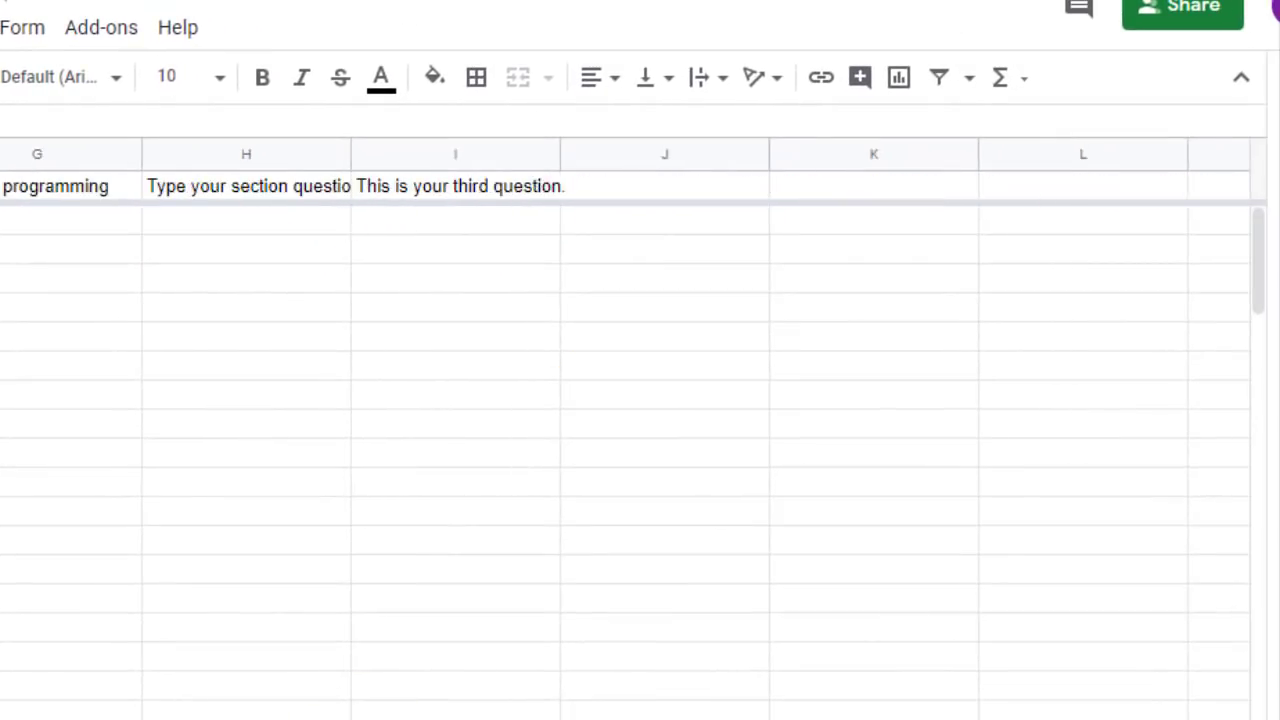
pyautogui.click(12, 228)
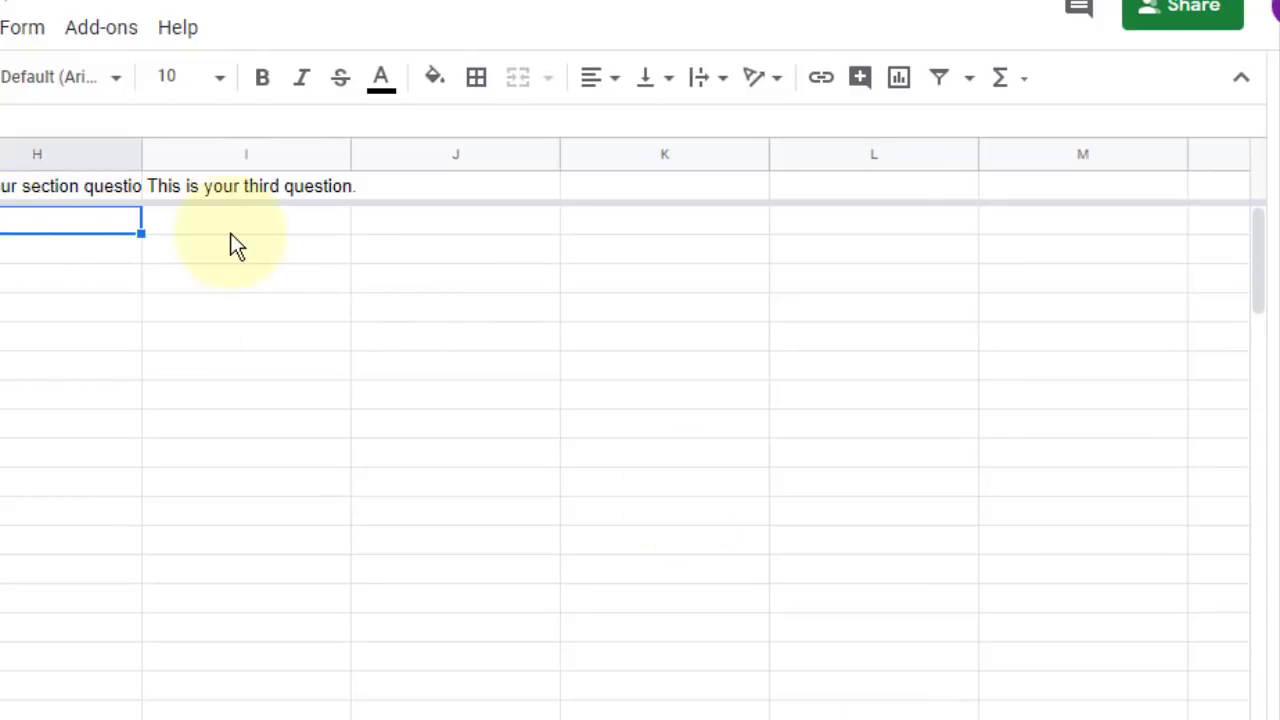
pyautogui.click(270, 226)
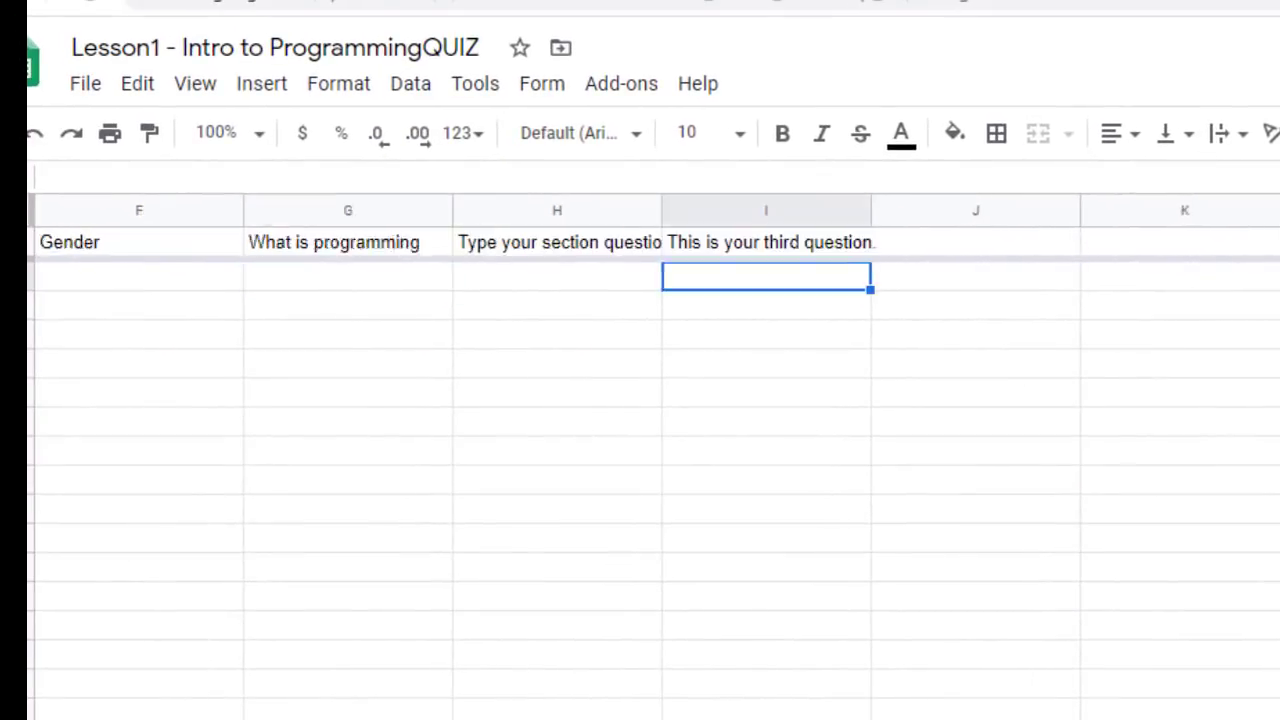
pyautogui.hscroll(-10, 640, 450)
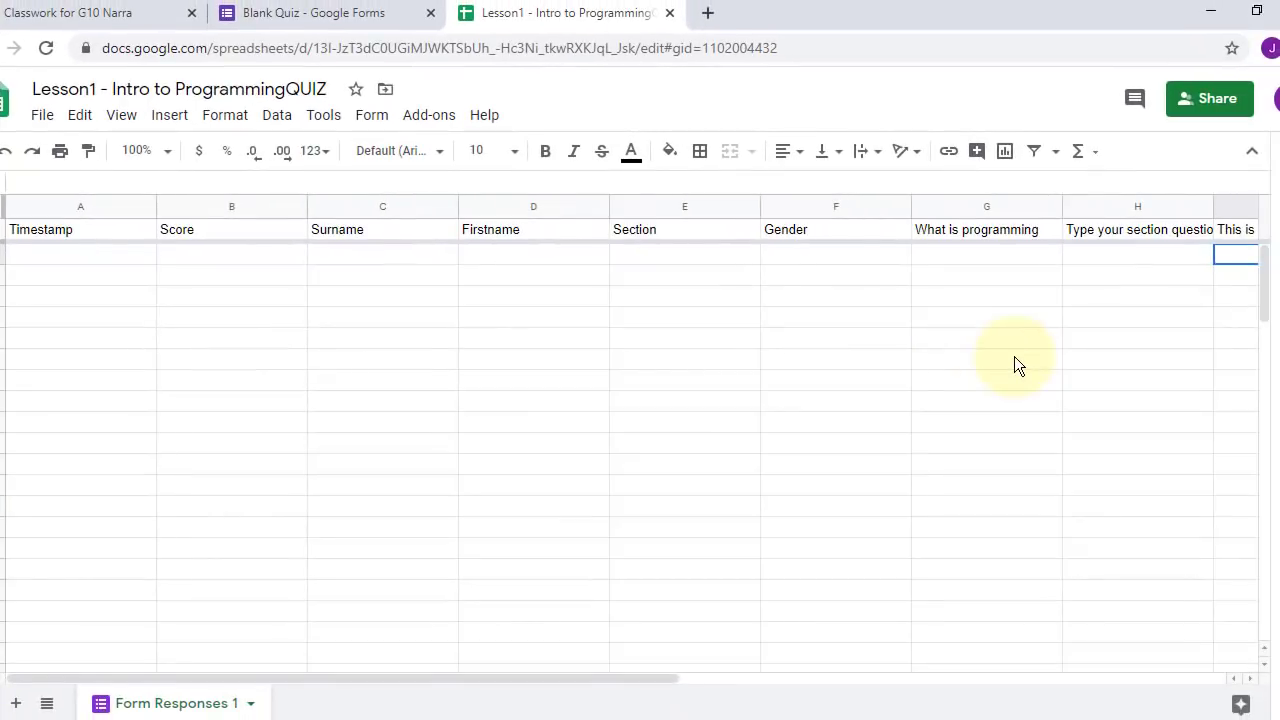
pyautogui.click(669, 13)
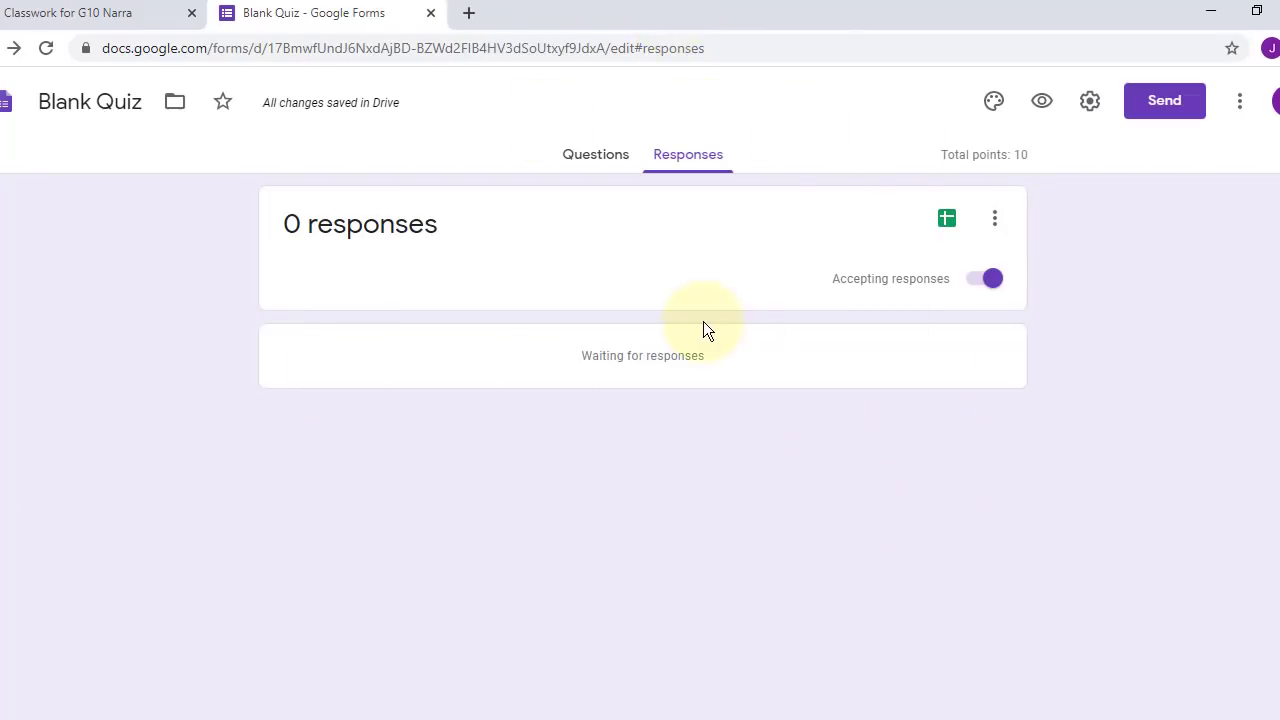
# In the quiz form's general settings, turn on Collect email addresses and Limit to 1 response
pyautogui.click(563, 158)
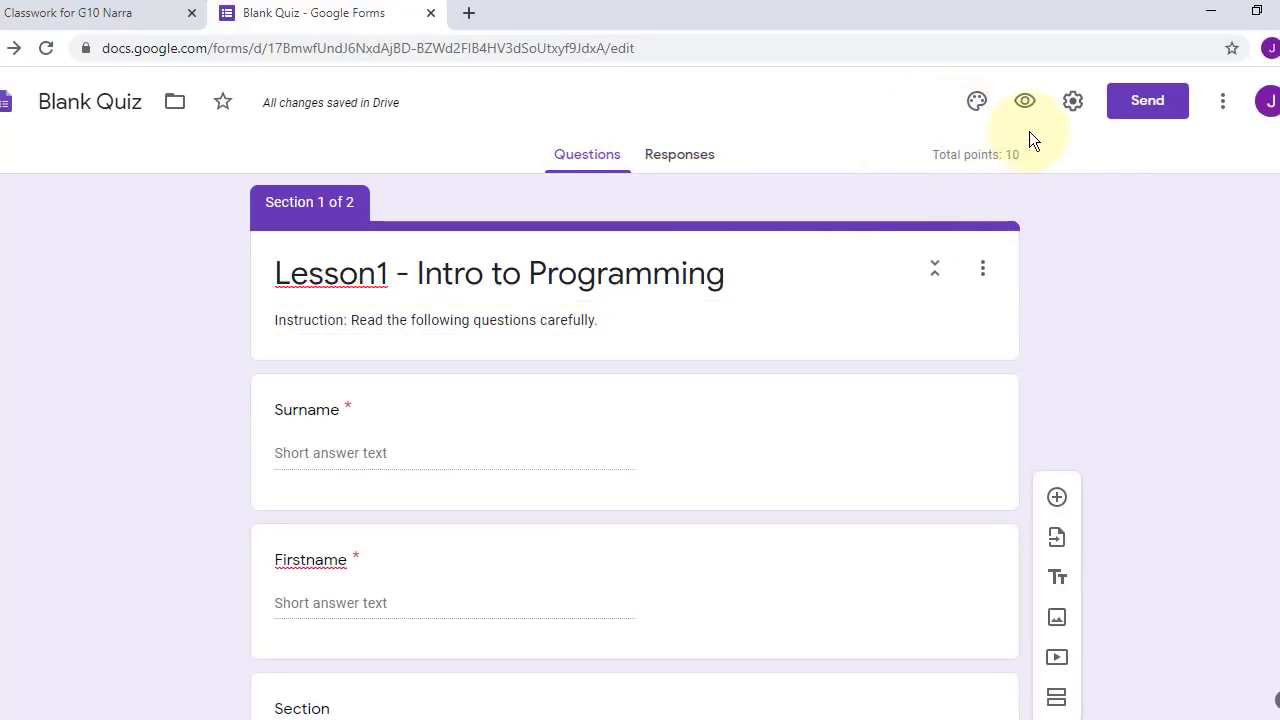
pyautogui.click(1077, 114)
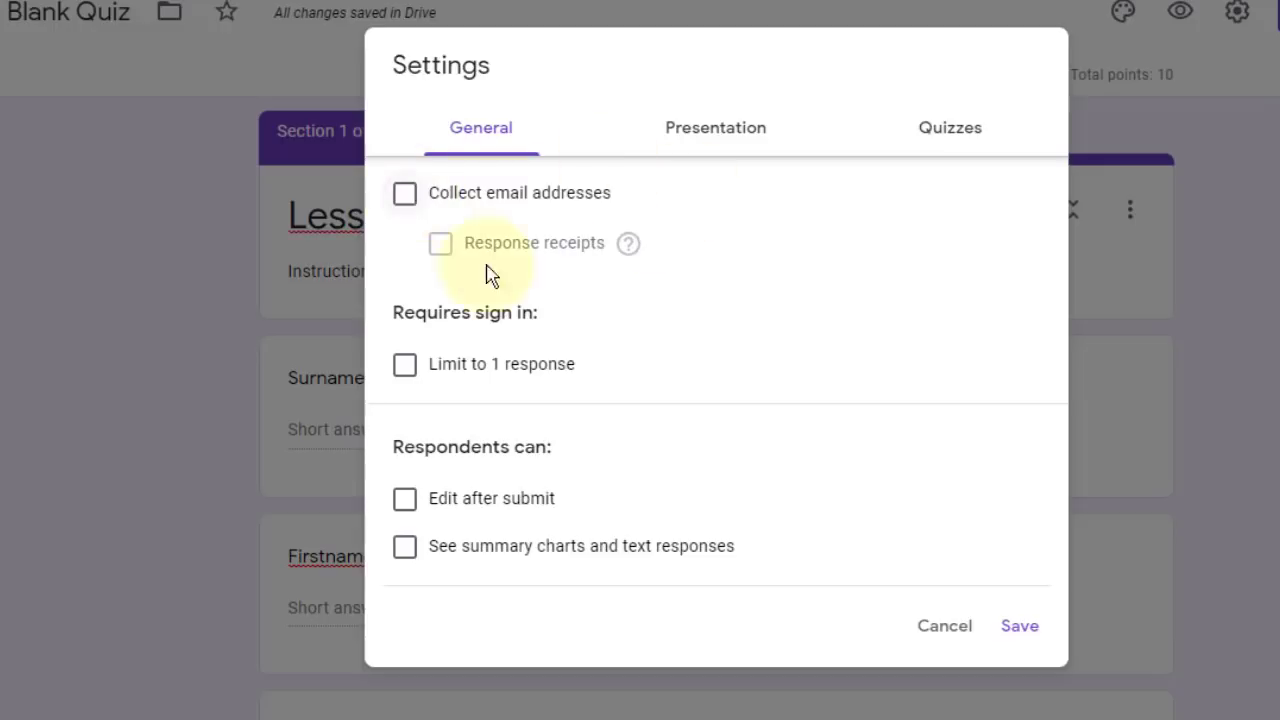
pyautogui.click(405, 196)
pyautogui.click(405, 367)
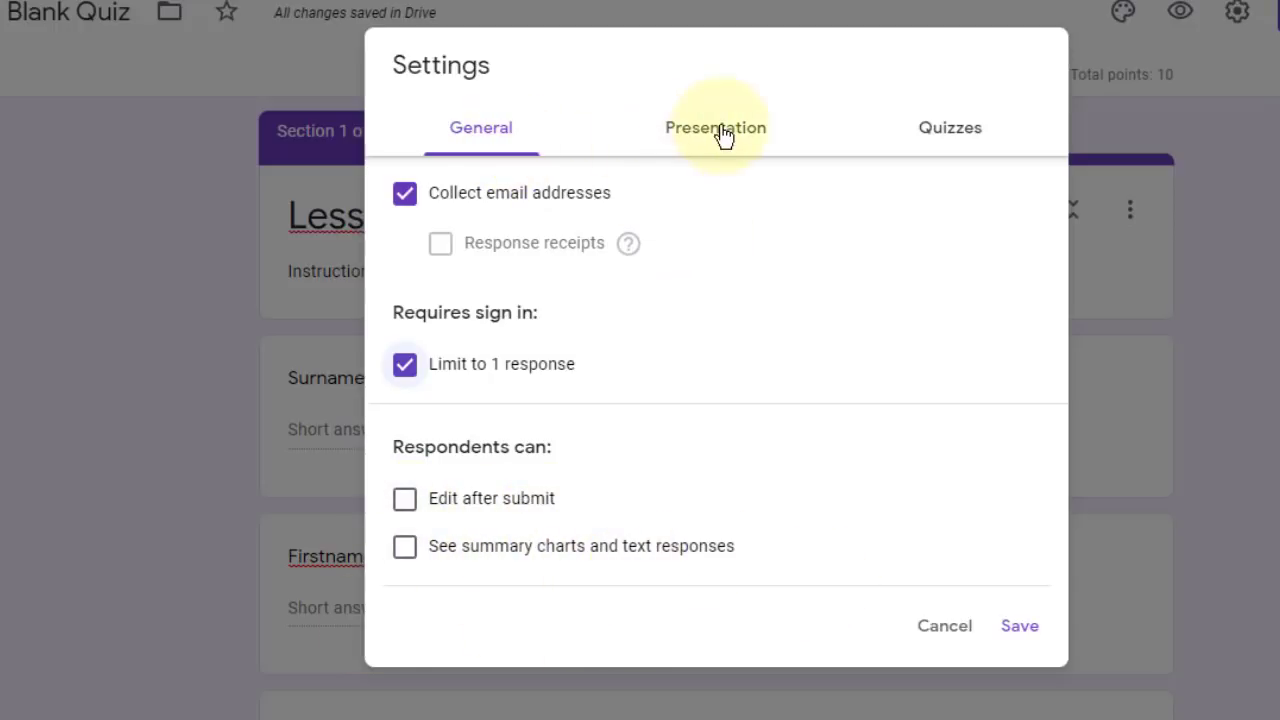
# Turn on Show progress bar in the presentation settings and try the Shuffle question order option, switching it on and off
pyautogui.click(718, 128)
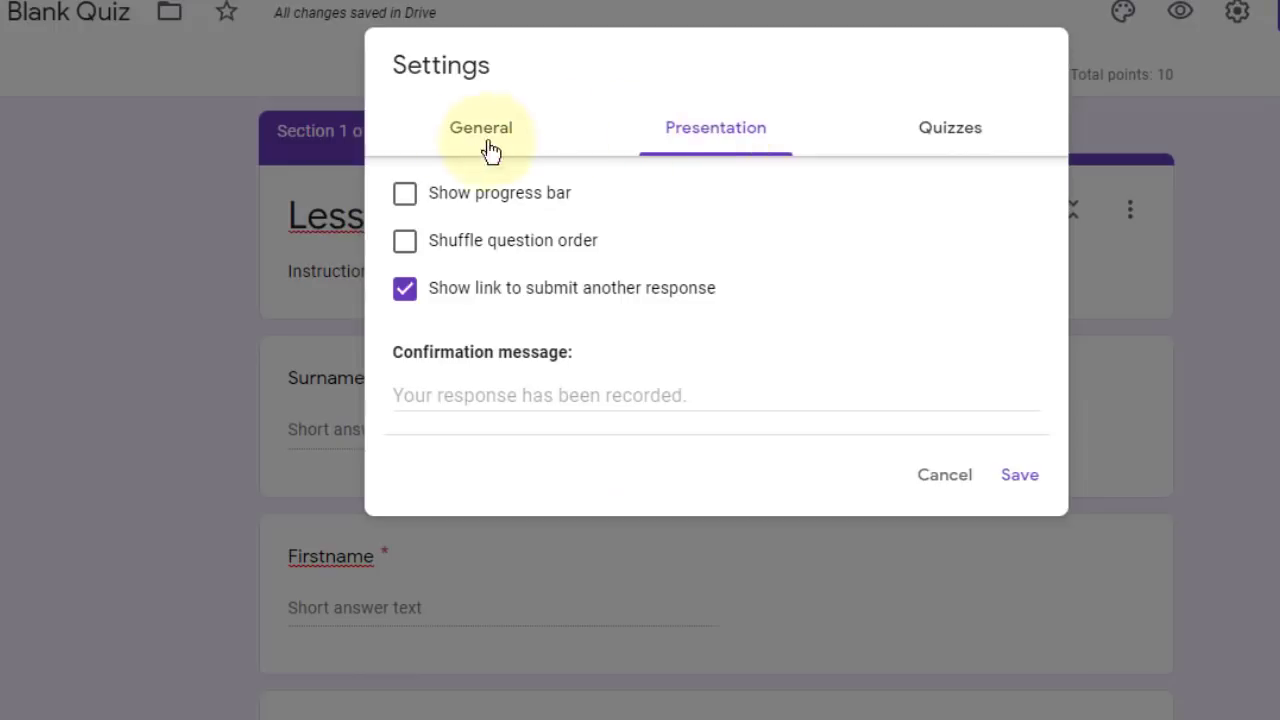
pyautogui.click(405, 195)
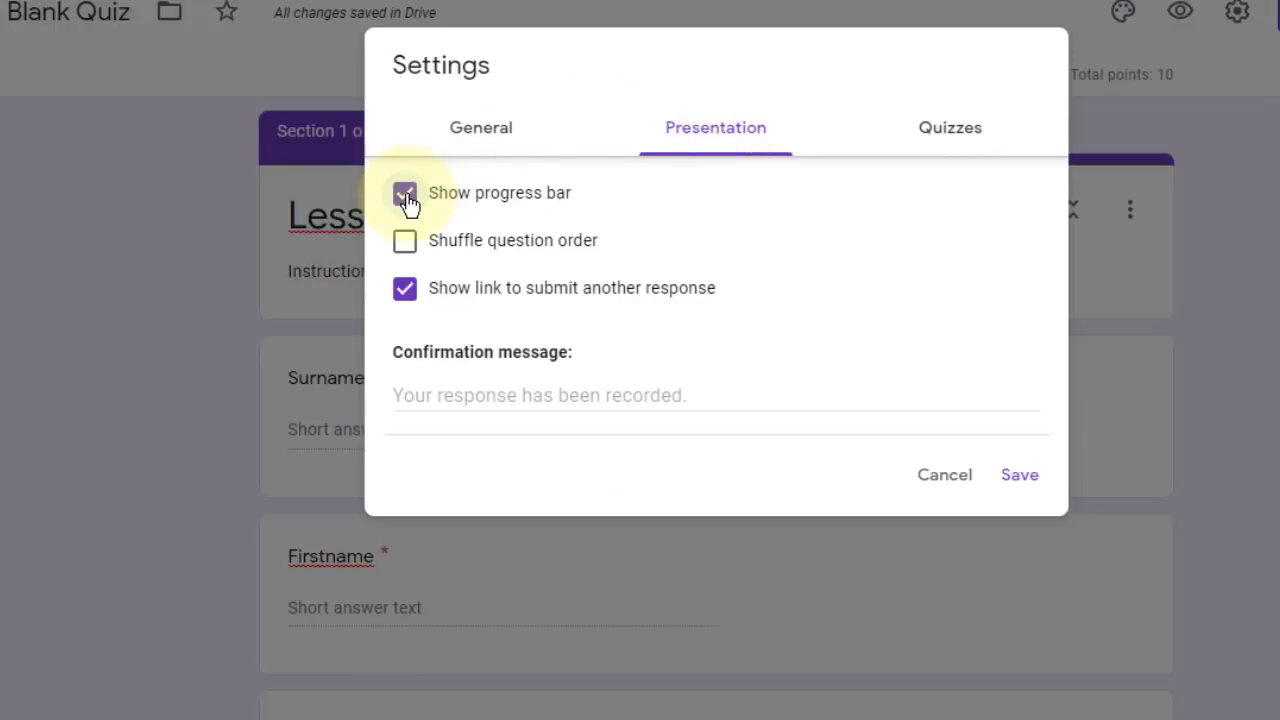
pyautogui.click(405, 195)
pyautogui.click(405, 195)
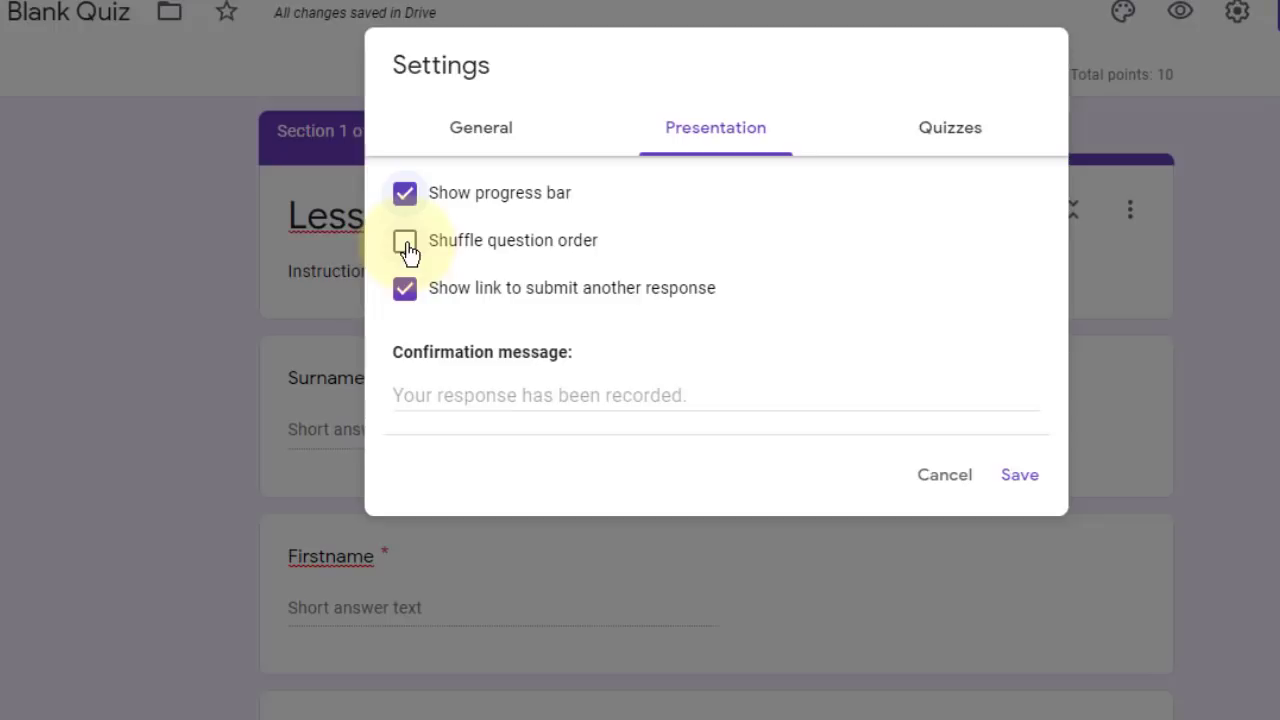
pyautogui.click(405, 243)
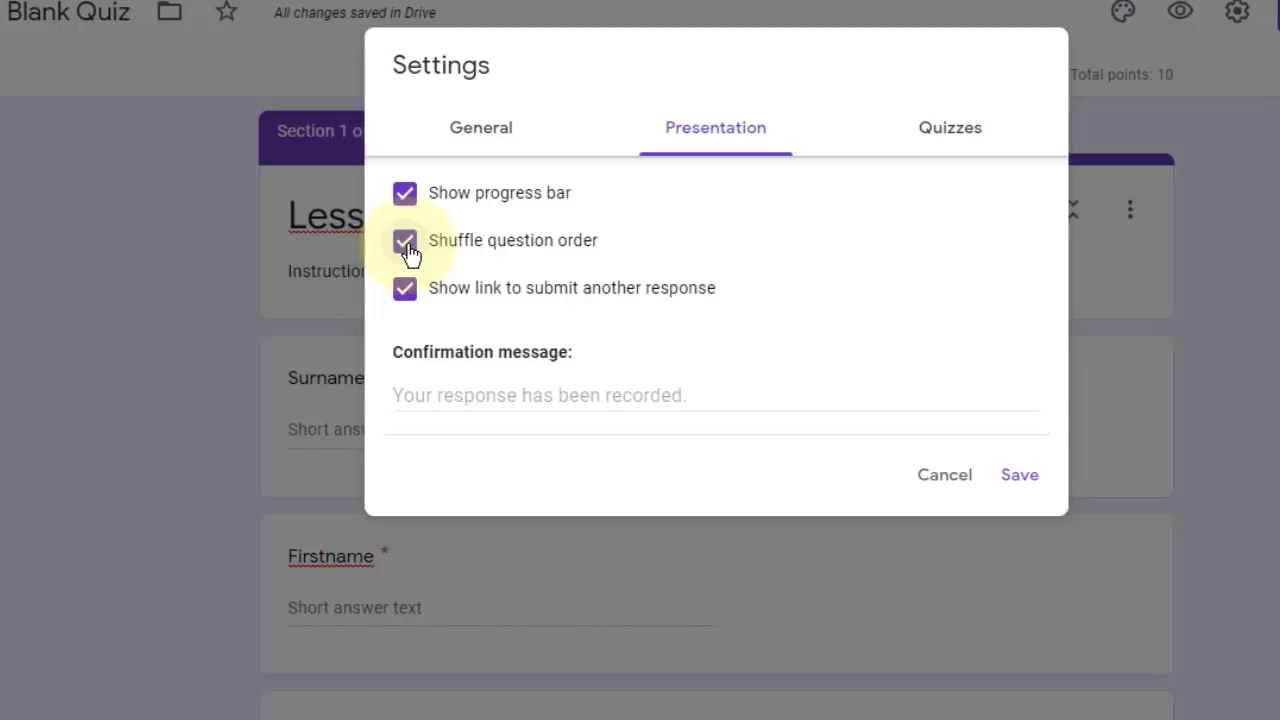
pyautogui.click(406, 245)
# Review the quiz options, toggling Make this a quiz and Correct answers off and back on, and save the settings
pyautogui.click(952, 135)
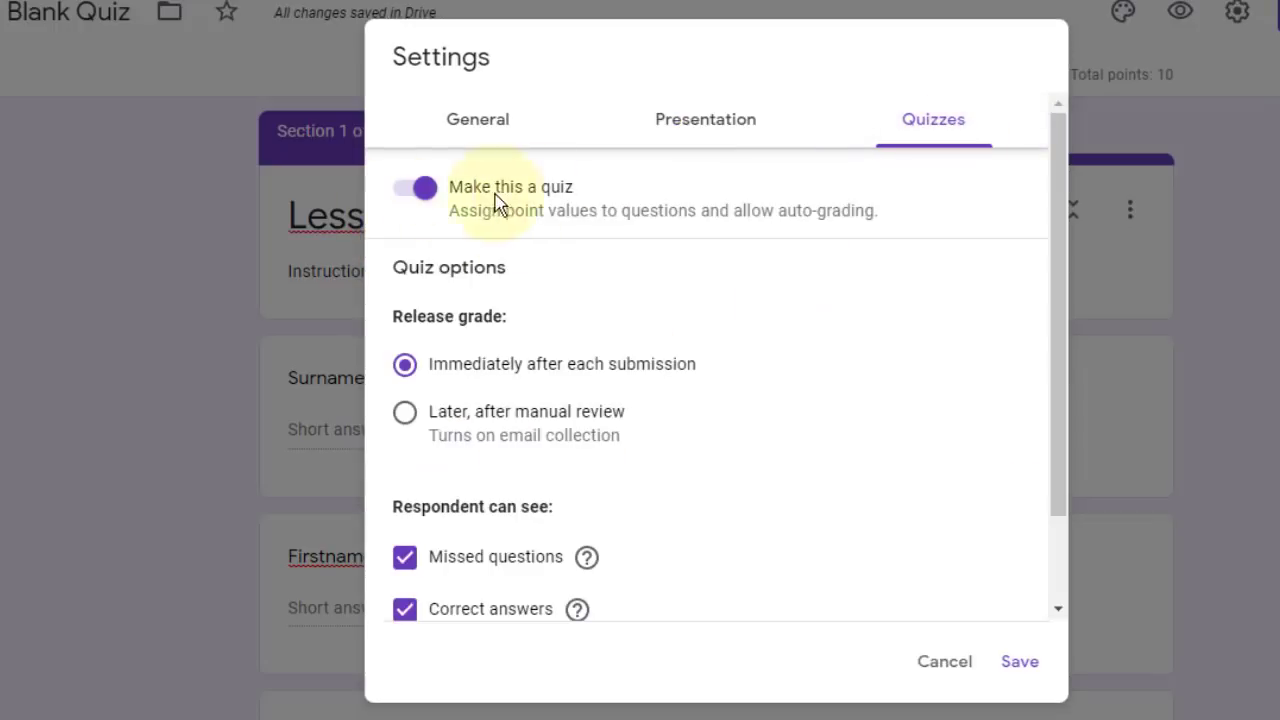
pyautogui.click(412, 192)
pyautogui.click(418, 192)
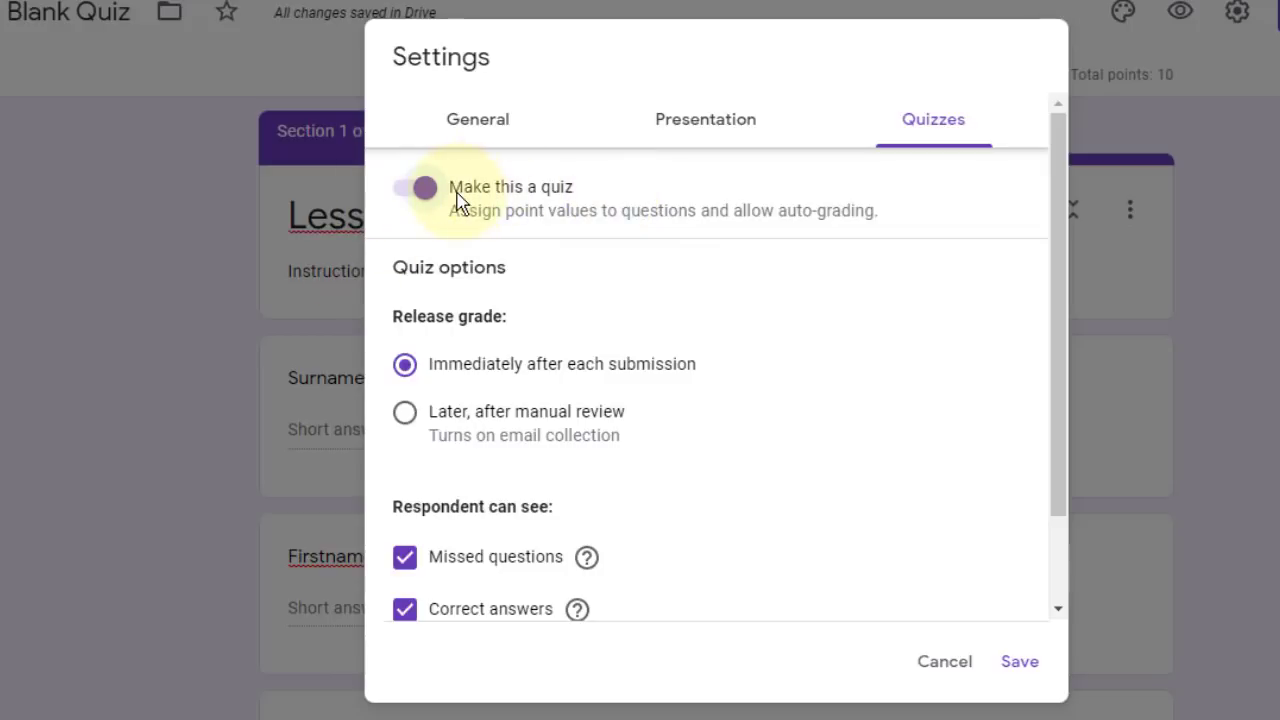
pyautogui.scroll(-2, 749, 434)
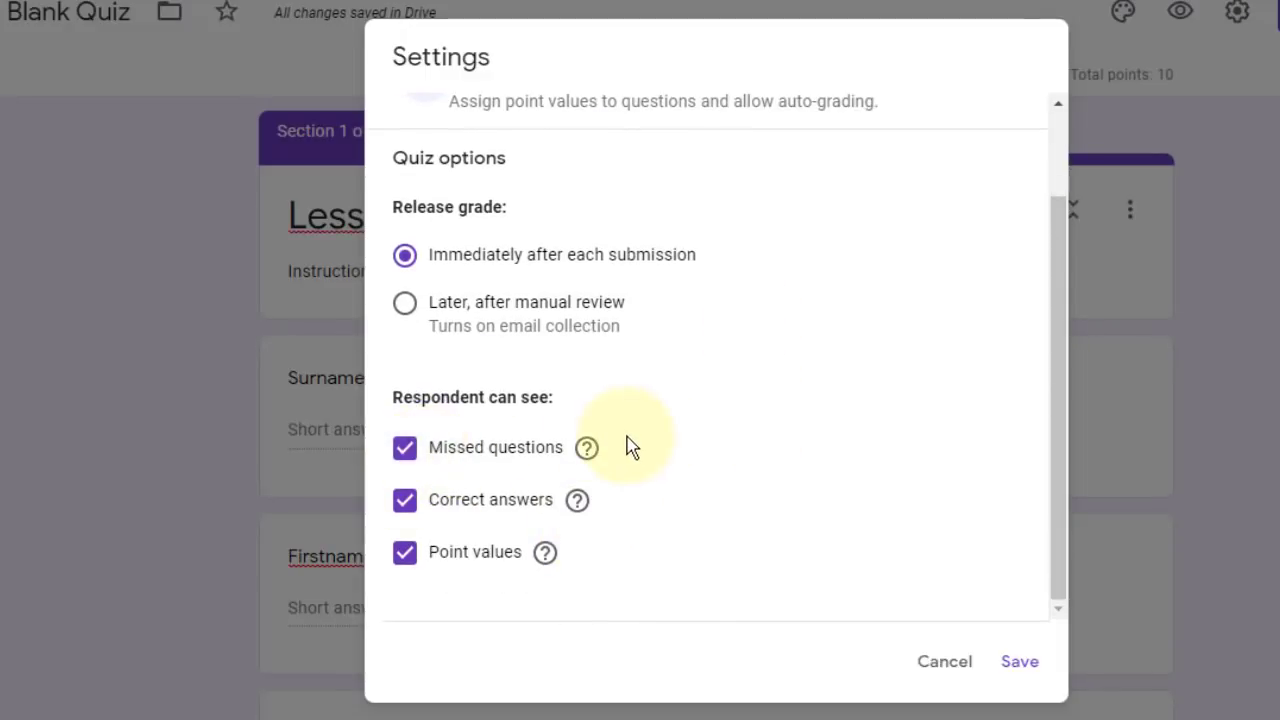
pyautogui.click(416, 508)
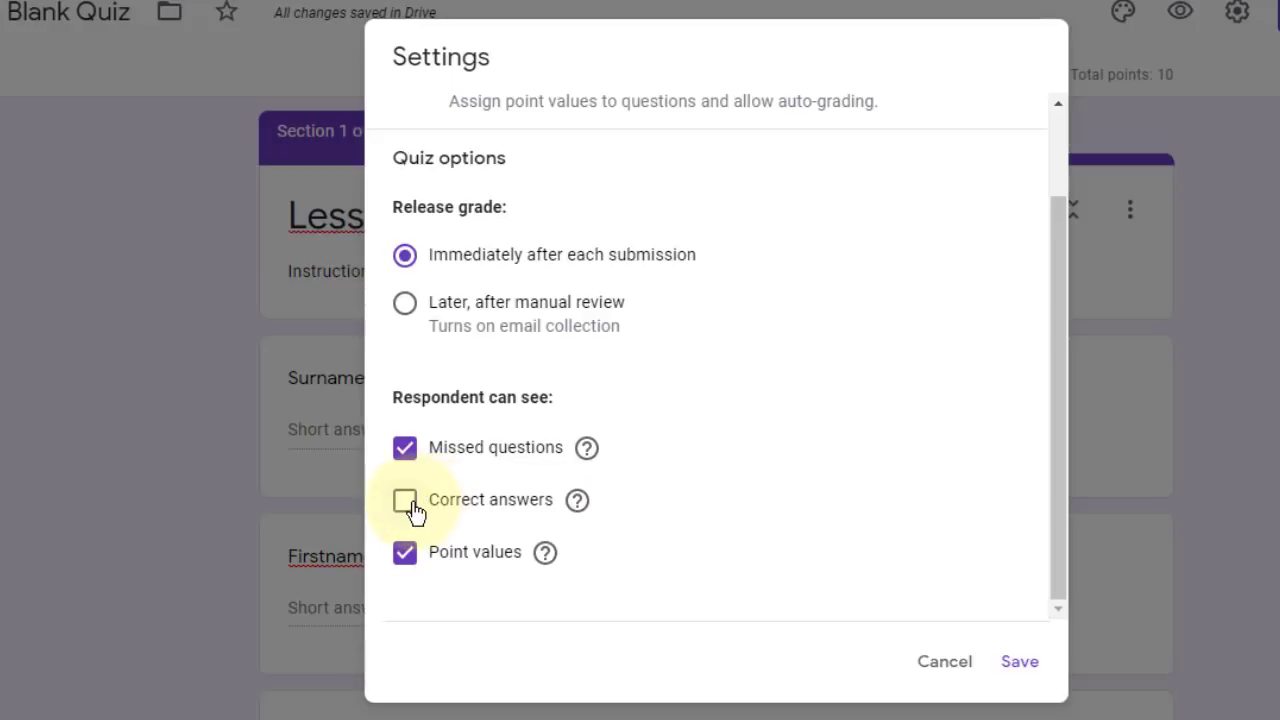
pyautogui.click(414, 510)
pyautogui.scroll(-2, 566, 515)
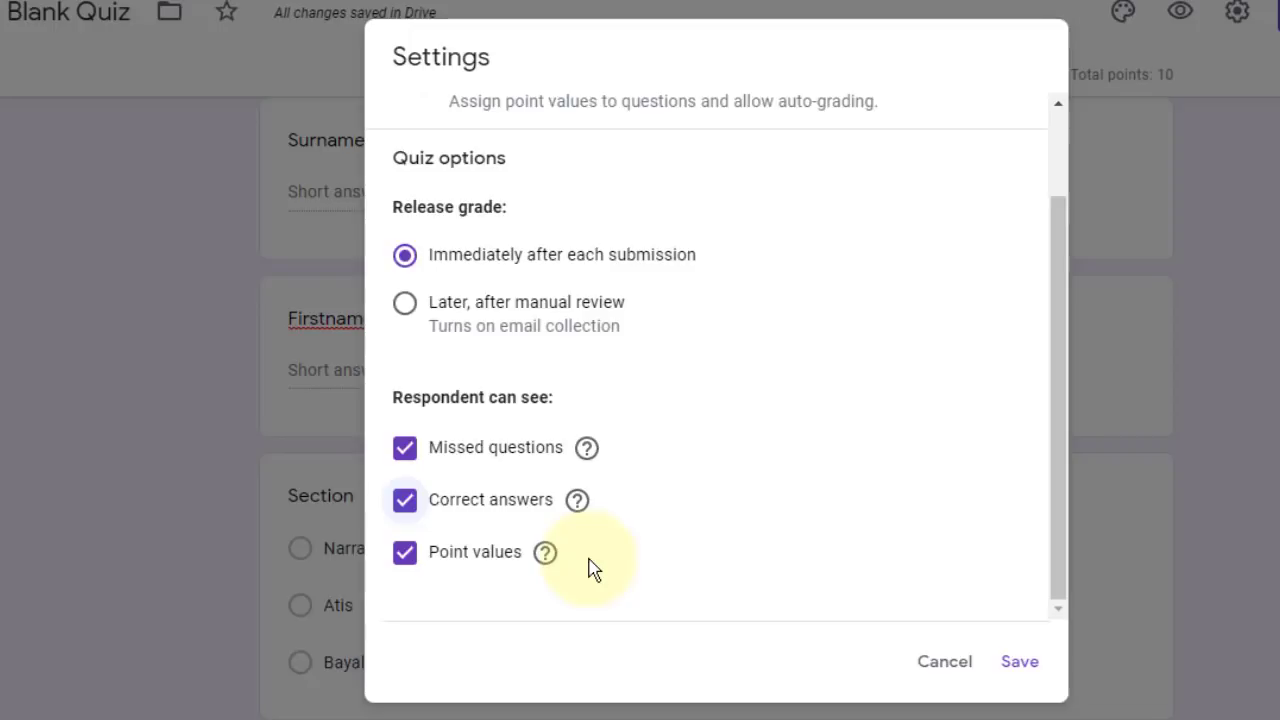
pyautogui.scroll(2, 1008, 608)
pyautogui.click(1022, 664)
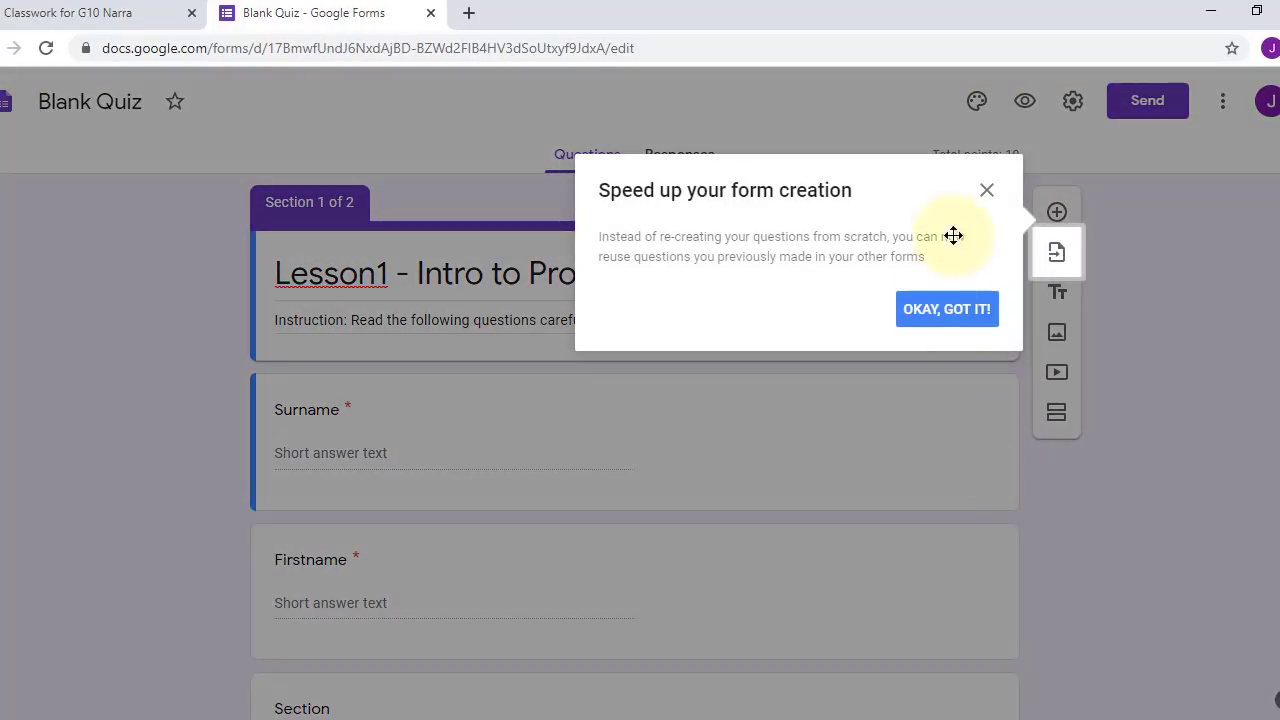
pyautogui.click(946, 306)
# Look over the quiz's questions and responses views, and check the Google Classroom assignment that has the quiz attached
pyautogui.scroll(-4, 640, 290)
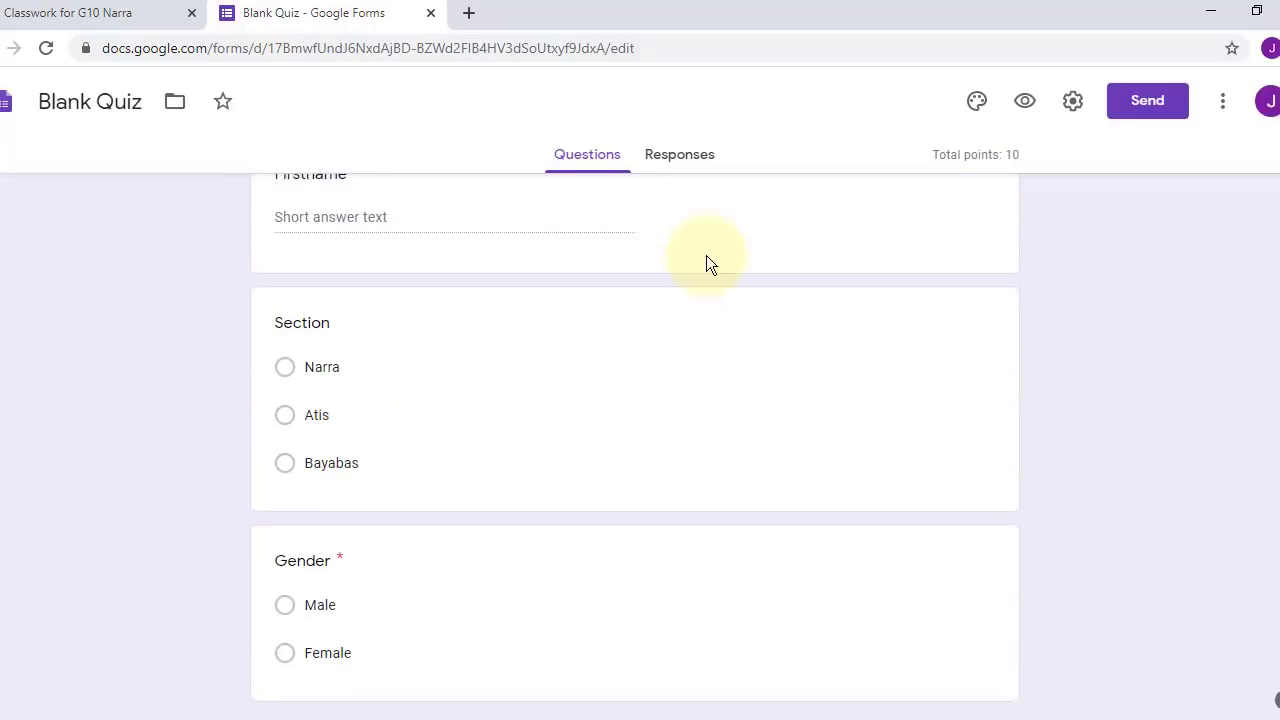
pyautogui.click(674, 160)
pyautogui.click(613, 152)
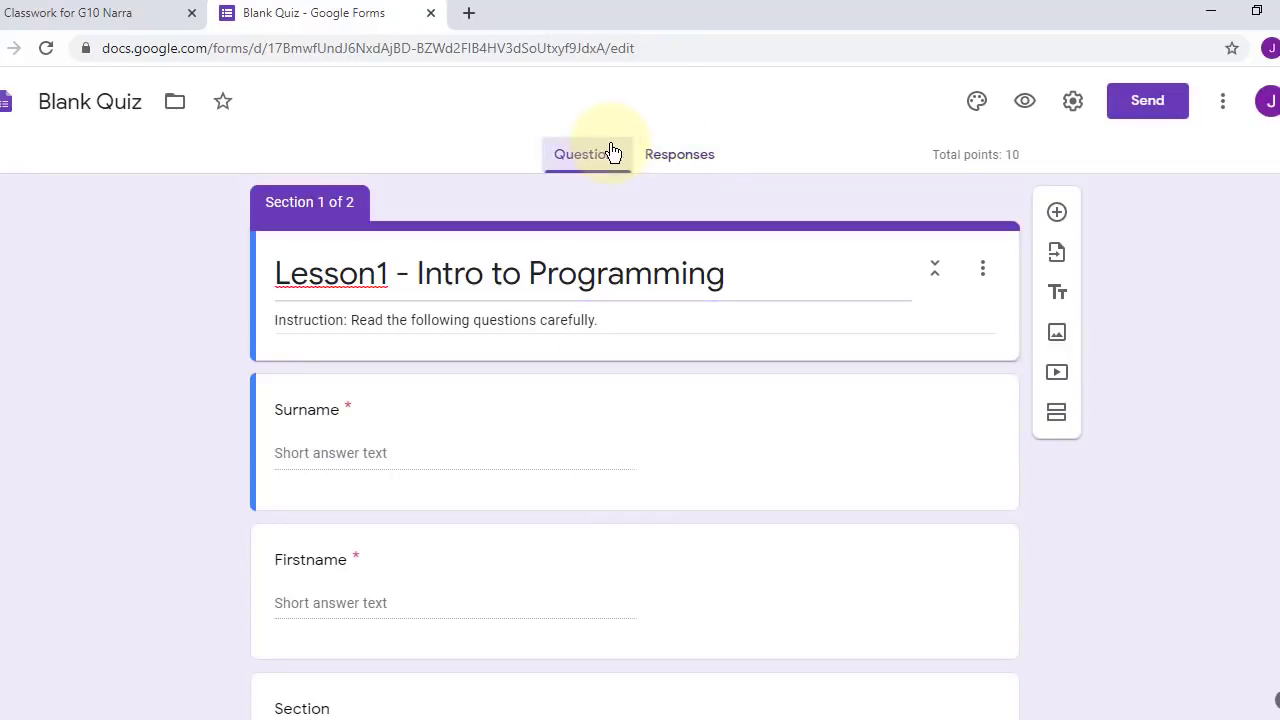
pyautogui.click(1155, 108)
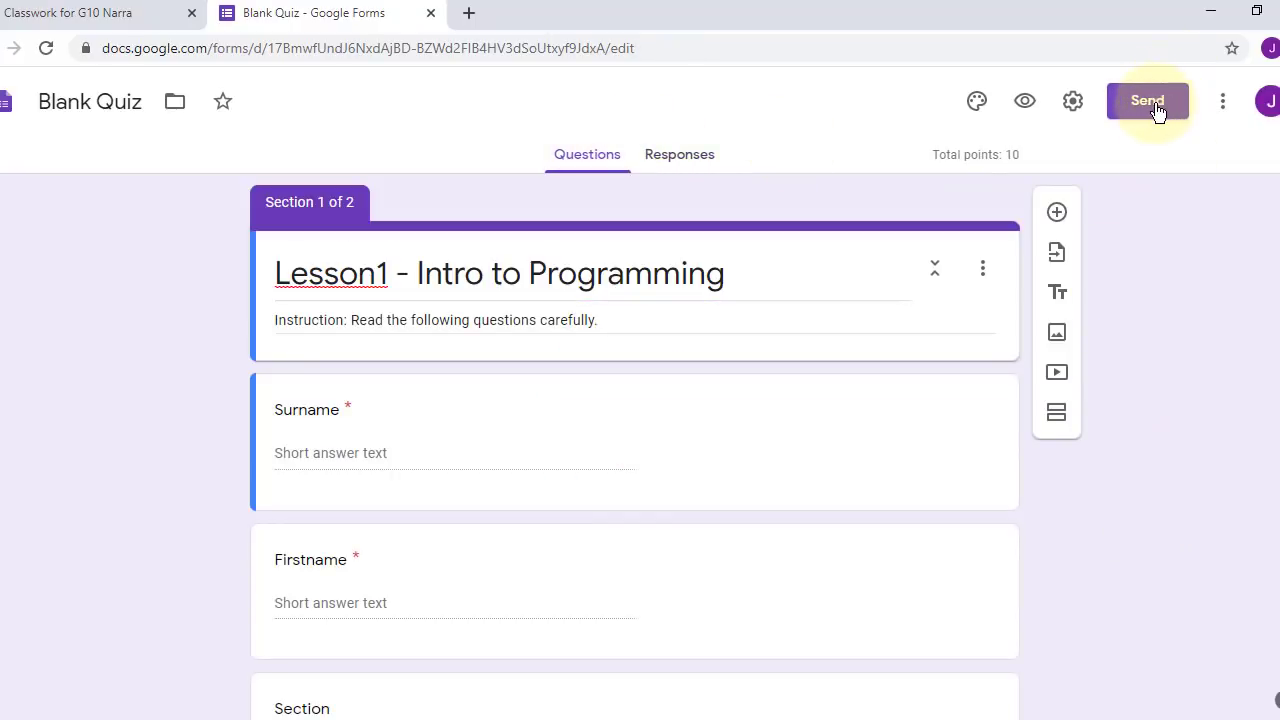
pyautogui.click(128, 12)
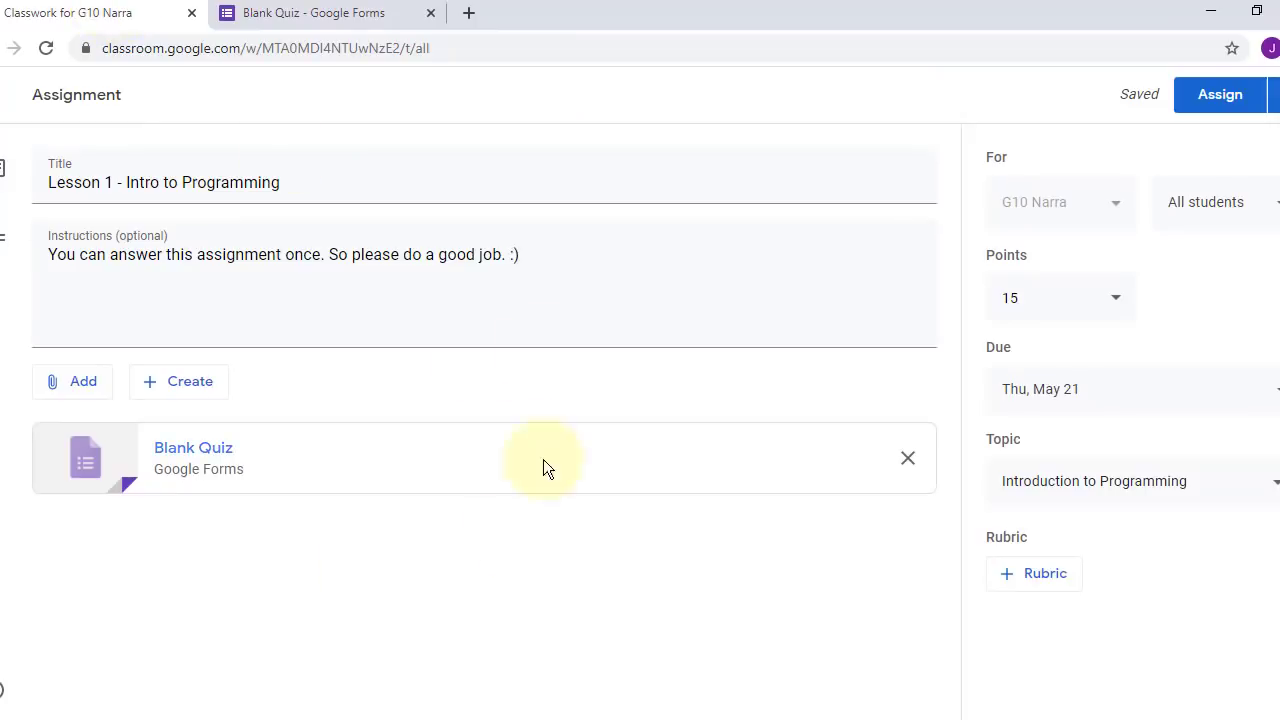
pyautogui.click(357, 13)
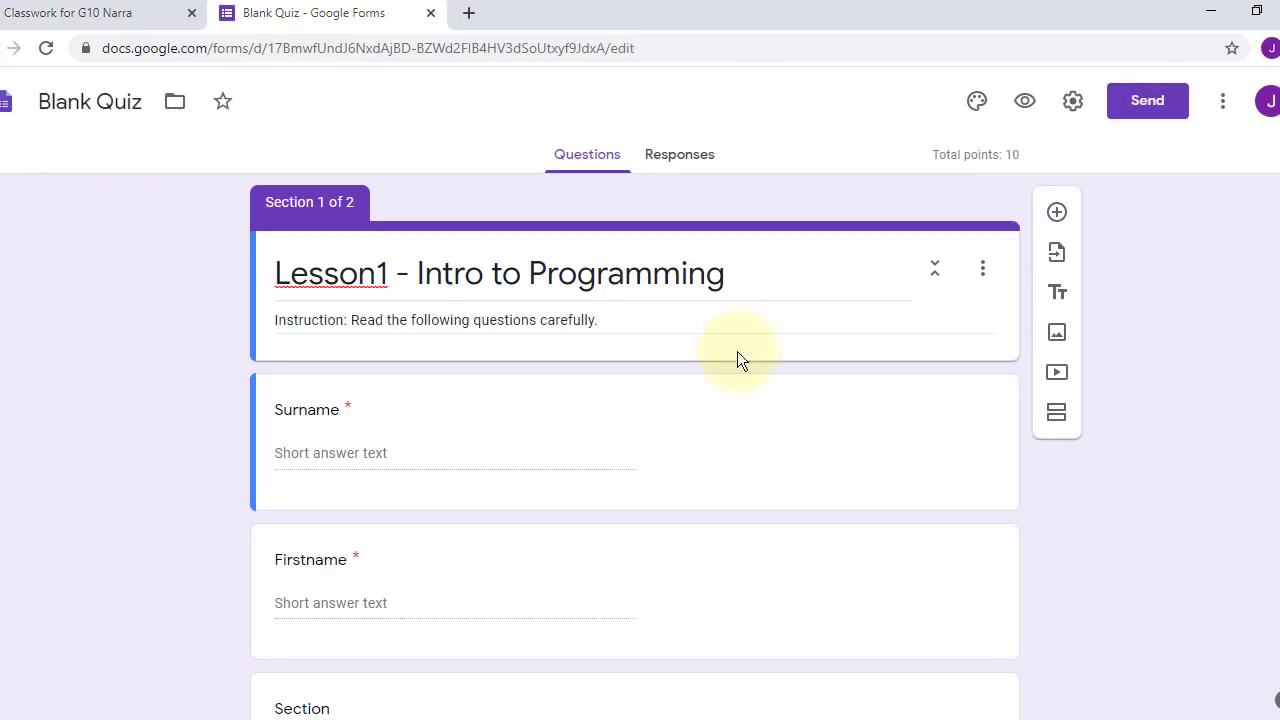
# Generate a shortened link for sending the form and copy it to the clipboard
pyautogui.click(1155, 105)
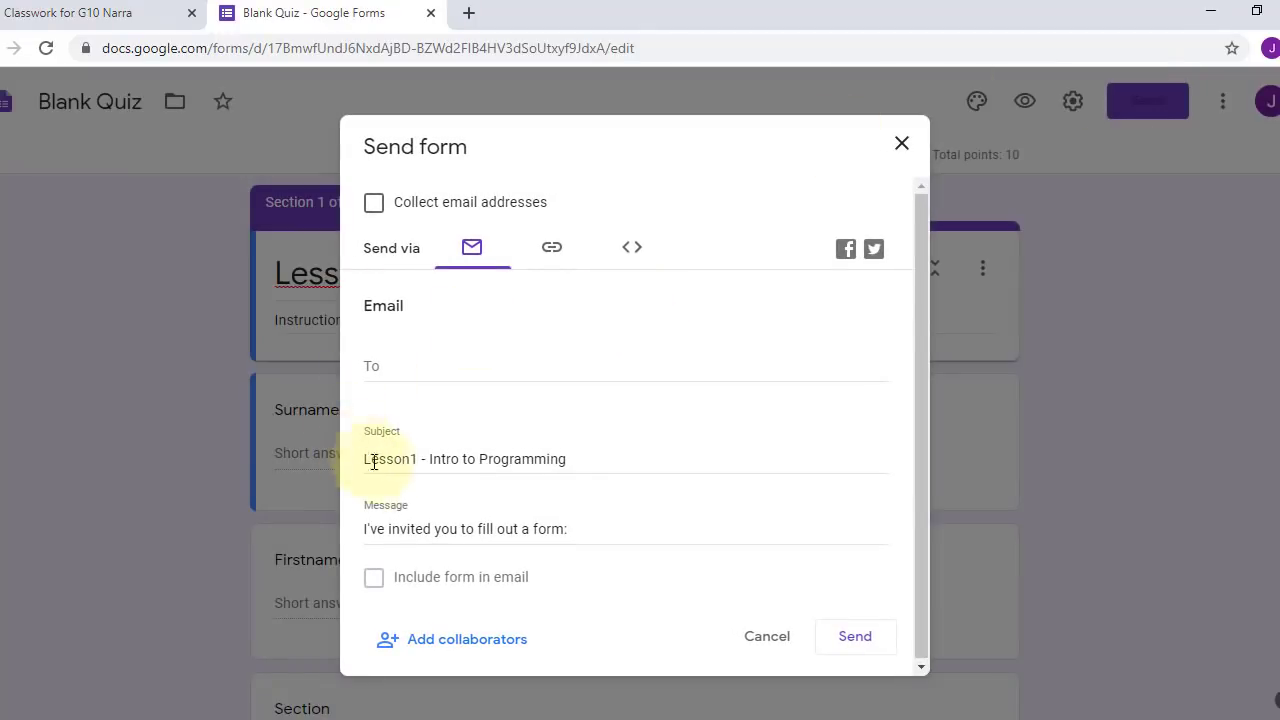
pyautogui.click(555, 247)
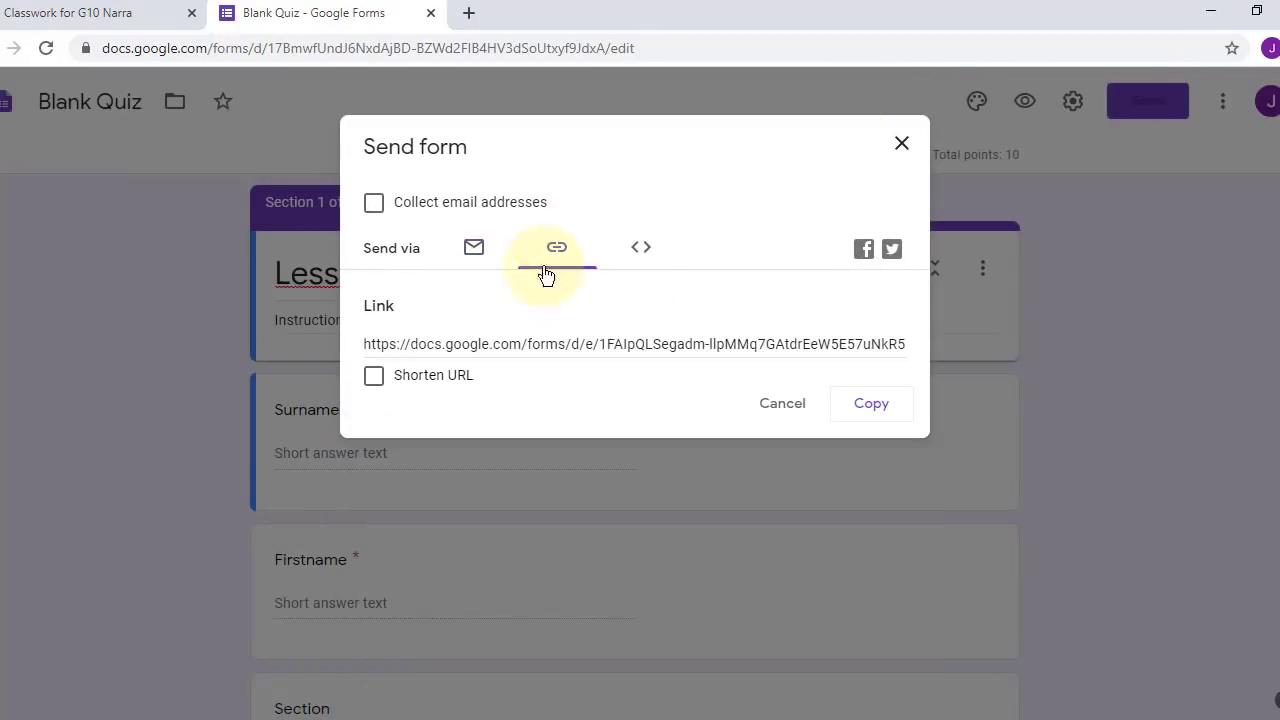
pyautogui.click(374, 378)
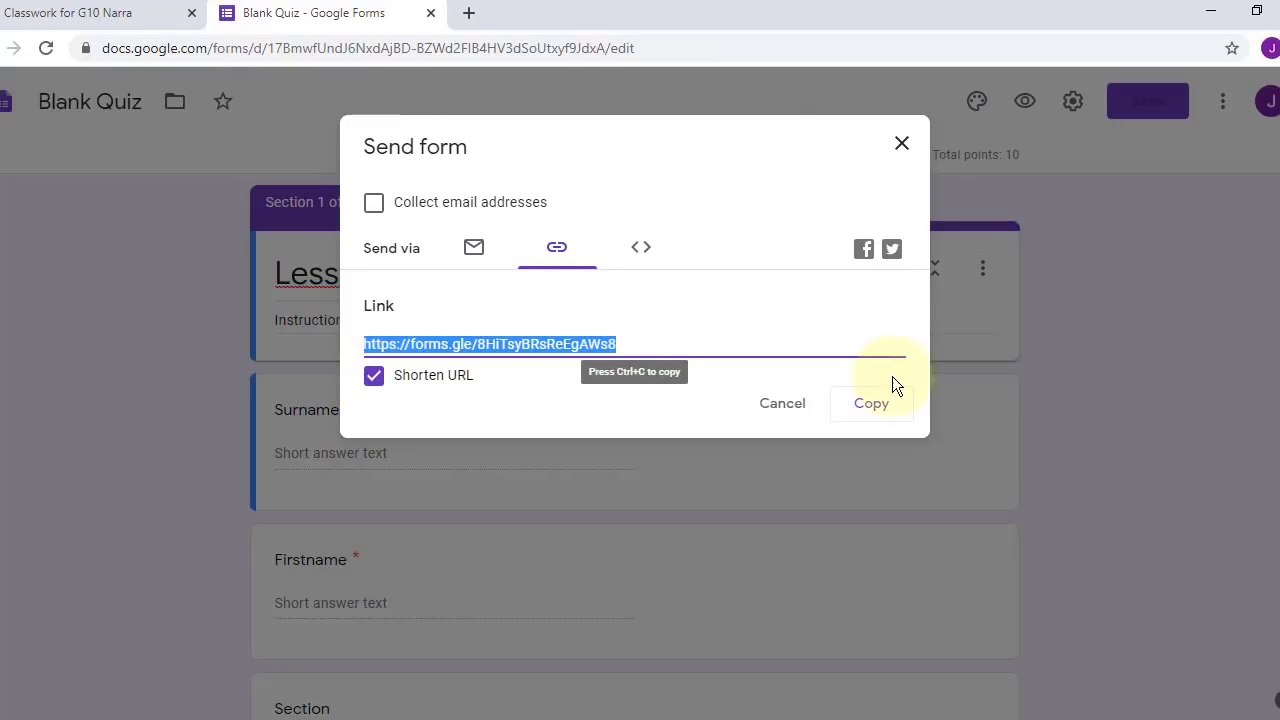
pyautogui.click(884, 407)
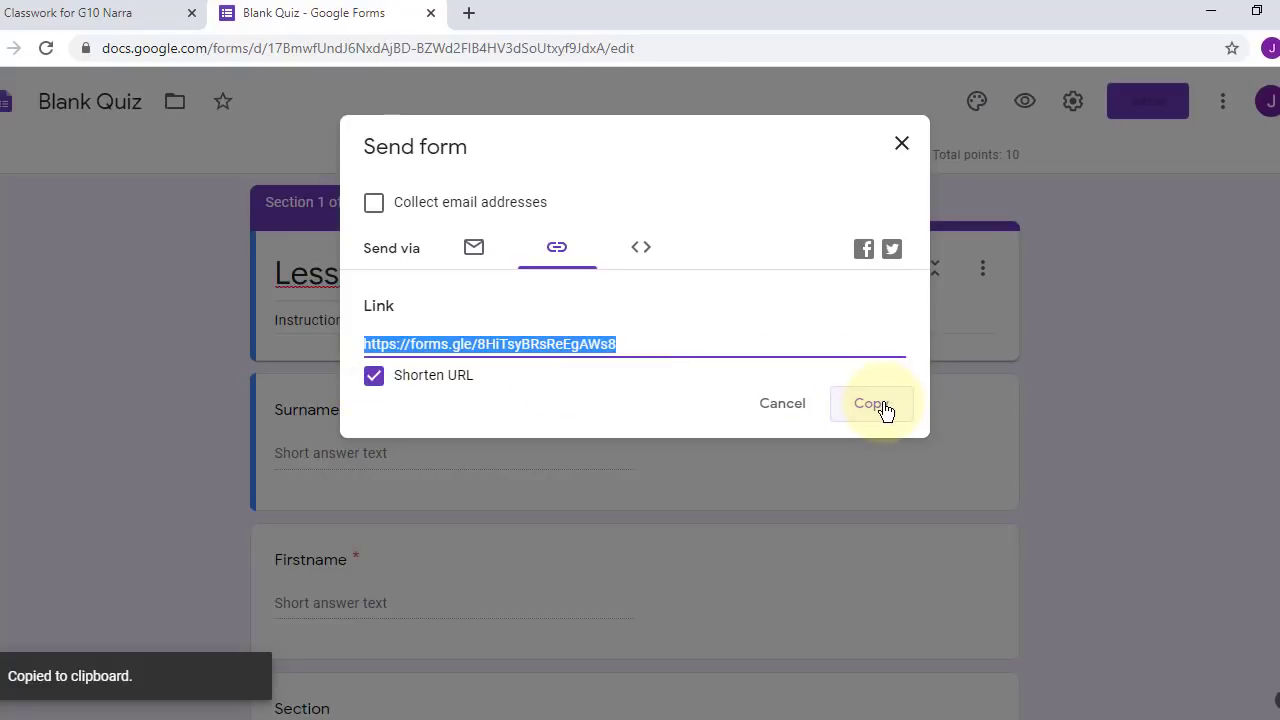
pyautogui.click(903, 146)
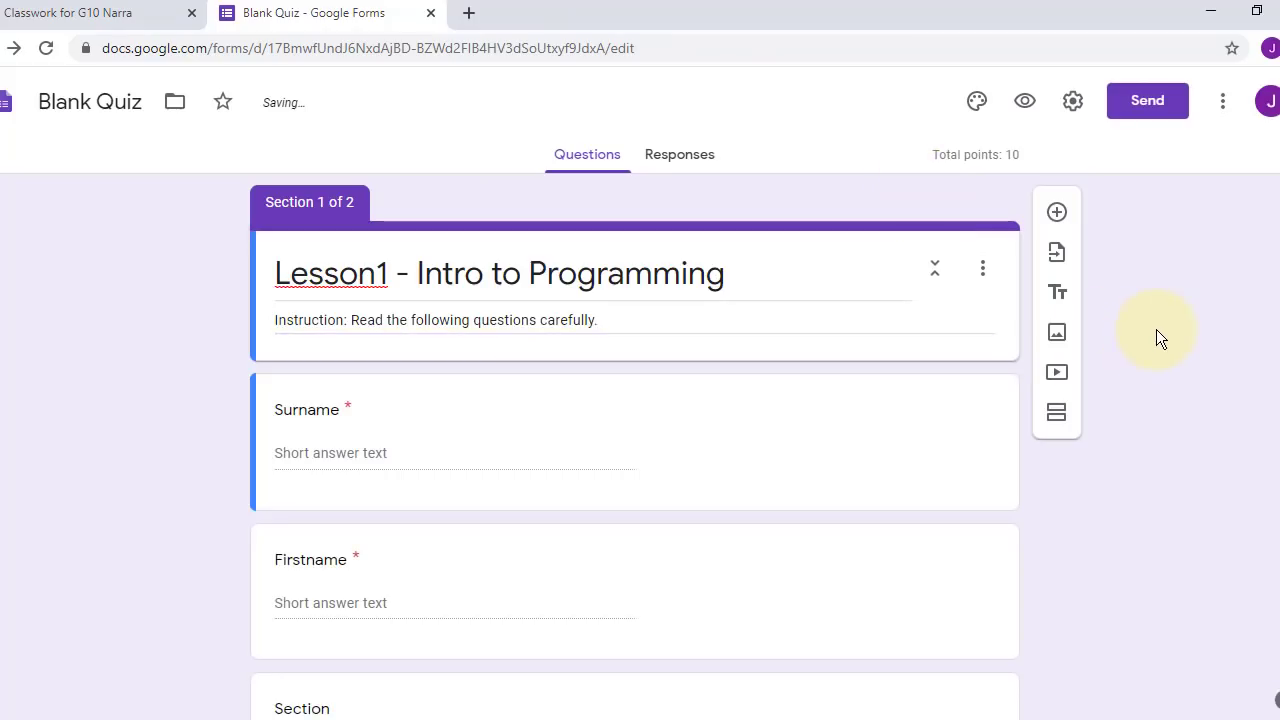
# Check the Lesson 1 assignment in Google Classroom again, and review the quiz form's questions from start to end
pyautogui.click(155, 12)
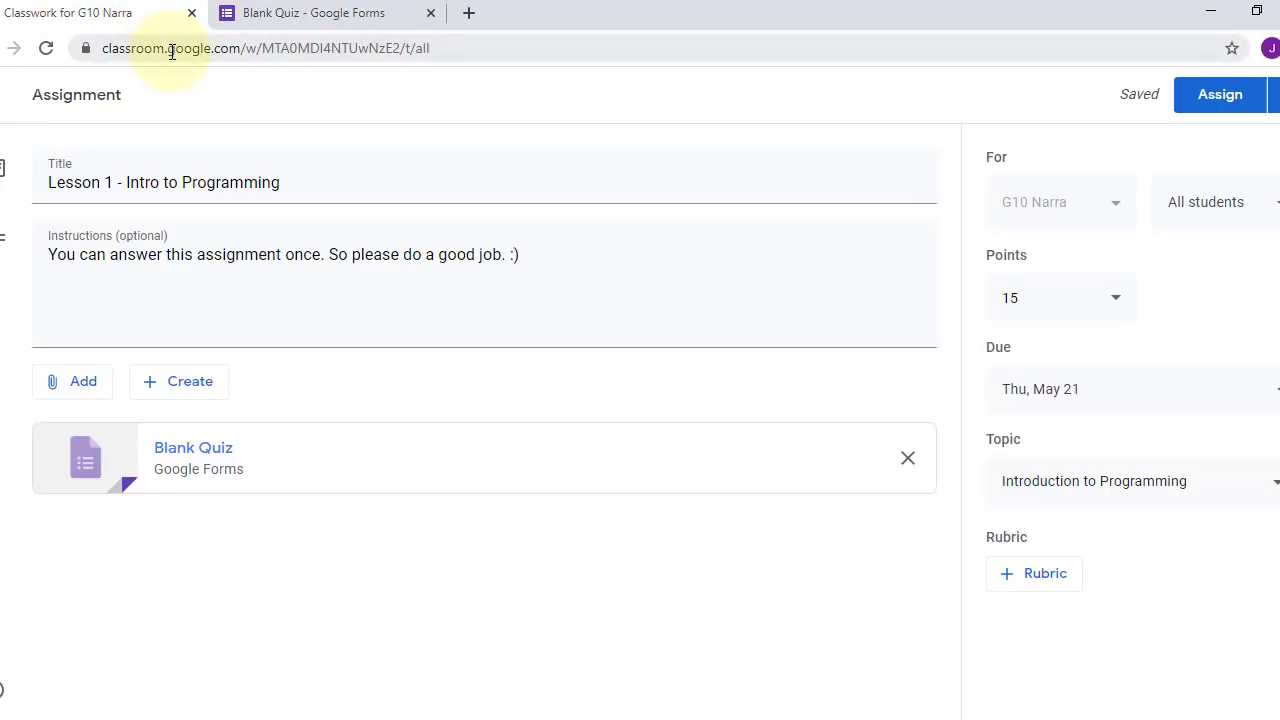
pyautogui.click(365, 10)
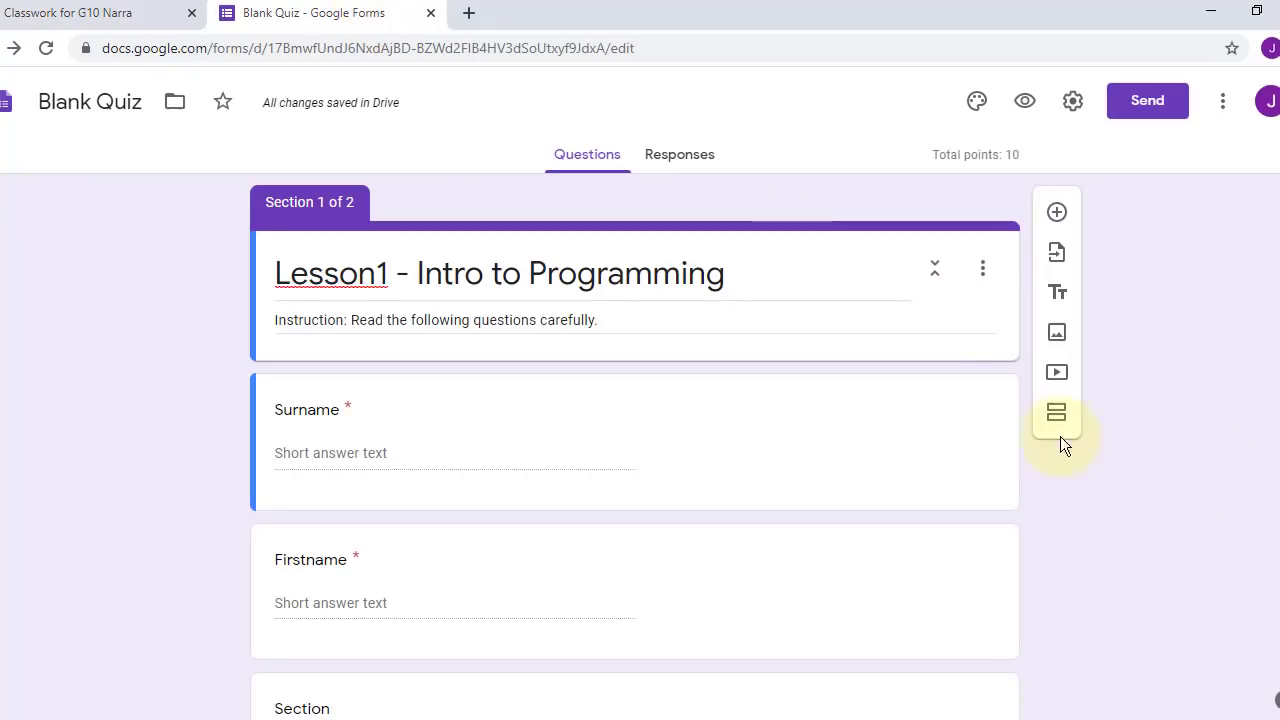
pyautogui.scroll(-12, 900, 550)
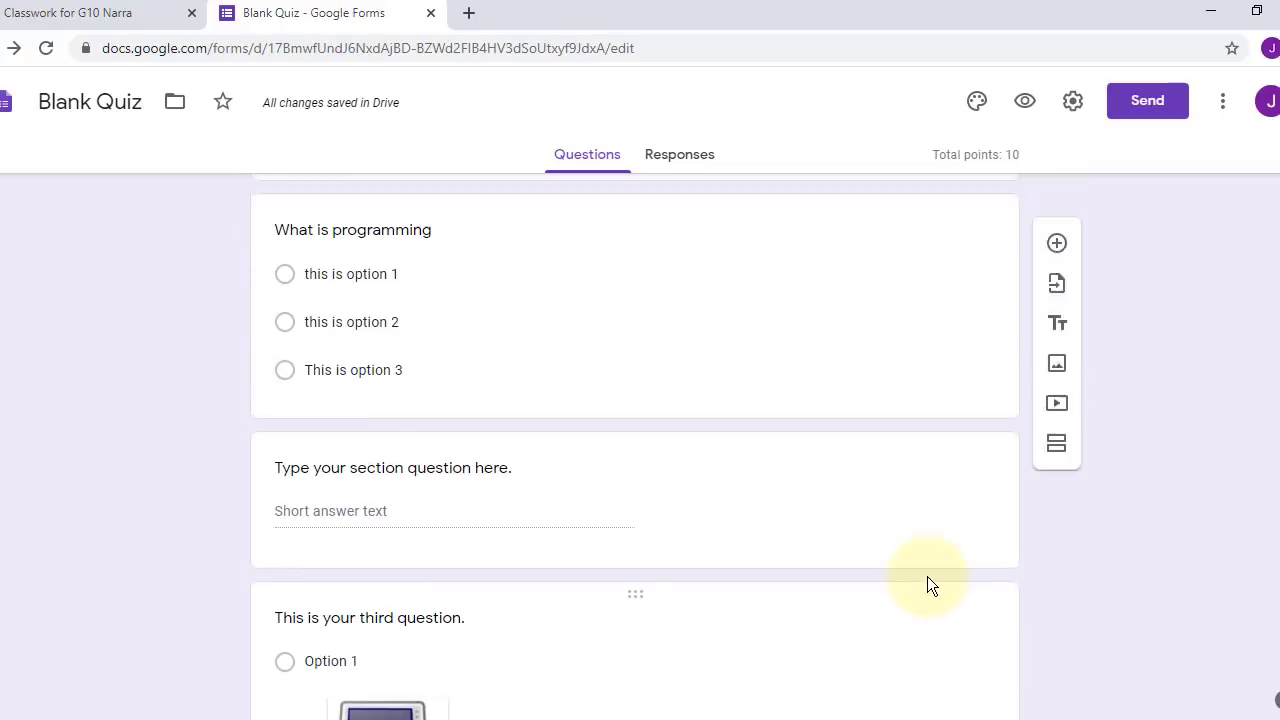
pyautogui.scroll(12, 927, 586)
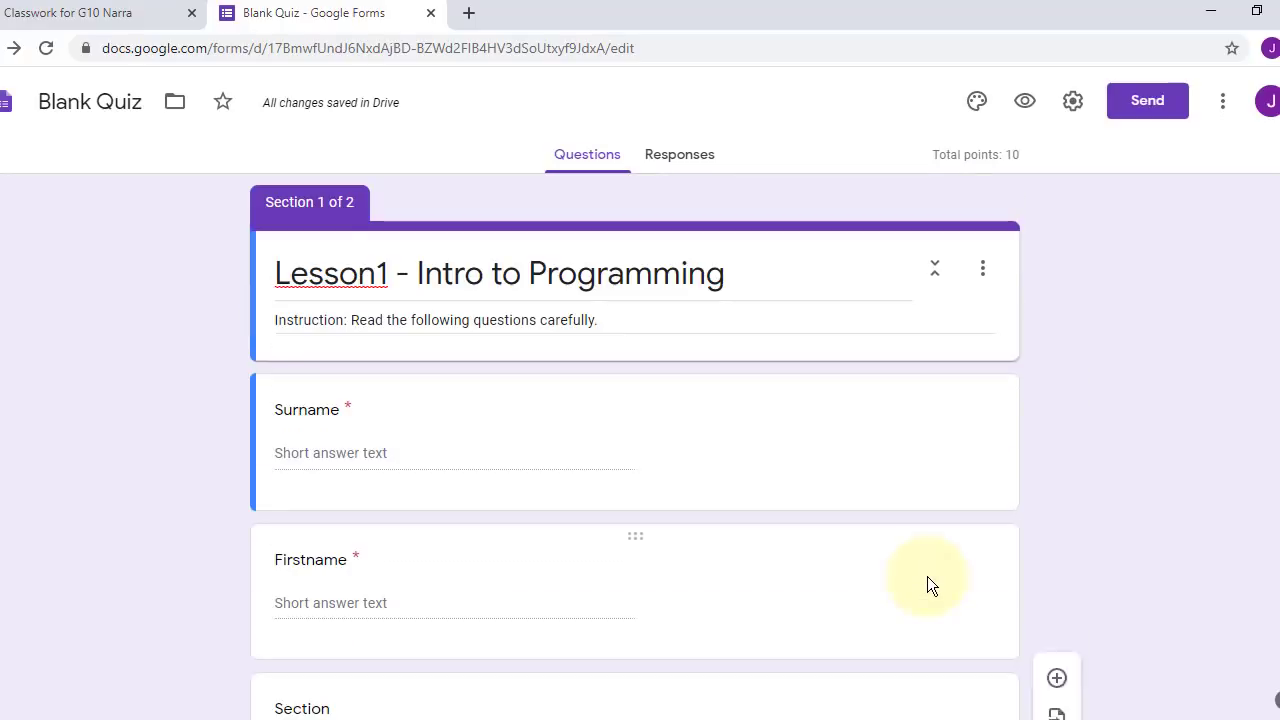
# Close the quiz form and create a new rubric for the Lesson 1 assignment in Google Classroom
pyautogui.click(430, 14)
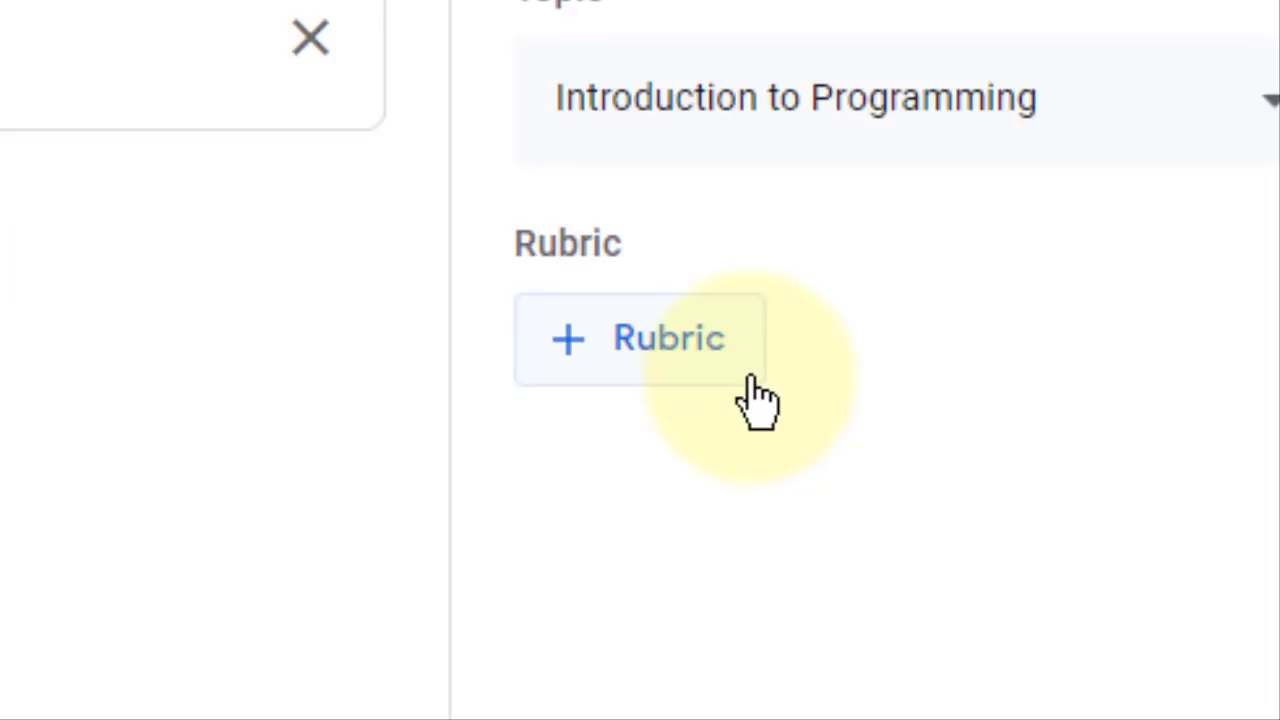
pyautogui.click(689, 352)
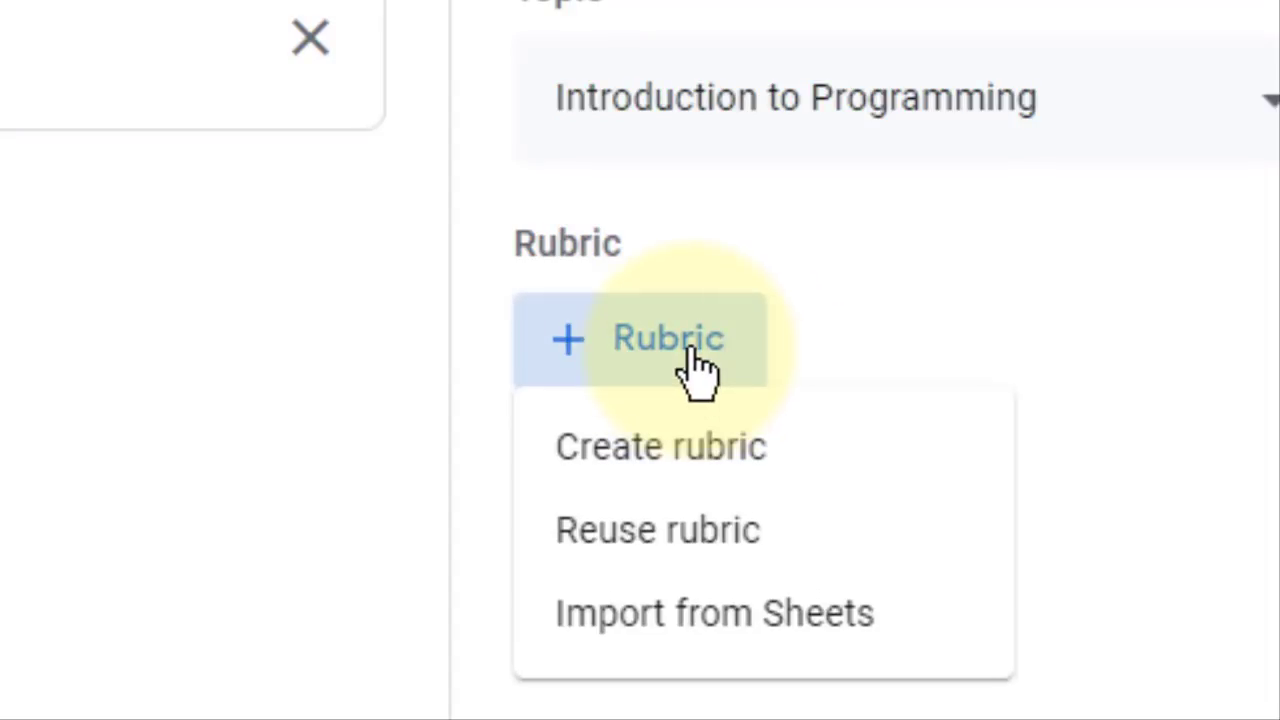
pyautogui.click(640, 447)
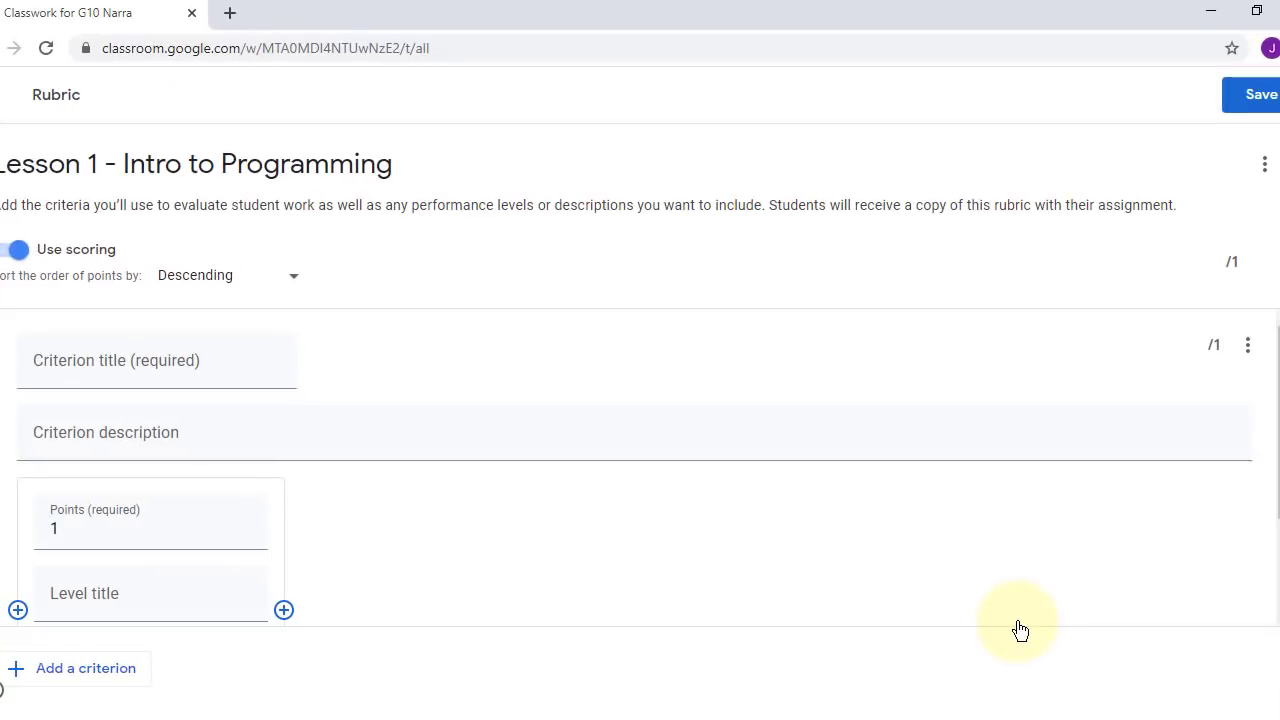
pyautogui.scroll(-2, 420, 577)
pyautogui.scroll(2, 217, 394)
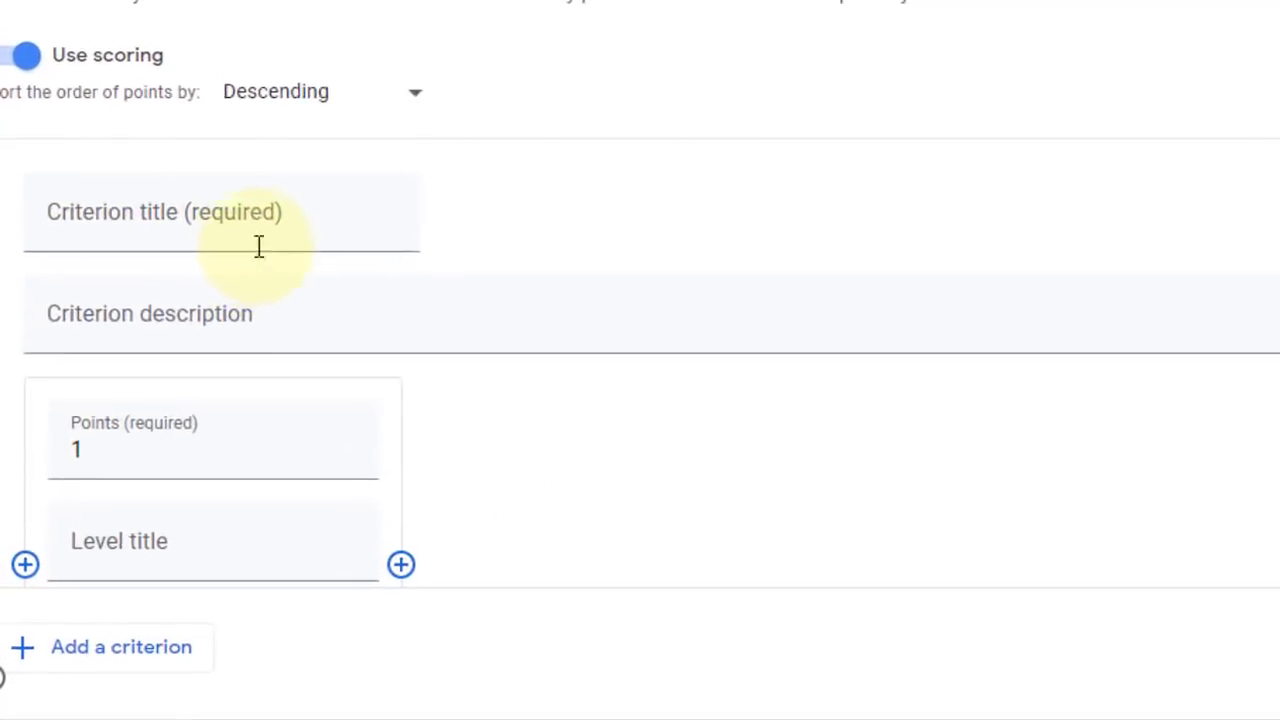
# Title the rubric's criterion "Completeness" and enter "Type your description here" as its criterion description
pyautogui.click(258, 246)
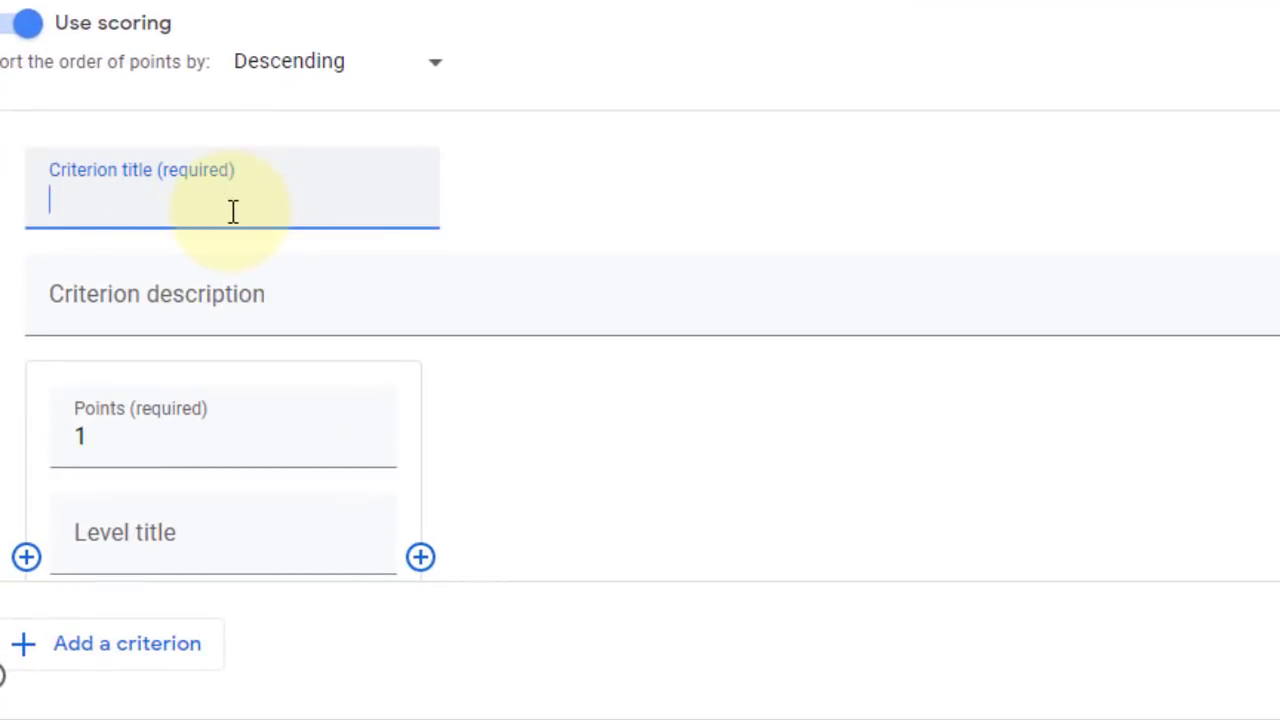
pyautogui.write('C0mompleteness')
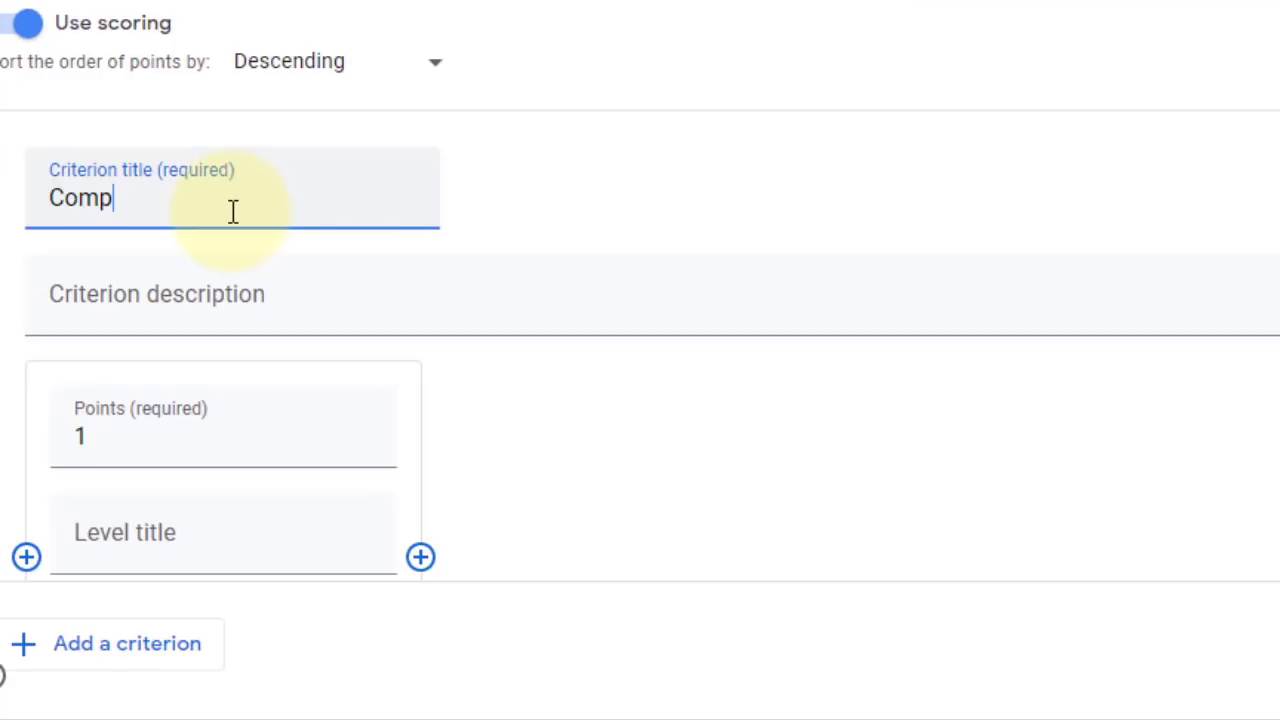
pyautogui.click(283, 311)
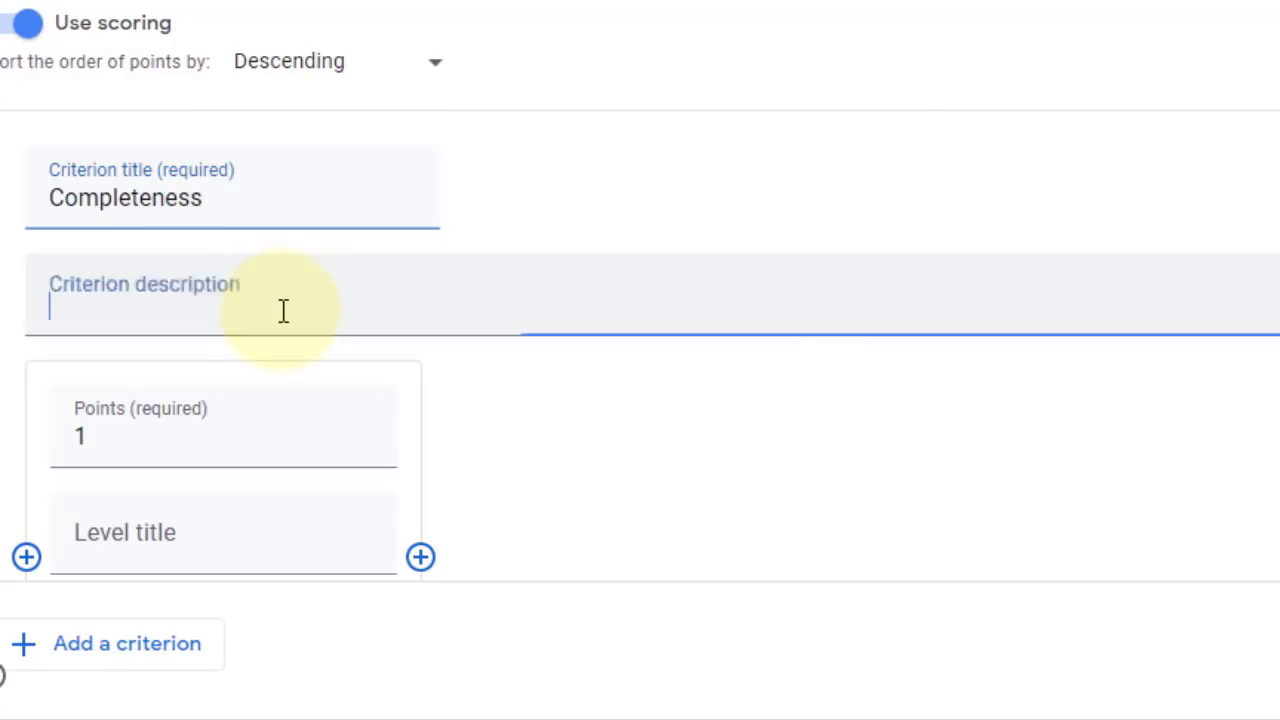
pyautogui.write('Your')
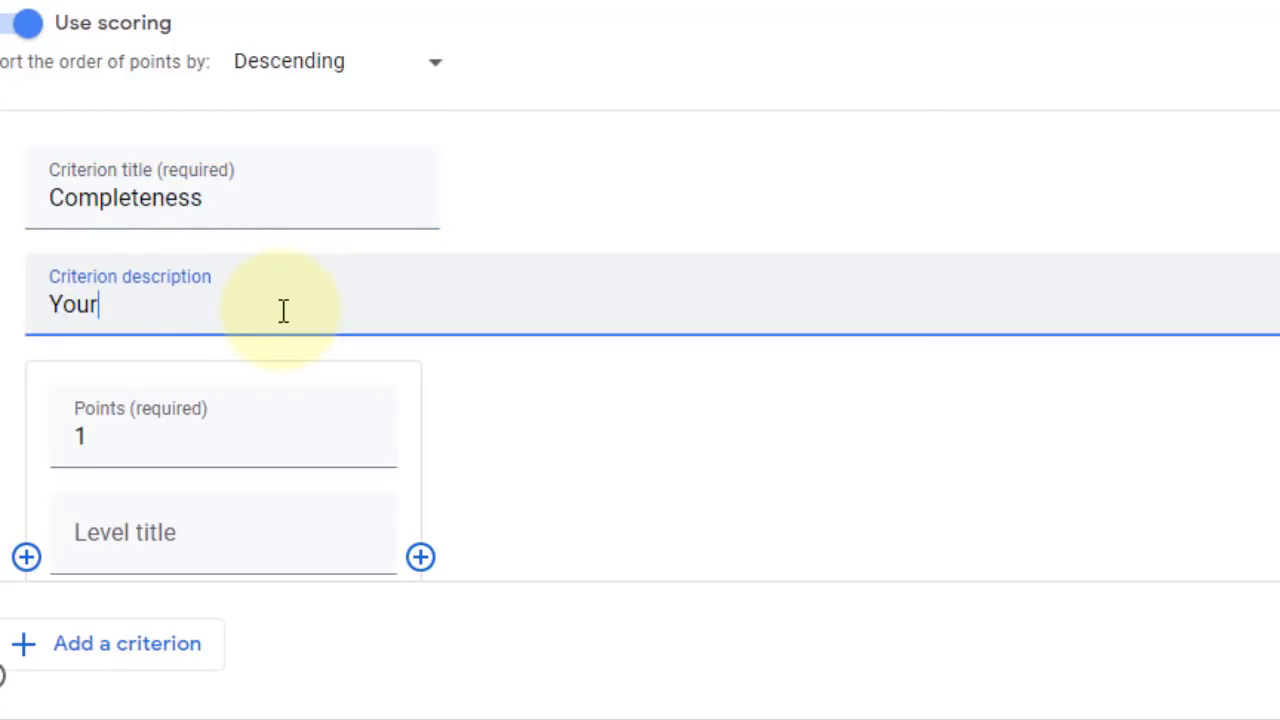
pyautogui.press('BackSpace')
pyautogui.press('BackSpace')
pyautogui.write('Type your descr')
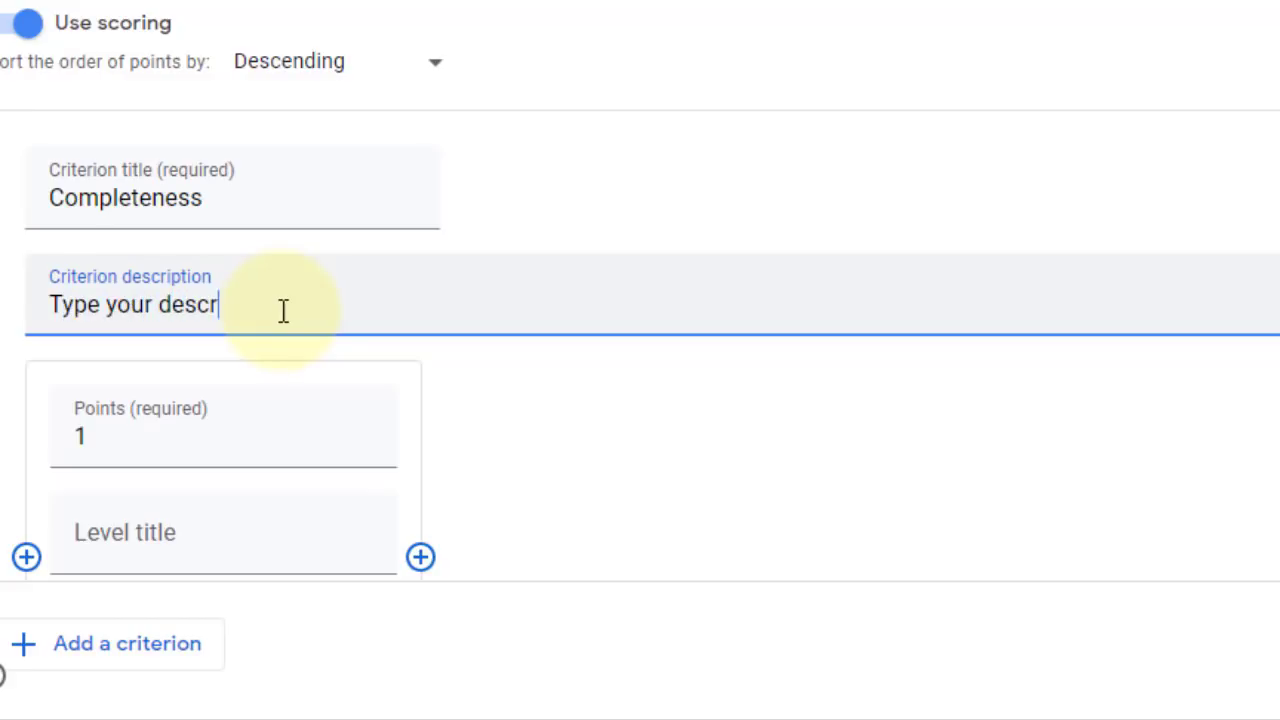
pyautogui.write('iotot')
pyautogui.write('tion here')
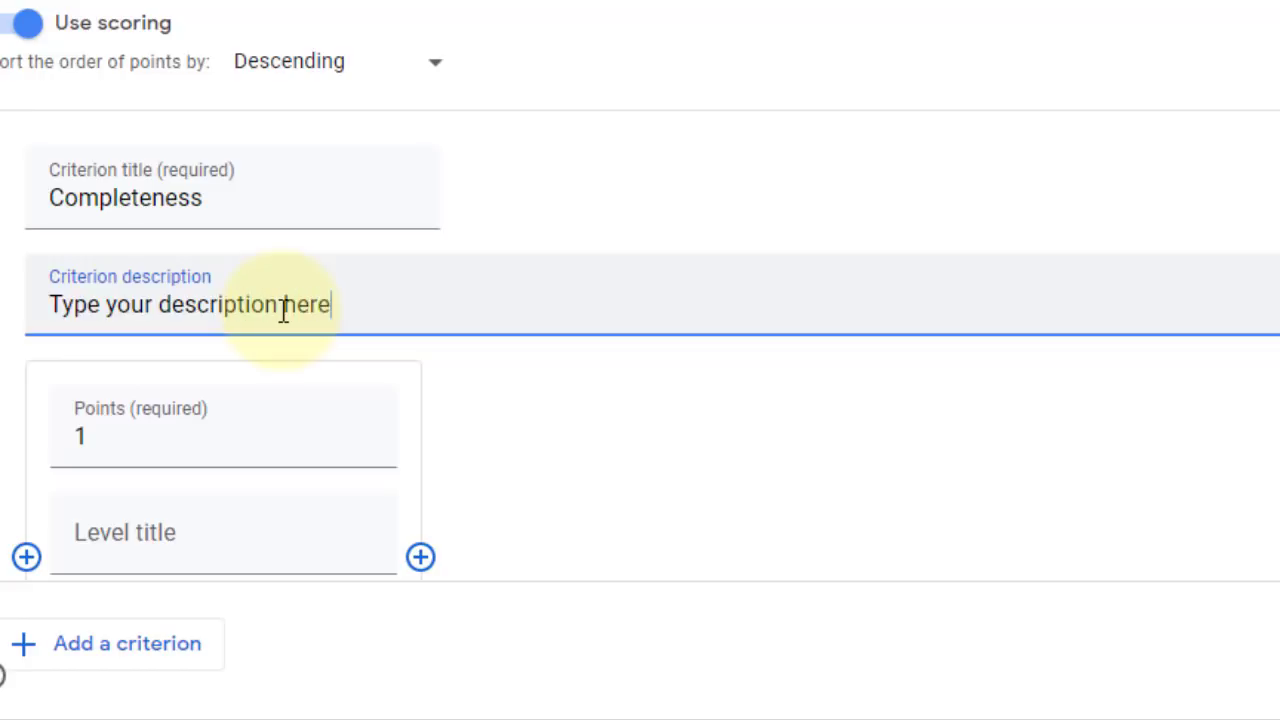
# Title the Completeness criterion's 1-point level "Poor"
pyautogui.scroll(-1, 491, 486)
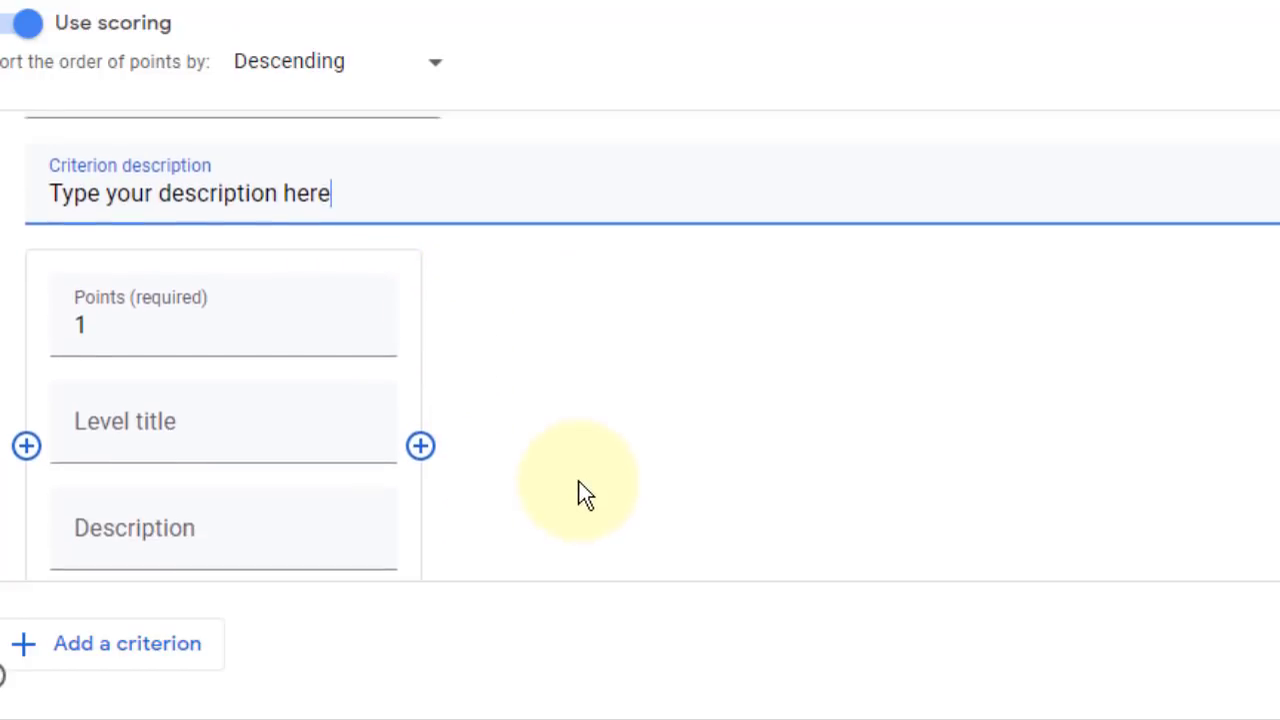
pyautogui.scroll(1, 580, 491)
pyautogui.scroll(-2, 580, 491)
pyautogui.scroll(2, 580, 491)
pyautogui.scroll(-1, 580, 491)
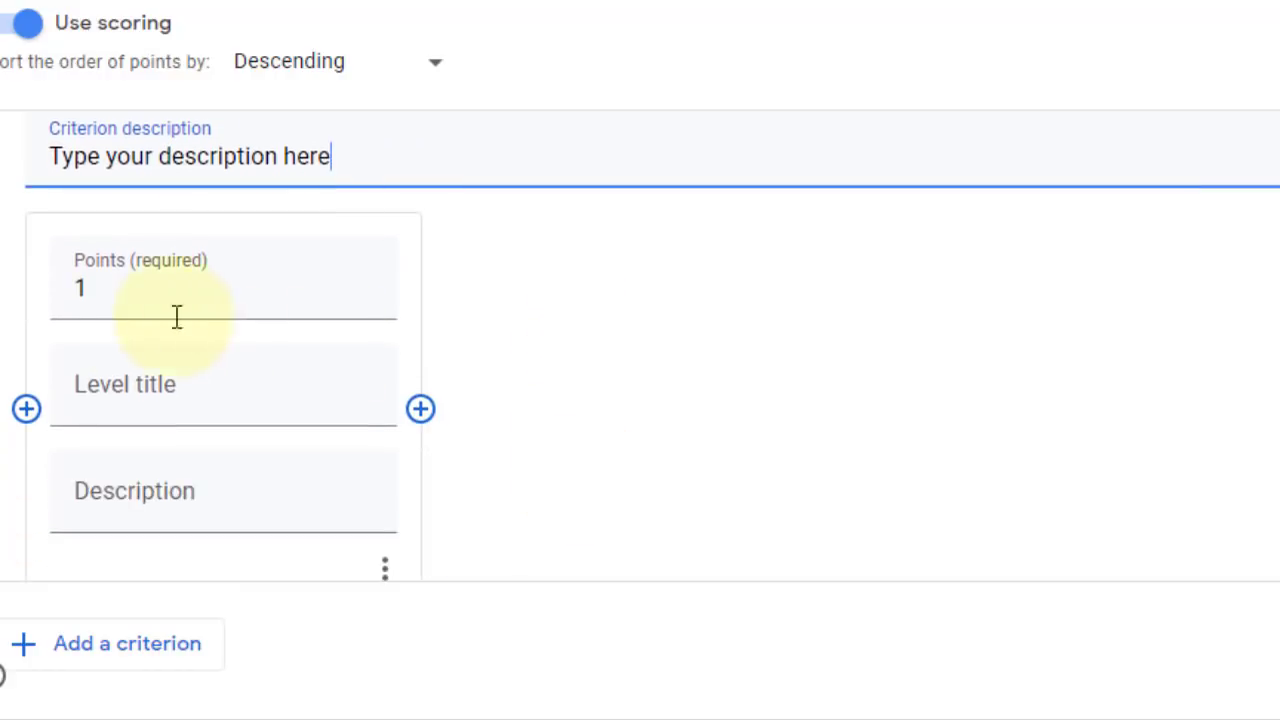
pyautogui.click(140, 296)
pyautogui.scroll(-1, 783, 346)
pyautogui.scroll(1, 774, 354)
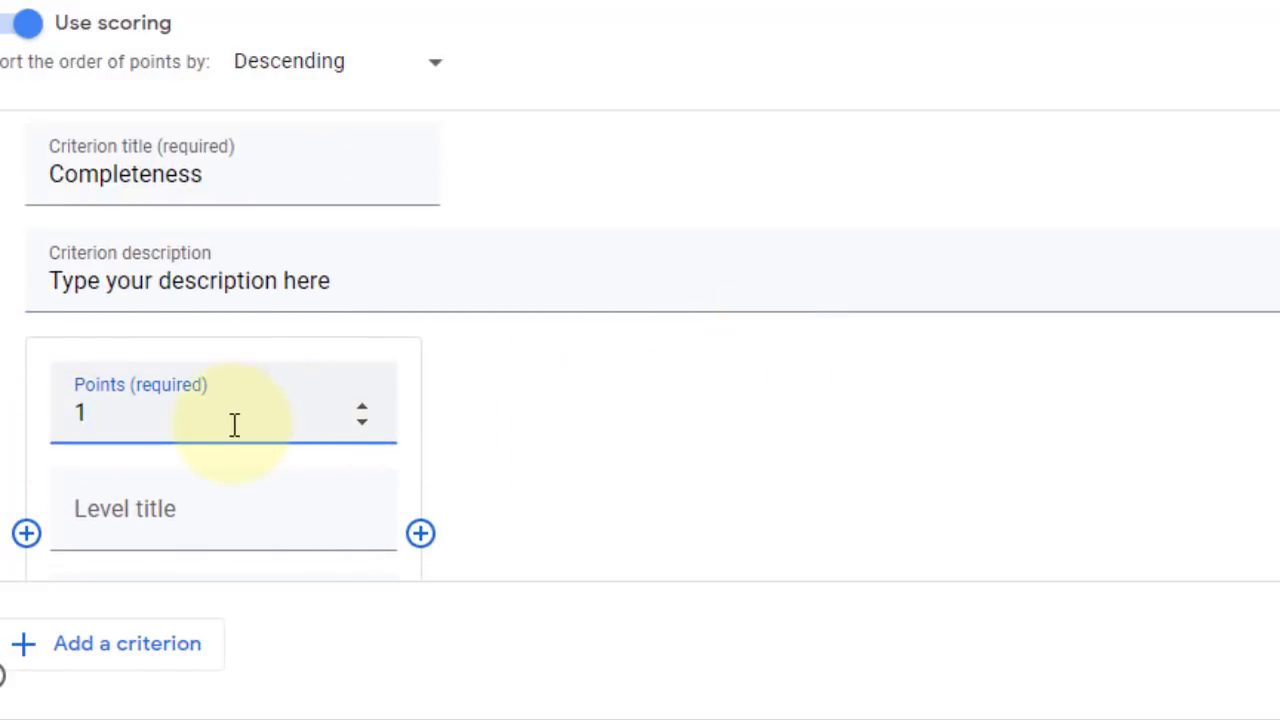
pyautogui.moveTo(166, 426); pyautogui.dragTo(40, 434)
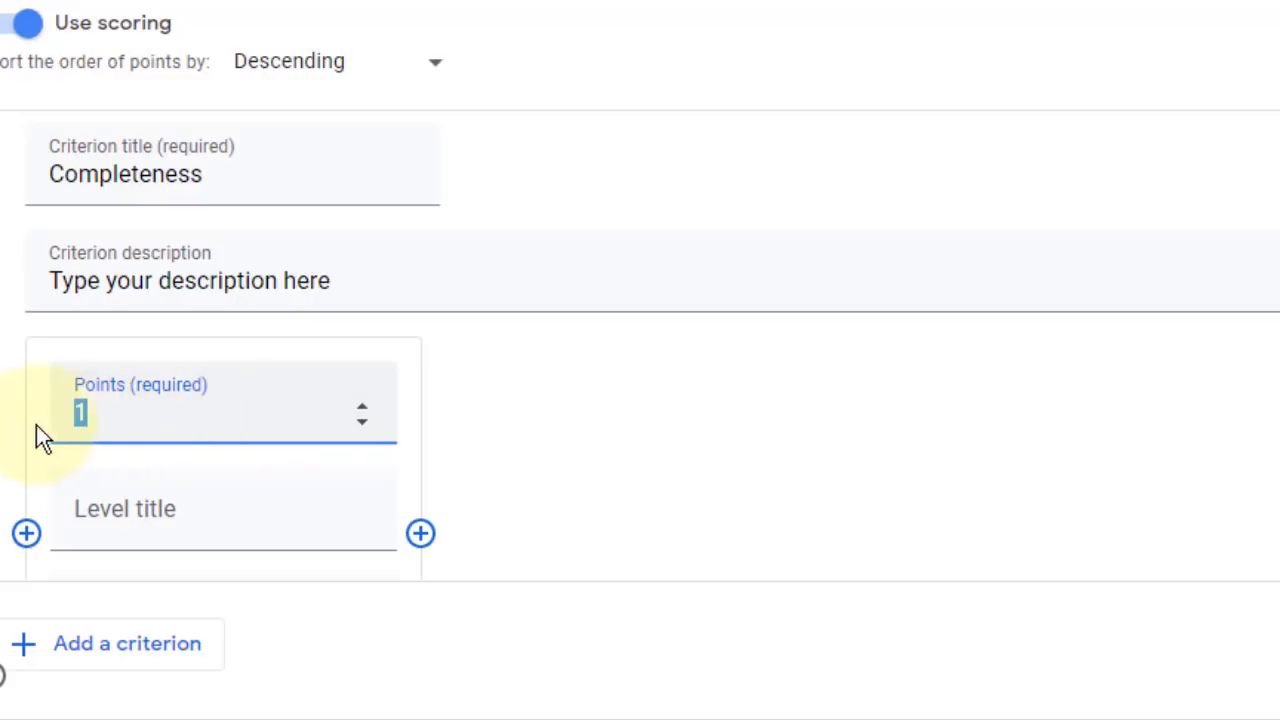
pyautogui.scroll(-1, 234, 360)
pyautogui.click(298, 383)
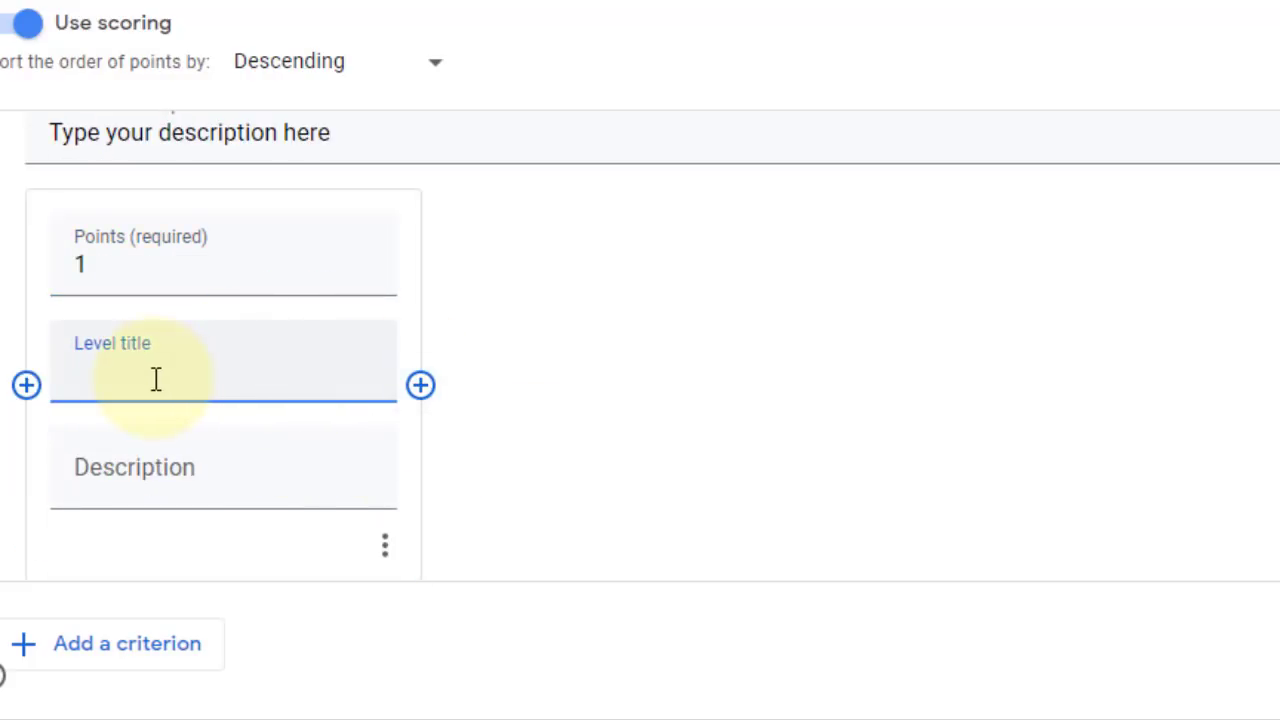
pyautogui.write('POOR')
pyautogui.press('BackSpace')
pyautogui.press('BackSpace')
pyautogui.press('BackSpace')
pyautogui.write('oor')
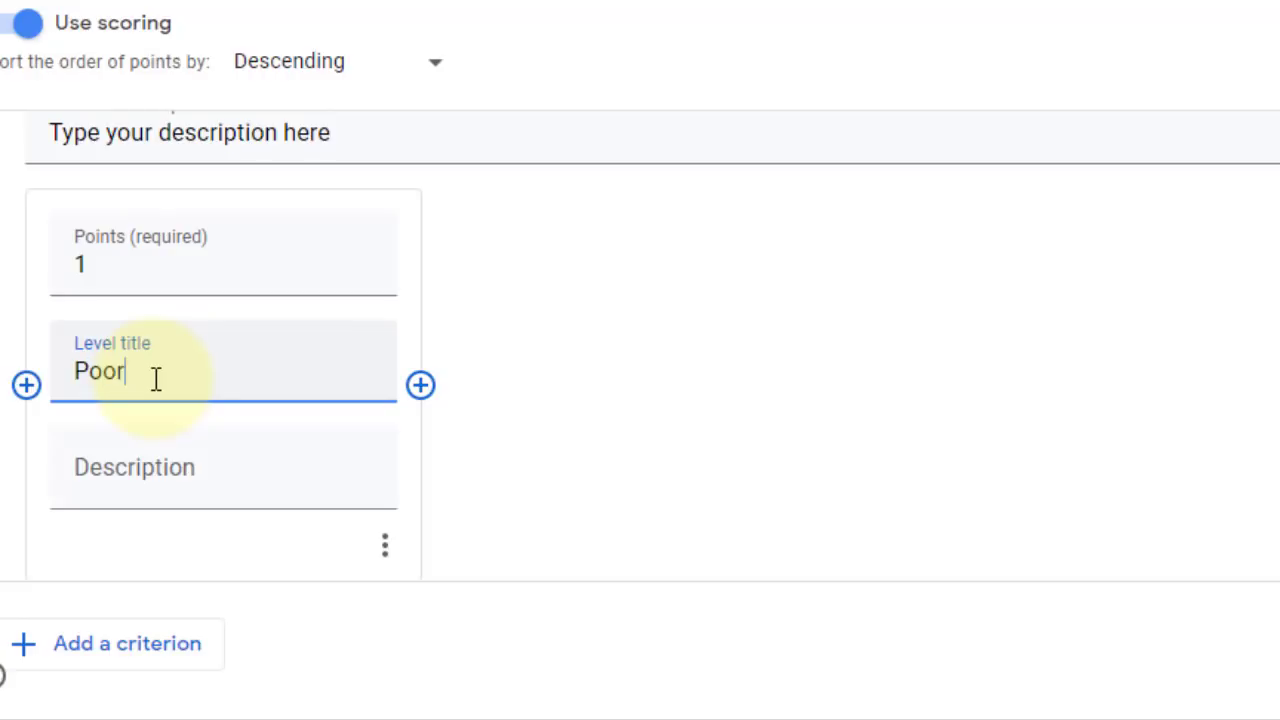
# Add a second level to the Completeness criterion, worth 2 points and titled "Good"
pyautogui.click(420, 386)
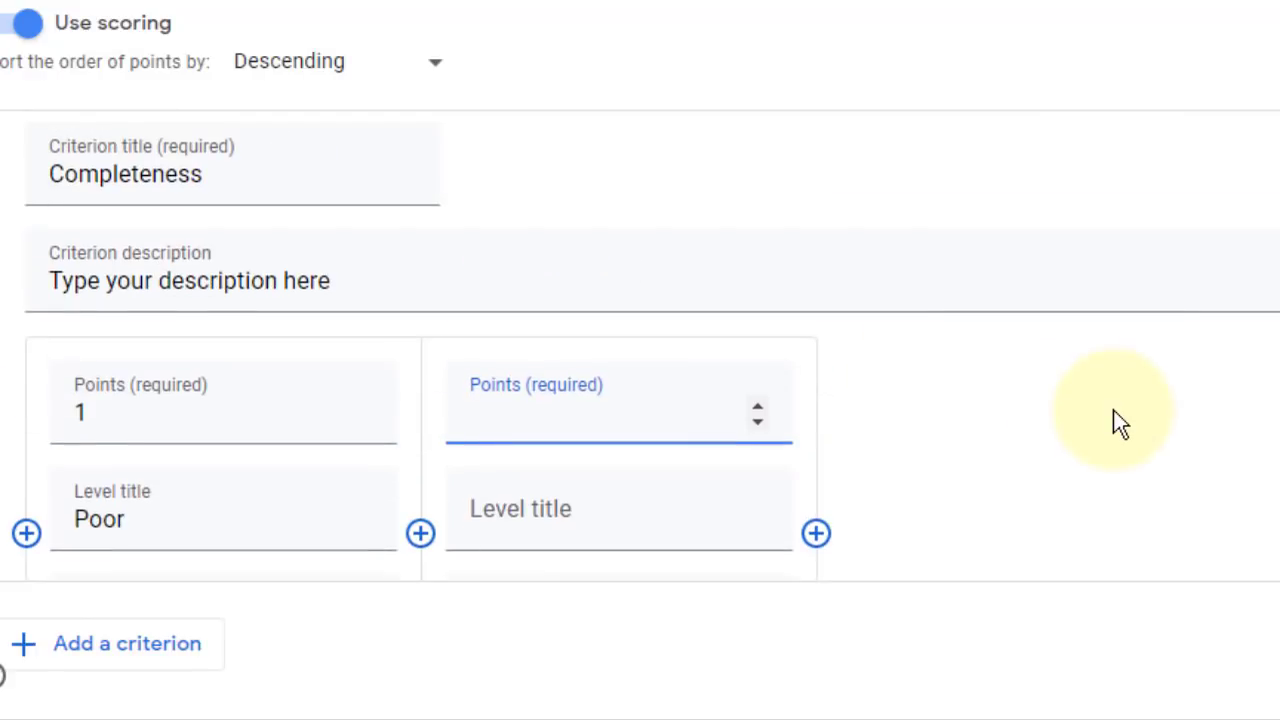
pyautogui.click(758, 256)
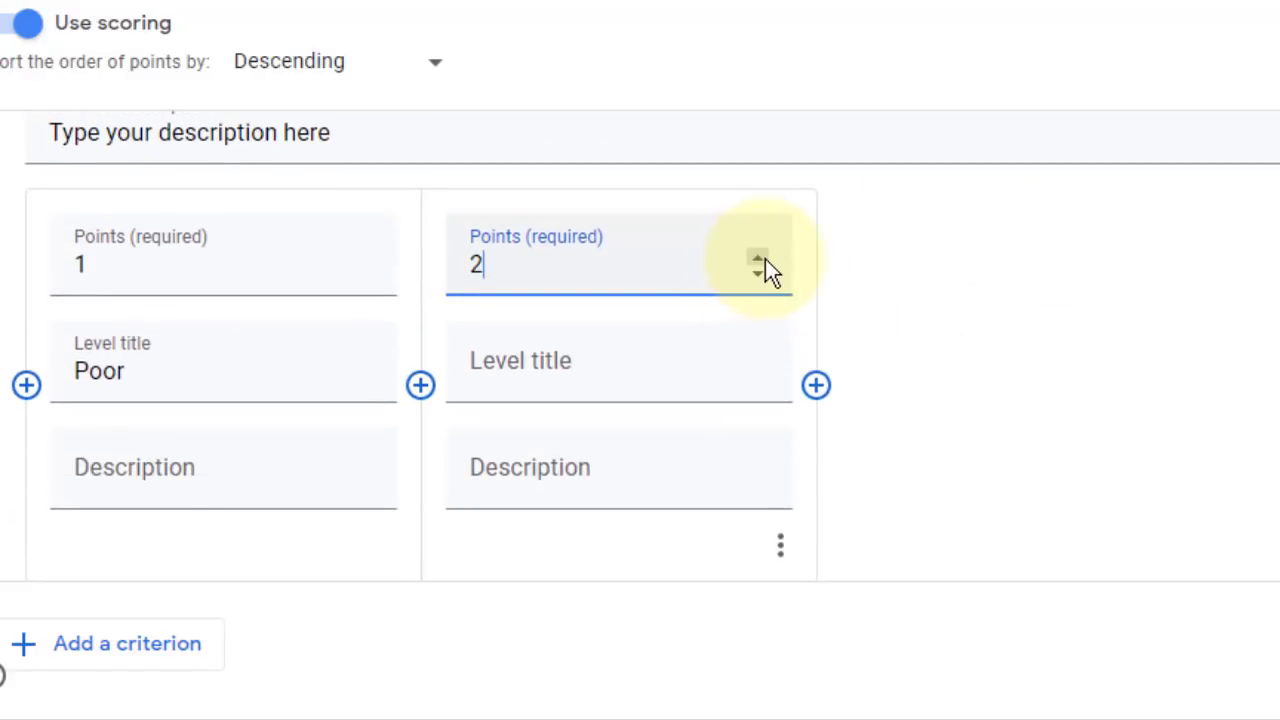
pyautogui.click(676, 385)
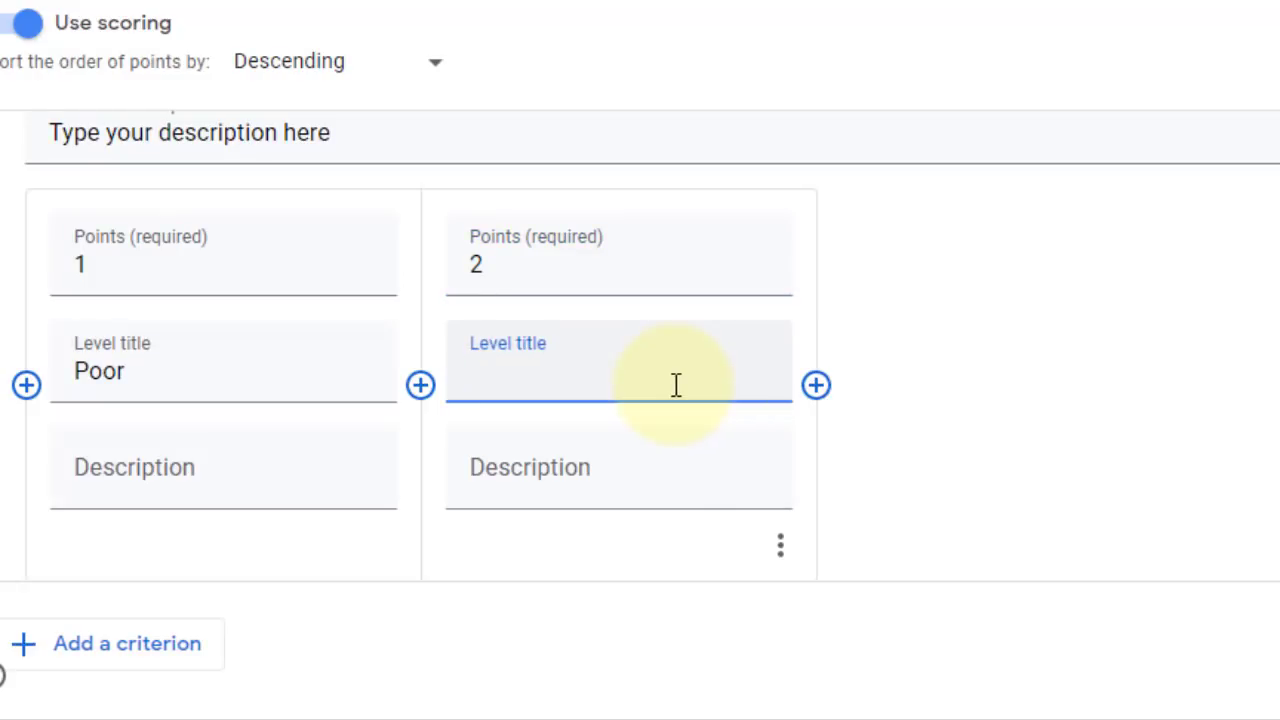
pyautogui.write('Go')
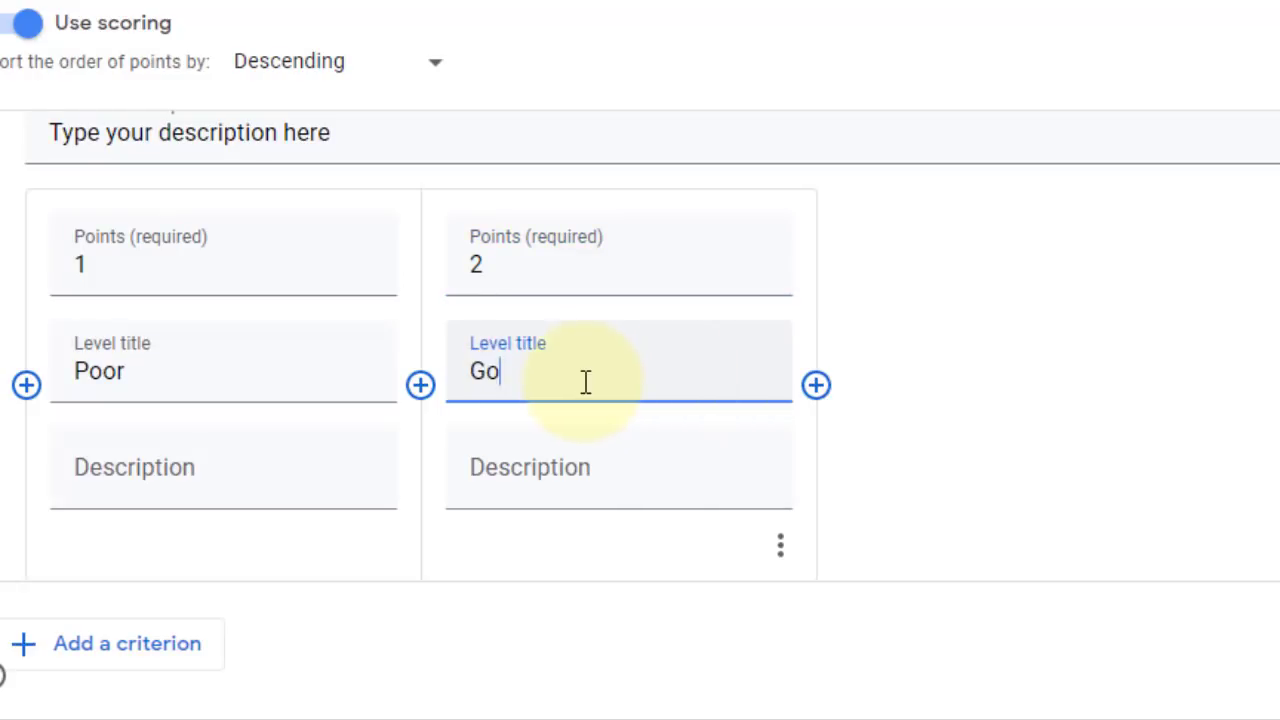
pyautogui.write('od')
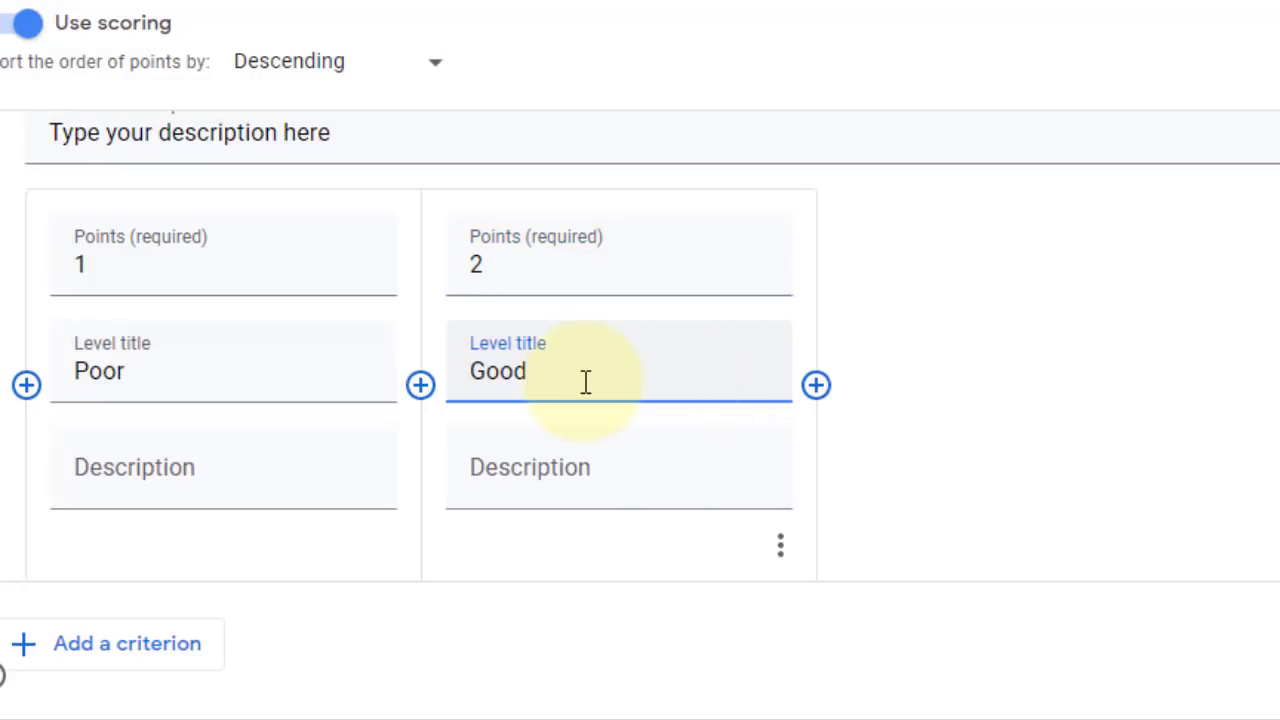
# Add a third level to the Completeness criterion, worth 5 points and titled "Excellent"
pyautogui.click(816, 385)
pyautogui.click(1154, 272)
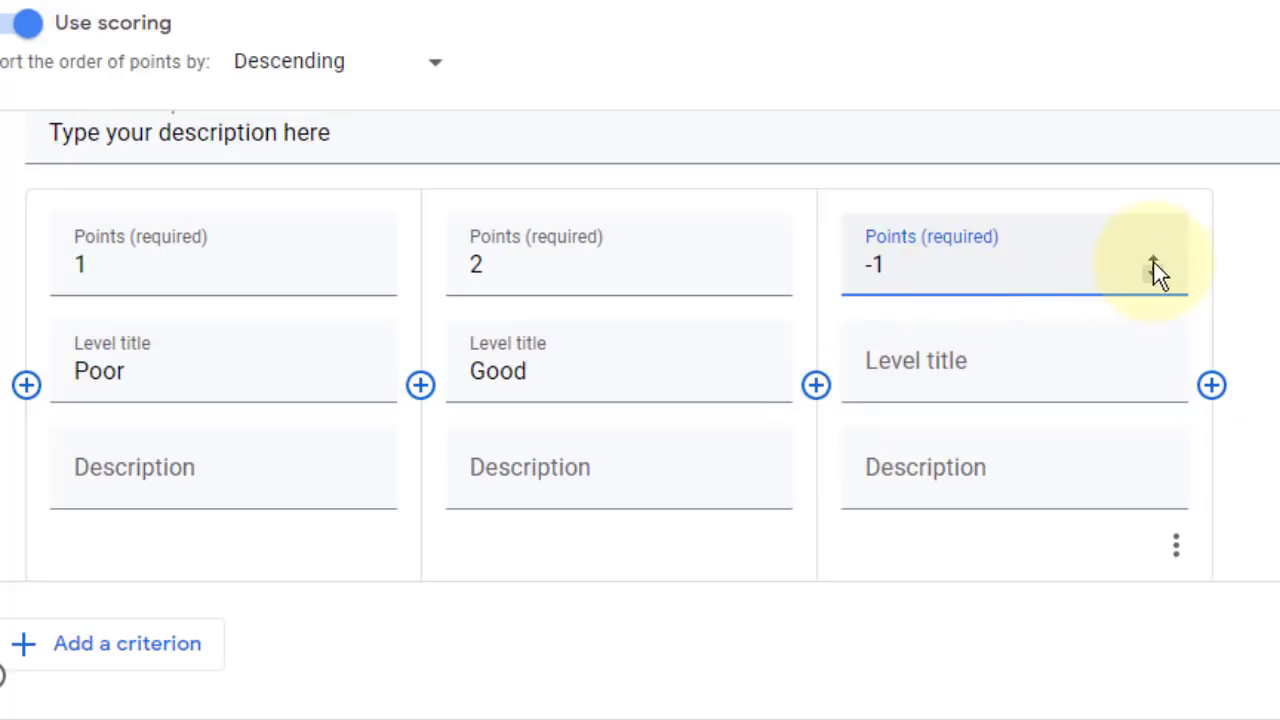
pyautogui.click(1154, 257)
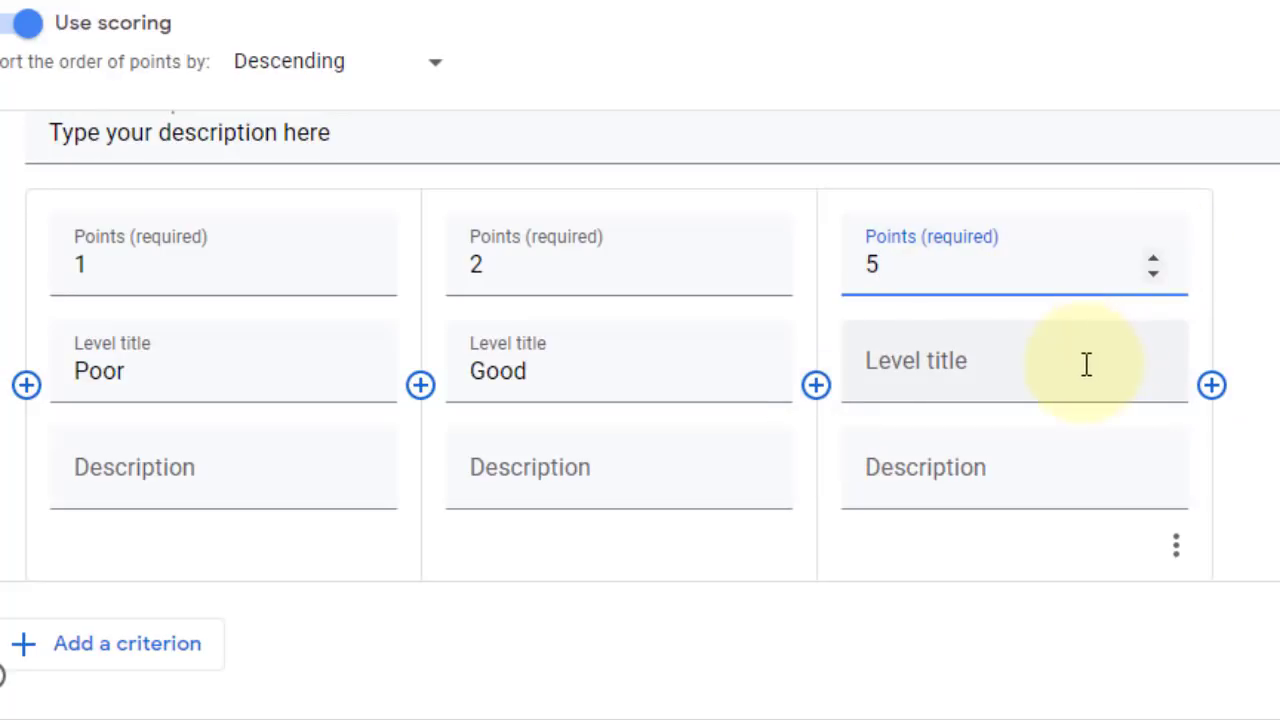
pyautogui.click(1086, 364)
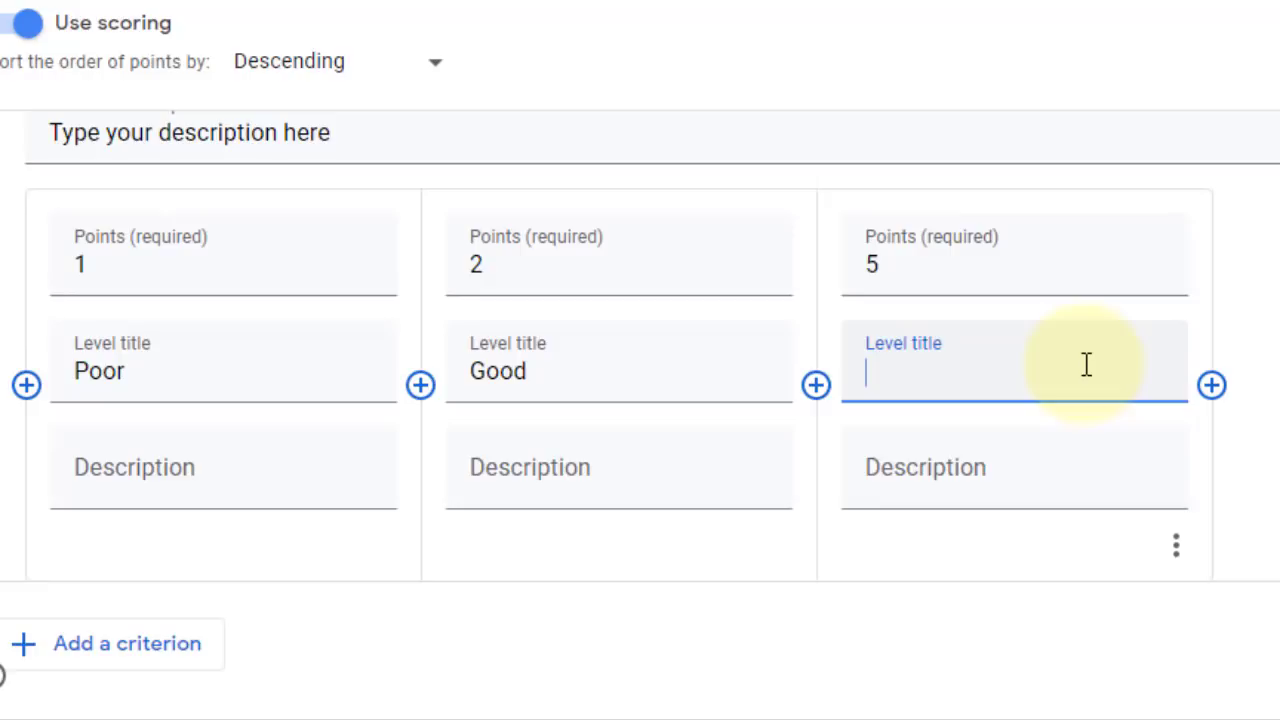
pyautogui.write('Excellent')
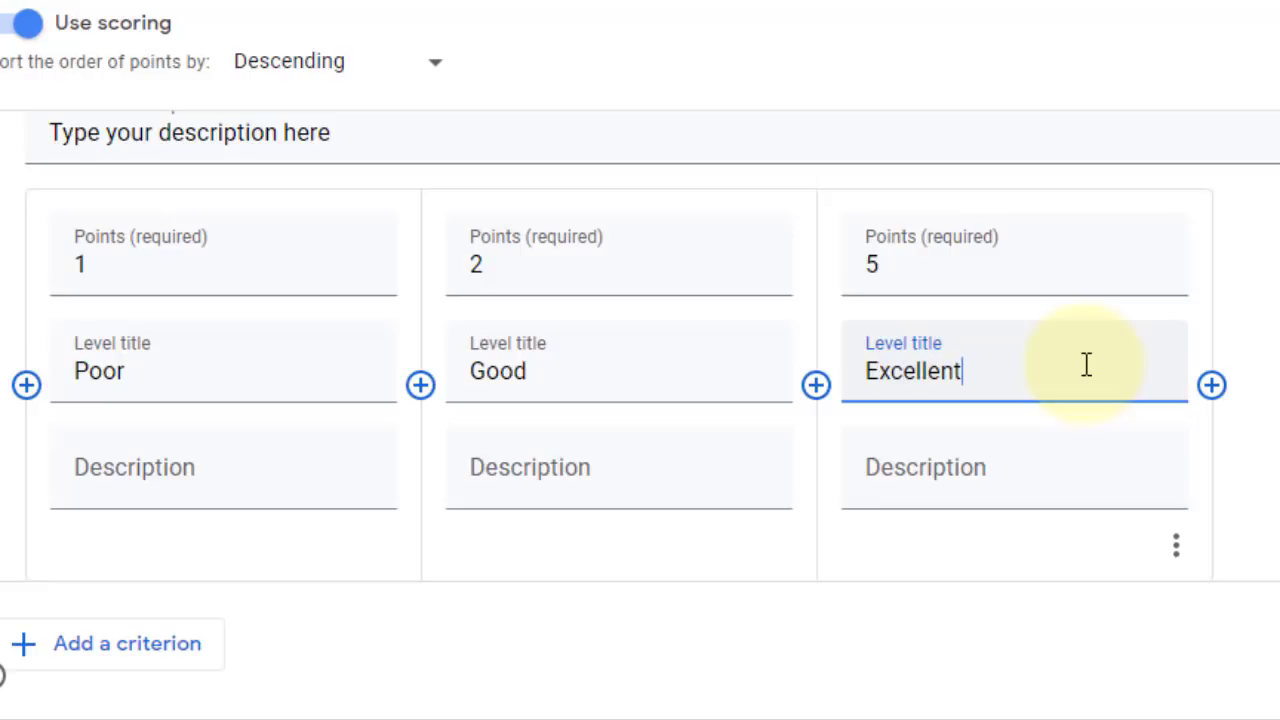
# Review the points, titles and description fields of the Completeness criterion's three levels
pyautogui.click(160, 467)
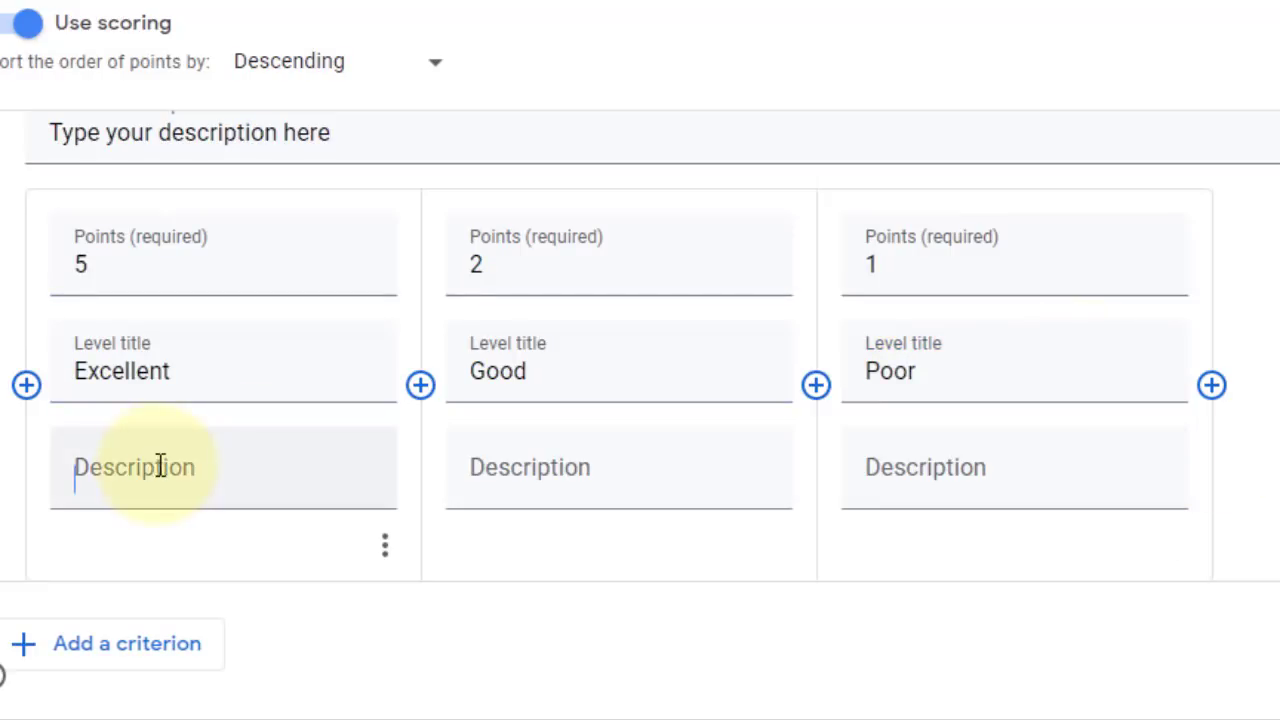
pyautogui.click(354, 263)
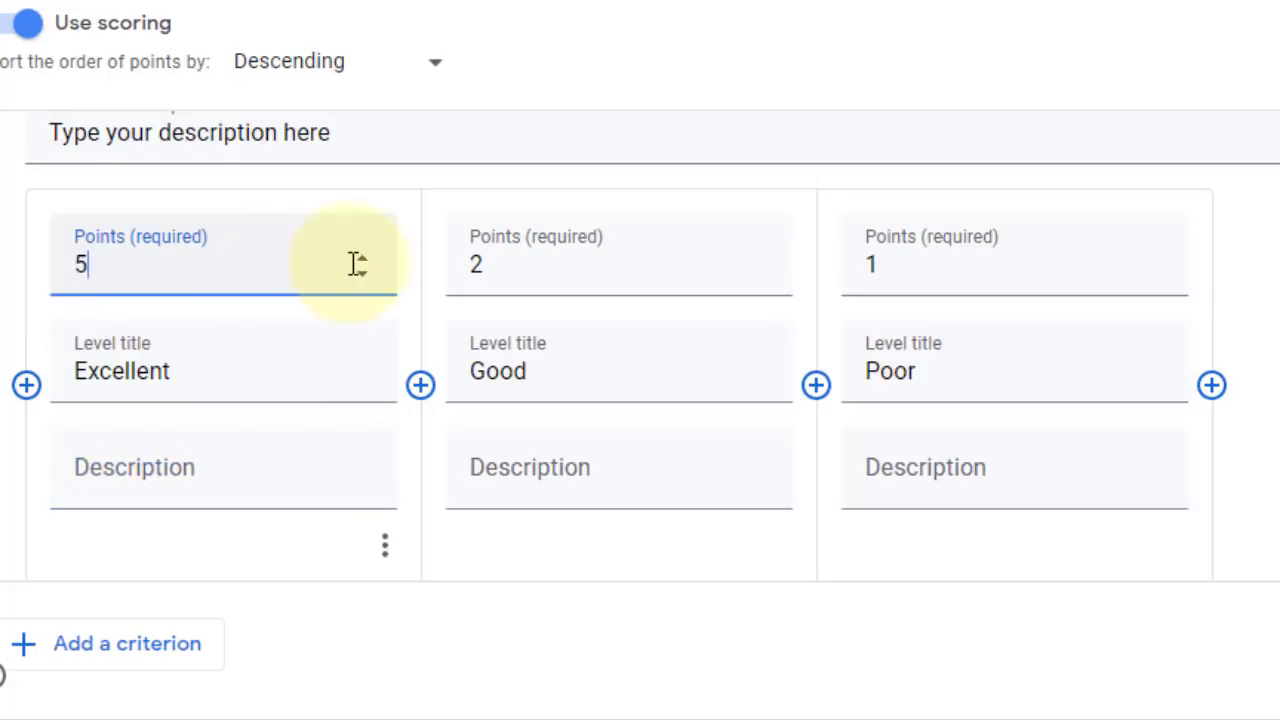
pyautogui.click(183, 477)
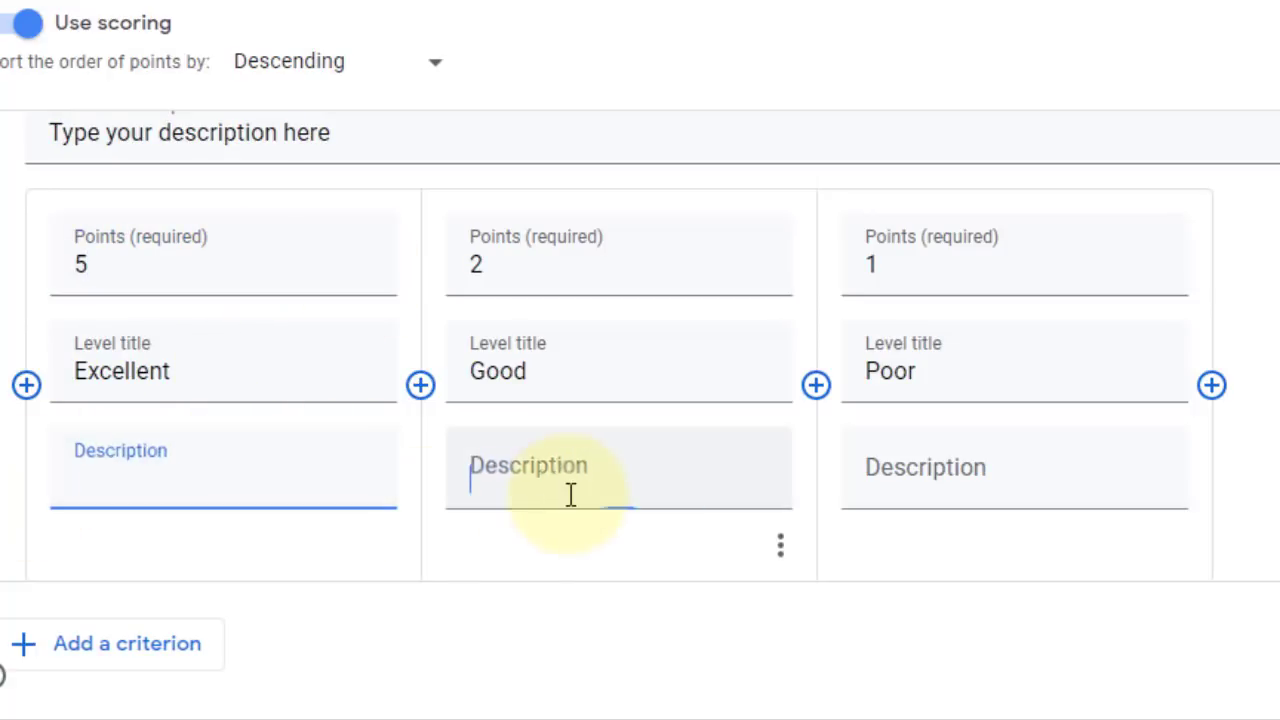
pyautogui.click(569, 494)
pyautogui.click(166, 477)
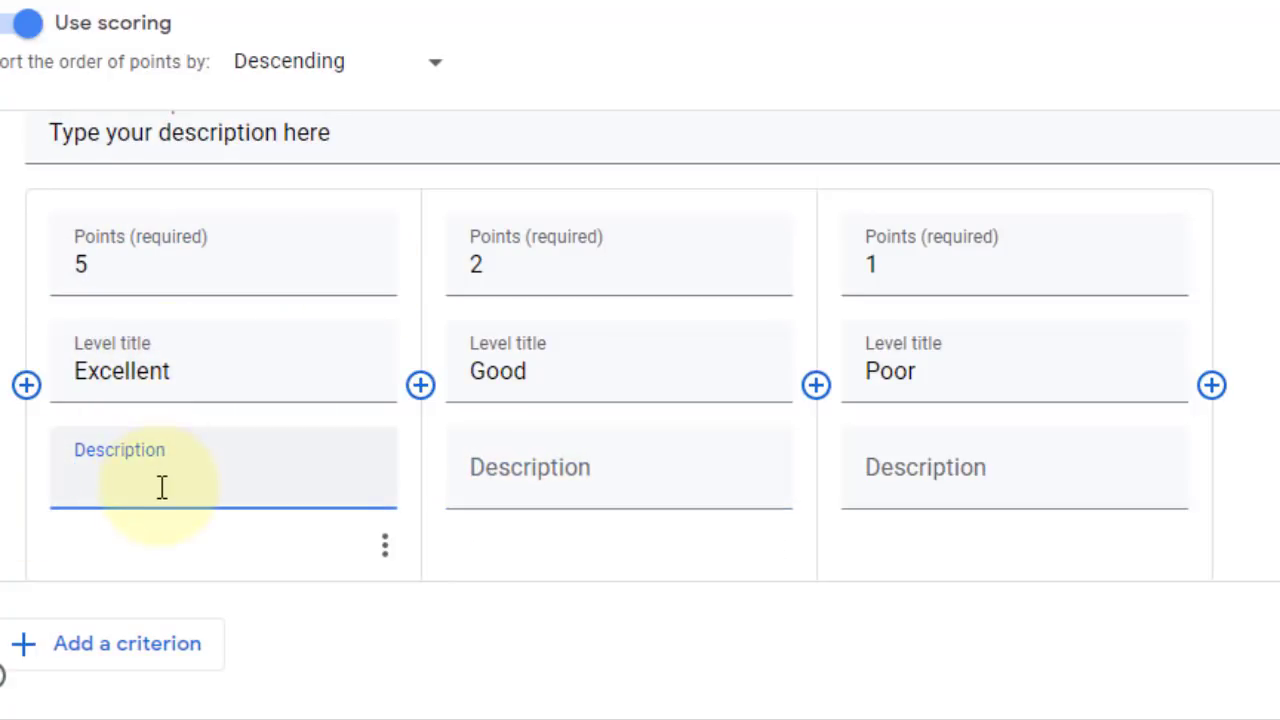
pyautogui.scroll(2, 160, 450)
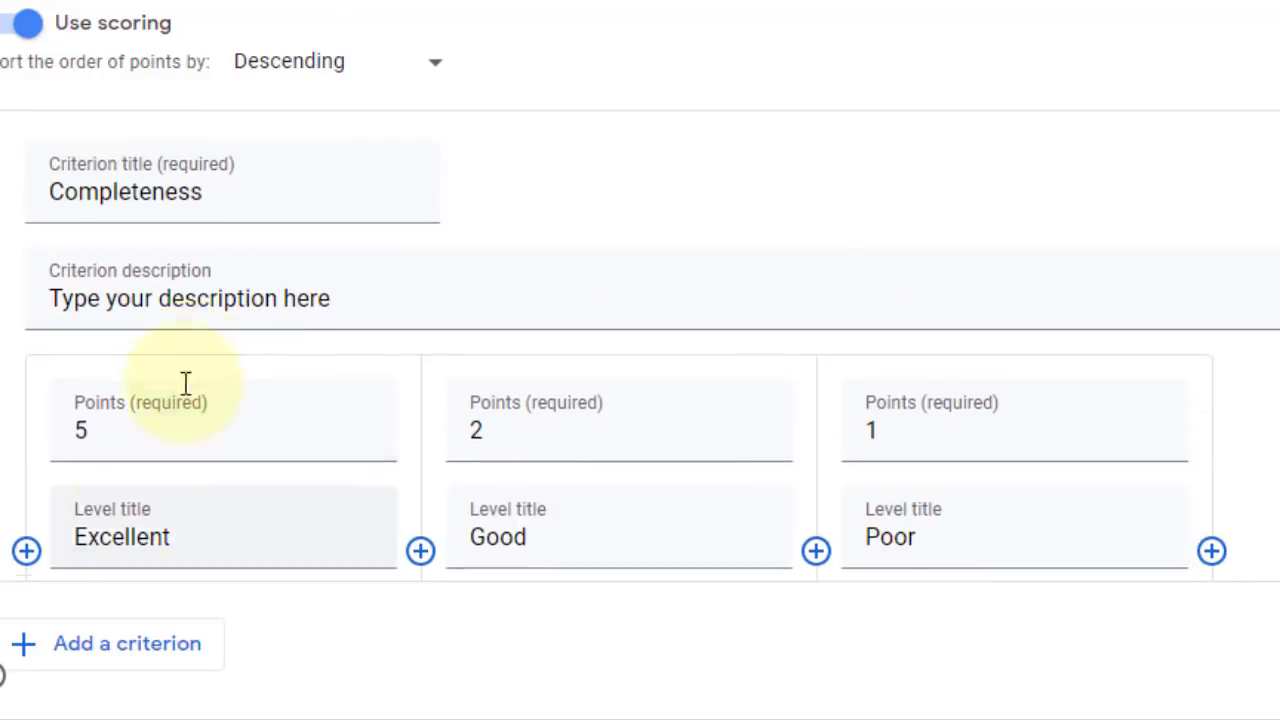
pyautogui.scroll(-2, 146, 430)
pyautogui.click(600, 423)
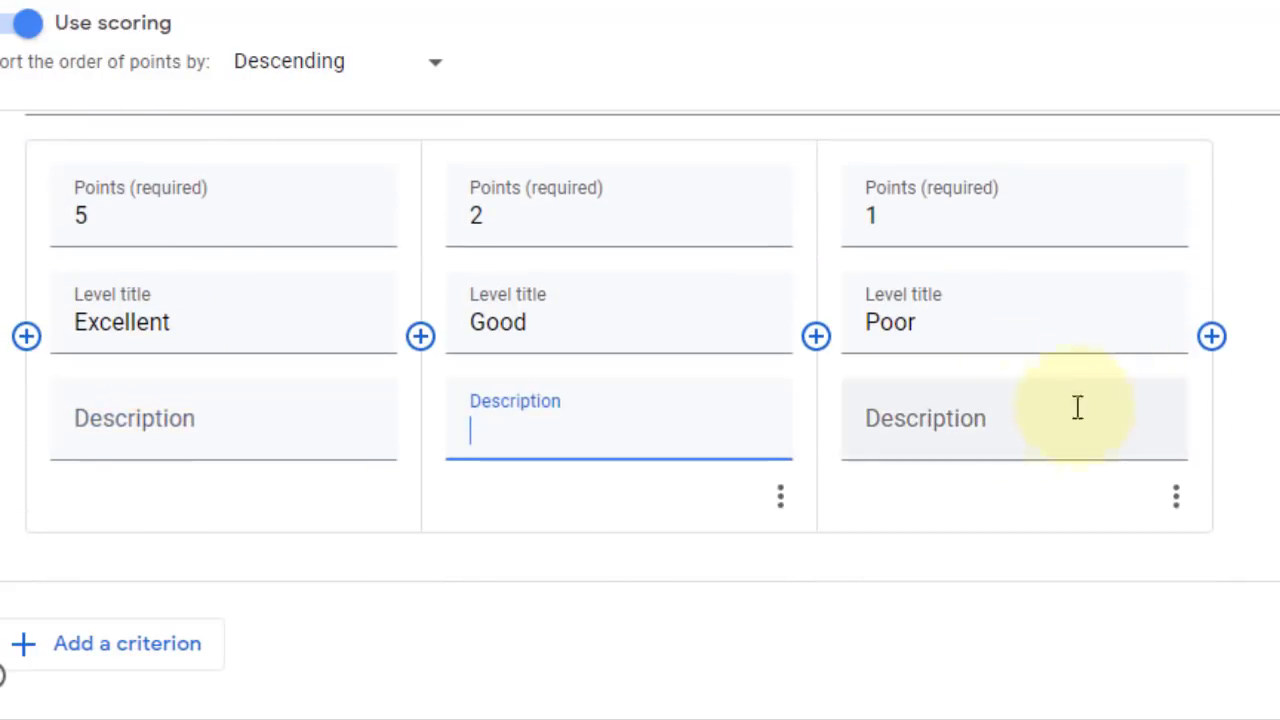
pyautogui.click(1077, 406)
pyautogui.click(543, 400)
pyautogui.click(294, 418)
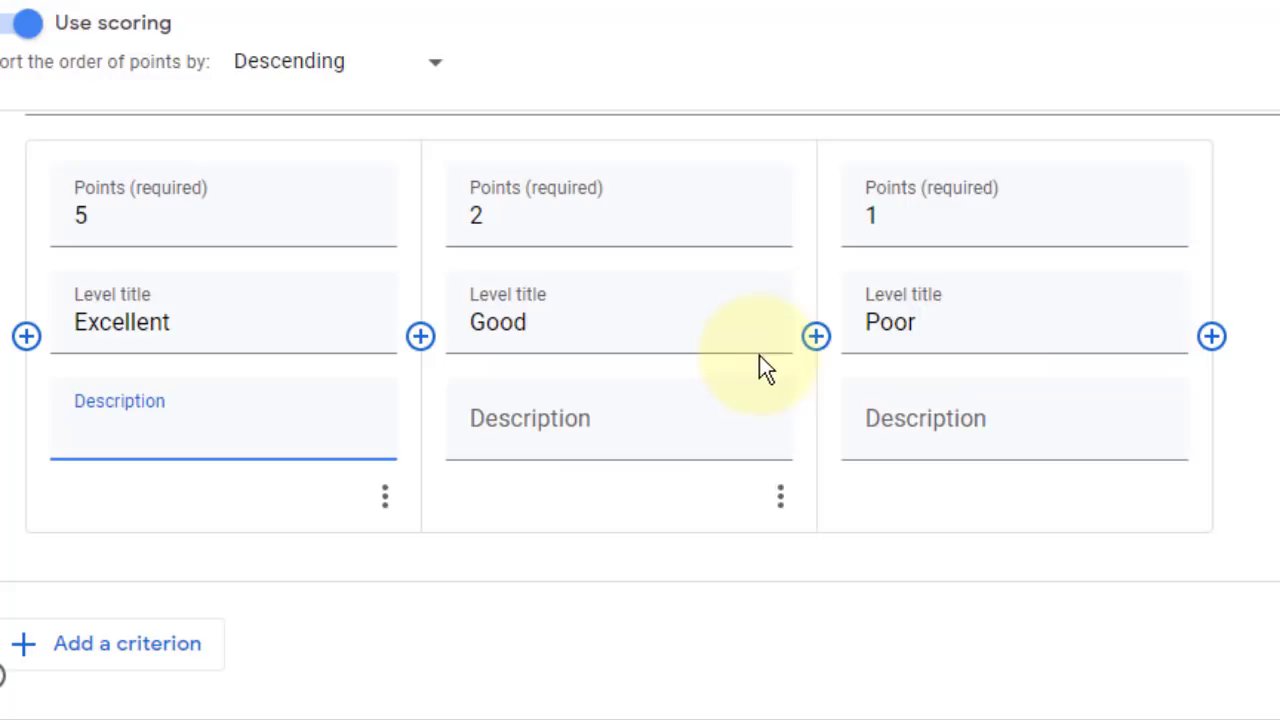
# Finish the rubric and assign "Lesson 1 - Intro to Programming" to all students in G10 Narra
pyautogui.scroll(3, 651, 366)
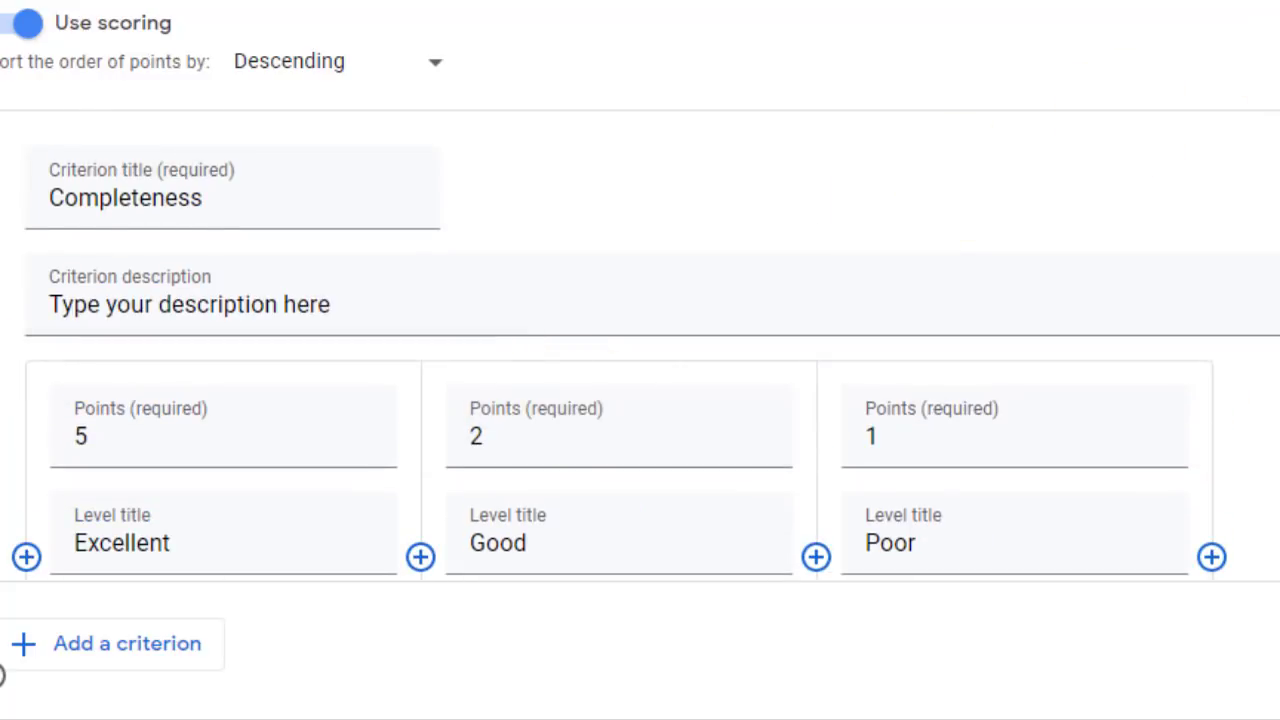
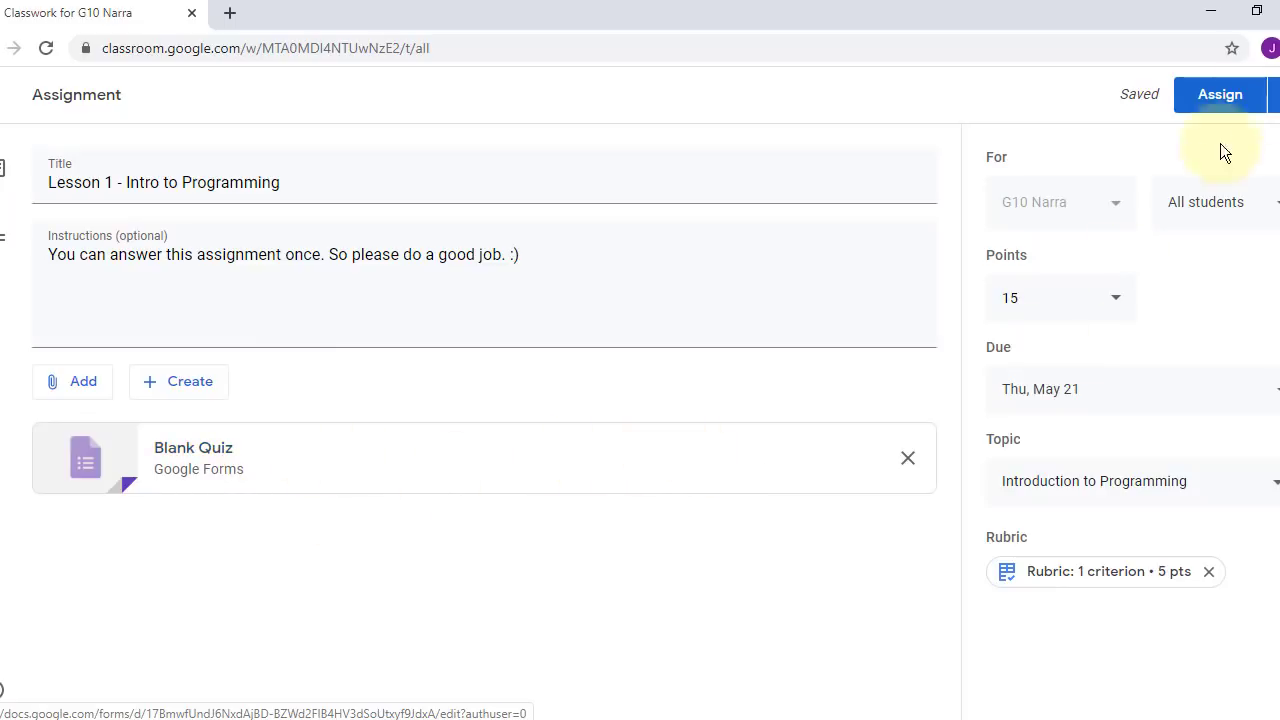
pyautogui.click(1237, 108)
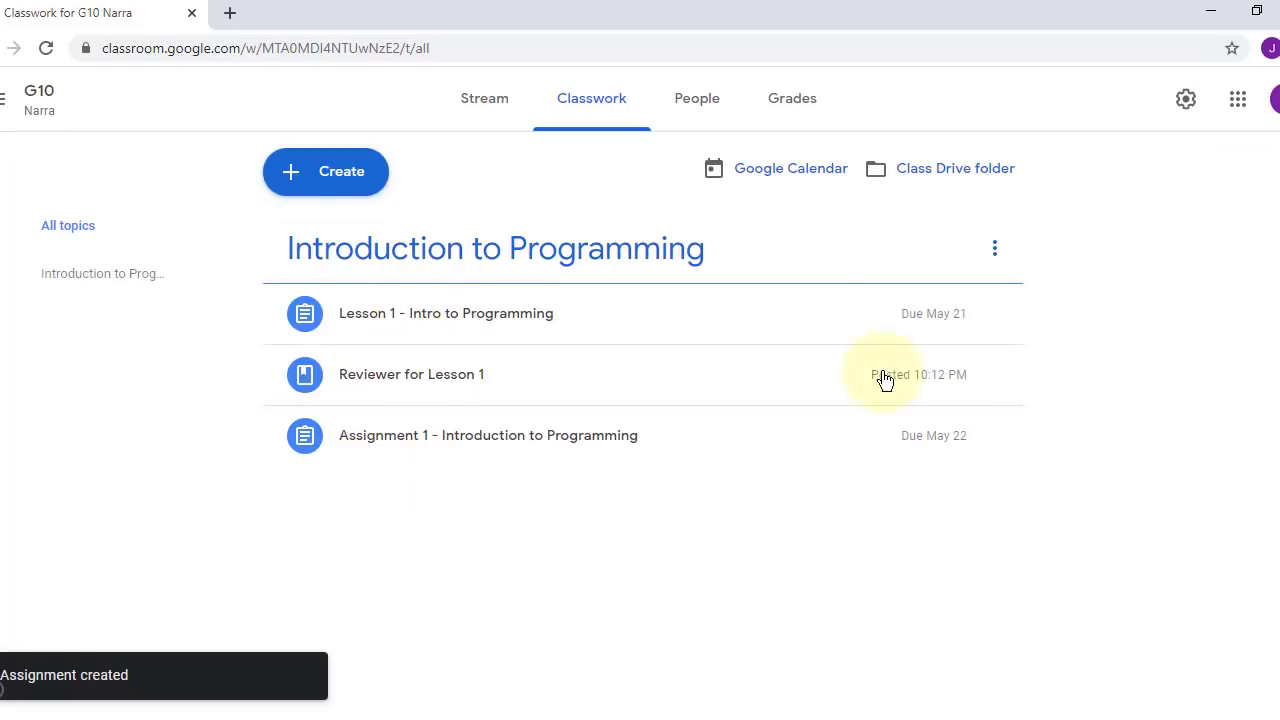
# Check the posts in the G10 Narra class stream and switch to the student's incognito browser window
pyautogui.click(486, 101)
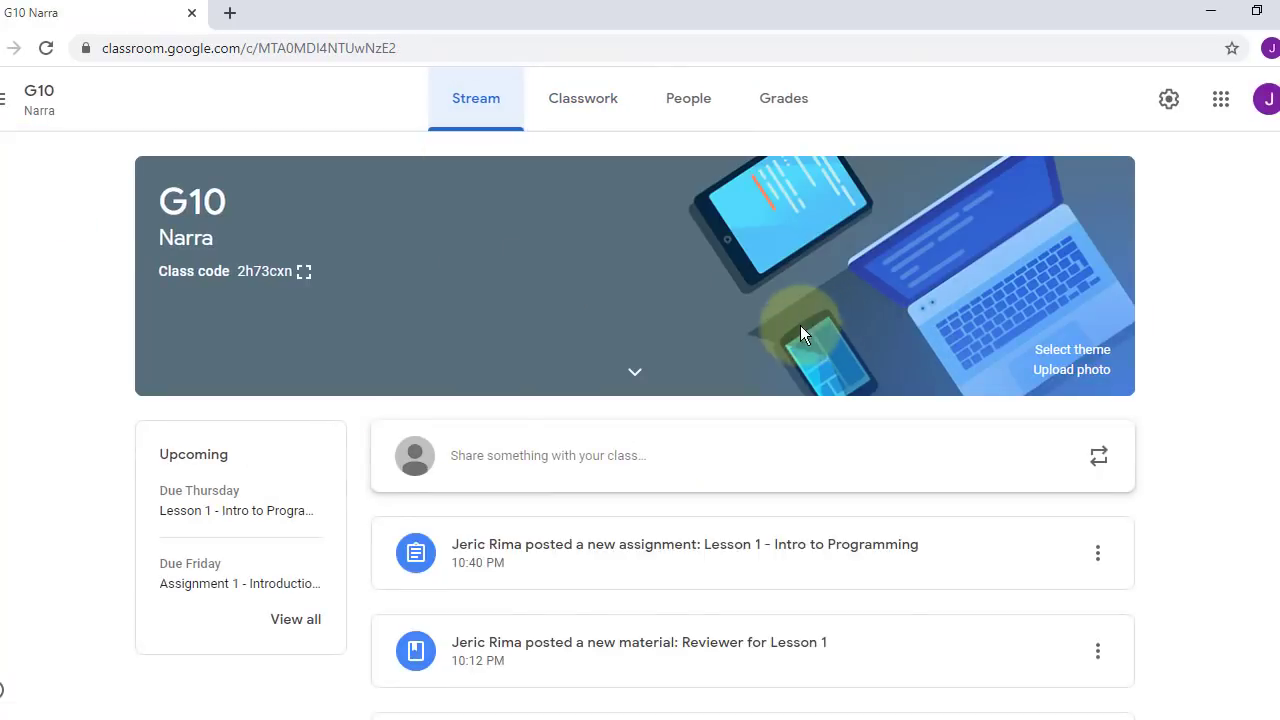
pyautogui.scroll(-3, 800, 335)
pyautogui.click(1037, 333)
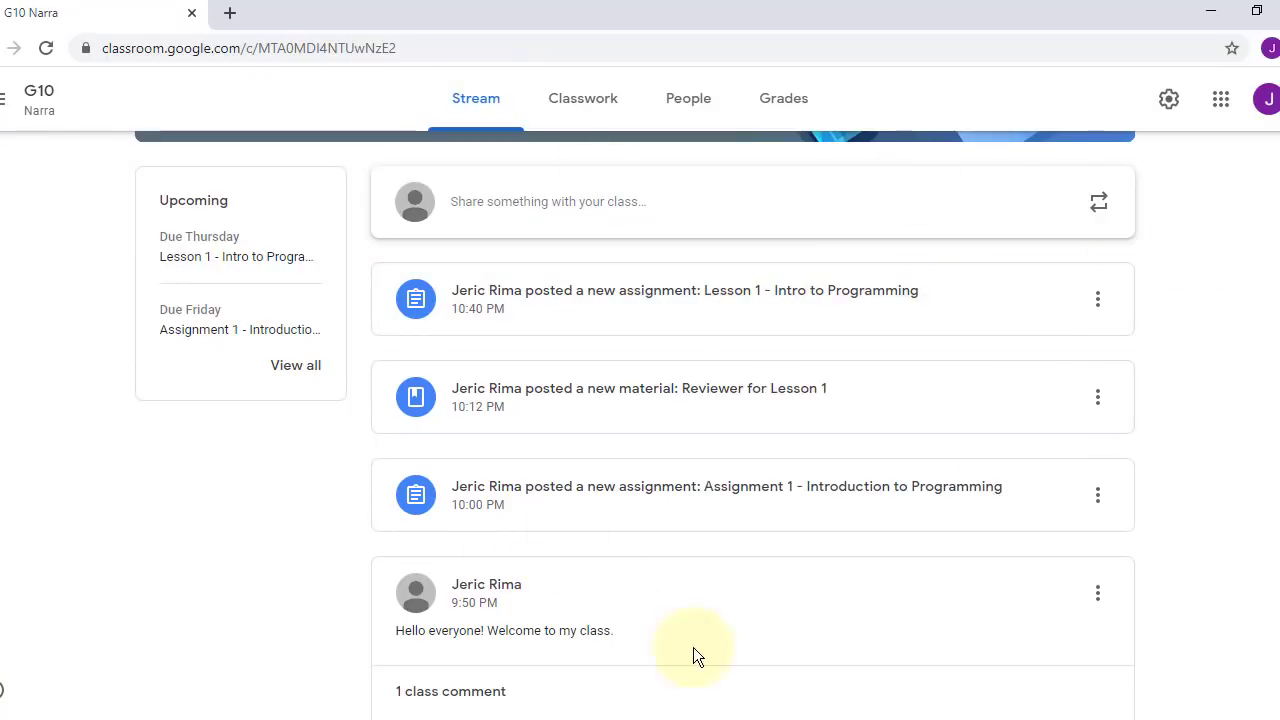
pyautogui.moveTo(730, 712)
pyautogui.click(646, 668)
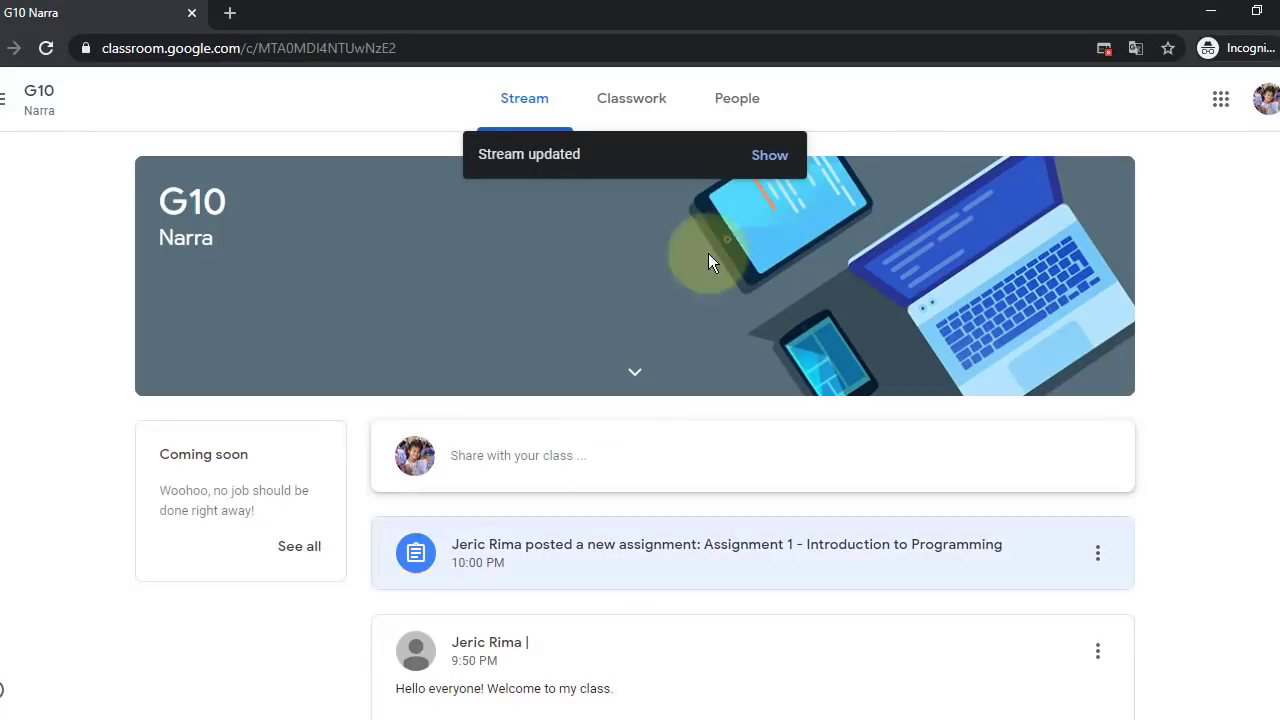
# Reload the student's G10 Narra stream and translate the page to English
pyautogui.rightClick(295, 131)
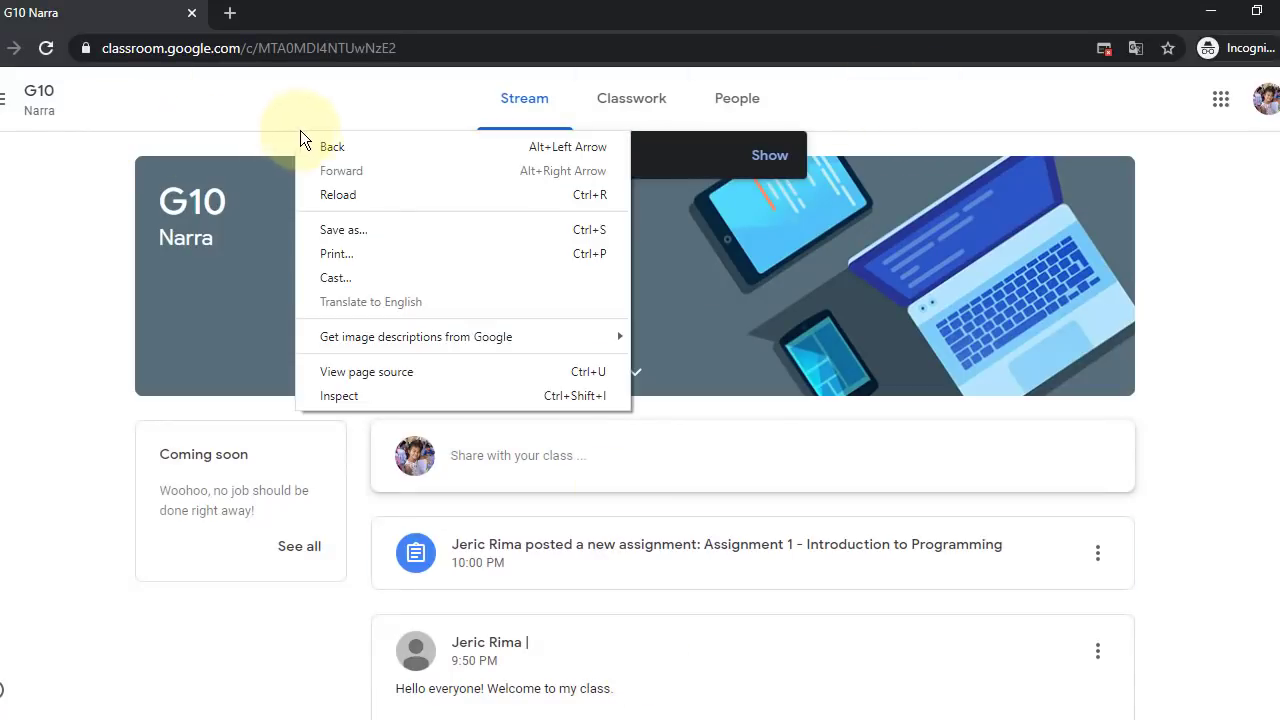
pyautogui.click(364, 203)
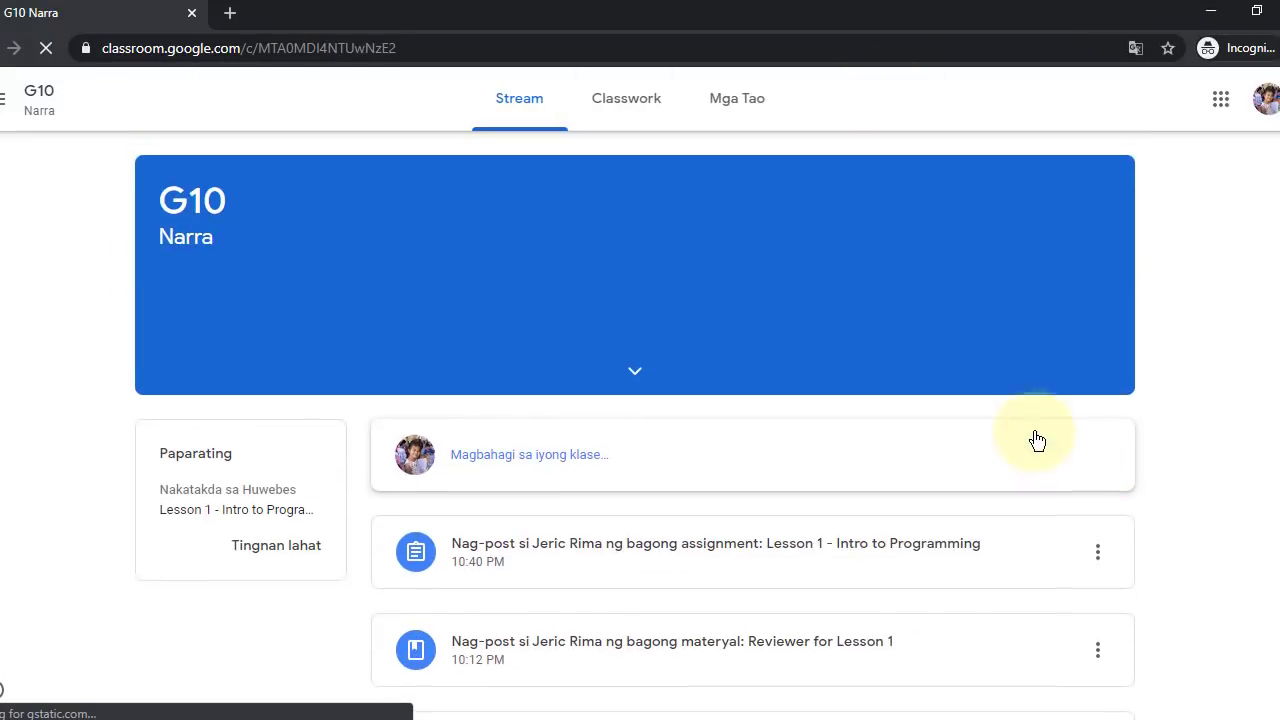
pyautogui.scroll(-1, 716, 405)
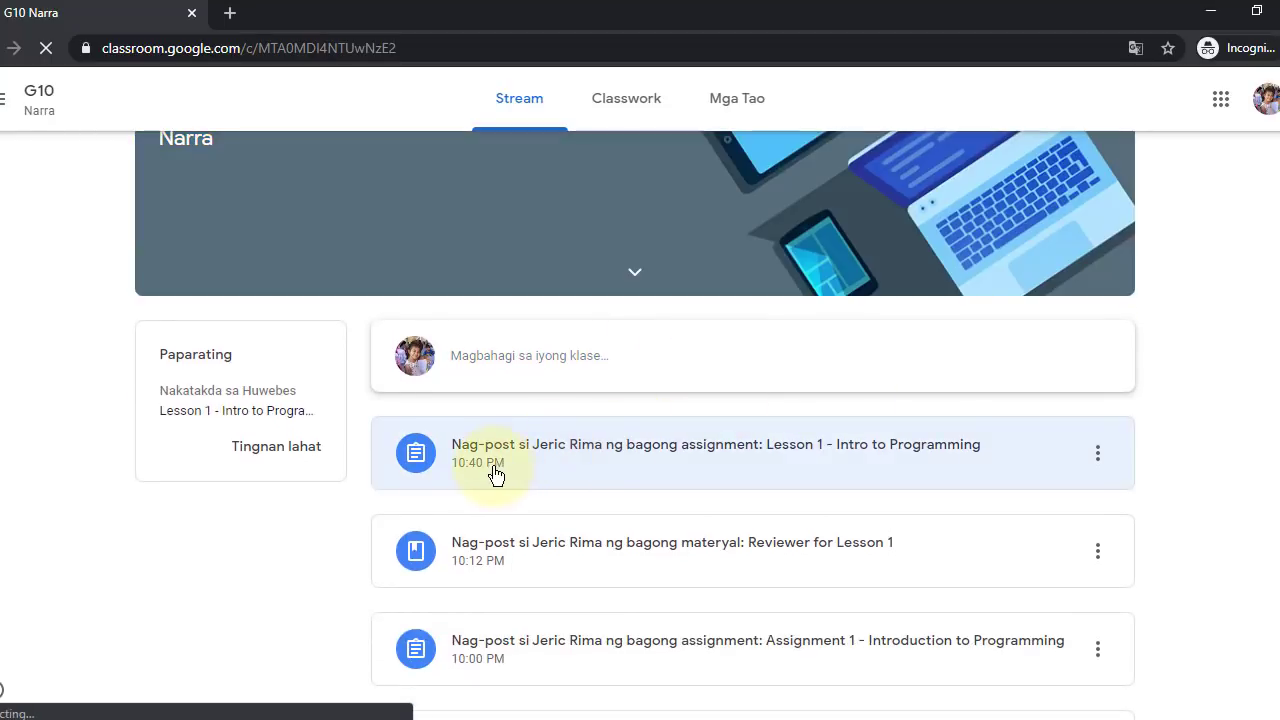
pyautogui.rightClick(1172, 403)
pyautogui.click(1137, 580)
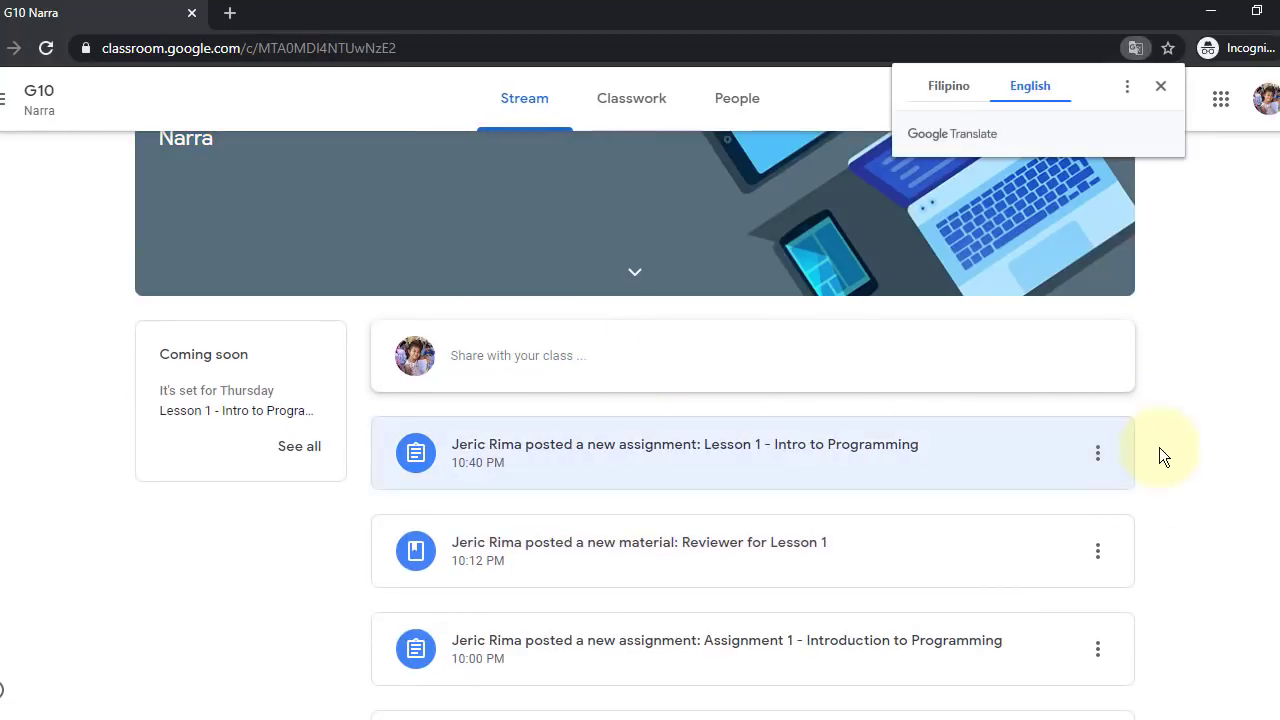
# Open the "Lesson 1 - Intro to Programming" assignment as the student, dismiss the private comments tip, and open its attached quiz form
pyautogui.click(727, 475)
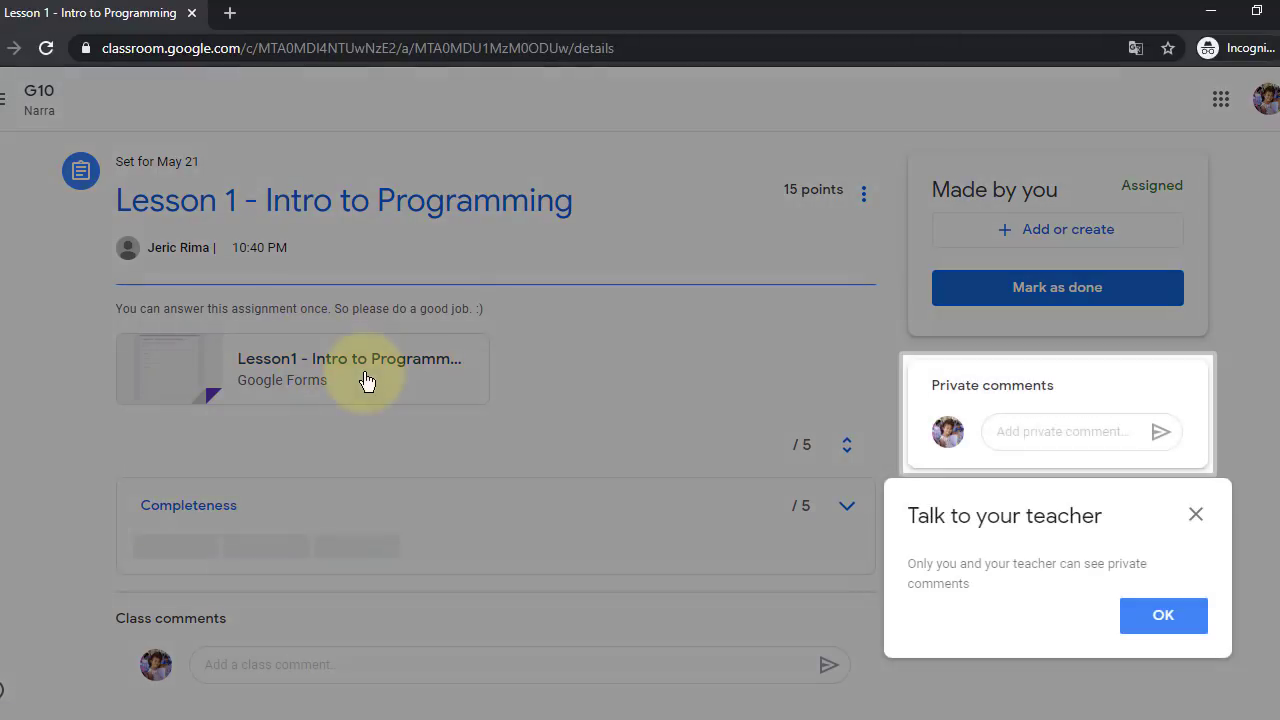
pyautogui.click(1194, 517)
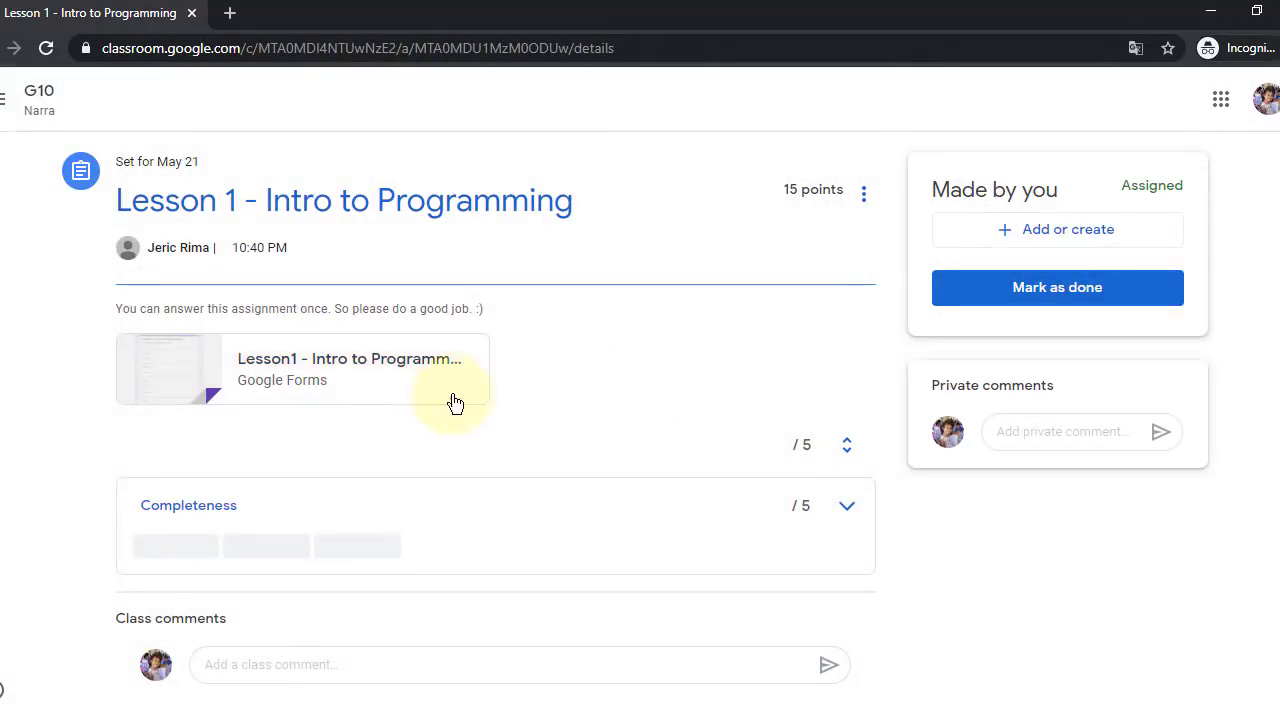
pyautogui.click(367, 385)
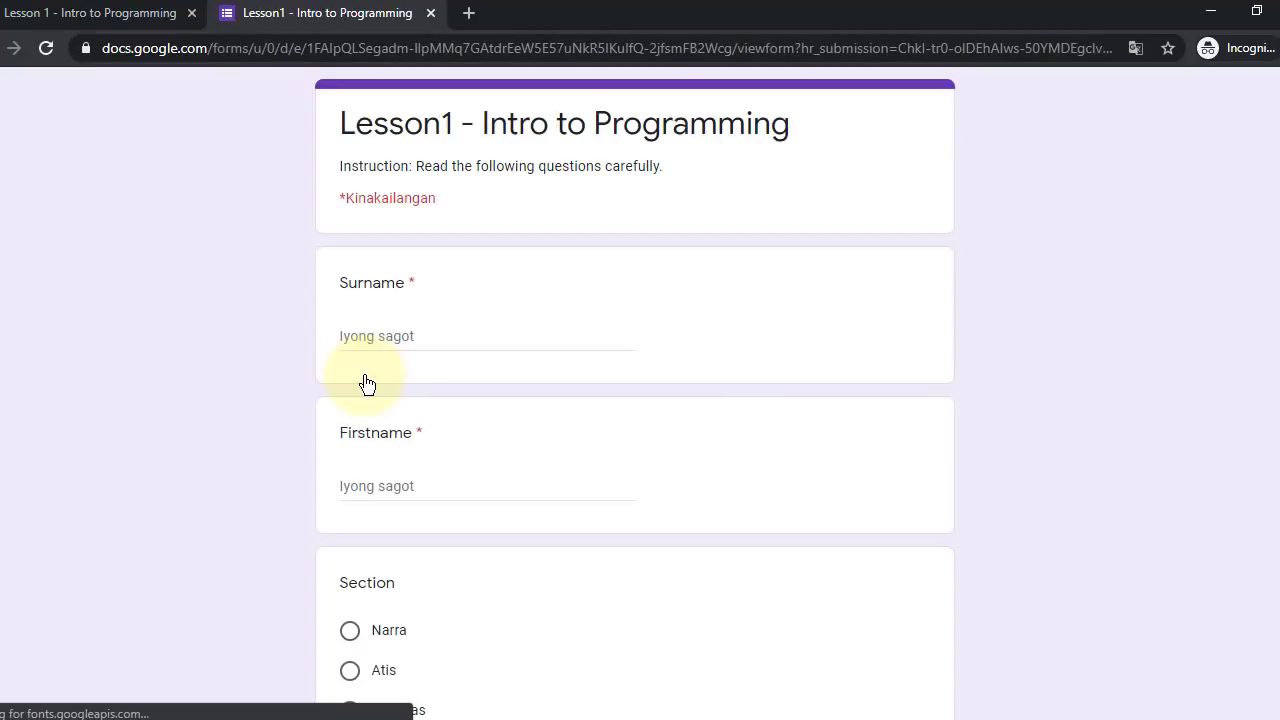
pyautogui.scroll(-4, 602, 390)
pyautogui.scroll(5, 577, 441)
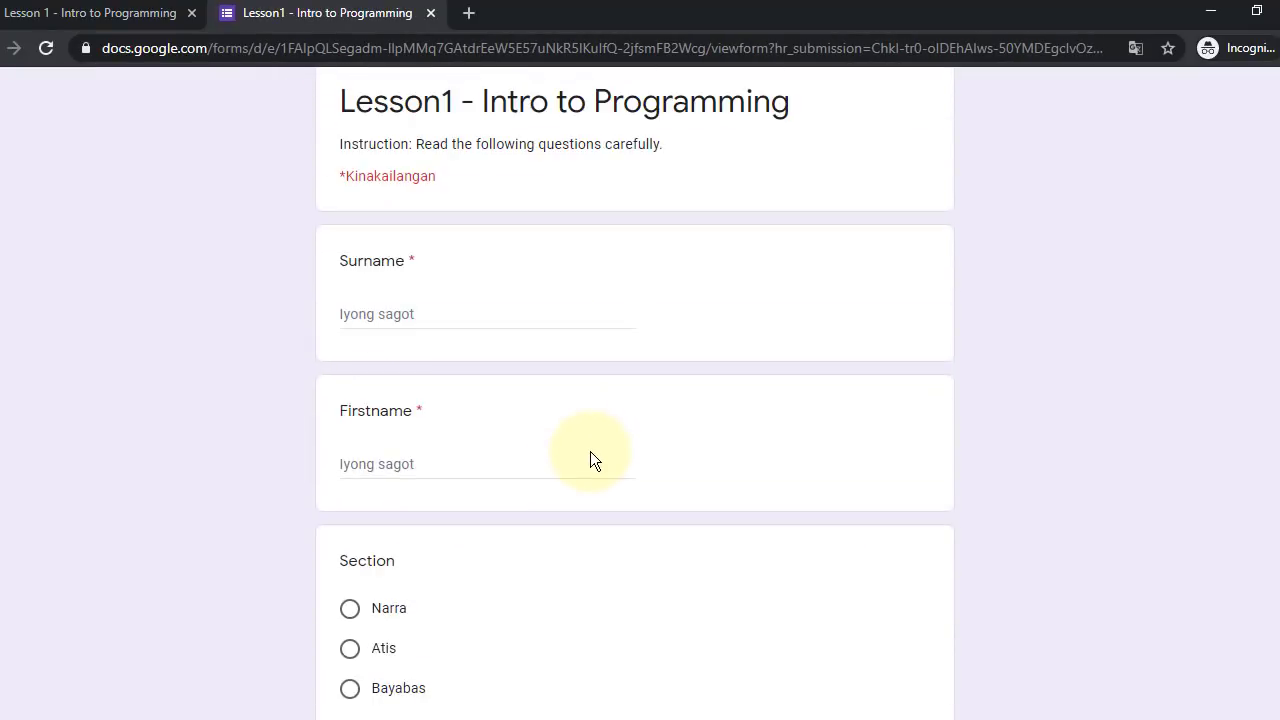
# Enter the student's surname in the quiz form
pyautogui.click(431, 335)
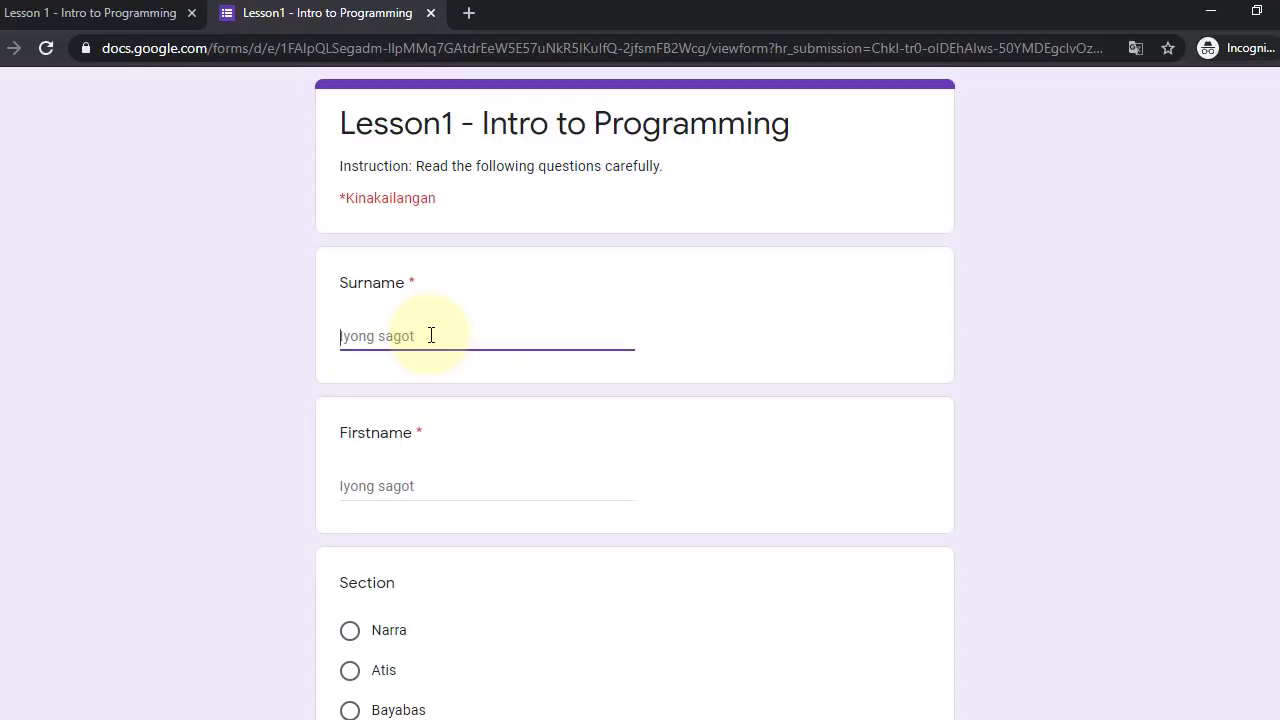
pyautogui.write('d')
pyautogui.press('BackSpace')
pyautogui.write('Dela Cruz')
# Translate the quiz form to English and enter the student's first name
pyautogui.click(440, 480)
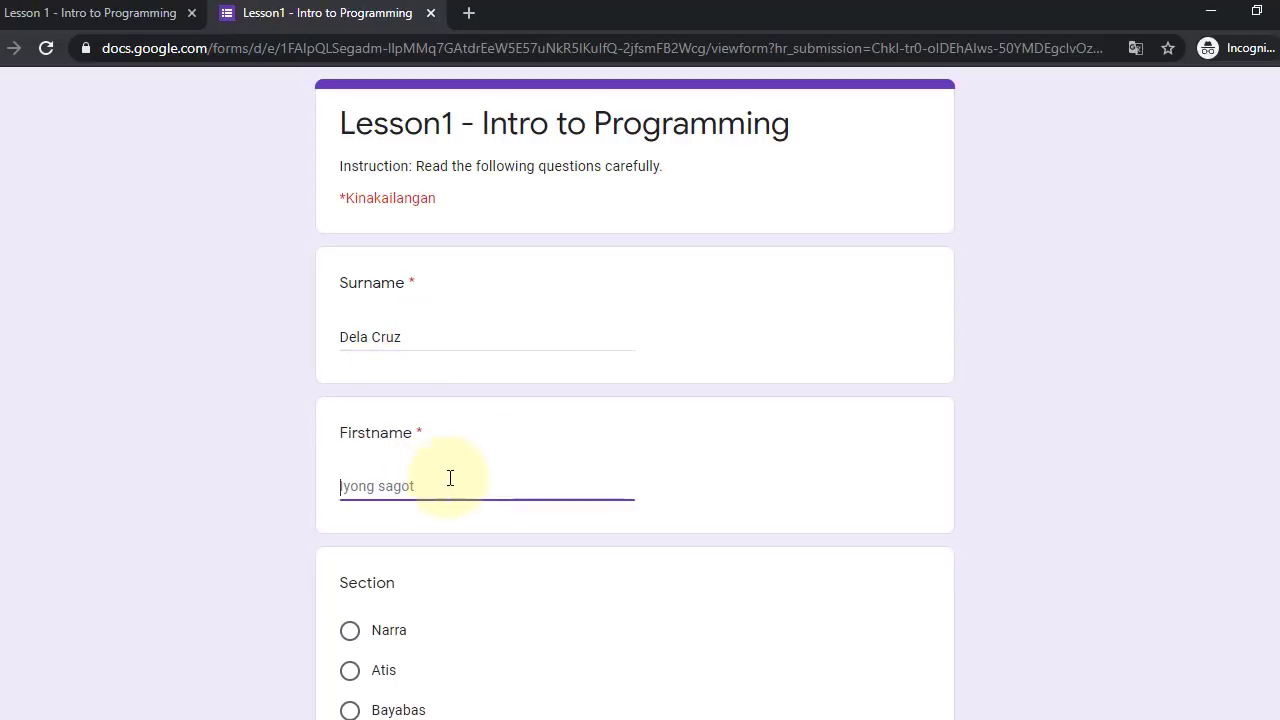
pyautogui.click(392, 640)
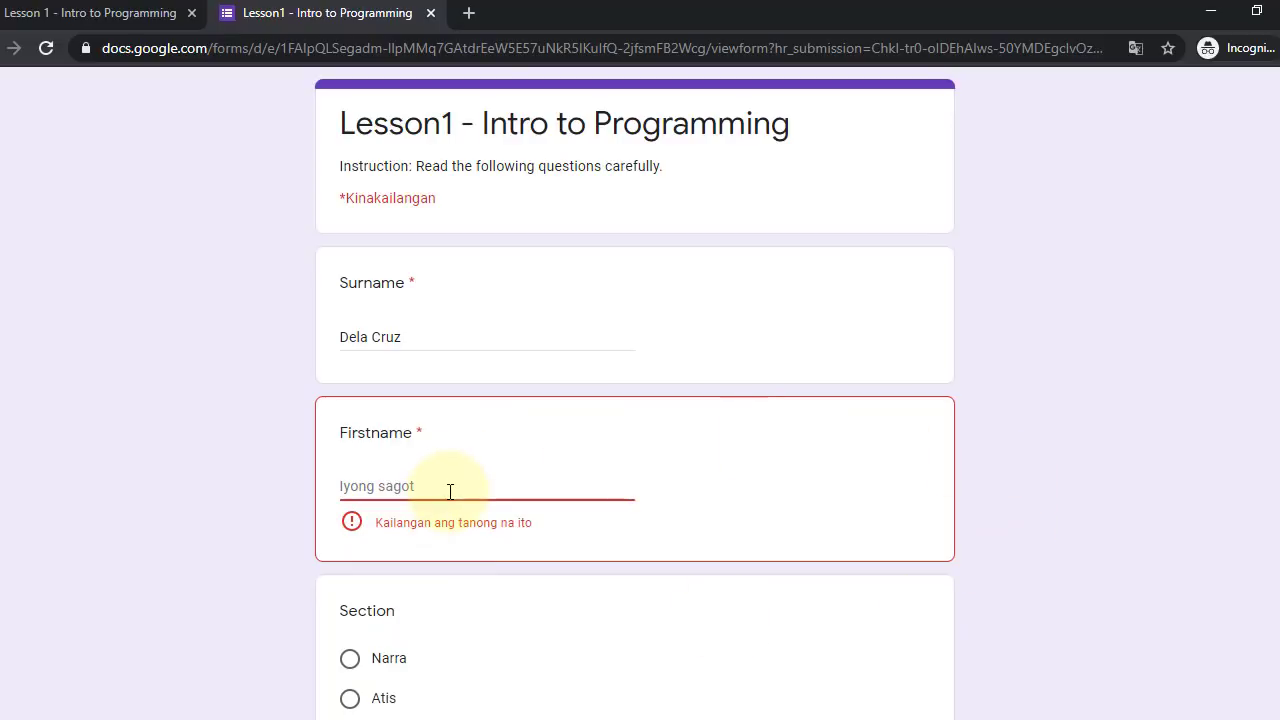
pyautogui.rightClick(1129, 247)
pyautogui.click(1084, 410)
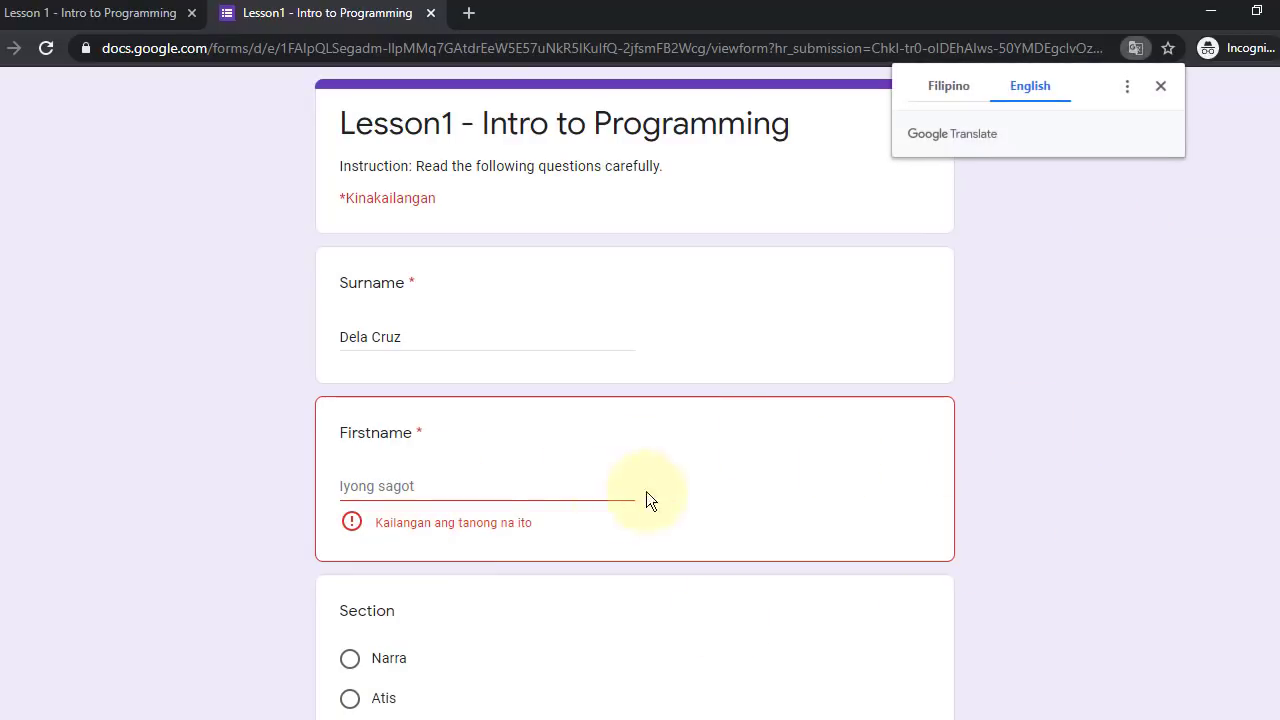
pyautogui.click(458, 497)
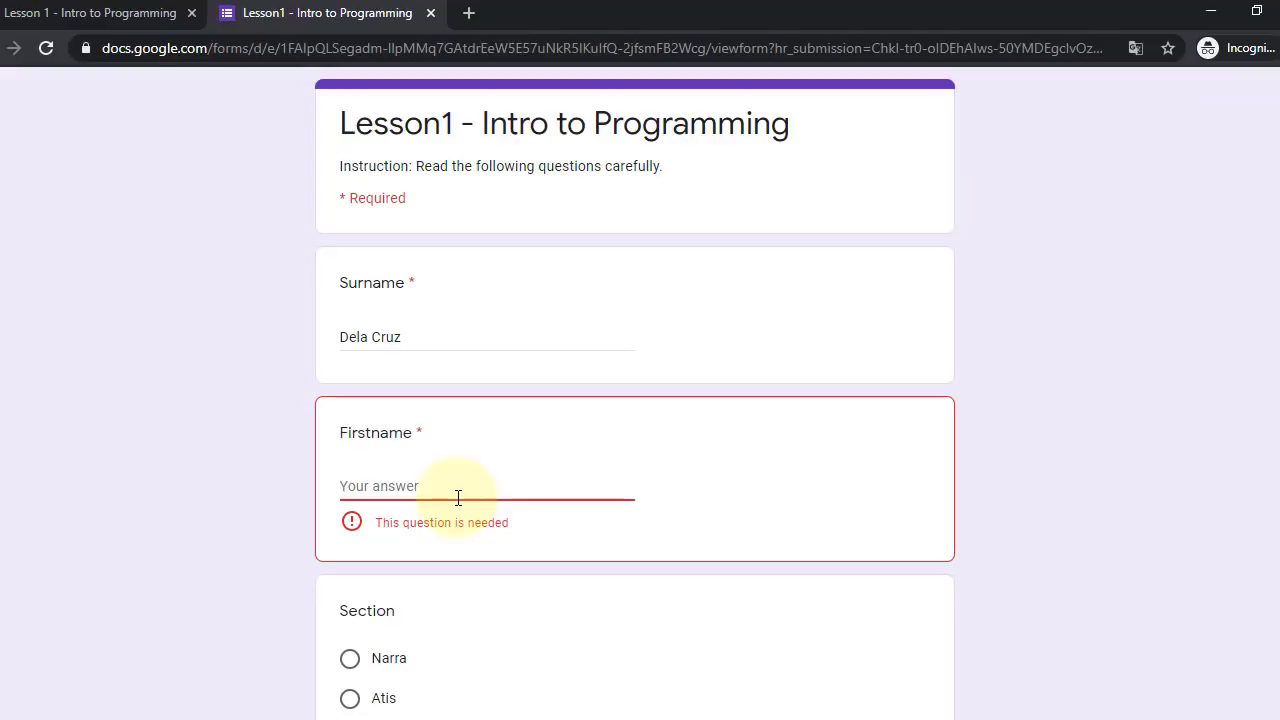
pyautogui.write('Juan')
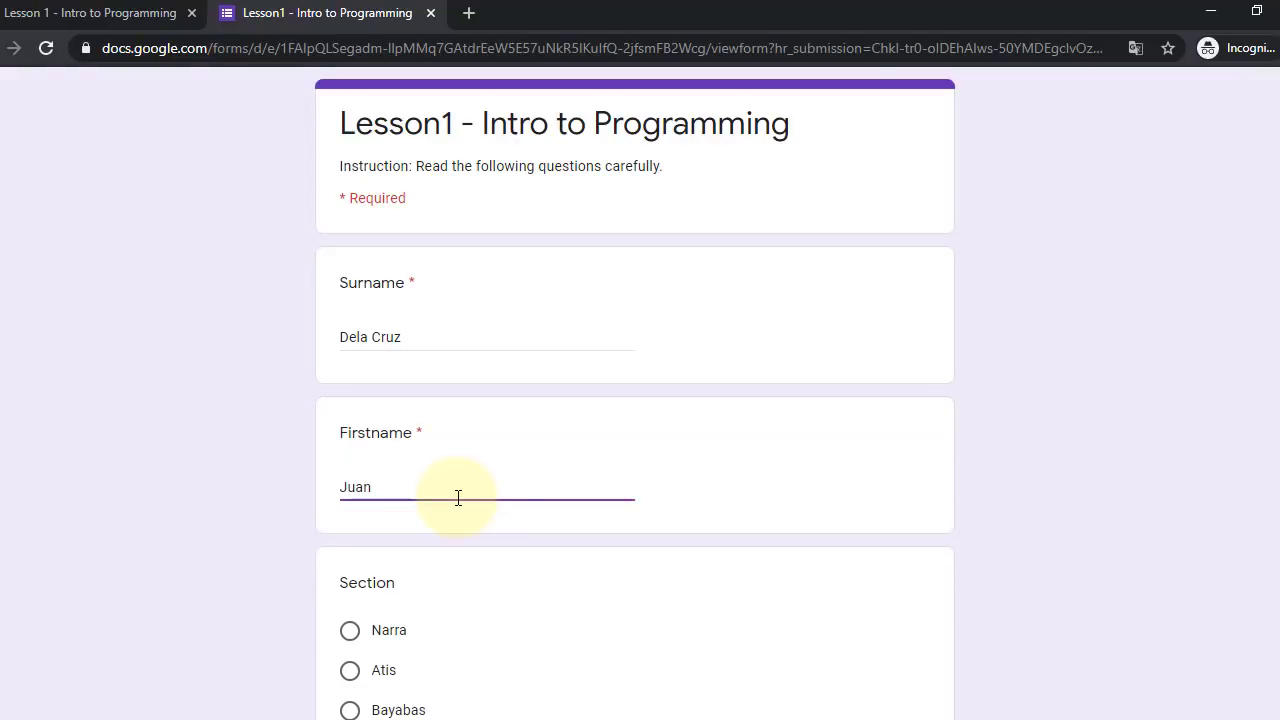
# Choose Narra as the section and Male as the gender, and continue to the quiz questions
pyautogui.scroll(-3, 430, 540)
pyautogui.click(370, 330)
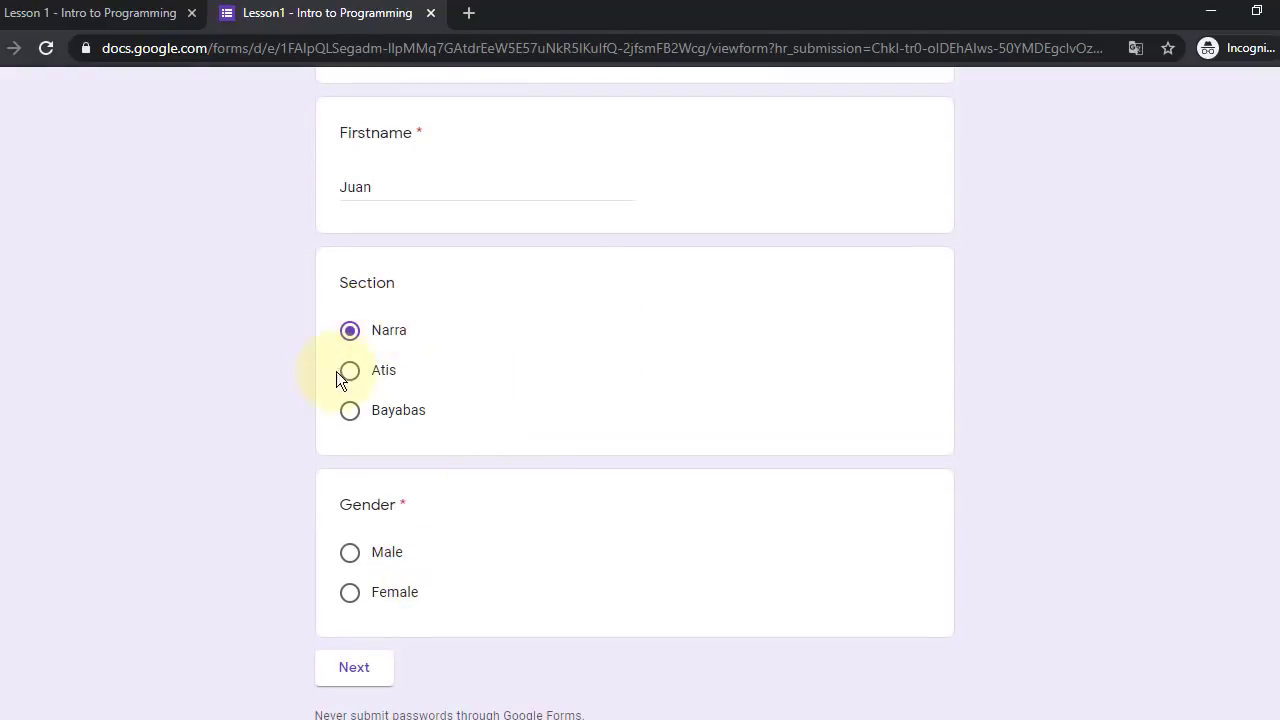
pyautogui.scroll(-1, 340, 378)
pyautogui.click(371, 444)
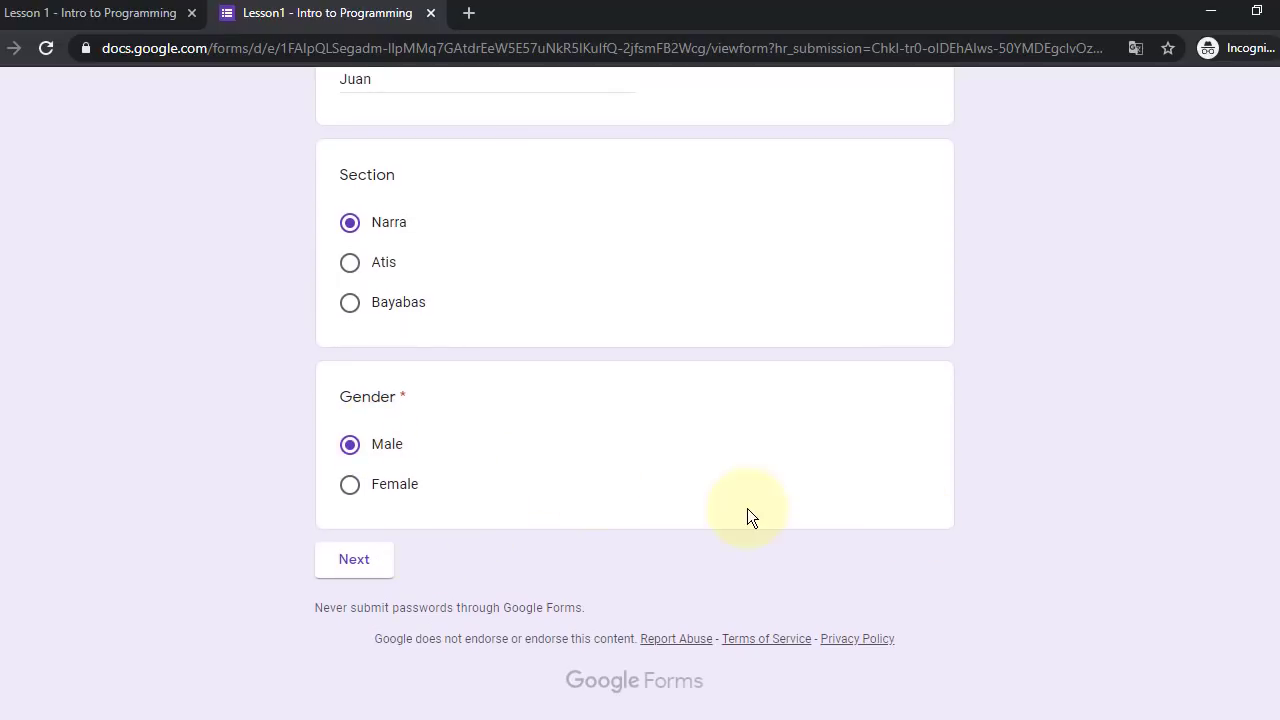
pyautogui.scroll(4, 694, 466)
pyautogui.scroll(-4, 677, 477)
pyautogui.click(366, 563)
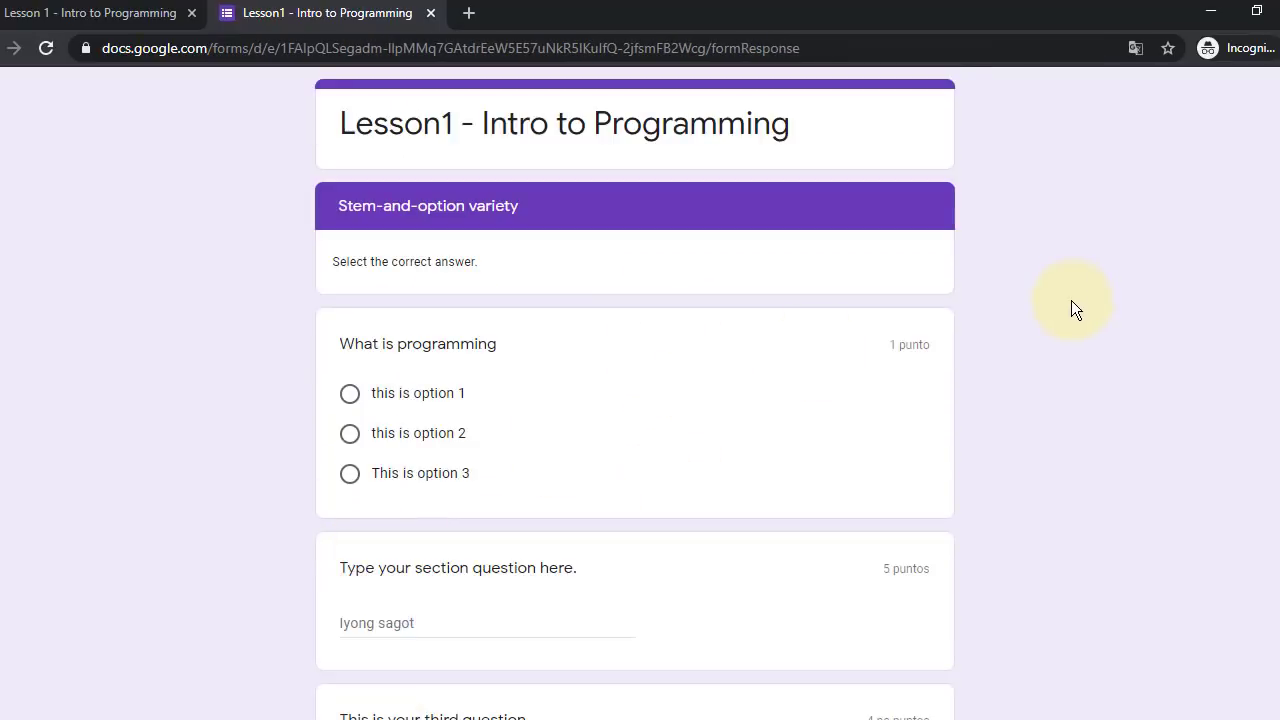
# Answer "What is programming" with "this is option 2" and the short-answer question with "This is blah blah"
pyautogui.scroll(-2, 1067, 364)
pyautogui.scroll(2, 1059, 375)
pyautogui.click(412, 433)
pyautogui.scroll(-3, 413, 432)
pyautogui.click(527, 316)
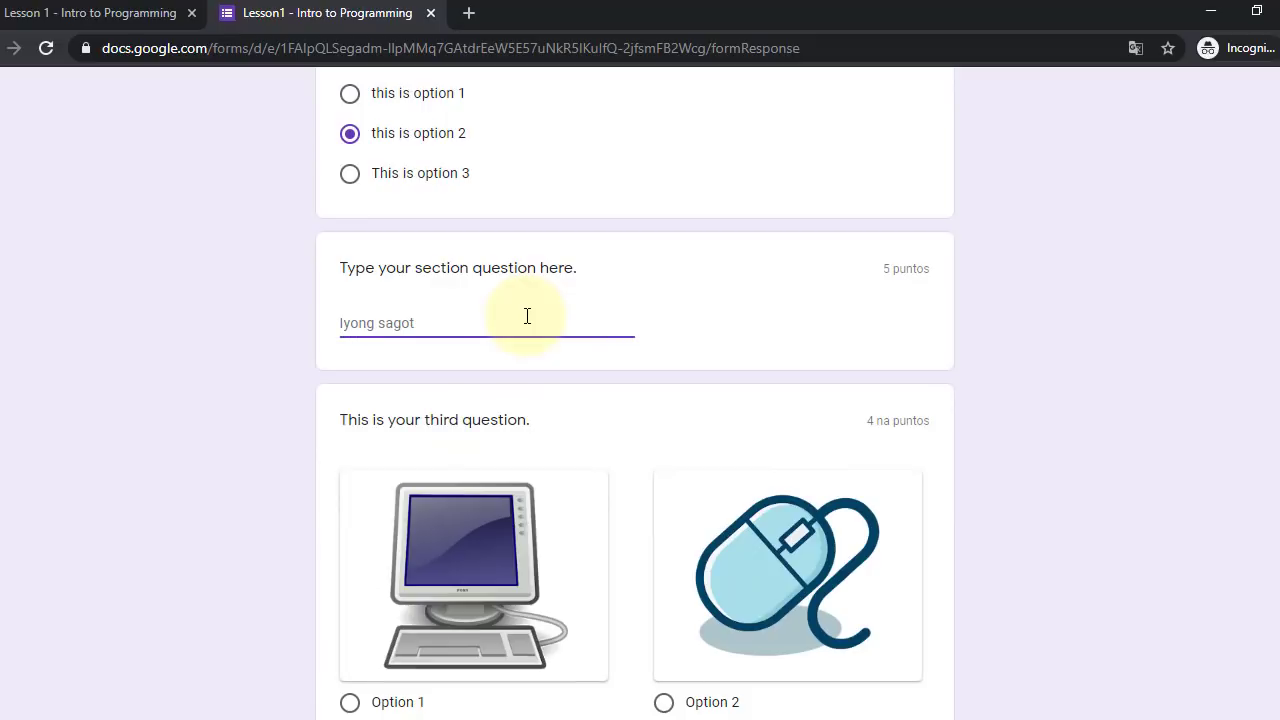
pyautogui.write('This is blah blah')
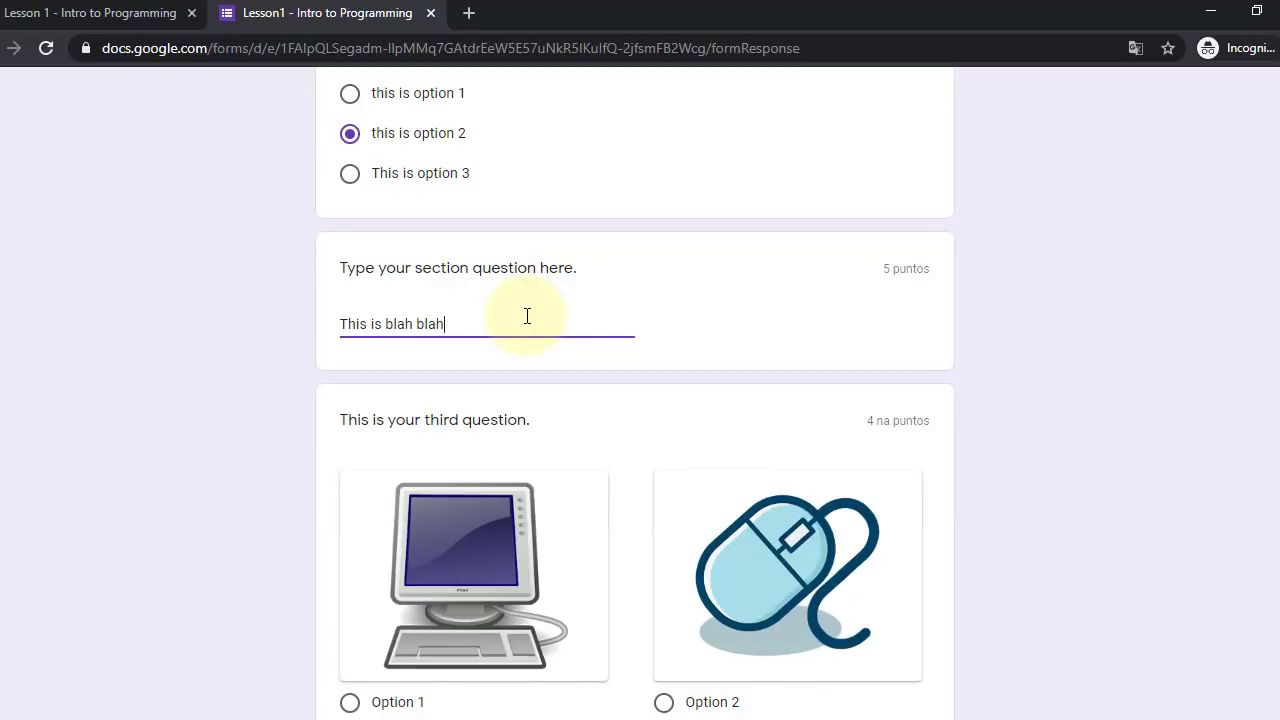
# Answer the third question with Option 1, the computer picture, and submit the quiz
pyautogui.scroll(-2, 761, 309)
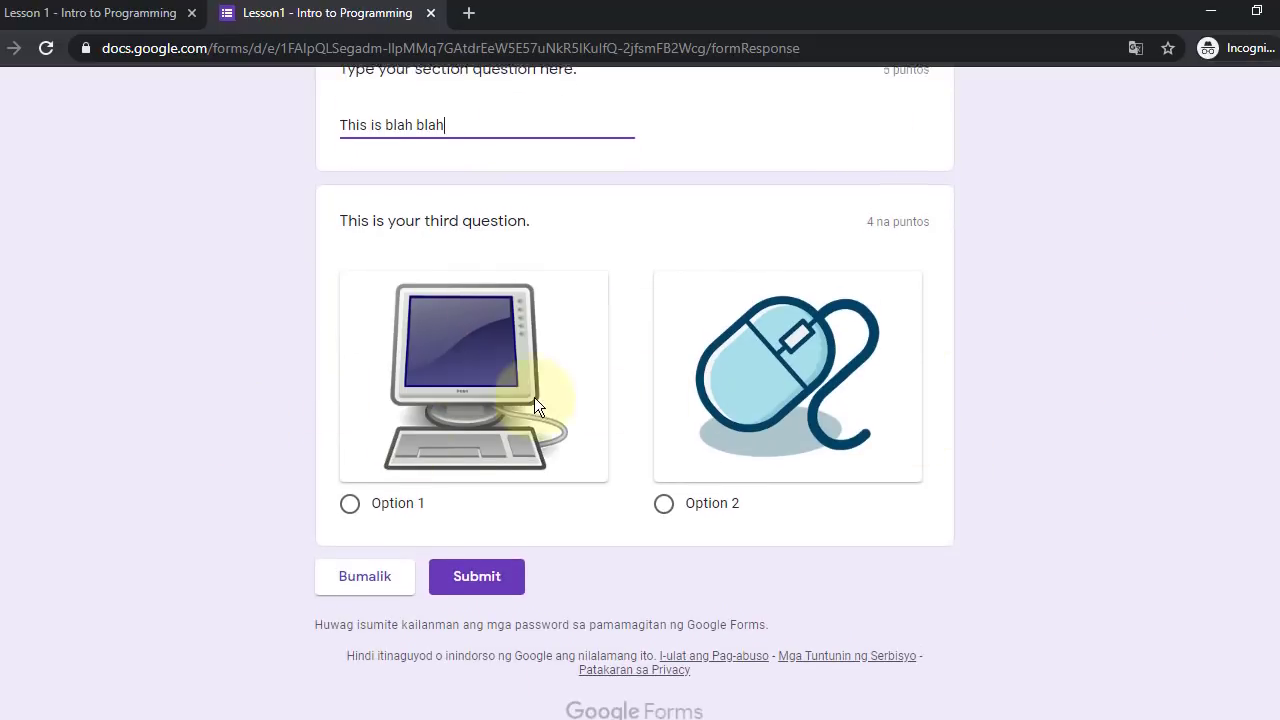
pyautogui.scroll(2, 584, 502)
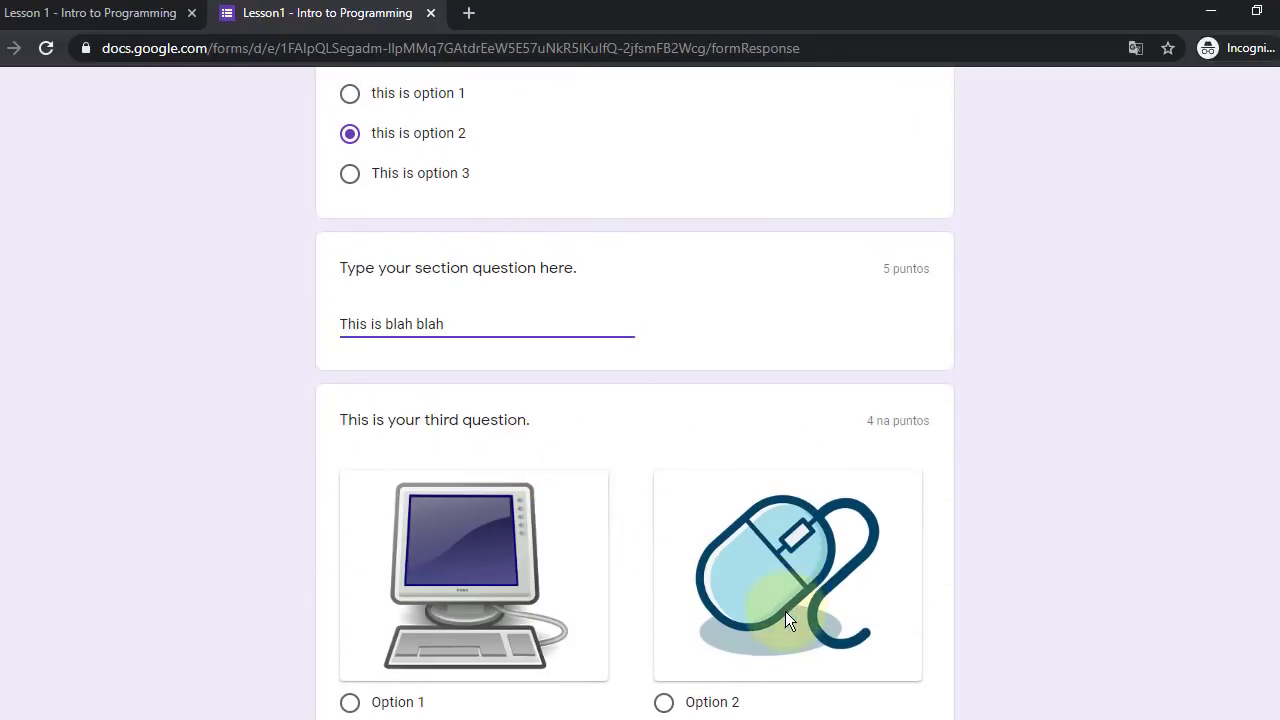
pyautogui.click(468, 580)
pyautogui.scroll(-2, 534, 419)
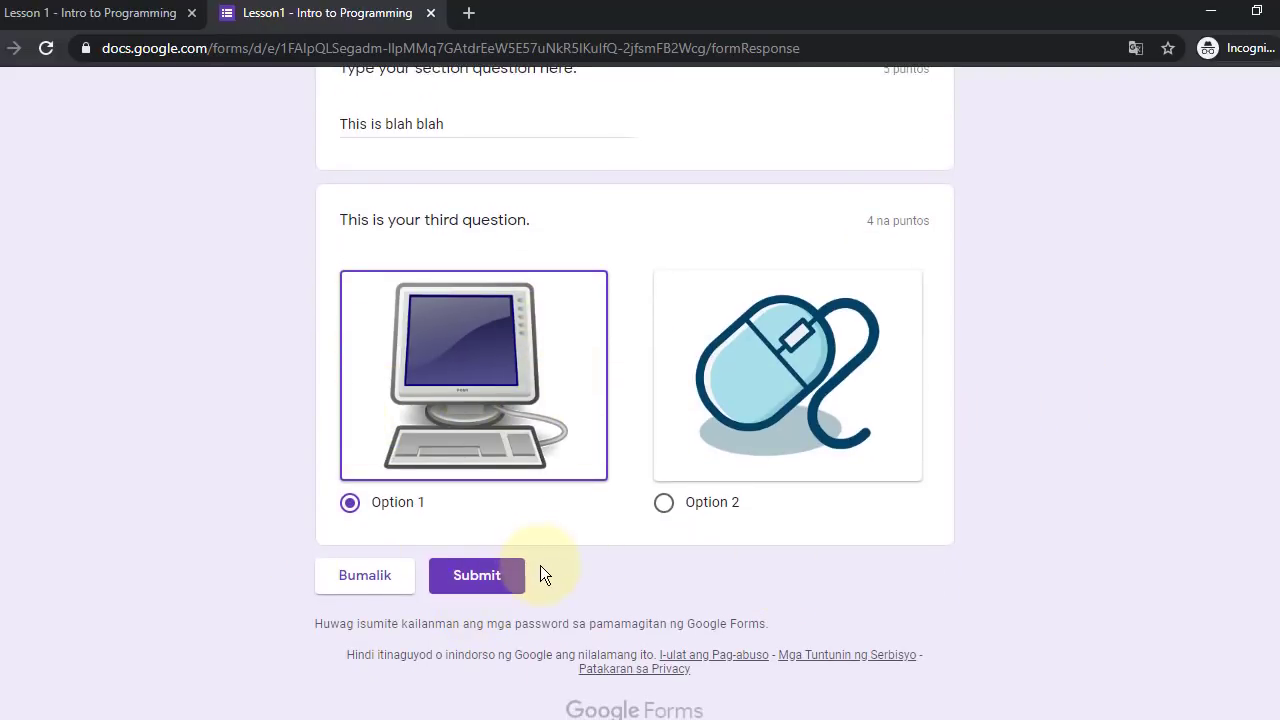
pyautogui.click(505, 577)
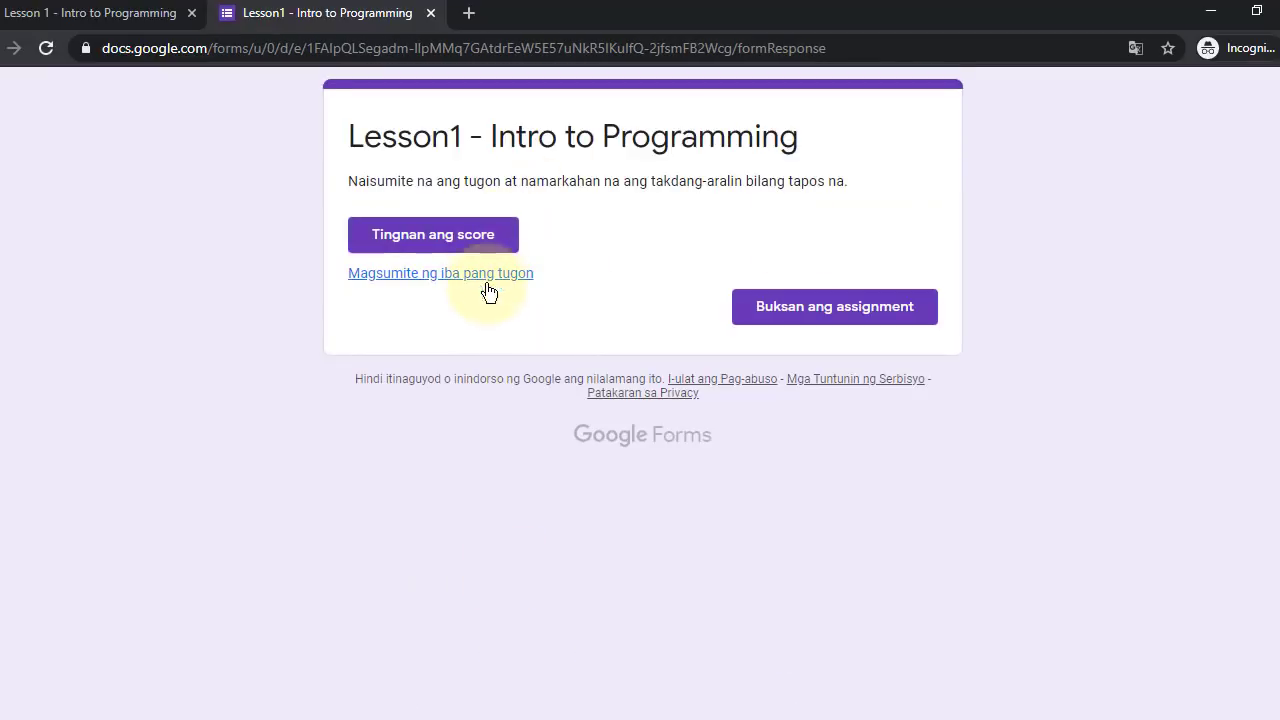
# View the submitted quiz's score and return to its Classroom assignment
pyautogui.click(437, 242)
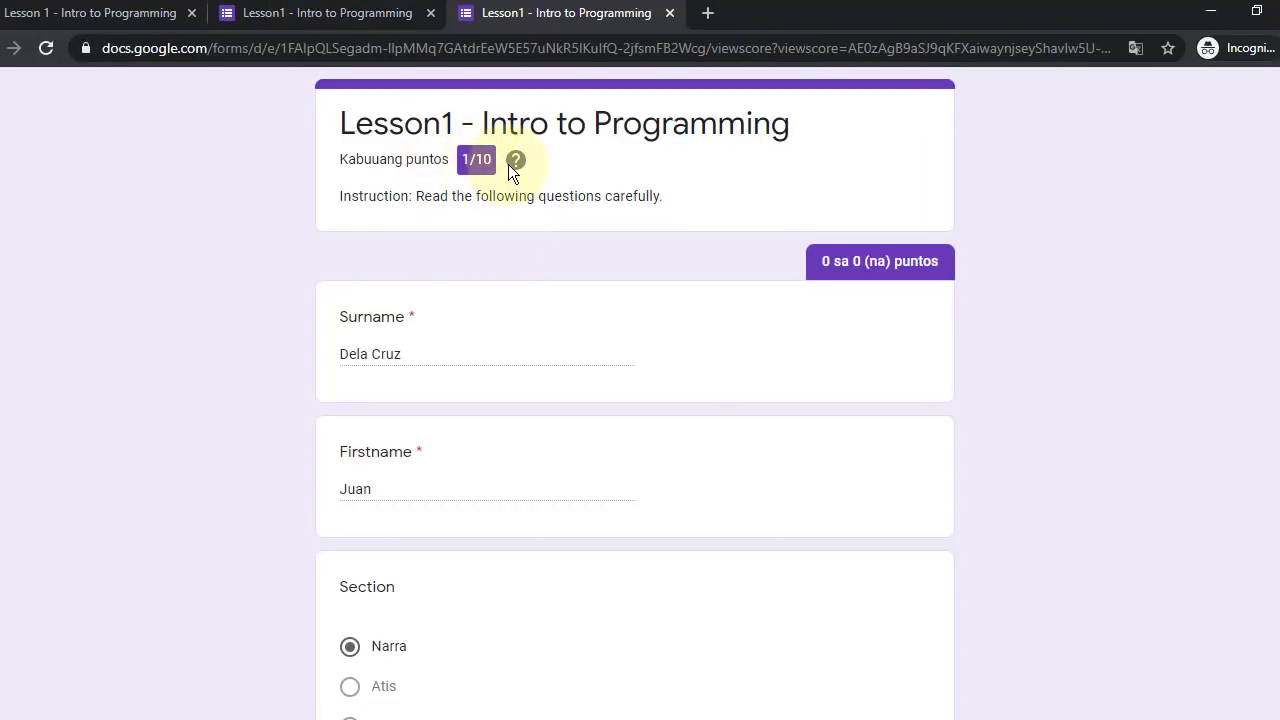
pyautogui.click(669, 13)
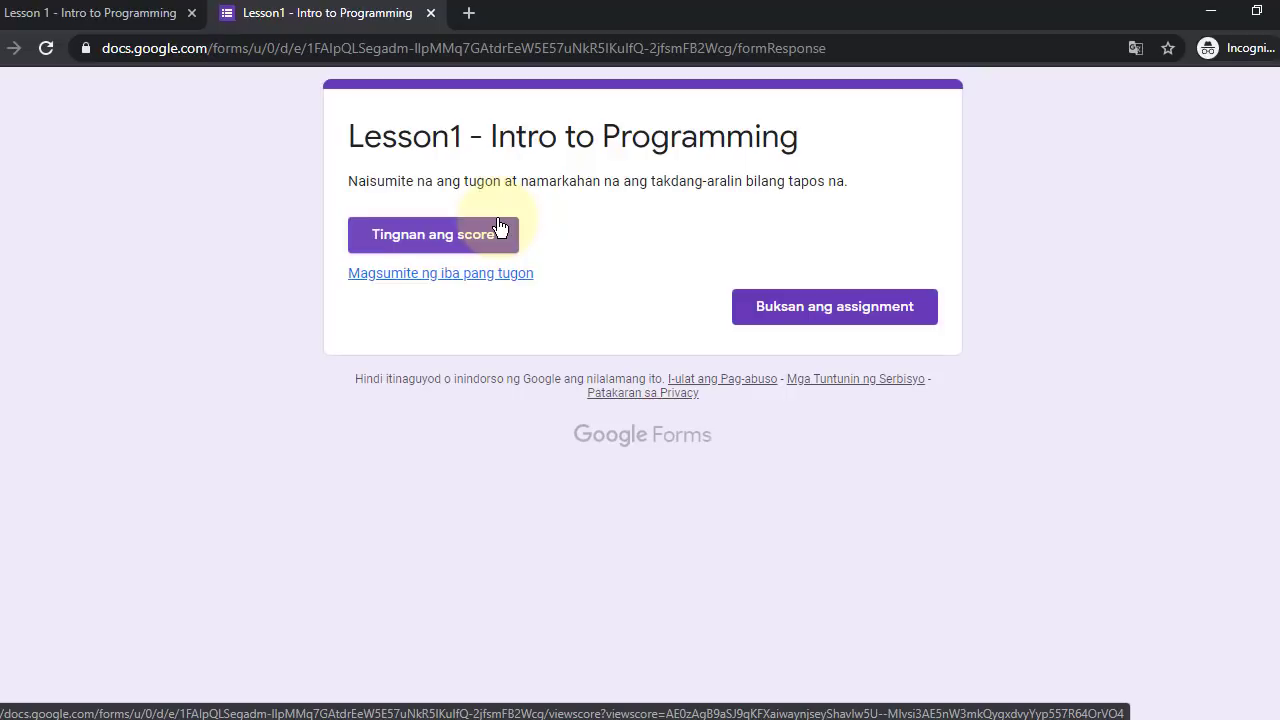
pyautogui.click(930, 318)
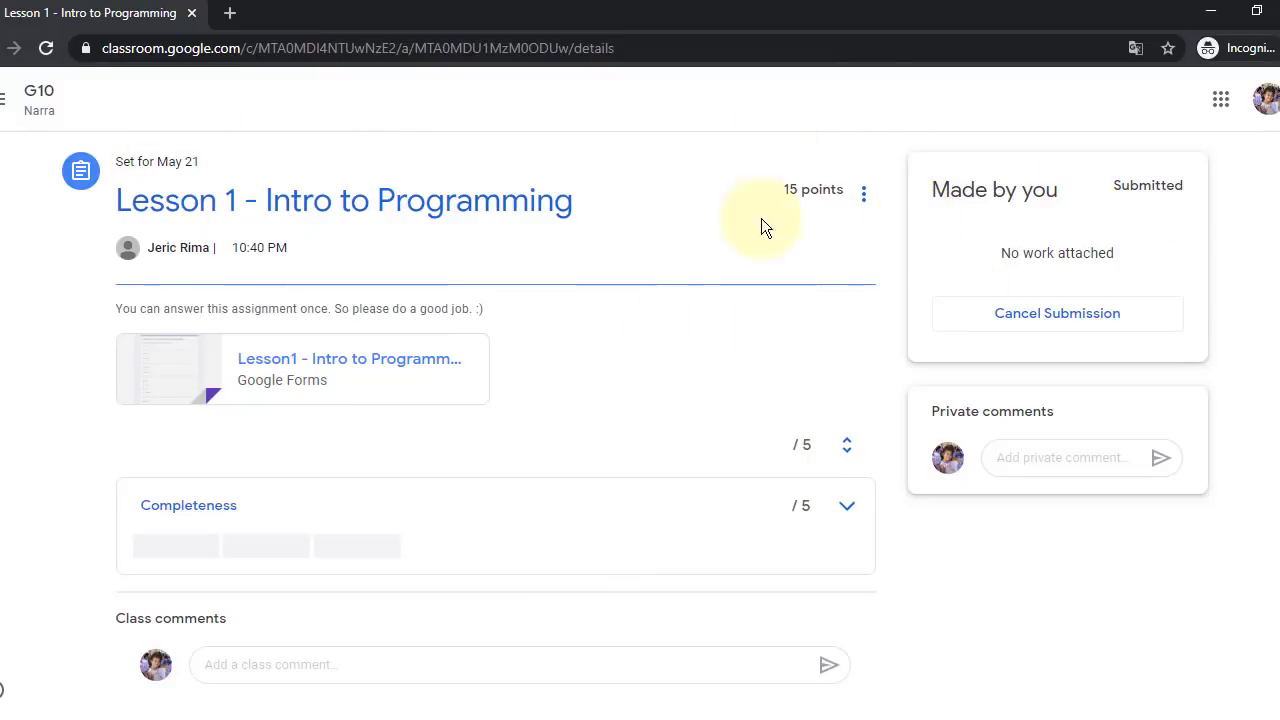
# Return to the G10 Narra class and, in the teacher's window, open the student's turned-in work for "Lesson 1 - Intro to Programming"
pyautogui.click(4, 99)
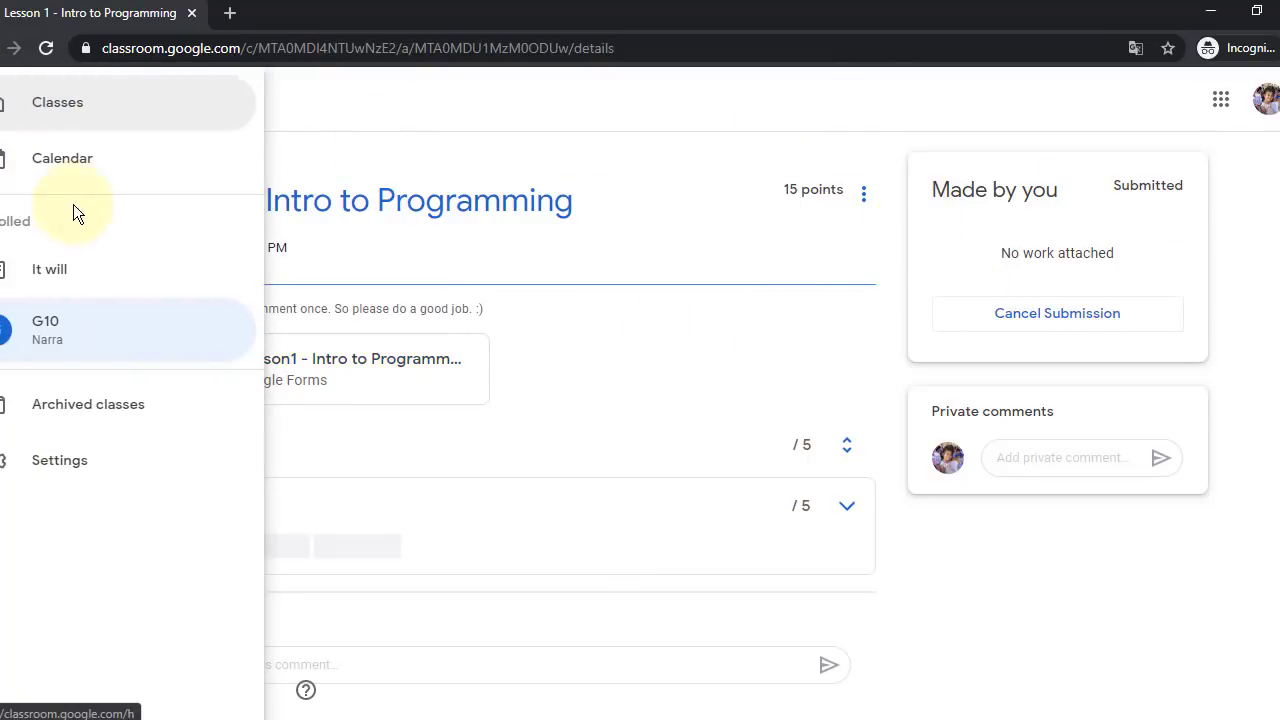
pyautogui.click(50, 328)
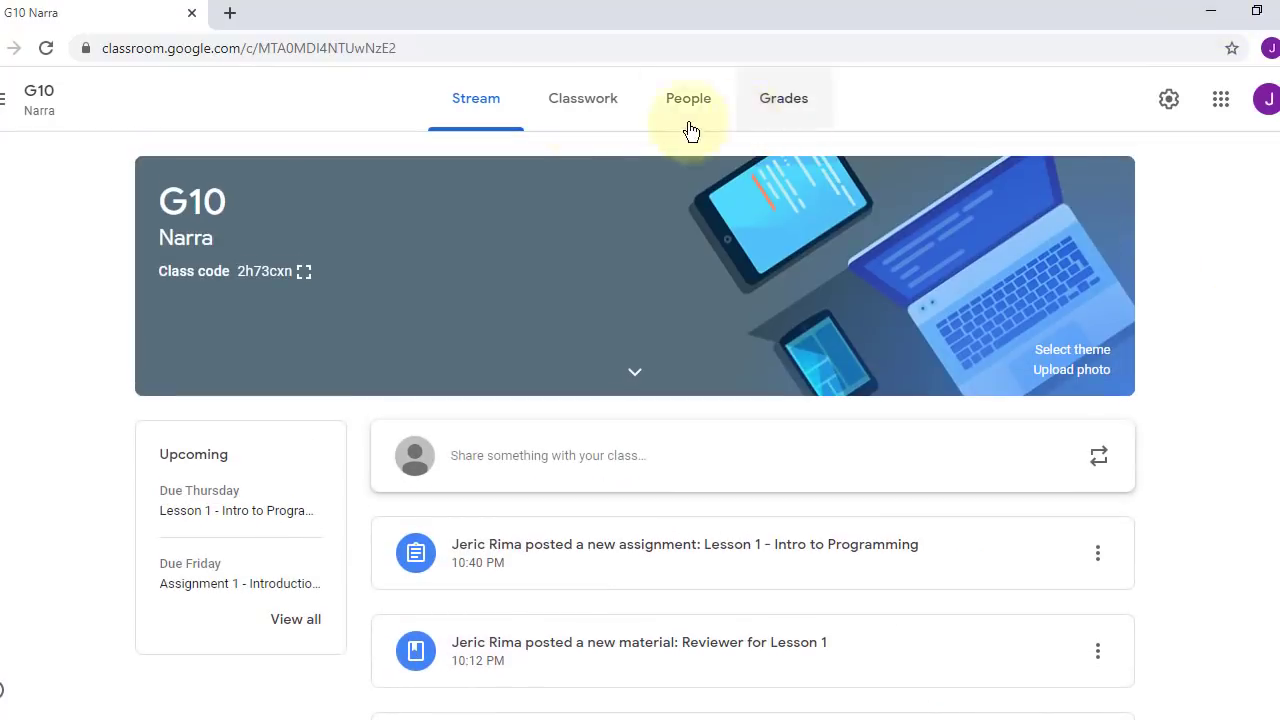
pyautogui.click(565, 112)
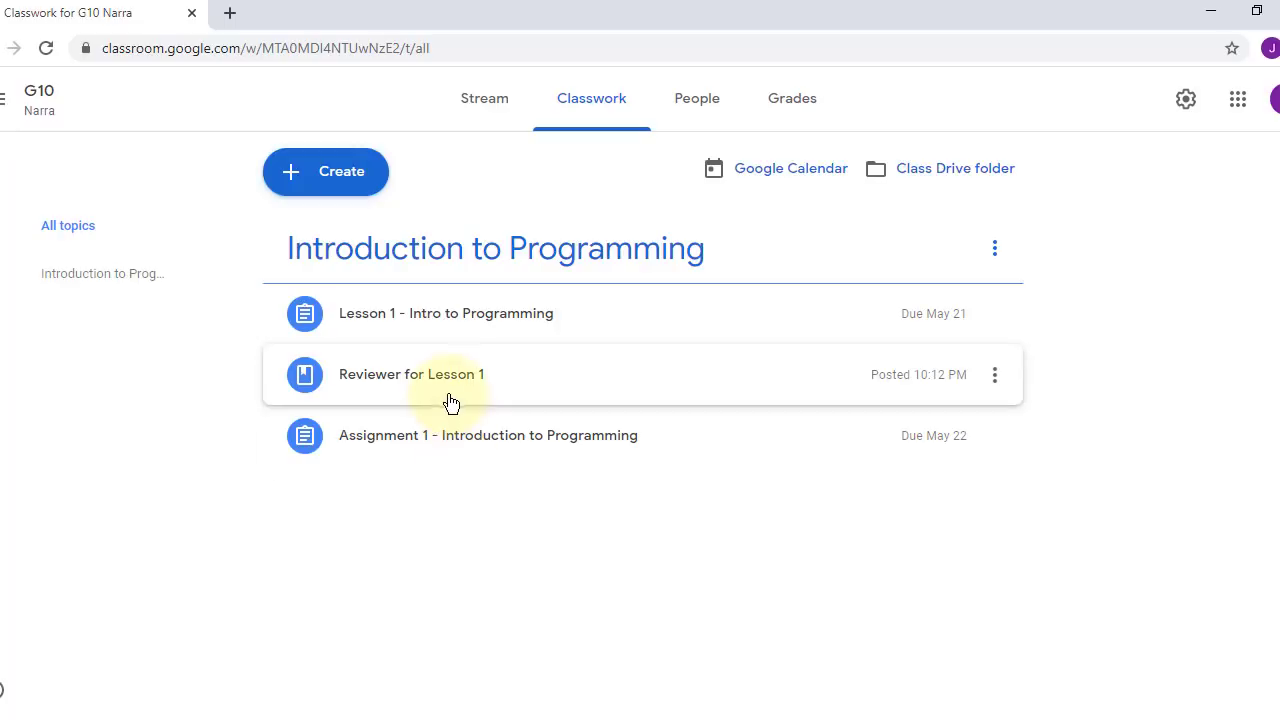
pyautogui.click(575, 320)
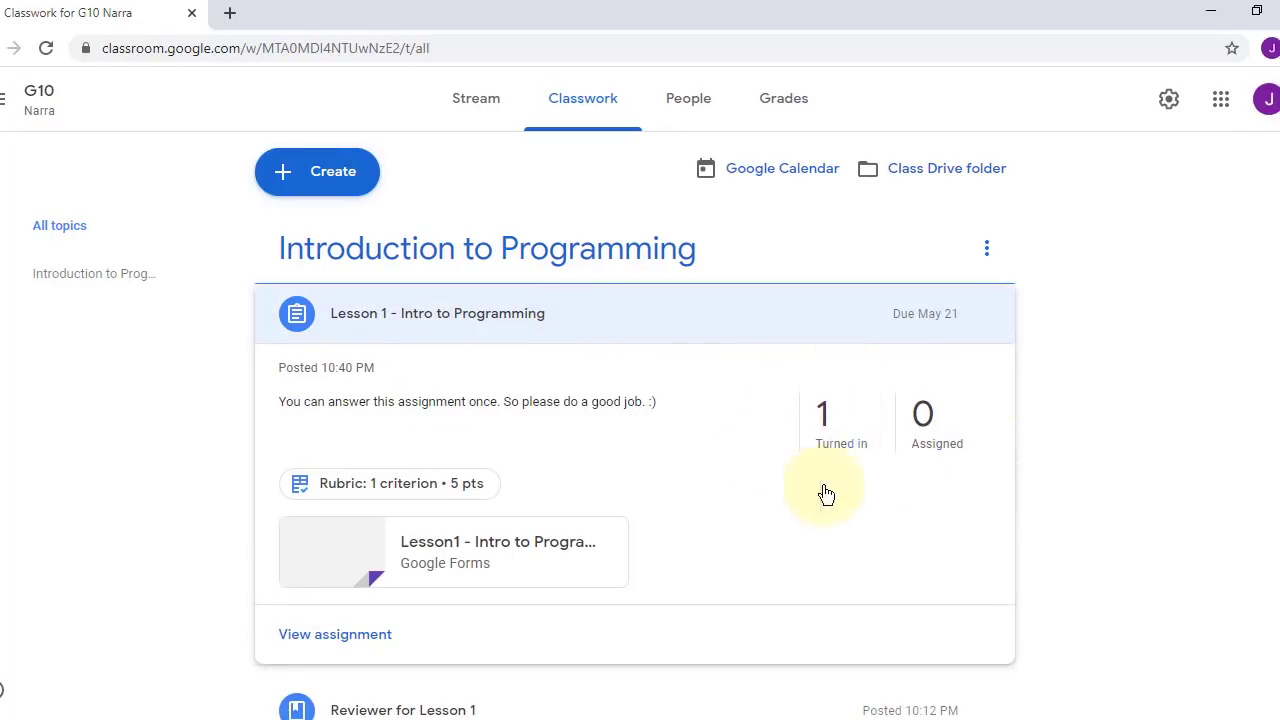
pyautogui.click(340, 638)
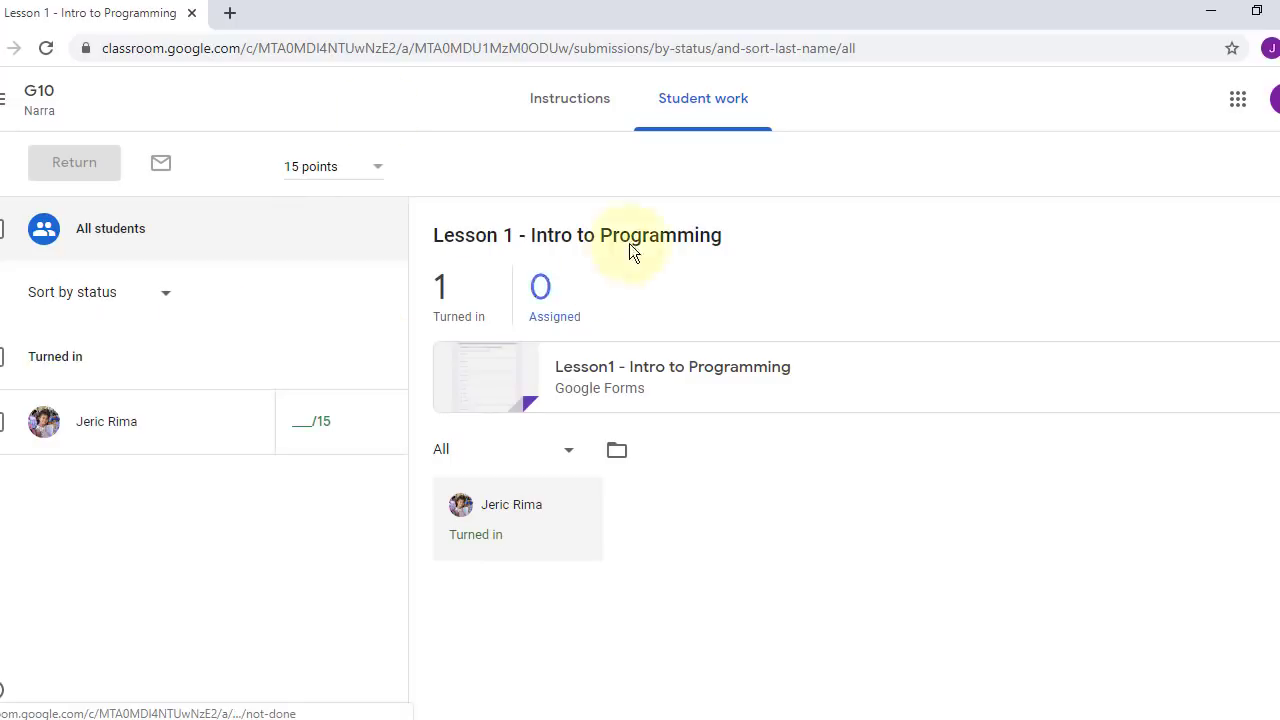
pyautogui.click(110, 422)
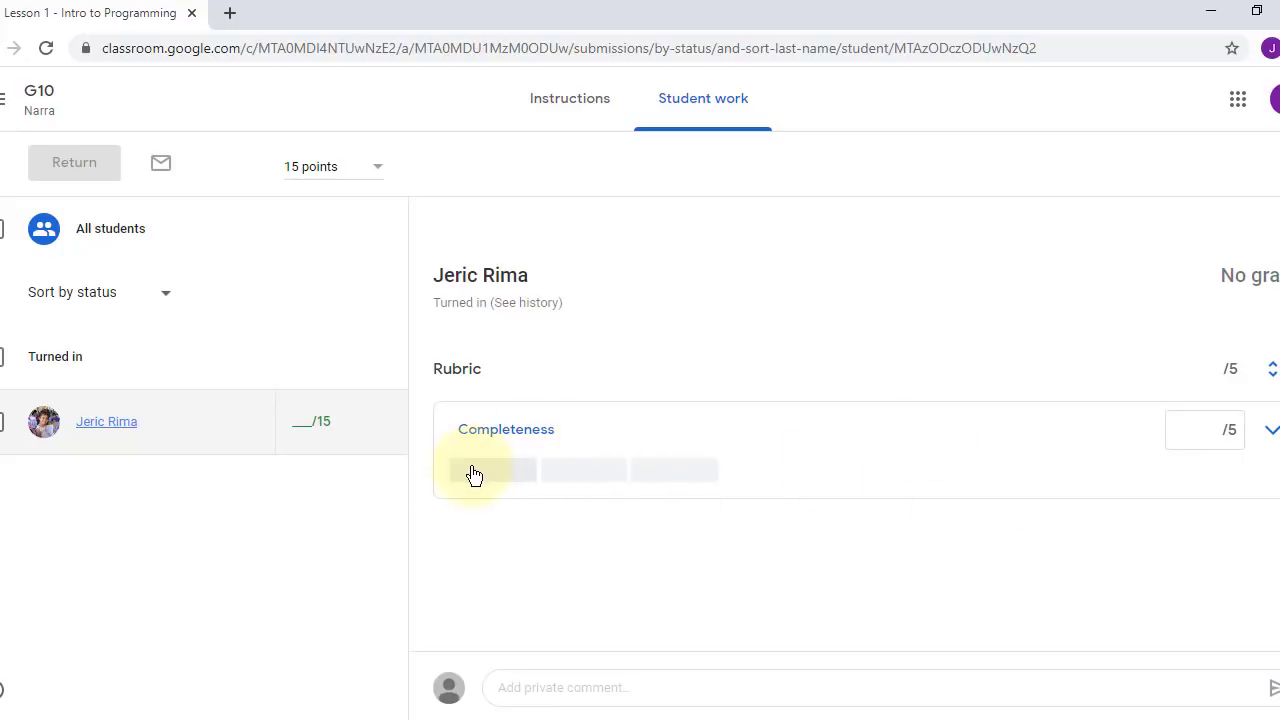
# Try the 5-point and 2-point Completeness ratings on the student's work, ending with the 2-point level
pyautogui.click(511, 476)
pyautogui.click(583, 474)
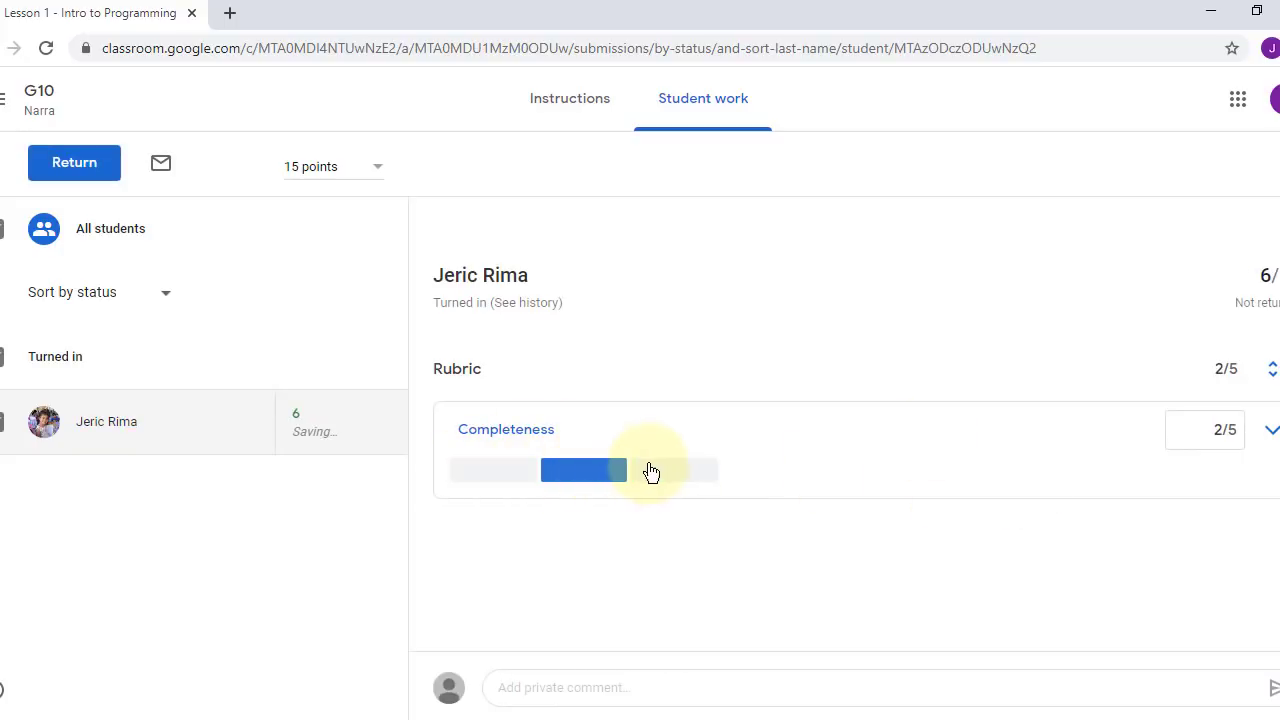
pyautogui.click(652, 474)
pyautogui.click(557, 474)
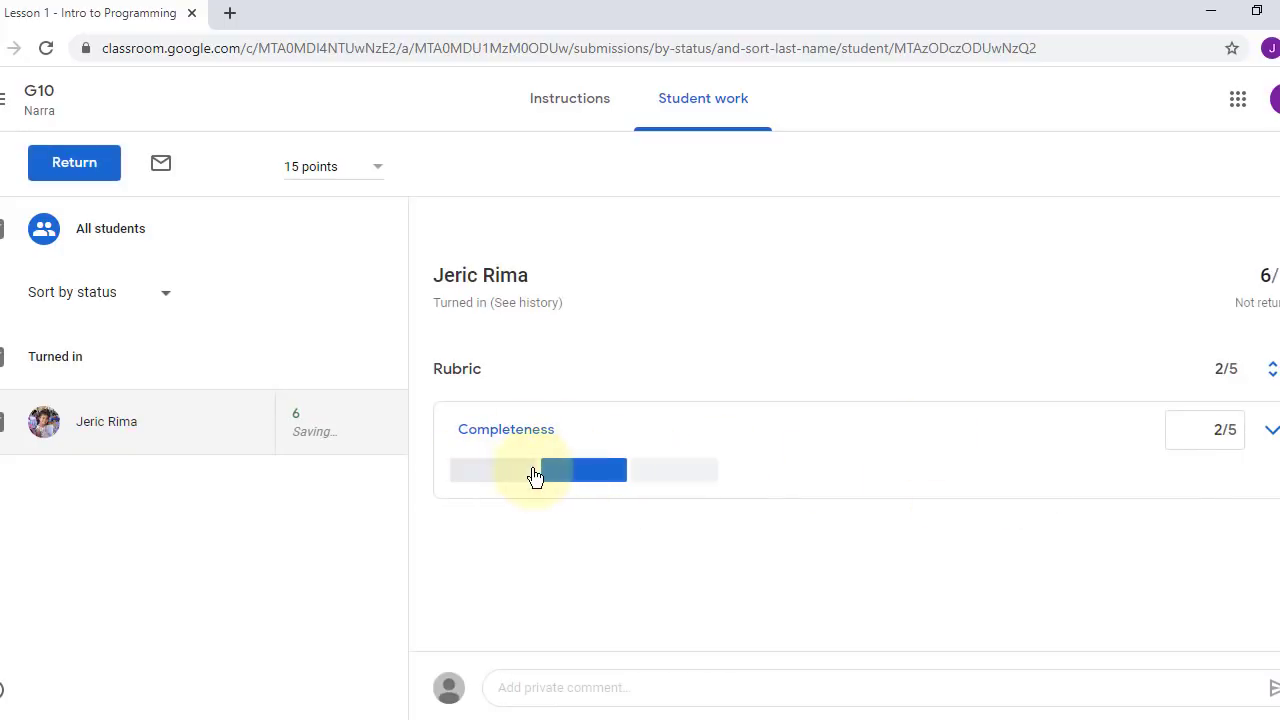
pyautogui.click(531, 474)
pyautogui.click(586, 476)
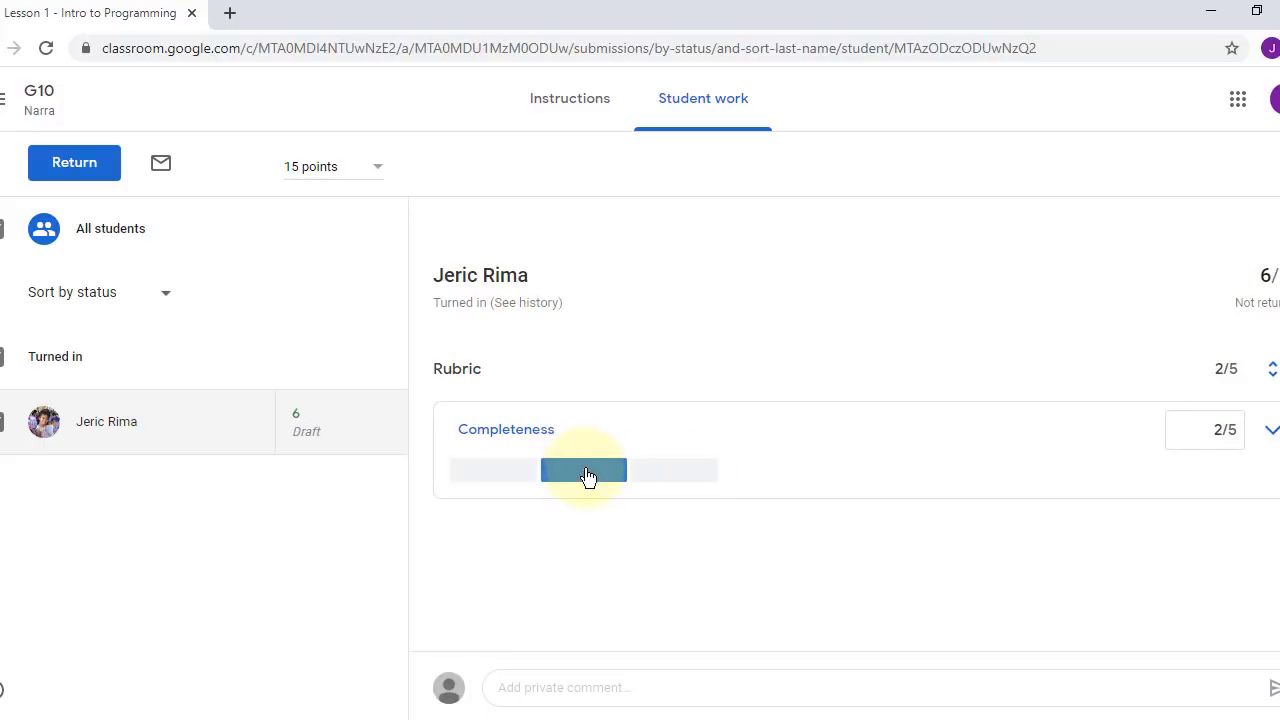
pyautogui.click(510, 479)
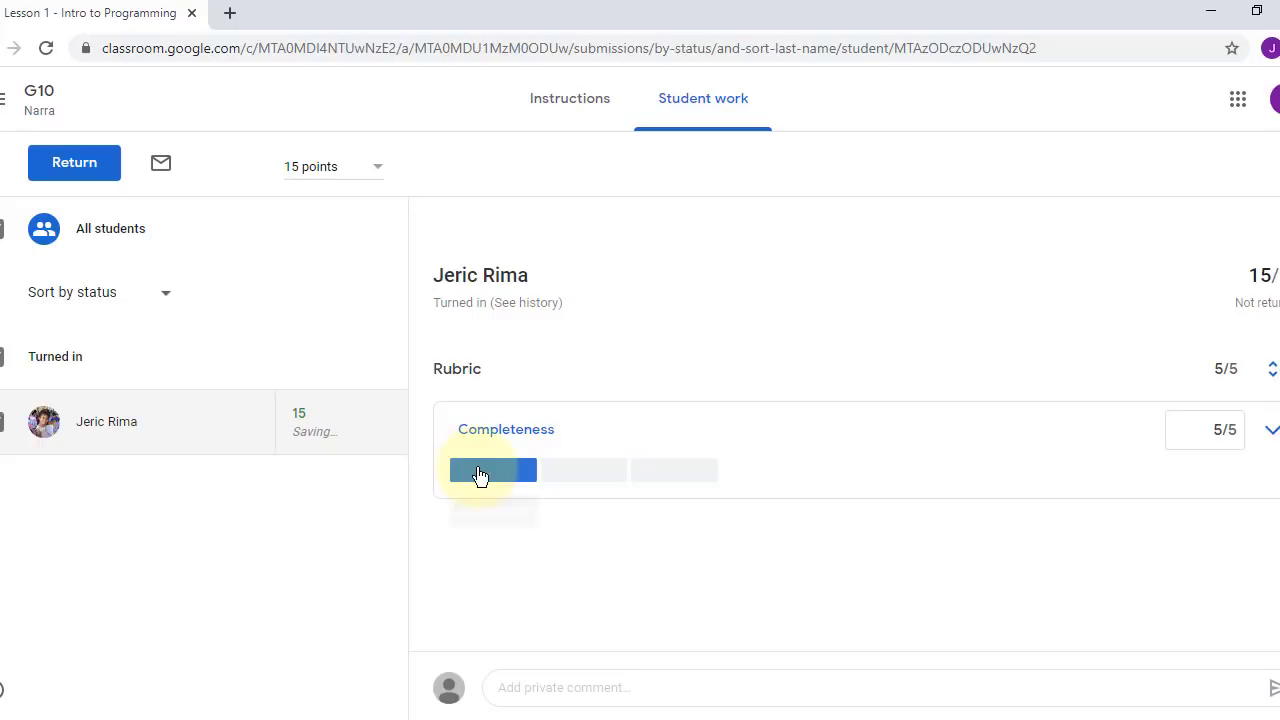
pyautogui.click(584, 472)
pyautogui.click(506, 470)
pyautogui.click(590, 474)
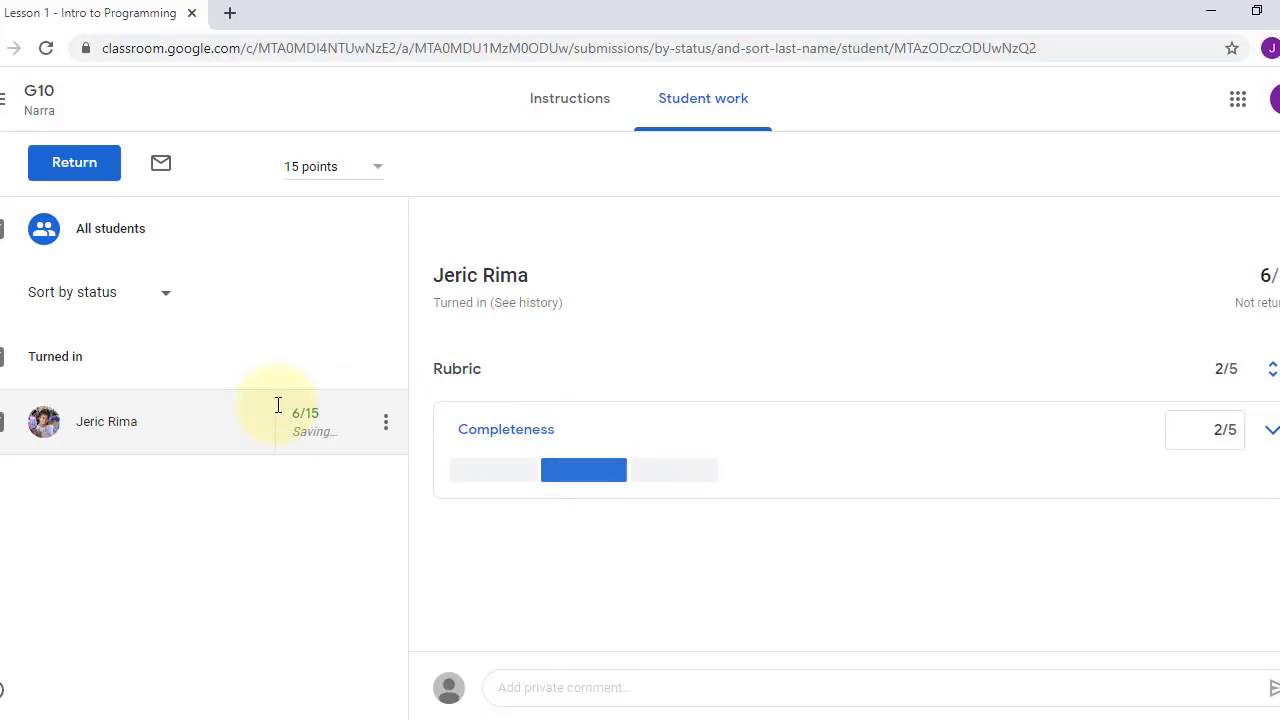
# Expand the Completeness criterion, try its rating levels, and settle on Excellent for 5 points
pyautogui.click(1268, 434)
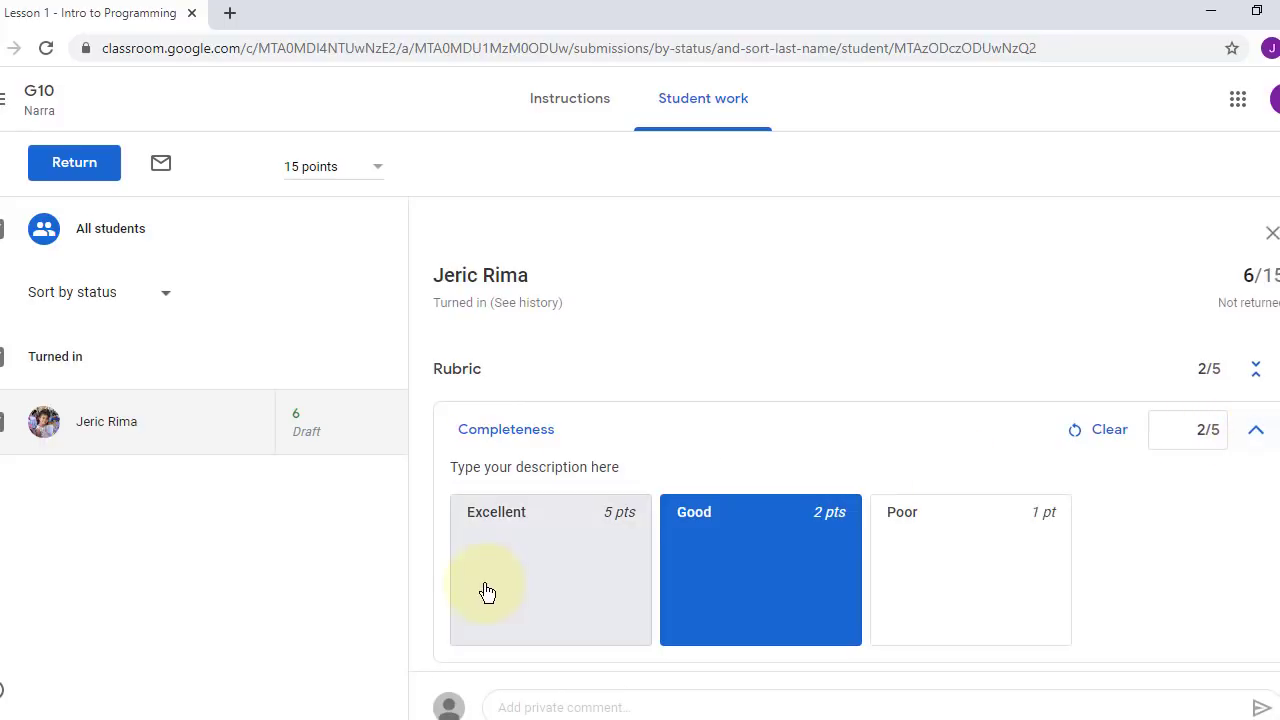
pyautogui.click(523, 572)
pyautogui.click(674, 580)
pyautogui.click(1003, 566)
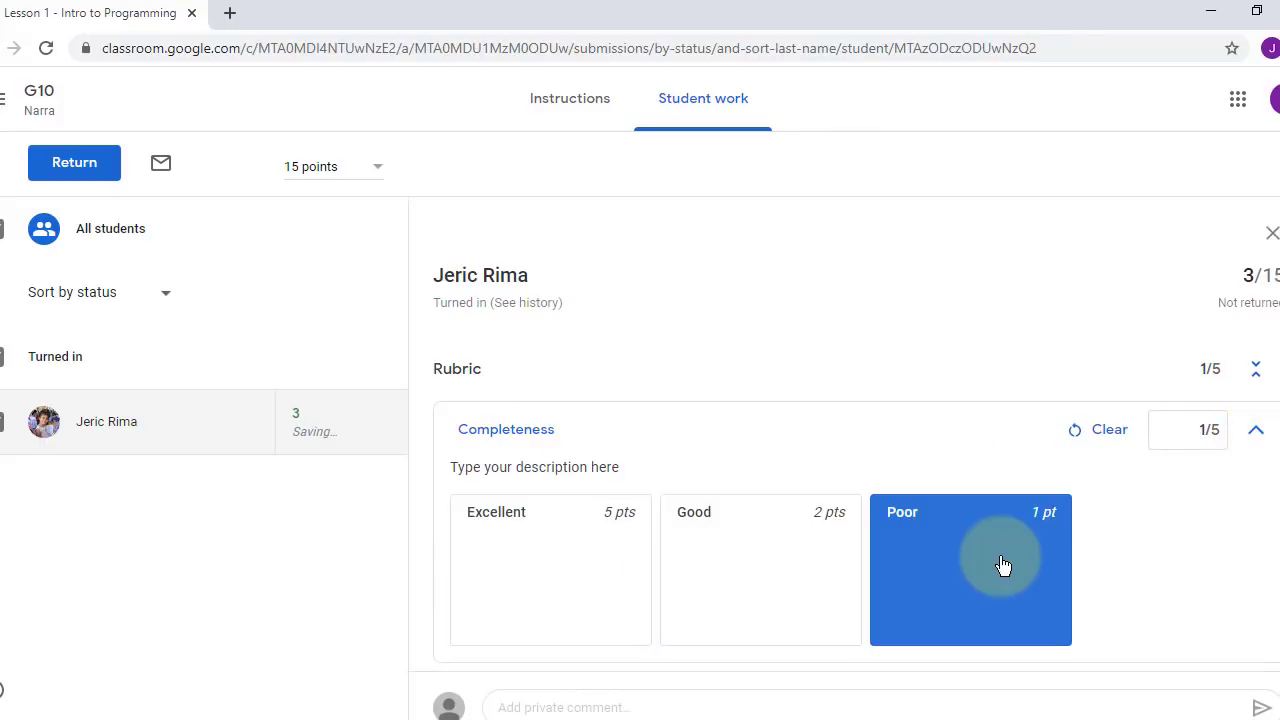
pyautogui.scroll(-1, 1232, 472)
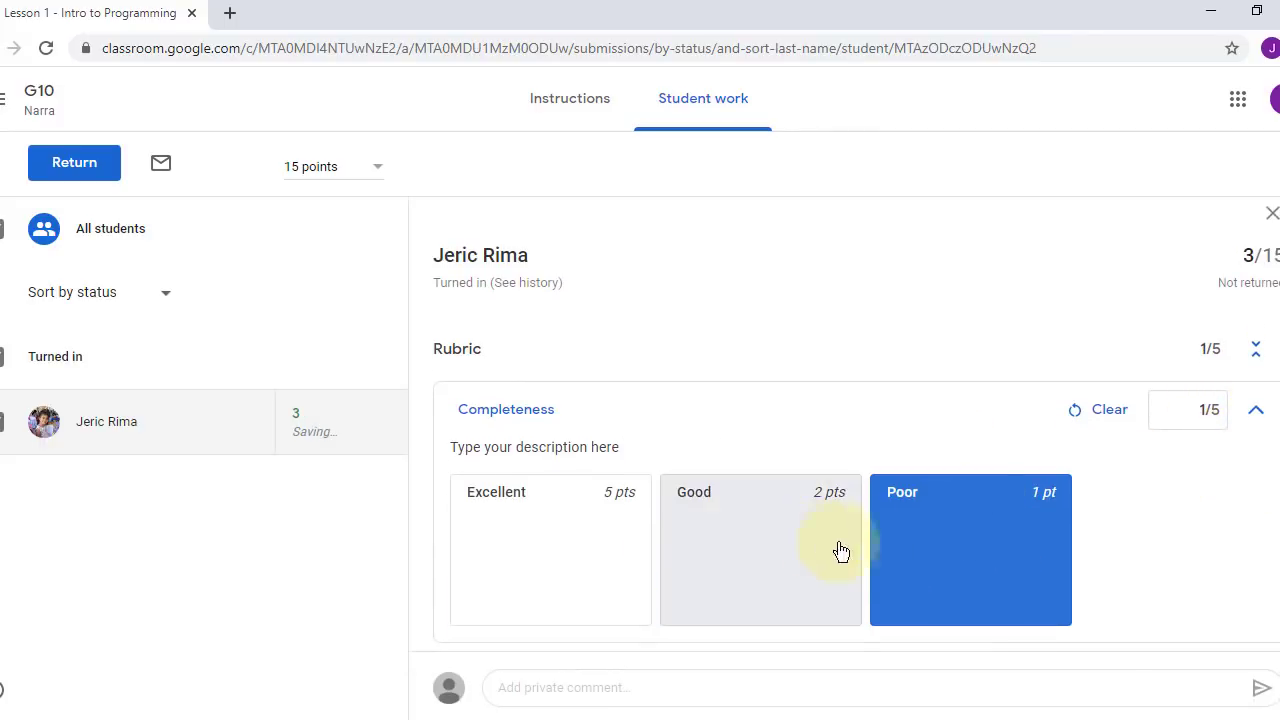
pyautogui.click(537, 545)
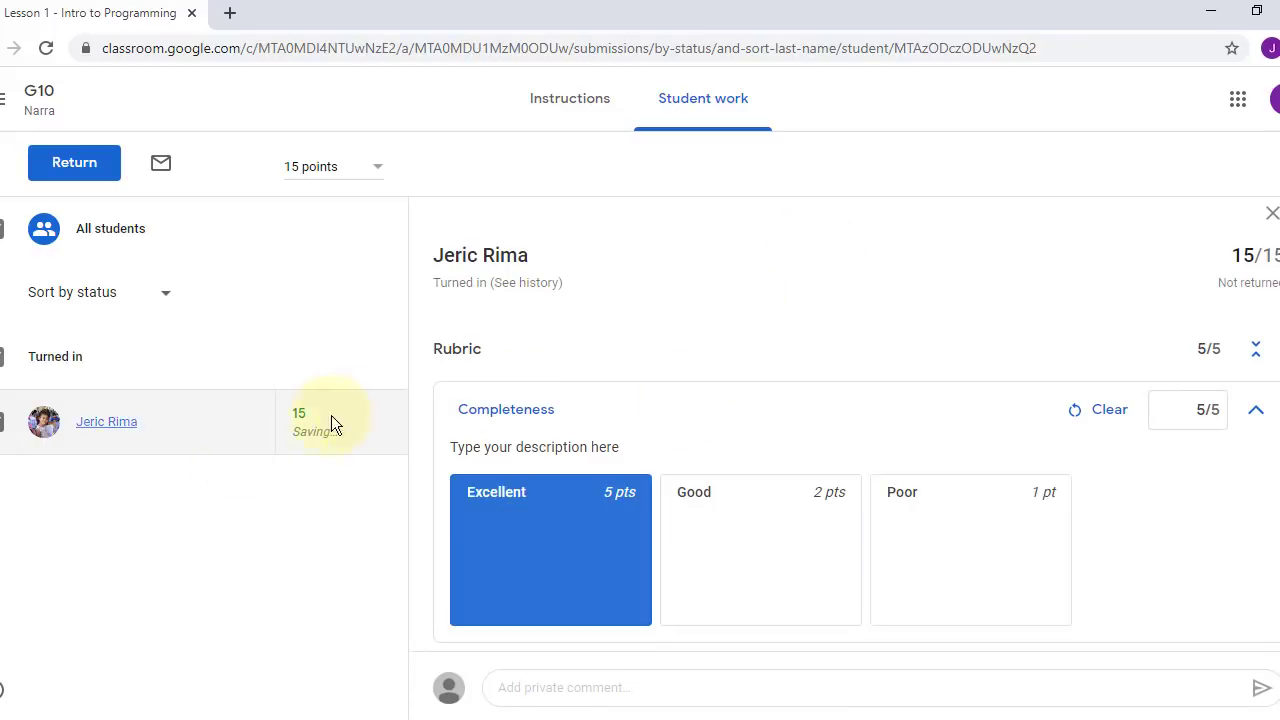
pyautogui.scroll(1, 1140, 449)
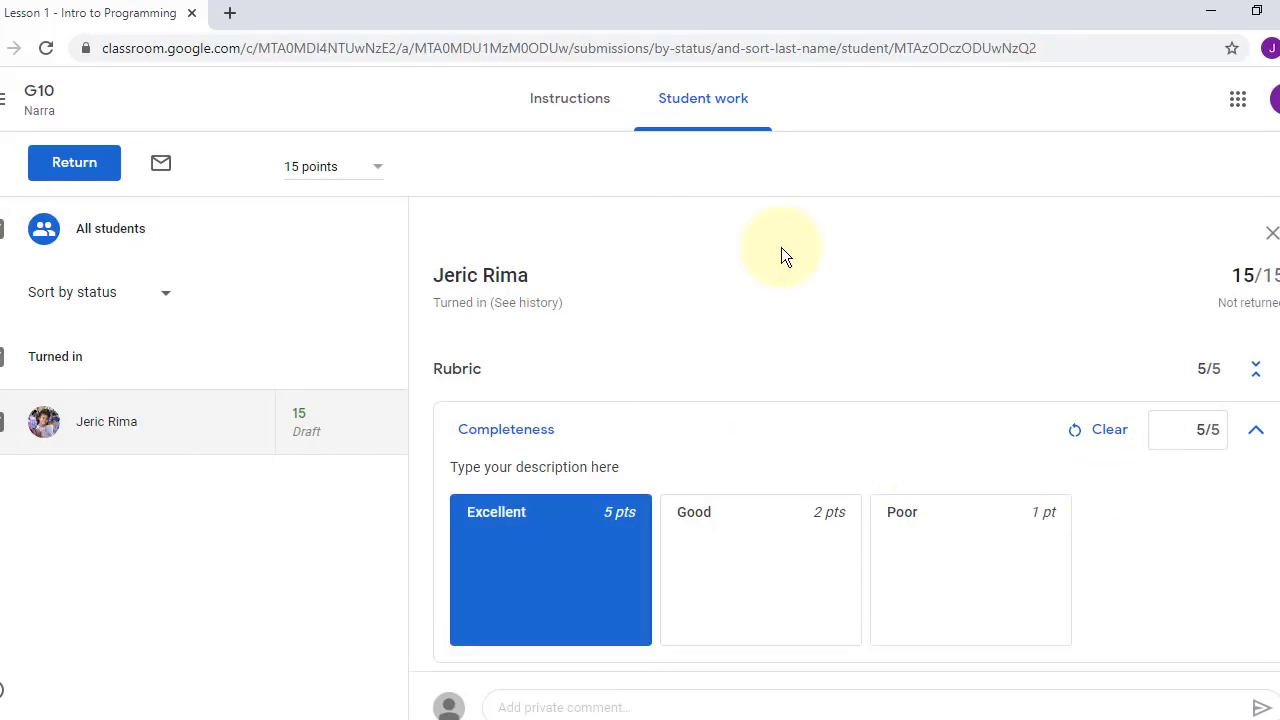
# Close the student's work and return the graded submission with 15/15 and no private comment
pyautogui.click(1272, 233)
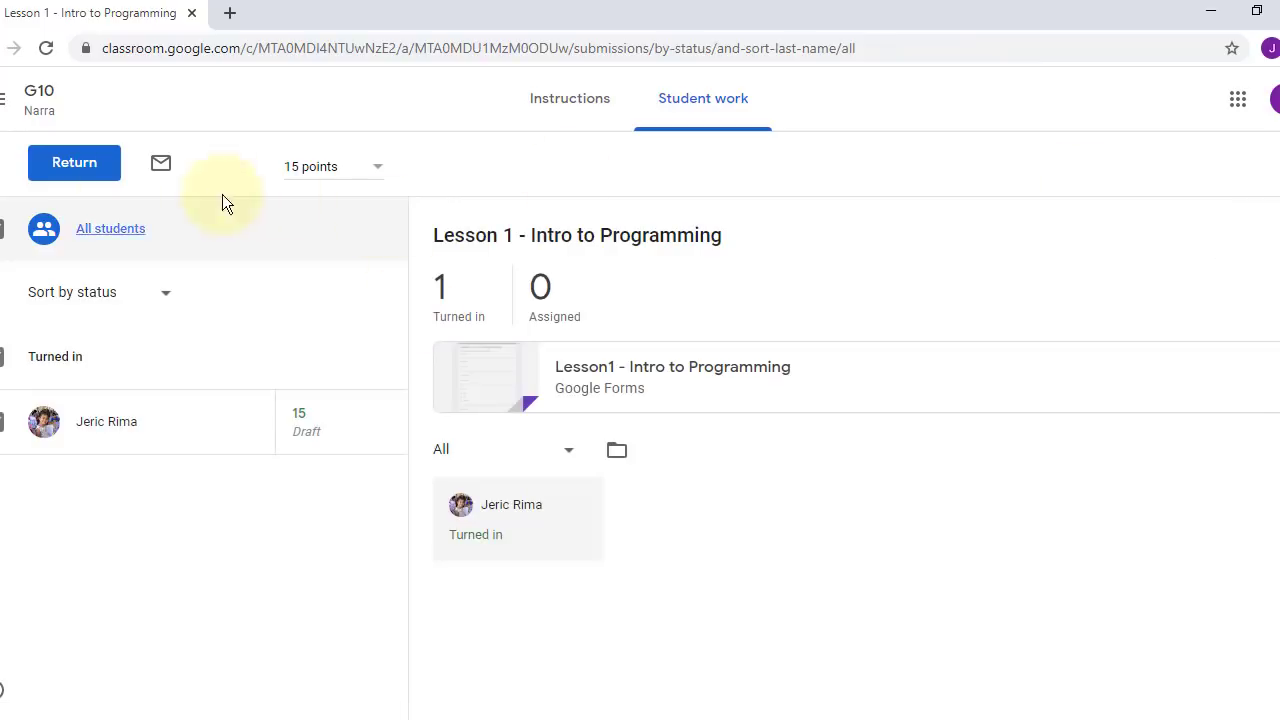
pyautogui.click(86, 164)
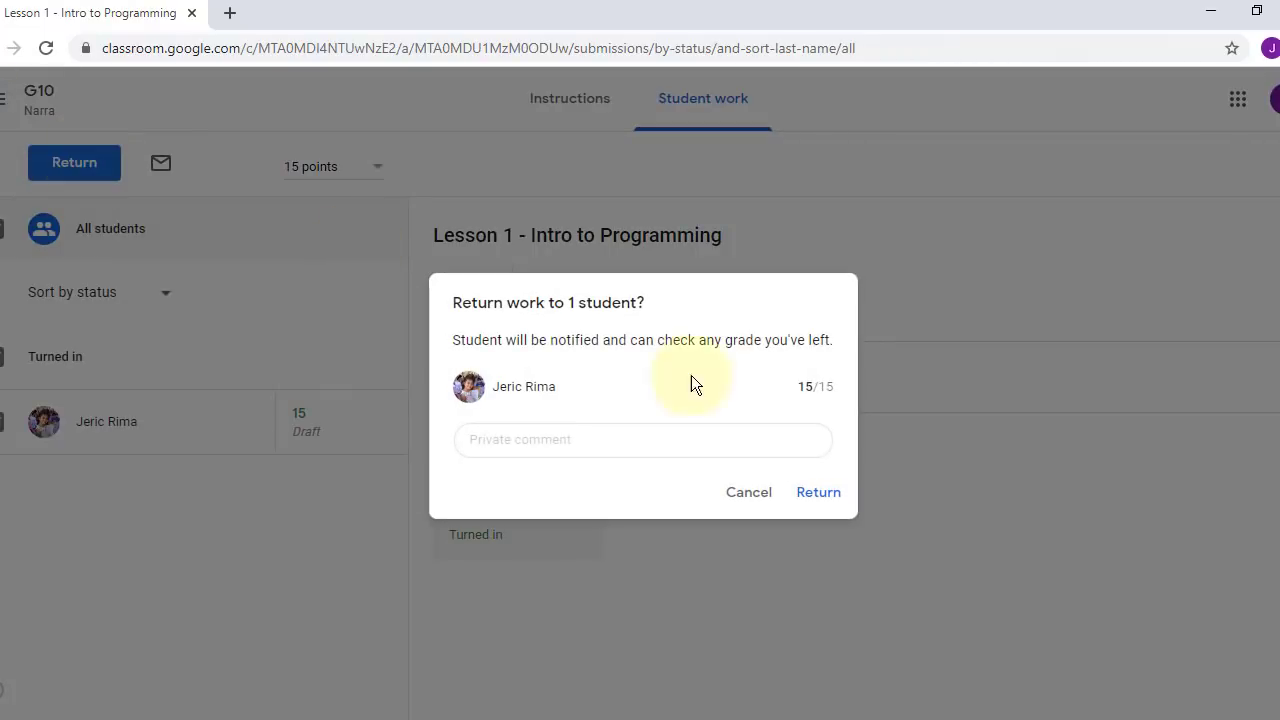
pyautogui.click(822, 495)
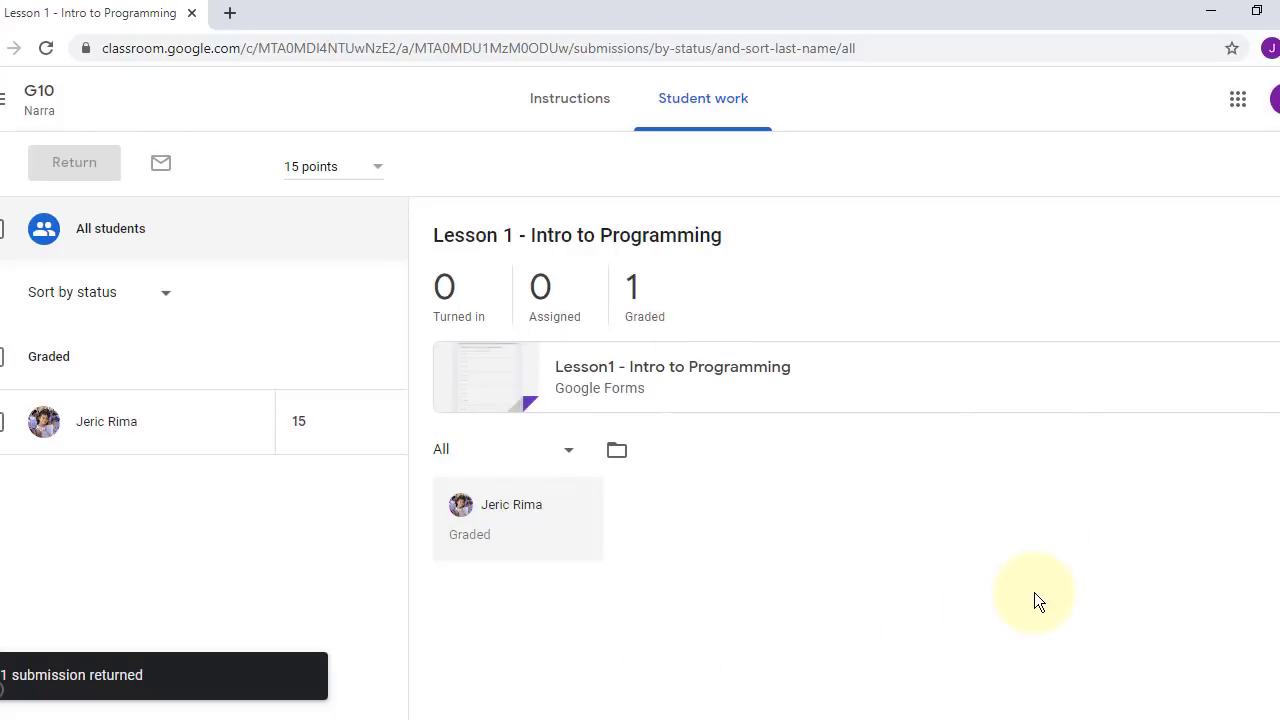
# Go back to the G10 Narra class and view its gradebook
pyautogui.click(2, 108)
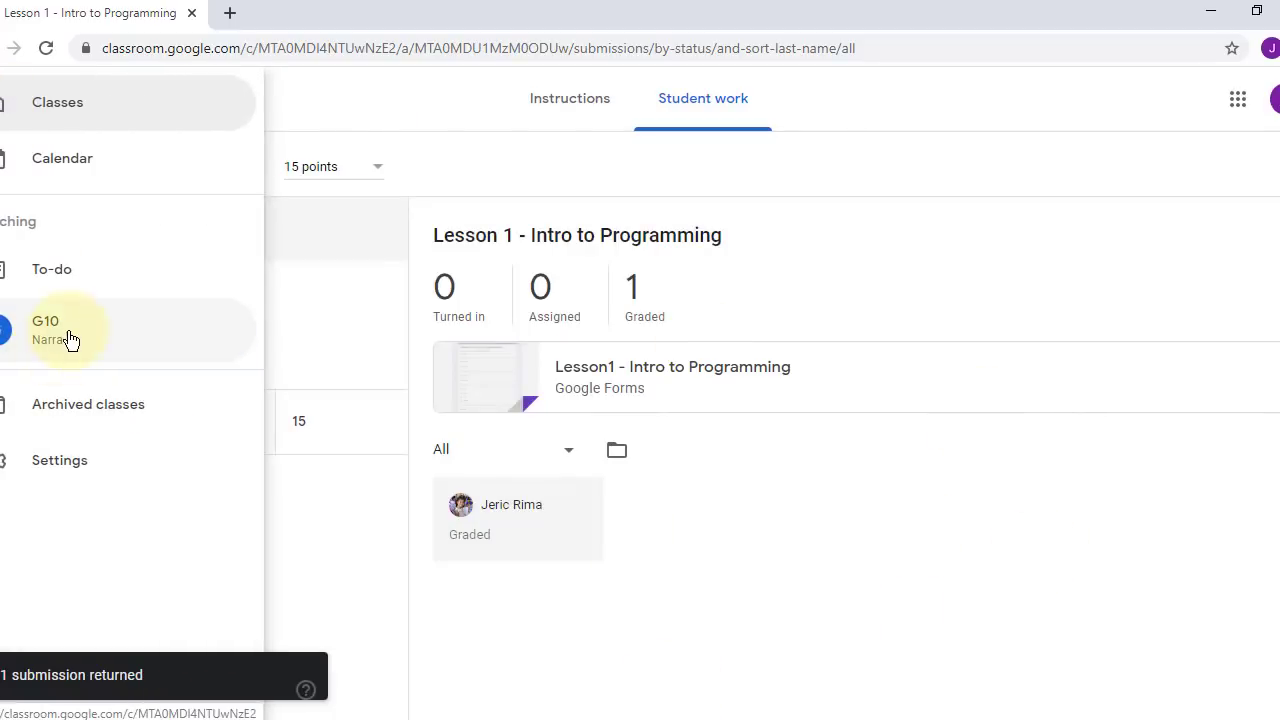
pyautogui.click(69, 263)
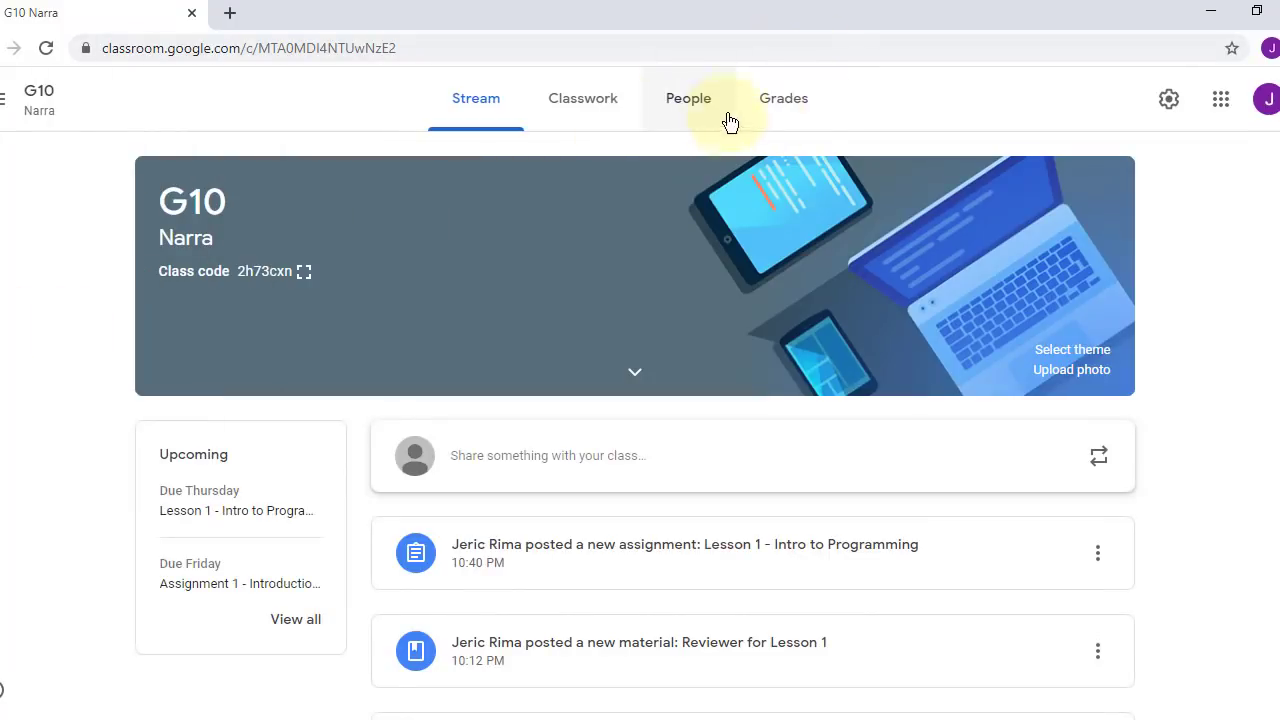
pyautogui.click(785, 100)
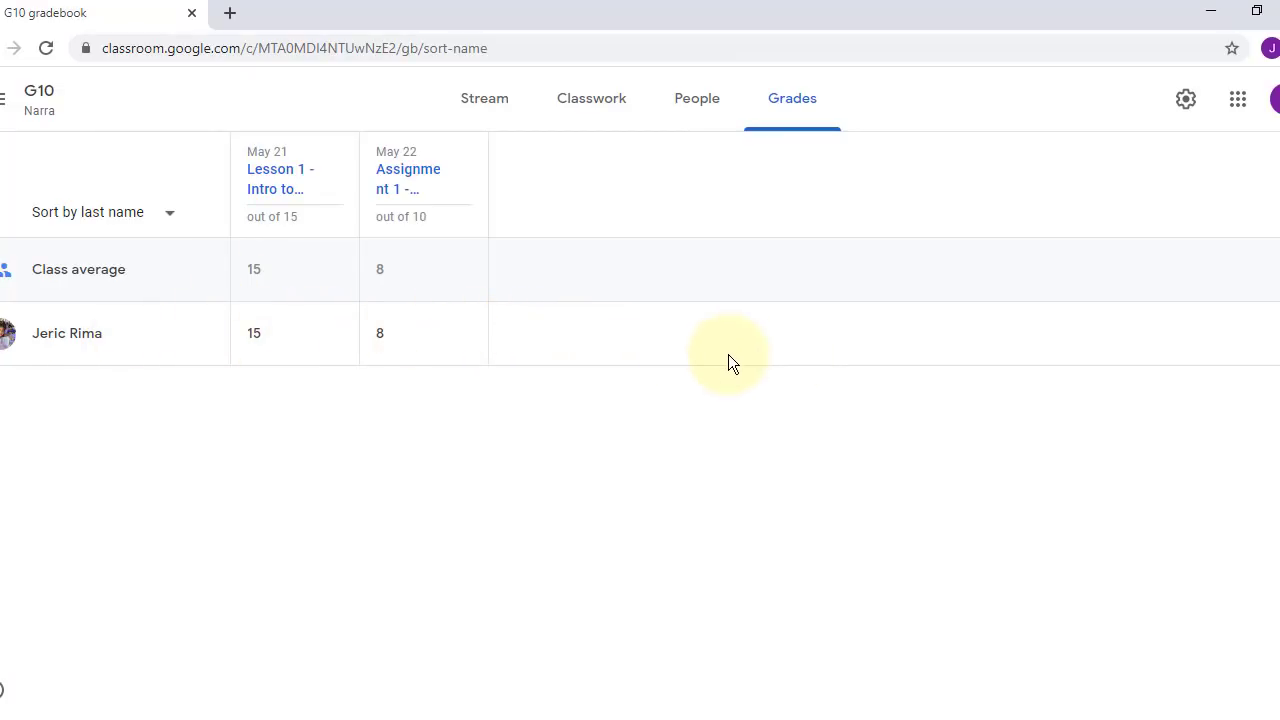
# View the class's Classwork list and look through the posts in its Stream
pyautogui.click(606, 112)
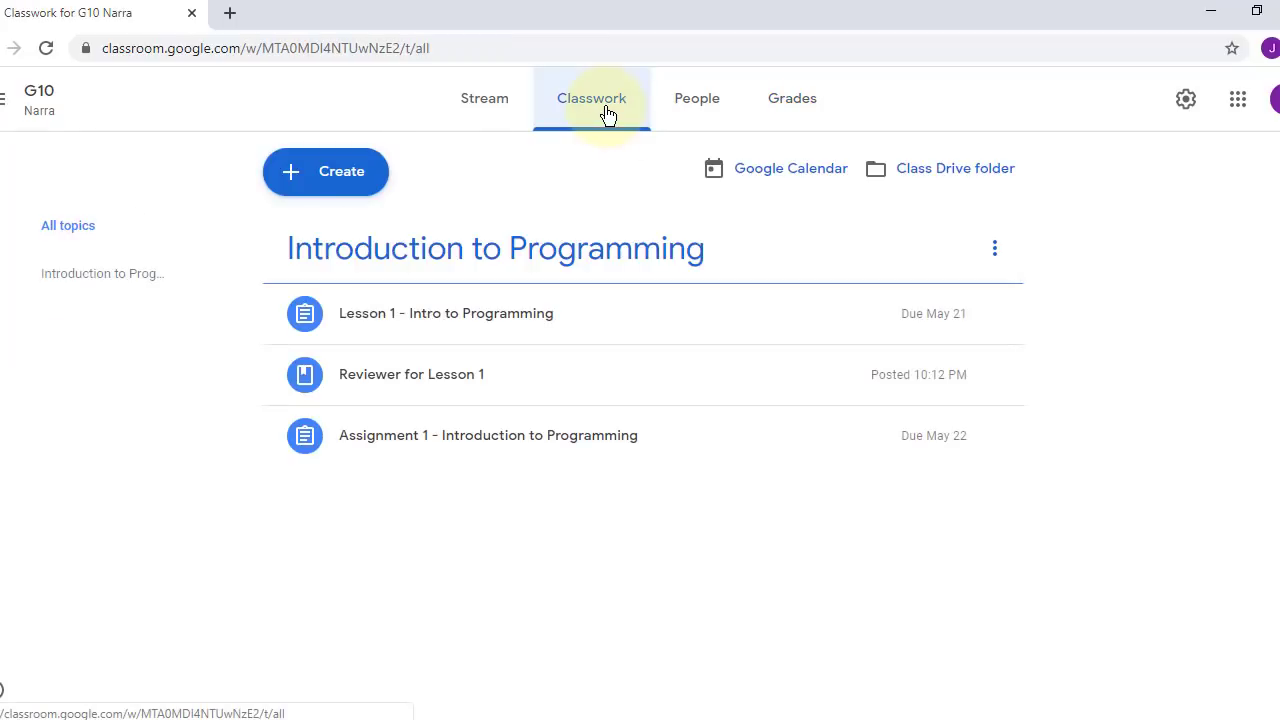
pyautogui.click(486, 106)
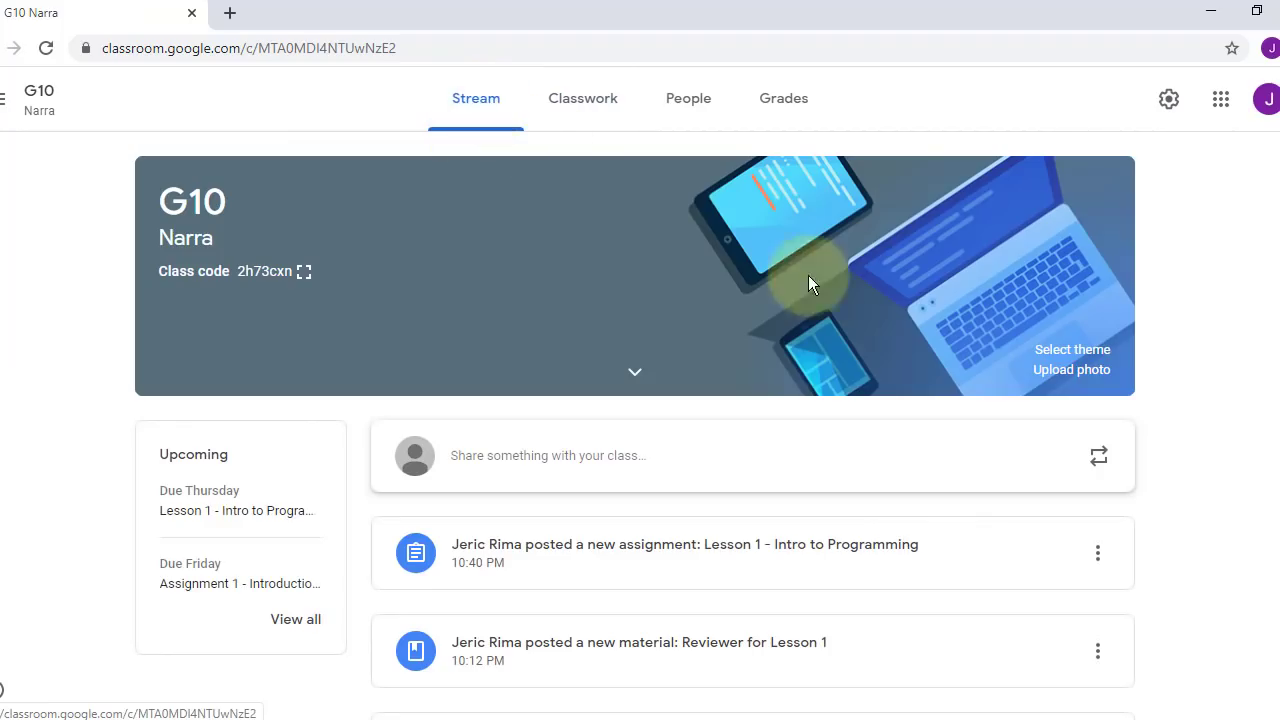
pyautogui.scroll(-3, 770, 430)
pyautogui.scroll(-1, 756, 480)
pyautogui.scroll(5, 754, 480)
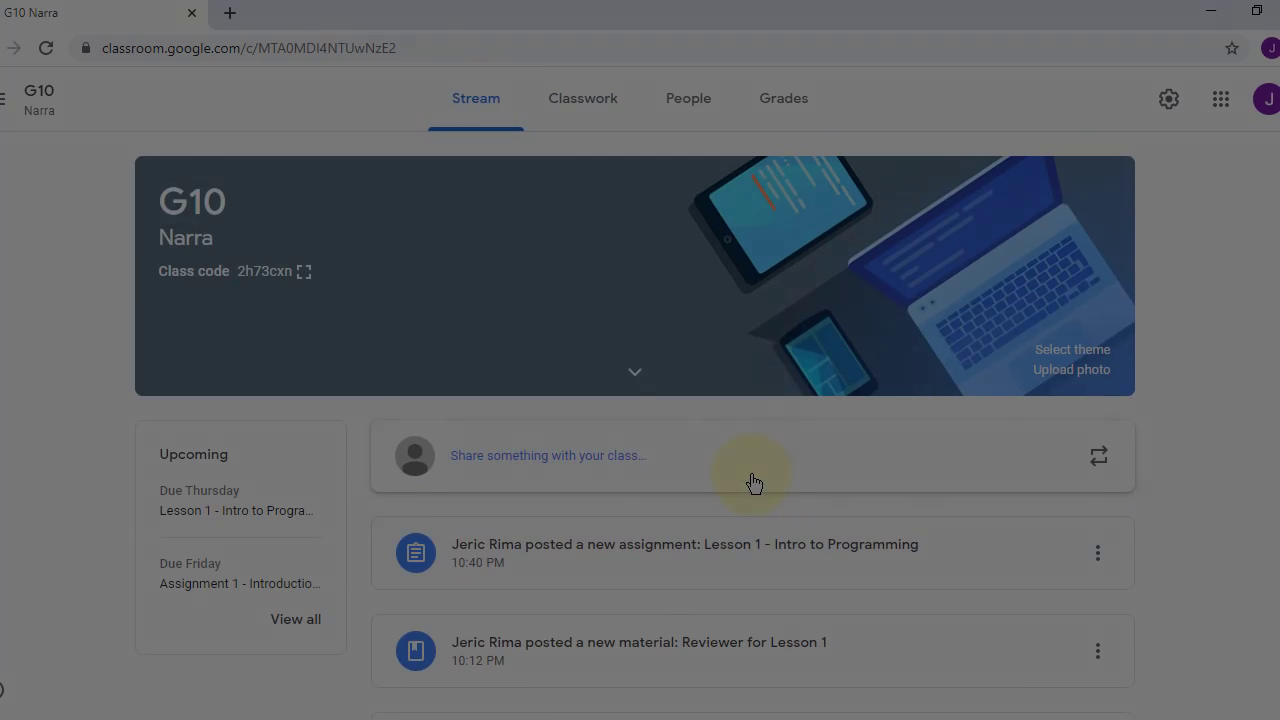